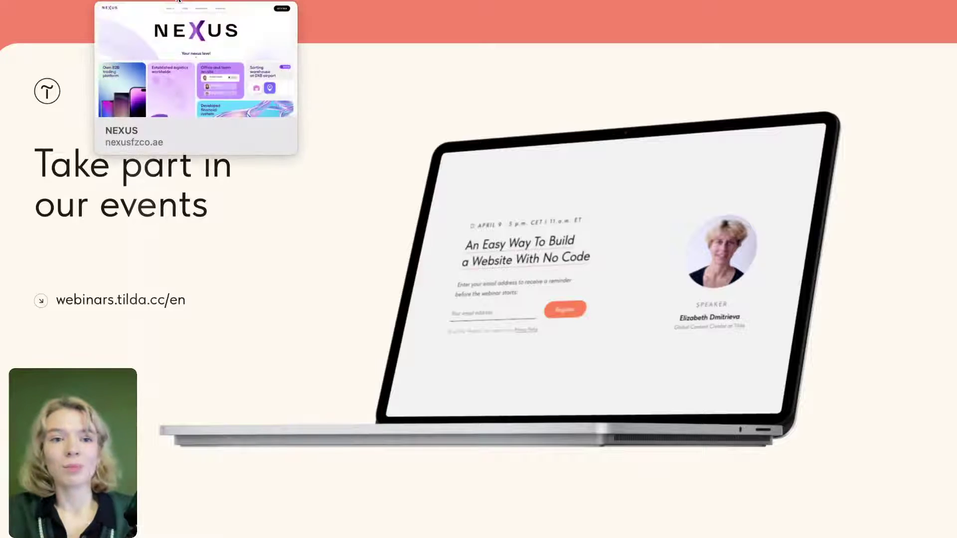
Open the NEXUS website and examine its hero block and the tile grid beneath it.
left_click(179, 2)
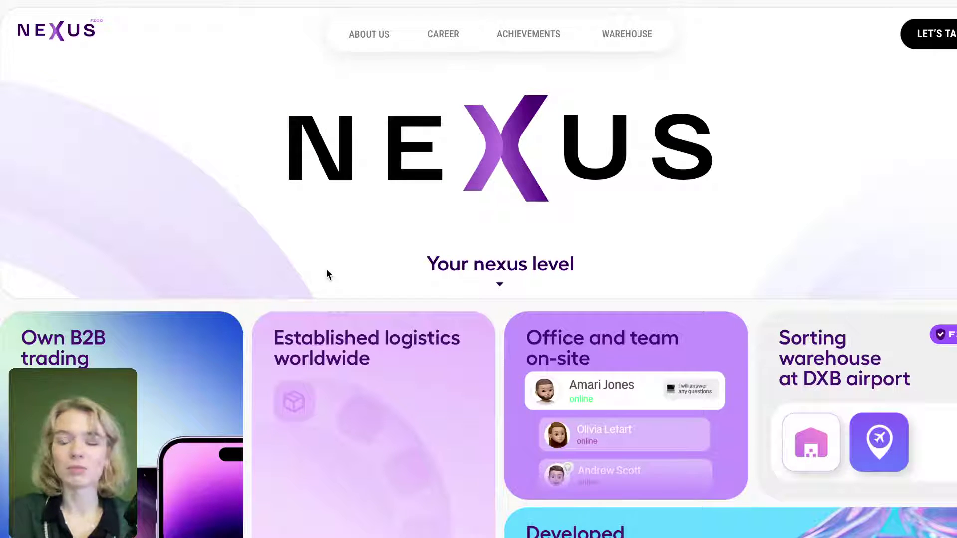
scroll(327, 269, "down", 1)
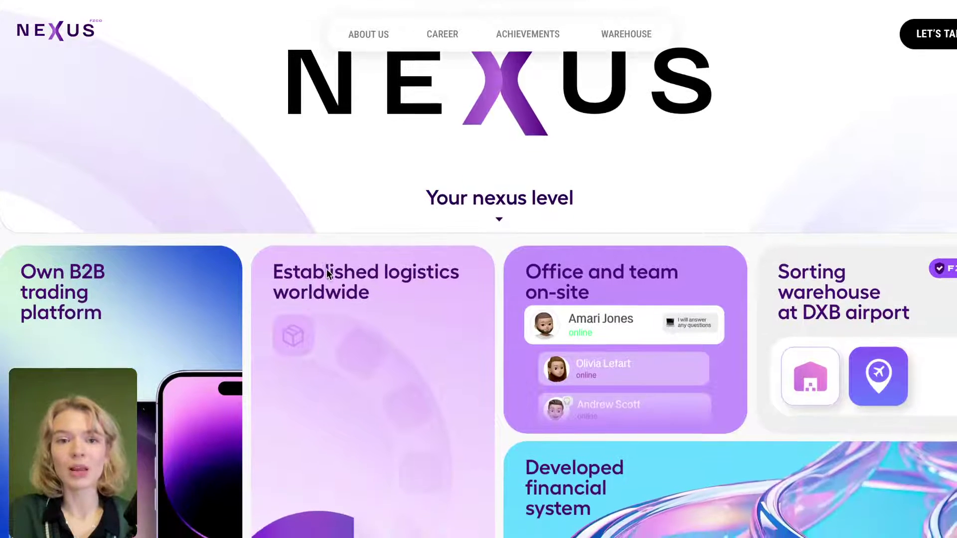
scroll(327, 270, "up", 1)
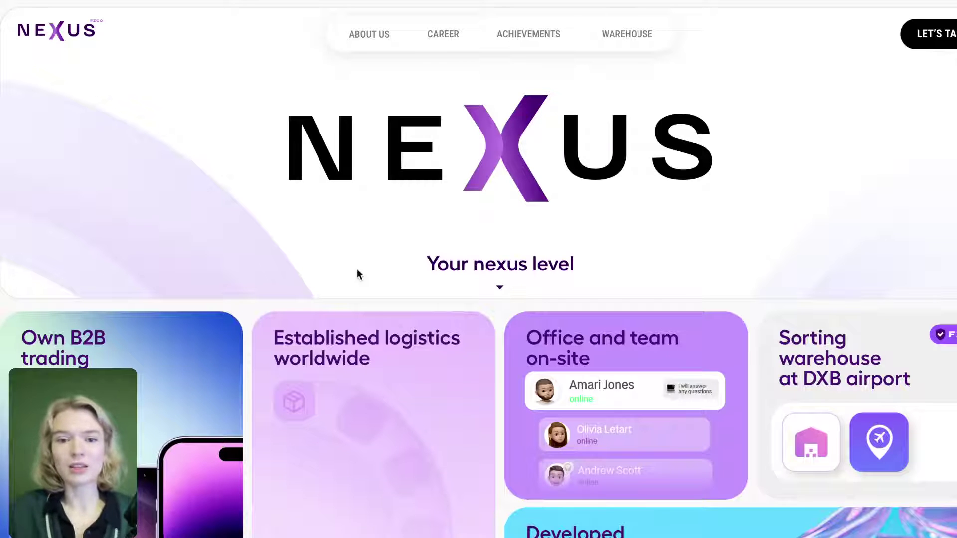
scroll(407, 330, "down", 1)
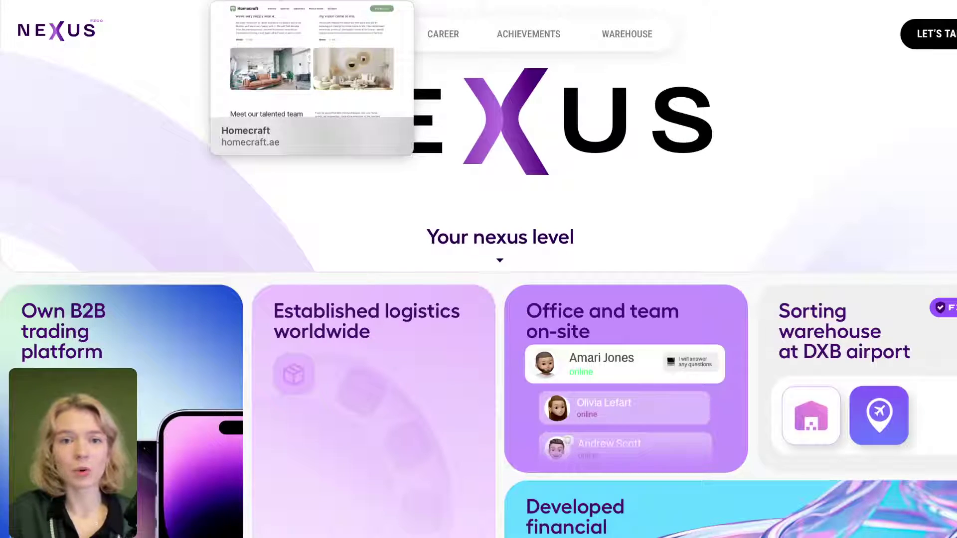
Switch to the Homecraft website and examine its home page, from the gallery up to the opening "Paint your home the easy way" block.
left_click(249, 0)
scroll(373, 156, "up", 10)
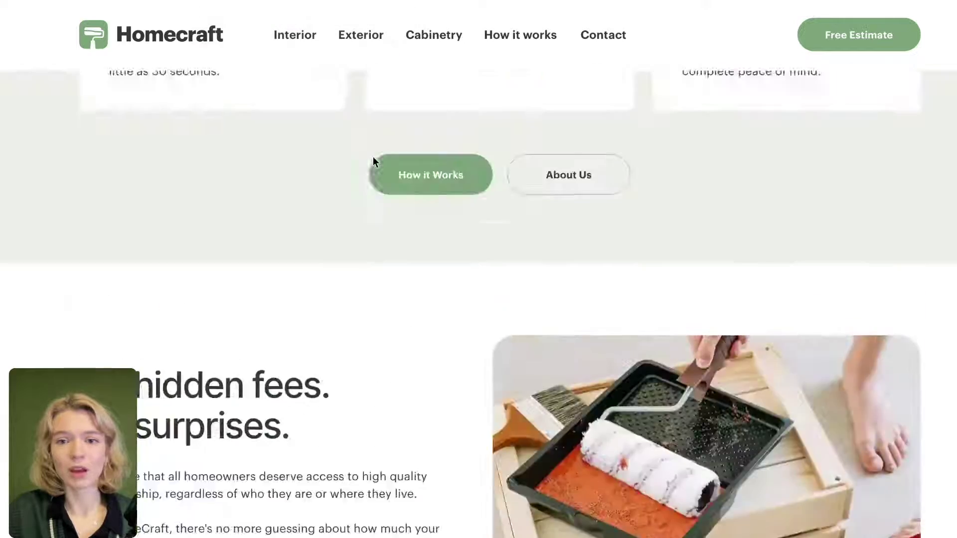
scroll(373, 158, "up", 15)
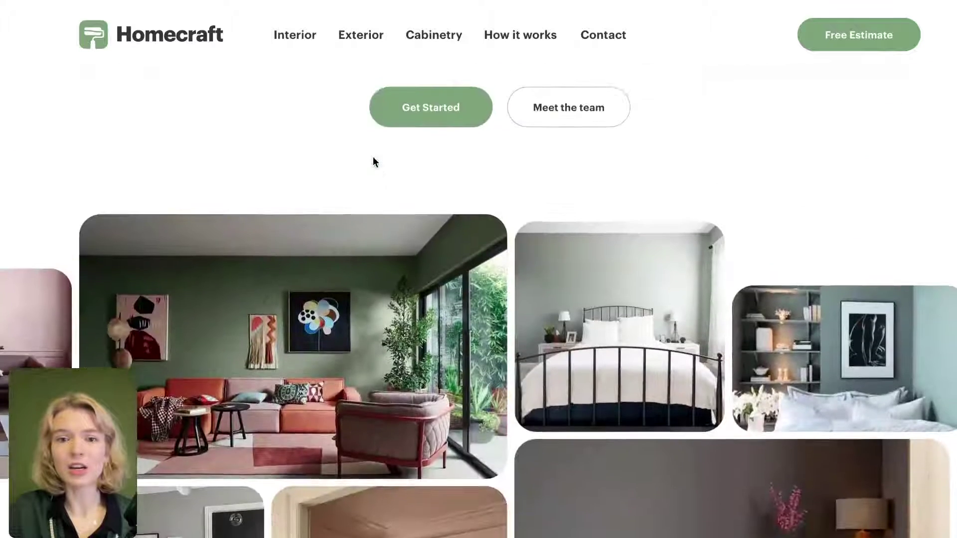
scroll(372, 156, "down", 2)
scroll(373, 156, "up", 2)
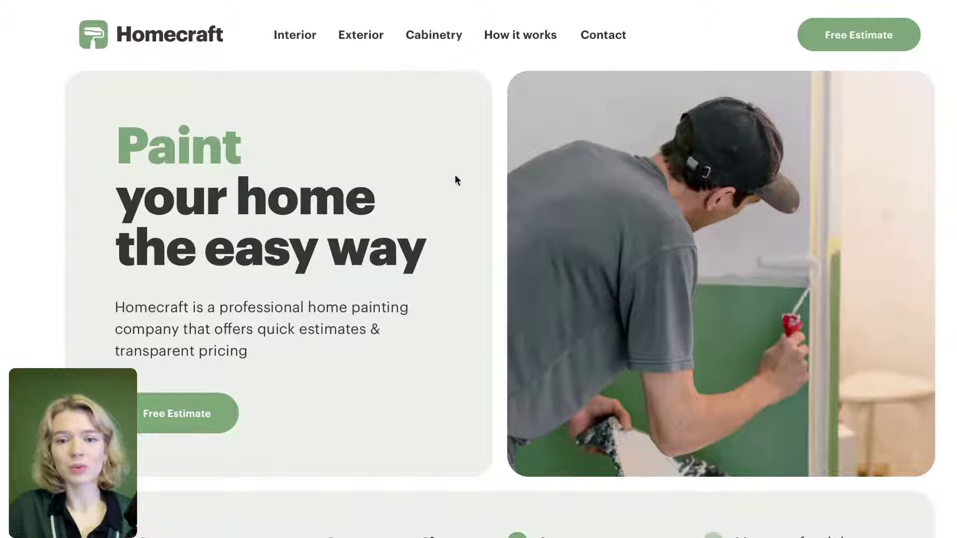
scroll(784, 237, "down", 1)
scroll(784, 237, "down", 1)
scroll(784, 237, "up", 2)
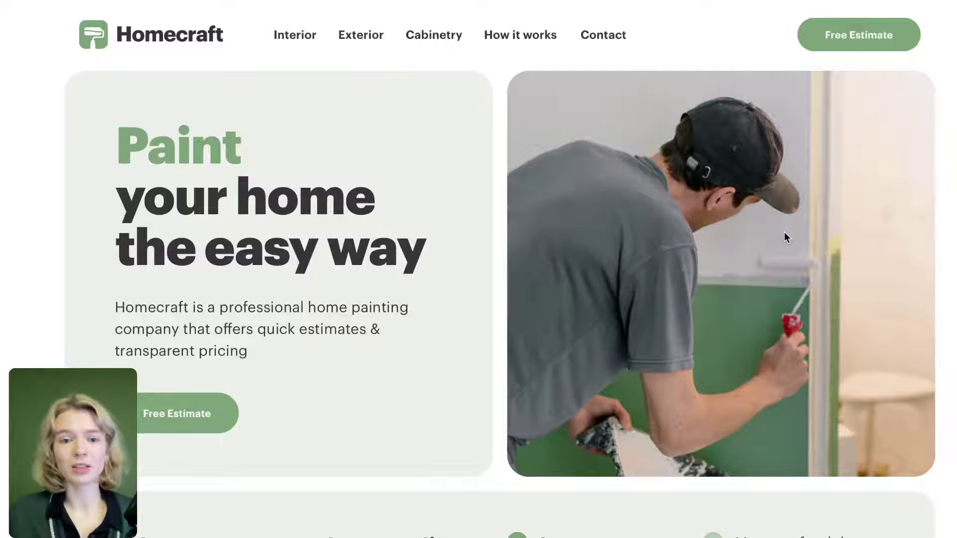
scroll(784, 234, "down", 1)
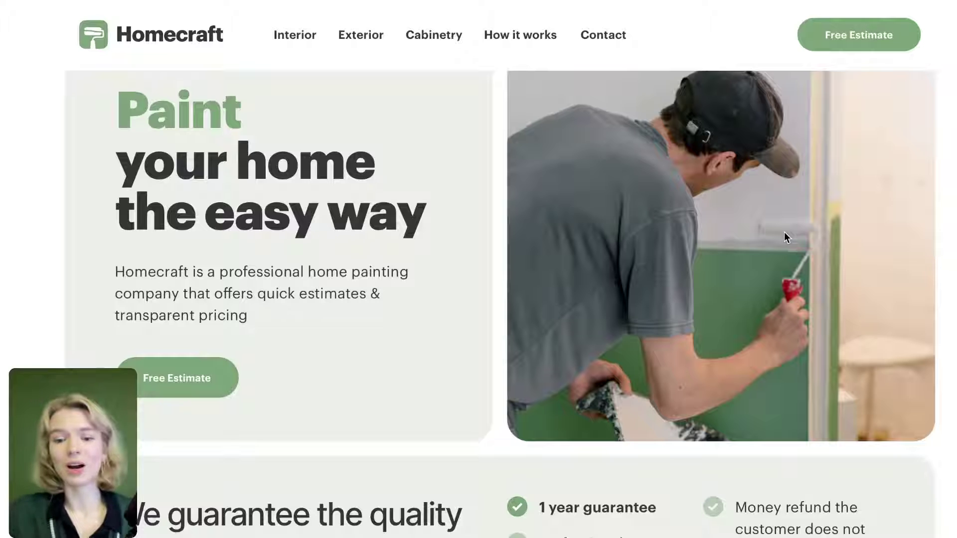
scroll(784, 234, "down", 3)
scroll(784, 234, "up", 3)
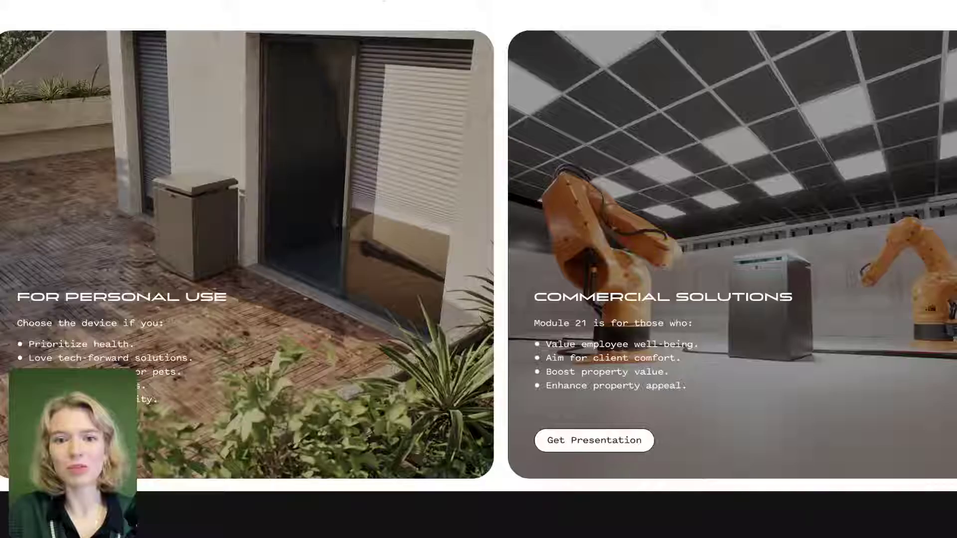
Examine the Module 21 air purifier page, including its product cards, air cleaning diagram, opening block and section on air in the UAE.
scroll(460, 119, "up", 10)
scroll(461, 121, "up", 10)
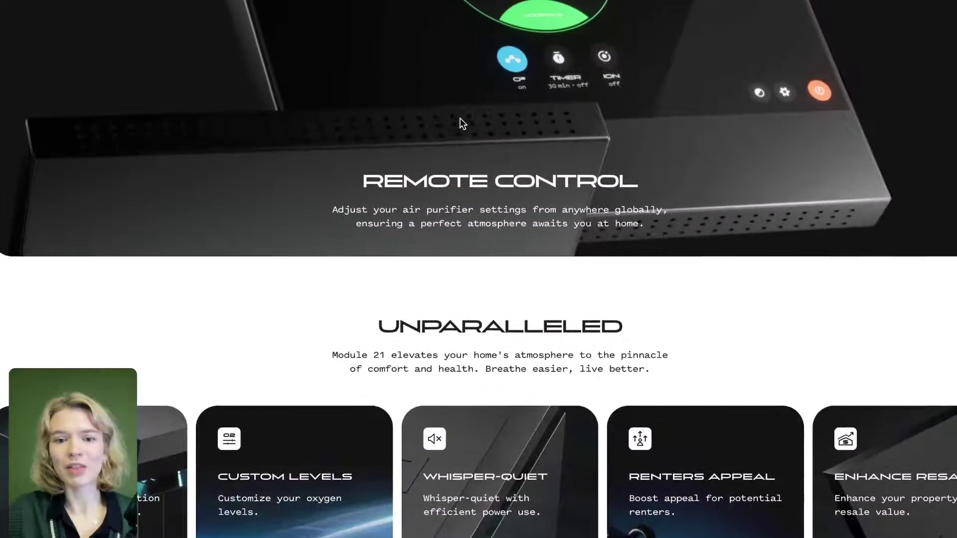
scroll(463, 123, "up", 15)
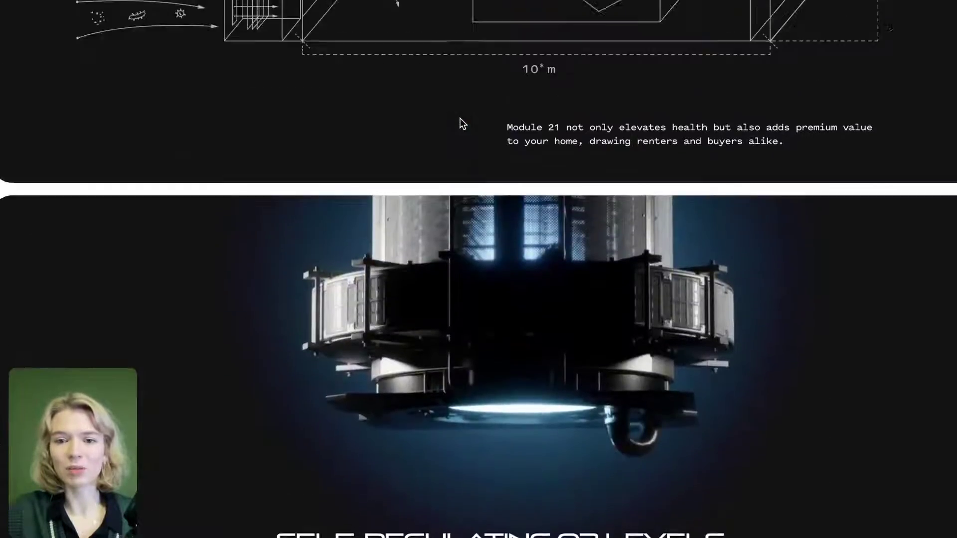
scroll(462, 123, "up", 15)
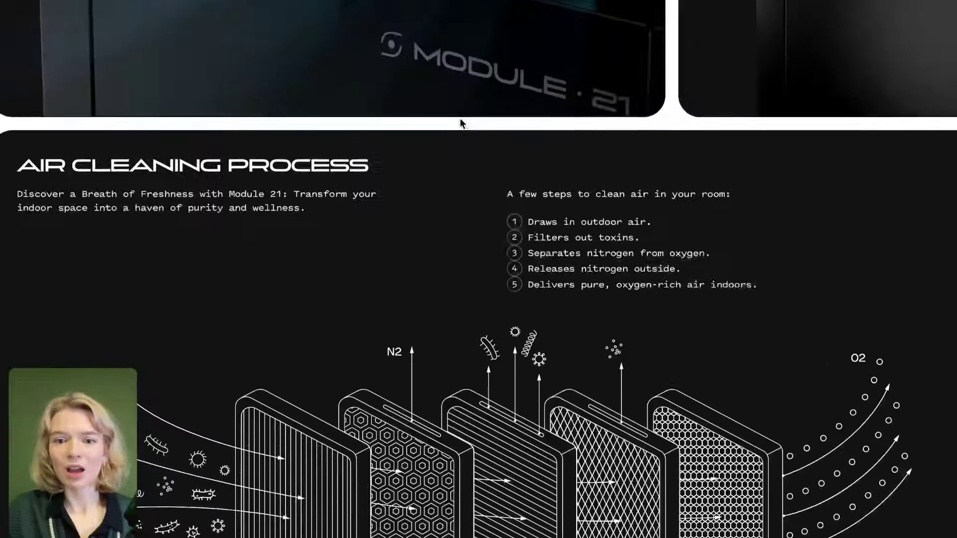
scroll(461, 120, "up", 15)
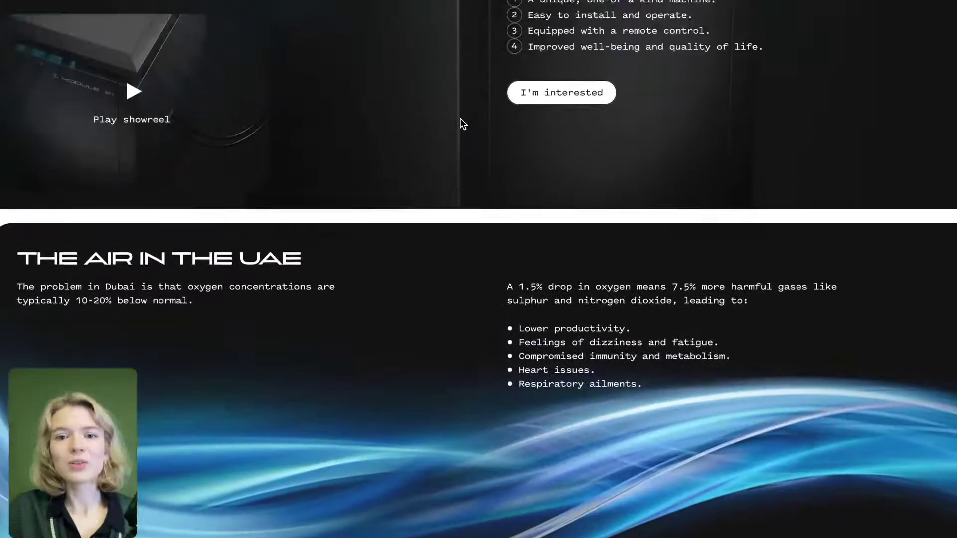
scroll(459, 119, "down", 4)
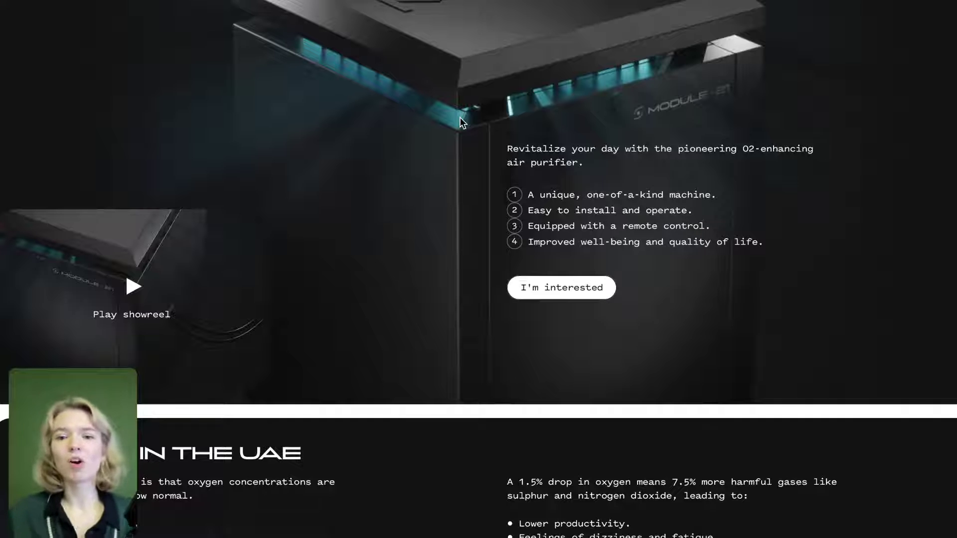
scroll(460, 119, "down", 12)
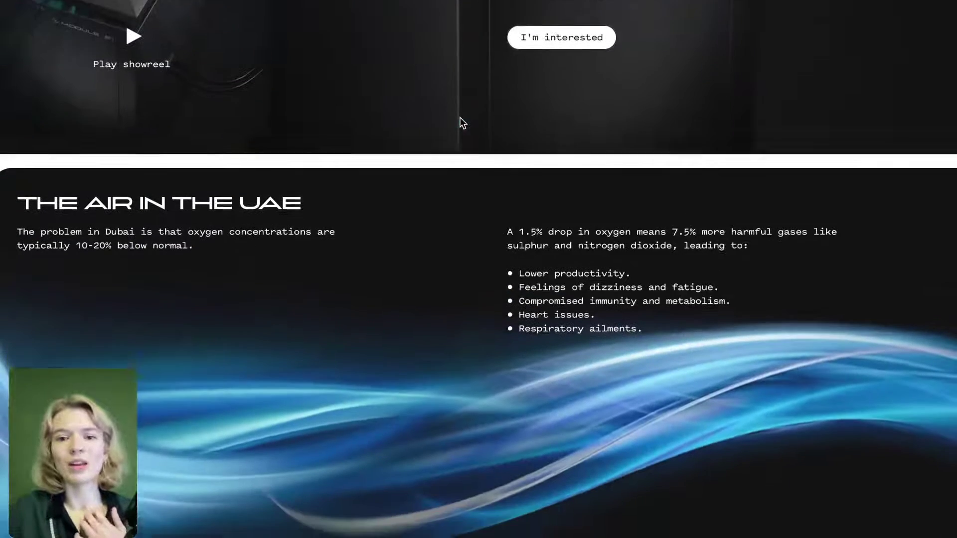
scroll(461, 119, "down", 5)
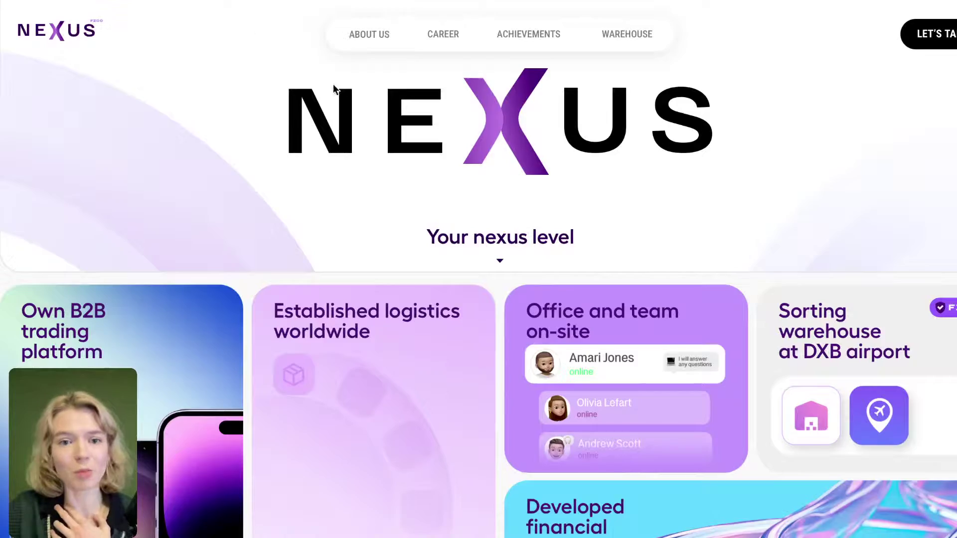
Return to the NEXUS website and examine its tile grid, company statement blocks, own warehouse section and Career section.
scroll(453, 232, "down", 15)
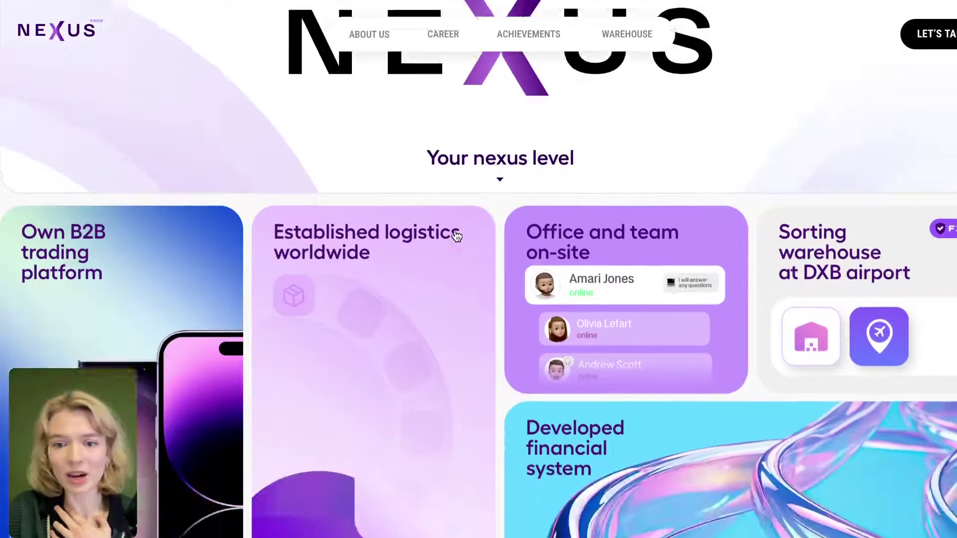
scroll(456, 227, "down", 10)
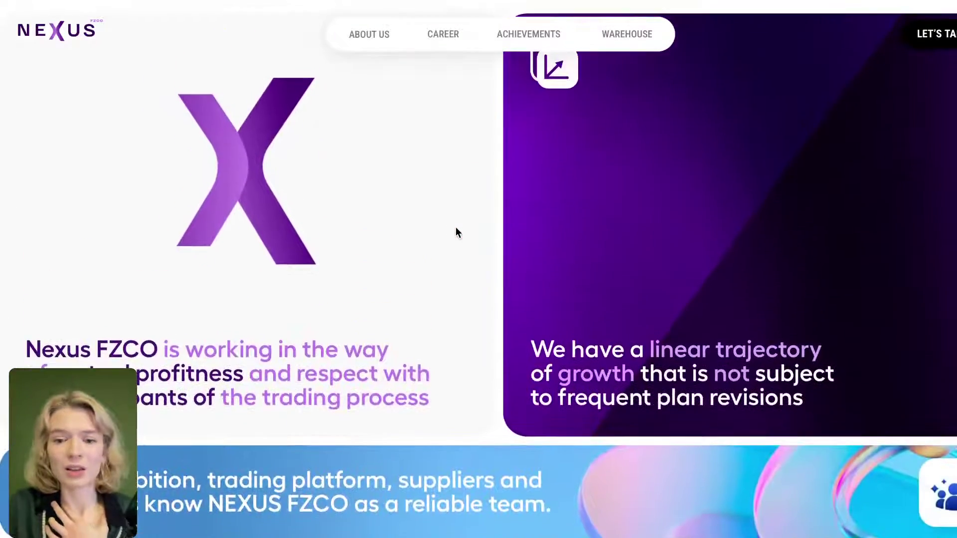
scroll(458, 233, "up", 1)
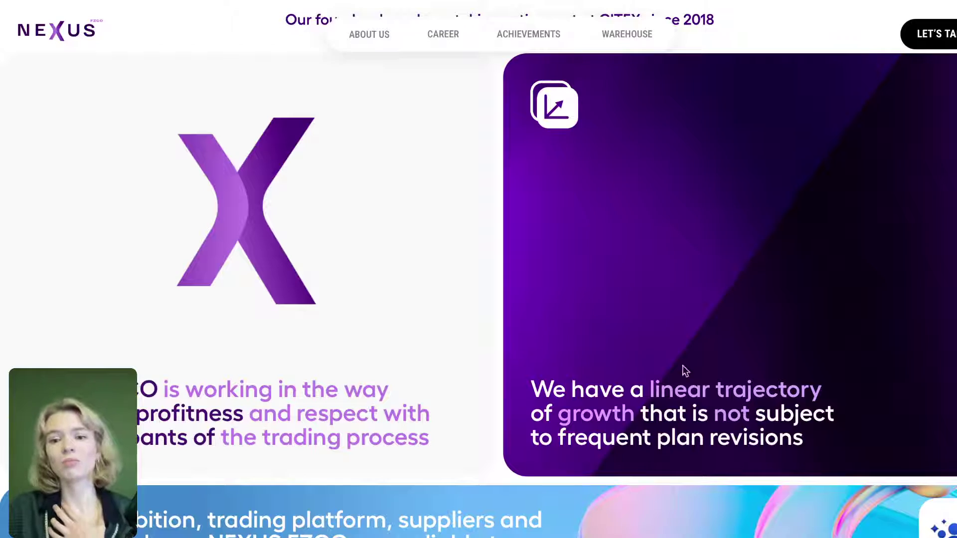
scroll(462, 474, "down", 2)
scroll(462, 471, "down", 5)
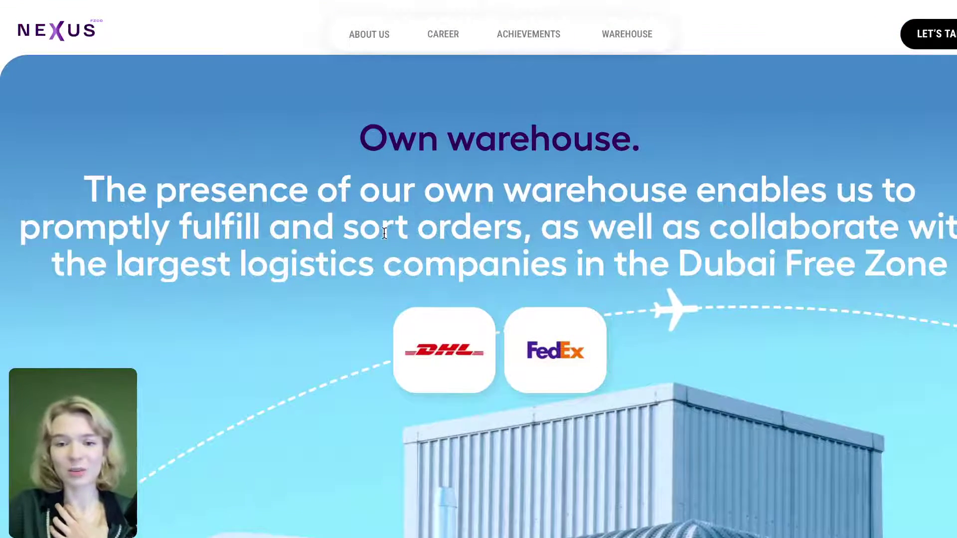
scroll(388, 375, "down", 3)
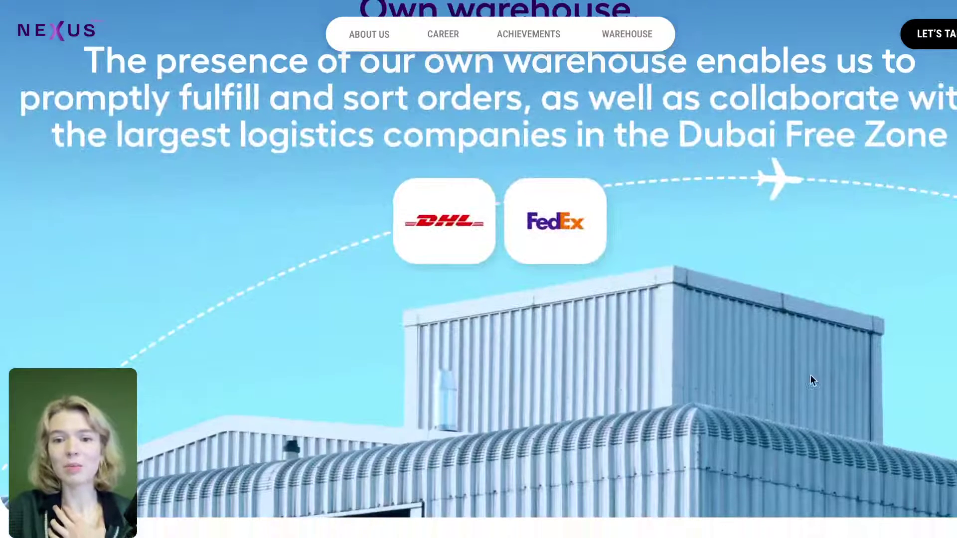
scroll(812, 379, "down", 10)
scroll(809, 387, "down", 3)
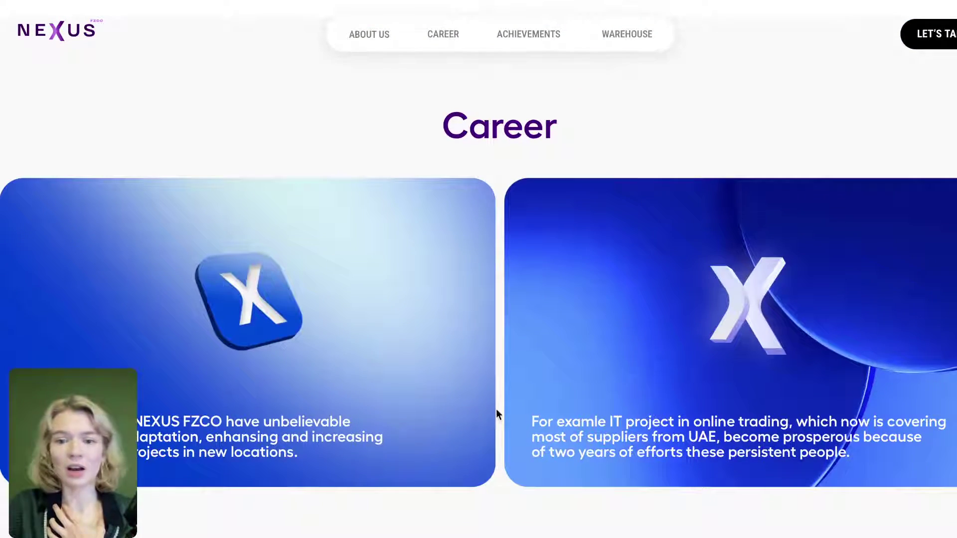
Examine the "Become a part of" block and the Financial System tiles further down the NEXUS page.
scroll(812, 354, "down", 5)
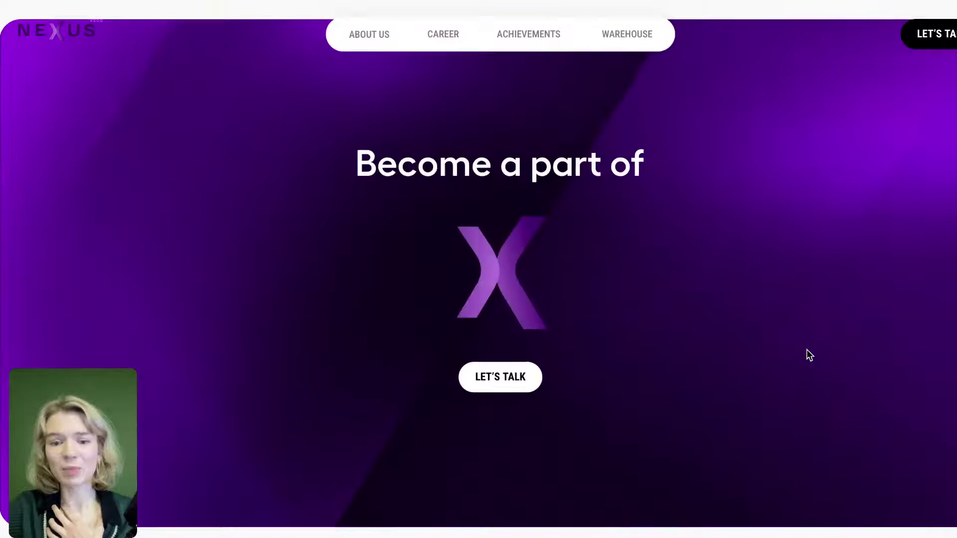
scroll(698, 451, "down", 5)
scroll(698, 451, "down", 5)
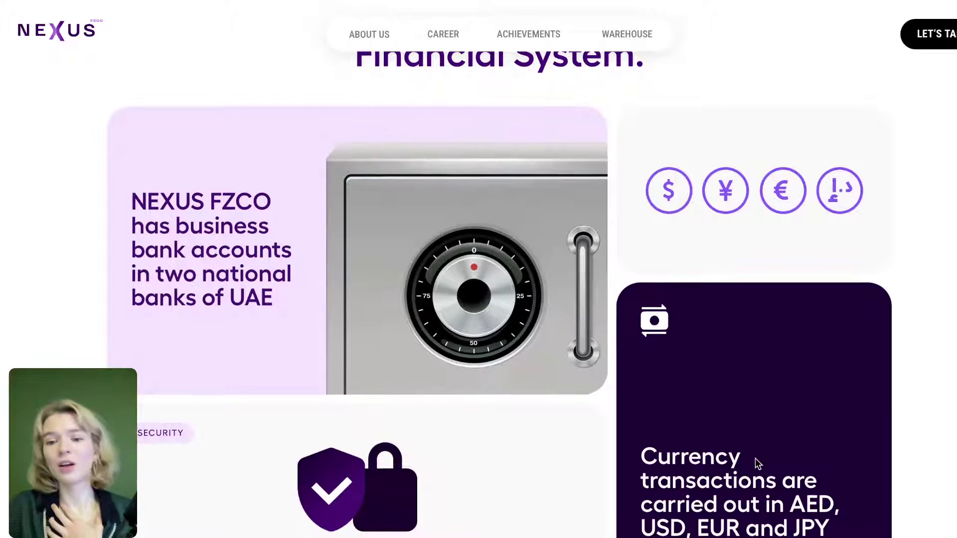
scroll(755, 458, "down", 1)
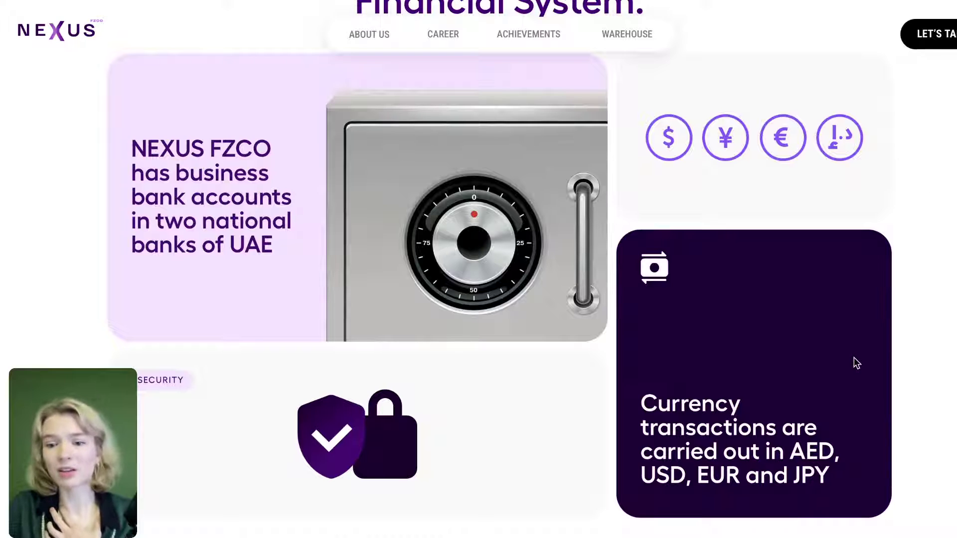
scroll(855, 362, "down", 2)
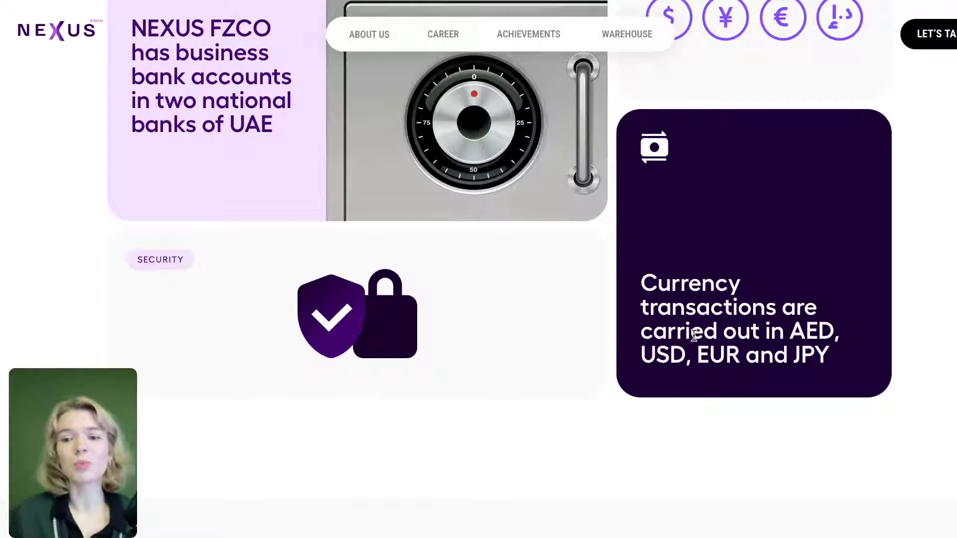
scroll(693, 335, "down", 3)
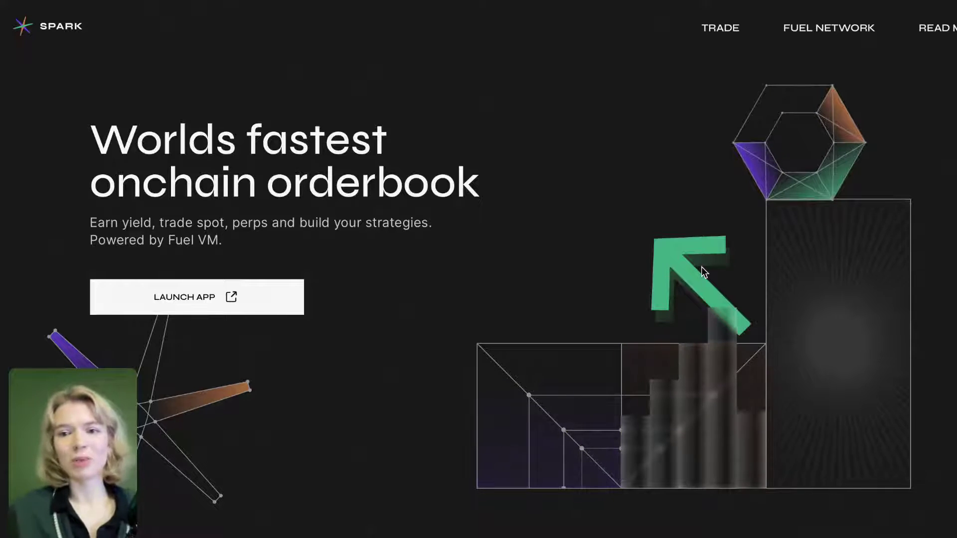
Examine the Spark landing page's hero graphics, feature tile grid, "Fully decentralized" section and the tiles below it.
scroll(702, 272, "down", 6)
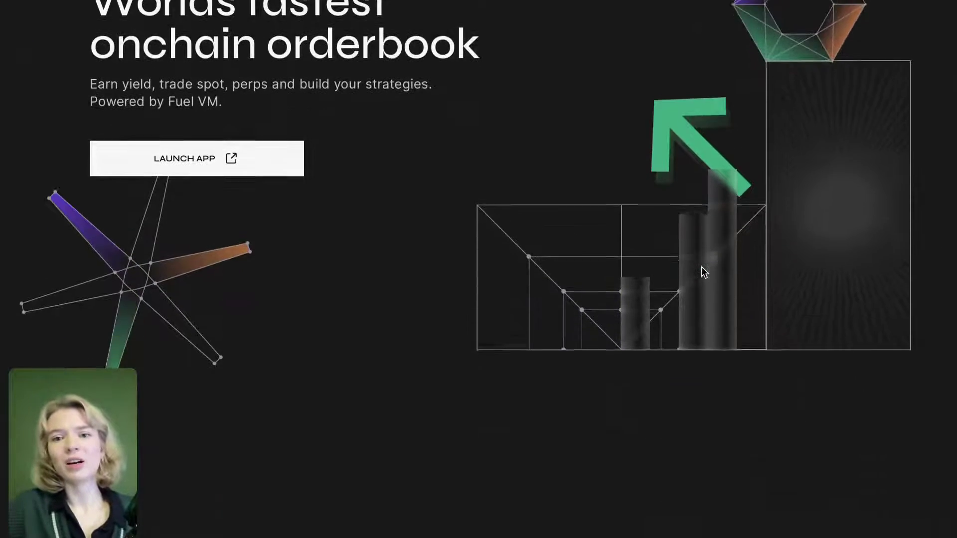
scroll(702, 269, "down", 5)
scroll(702, 269, "down", 2)
scroll(701, 267, "down", 2)
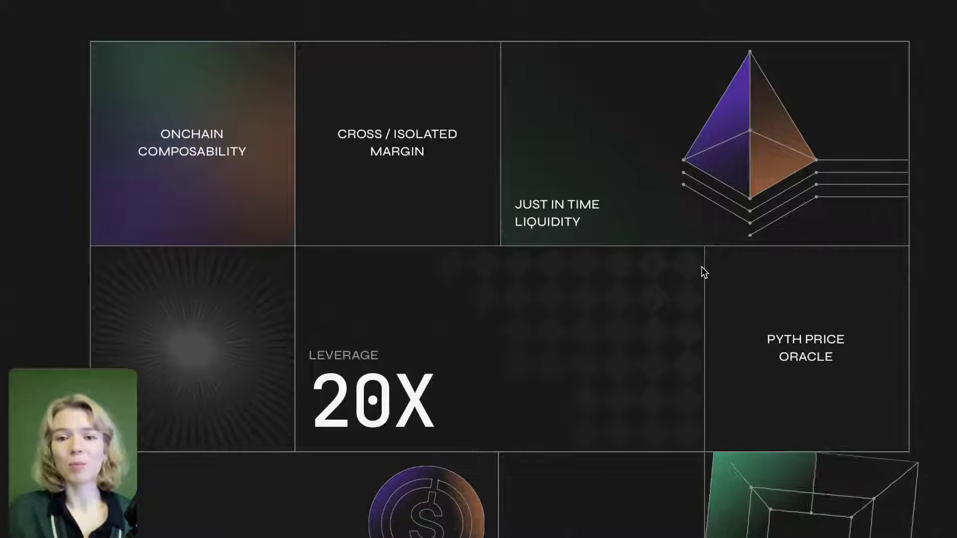
scroll(701, 268, "down", 2)
scroll(701, 268, "up", 1)
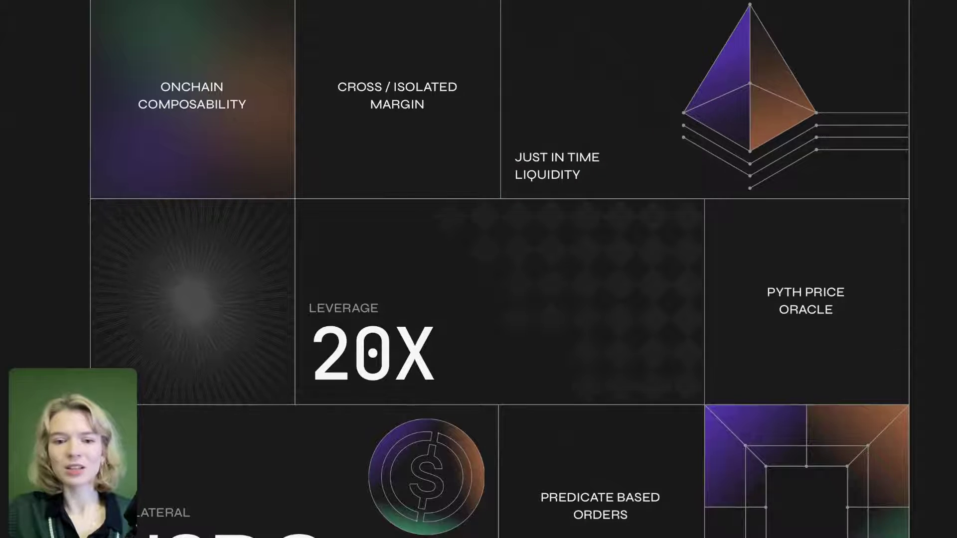
scroll(241, 508, "down", 2)
scroll(790, 444, "up", 1)
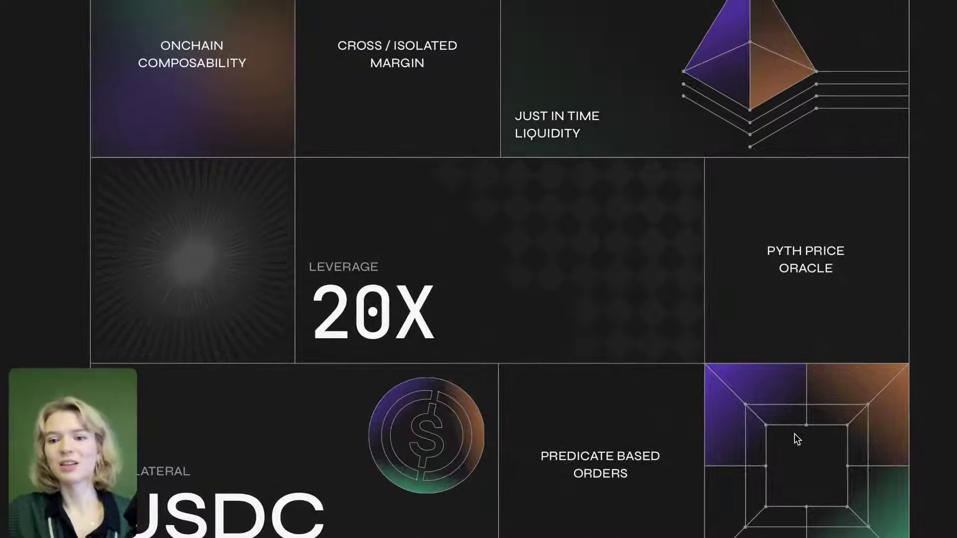
scroll(564, 402, "down", 5)
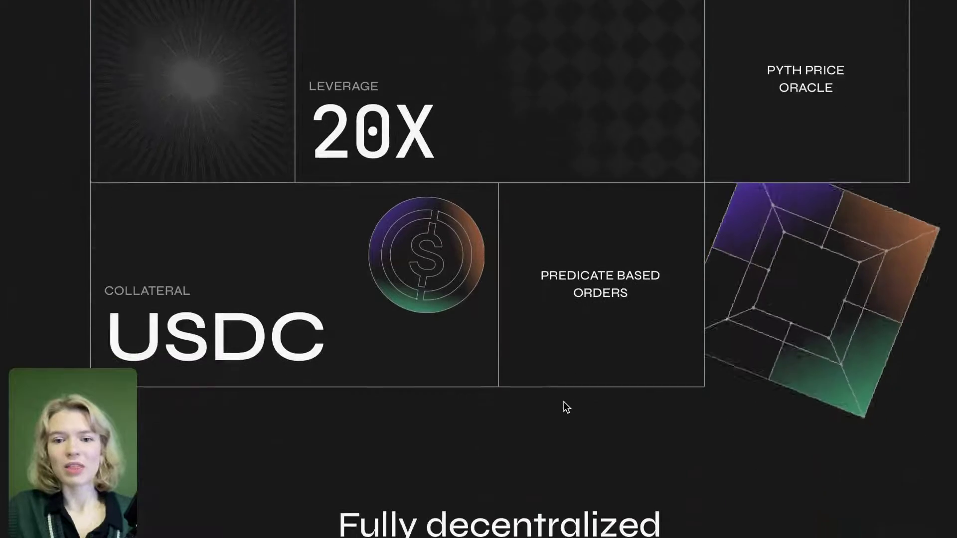
scroll(564, 402, "down", 10)
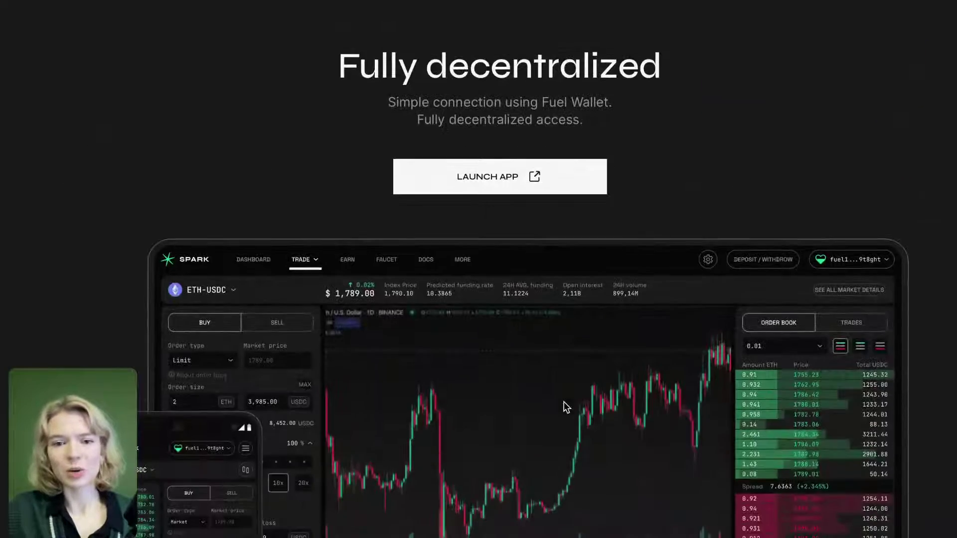
scroll(564, 406, "down", 5)
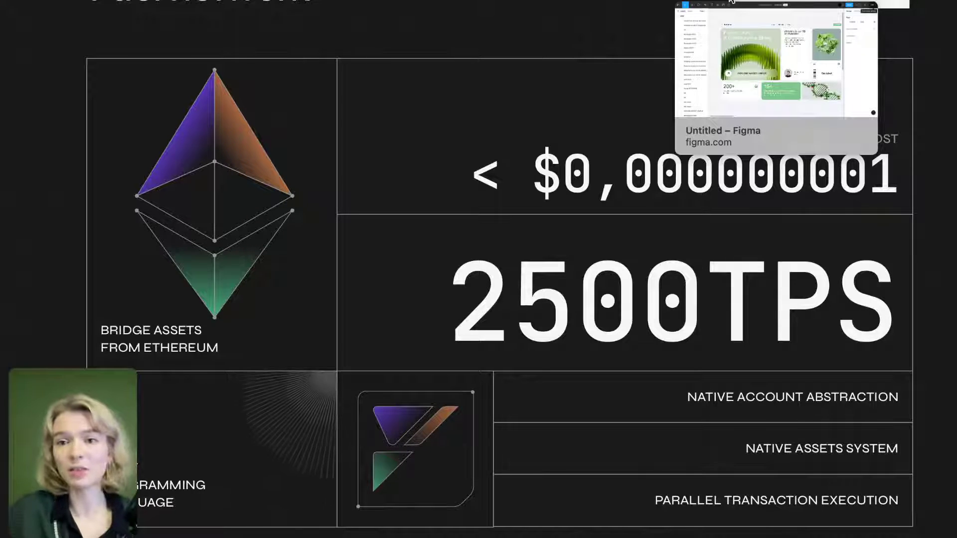
Switch to the Figma file and examine the Synthetica page mockup's opening tile grid and the second block below it.
left_click(738, 4)
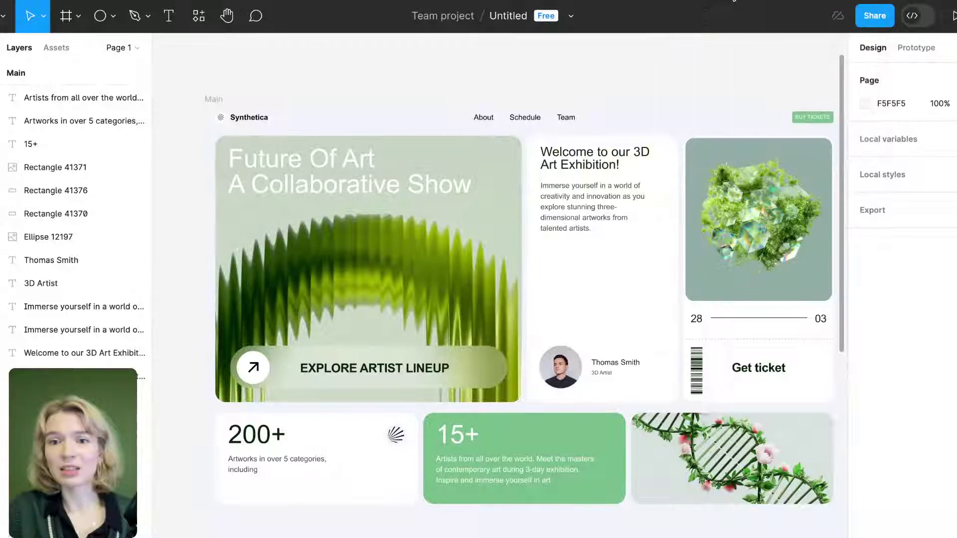
scroll(493, 216, "down", 2)
scroll(494, 218, "up", 2)
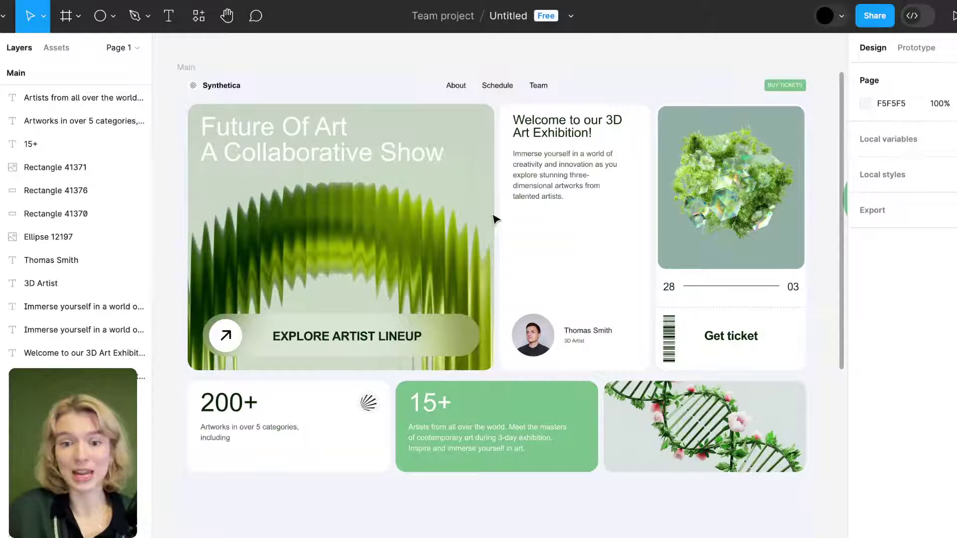
scroll(529, 263, "down", 10)
scroll(530, 265, "up", 10)
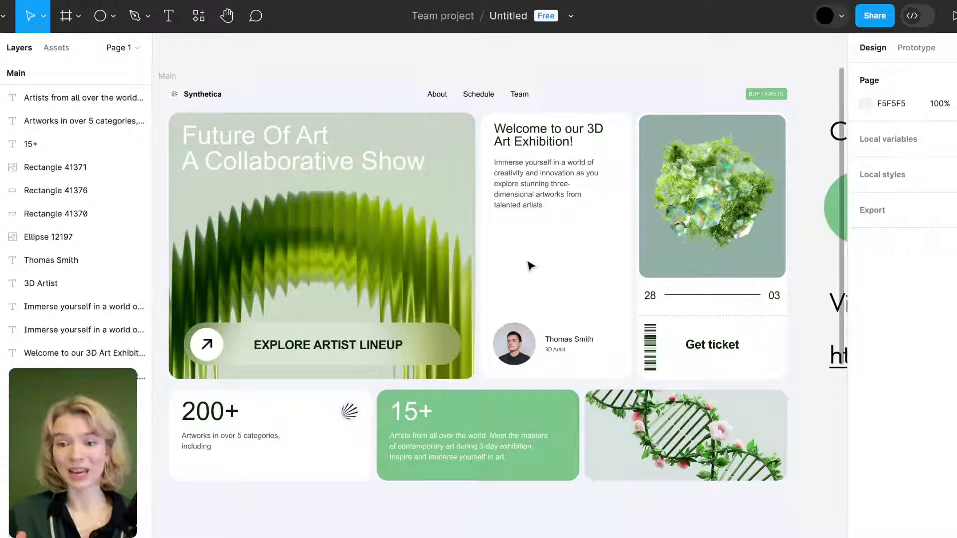
scroll(551, 397, "down", 1)
scroll(551, 397, "left", 1)
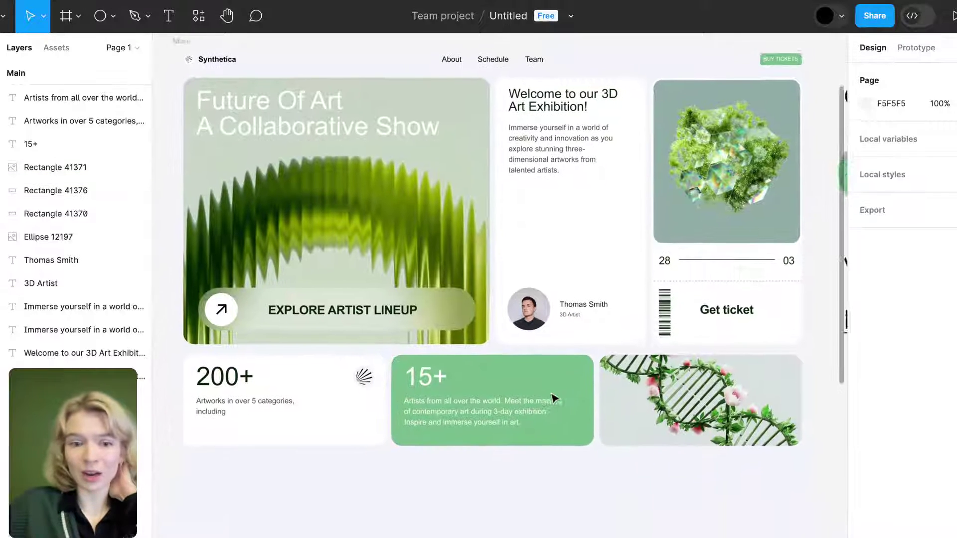
scroll(553, 397, "up", 1)
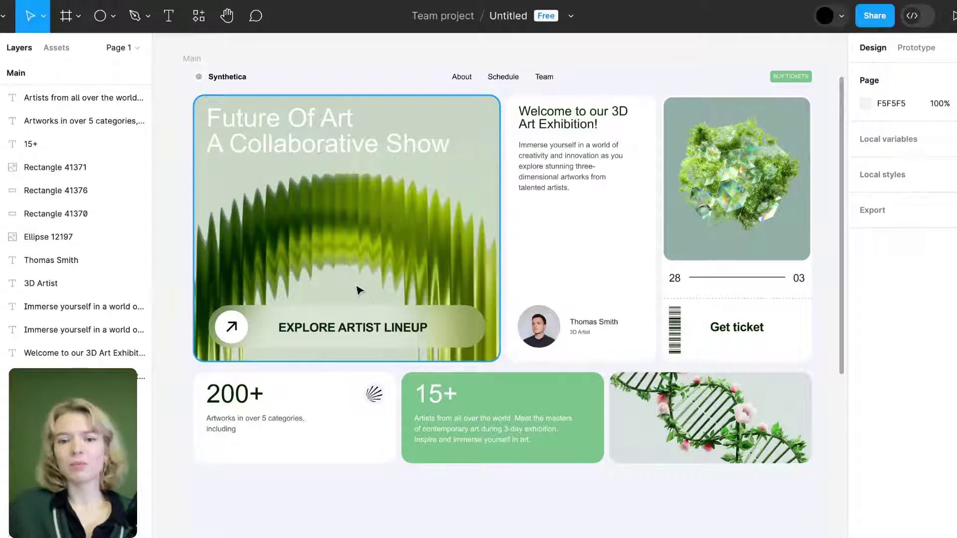
scroll(359, 290, "down", 5)
scroll(358, 290, "down", 2)
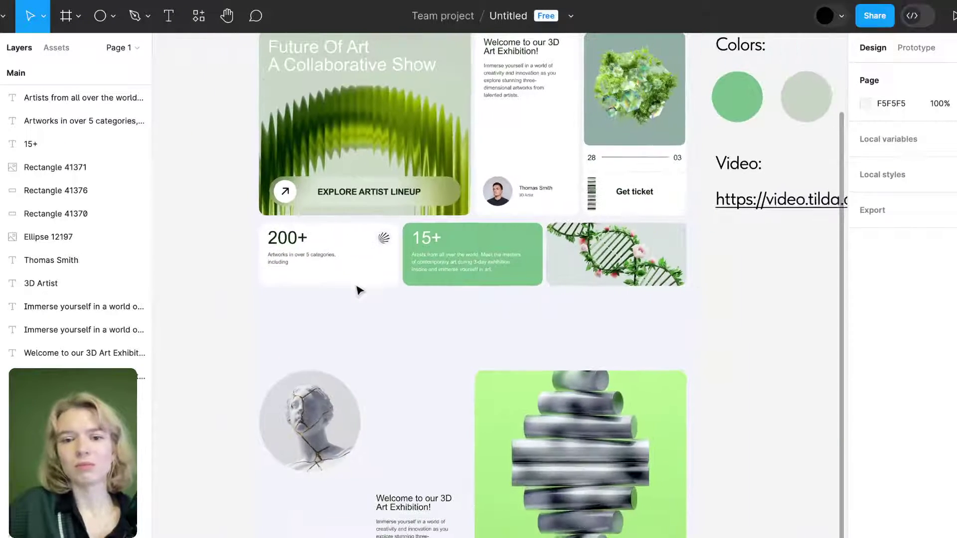
scroll(359, 290, "up", 3)
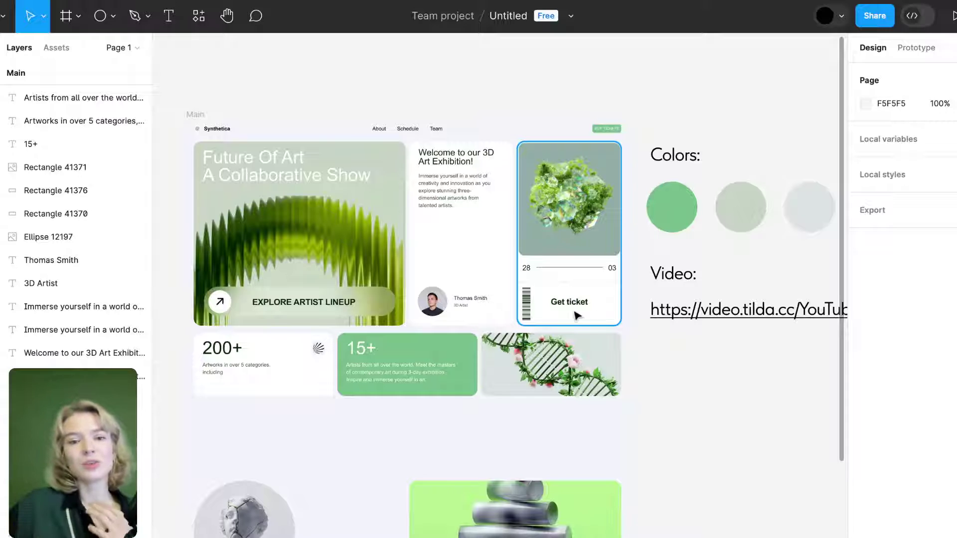
Examine the mockup's first screen more closely, including the header, hero tile with its artist lineup button, ticket tile and lower row of tiles.
scroll(376, 199, "left", 3)
scroll(383, 202, "down", 1)
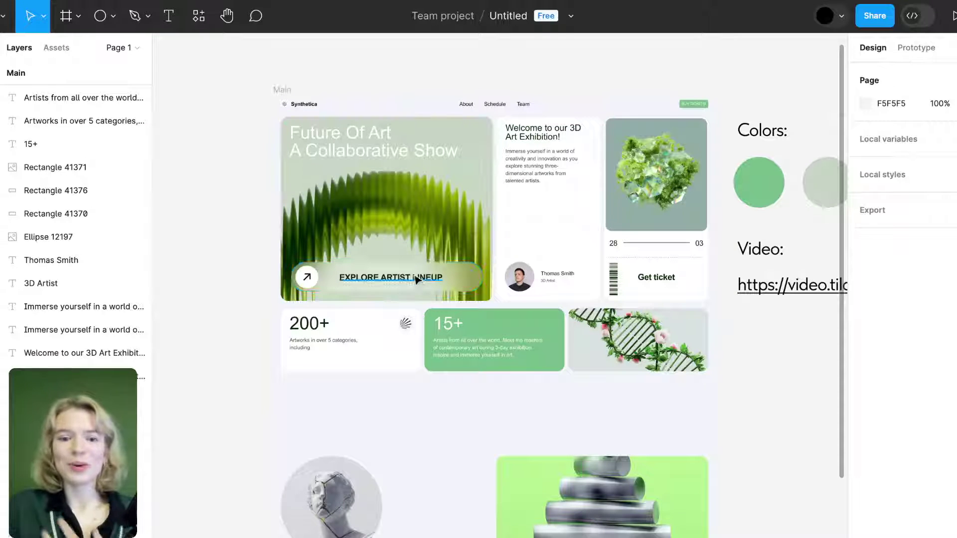
scroll(421, 274, "down", 4)
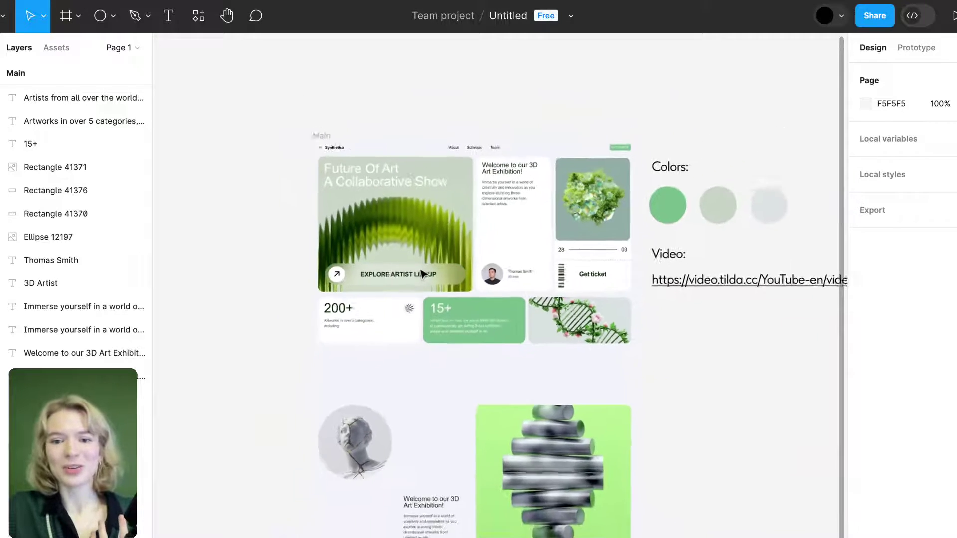
scroll(421, 274, "up", 3)
scroll(421, 274, "right", 2)
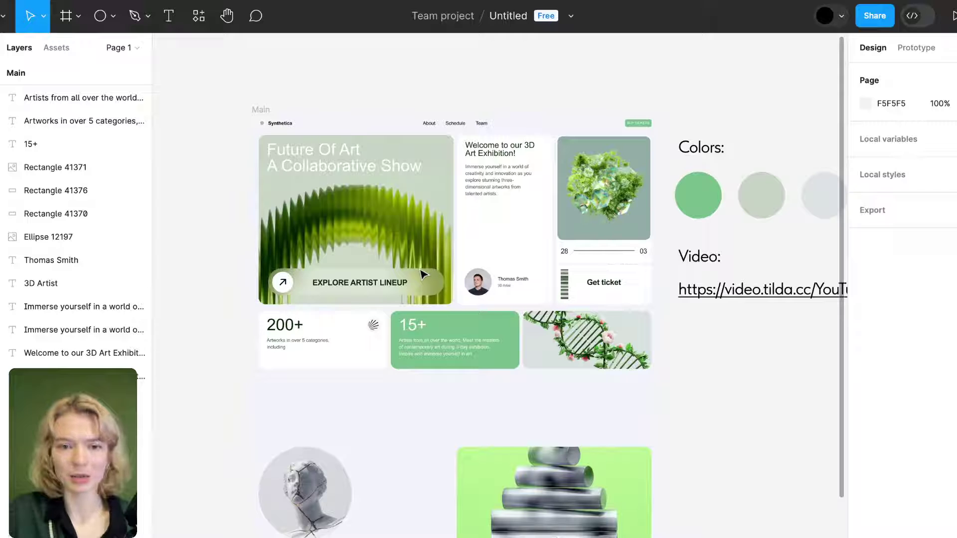
scroll(643, 281, "up", 3)
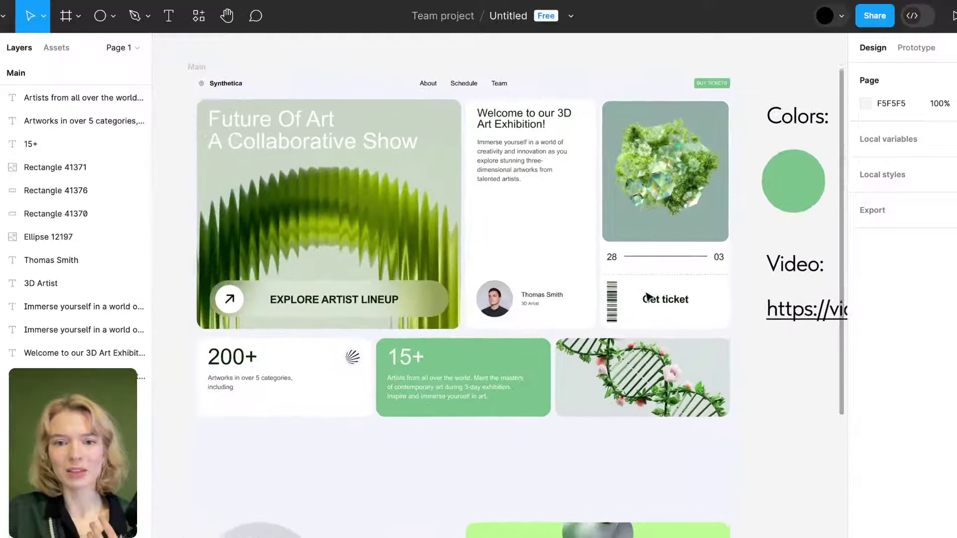
scroll(647, 297, "up", 2)
scroll(646, 297, "left", 2)
scroll(647, 297, "down", 2)
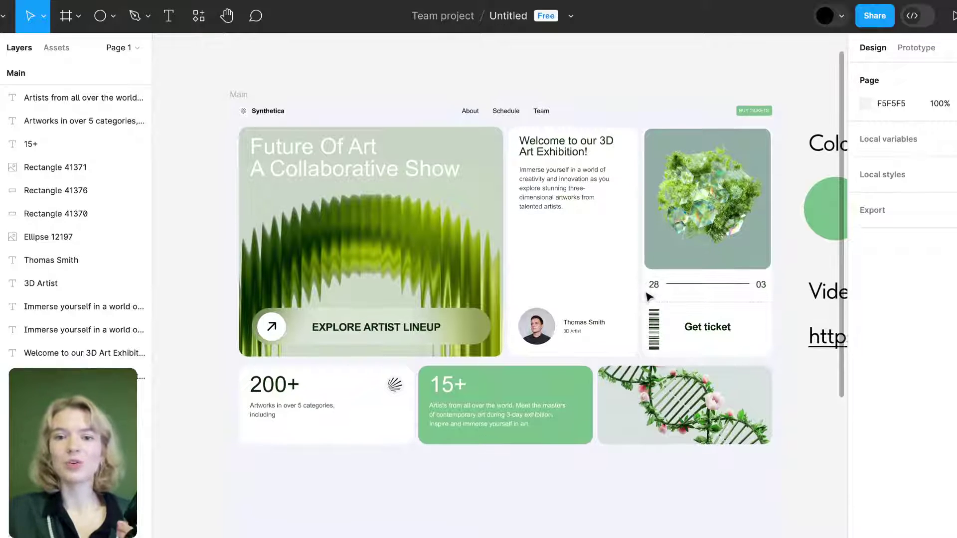
scroll(649, 297, "down", 1)
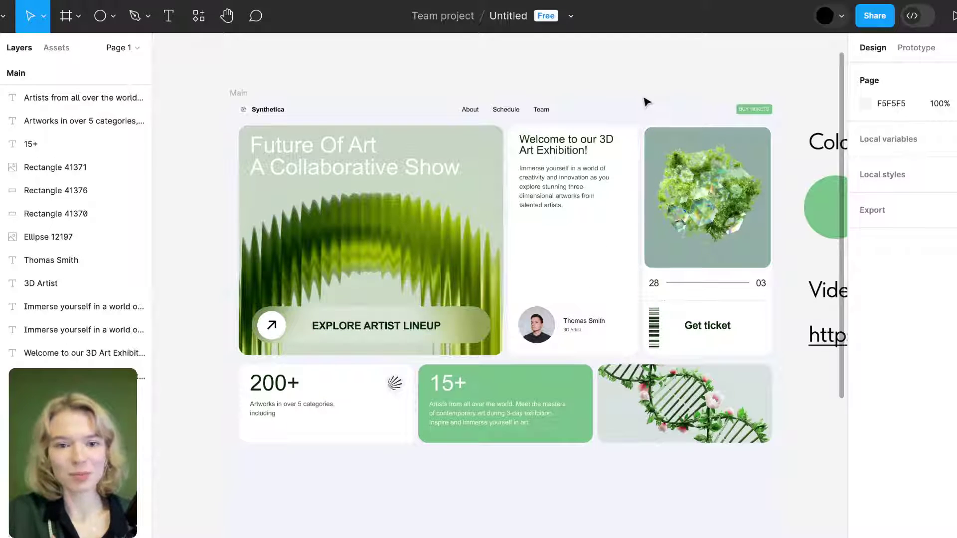
scroll(598, 118, "right", 3)
scroll(600, 118, "up", 2)
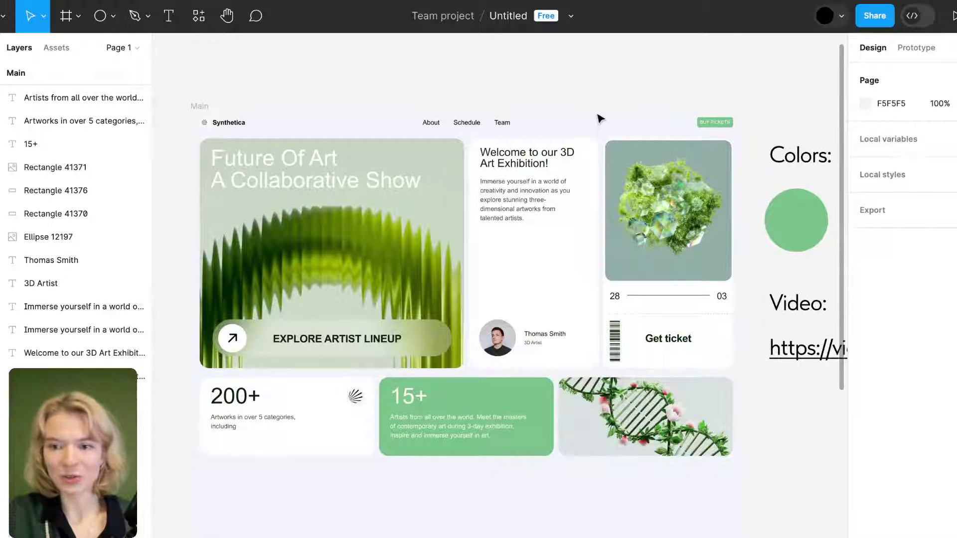
Examine the color swatches and the 3D object video link placed beside the Main frame.
scroll(599, 118, "down", 2)
scroll(600, 118, "down", 3, "ctrl")
scroll(600, 119, "right", 3)
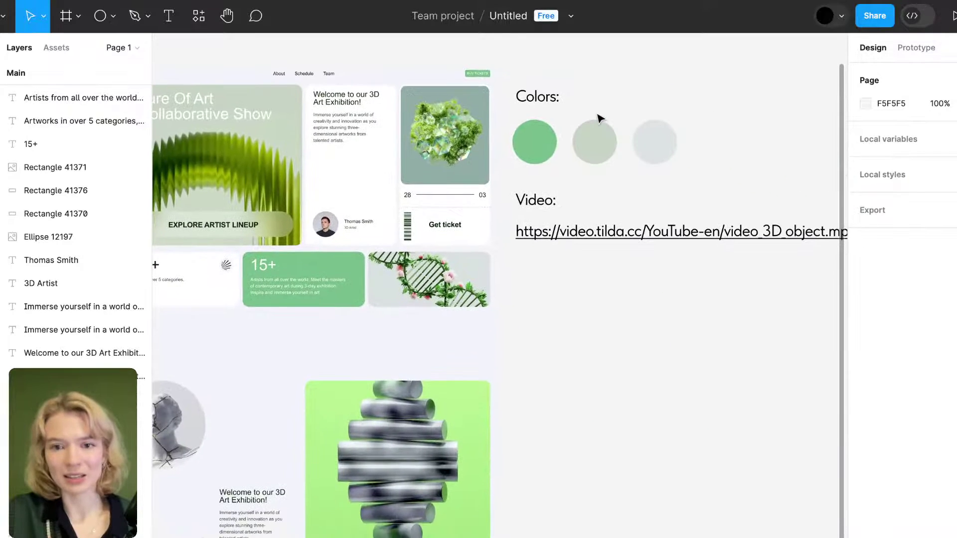
scroll(599, 118, "right", 5)
scroll(599, 118, "up", 1)
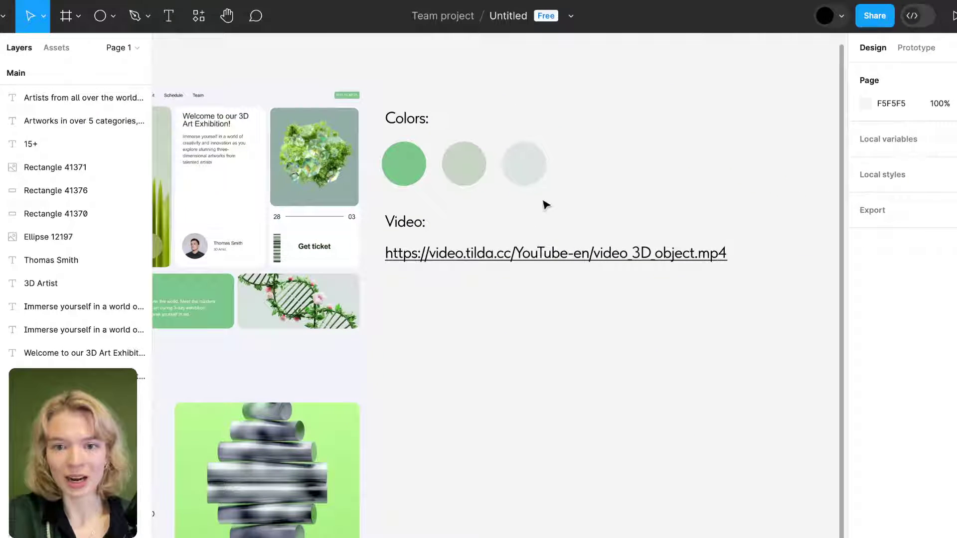
scroll(558, 324, "down", 3, "ctrl")
scroll(558, 325, "down", 2)
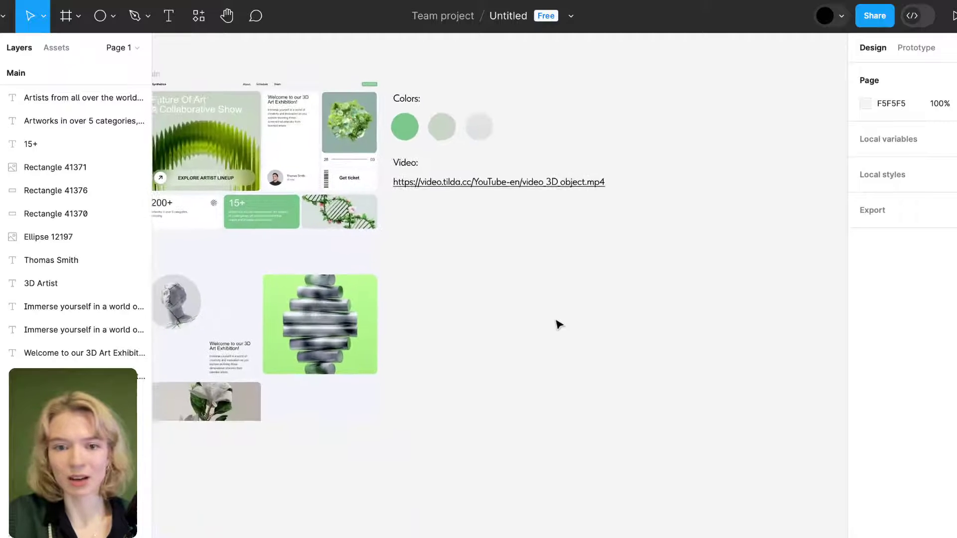
scroll(558, 325, "up", 5)
scroll(558, 324, "right", 3)
scroll(555, 325, "left", 3)
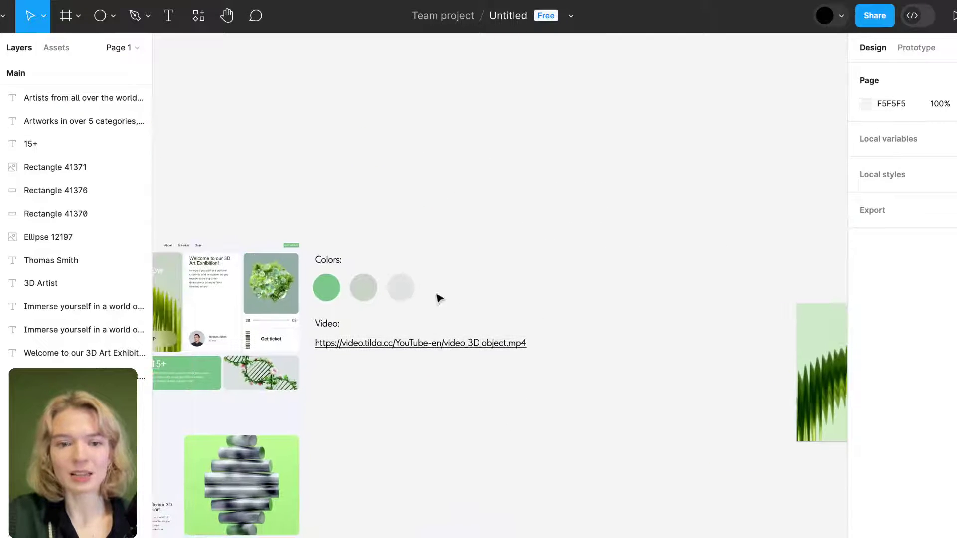
scroll(399, 283, "up", 4, "ctrl")
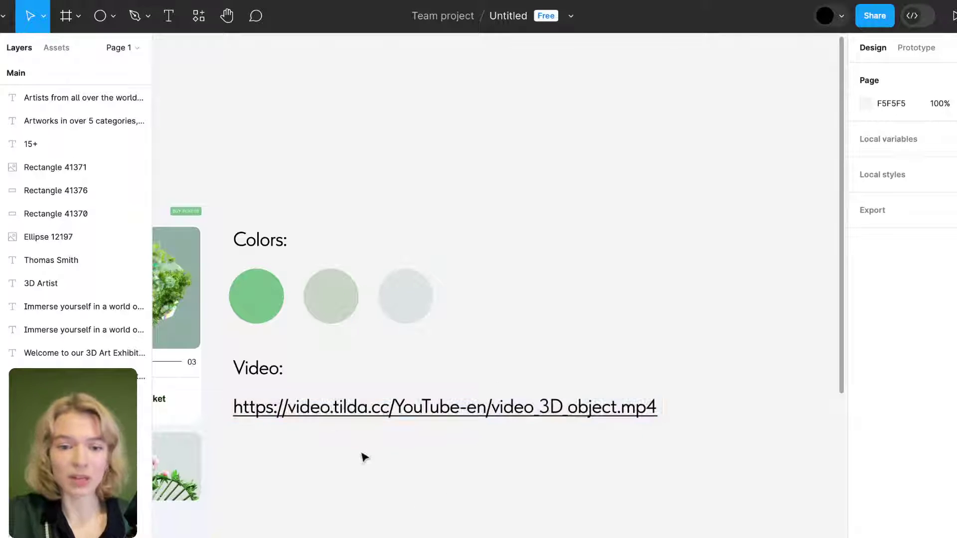
scroll(322, 360, "down", 3)
scroll(321, 360, "left", 3)
scroll(316, 354, "right", 1)
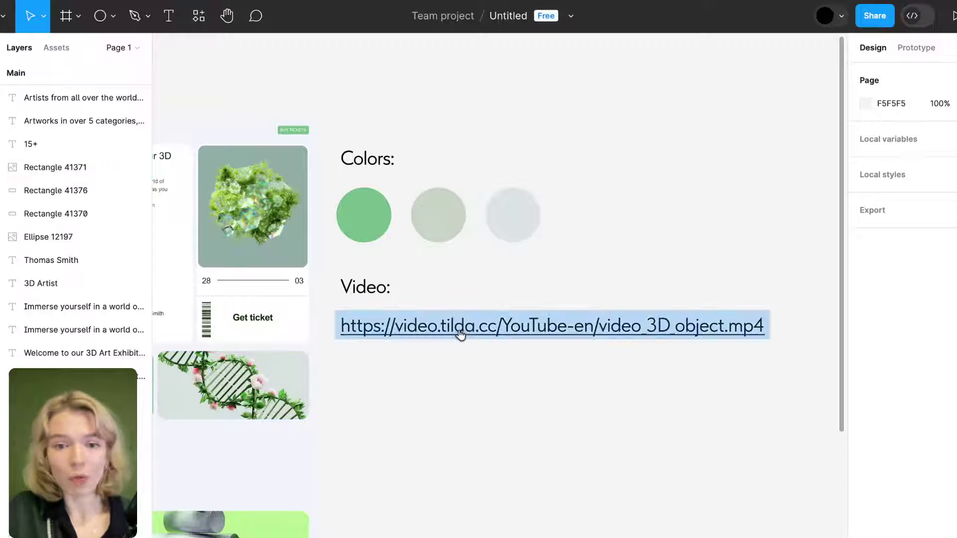
scroll(456, 392, "right", 6)
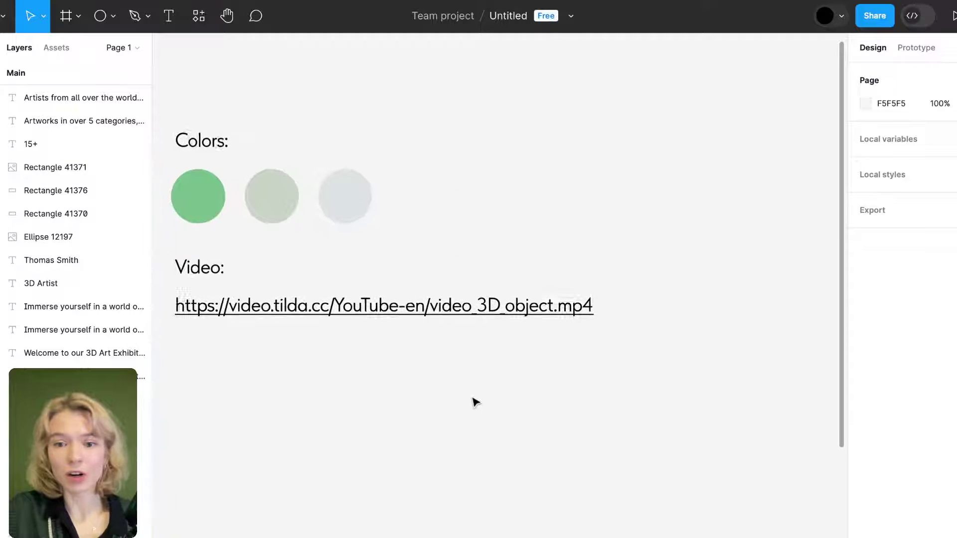
Examine the separate image assets laid out on the canvas, including the 3D renders, plant photo and round portraits.
scroll(474, 399, "down", 3)
scroll(474, 400, "right", 5)
scroll(475, 402, "right", 5)
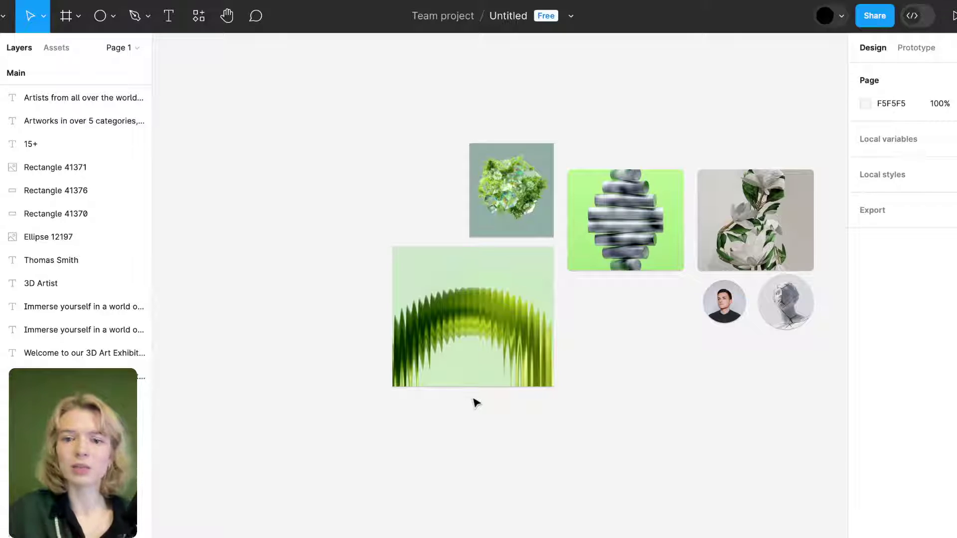
scroll(487, 337, "right", 4)
scroll(487, 338, "down", 1)
scroll(487, 338, "right", 1)
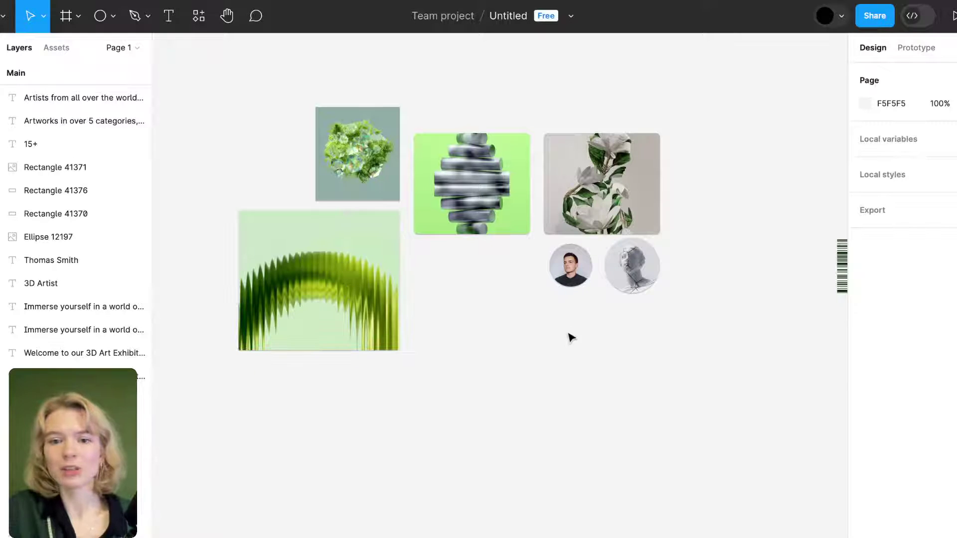
scroll(571, 339, "right", 2)
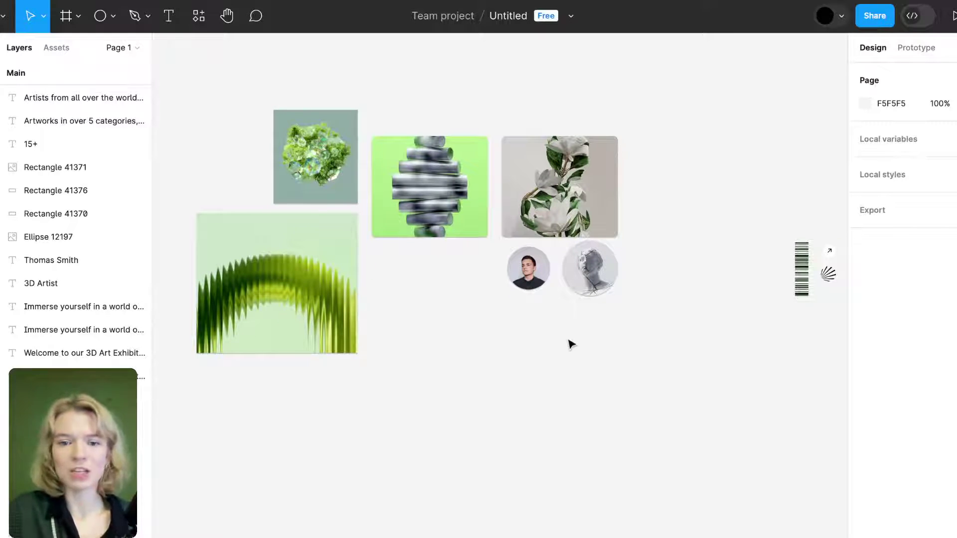
scroll(571, 344, "up", 1)
scroll(571, 344, "right", 1)
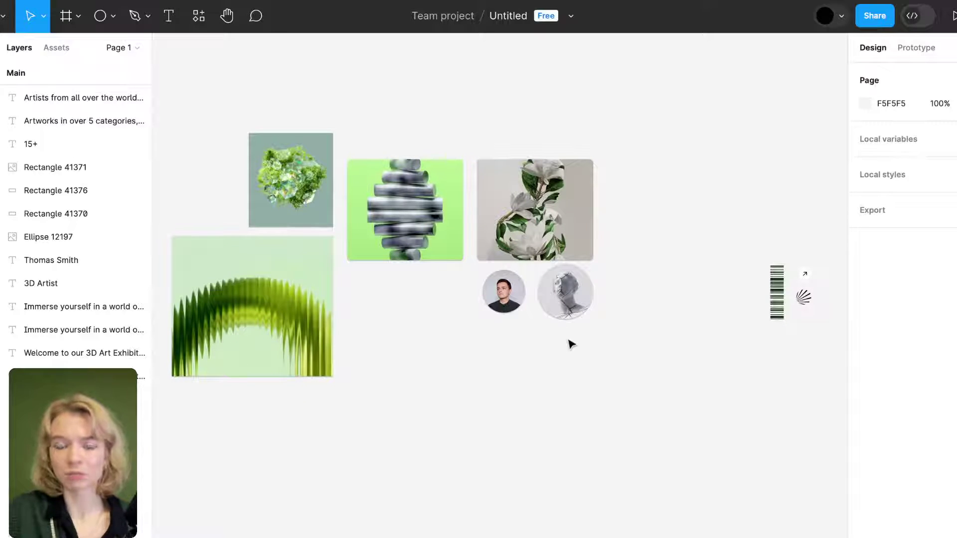
Examine the barcode, arrow and fan-shaped icon assets beyond the images.
scroll(571, 344, "right", 8)
scroll(571, 344, "down", 1)
scroll(670, 240, "up", 5)
scroll(668, 239, "right", 4)
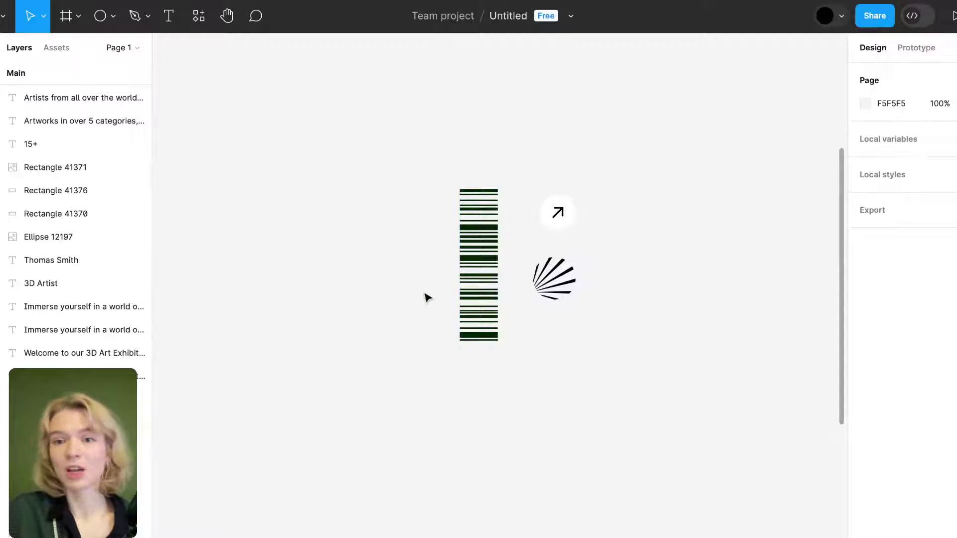
scroll(427, 297, "down", 3)
scroll(425, 294, "down", 1)
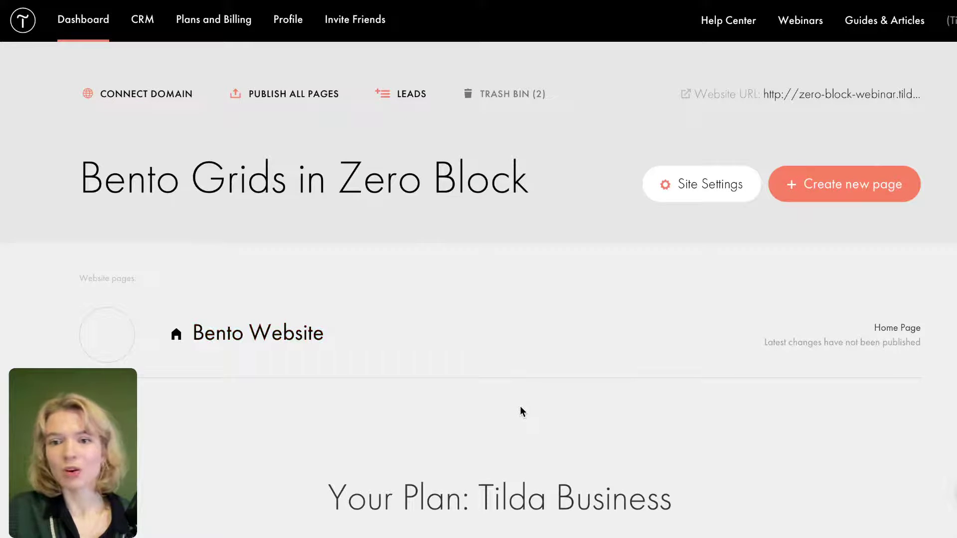
Create a new blank page in the Bento Grids in Zero Block project in Tilda.
left_click(849, 195)
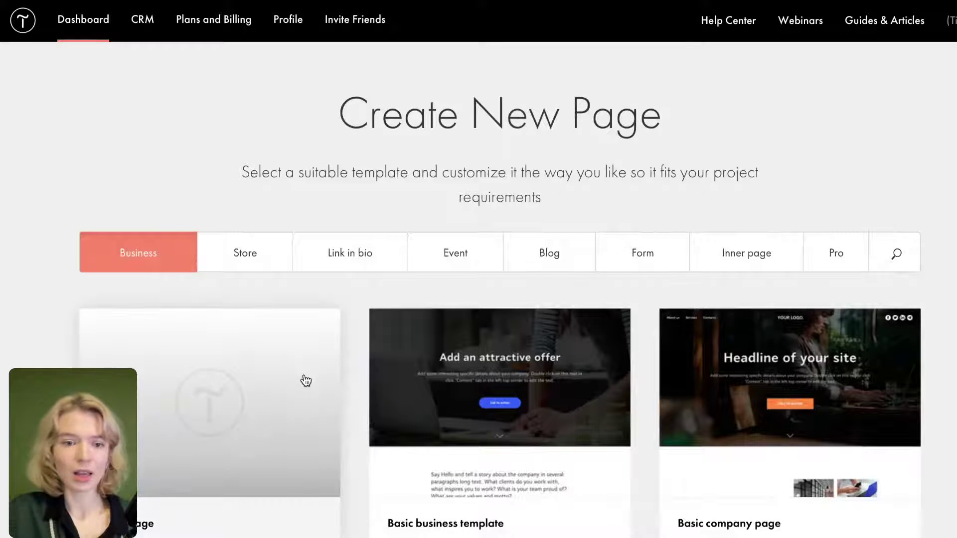
scroll(301, 380, "down", 1)
left_click(243, 357)
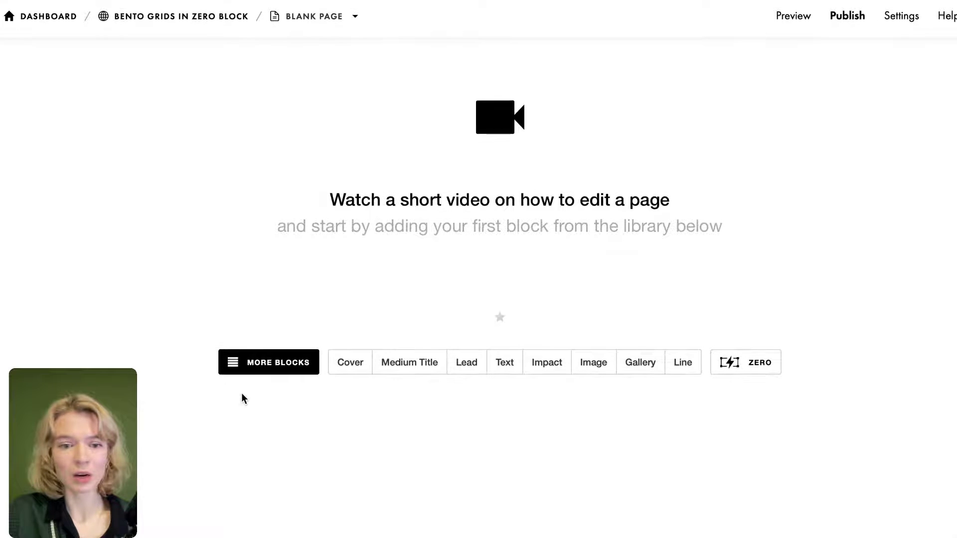
Add a Zero Block to the blank page from the block library.
left_click(245, 370)
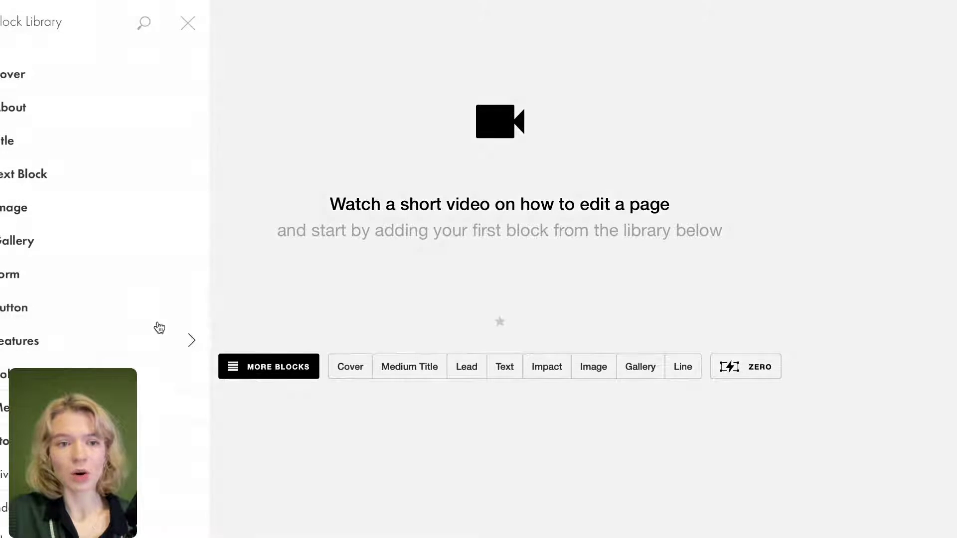
scroll(107, 303, "down", 10)
scroll(109, 304, "down", 2)
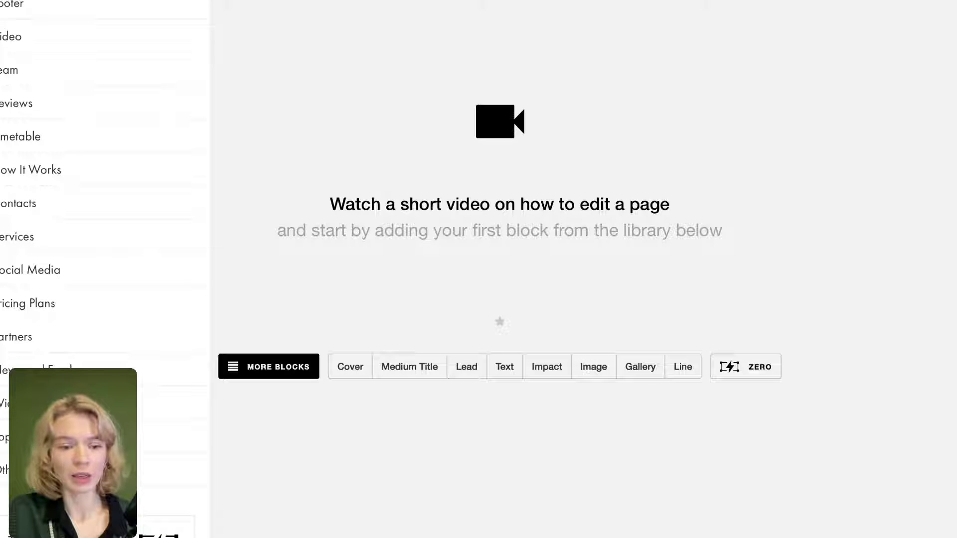
left_click(159, 528)
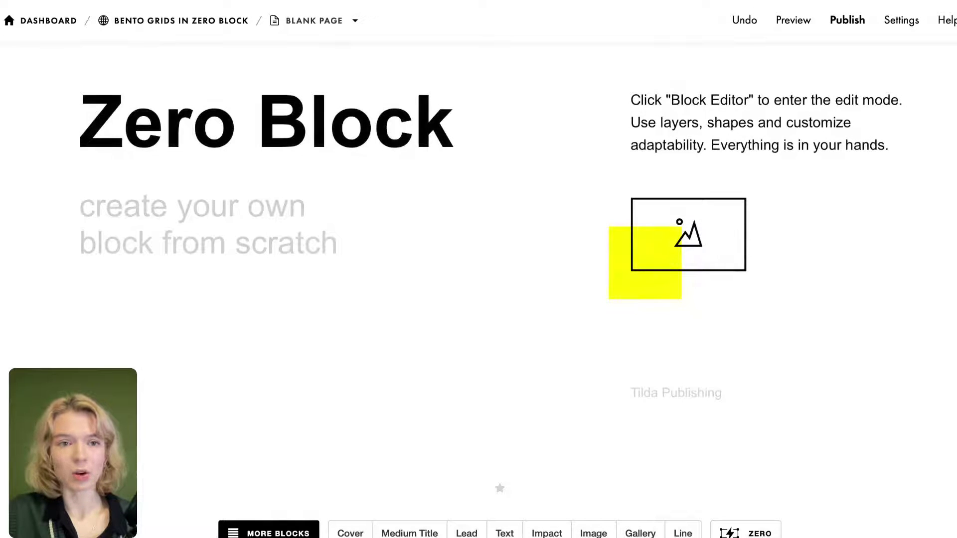
Open the new block's "Zero Block" heading for inline text editing.
mouse_move(159, 348)
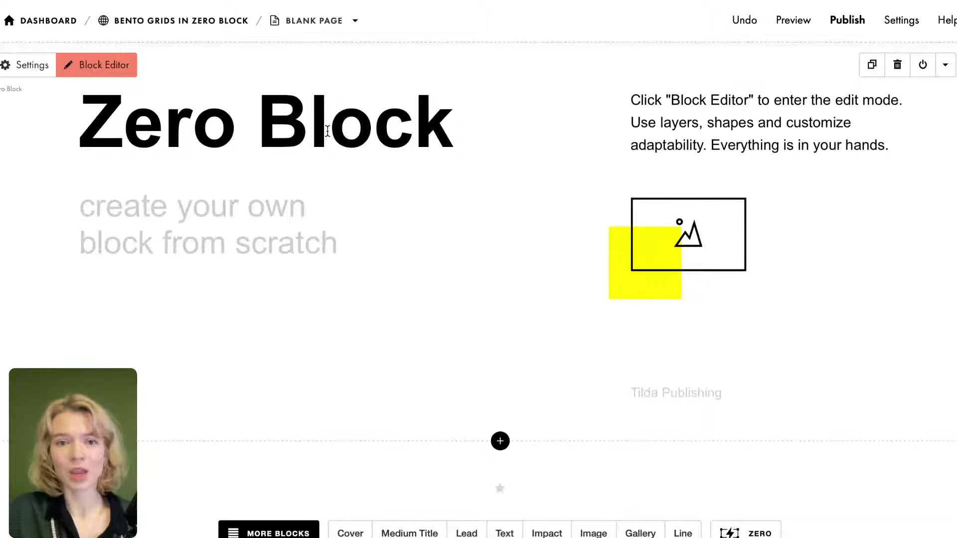
left_click_drag(325, 129, 171, 124)
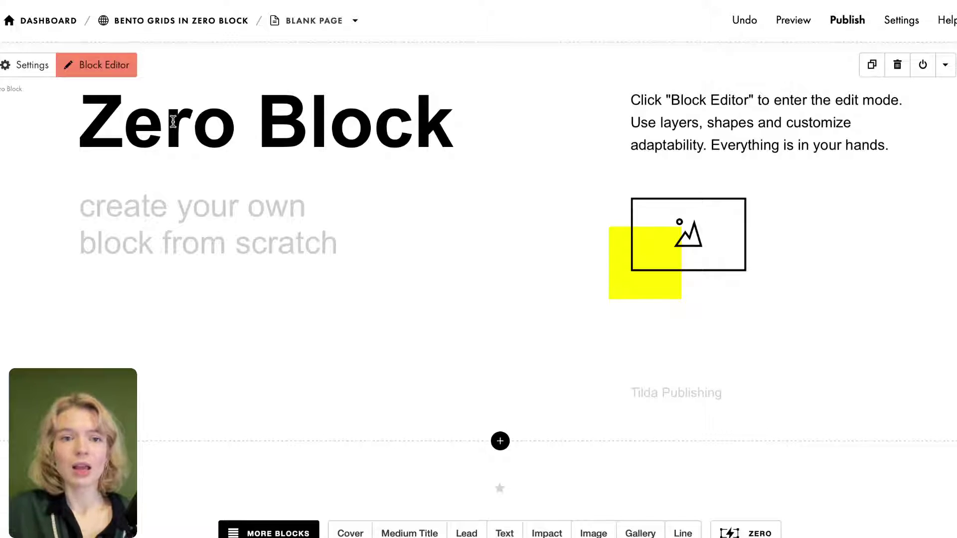
left_click(129, 132)
left_click_drag(79, 124, 246, 118)
left_click(369, 139)
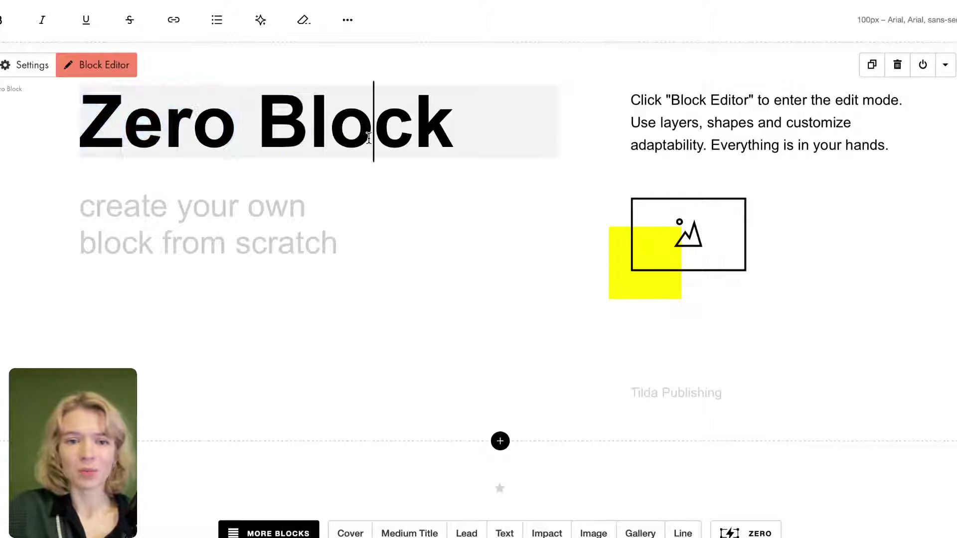
Leave the heading's inline text editing and open the Zero Block in the block editor.
left_click_drag(504, 137, 108, 164)
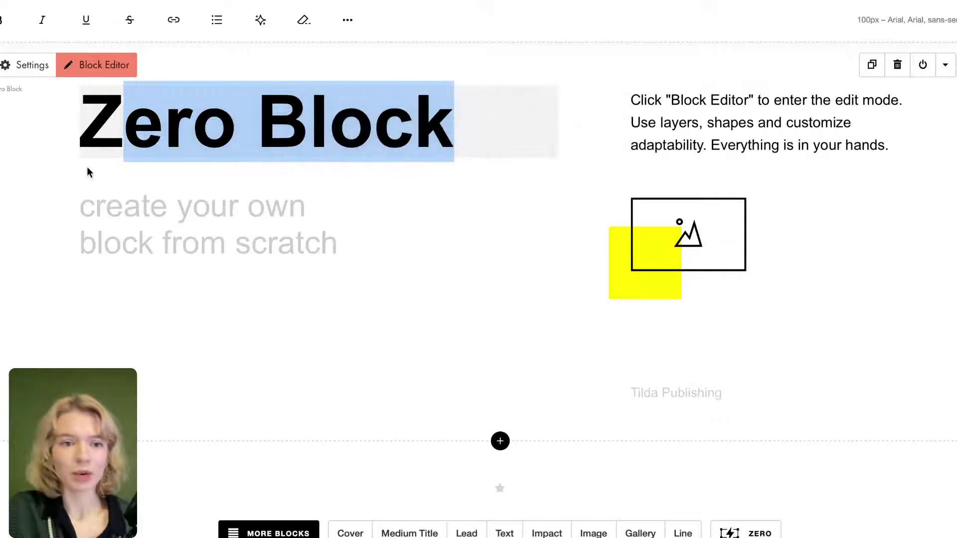
left_click(107, 165)
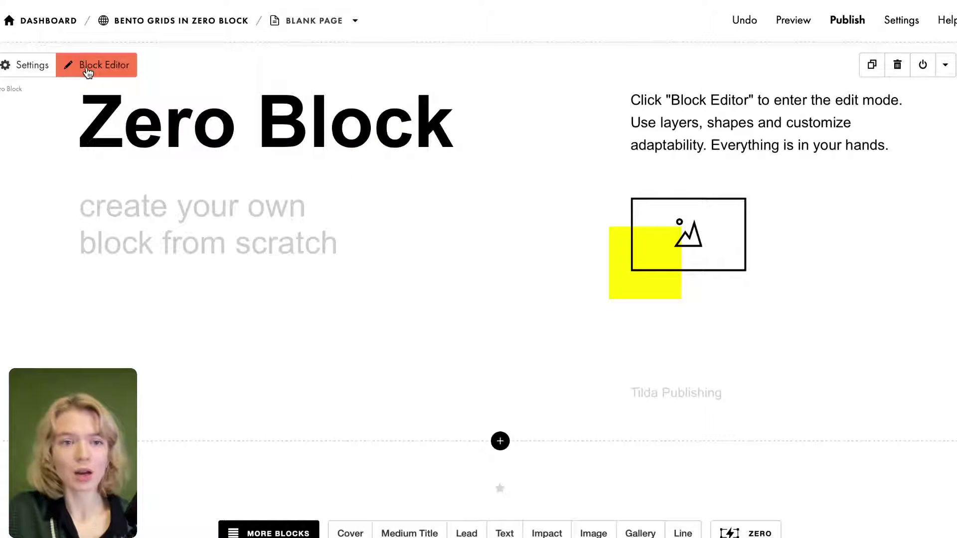
left_click(88, 72)
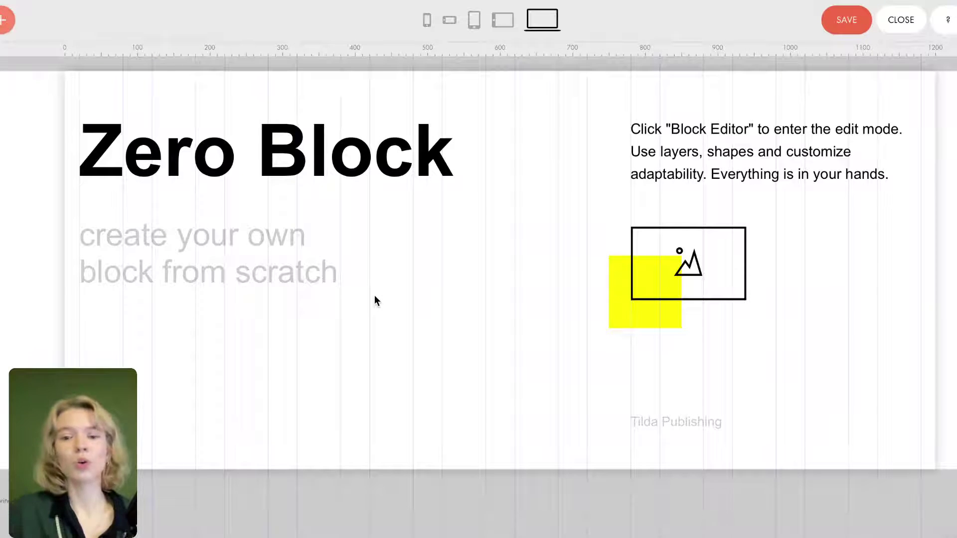
Delete all default elements from the artboard: heading, subtitle, description, image frame, yellow square and the "Tilda Publishing" caption.
left_click(354, 163)
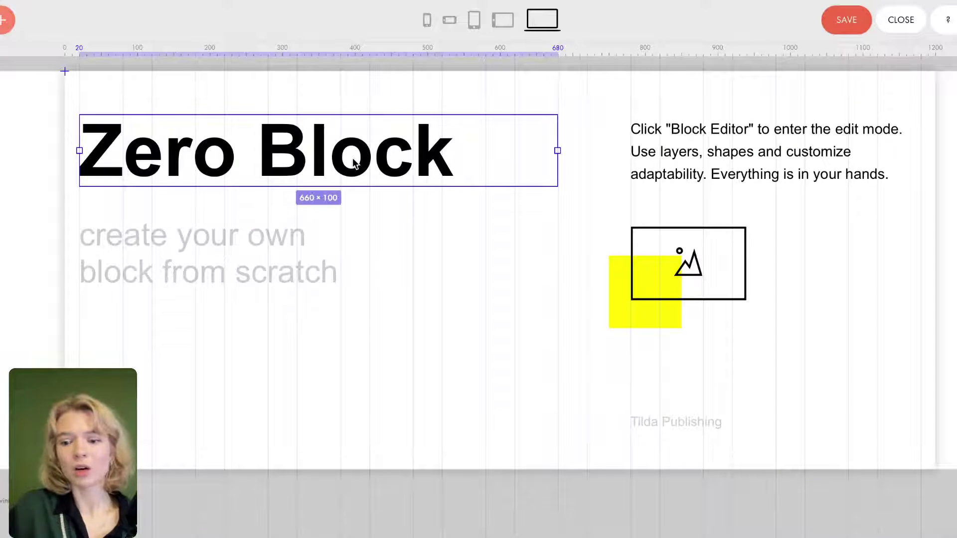
key("Delete")
left_click(307, 245)
key("Delete")
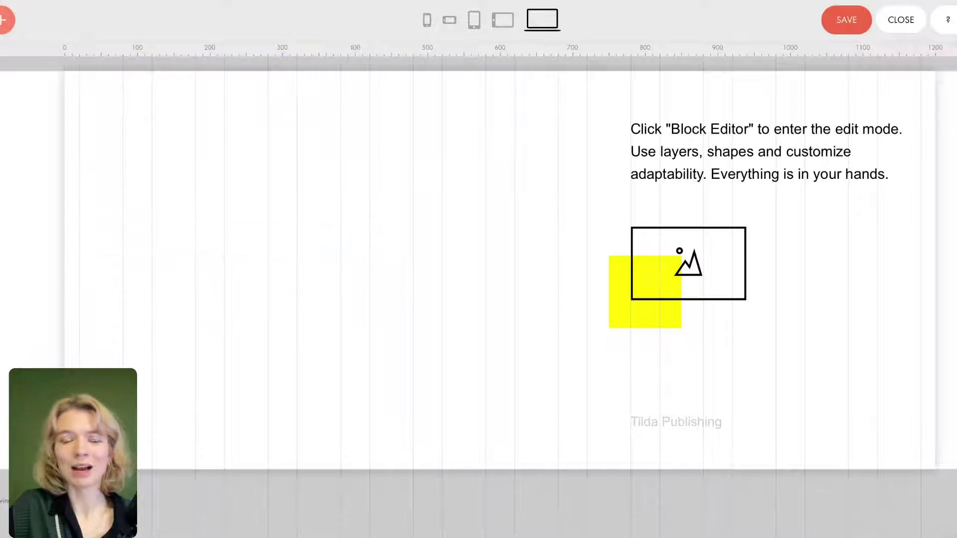
left_click(683, 175)
key("Delete")
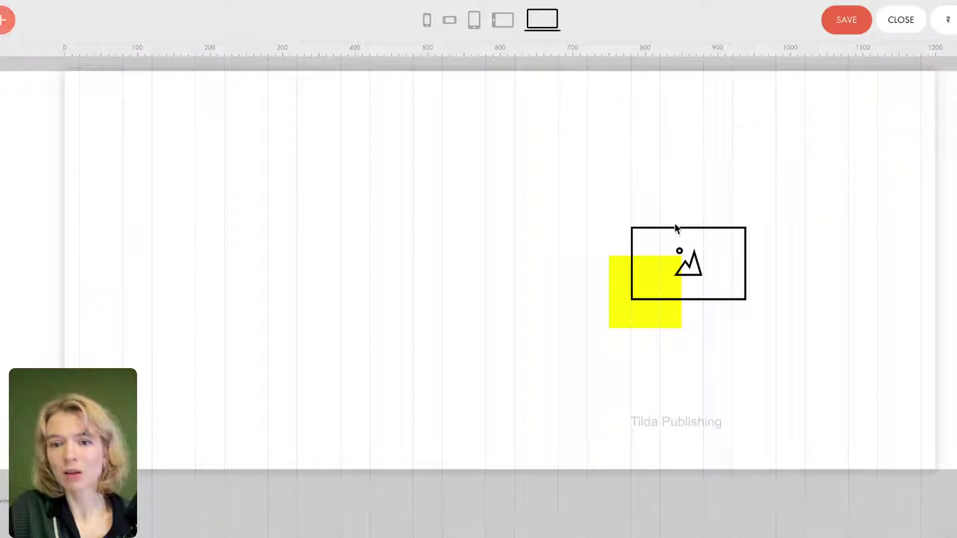
left_click(675, 249)
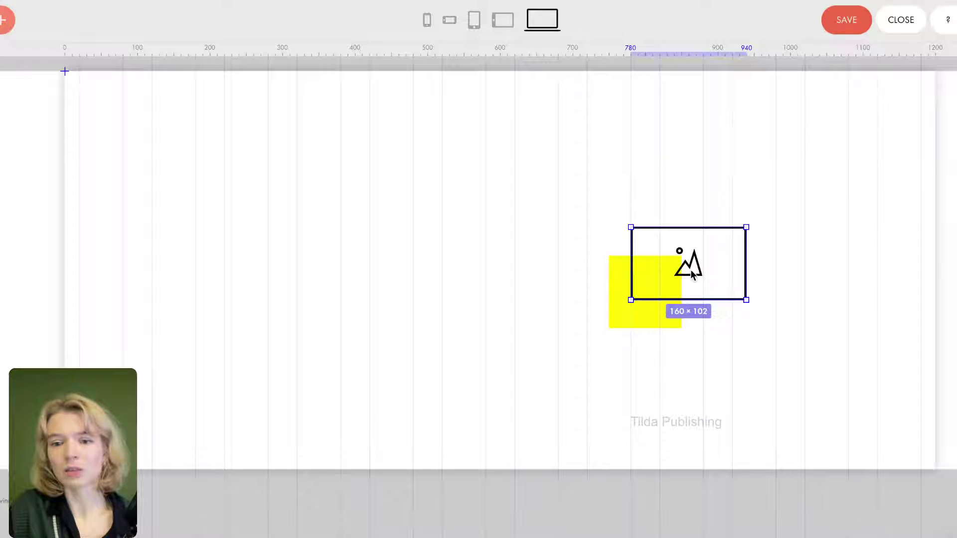
key("Delete")
left_click(655, 309)
key("Delete")
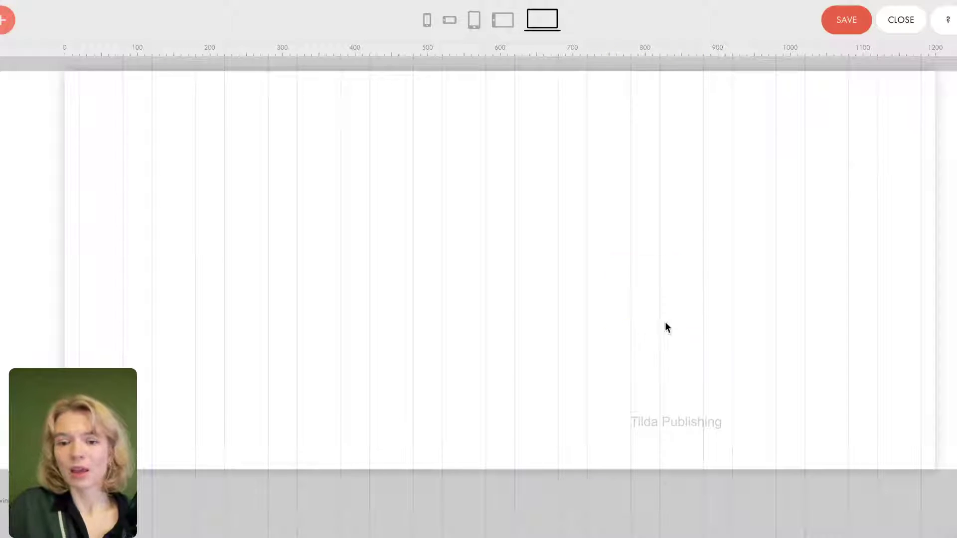
left_click(674, 427)
key("Delete")
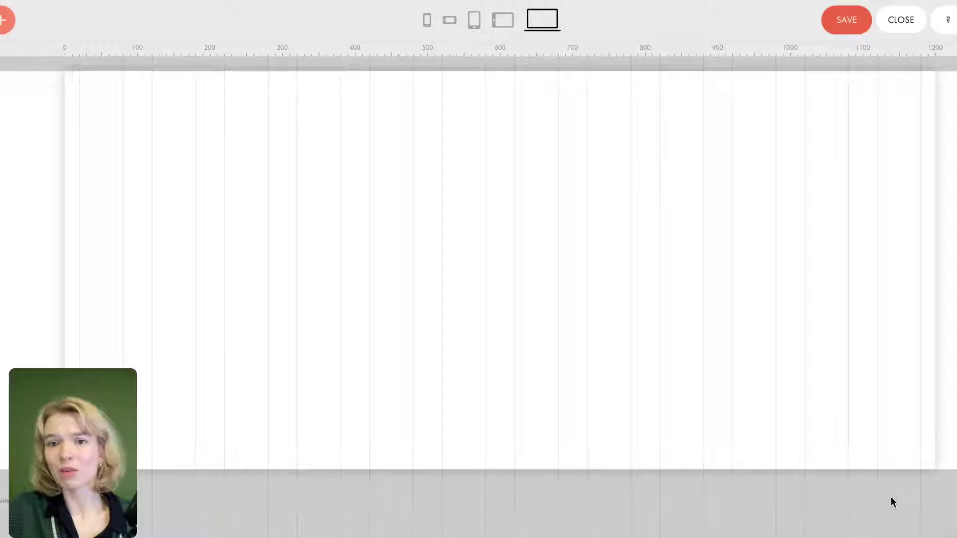
Set the artboard's background color to pink, #FFAFAF, in the artboard settings.
left_click(834, 380)
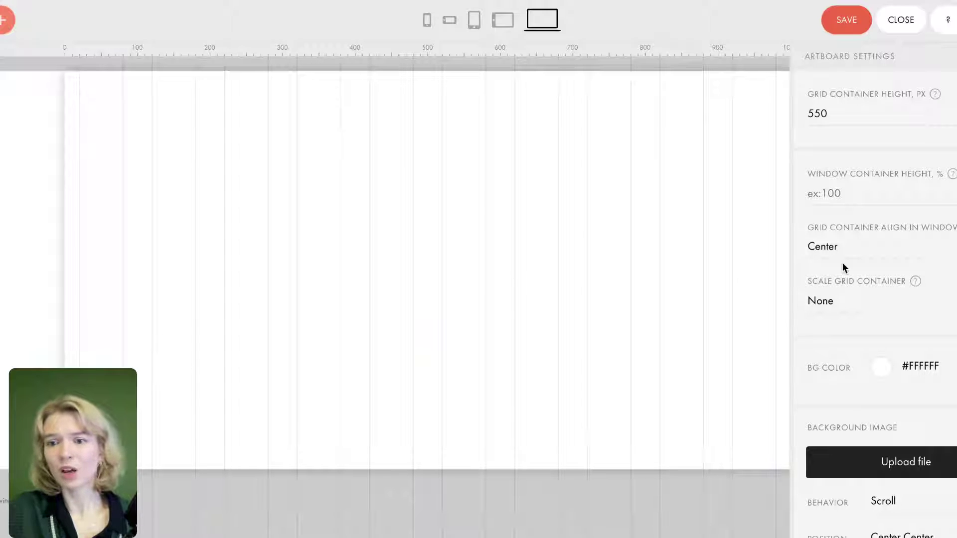
left_click(891, 377)
left_click_drag(908, 433, 909, 407)
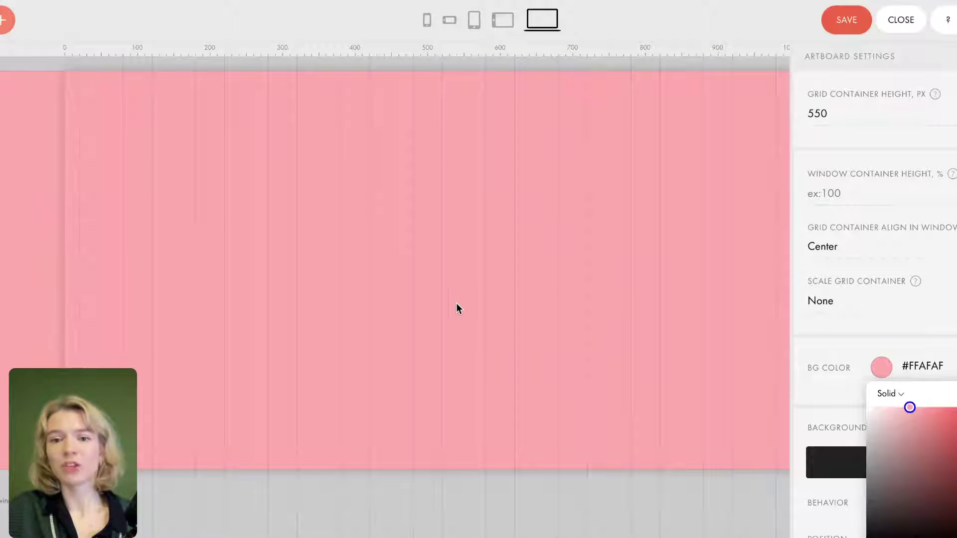
left_click(630, 299)
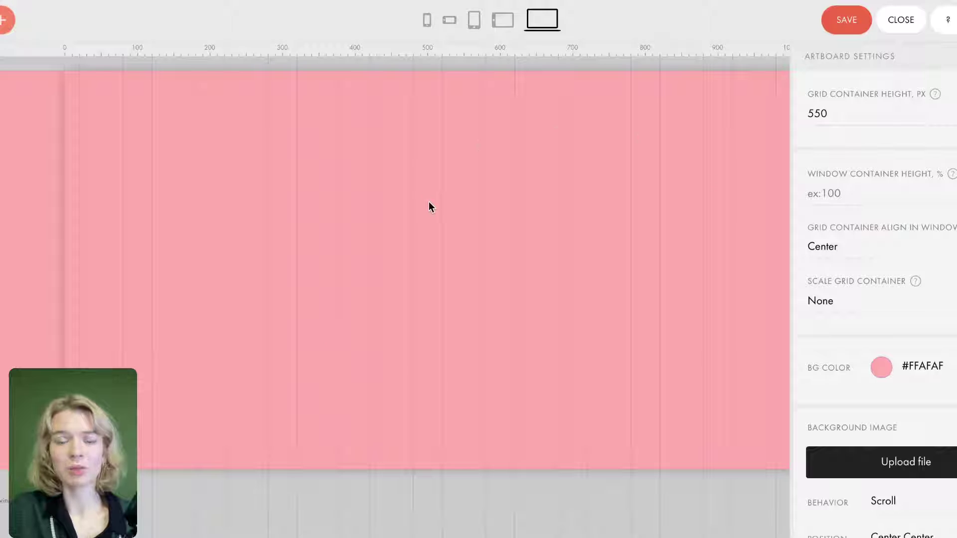
Change the artboard's background color to green, #6FAE82.
left_click(887, 369)
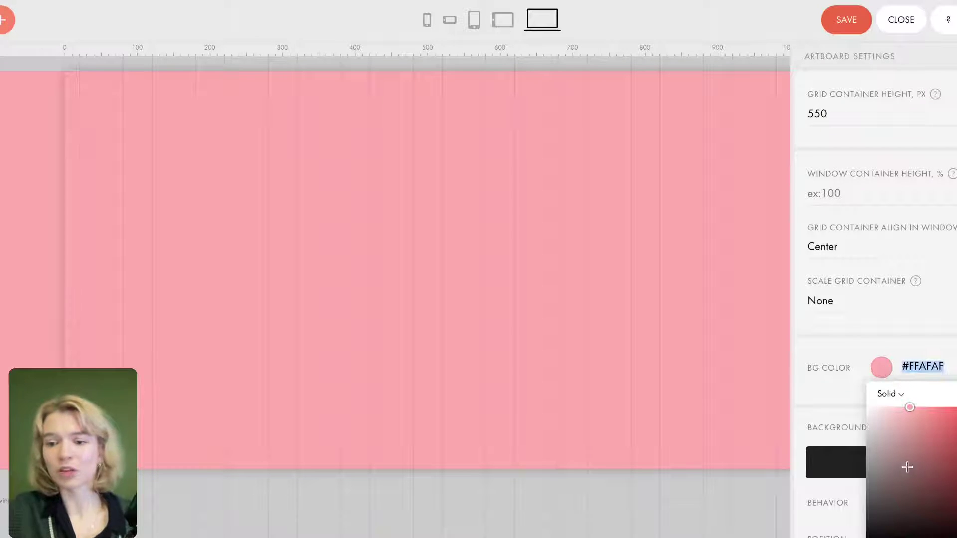
left_click(940, 432)
left_click_drag(940, 433, 914, 398)
left_click(914, 519)
left_click_drag(916, 478, 916, 451)
left_click(841, 193)
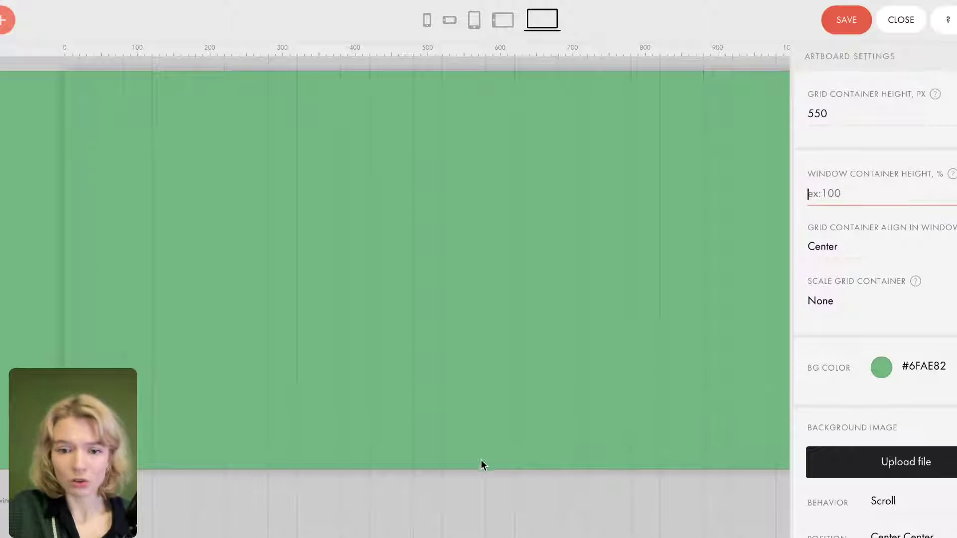
Extend the artboard downward to a grid container height of 640 px and look through the remaining artboard settings.
left_click_drag(477, 468, 481, 536)
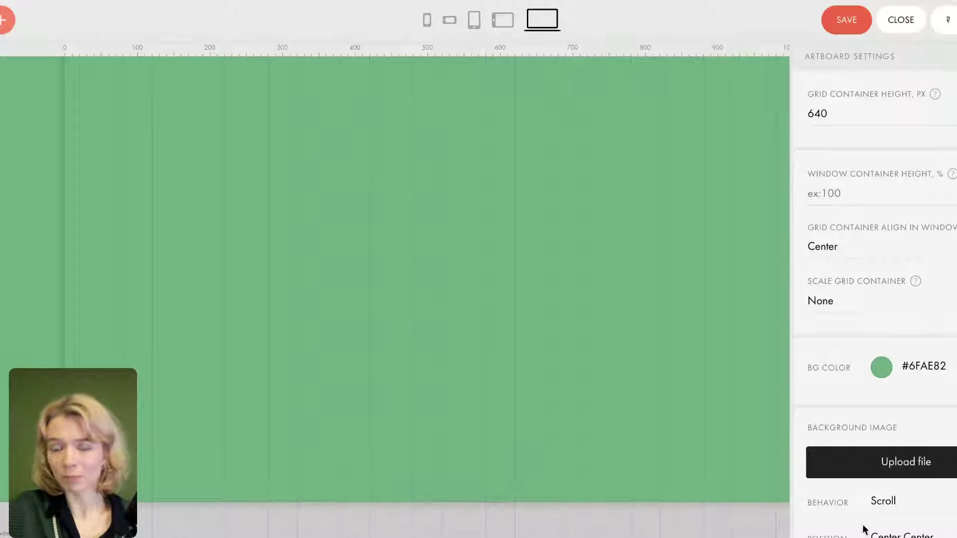
scroll(869, 463, "down", 2)
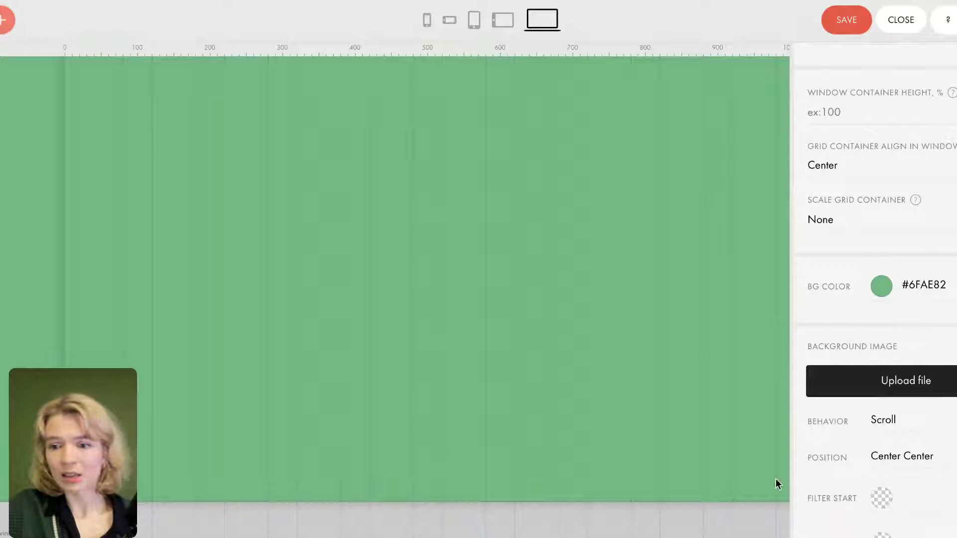
scroll(876, 513, "down", 1)
scroll(876, 512, "down", 2)
scroll(869, 317, "up", 3)
scroll(869, 317, "up", 2)
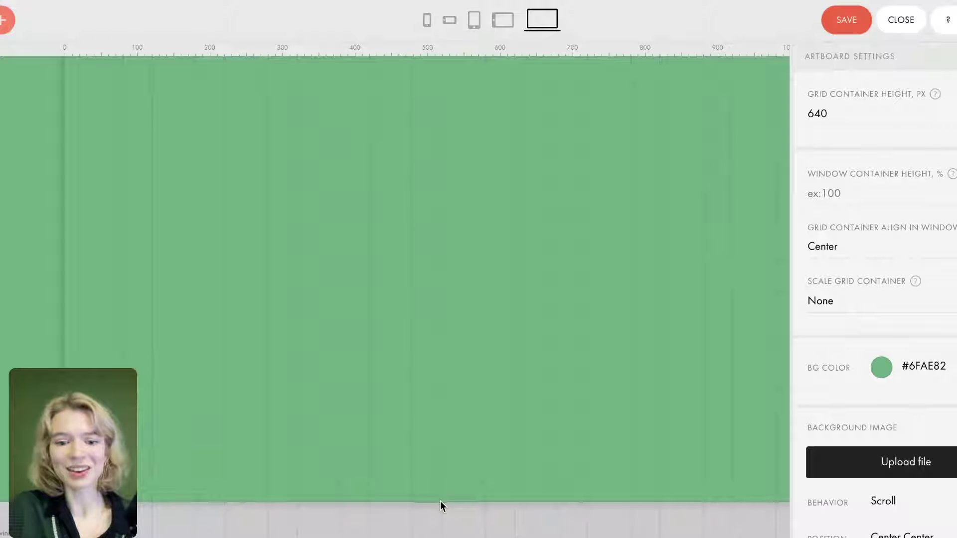
scroll(432, 268, "up", 1)
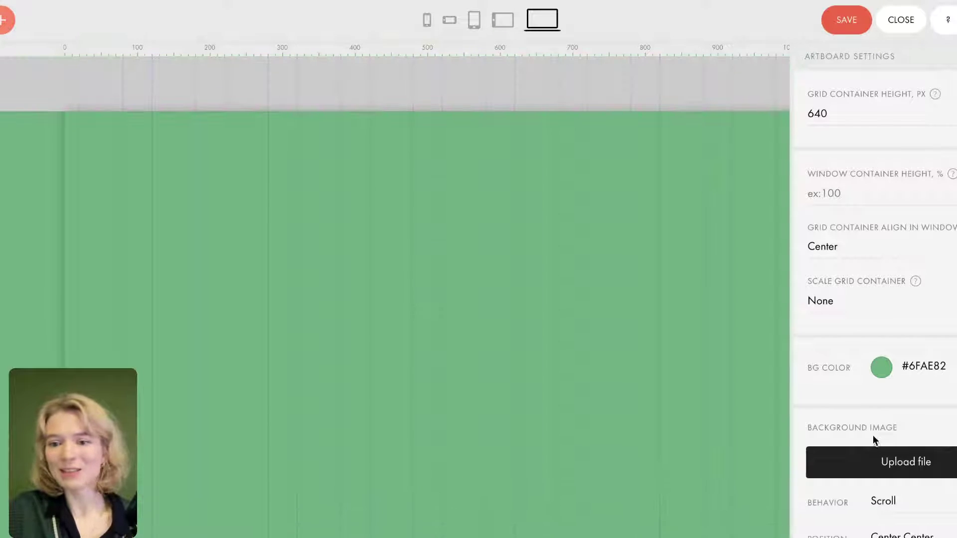
Set the artboard's background color to light grey, #E2E2E2.
left_click(881, 367)
left_click_drag(877, 436, 862, 427)
scroll(547, 300, "down", 1)
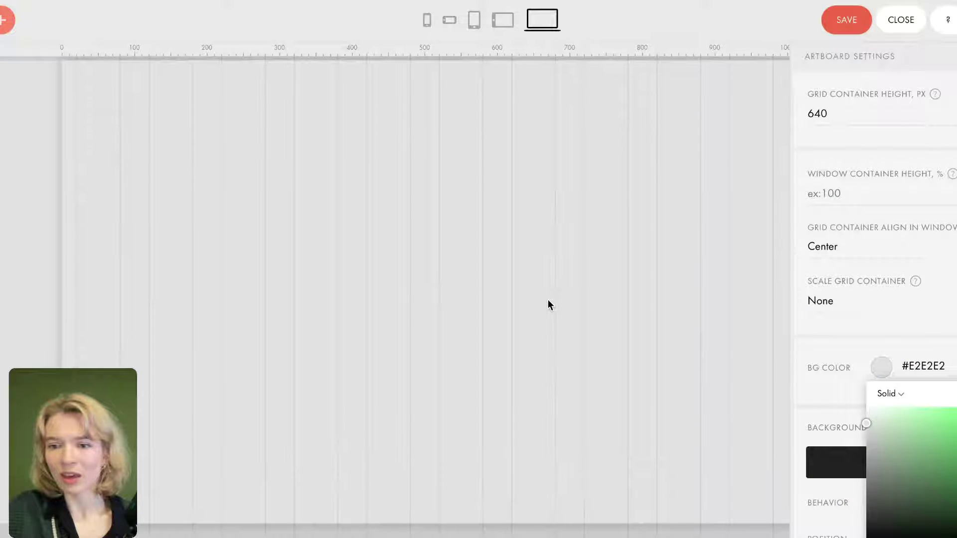
left_click(548, 300)
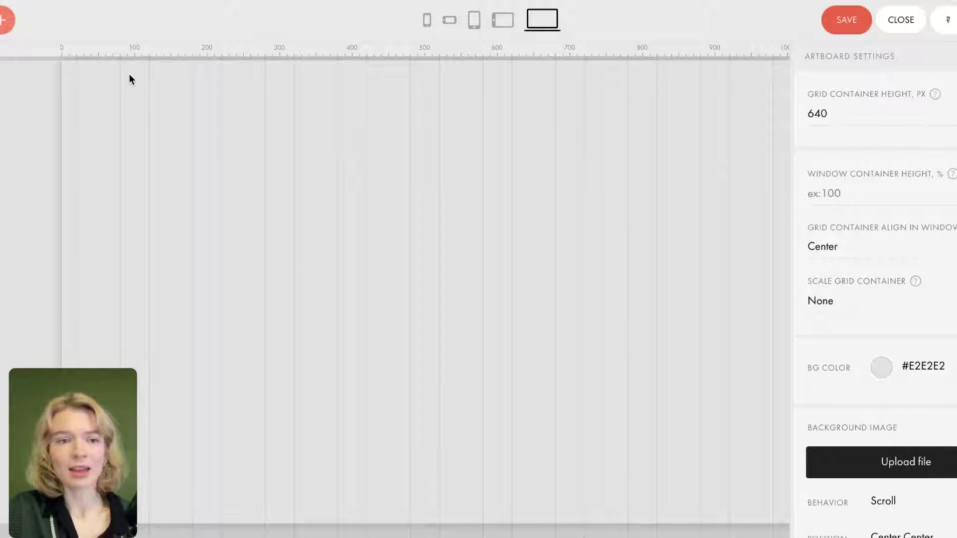
Add a text element to the artboard at about X 143, Y 122 and widen it to about 695 px.
left_click(3, 29)
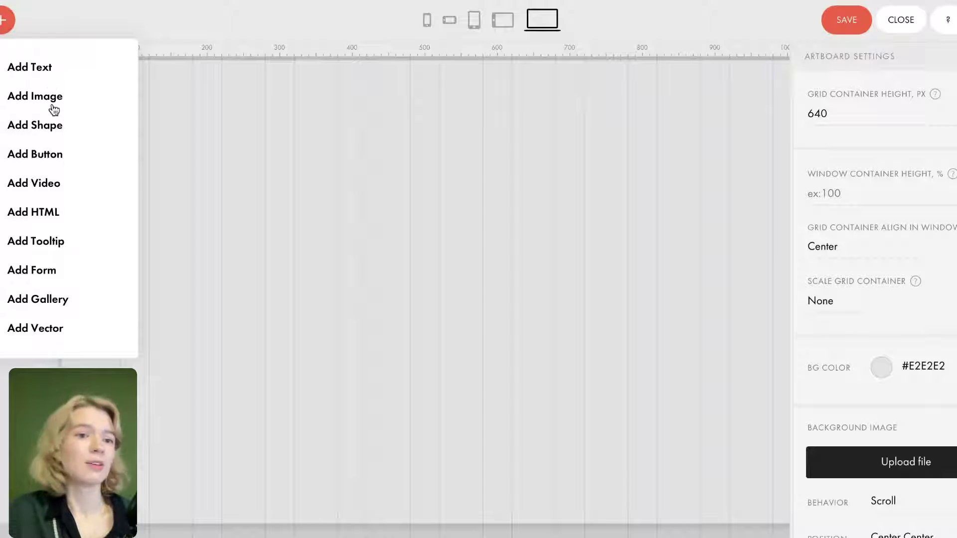
left_click(44, 69)
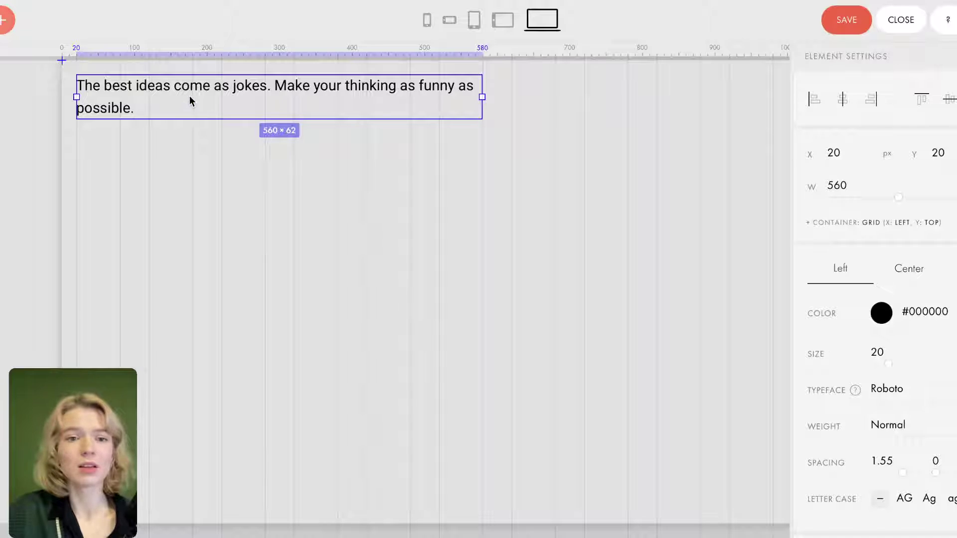
left_click_drag(190, 101, 279, 169)
left_click(298, 238)
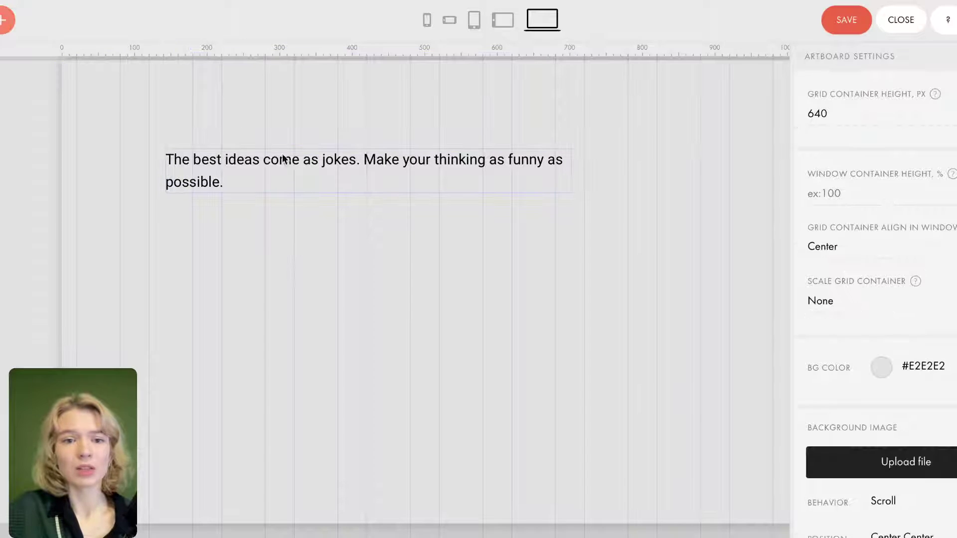
left_click(217, 167)
left_click_drag(572, 171, 669, 179)
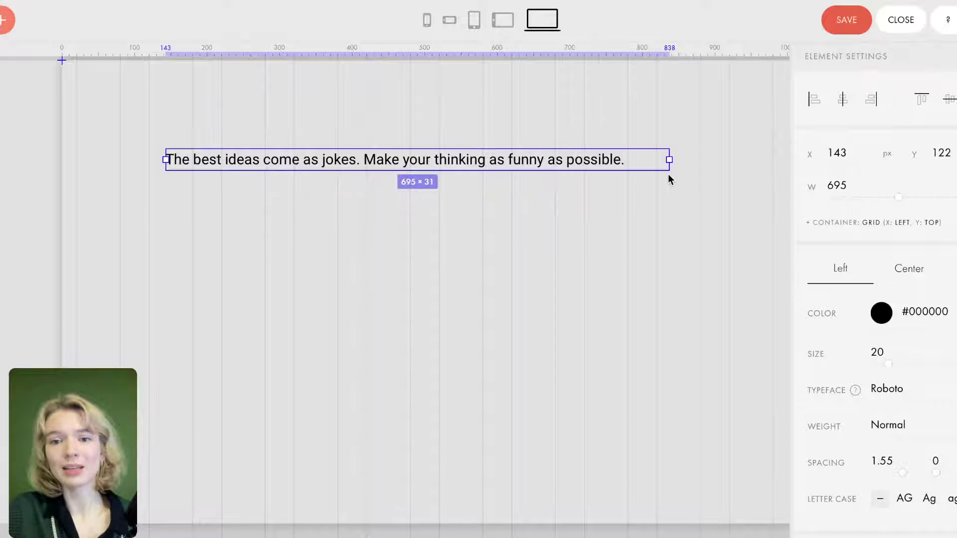
Select the whole sample sentence inline, leave text editing, and examine the text element's settings.
double_click(614, 159)
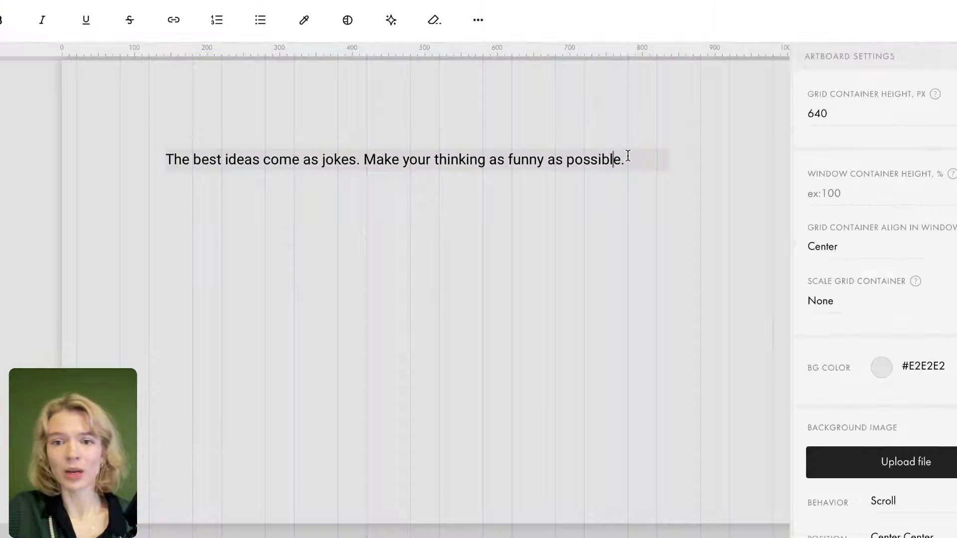
left_click_drag(627, 157, 167, 157)
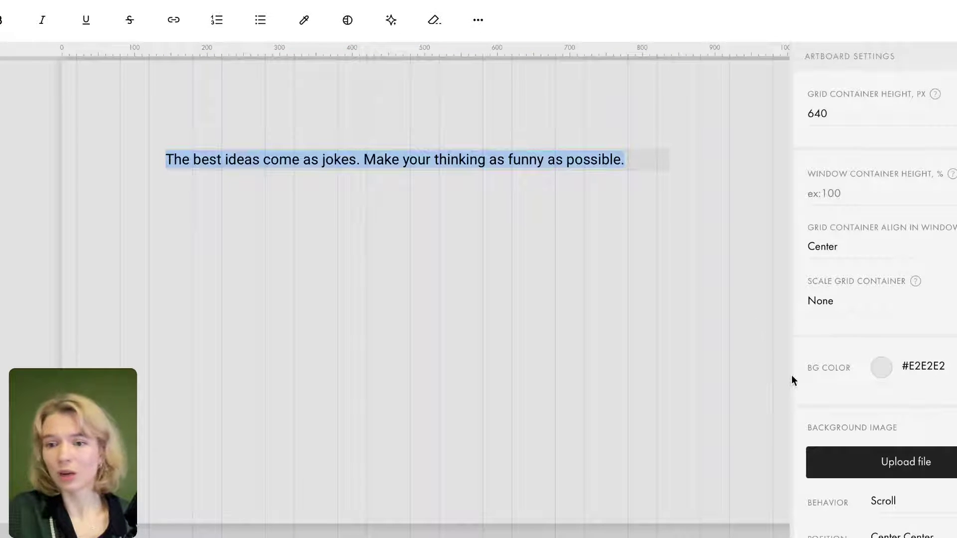
scroll(843, 415, "down", 3)
left_click(547, 196)
left_click(537, 165)
scroll(887, 353, "down", 5)
scroll(889, 359, "up", 4)
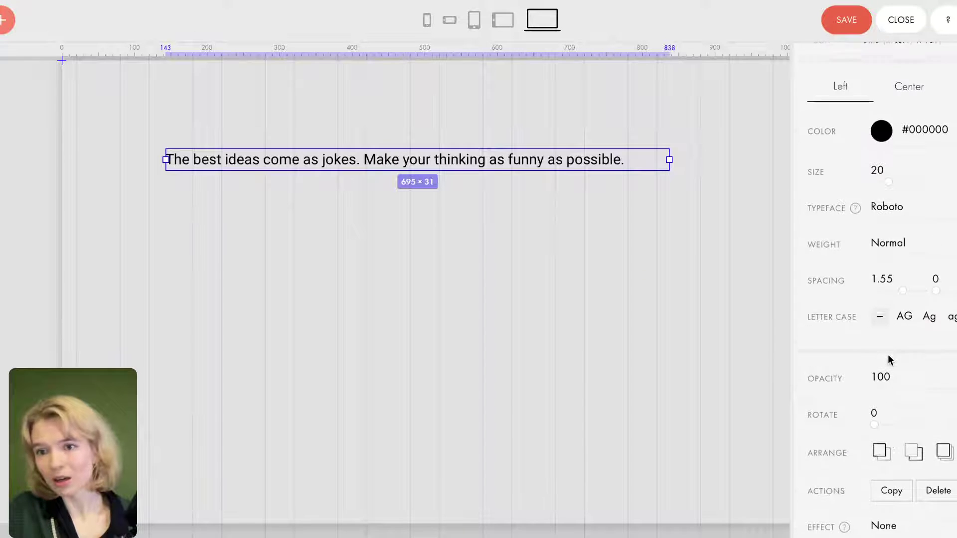
Format the sample text as 41 px Arial and widen its box to about 939 px.
left_click_drag(896, 184, 918, 188)
left_click_drag(669, 190, 846, 202)
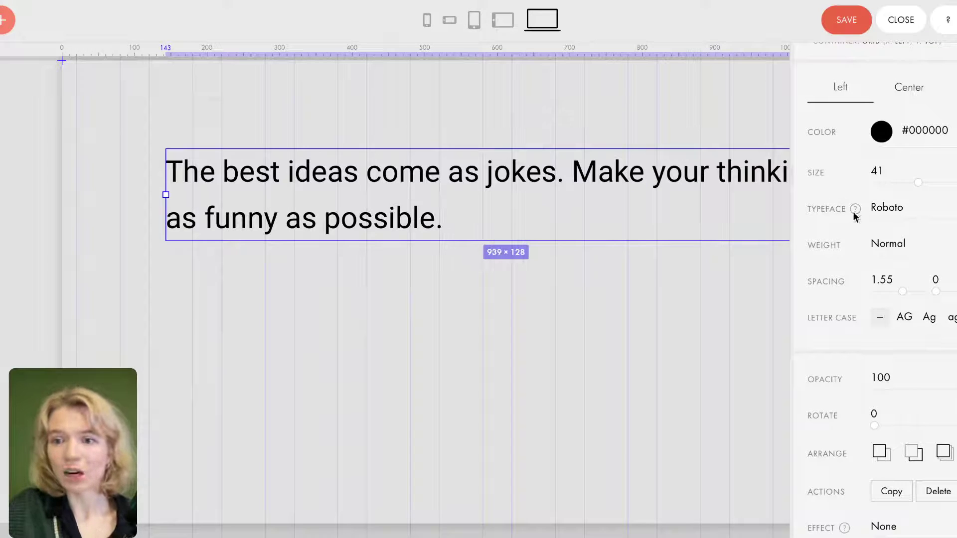
left_click(900, 211)
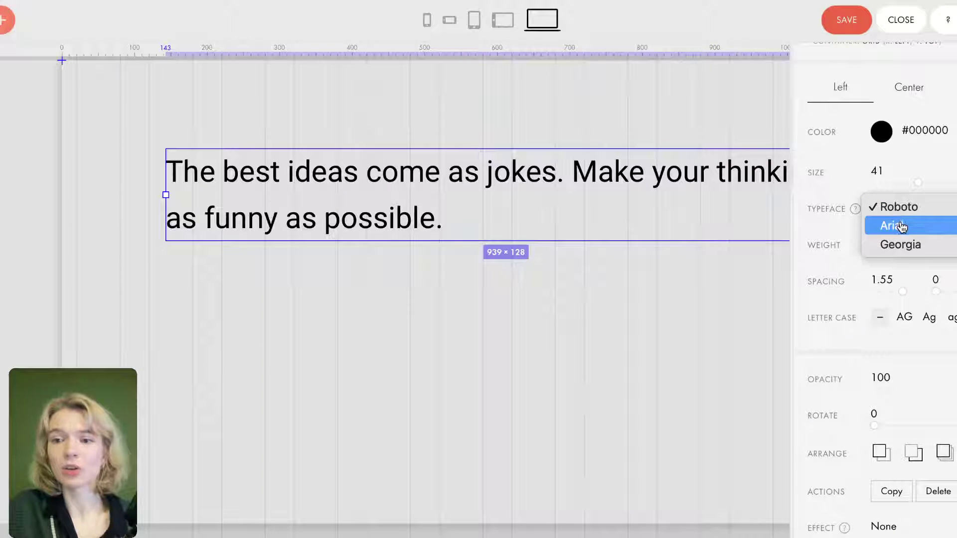
left_click(891, 226)
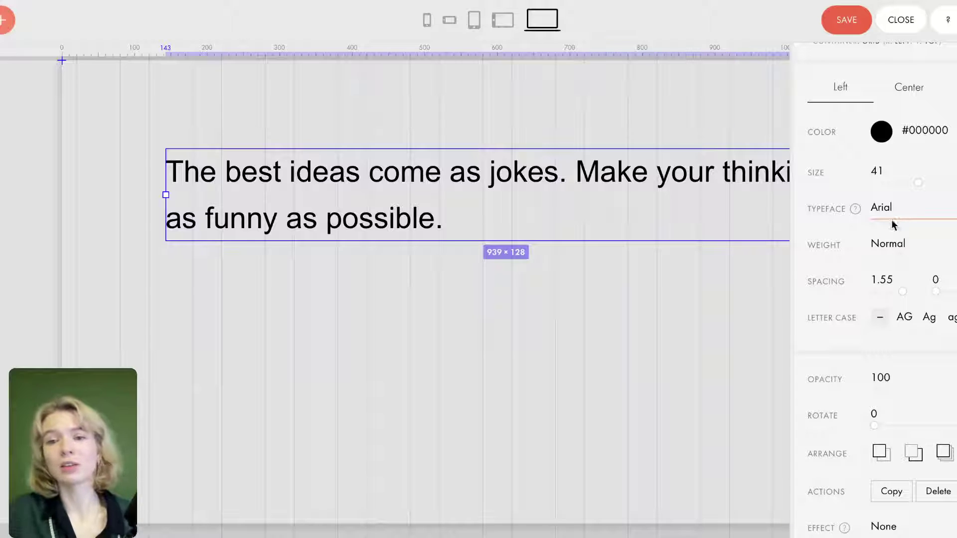
Extend the text box's left edge to about X 37 and view the available font weights.
left_click_drag(167, 196, 89, 195)
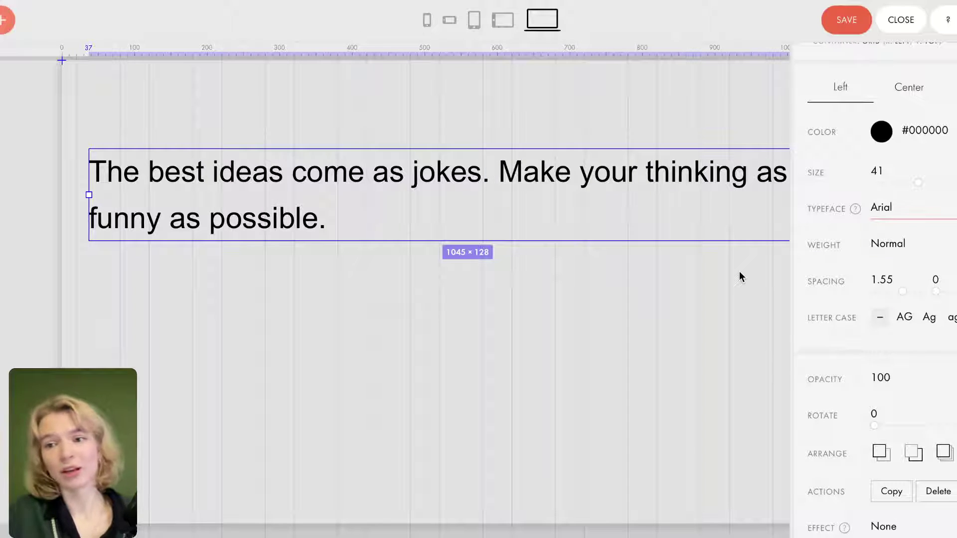
left_click(891, 245)
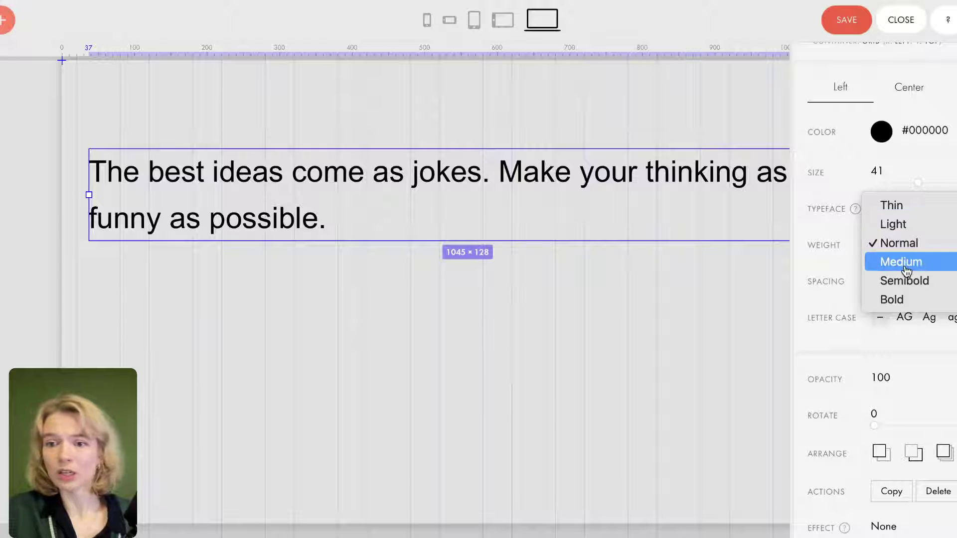
left_click(573, 267)
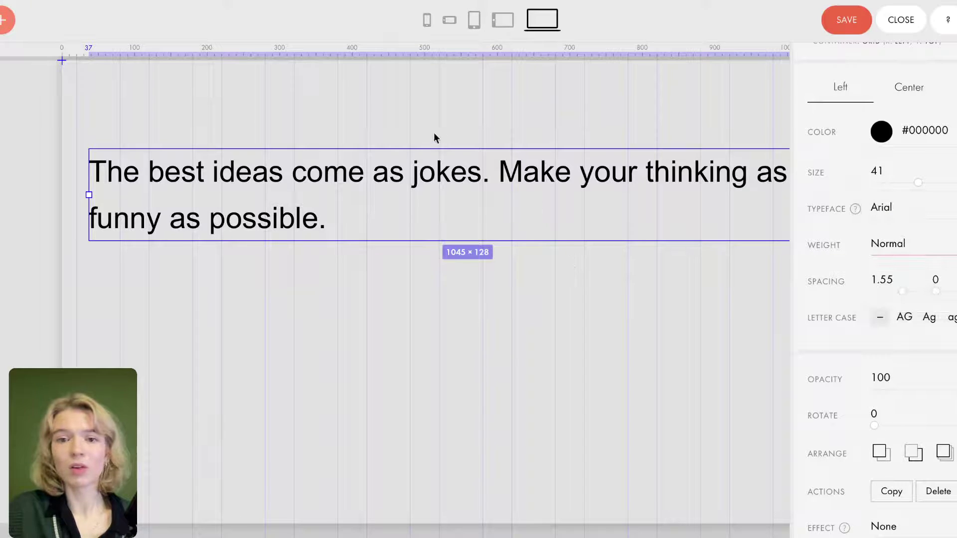
Shift the text box left past the grid's edge and narrow it to about 613 px.
left_click_drag(533, 165, 438, 165)
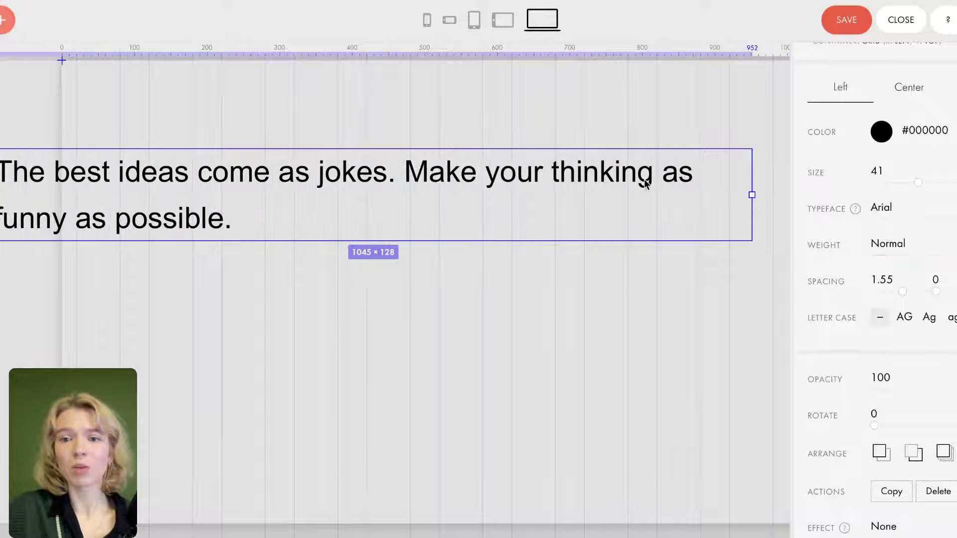
left_click_drag(752, 196, 438, 195)
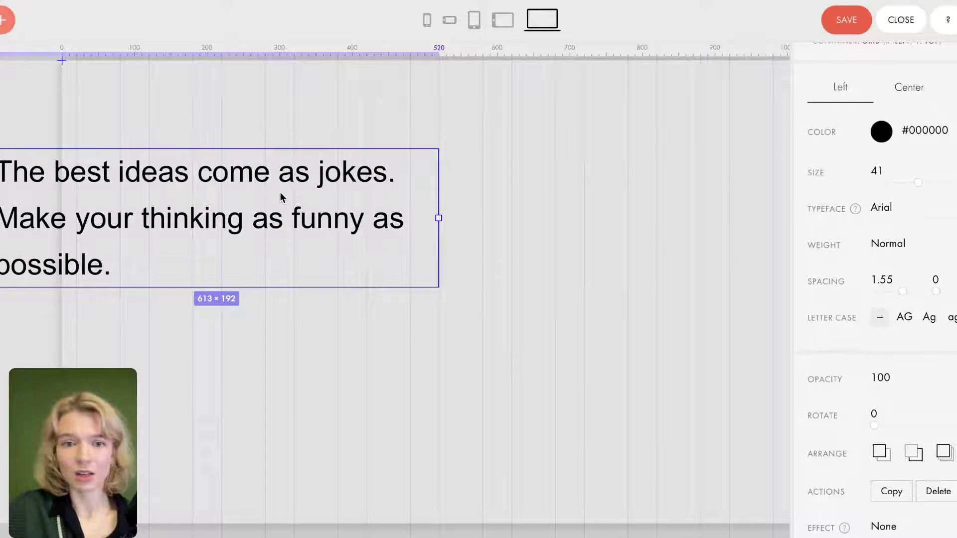
Move the text box back inside the grid, near the artboard's top at about X 67.
left_click_drag(279, 195, 468, 194)
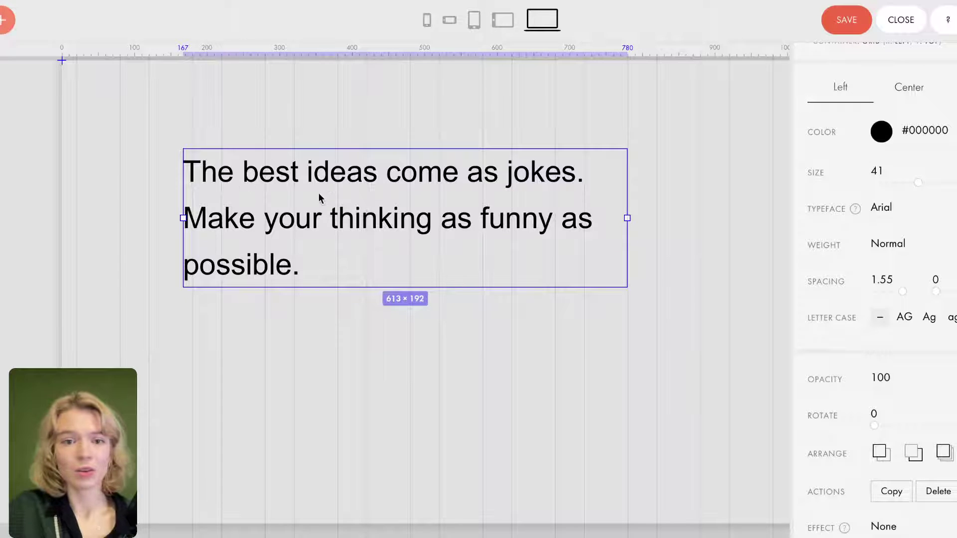
left_click_drag(318, 193, 245, 135)
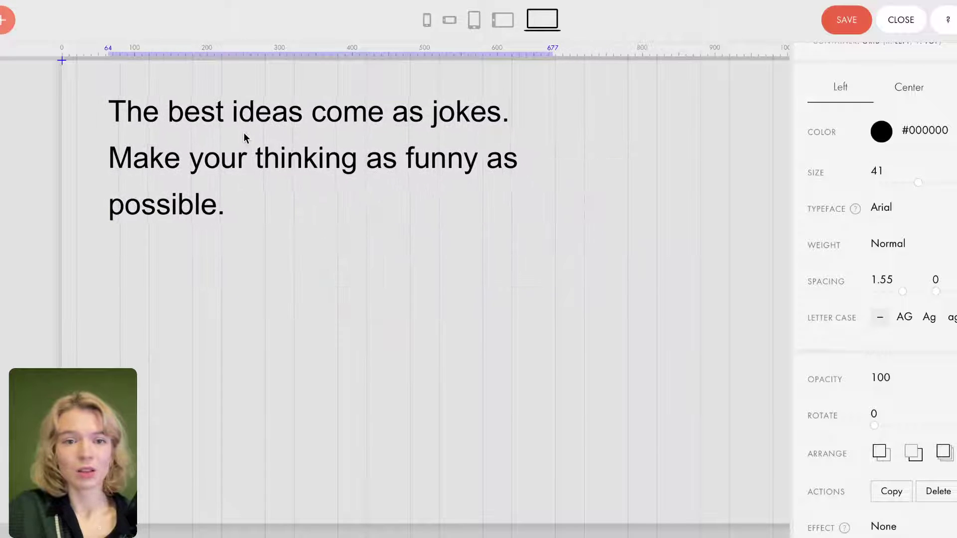
Add the image Rectangle 41377-2.png below the text at about X 63, sized to about 252 × 220 px.
left_click(4, 22)
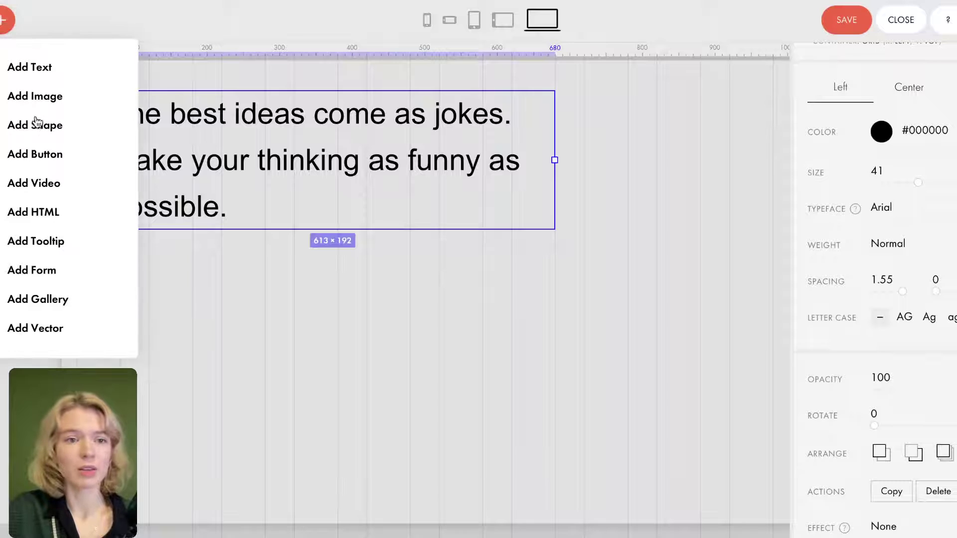
left_click(40, 106)
left_click_drag(125, 139, 144, 309)
left_click(917, 128)
left_click(539, 316)
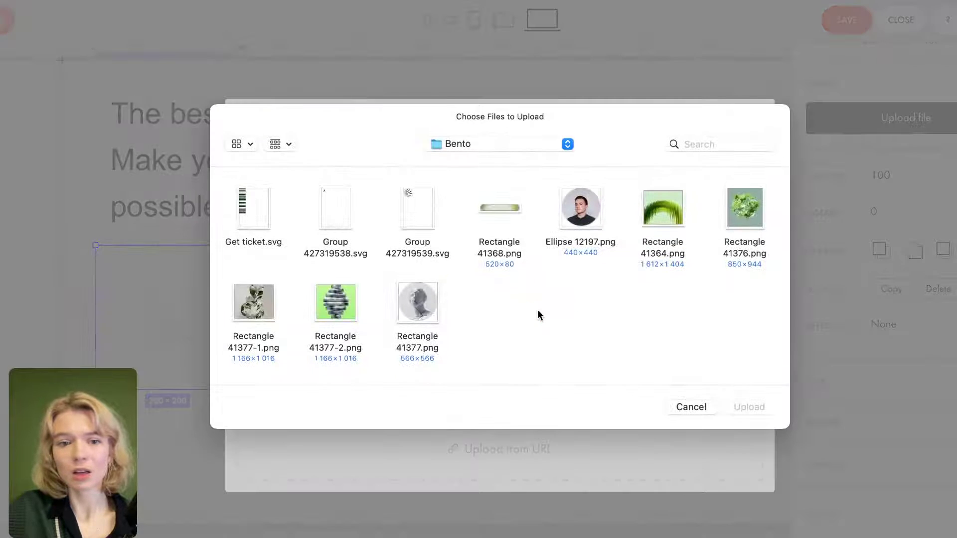
left_click(336, 305)
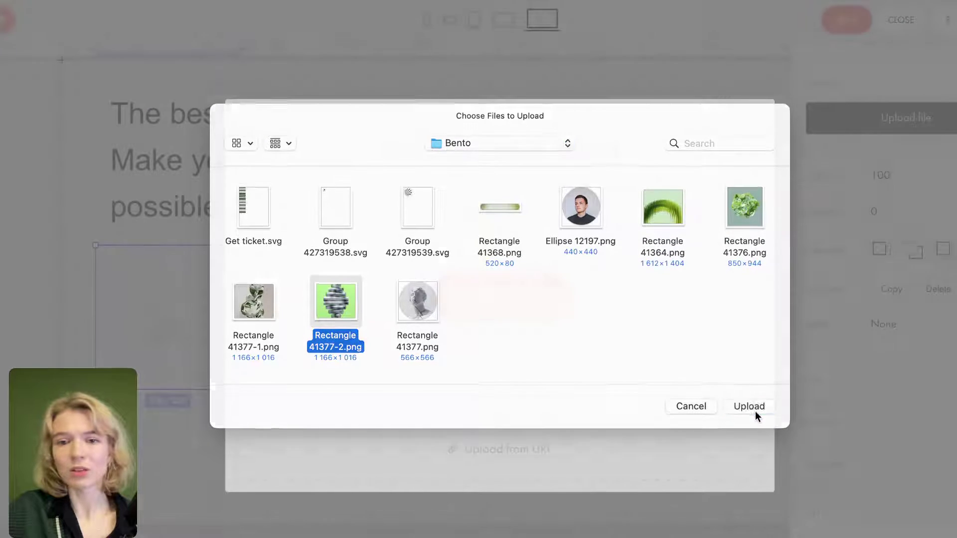
left_click(751, 406)
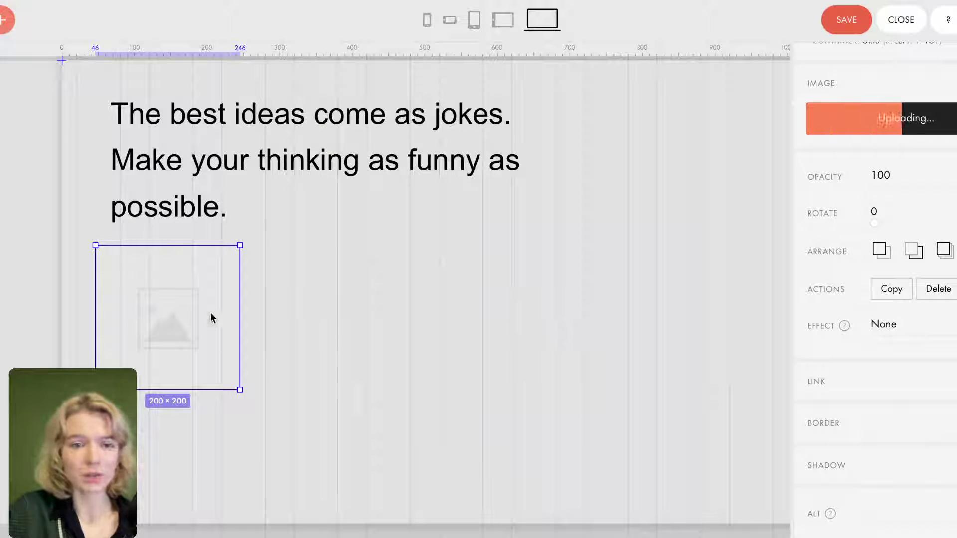
left_click_drag(182, 311, 194, 308)
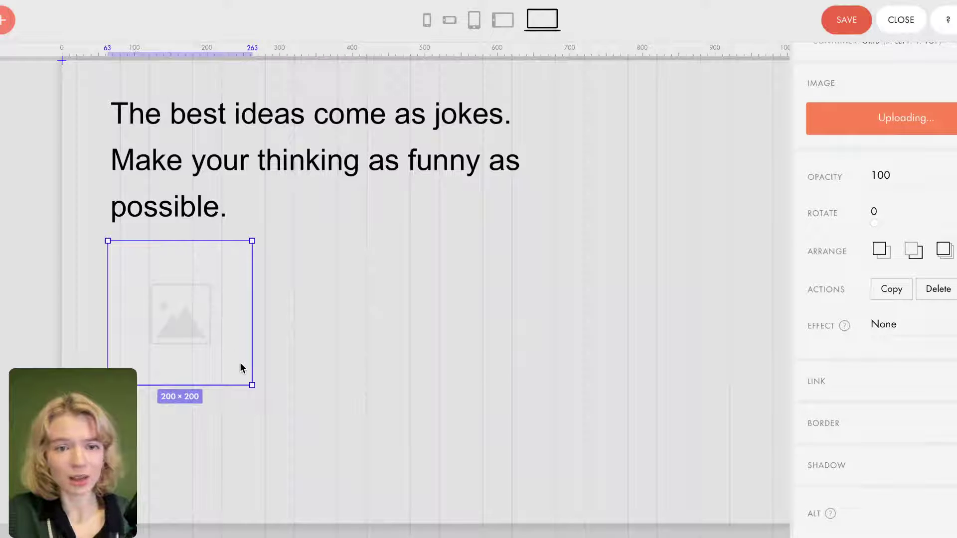
left_click_drag(252, 367, 319, 403)
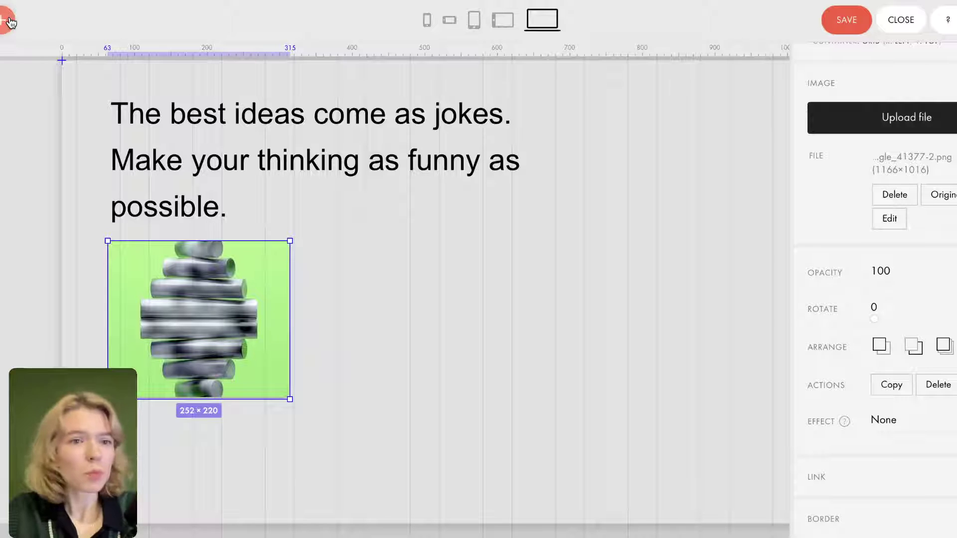
Add a button element beside the image at about X 364, Y 234.
left_click(11, 22)
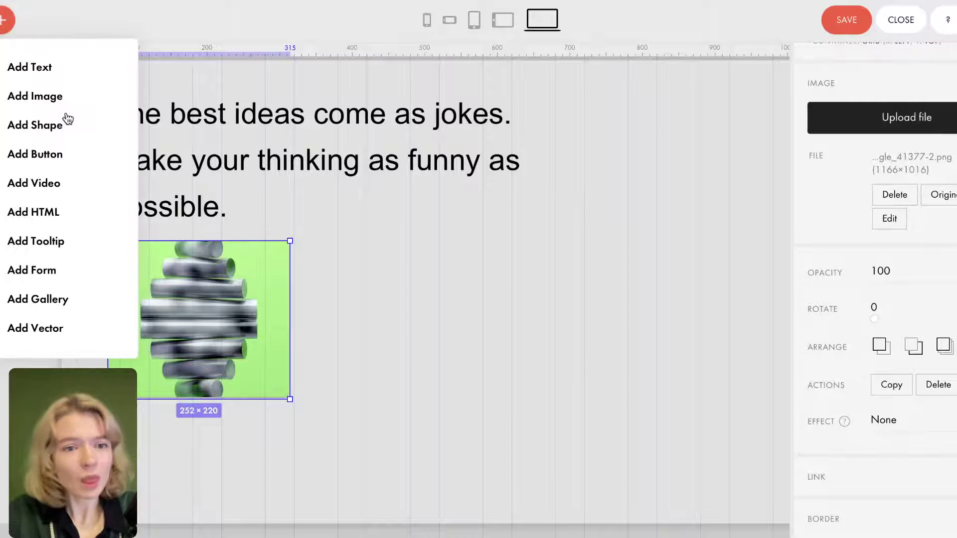
left_click(50, 158)
left_click_drag(181, 86, 431, 247)
Review the button's settings and set its border radius to 10.
scroll(930, 378, "down", 3)
scroll(932, 380, "up", 5)
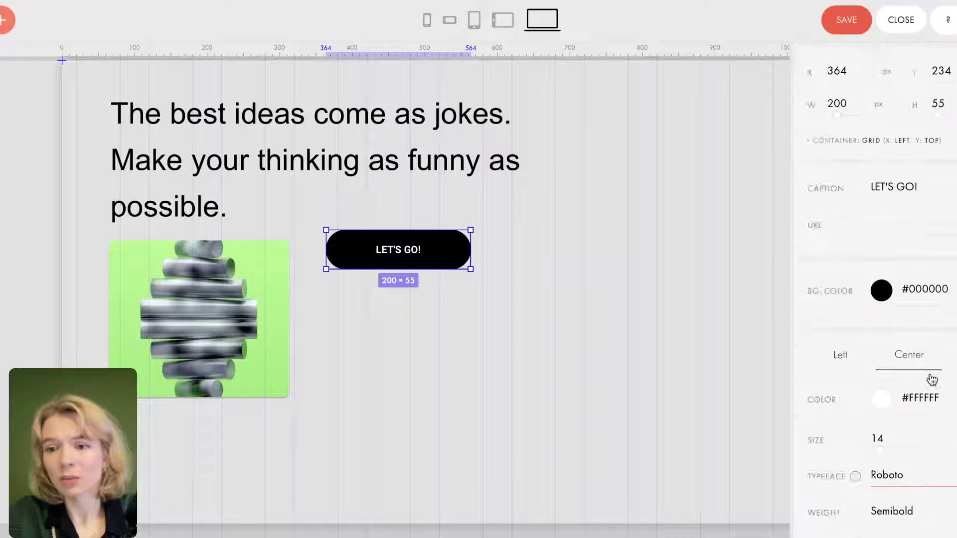
scroll(931, 380, "up", 3)
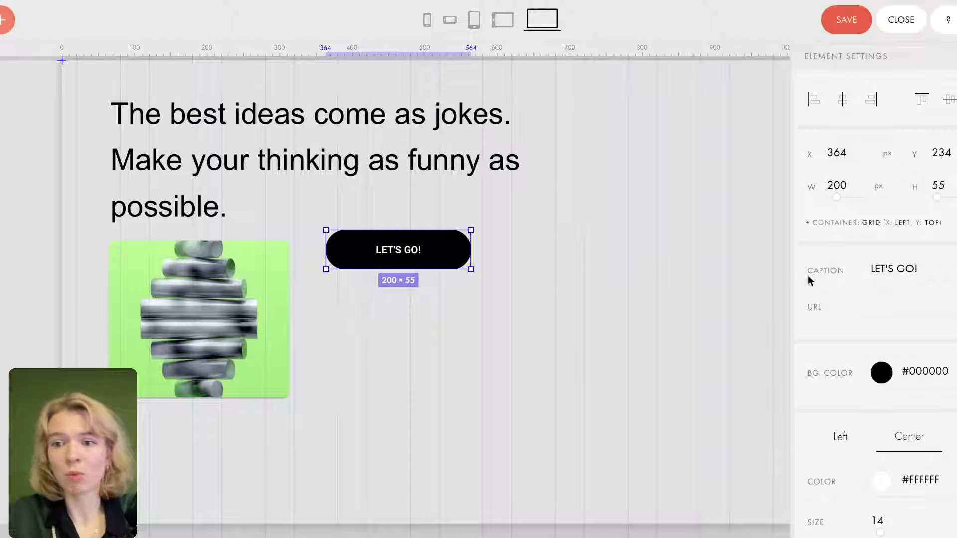
scroll(884, 367, "down", 10)
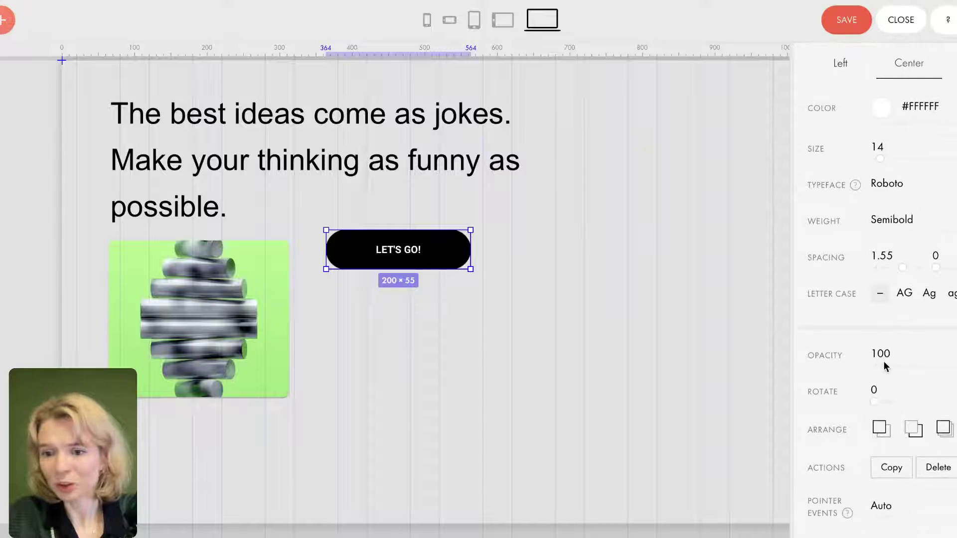
scroll(884, 368, "down", 1)
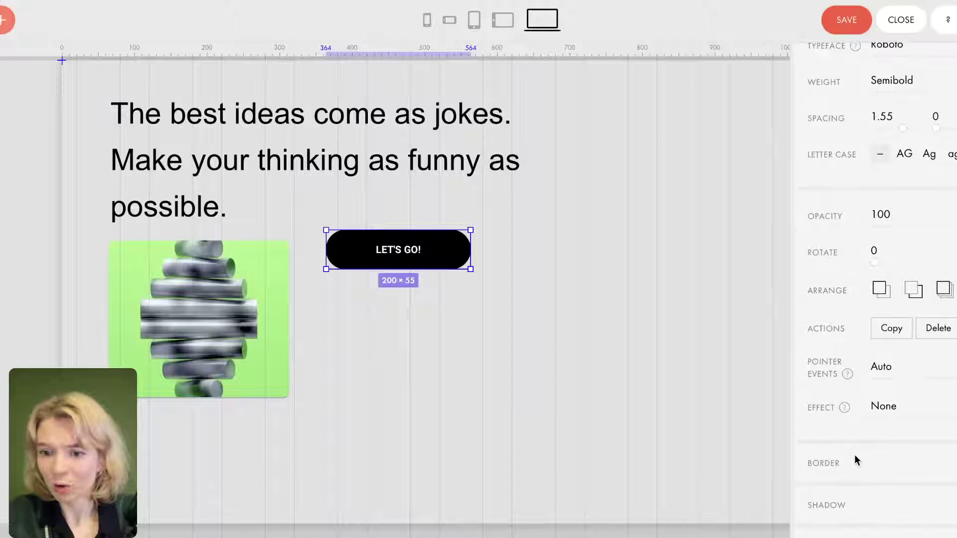
left_click(837, 469)
scroll(904, 474, "down", 3)
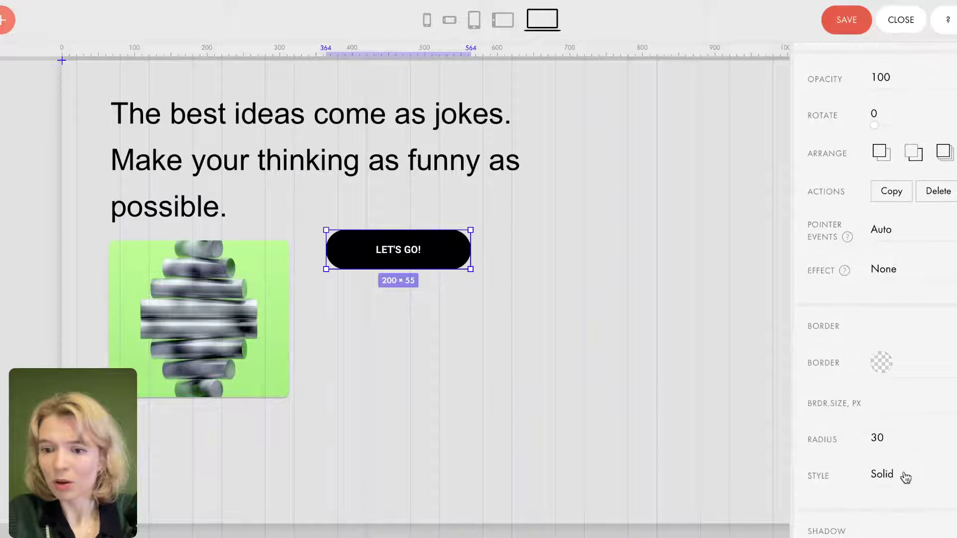
left_click_drag(870, 436, 876, 434)
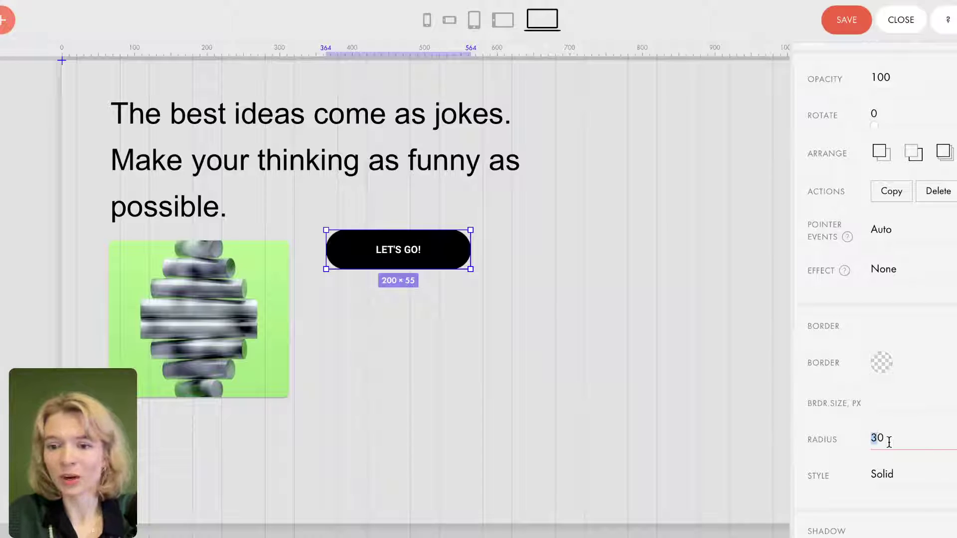
left_click(949, 438)
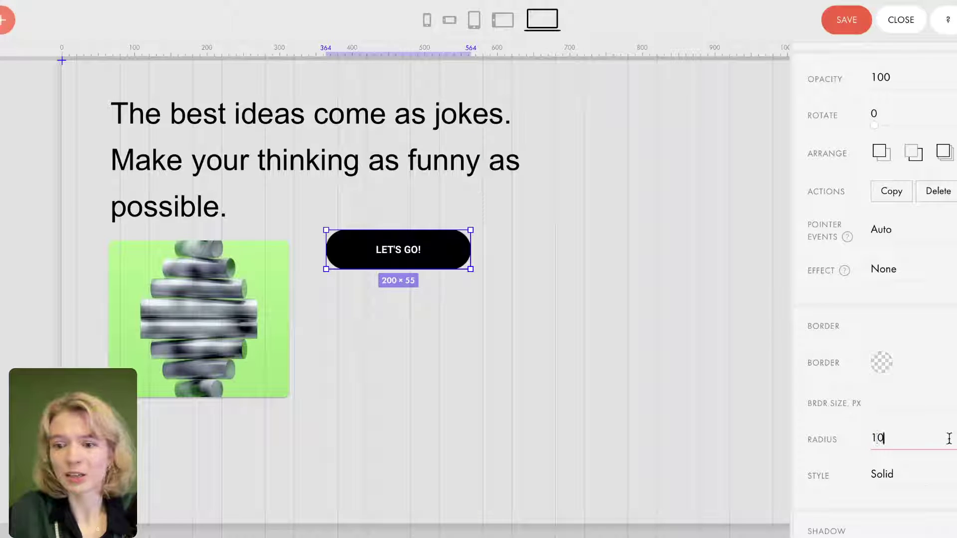
left_click(905, 509)
Enlarge the button to about 260 × 80 px and place it below the text at about X 337.
left_click_drag(452, 265, 539, 317)
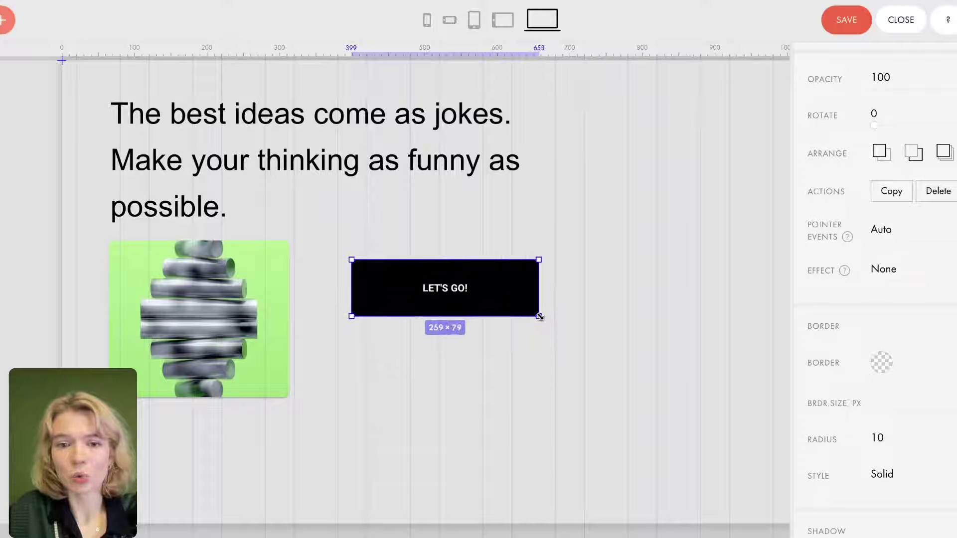
left_click(4, 23)
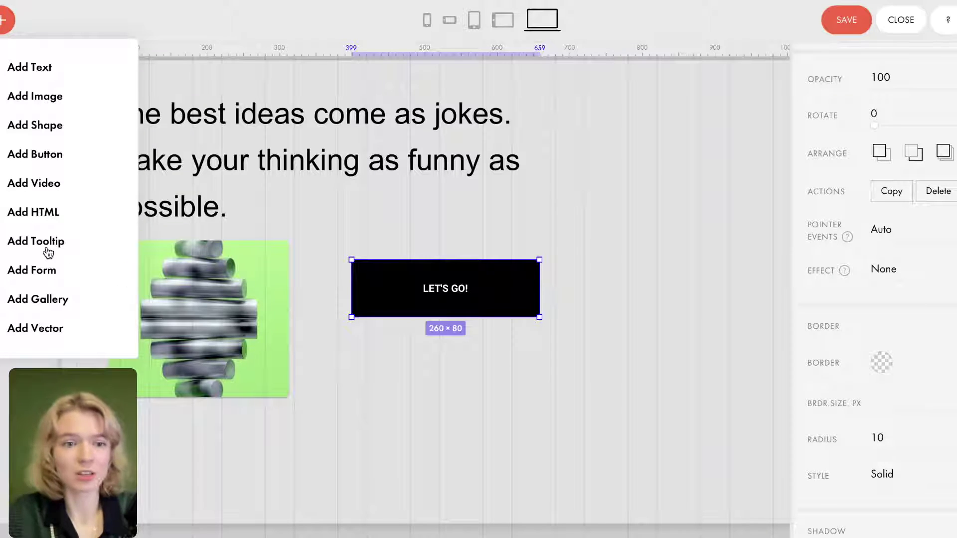
left_click(363, 220)
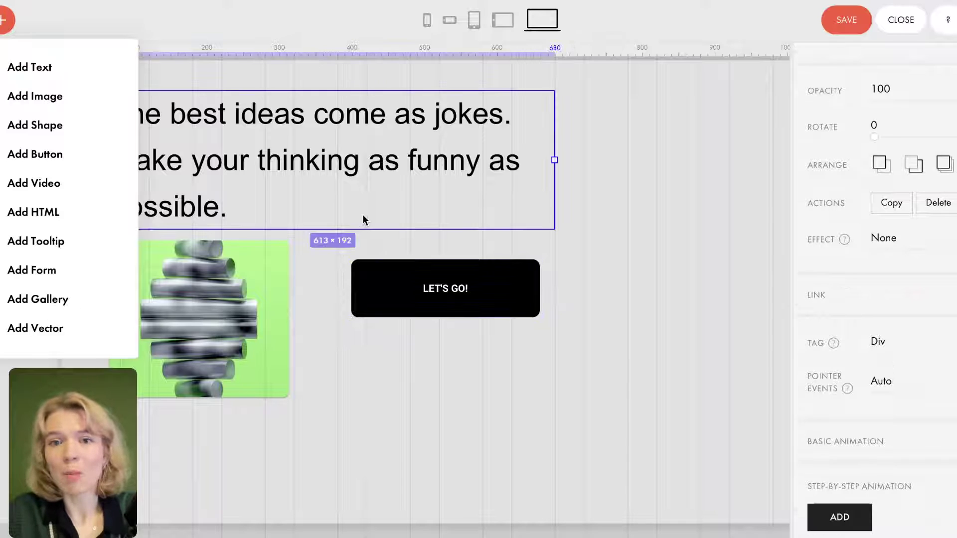
left_click(456, 319)
left_click_drag(474, 277, 429, 259)
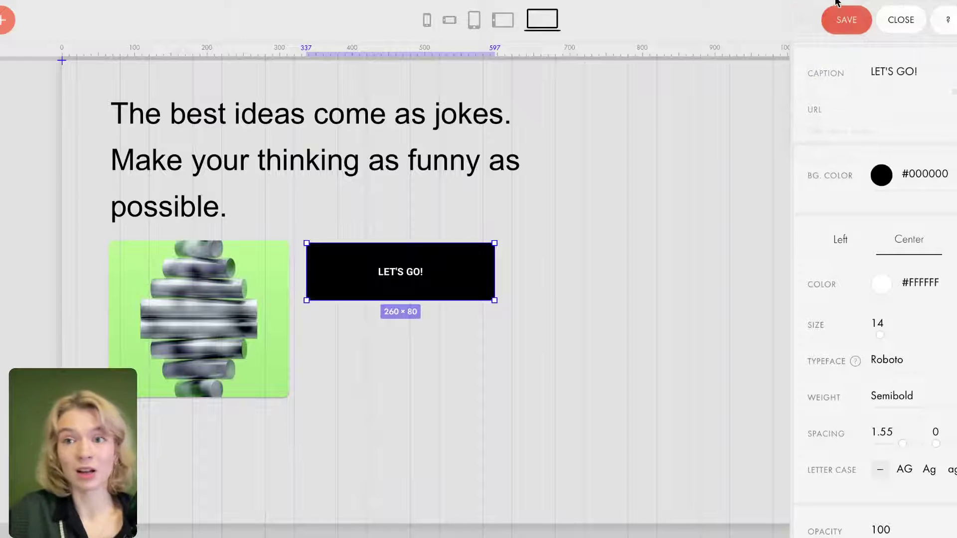
Switch to the other Tilda Zero Block browser tab that holds the guide layout.
mouse_move(859, 2)
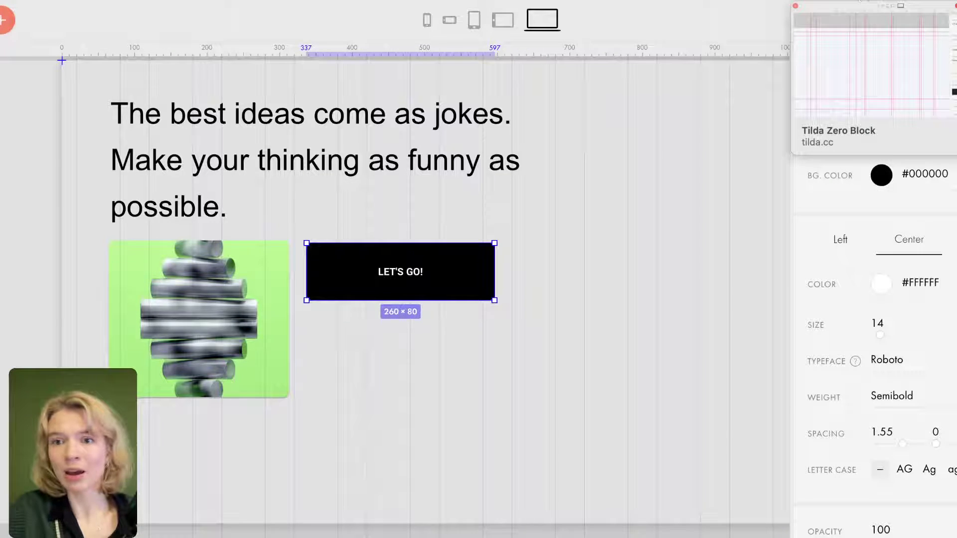
left_click(859, 3)
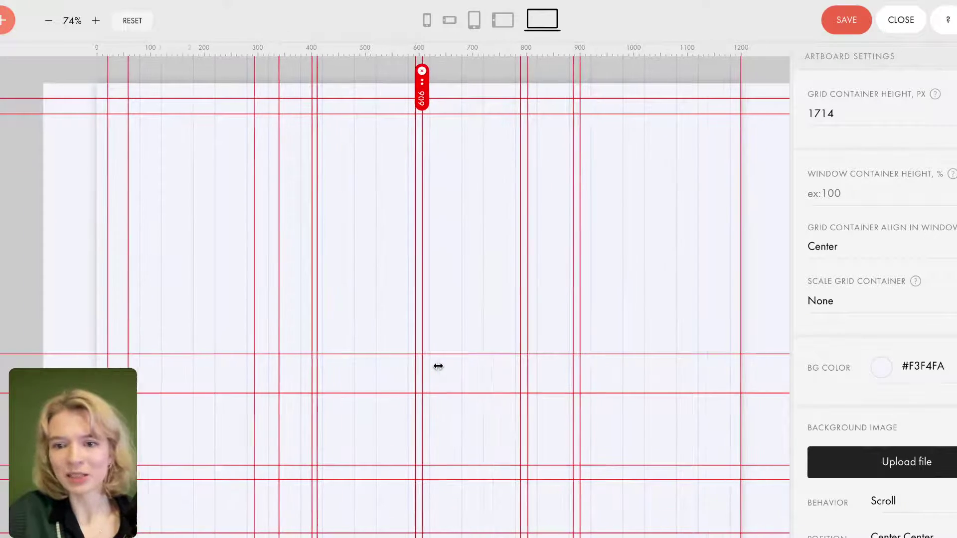
scroll(437, 370, "right", 2)
Replace the uppermost horizontal guide with a new one at about Y 29 and nudge the guide below it downward.
mouse_move(222, 115)
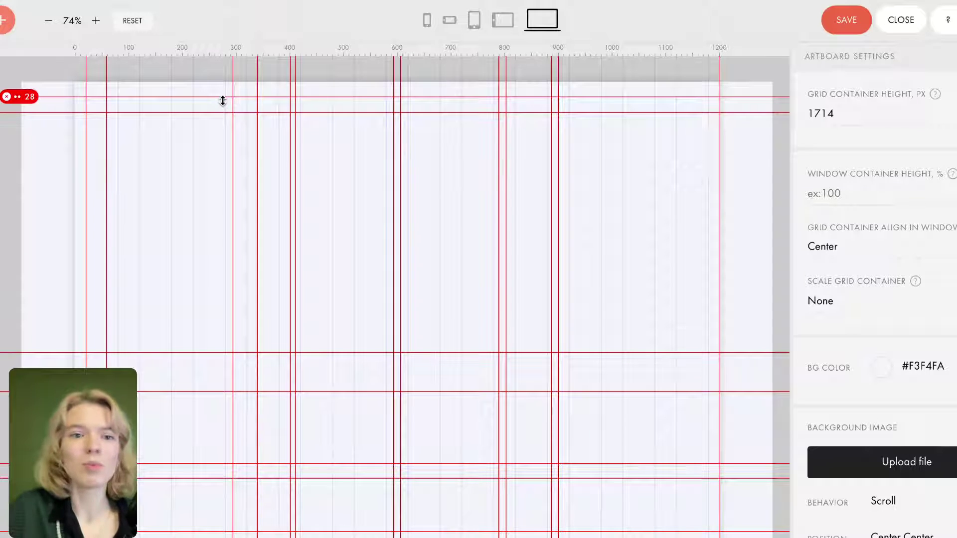
left_click_drag(457, 96, 459, 58)
mouse_move(429, 112)
left_mouse_down()
mouse_move(428, 72)
mouse_move(431, 115)
left_mouse_up()
left_click_drag(438, 60, 437, 97)
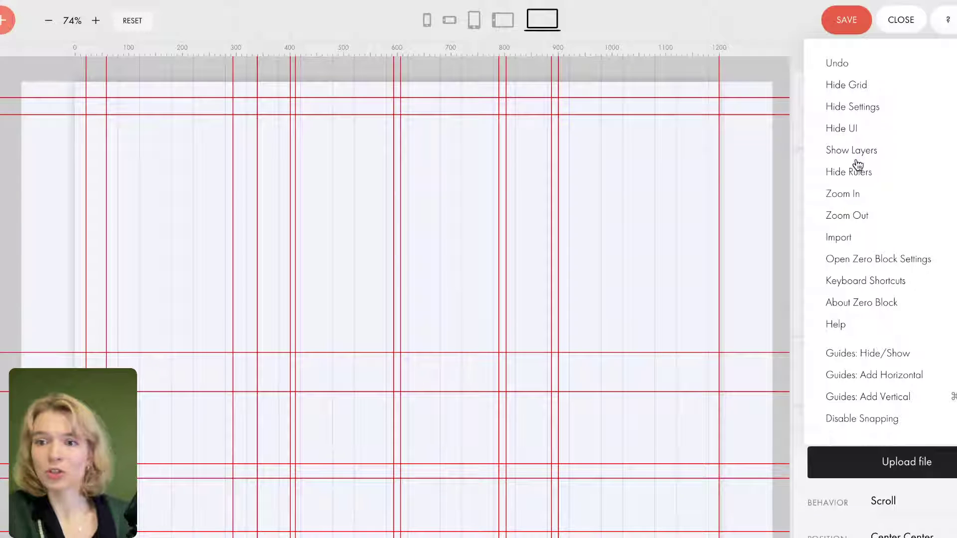
Hide the rulers and show them again.
left_click(856, 179)
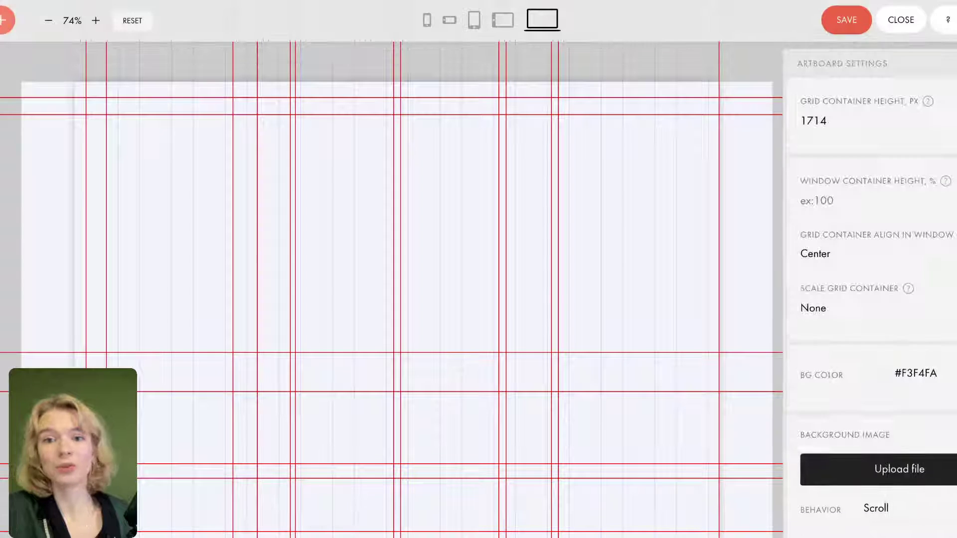
left_click(947, 20)
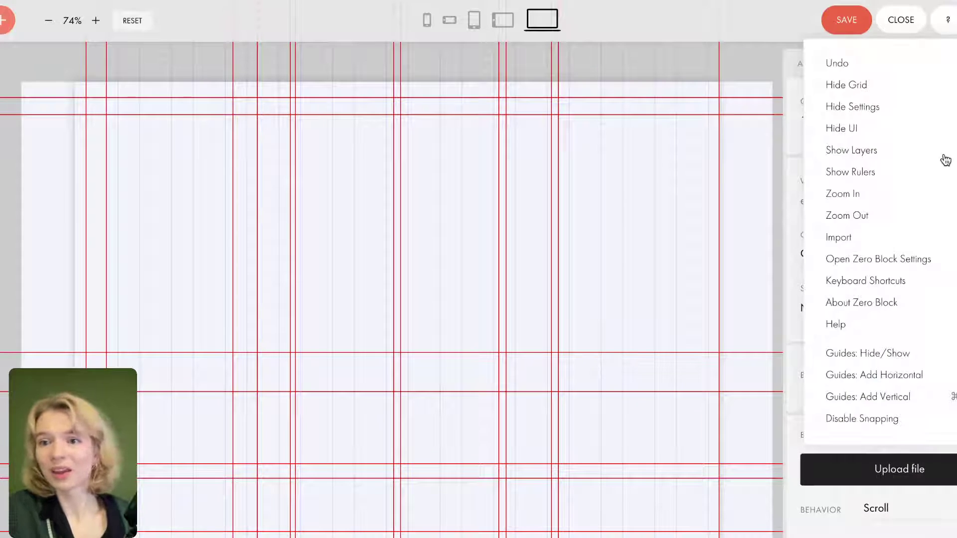
left_click(865, 172)
Shift the uppermost horizontal guide to about Y 26, and remove it together with the guide below it.
mouse_move(253, 112)
mouse_move(209, 100)
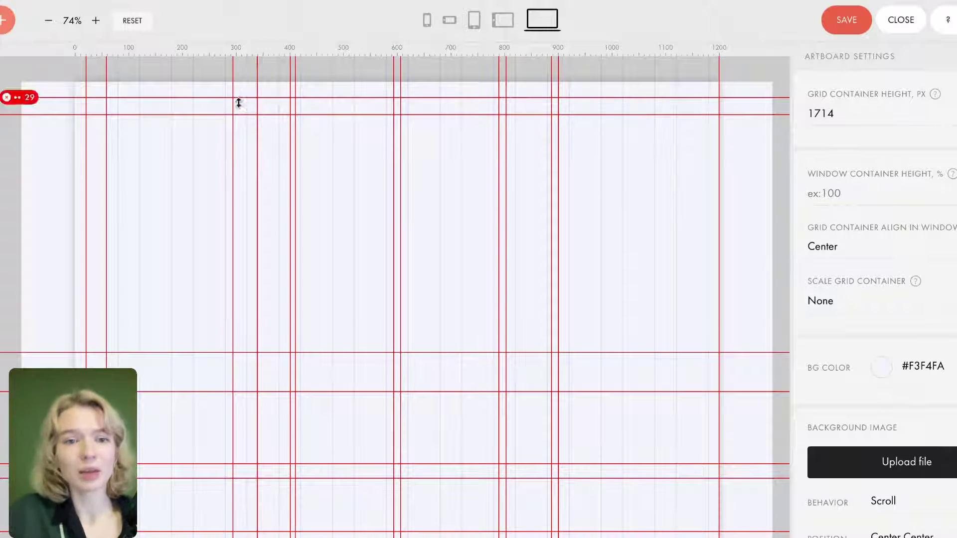
left_click_drag(206, 99, 206, 97)
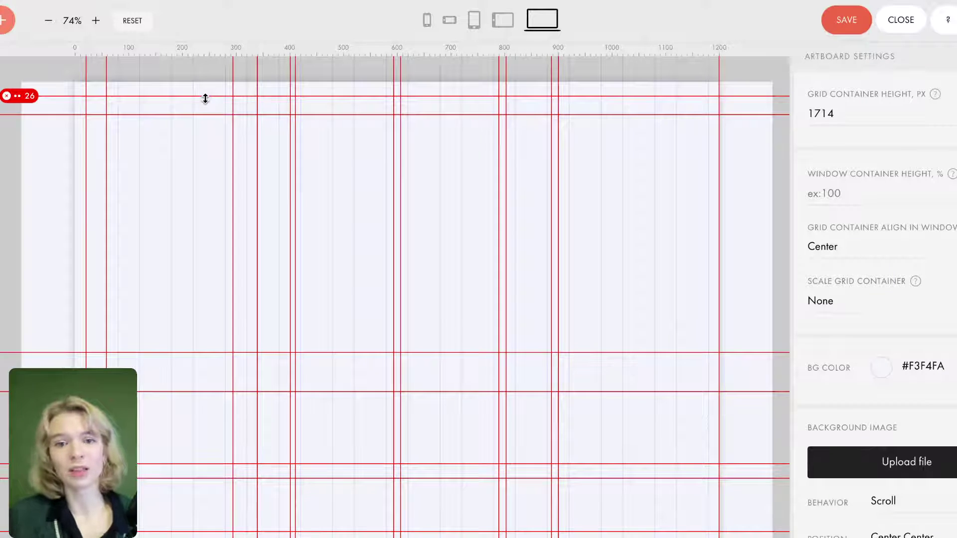
scroll(273, 224, "down", 3)
scroll(273, 223, "up", 3)
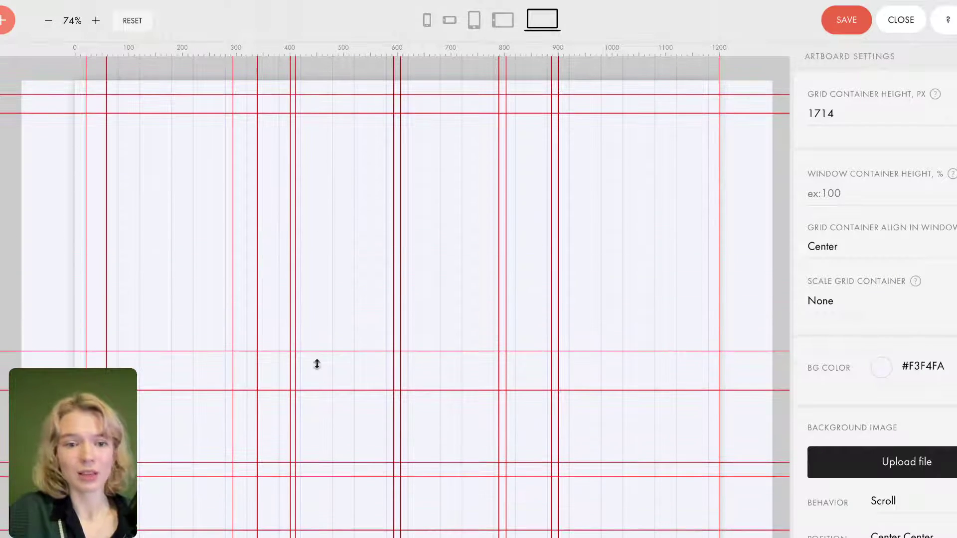
left_click_drag(205, 95, 207, 46)
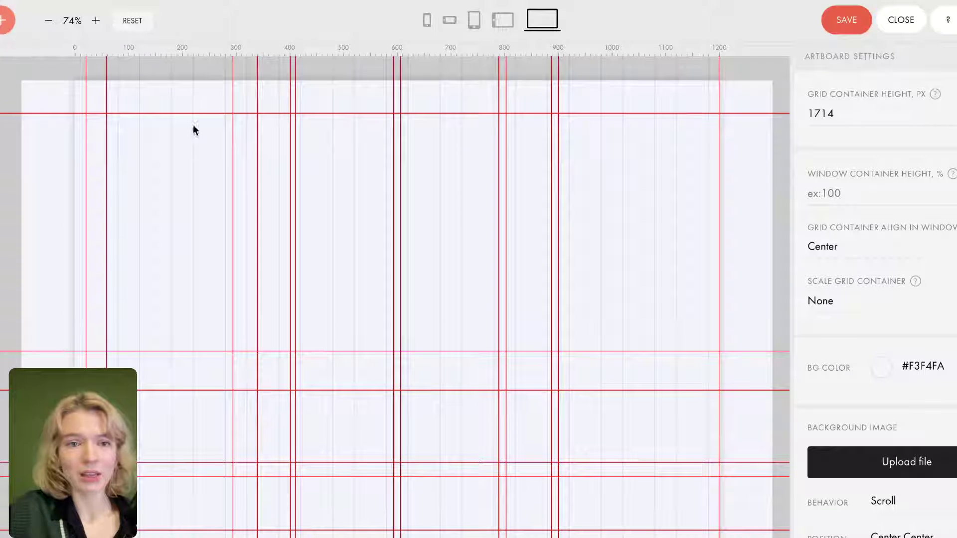
left_click_drag(193, 114, 206, 1)
Add a horizontal guide at about Y 76 and a second one just below it.
mouse_move(230, 190)
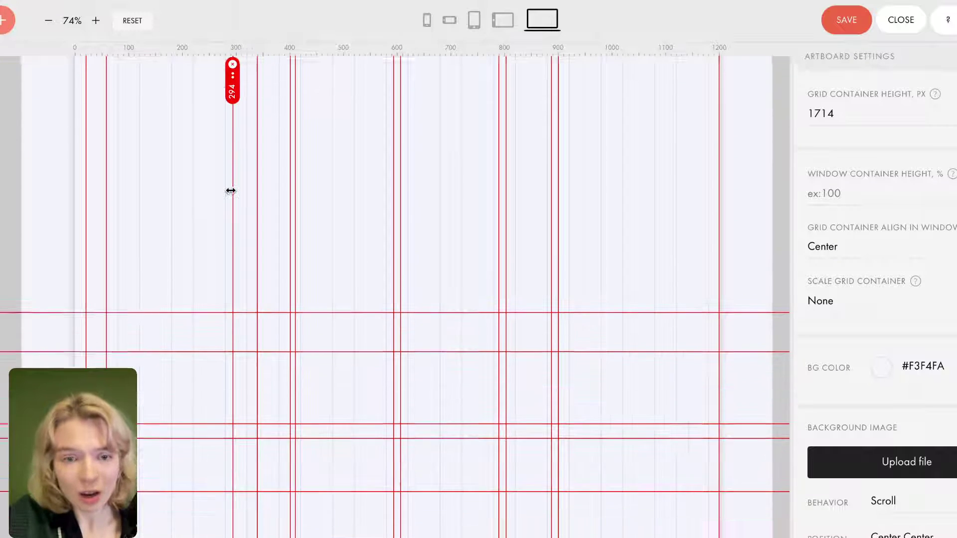
scroll(230, 190, "up", 2)
left_click_drag(206, 56, 190, 171)
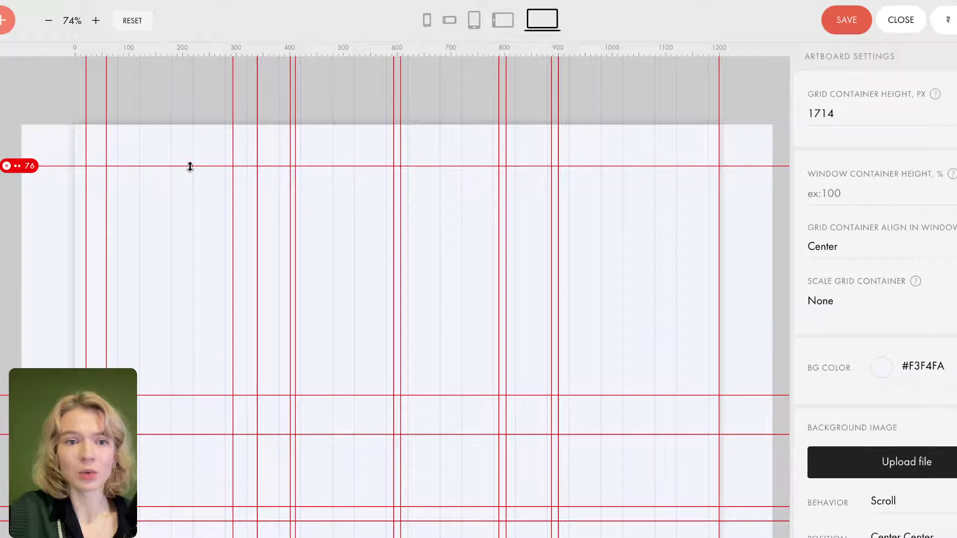
left_click_drag(222, 56, 217, 167)
scroll(212, 331, "down", 3)
scroll(210, 331, "up", 3)
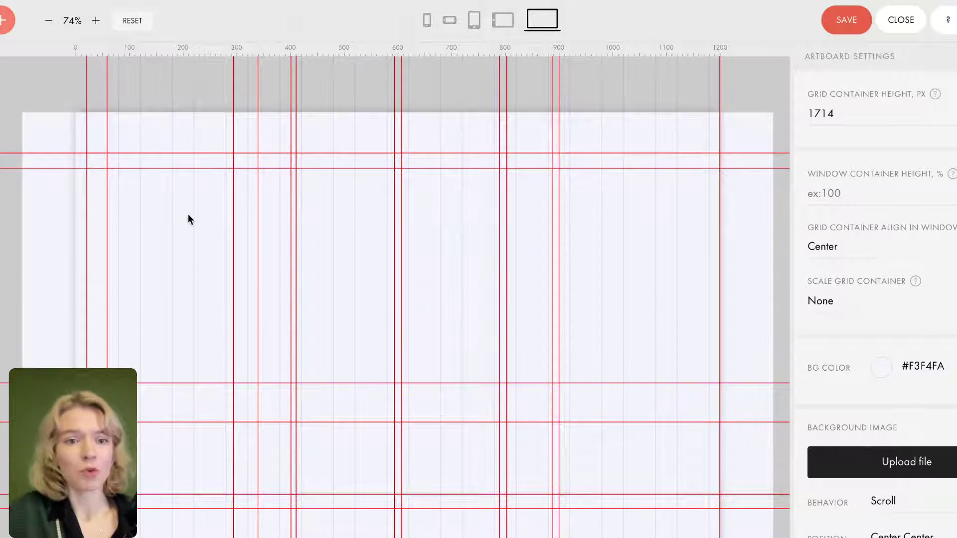
Add a rectangle shape at X 20, Y 76 sized about 381 × 428 px between the guides, and shift a vertical guide near its right edge inward.
left_click(5, 22)
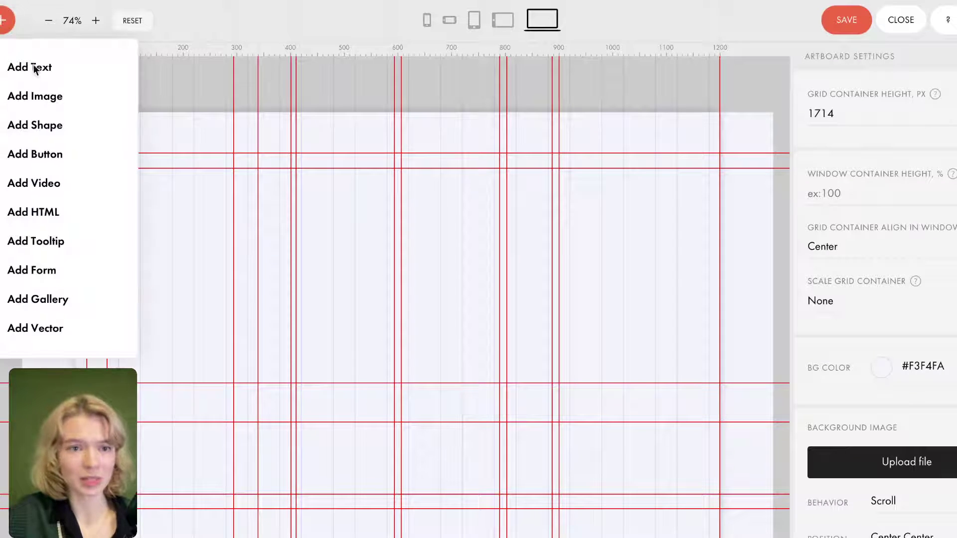
left_click(52, 128)
left_click_drag(130, 142, 291, 188)
left_click_drag(190, 210, 208, 381)
left_click_drag(290, 274, 255, 279)
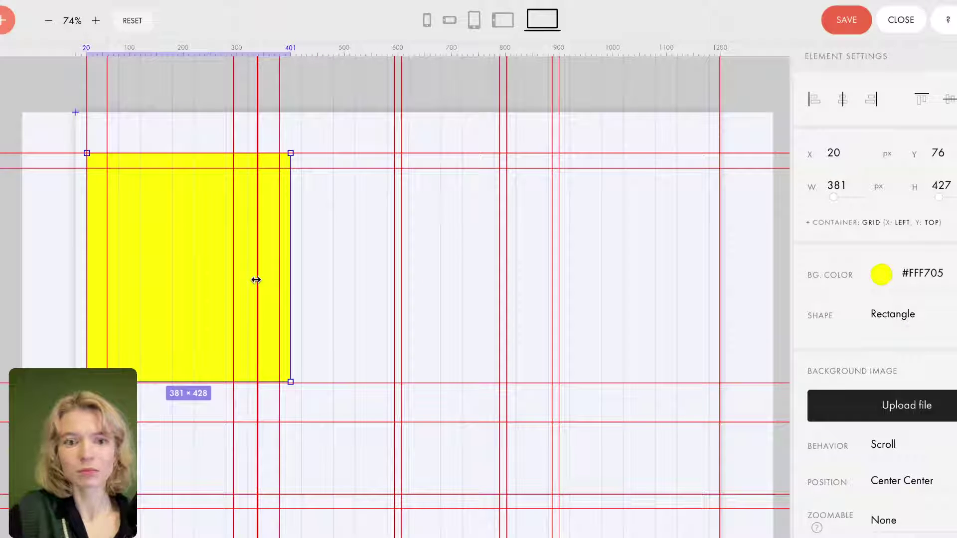
Widen the yellow rectangle to about 573 px so it ends at the vertical guide near X 593.
left_click_drag(256, 280, 290, 279)
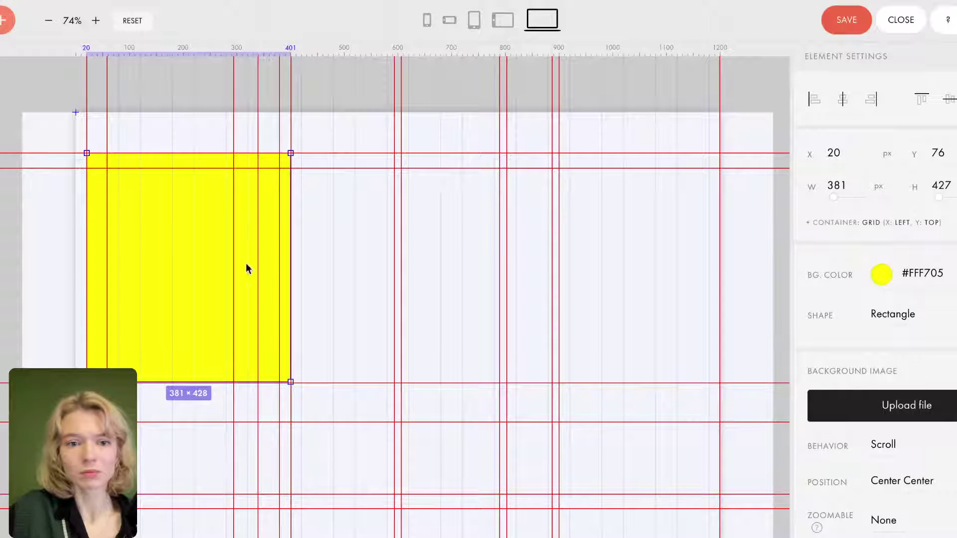
mouse_move(290, 229)
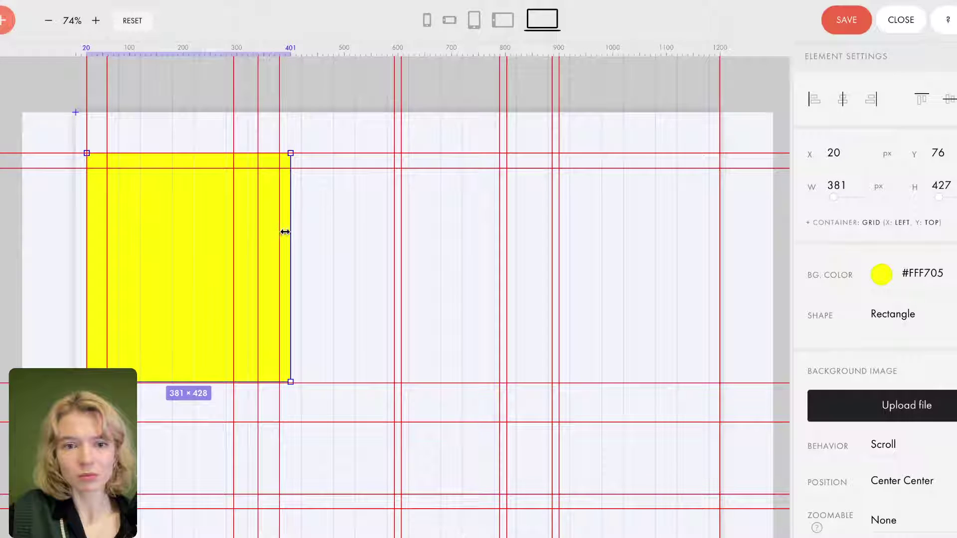
left_click_drag(292, 232, 392, 232)
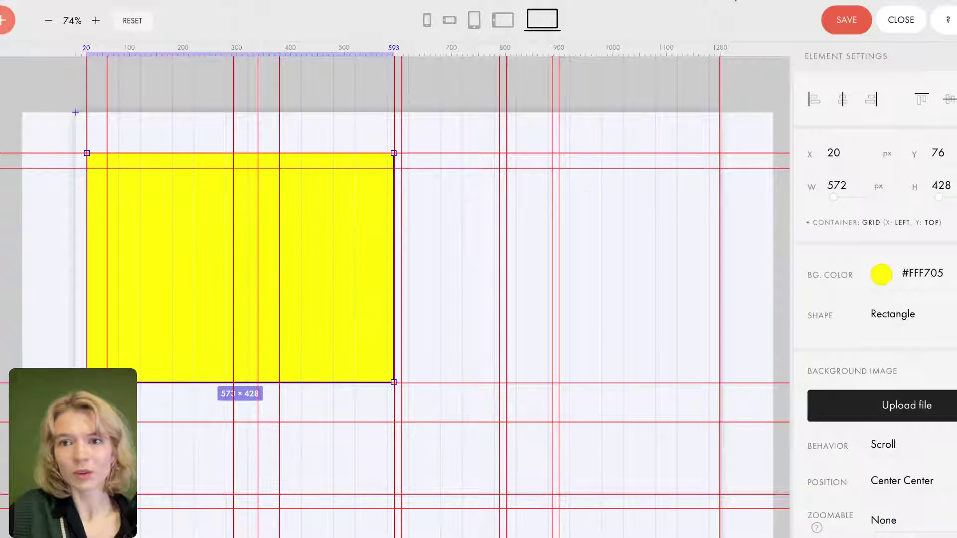
Switch to the Figma design, examine the card layout and colour samples, and return to Tilda Zero Block.
left_click(697, 1)
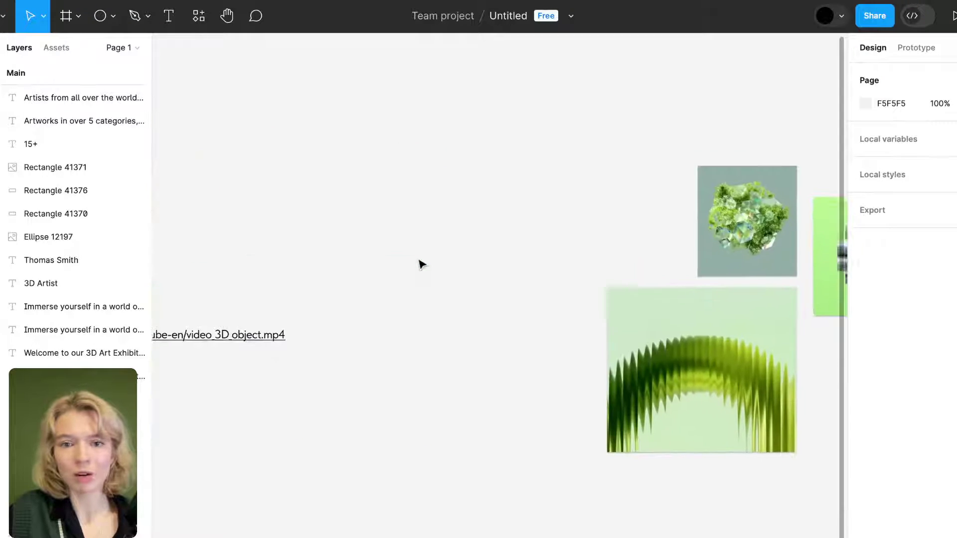
scroll(421, 264, "down", 5)
scroll(421, 263, "up", 5)
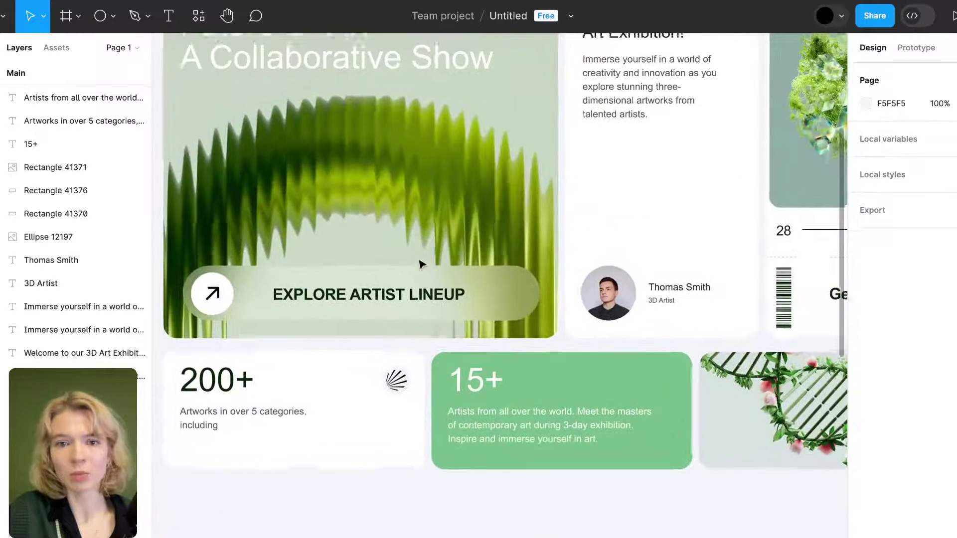
scroll(418, 269, "down", 5)
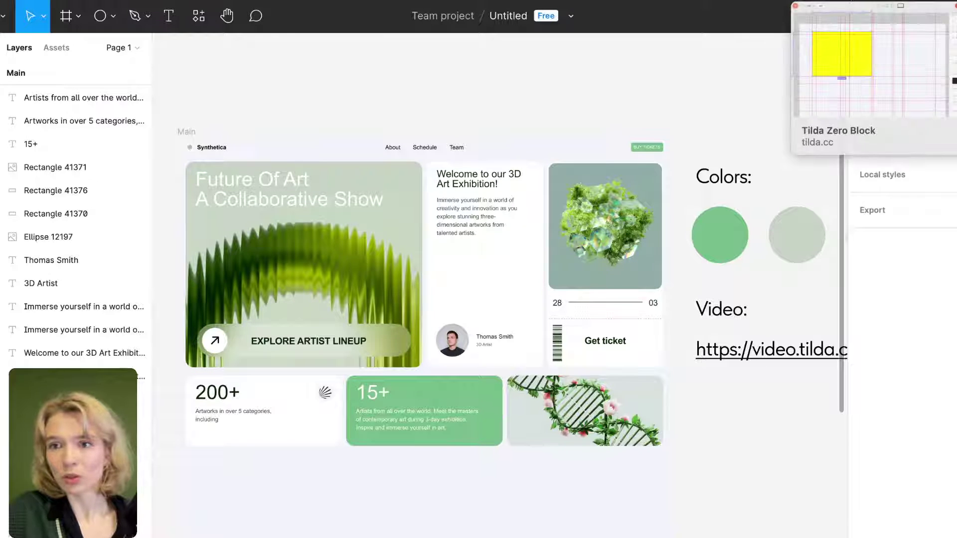
left_click(849, 2)
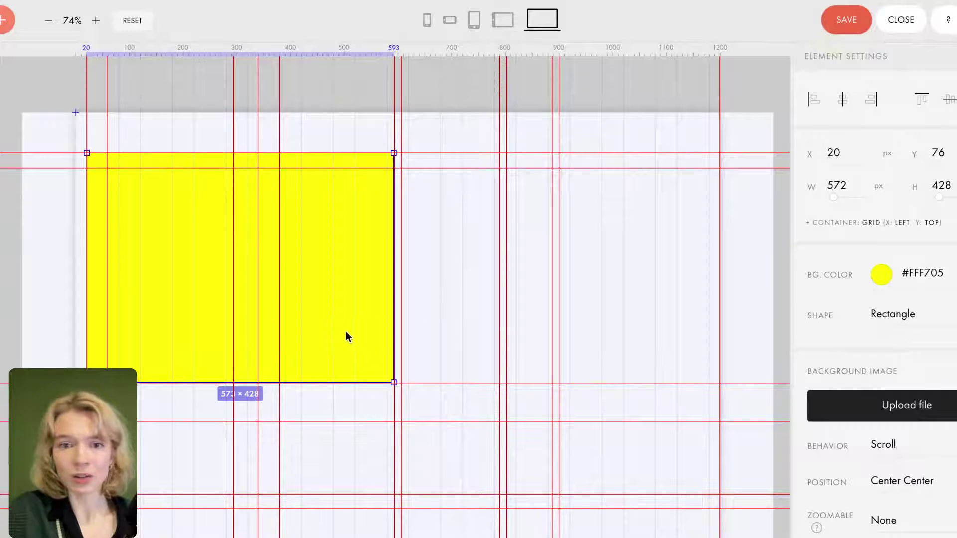
Set the yellow rectangle's background colour to #77BD8B, taken from the green colour sample in the Figma design.
left_click(880, 275)
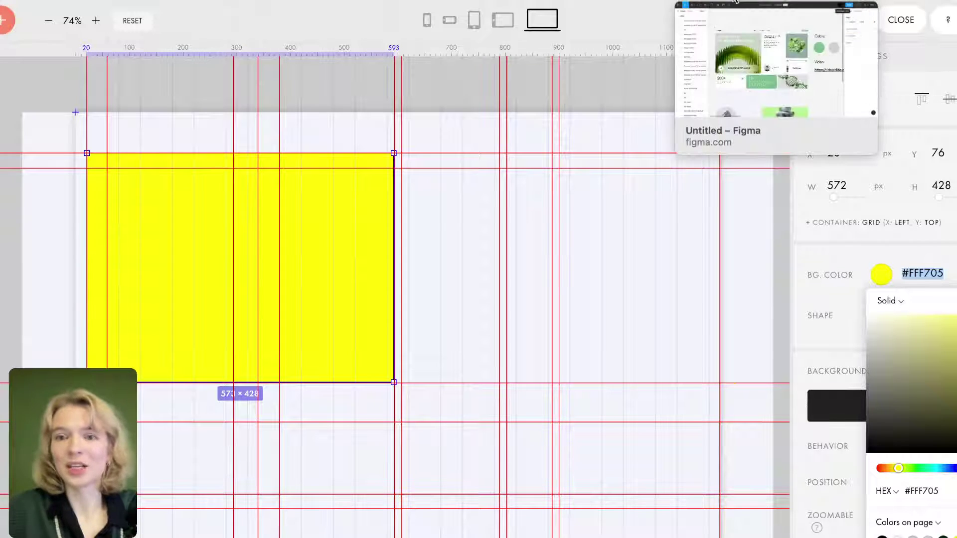
left_click(736, 1)
left_click(715, 235)
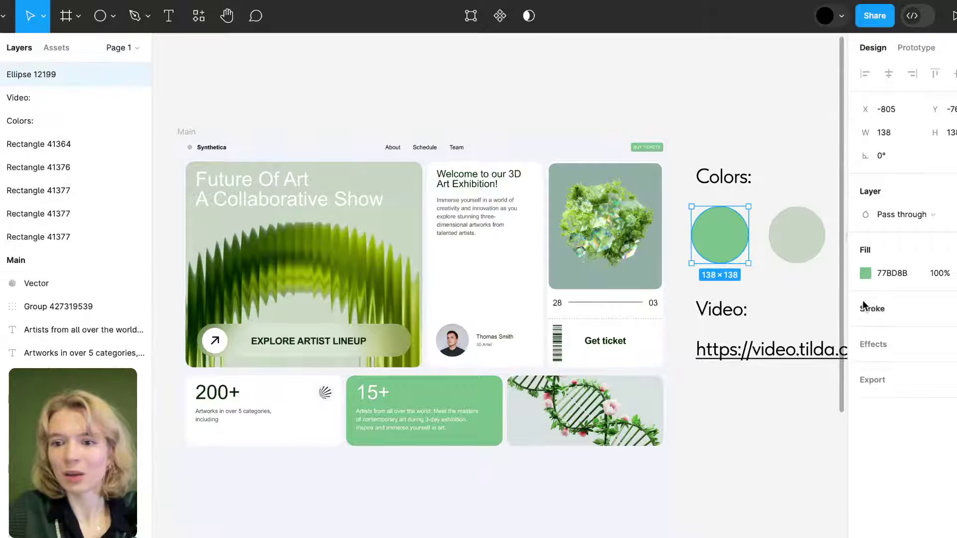
left_click(608, 120)
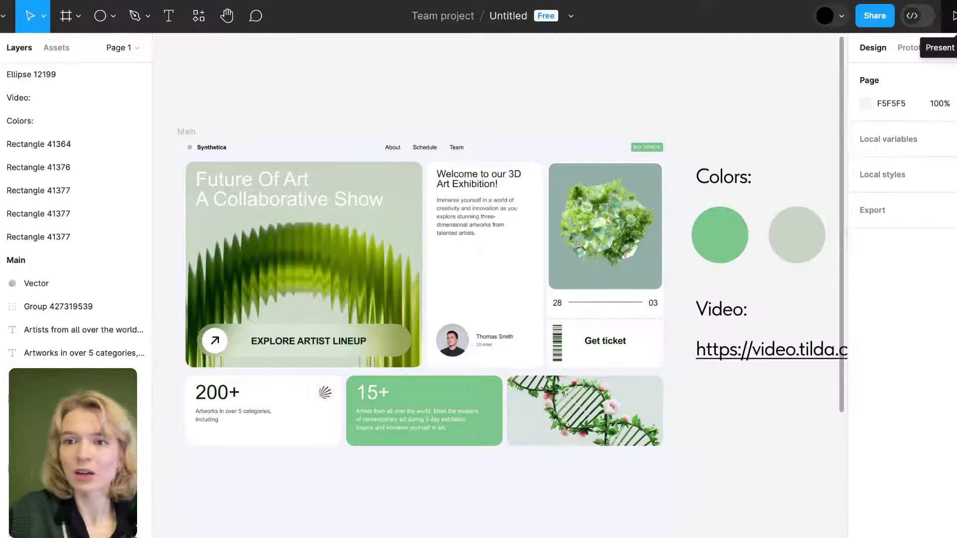
left_click(869, 2)
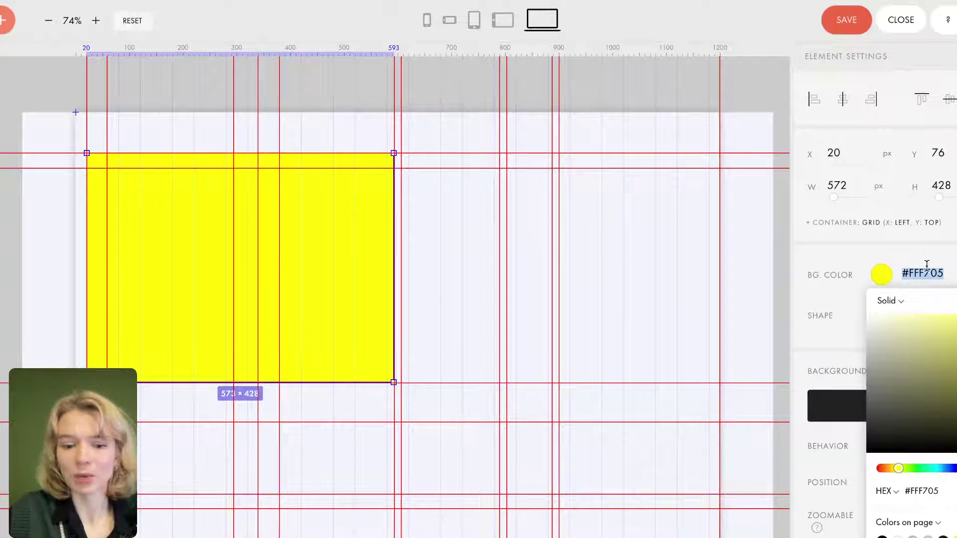
type("#77D068")
left_click(481, 257)
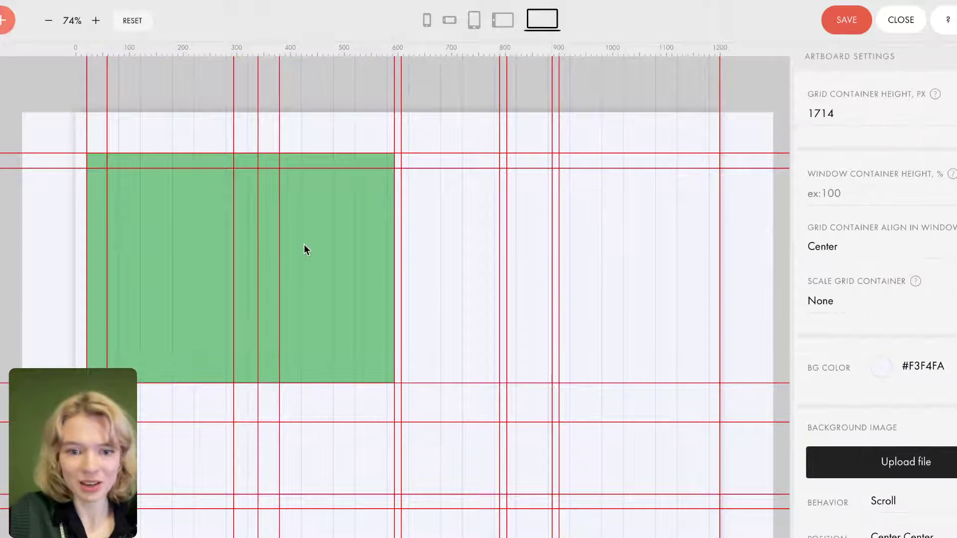
Add a second rectangle at X 606, Y 76 beside the green one, sized about 182 × 428 px.
left_click(341, 267)
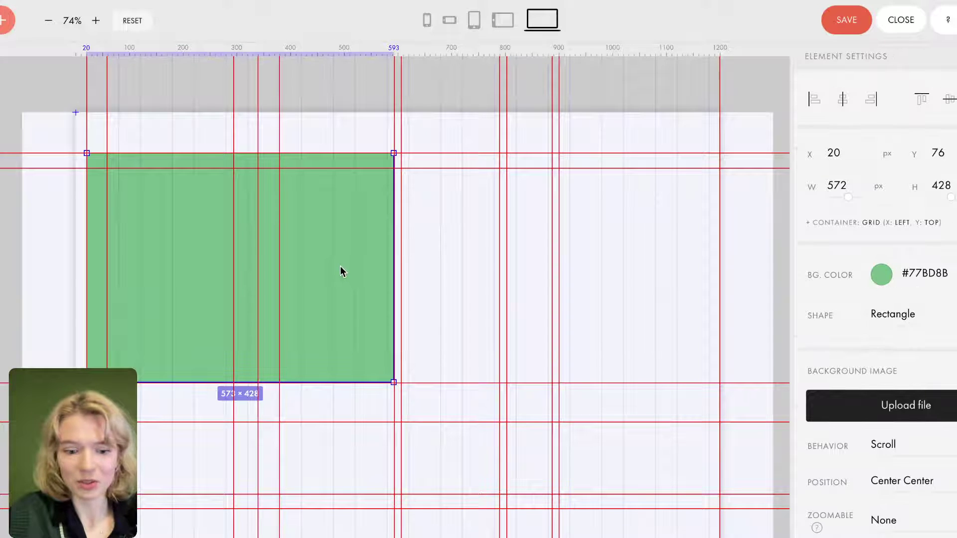
left_click(6, 30)
left_click(46, 139)
left_click_drag(112, 149, 499, 176)
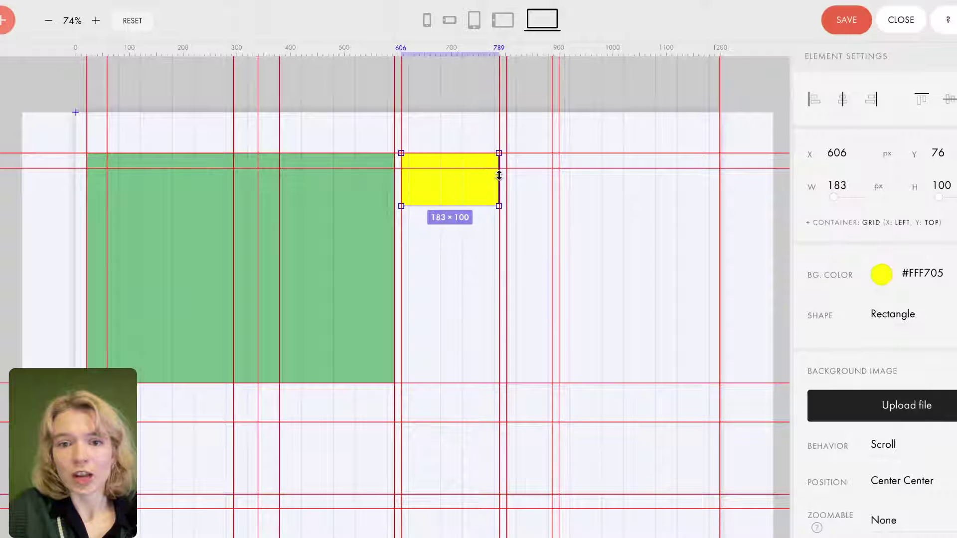
left_click_drag(444, 206, 444, 381)
Set the second rectangle's background colour to white, #FFFFFF.
left_click(882, 282)
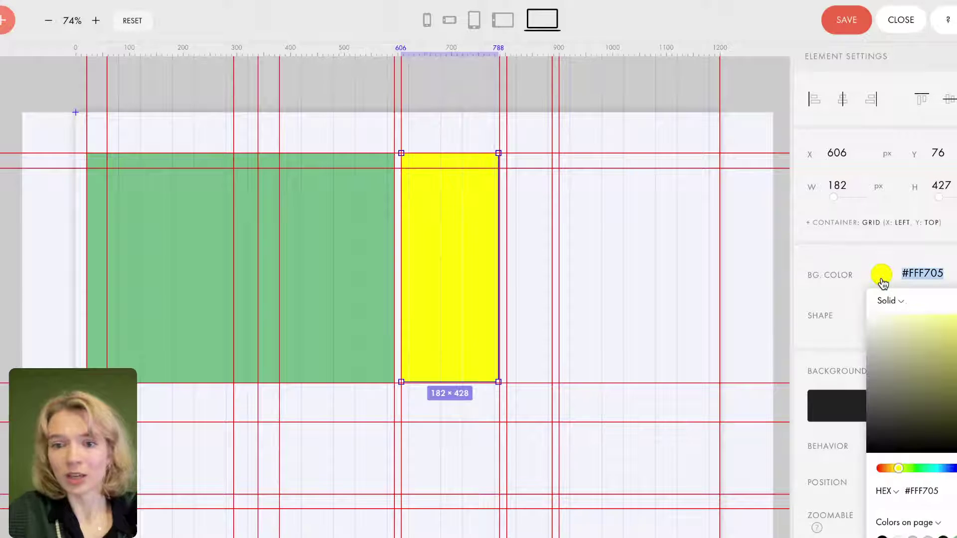
left_click_drag(884, 414, 817, 307)
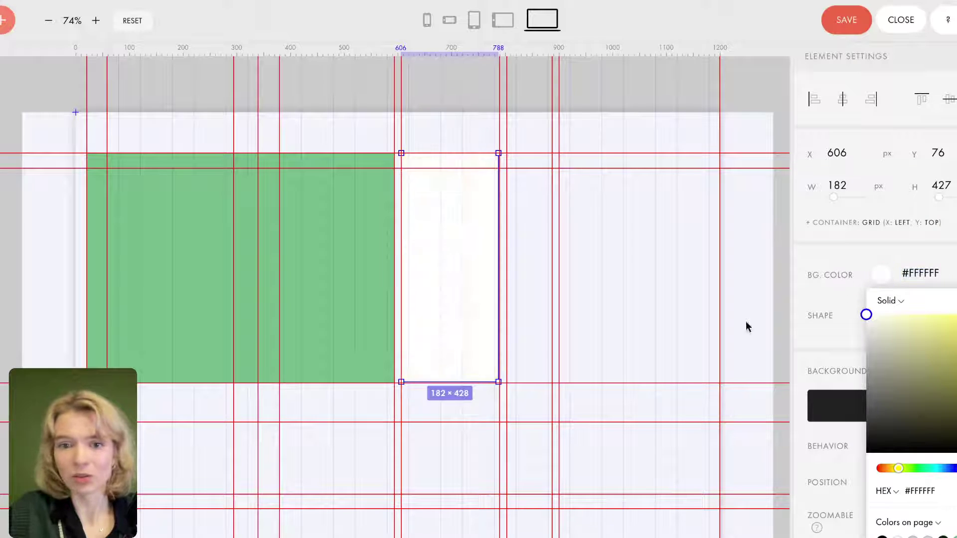
left_click(625, 272)
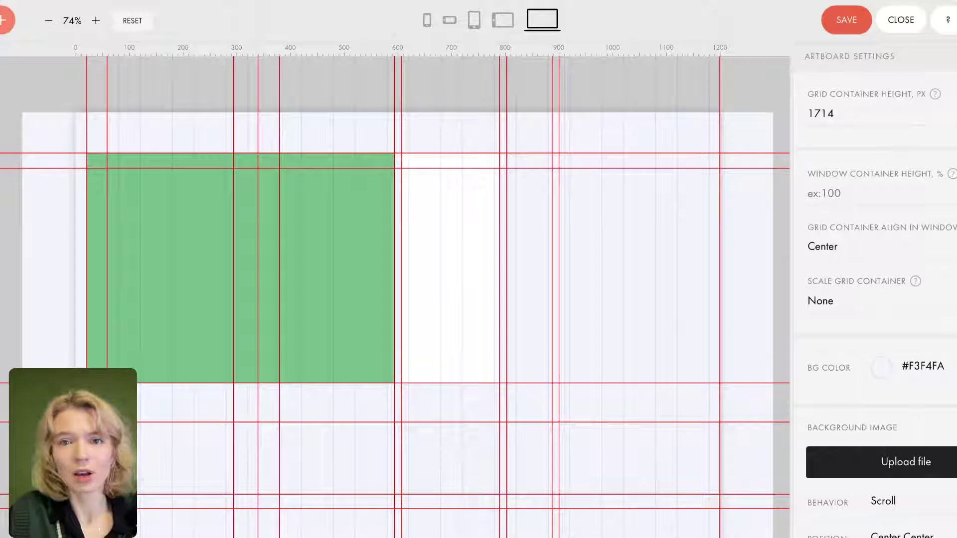
left_click(455, 289)
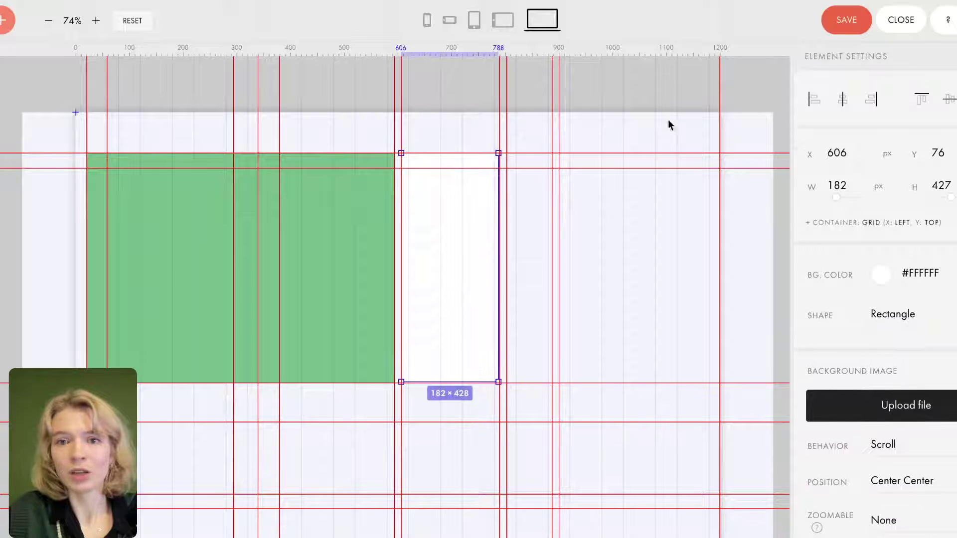
Check the card proportions in the Figma design, and widen the white rectangle from X 606 to about 281 px.
left_click(727, 3)
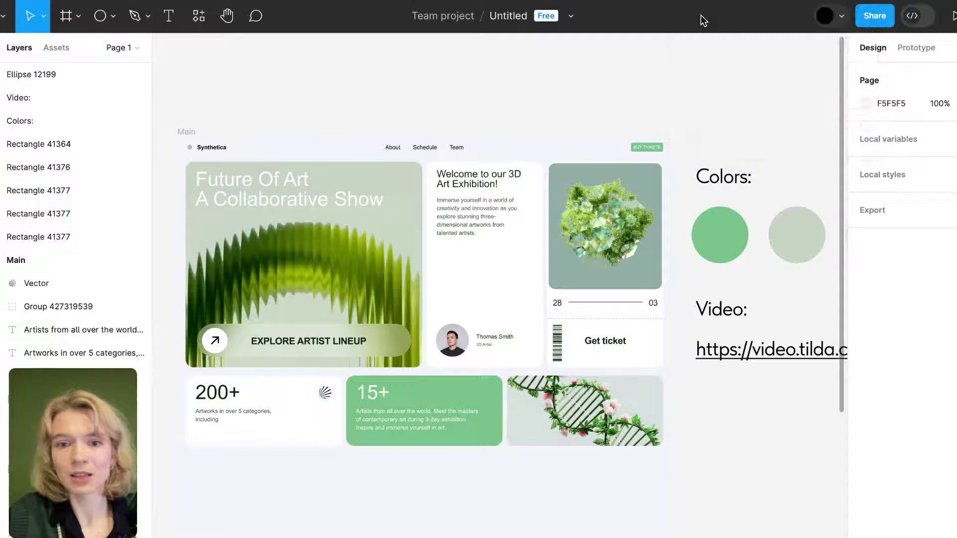
left_click(884, 2)
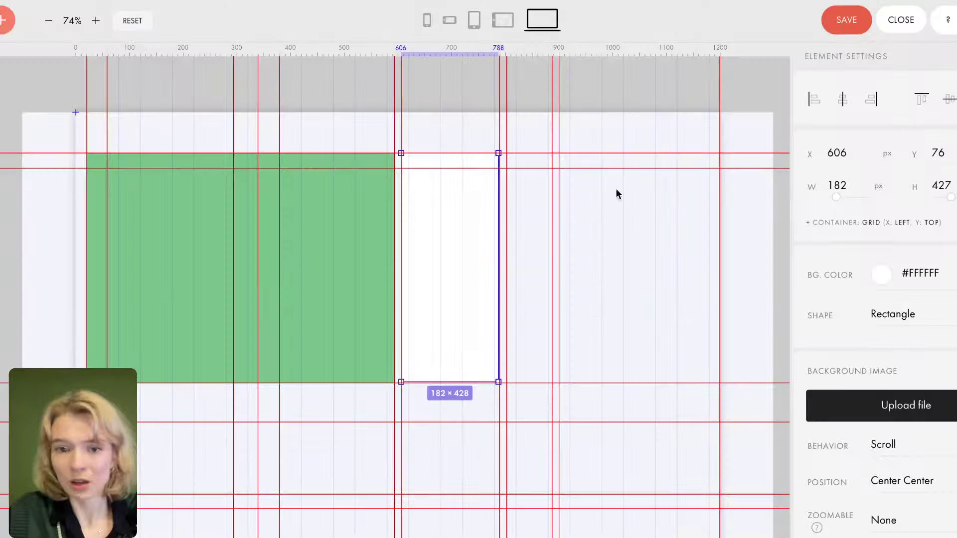
left_click_drag(474, 276, 518, 277)
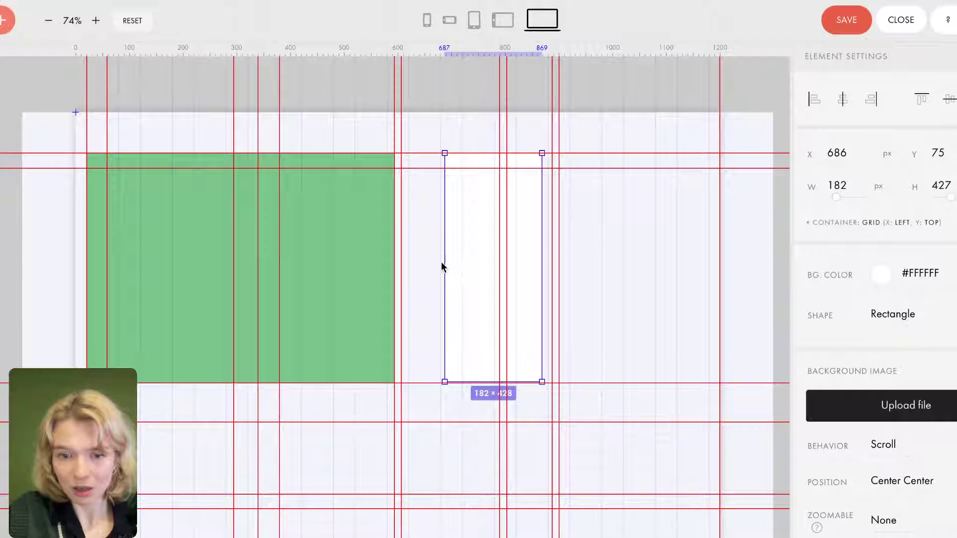
left_click_drag(444, 268, 403, 265)
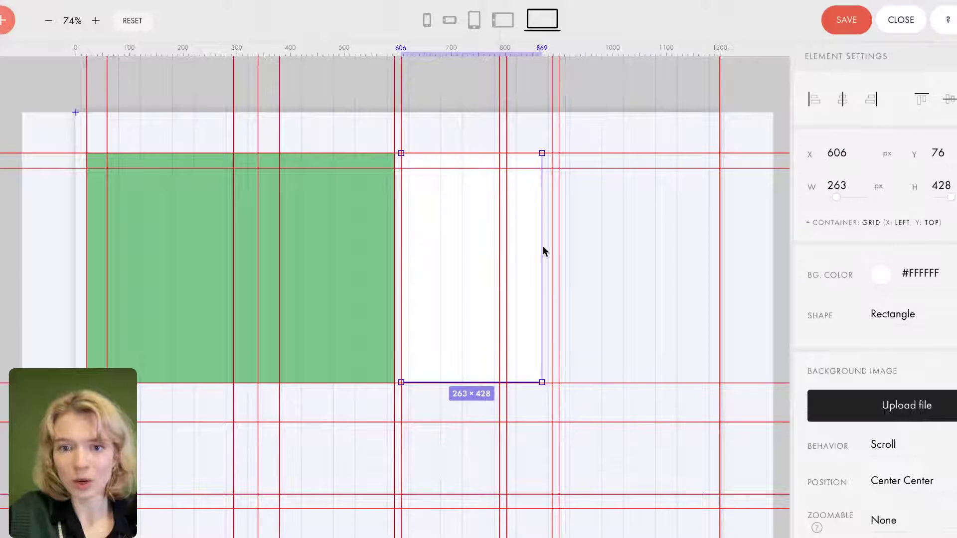
left_click_drag(542, 246, 550, 249)
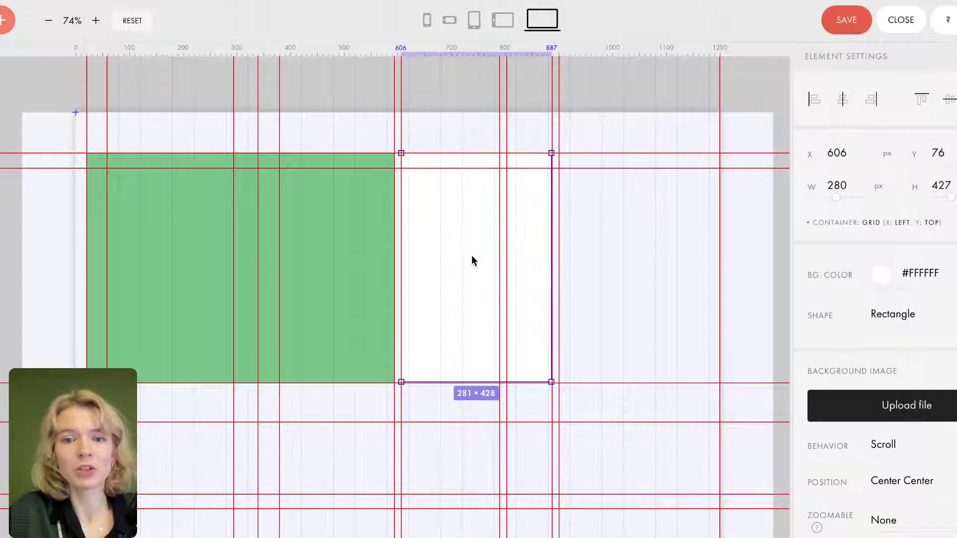
Duplicate the white rectangle to X 900 and widen the copy to about 299 px, up to the outermost vertical guide.
left_click_drag(468, 252, 617, 237)
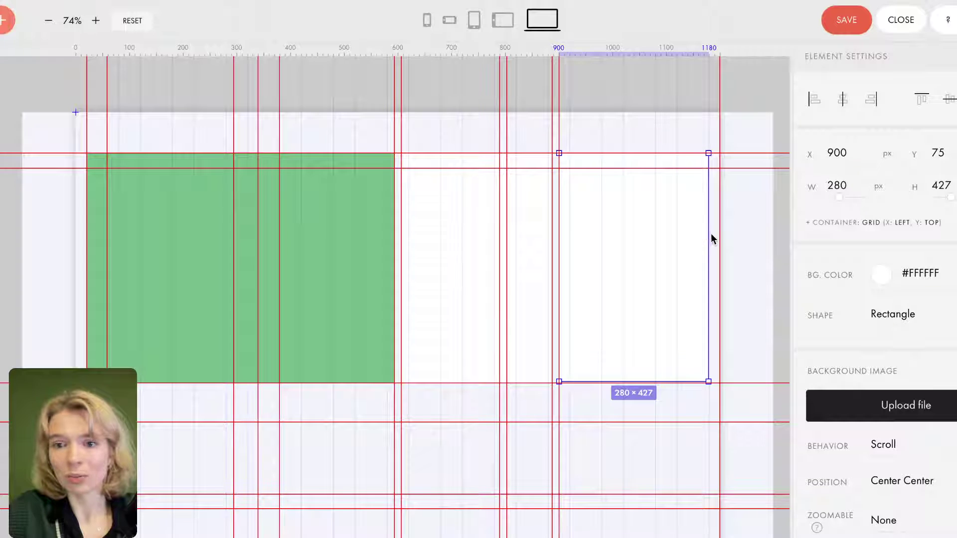
left_click_drag(707, 234, 715, 235)
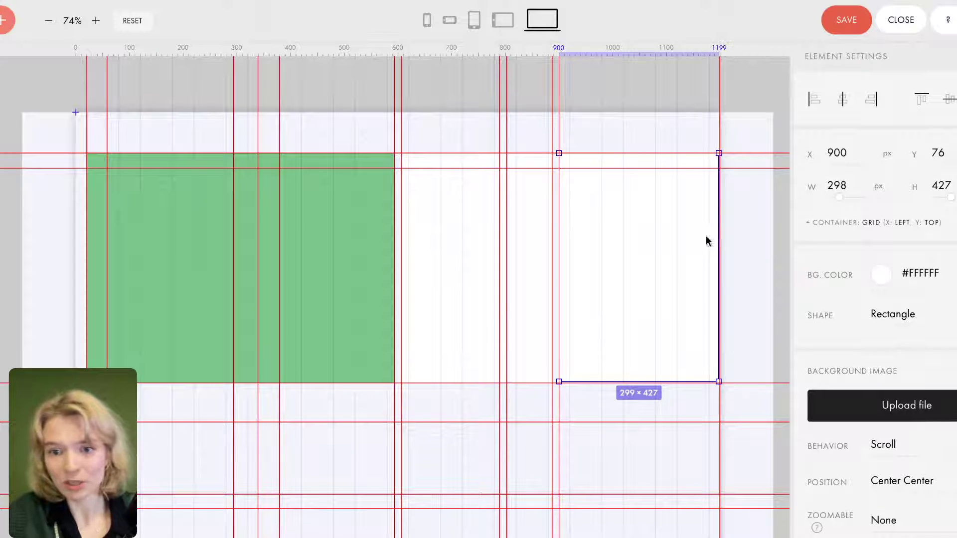
key("ctrl+z")
key("ctrl+z")
scroll(458, 368, "down", 1)
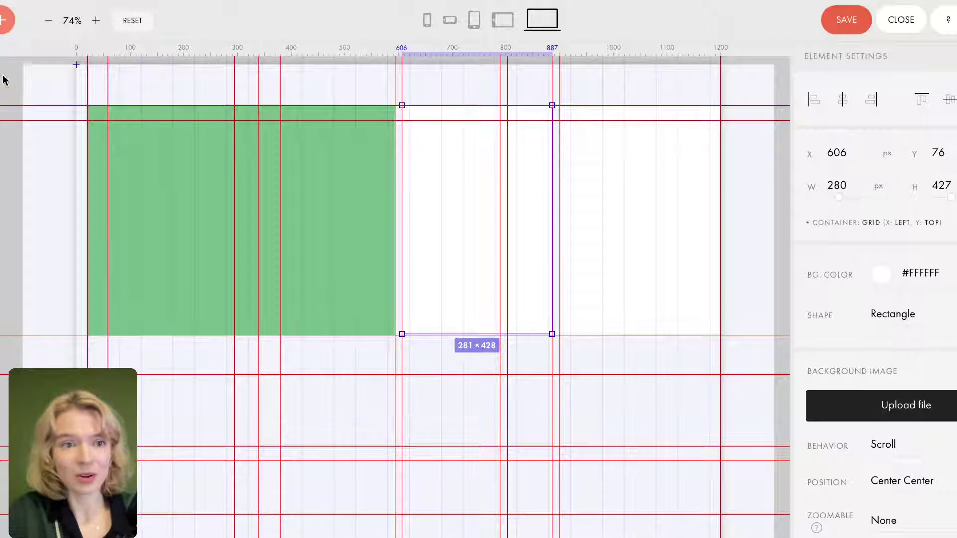
Add a 100 × 100 px rectangle shape below the green card at about X 19, Y 613.
left_click(2, 22)
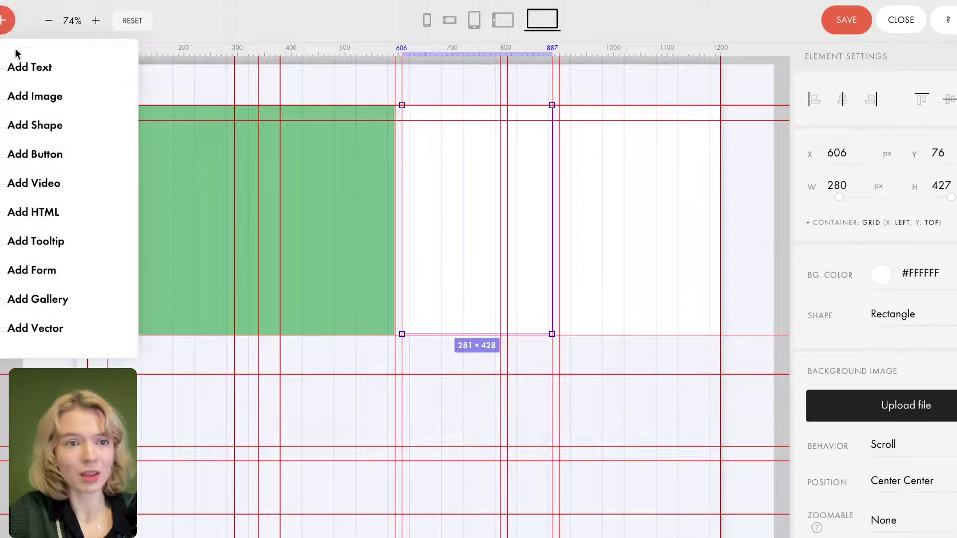
left_click(35, 125)
left_click_drag(118, 83, 116, 386)
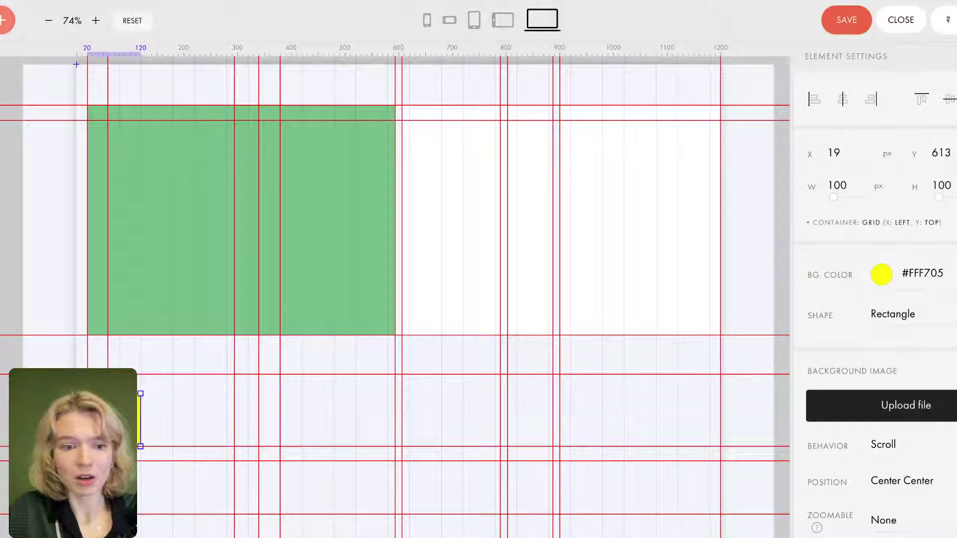
Check the Figma design, move the green rectangle down one guide and extend its upper edge to Y 104, about 473 px tall.
left_click(195, 250)
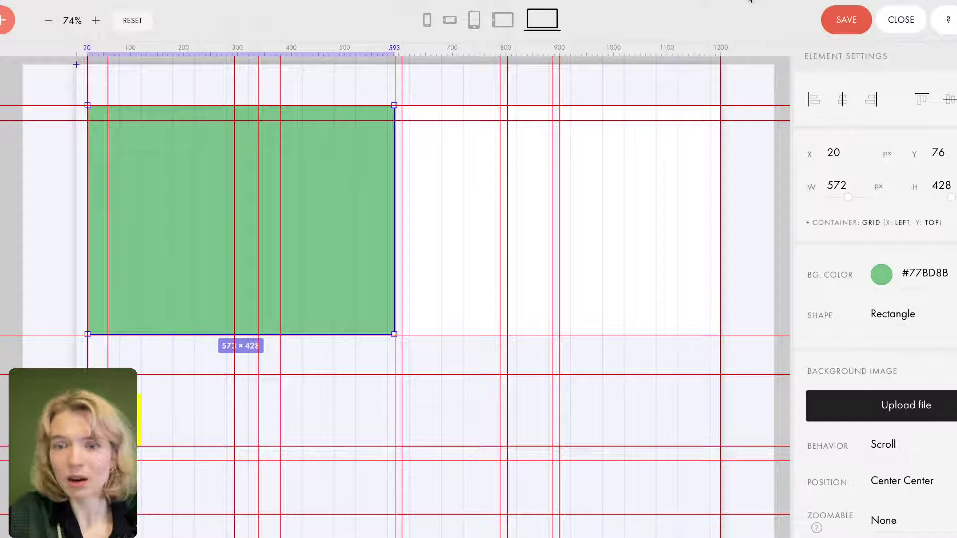
mouse_move(748, 1)
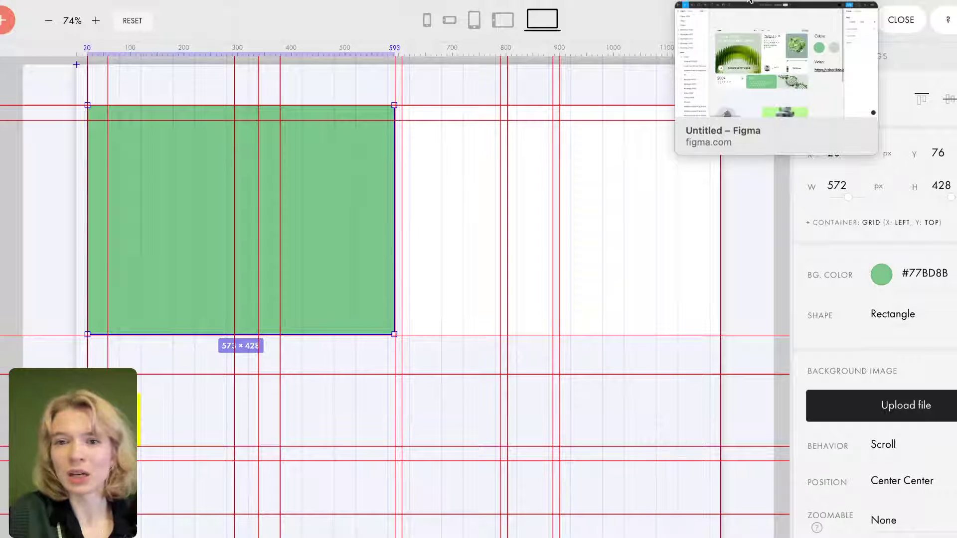
left_click(749, 1)
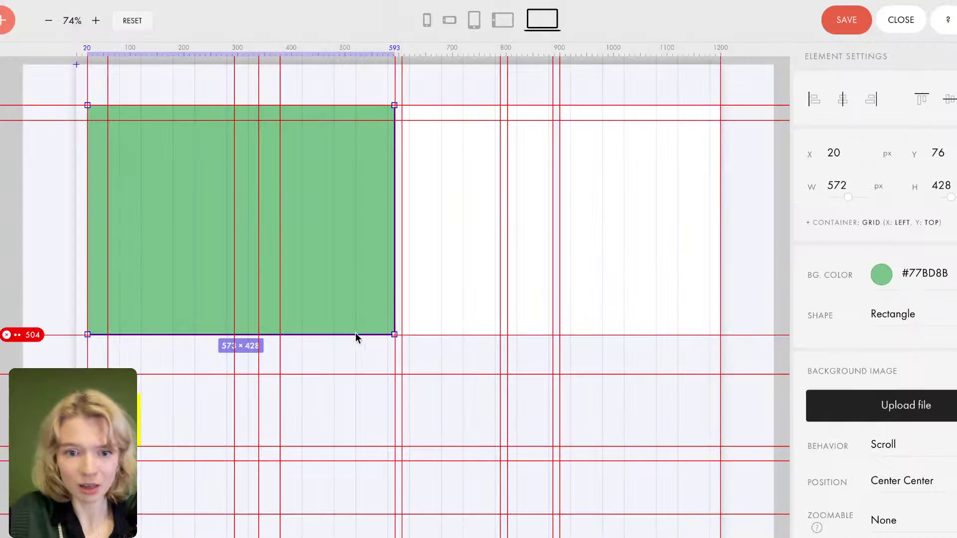
left_click_drag(343, 322, 343, 309)
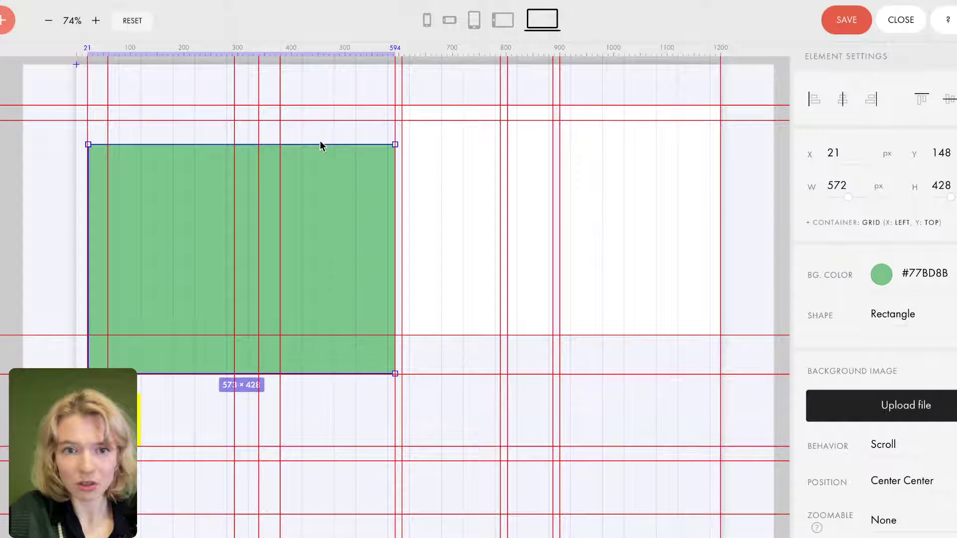
left_click_drag(319, 143, 320, 122)
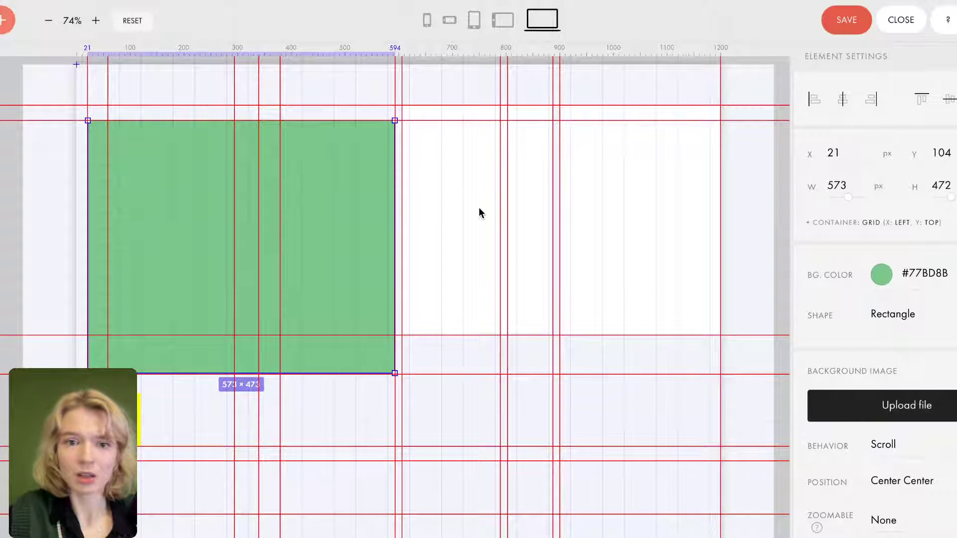
Move both white rectangles down to the green card's lower guide and extend their upper edges to Y 104, about 474 px tall.
left_click(458, 189)
left_click_drag(457, 187, 459, 224)
left_click_drag(462, 145, 461, 123)
left_click_drag(620, 156, 619, 195)
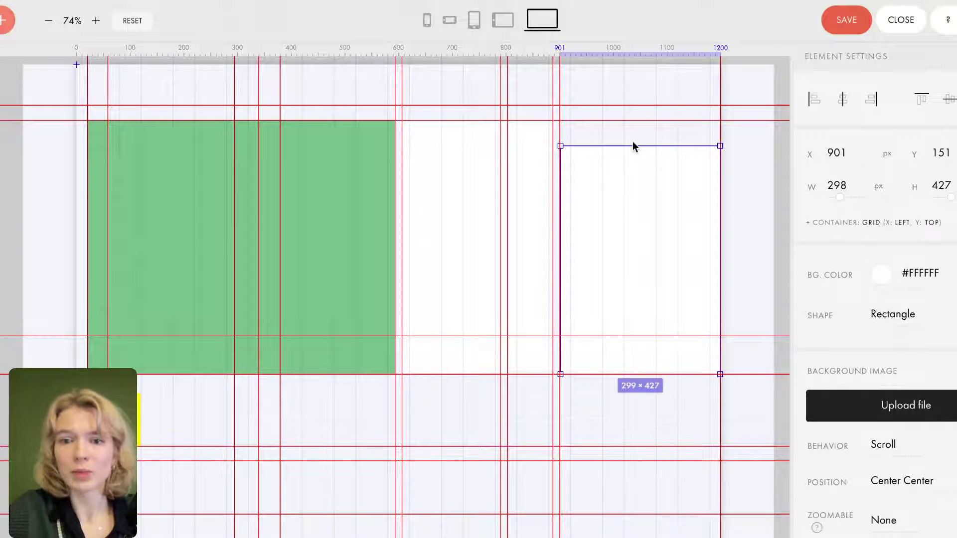
left_click_drag(633, 146, 632, 124)
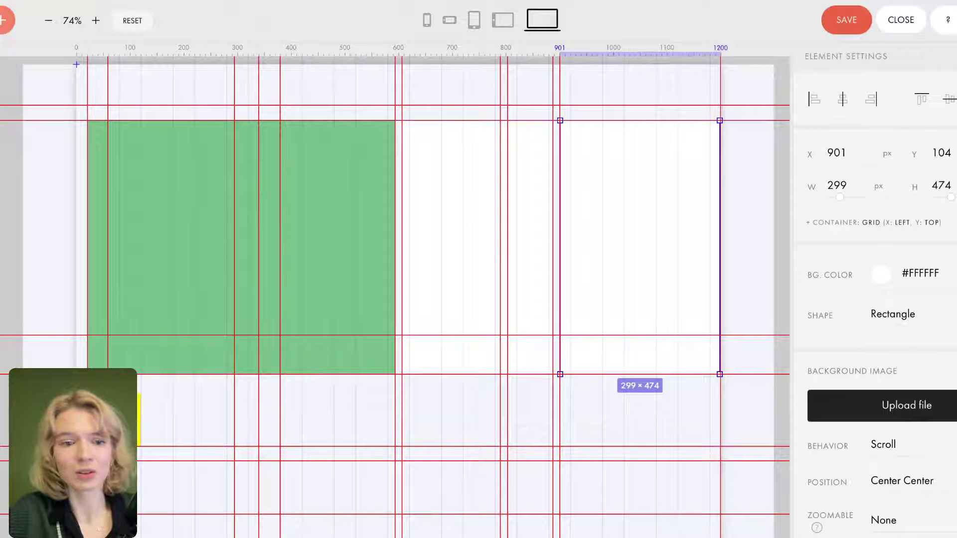
Position the yellow rectangle below the green card at about X 20, Y 598, and enlarge it to about 342 × 240 px.
left_click(141, 409)
left_click_drag(142, 407, 125, 441)
left_click_drag(132, 485, 123, 410)
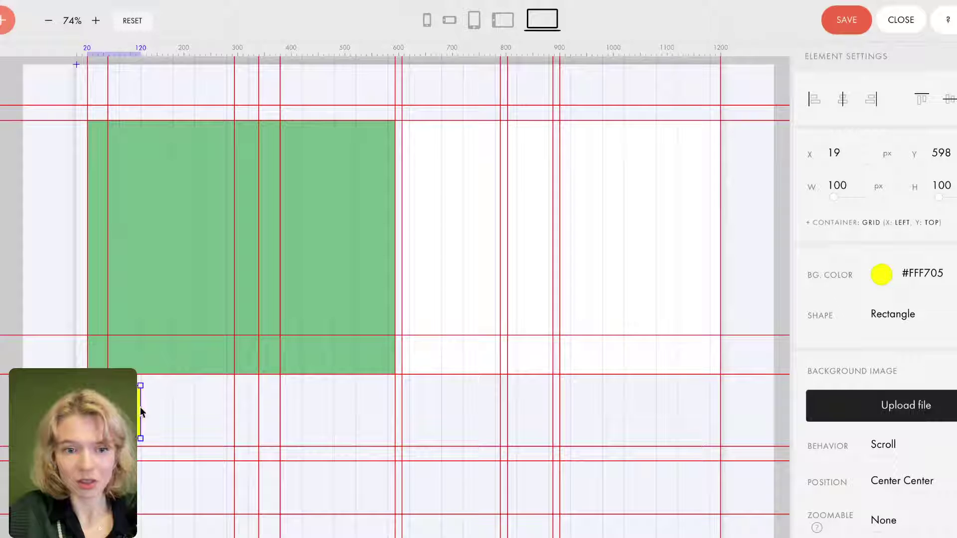
left_click_drag(140, 407, 270, 393)
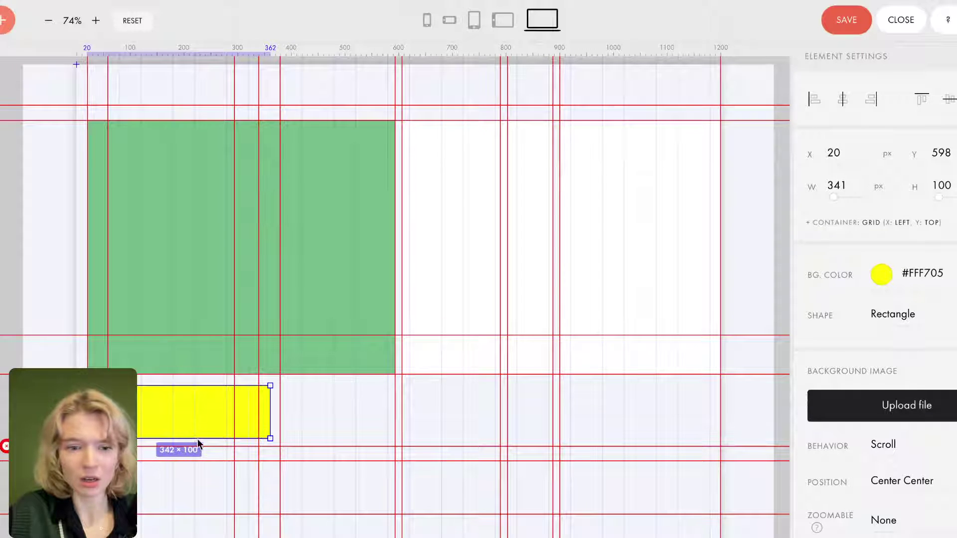
left_click_drag(201, 440, 195, 511)
Move the yellow rectangle to X 804, Y 598 below the white cards, widened to about 395 px up to the outermost vertical guide.
left_click_drag(172, 403, 596, 408)
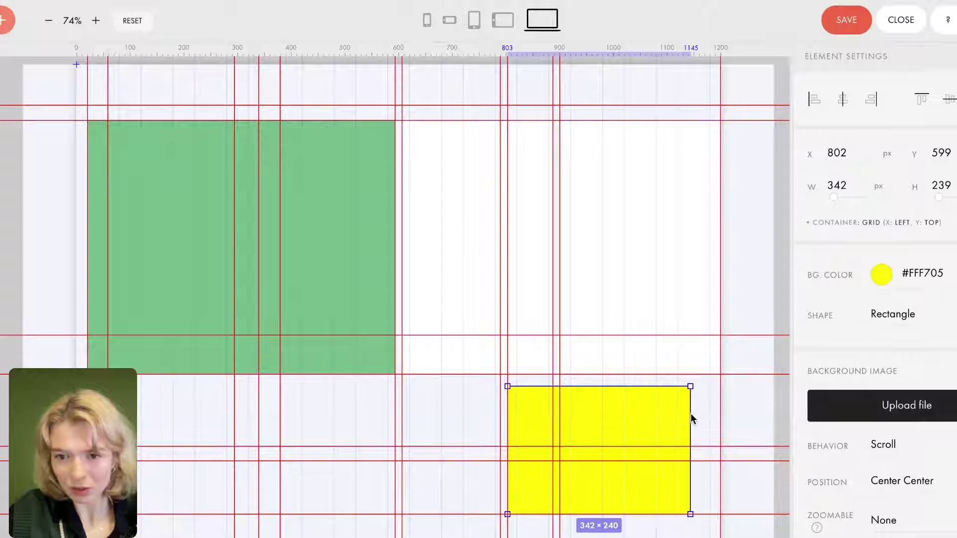
left_click_drag(691, 414, 719, 417)
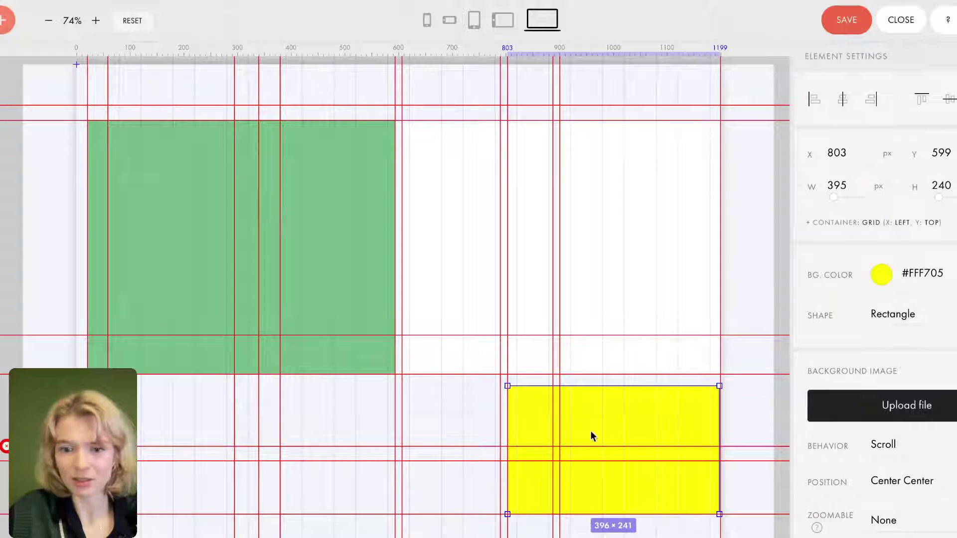
mouse_move(597, 402)
left_mouse_down()
mouse_move(605, 413)
mouse_move(605, 399)
mouse_move(604, 411)
left_mouse_up()
scroll(604, 411, "down", 1)
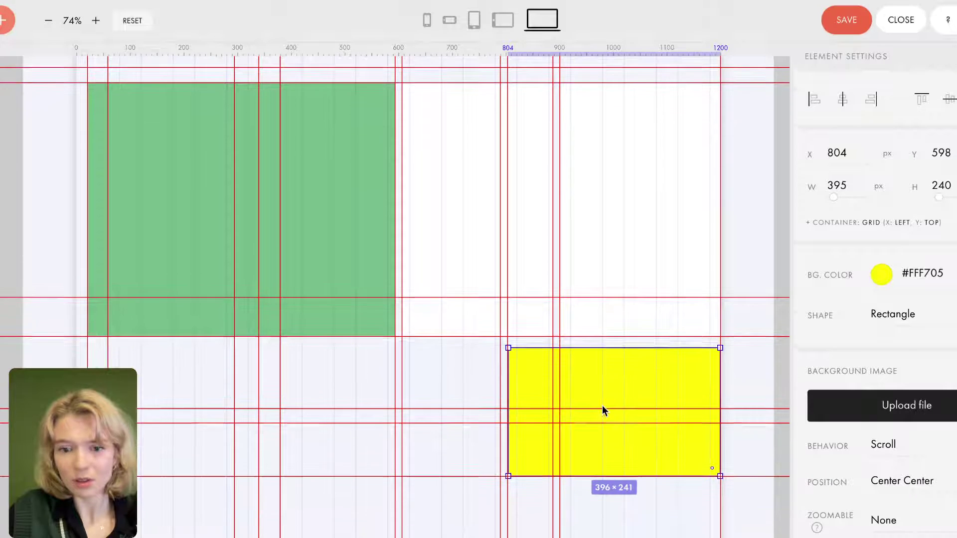
scroll(604, 411, "up", 1)
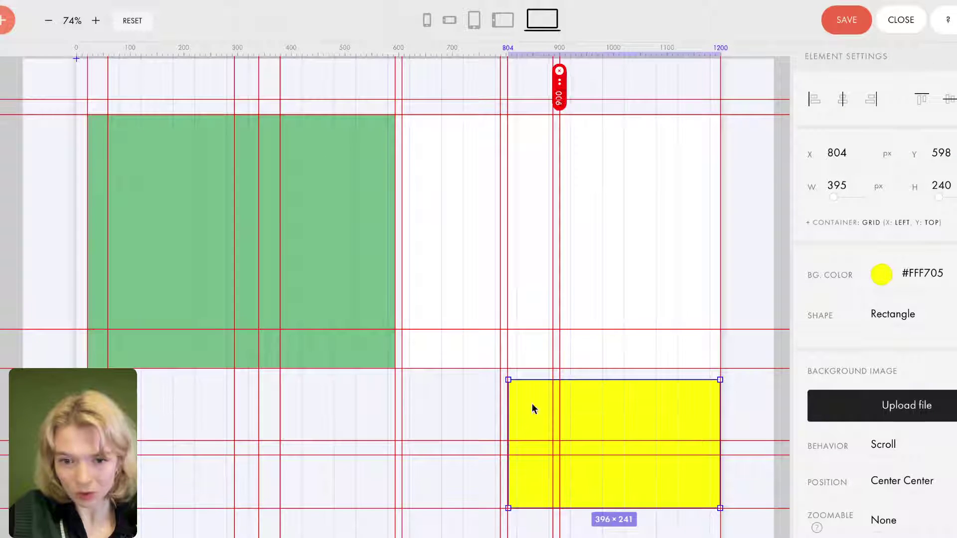
Duplicate the yellow card to X 395 and X 20 in the same row, and resize the X 20 copy to about 366 px wide.
left_click_drag(609, 408, 397, 405)
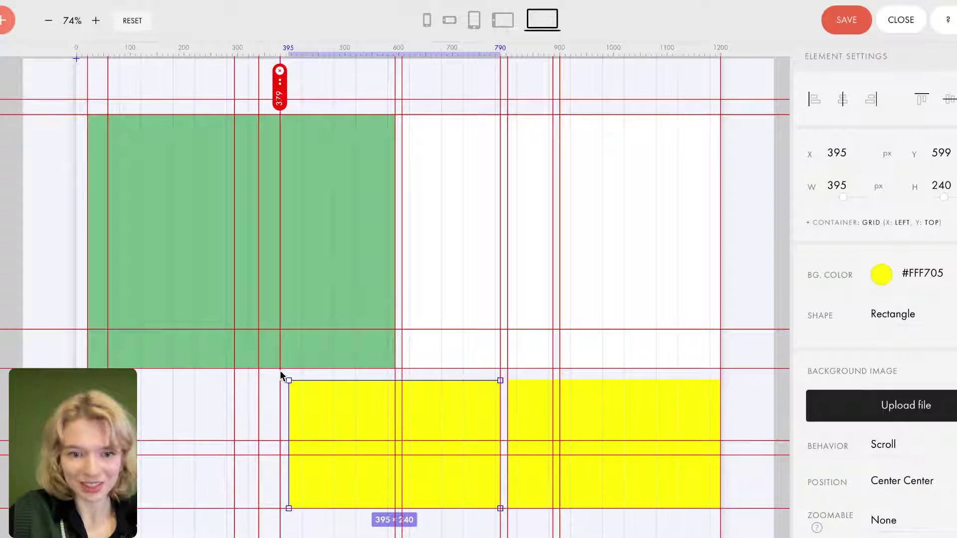
left_click_drag(355, 413, 154, 410)
mouse_move(271, 421)
left_mouse_down()
mouse_move(369, 421)
mouse_move(282, 421)
left_mouse_up()
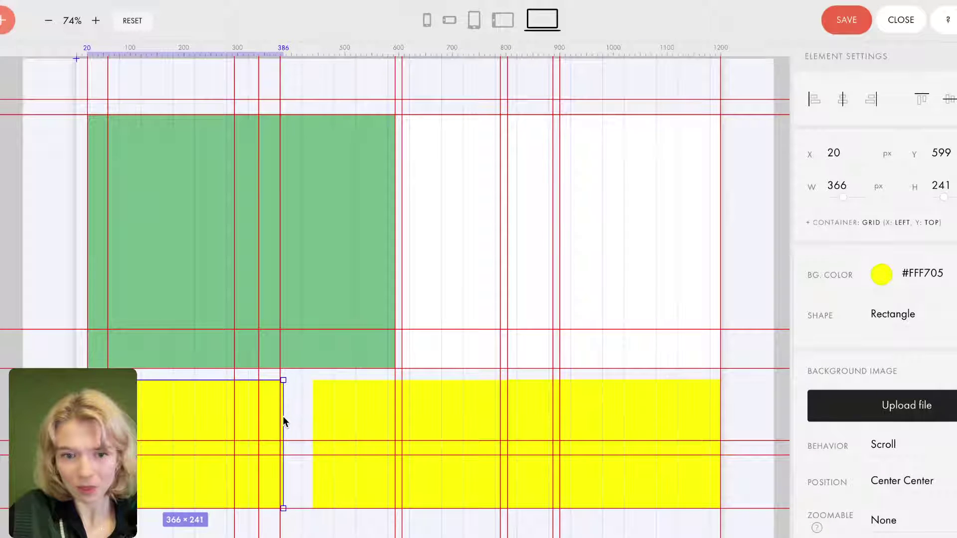
left_click_drag(342, 405, 318, 404)
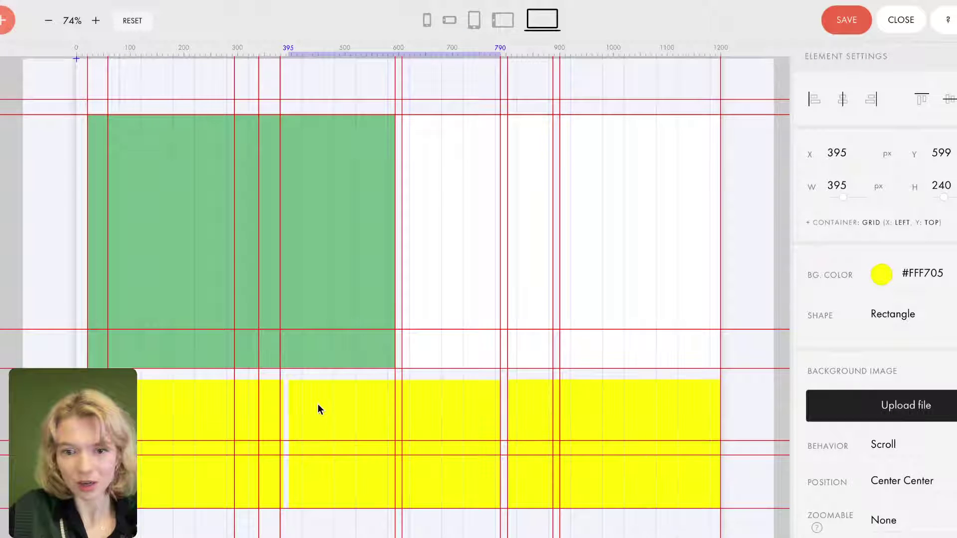
Compare the widths of the three yellow cards and look up the width of the green 15+ card in the Figma design.
left_click(573, 417)
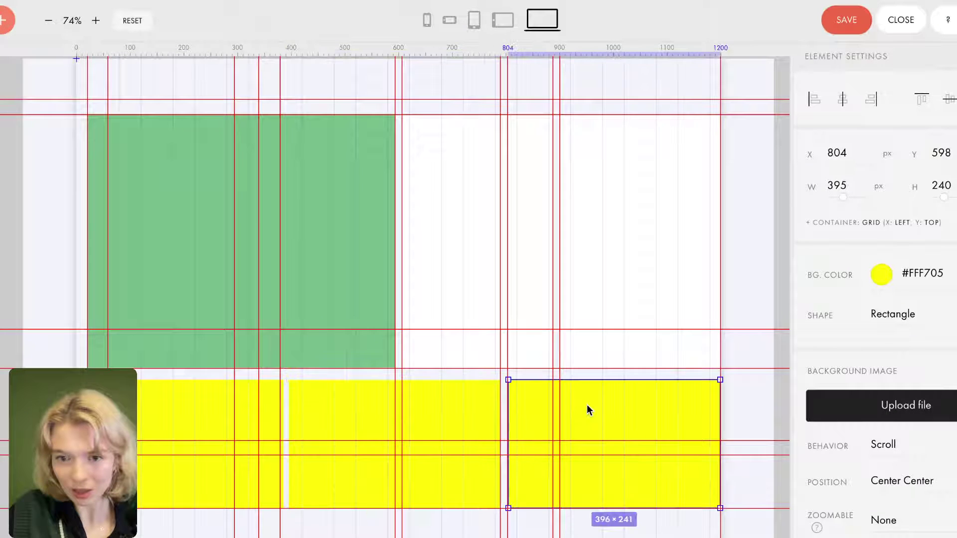
left_click(457, 415)
left_click(158, 416)
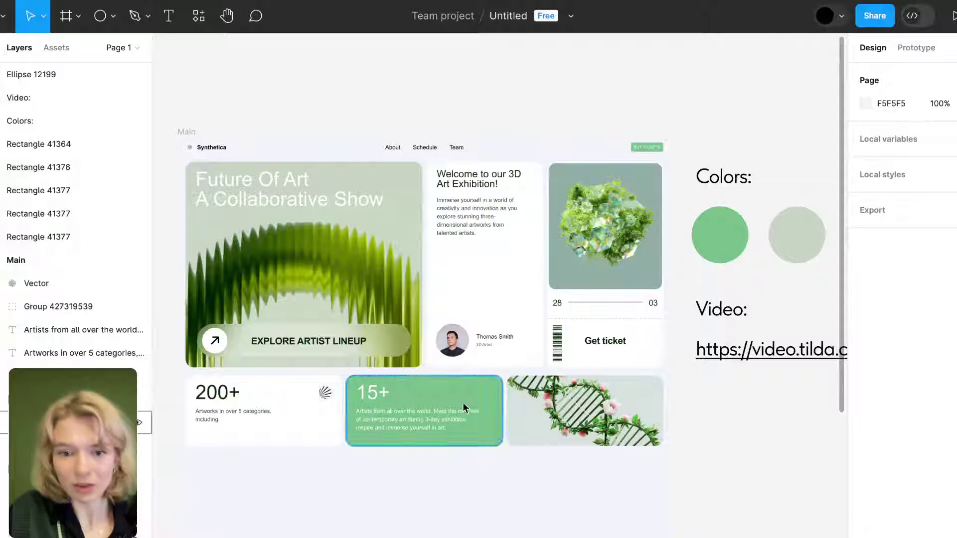
left_click(467, 391)
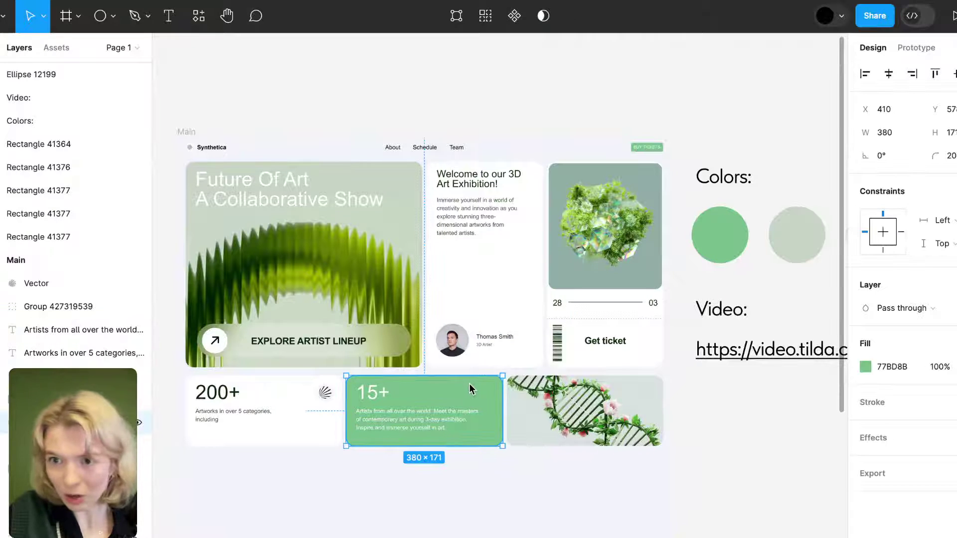
double_click(889, 133)
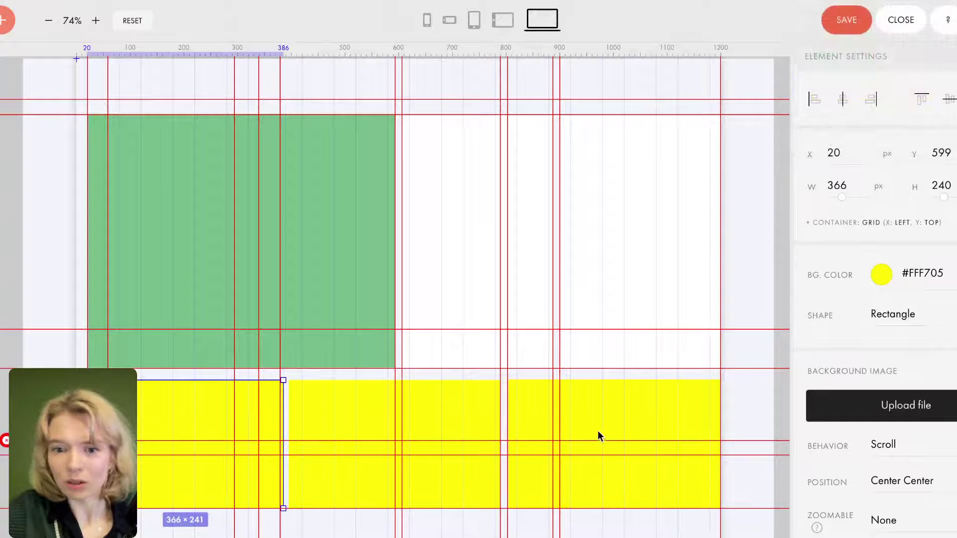
In Tilda, set the rightmost yellow card's width to 380 px and align it at X 820 with the outermost vertical guide.
left_click(597, 431)
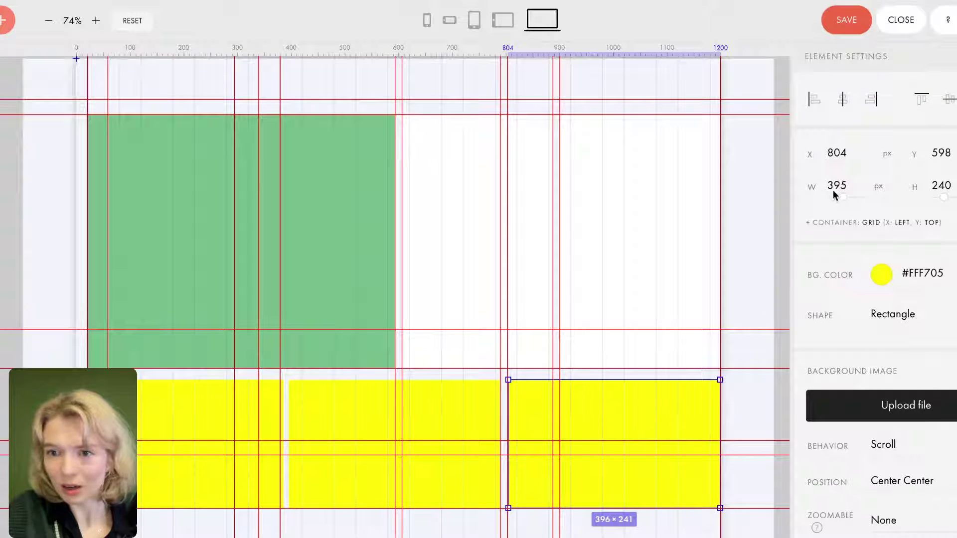
key("Return")
left_click(630, 418)
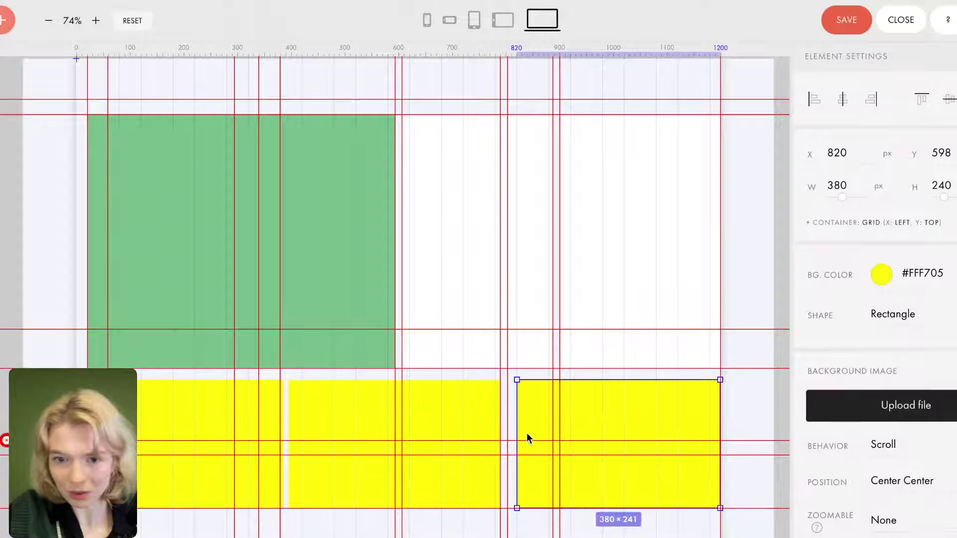
Delete the middle and leftmost yellow cards, keeping only the 380 px wide one.
left_click(458, 408)
key("Delete")
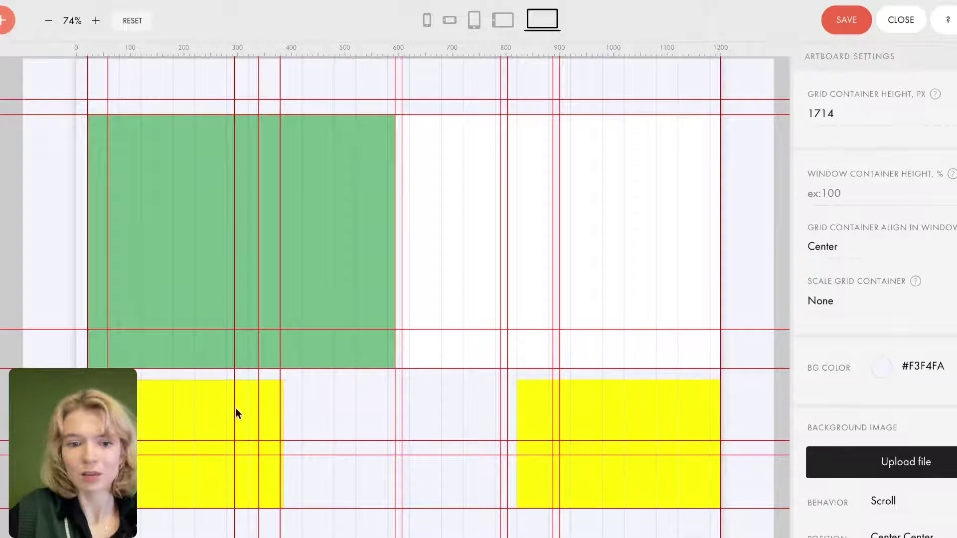
left_click(207, 413)
key("Delete")
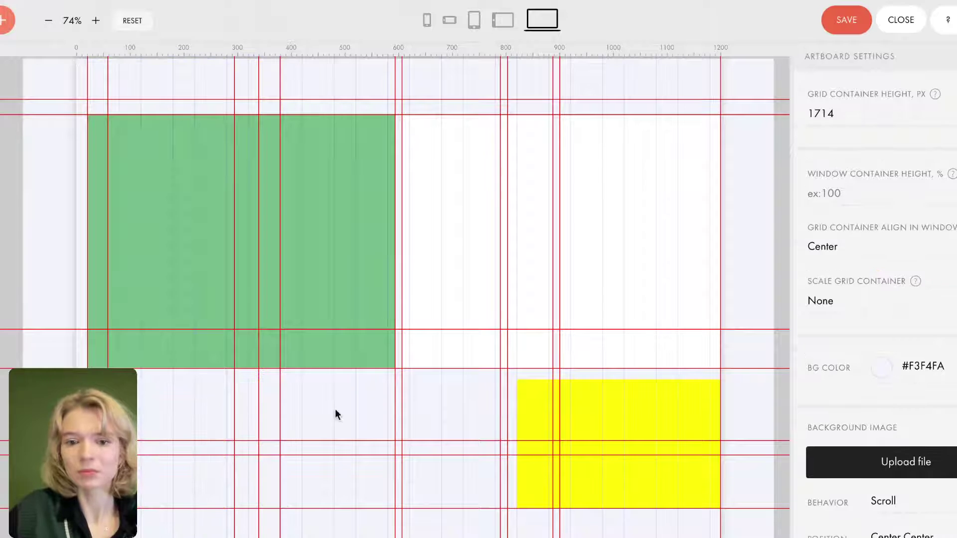
Duplicate the 380 px yellow card twice along the row, placing the copies at X 424 and X 20.
left_click(602, 413)
key("ctrl+d")
left_click_drag(604, 415, 375, 403)
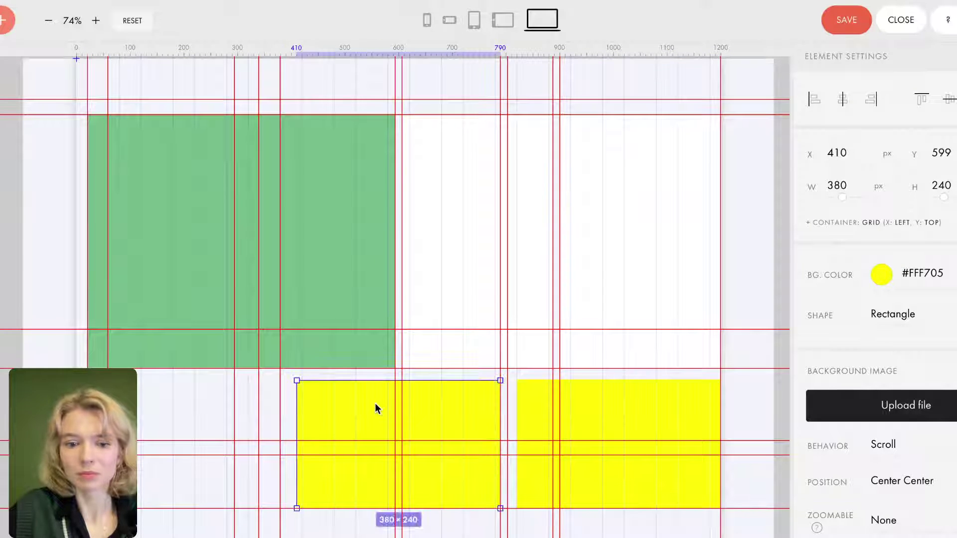
key("Tab")
left_click_drag(543, 412, 148, 399)
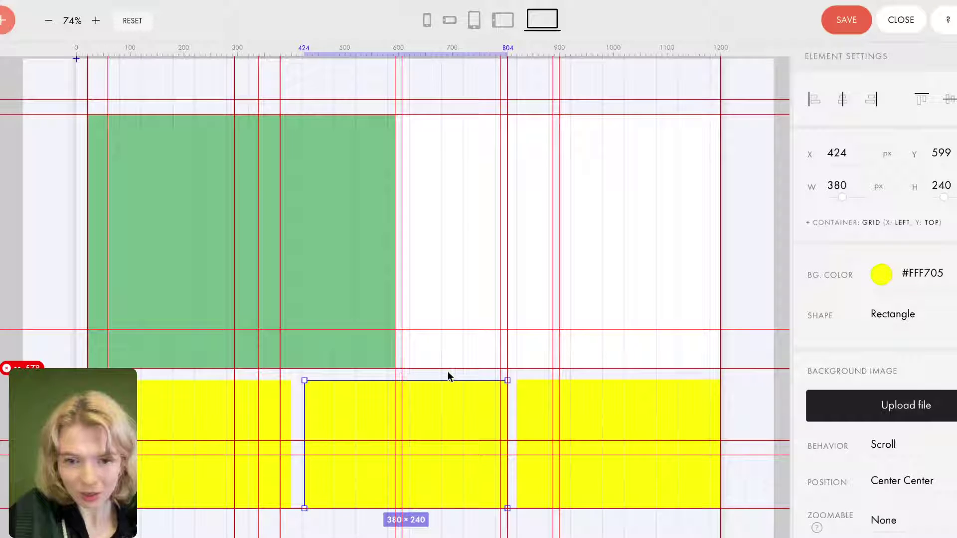
Clear the vertical guides that cross the inside of the green card by moving them off the artboard.
left_click_drag(107, 393, 10, 394)
left_click_drag(263, 368, 6, 379)
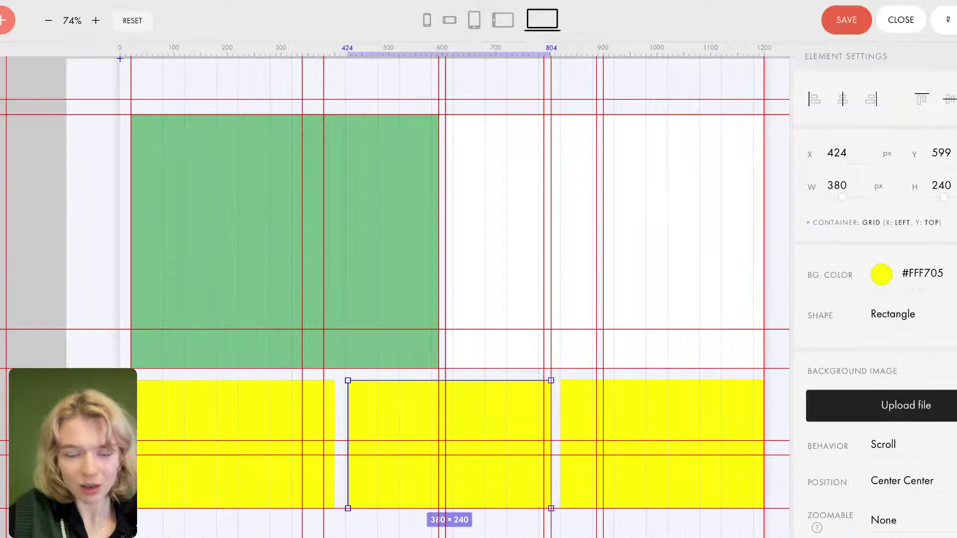
left_click_drag(300, 370, 6, 373)
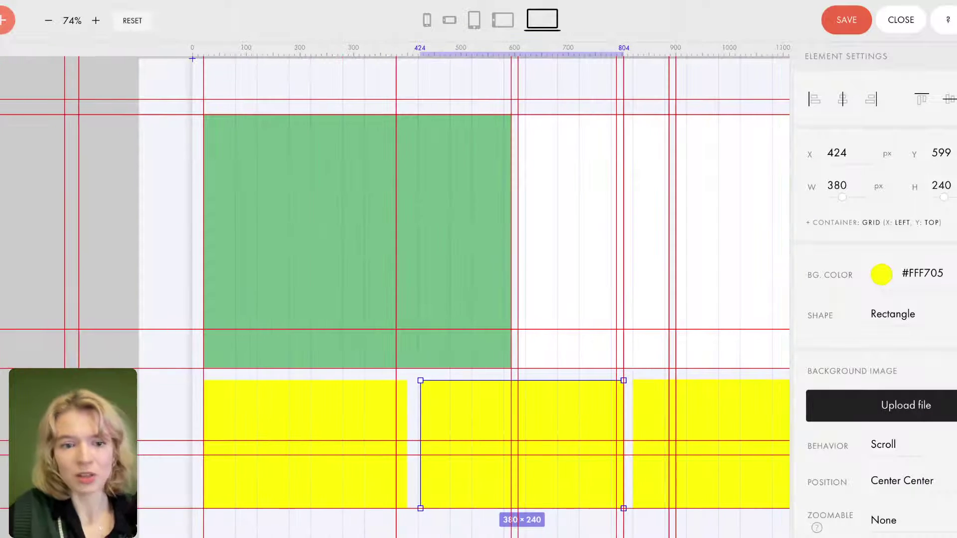
left_click_drag(397, 374, 6, 349)
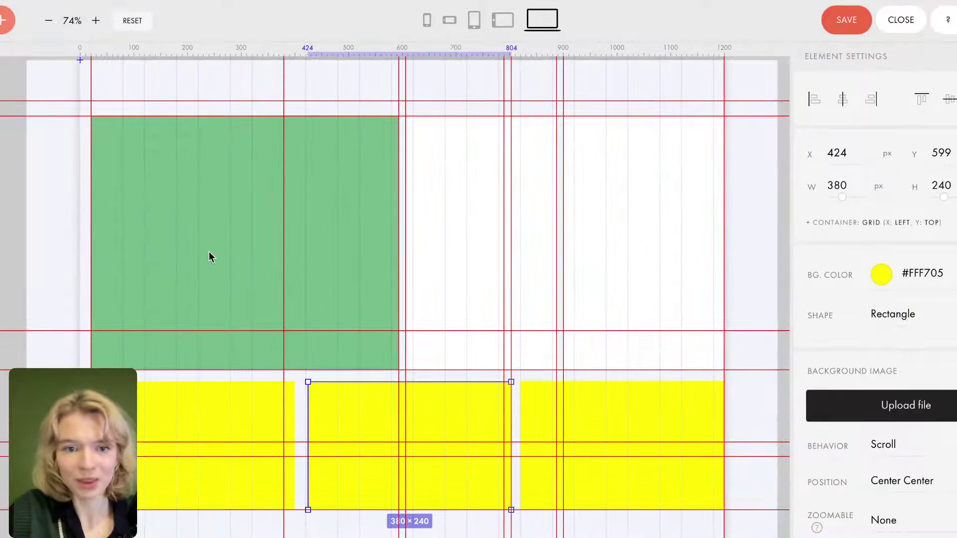
left_click_drag(286, 256, 216, 261)
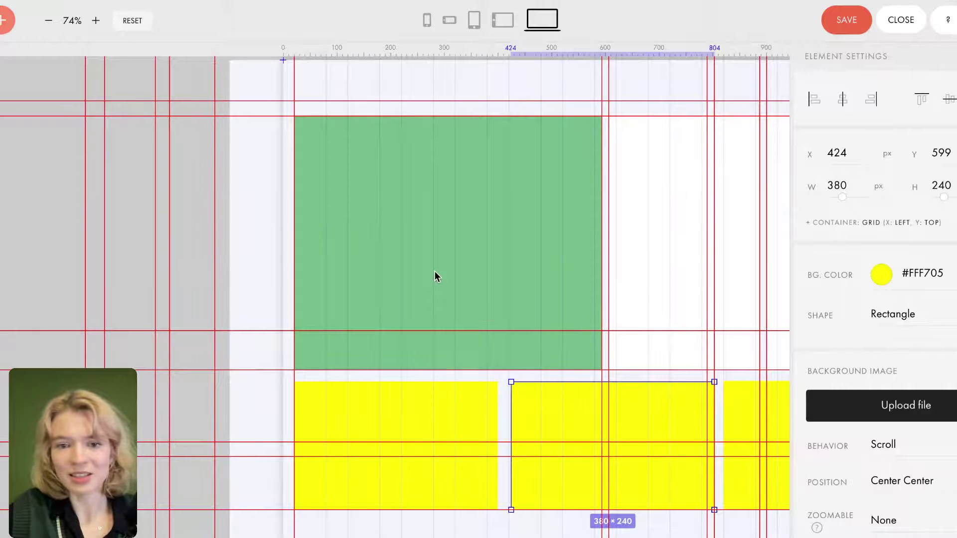
Clear the vertical guides at the green card's inner edge and across the white cards, keeping the two outermost content guides.
scroll(435, 273, "right", 4)
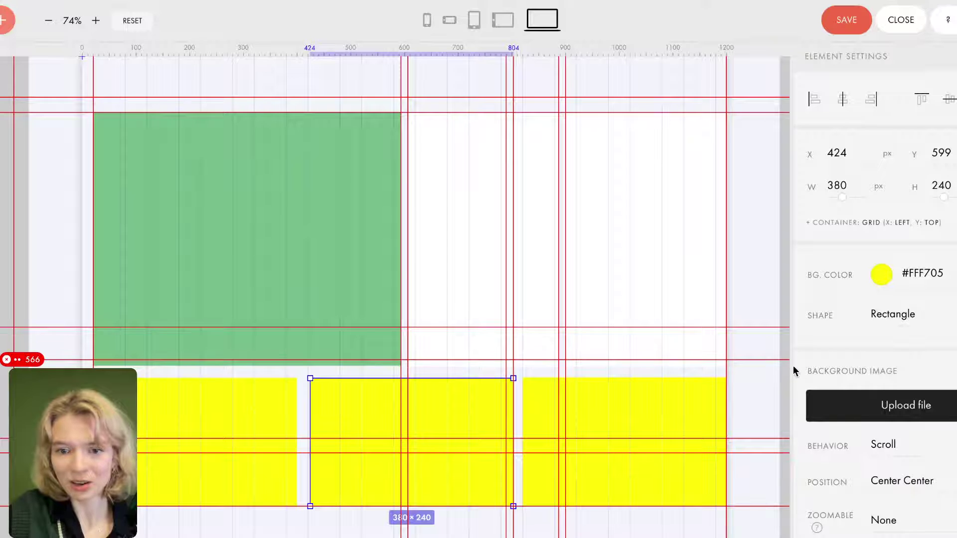
left_click_drag(564, 279, 786, 279)
left_click_drag(566, 275, 811, 283)
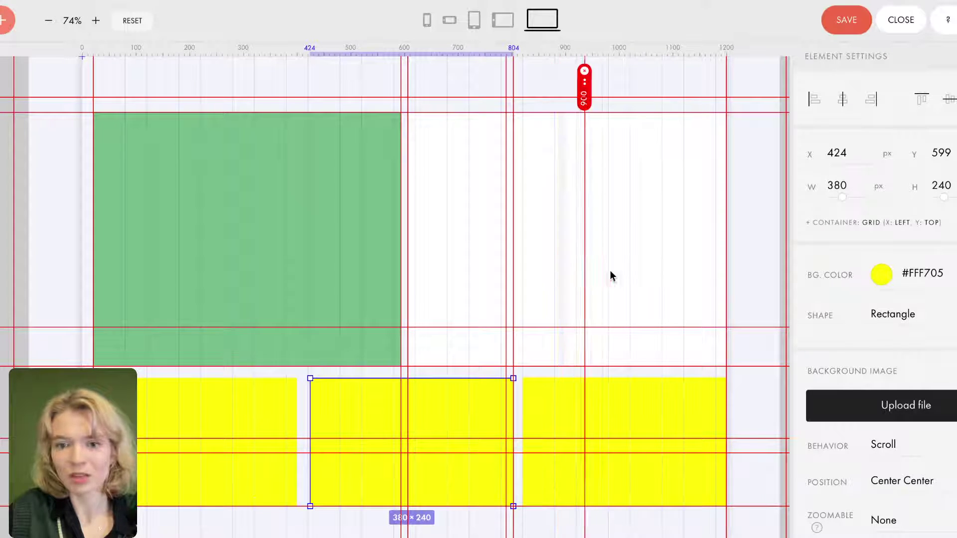
left_click_drag(513, 265, 847, 259)
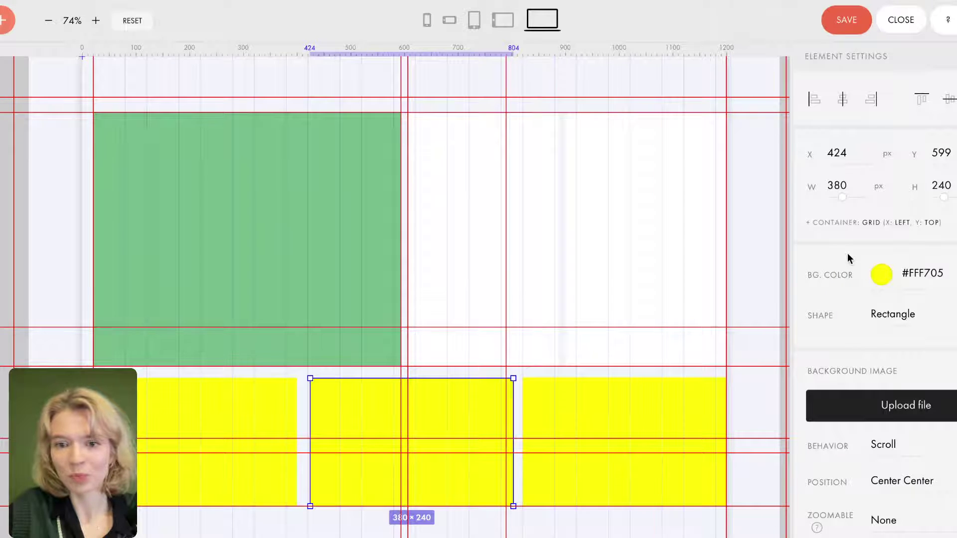
left_click_drag(507, 262, 801, 254)
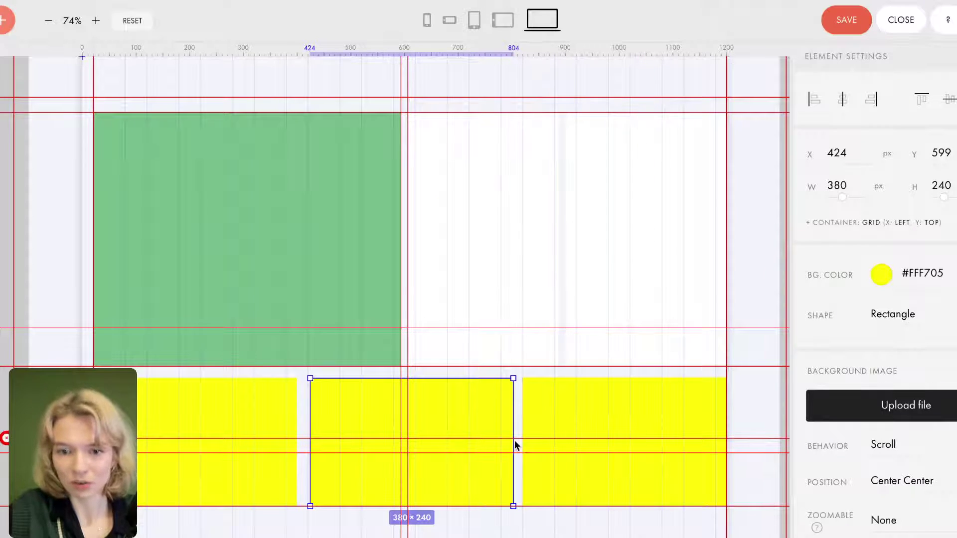
left_click_drag(406, 410, 800, 384)
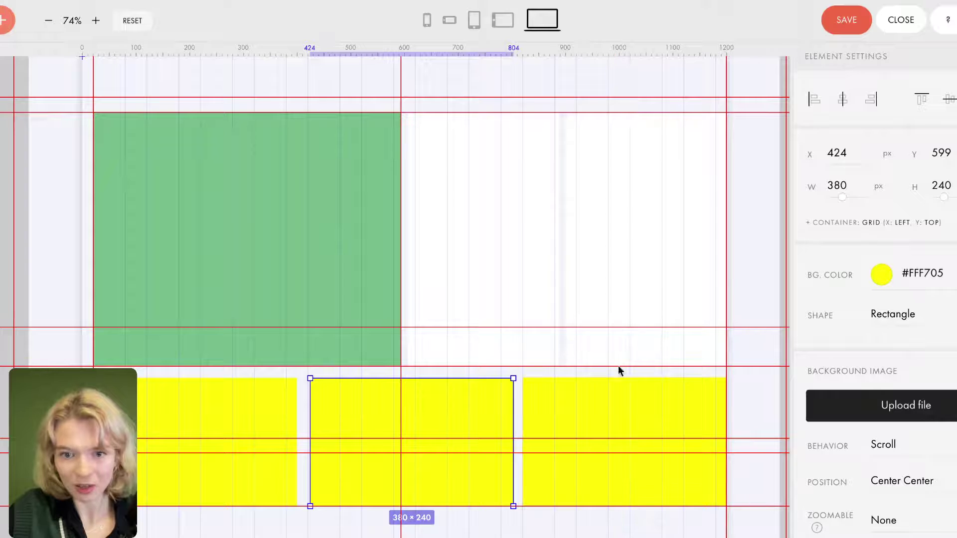
left_click_drag(398, 372, 834, 373)
left_click_drag(400, 371, 778, 375)
left_click_drag(400, 414, 803, 388)
left_click(658, 387)
left_click(454, 407)
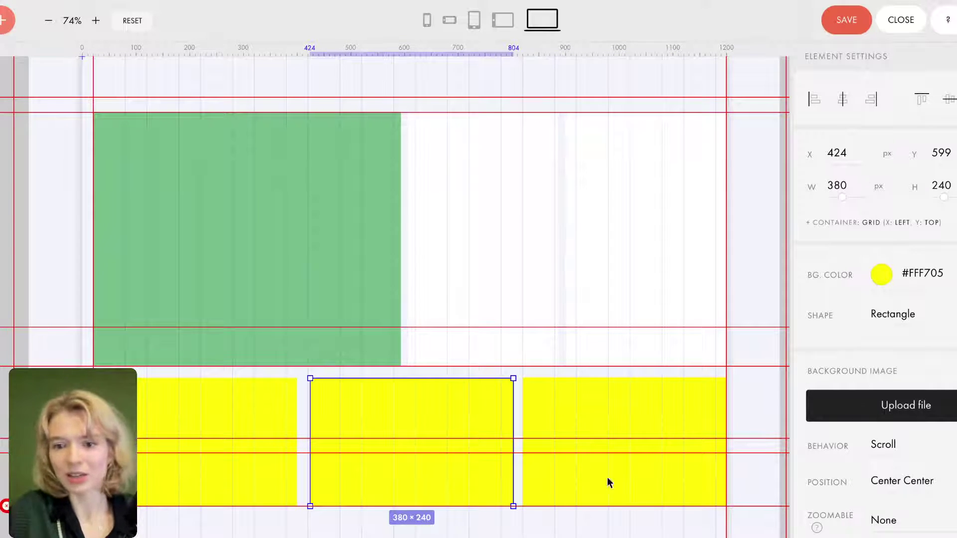
Copy the 15+ card's fill colour from Figma and set the middle yellow card's background in Tilda to #77BD8B.
left_click(608, 407)
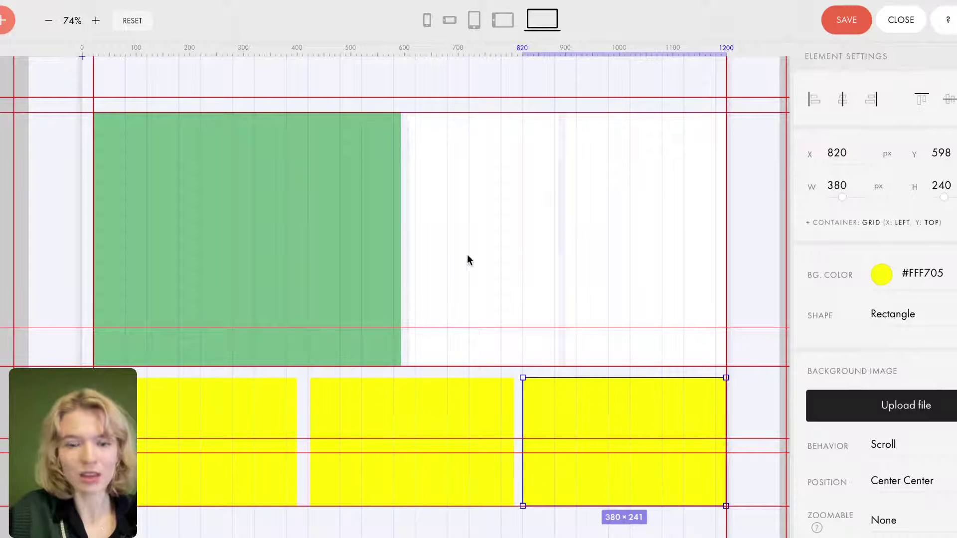
scroll(468, 459, "down", 1)
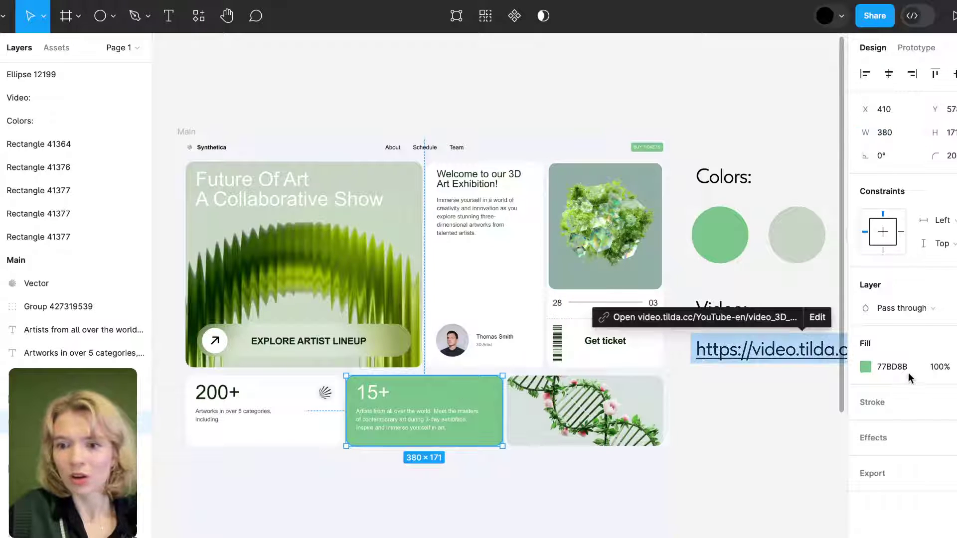
left_click(908, 373)
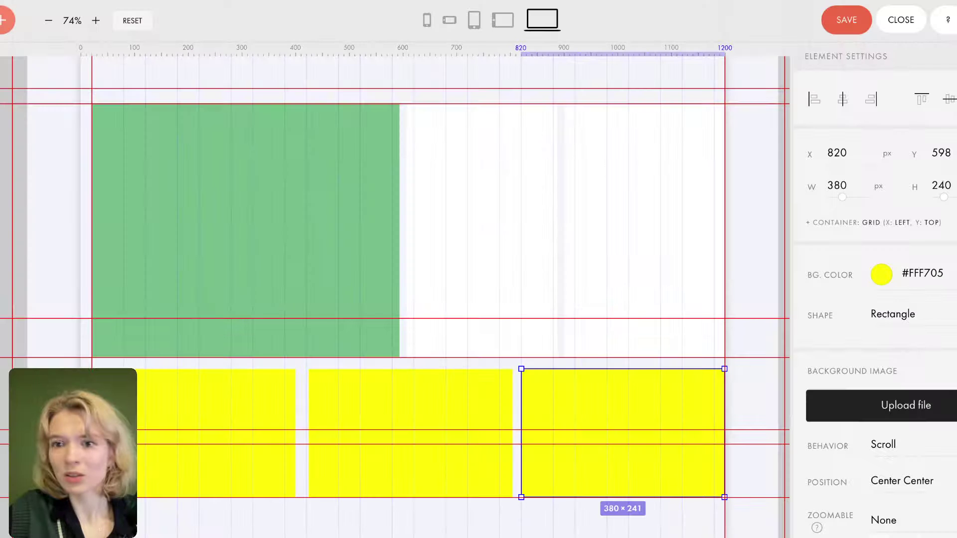
left_click(937, 273)
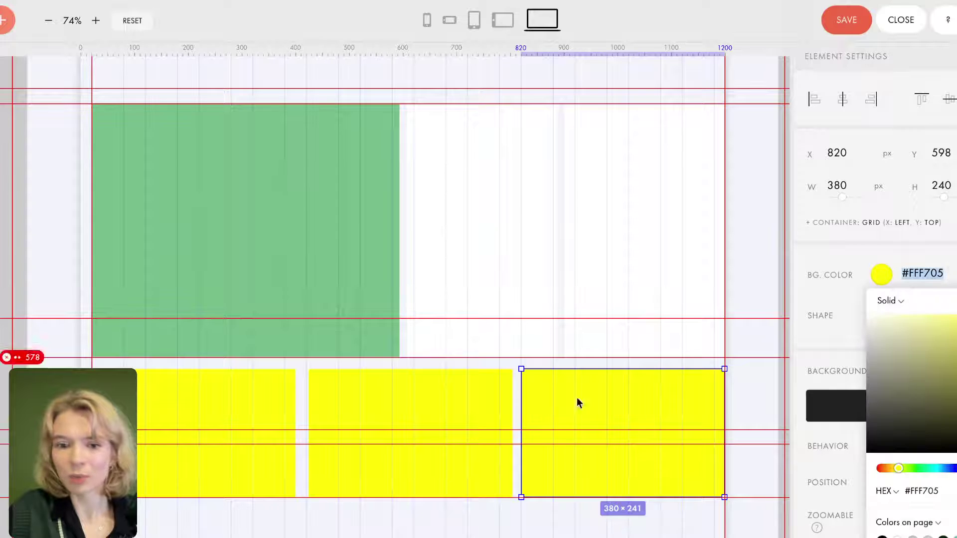
left_click(470, 425)
left_click(921, 277)
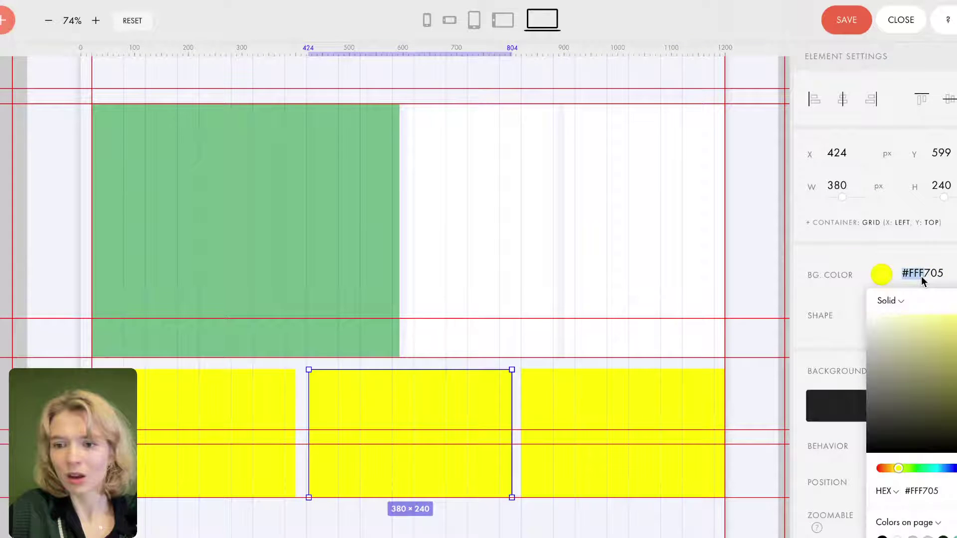
type("#77BD8B")
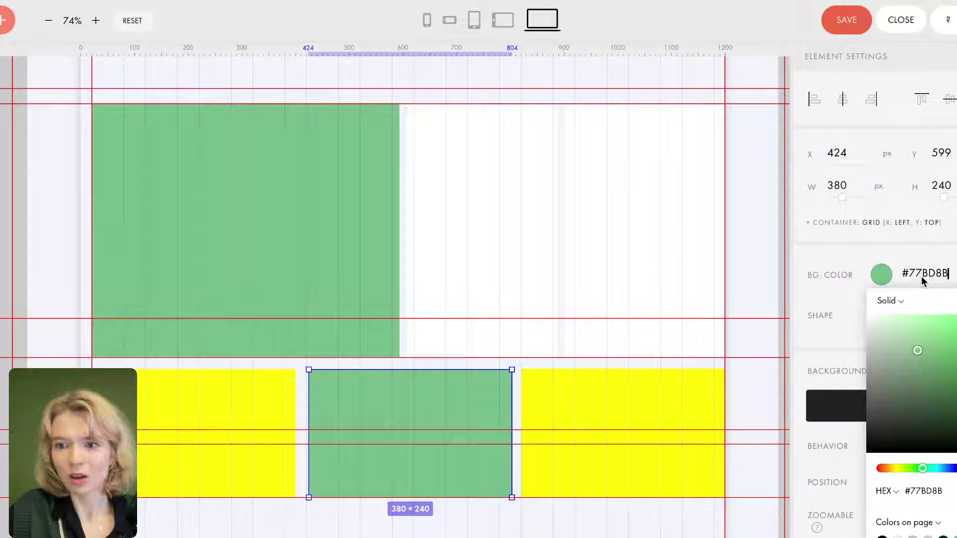
Set the background colour of the first yellow card in the lower row to #FFFFFF.
left_click(634, 368)
left_click(252, 419)
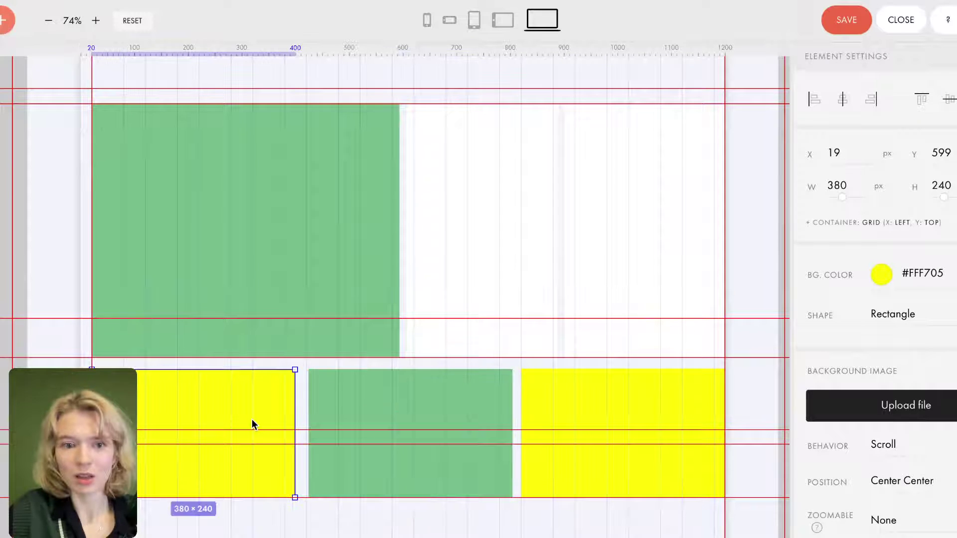
left_click(882, 276)
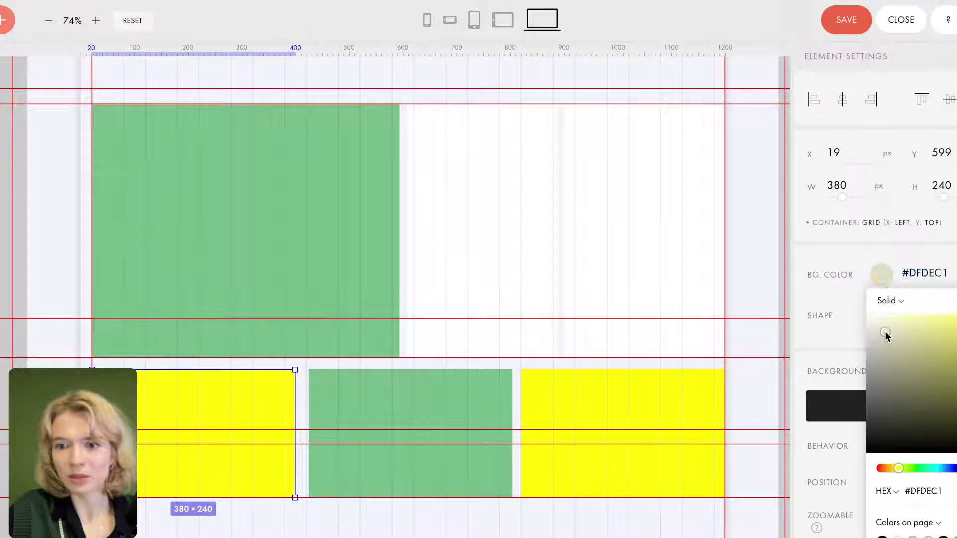
left_click_drag(884, 331, 841, 288)
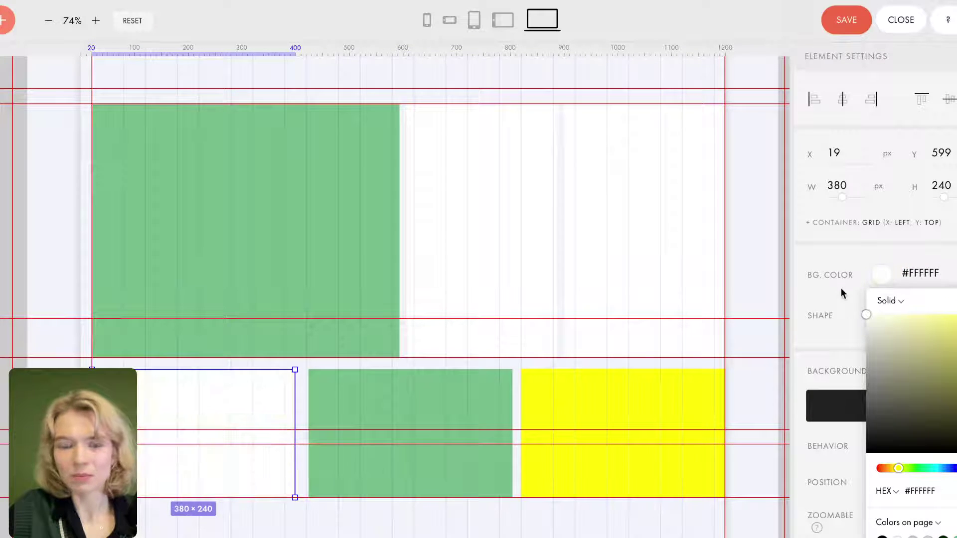
left_click(337, 529)
Recolour the remaining yellow card in the lower row to the pale green #DEF7E5.
scroll(333, 417, "up", 2)
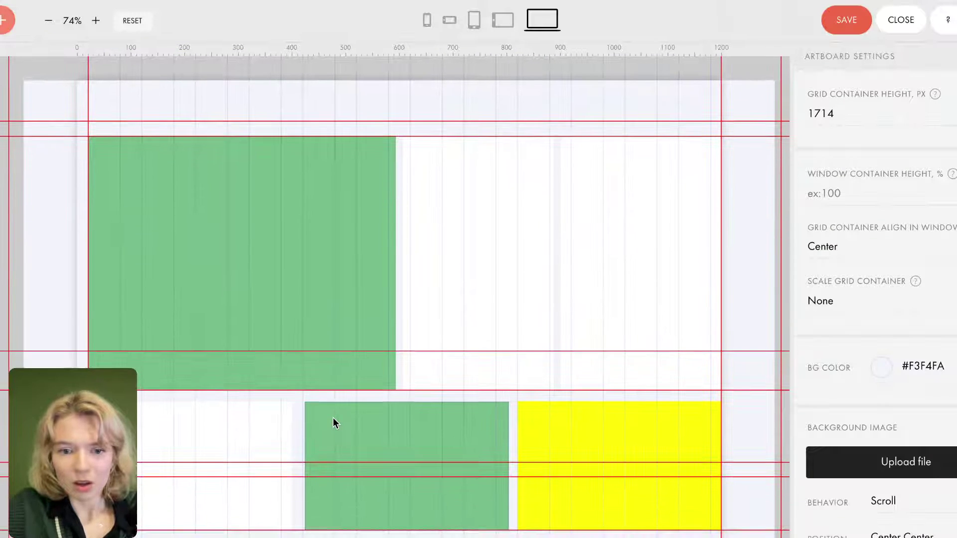
left_click(593, 407)
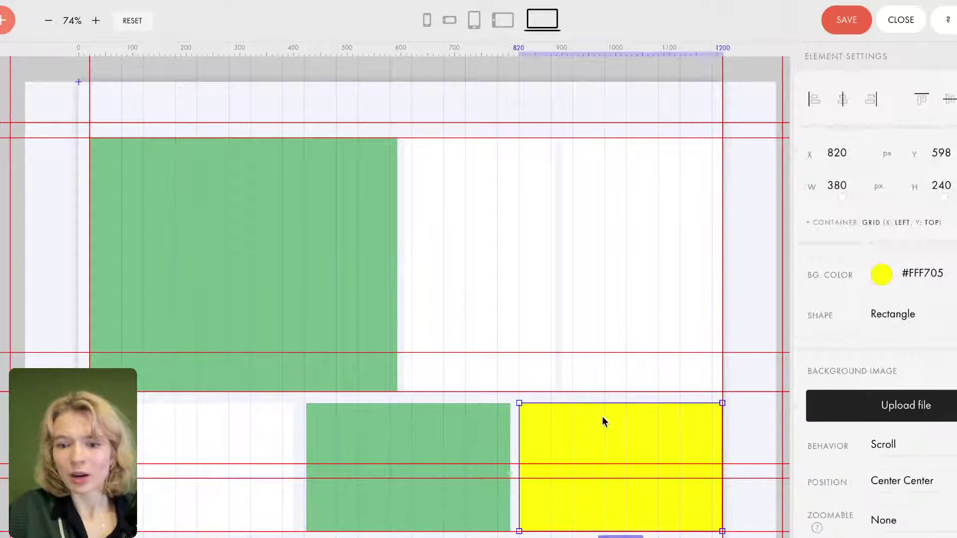
left_click(932, 274)
type("#77BD8B")
left_click_drag(893, 329, 880, 319)
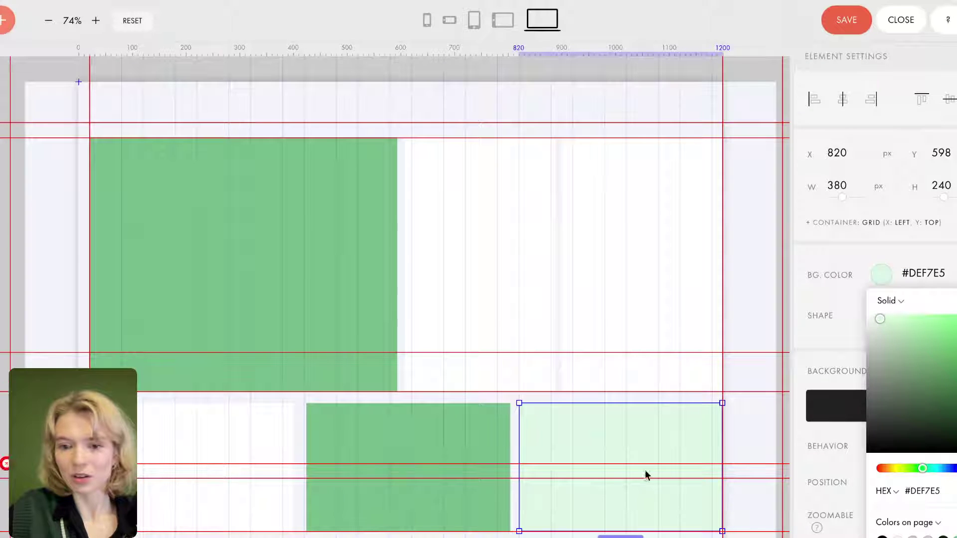
left_click(755, 321)
Clear the horizontal guides that cross the lower row of cards by moving them off the artboard.
left_click_drag(502, 466, 528, 64)
scroll(516, 482, "down", 4)
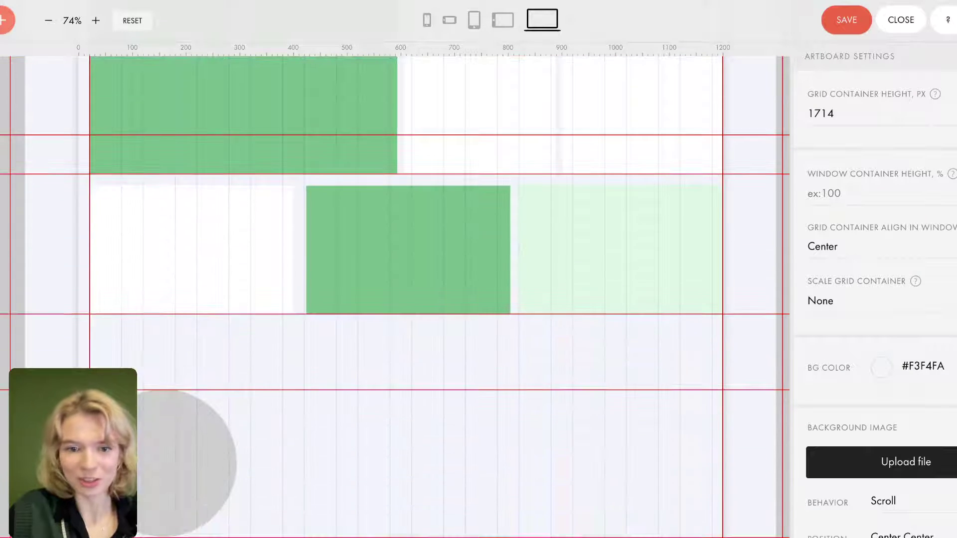
scroll(451, 274, "up", 4)
scroll(450, 274, "up", 1)
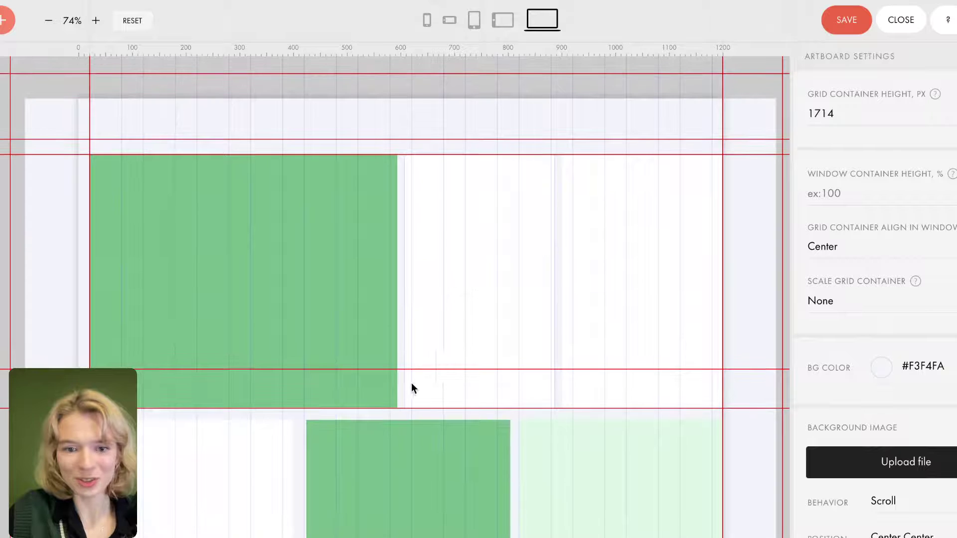
Shift the middle green card to X 421 and clear the horizontal guide crossing the lower part of the large green card.
left_click_drag(397, 463, 396, 467)
scroll(404, 374, "up", 5)
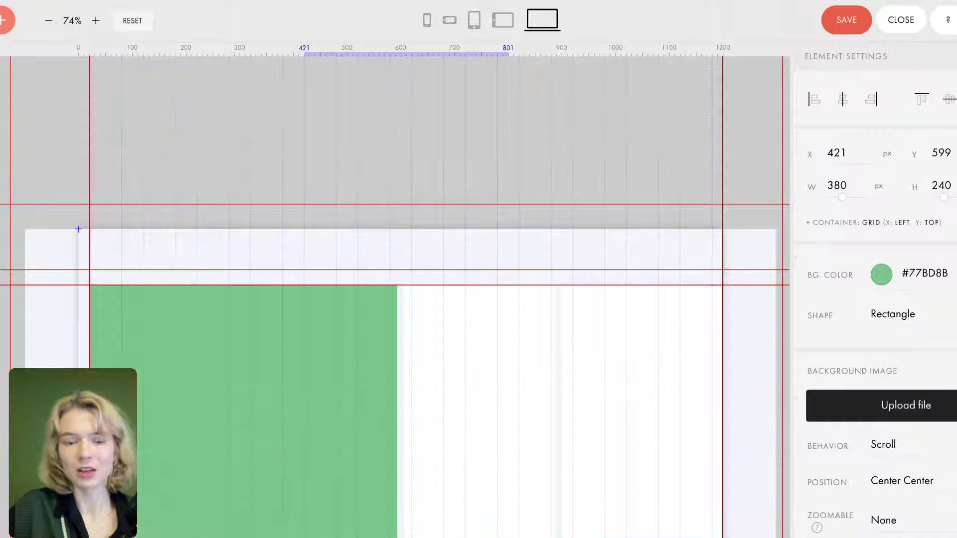
scroll(438, 385, "down", 4)
scroll(438, 383, "down", 3)
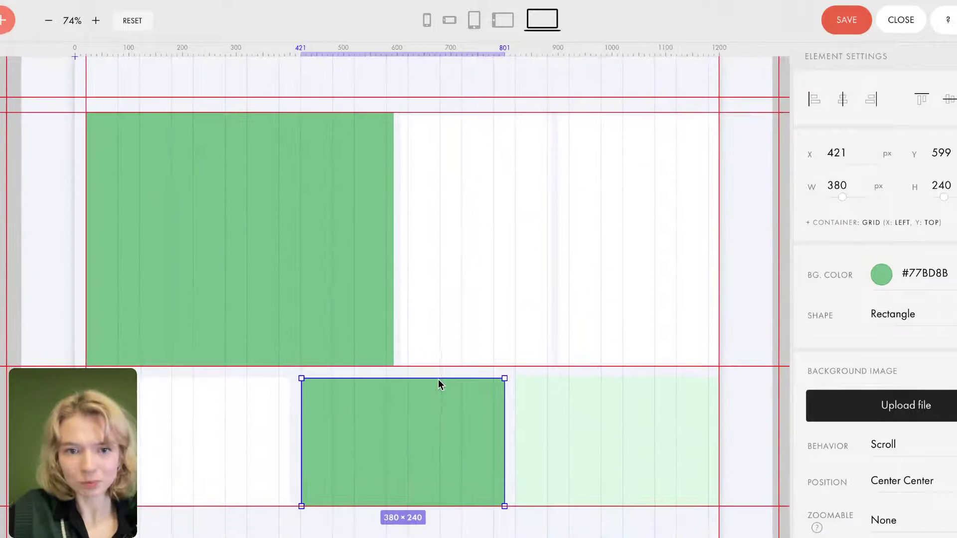
scroll(473, 299, "up", 2)
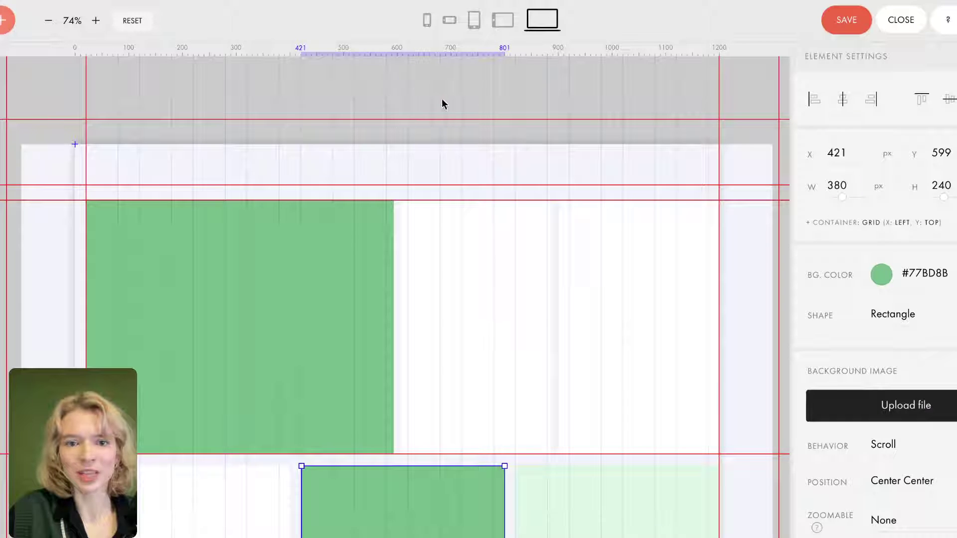
scroll(458, 234, "down", 1)
mouse_move(475, 165)
left_click_drag(475, 165, 477, 106)
scroll(469, 314, "down", 1)
mouse_move(454, 75)
left_click_drag(454, 75, 455, 124)
scroll(469, 376, "down", 2)
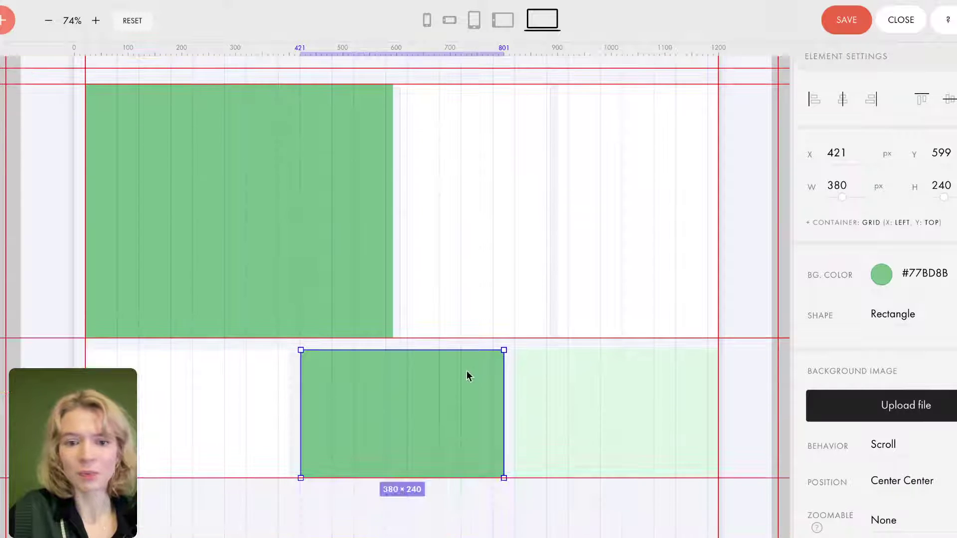
key("Escape")
Check the card corners in the Figma design and set the middle green card's border radius in Tilda to 30.
left_click(294, 241)
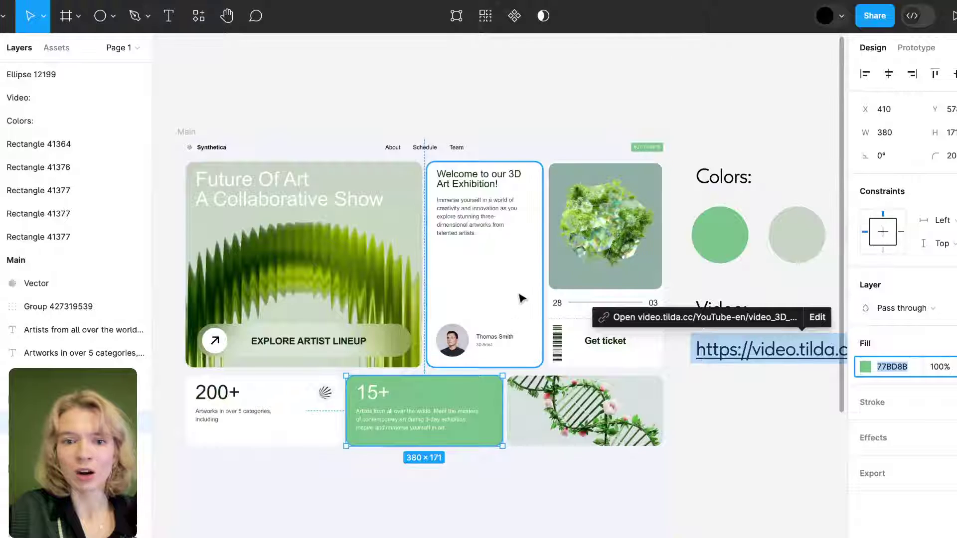
scroll(516, 312, "down", 2)
scroll(400, 360, "up", 3)
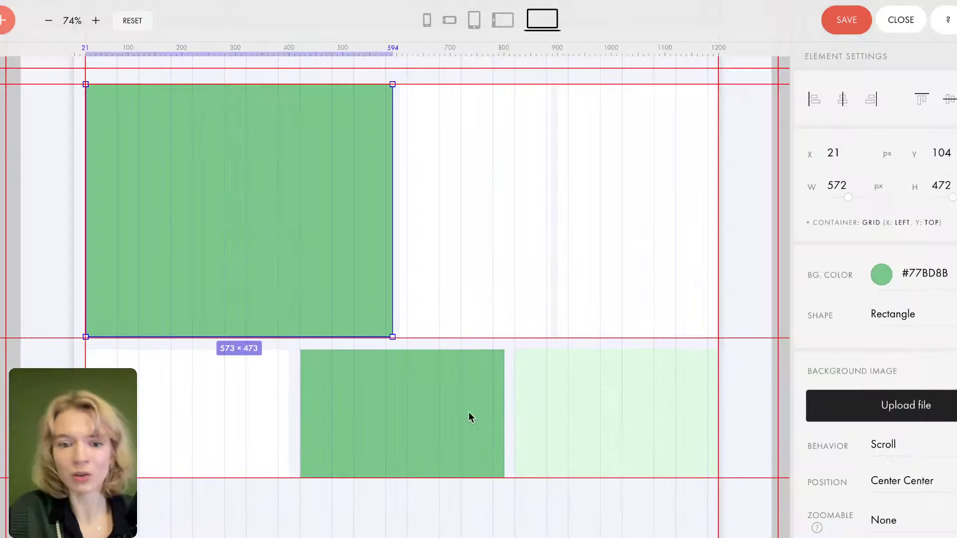
left_click(468, 413)
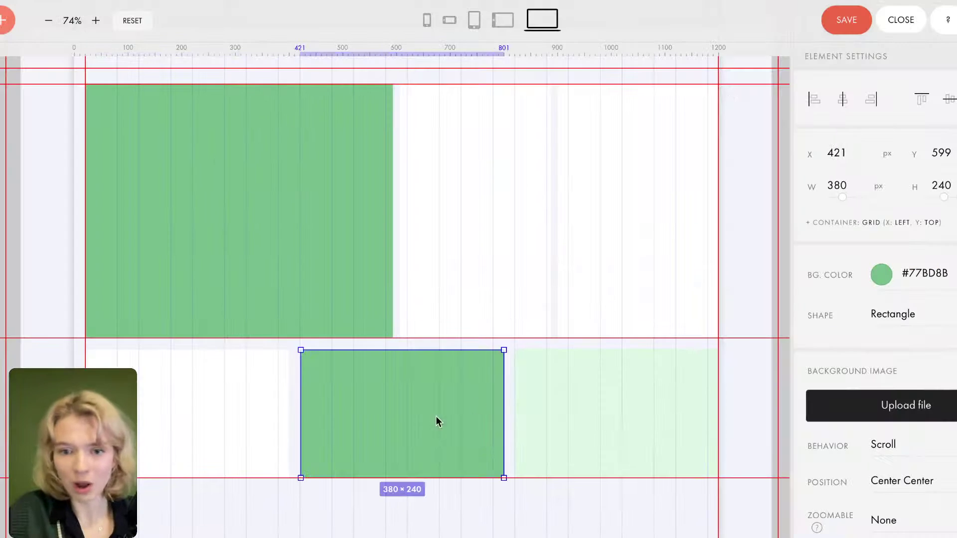
scroll(879, 460, "down", 3)
scroll(881, 463, "down", 6)
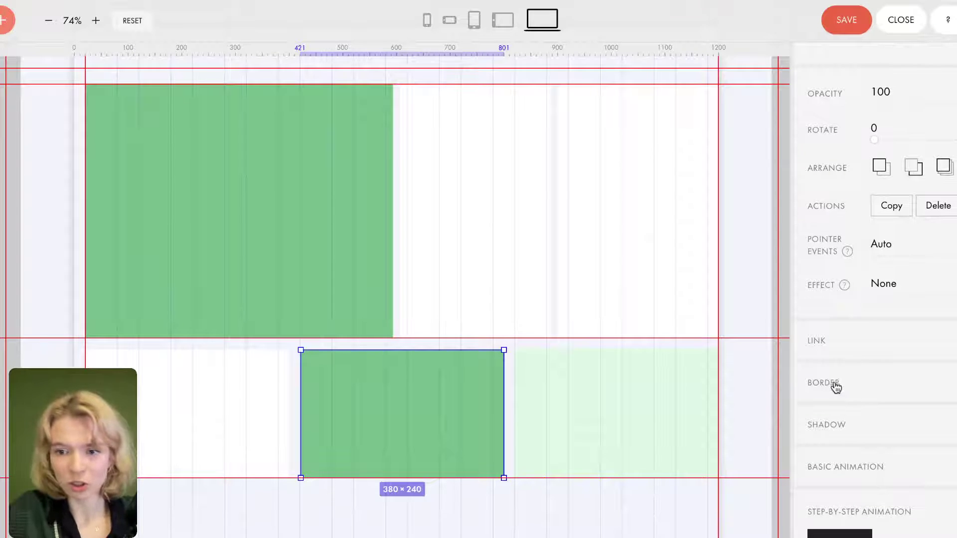
left_click(835, 383)
scroll(855, 461, "down", 1)
scroll(857, 462, "down", 1)
left_click(877, 432)
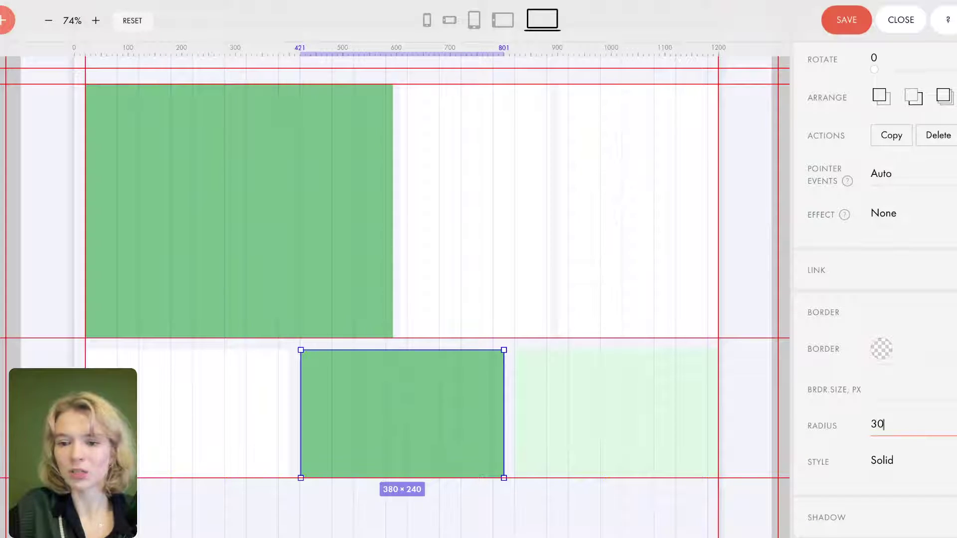
Set the pale green card's border radius to 30, leaving its border size empty.
left_click(665, 379)
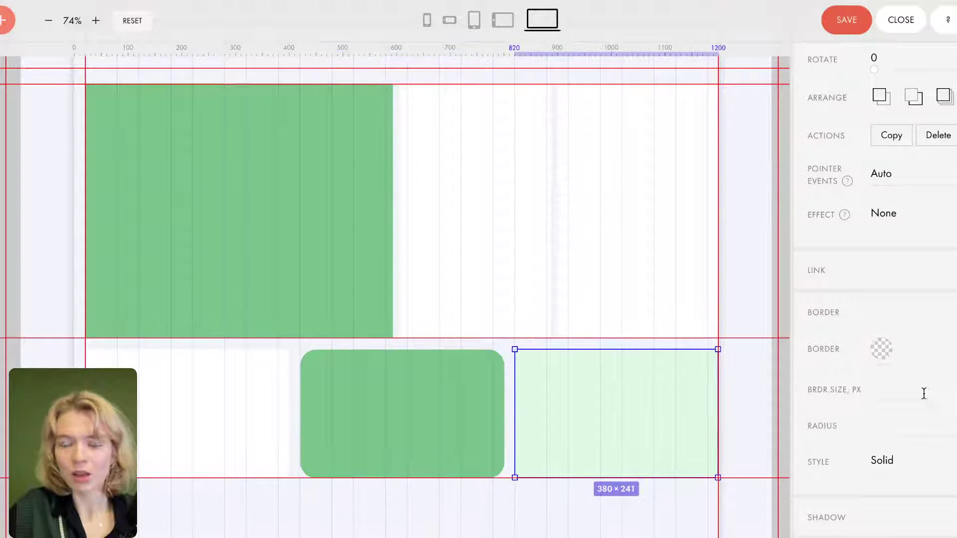
left_click(896, 395)
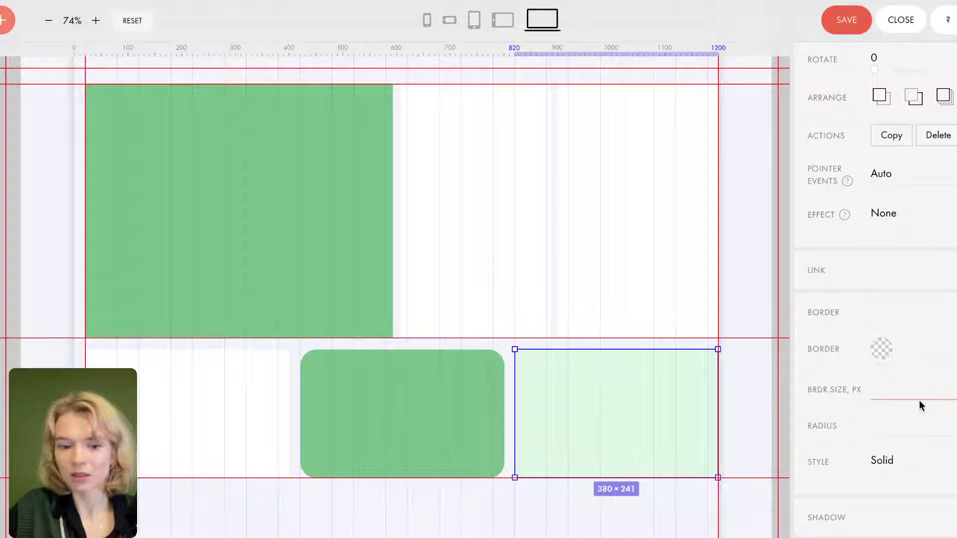
type("30")
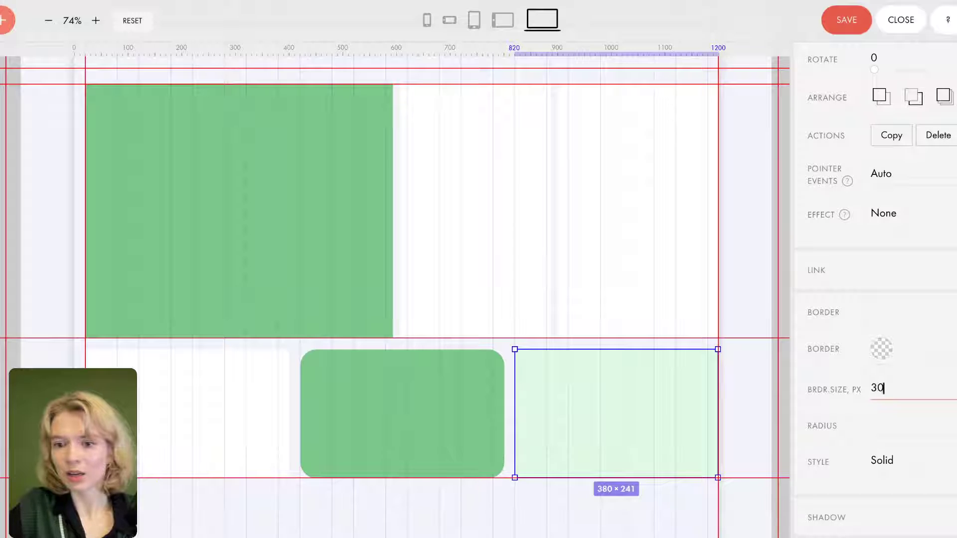
key("BackSpace")
left_click(902, 425)
type("30")
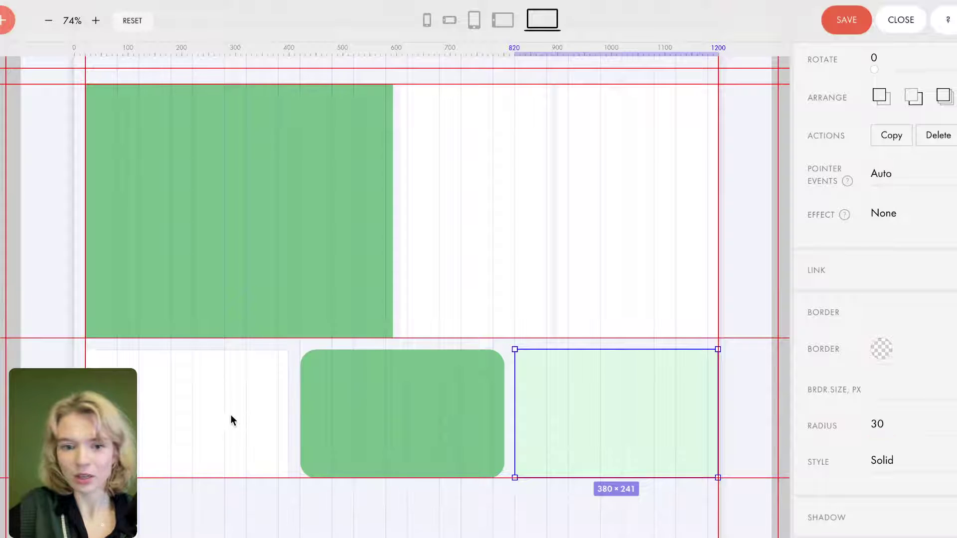
Set the border radius of the white card in the lower row to 30, with no border size.
left_click(227, 411)
left_click(895, 392)
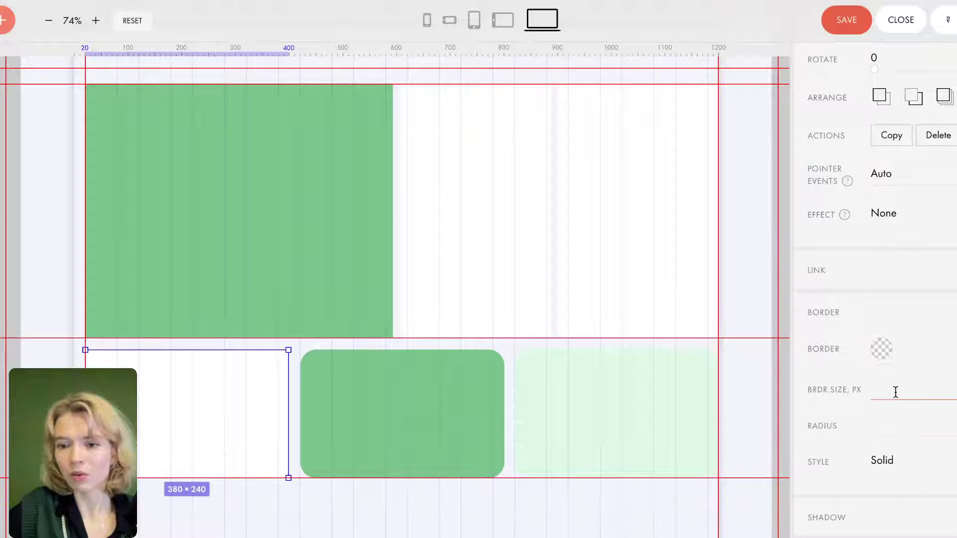
left_click(915, 425)
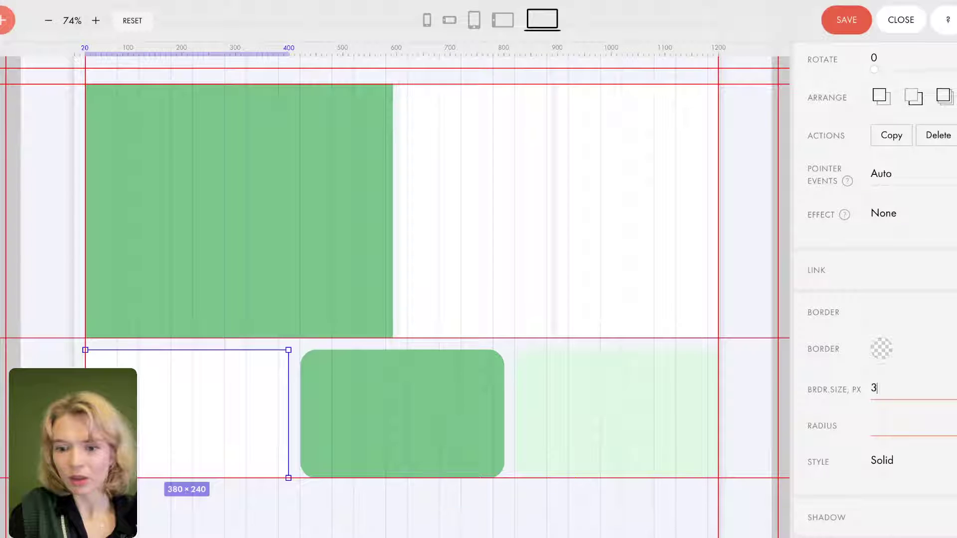
key("BackSpace")
left_click(908, 424)
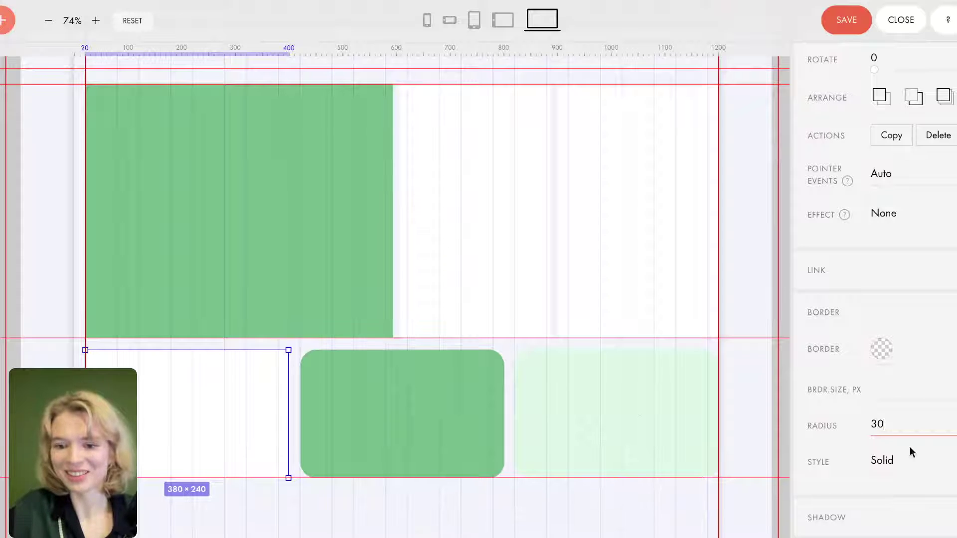
Give the large green card and the two tall white cards in the upper row a border radius of 30.
left_click(339, 269)
left_click(892, 425)
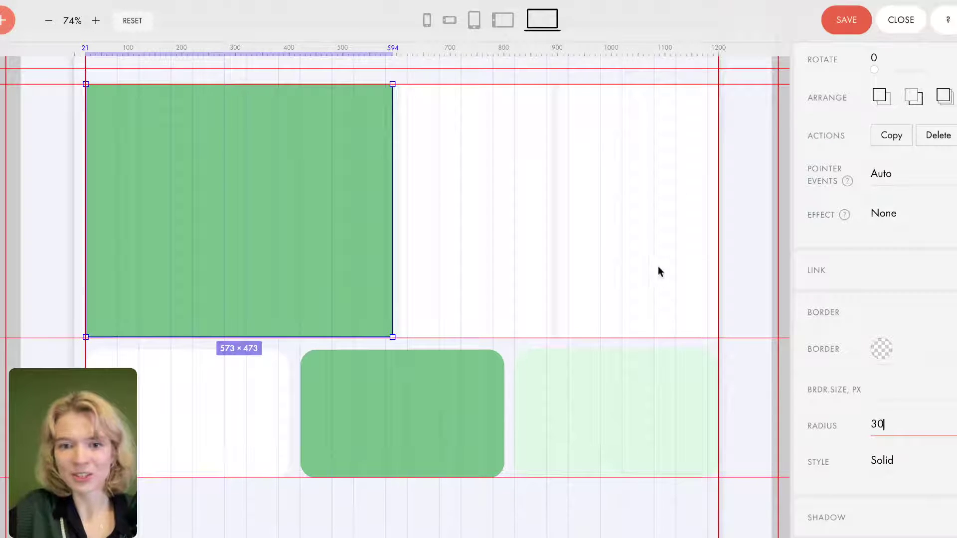
left_click(516, 211)
type("30")
left_click(664, 222)
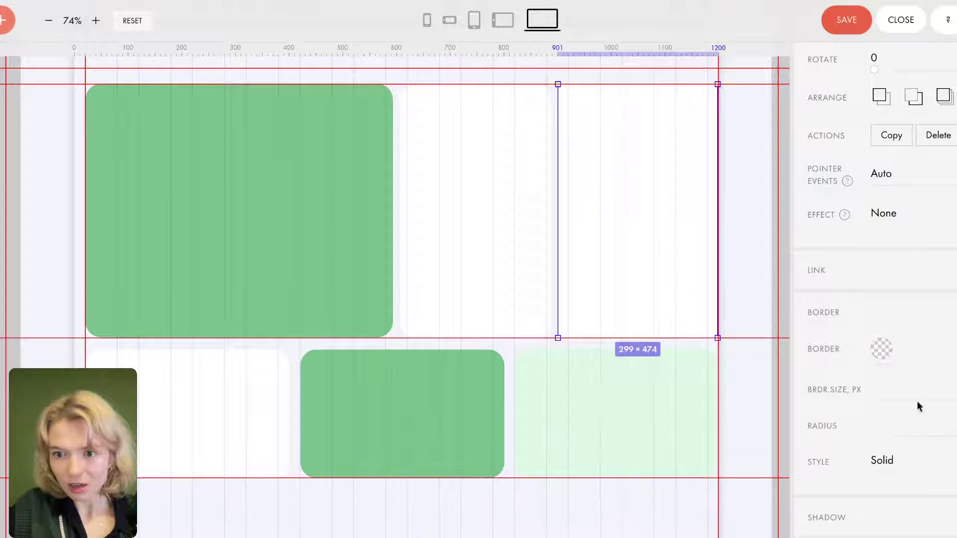
left_click(894, 419)
type("30")
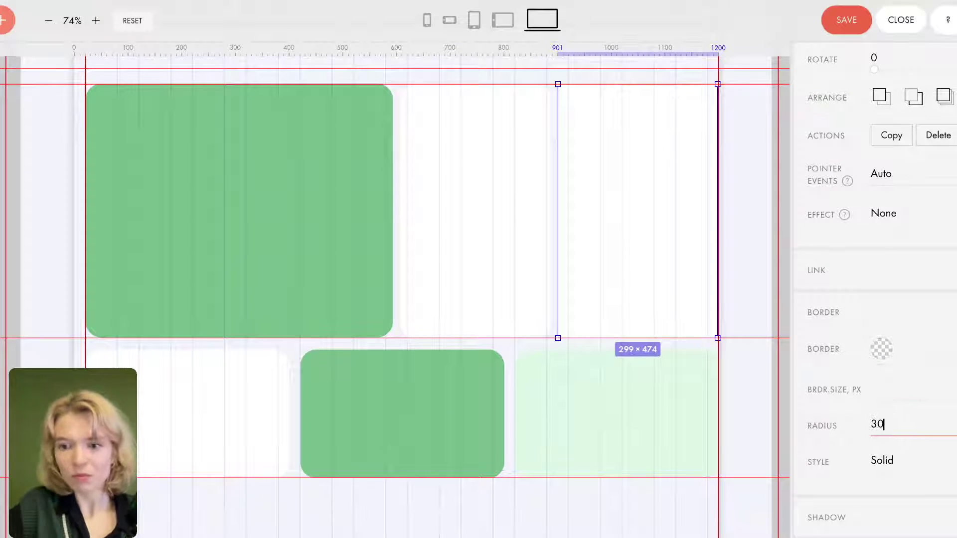
left_click(645, 426)
left_click(482, 182)
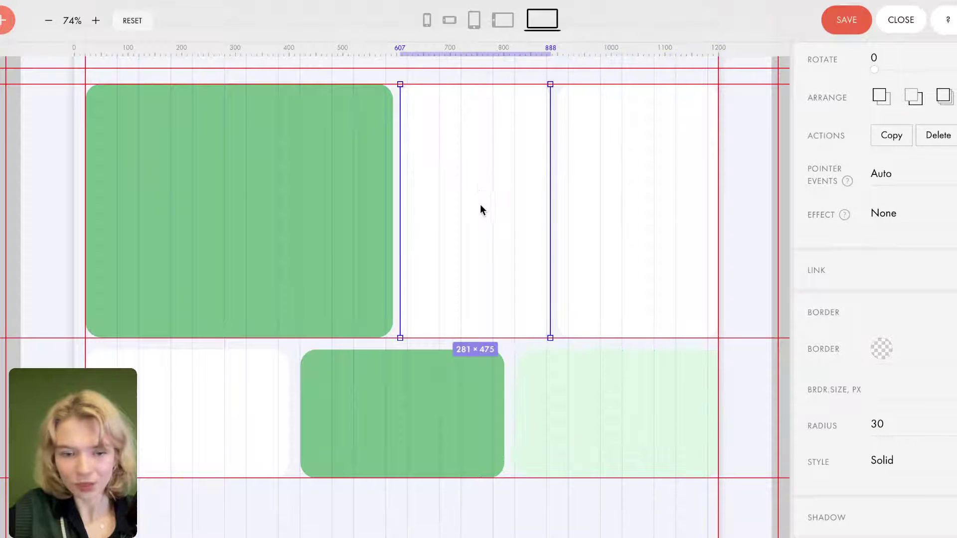
scroll(482, 222, "up", 3)
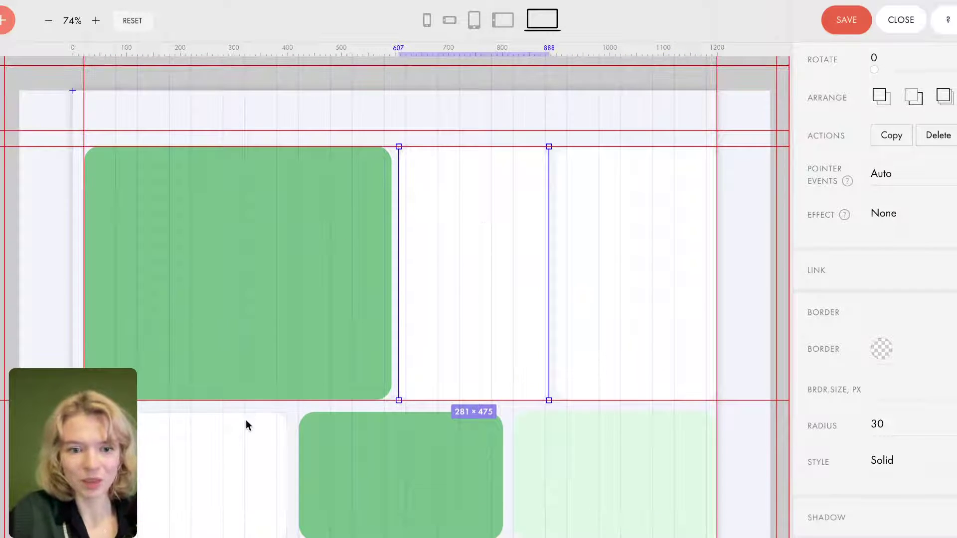
left_click(55, 224)
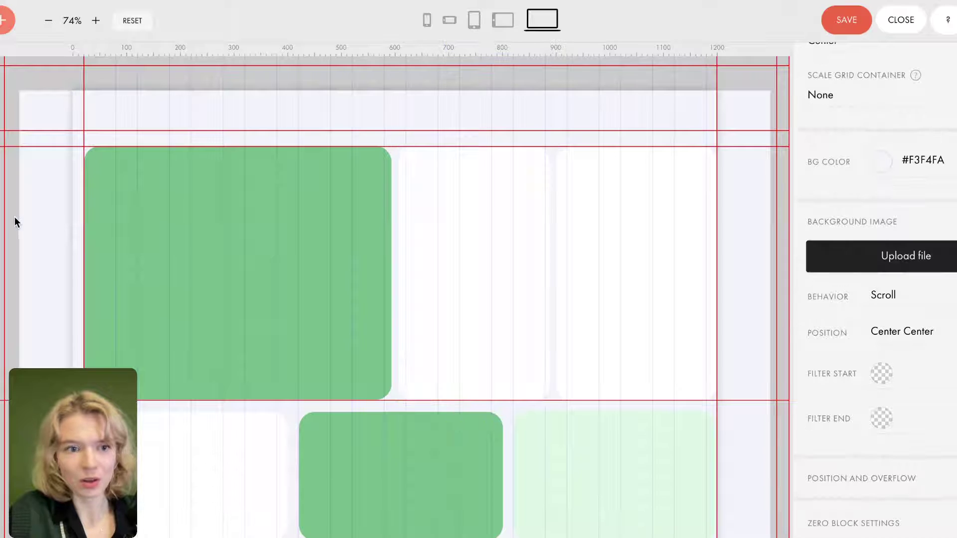
Move the vertical guide beside the artboard farther outward and remove the horizontal guide above the artboard.
left_click_drag(2, 214, 18, 215)
left_click_drag(362, 70, 363, 39)
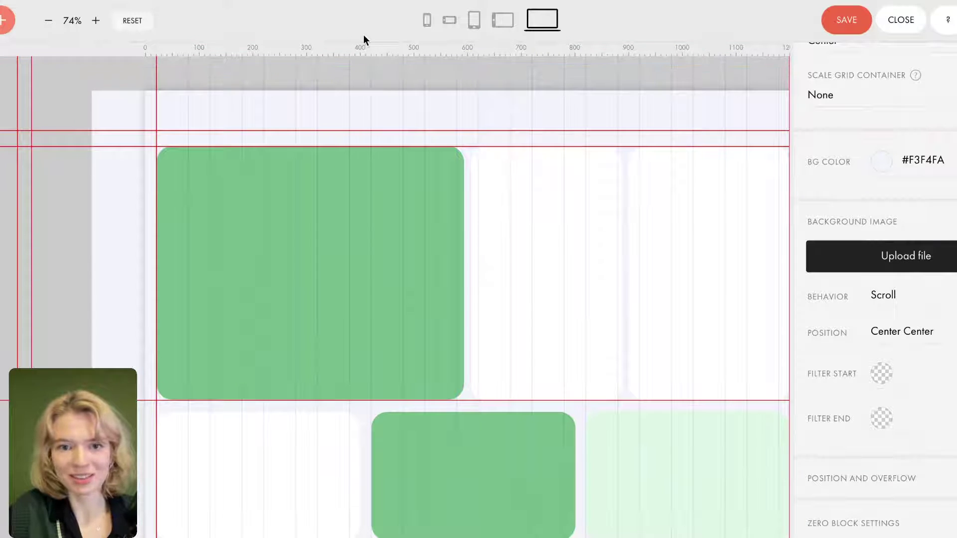
scroll(462, 314, "right", 4)
scroll(462, 314, "down", 1)
scroll(462, 312, "left", 1)
Switch to the Figma design and copy the fill colour C6D3C4 from the muted green circle among the colour swatches.
scroll(462, 312, "down", 1)
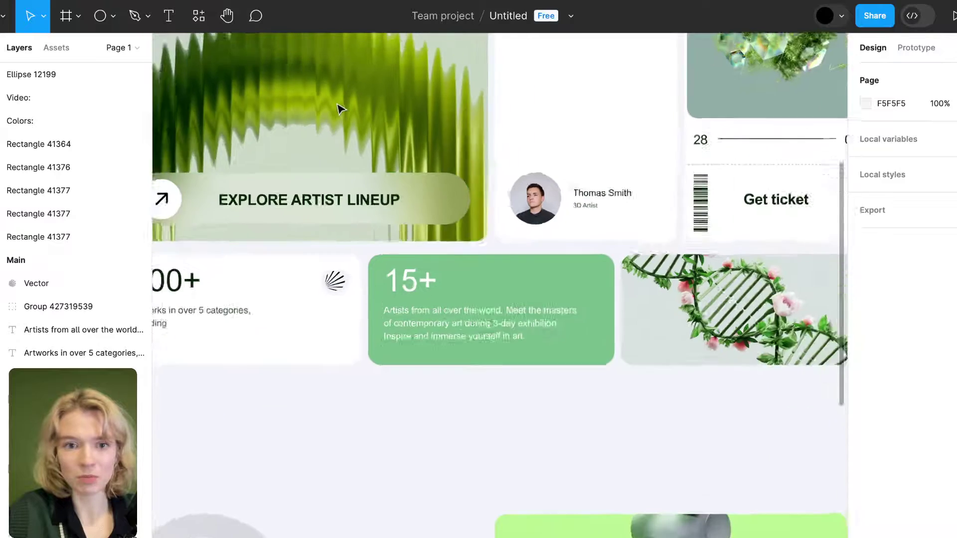
scroll(338, 108, "down", 5)
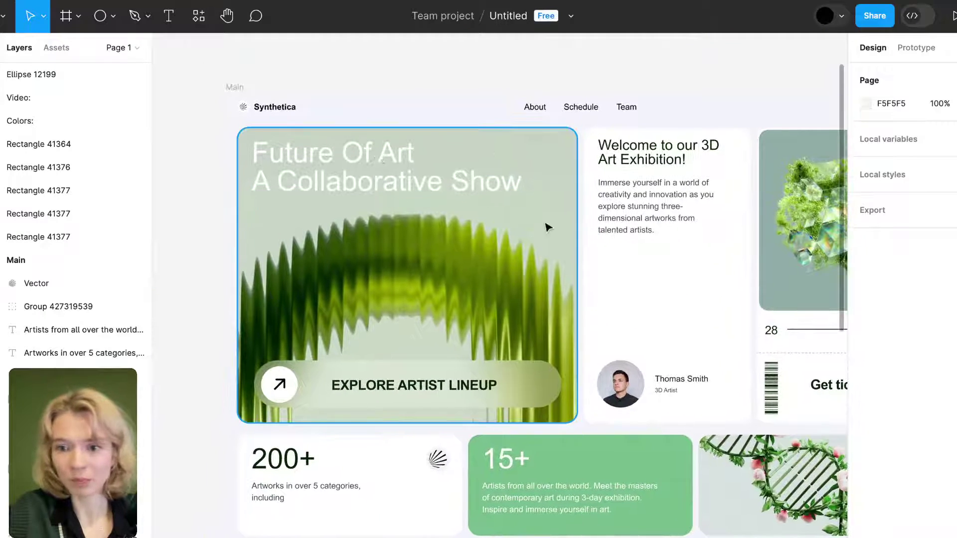
left_click(444, 151)
scroll(679, 218, "right", 8)
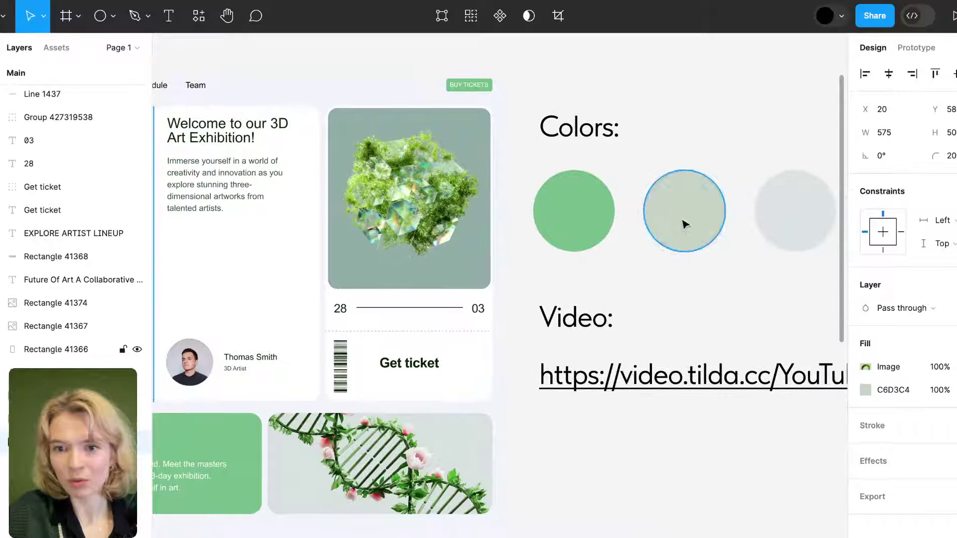
left_click(684, 222)
left_click(914, 280)
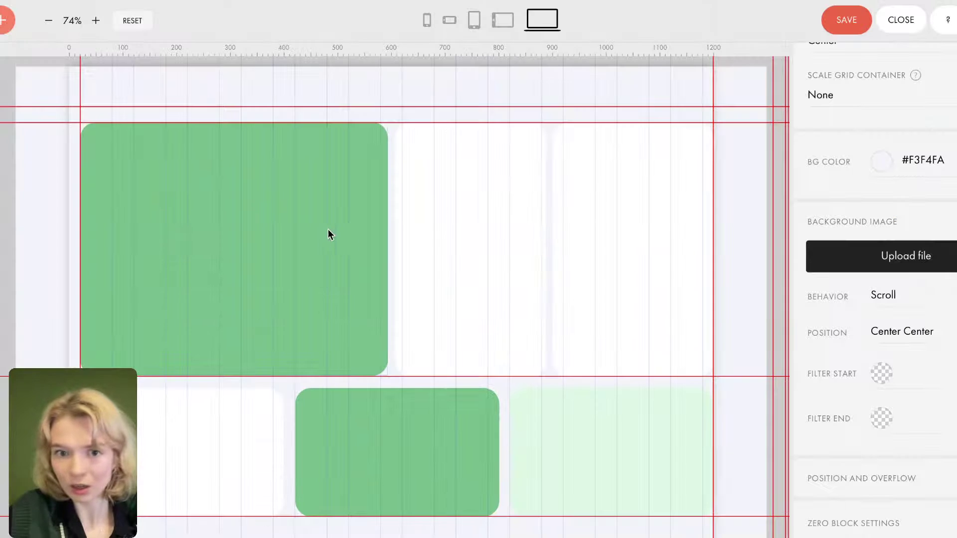
Back in Tilda, set the large green card's background colour to #C6D3C4.
left_click(329, 232)
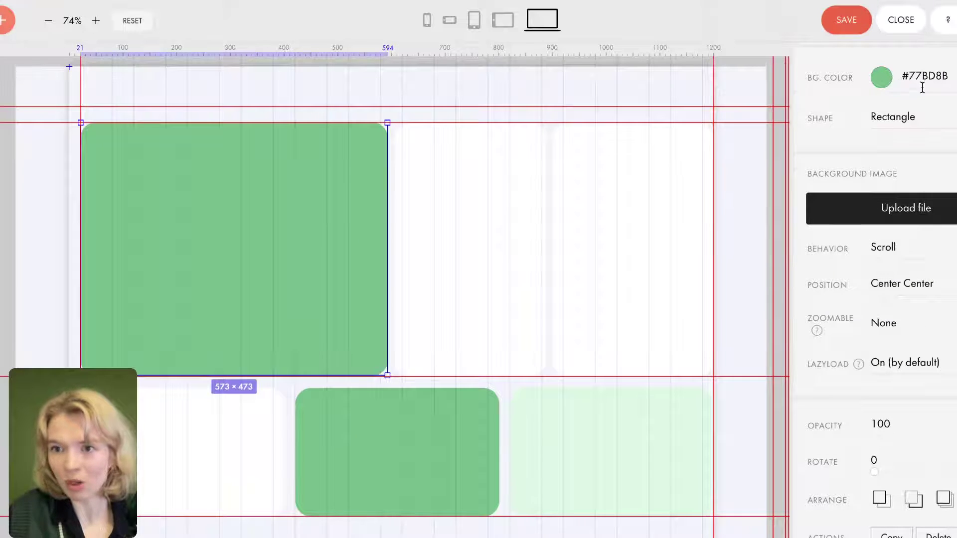
left_click(931, 74)
type("#C6D3C4")
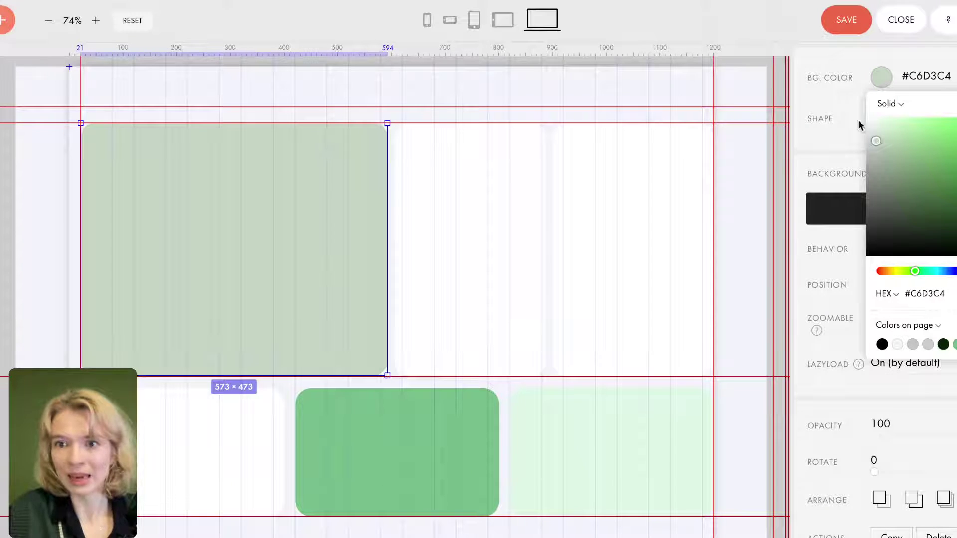
left_click(753, 168)
left_click(169, 202)
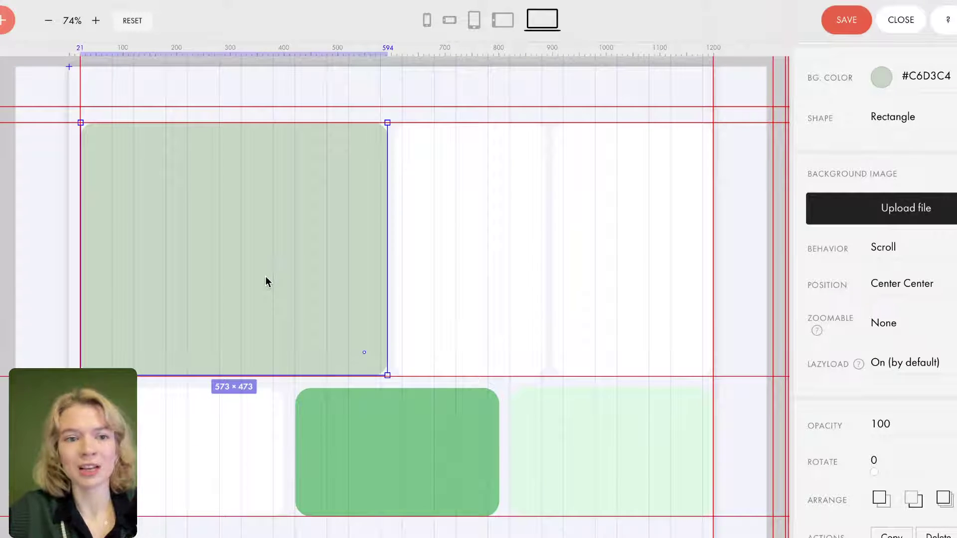
left_click(2, 23)
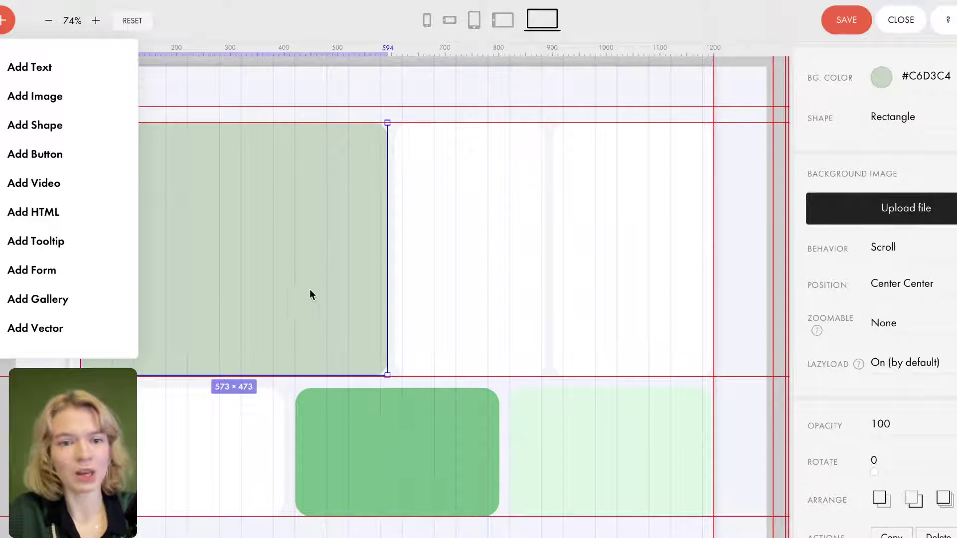
left_click(440, 199)
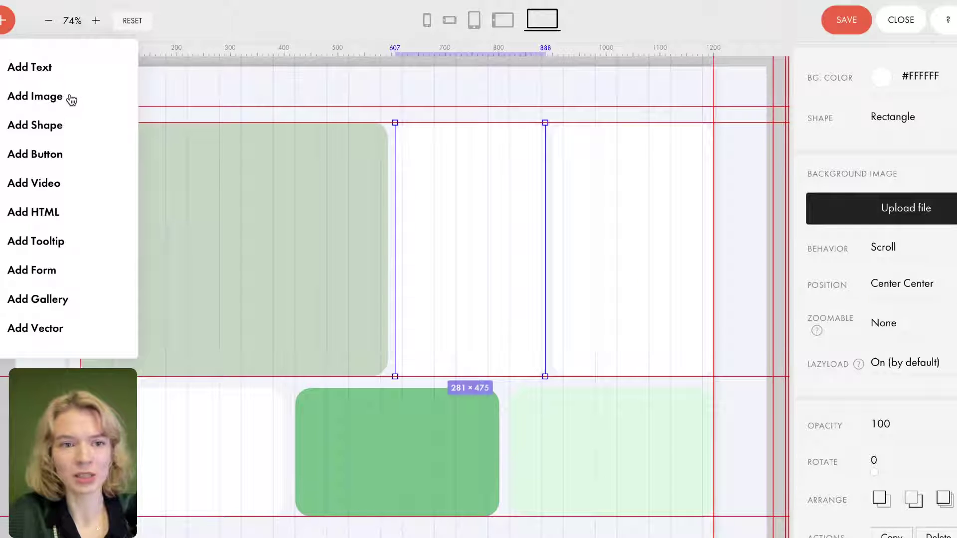
left_click(200, 281)
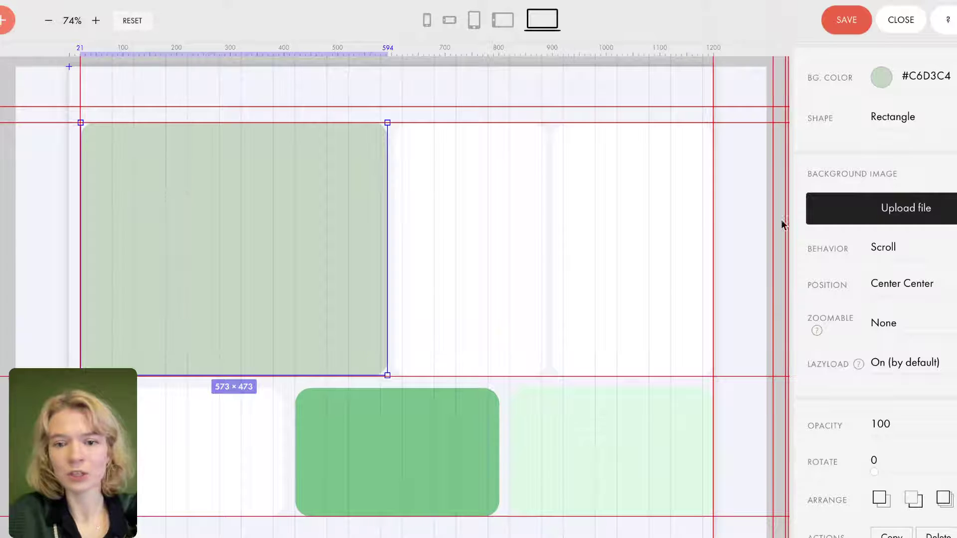
Upload Rectangle 41364.png from the Bento folder as the large card's background image.
left_click(898, 209)
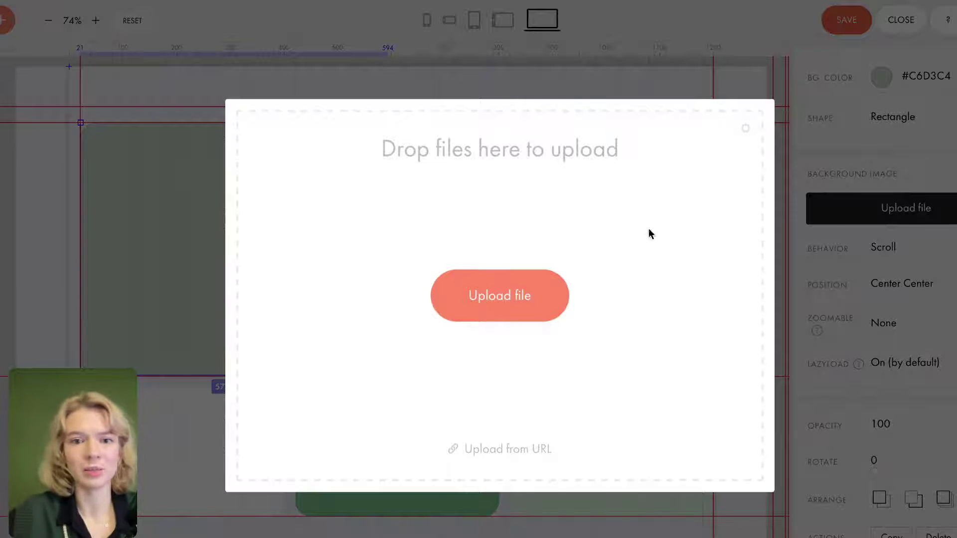
left_click(500, 298)
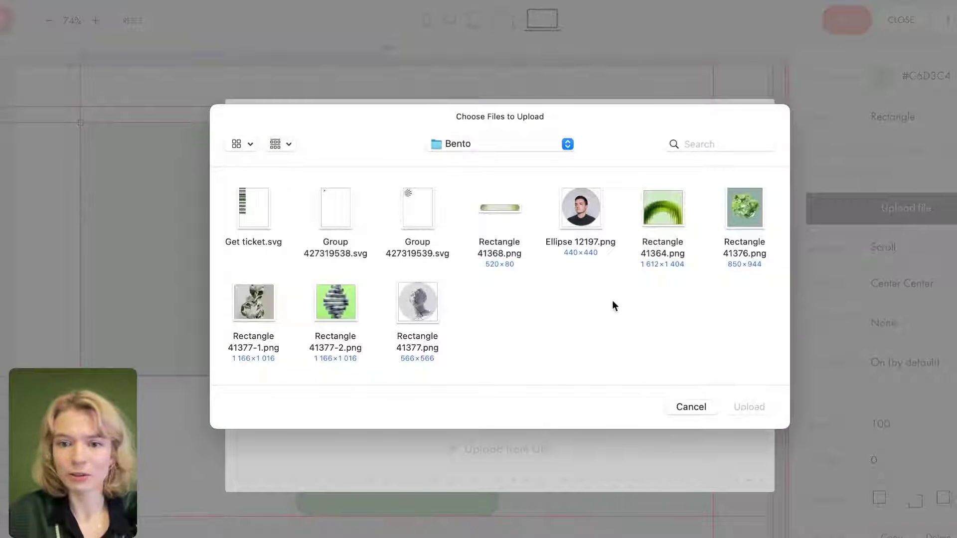
left_click(658, 218)
left_click(753, 406)
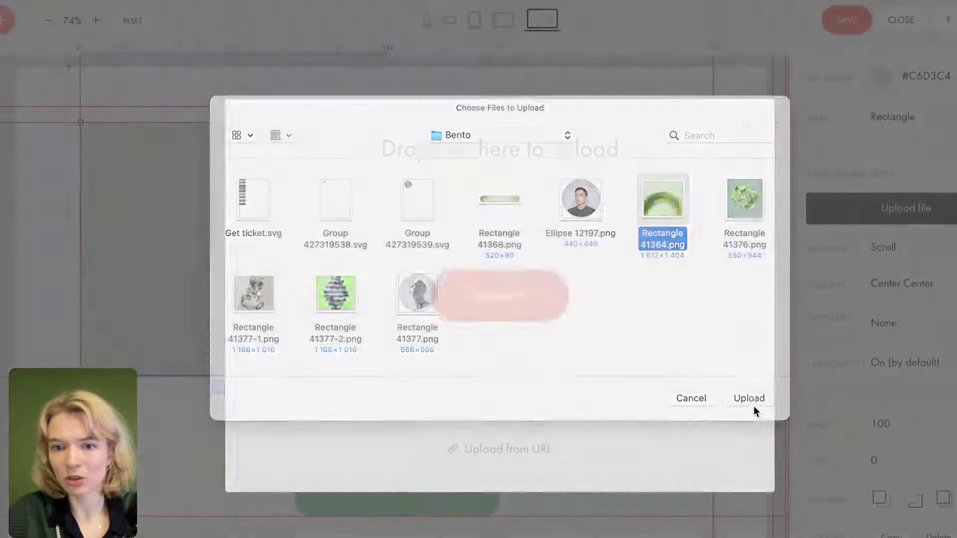
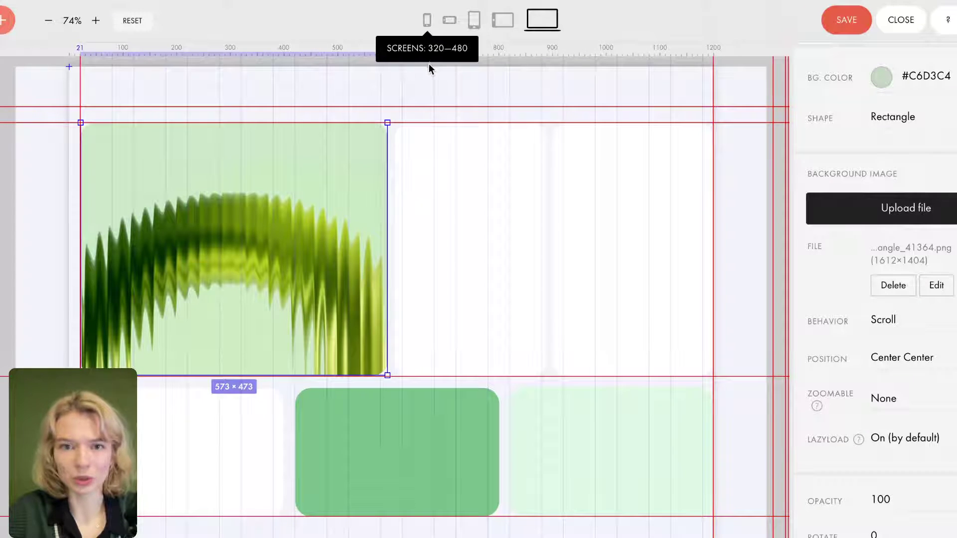
Examine the layout at each phone and tablet screen size, and return to the desktop version with nothing selected.
left_click(426, 24)
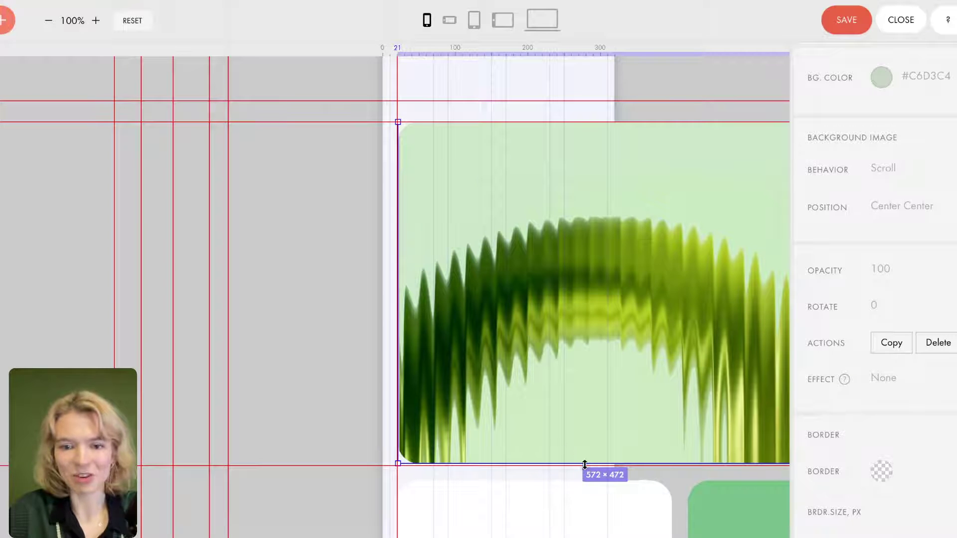
scroll(585, 472, "down", 4)
scroll(585, 473, "up", 4)
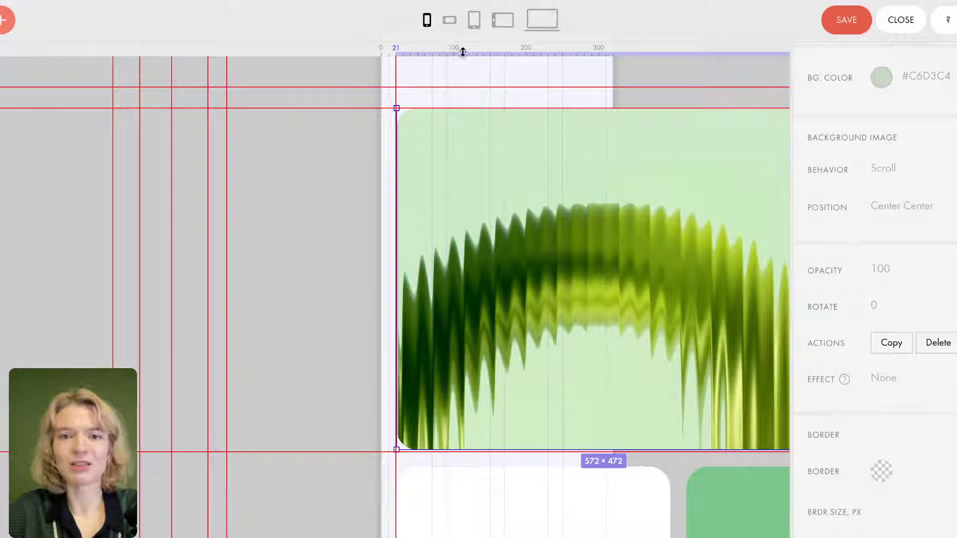
left_click(451, 21)
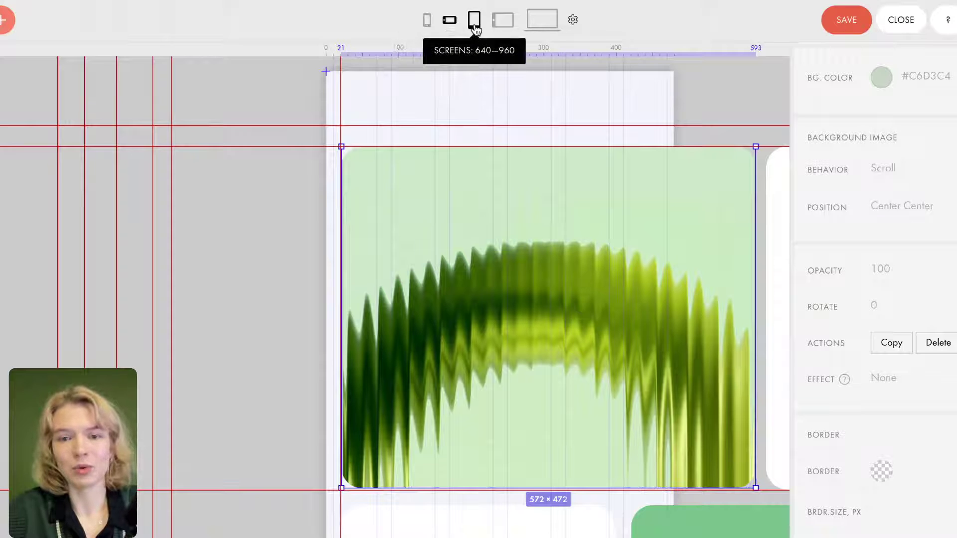
left_click(474, 20)
left_click(504, 21)
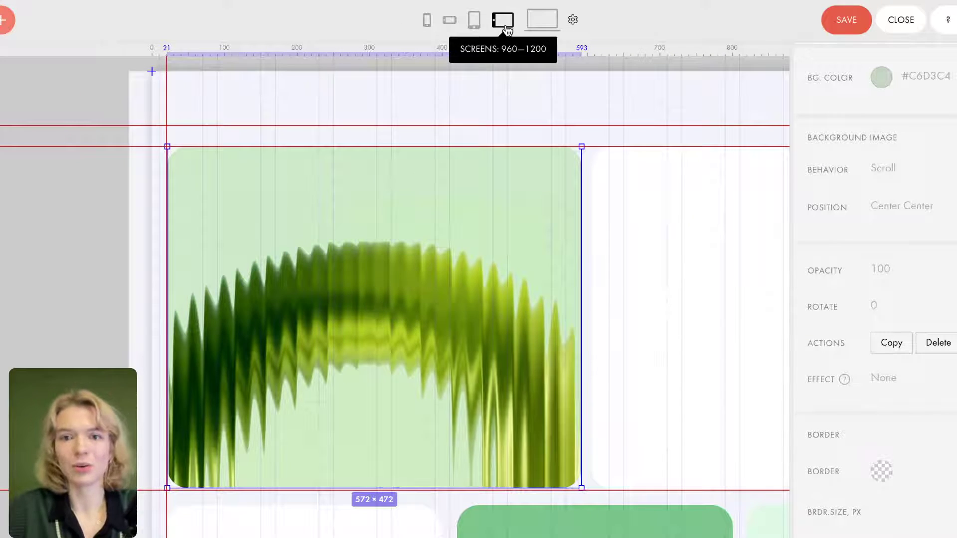
left_click(551, 27)
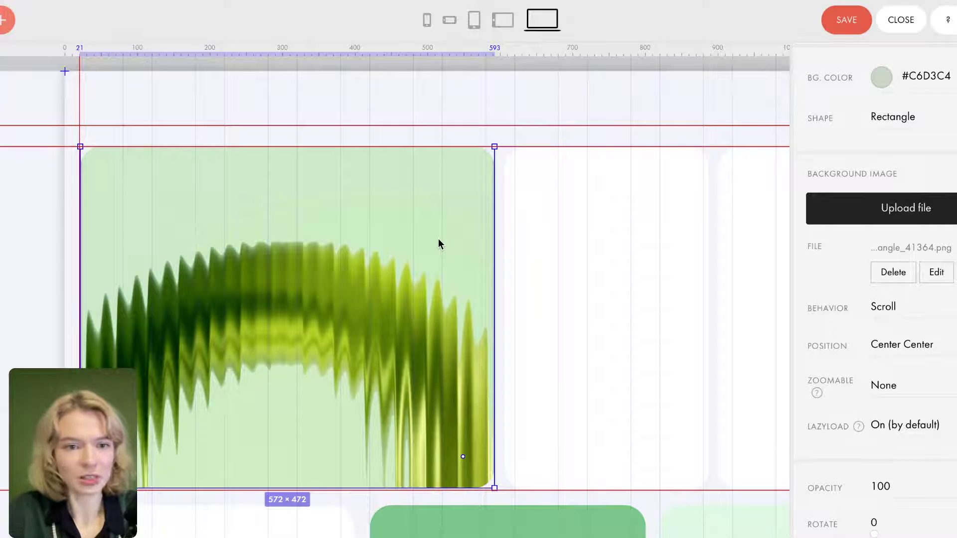
key("ctrl+minus")
scroll(438, 240, "right", 3)
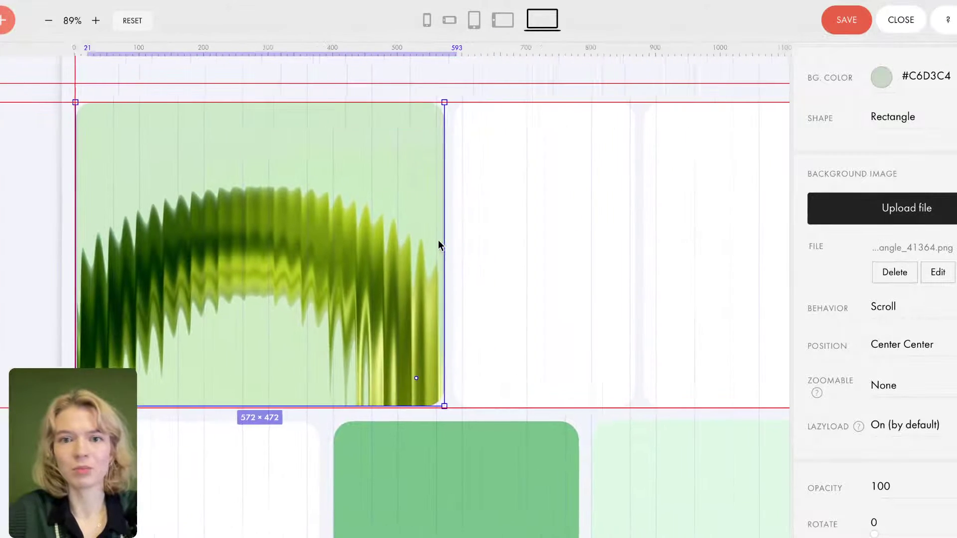
key("ctrl+minus")
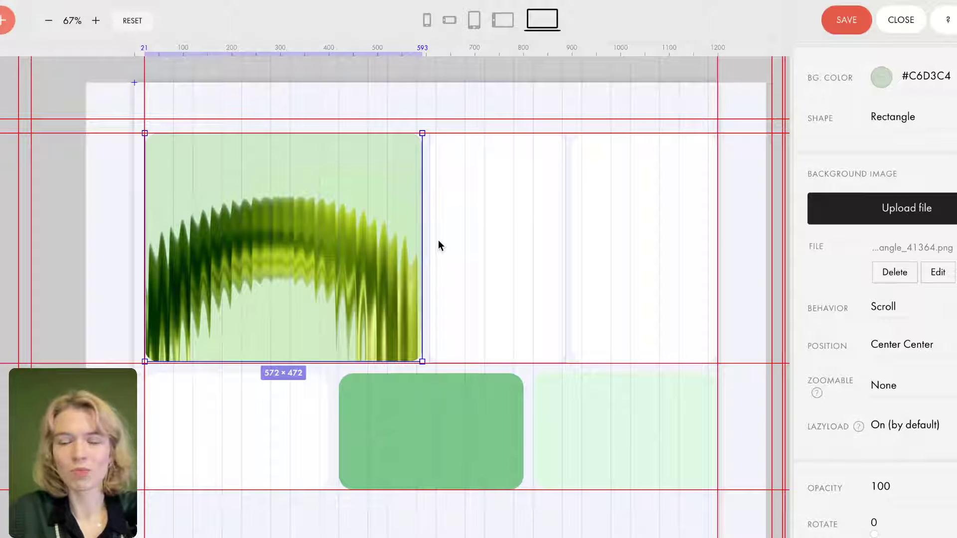
left_click(498, 99)
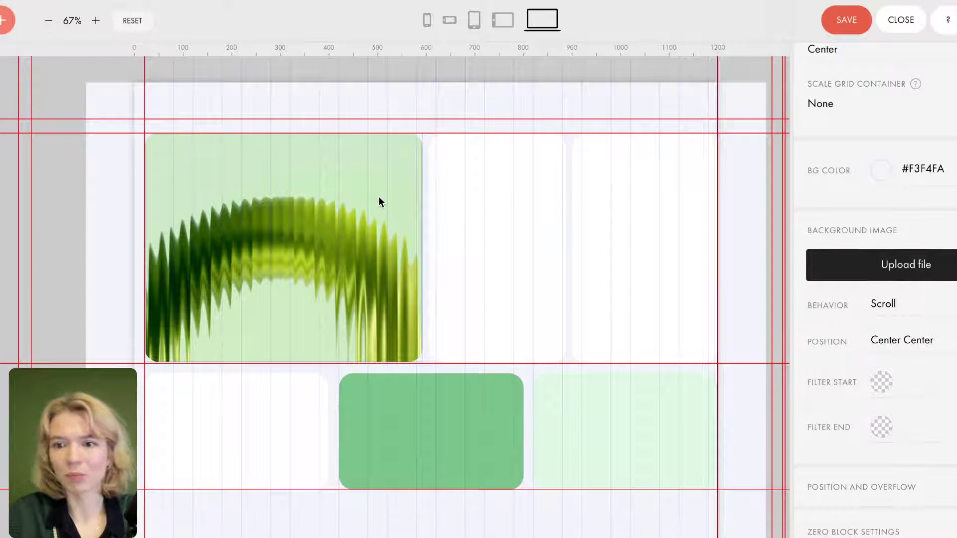
Switch to the Figma design to study the upper-row cards, especially the plant image card, and return to Tilda.
left_click(362, 206)
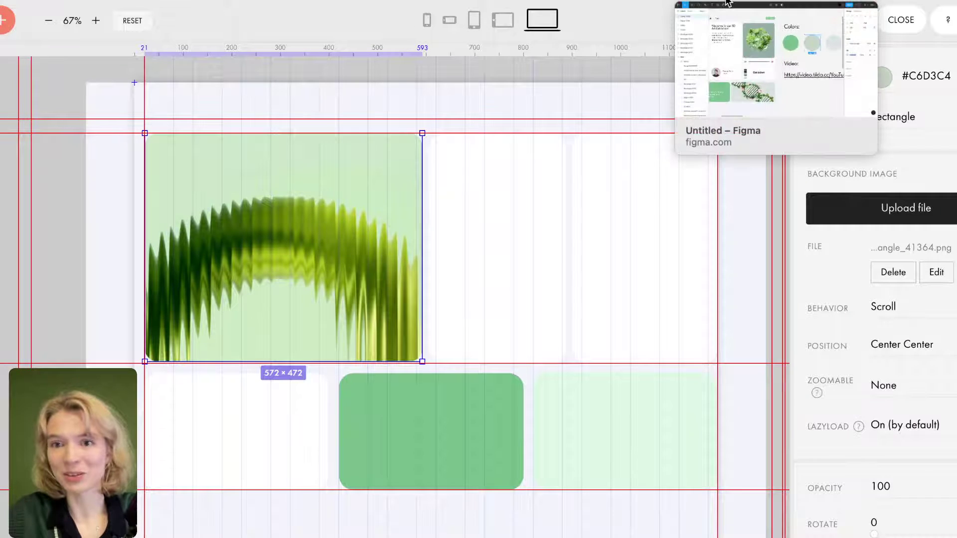
left_click(727, 2)
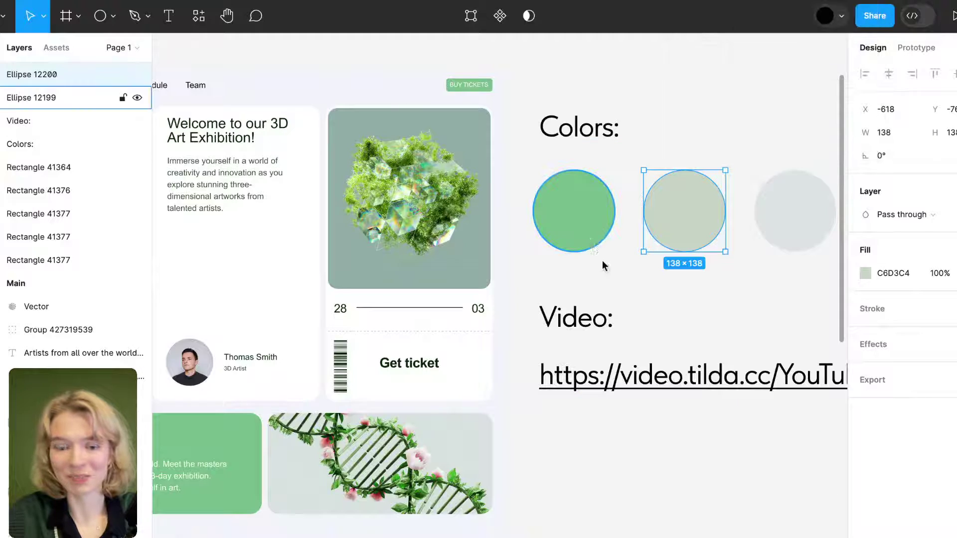
scroll(619, 274, "left", 5)
scroll(620, 274, "down", 3)
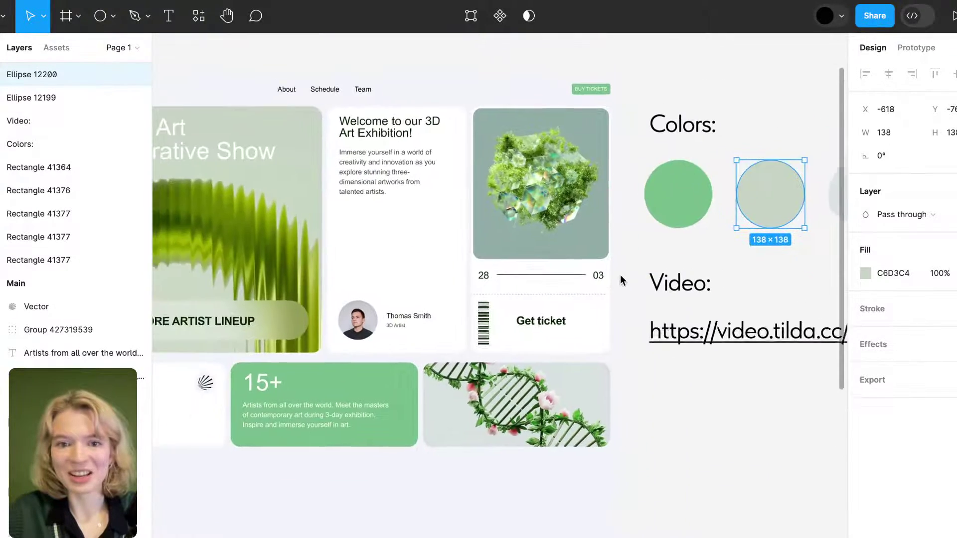
scroll(620, 274, "left", 2)
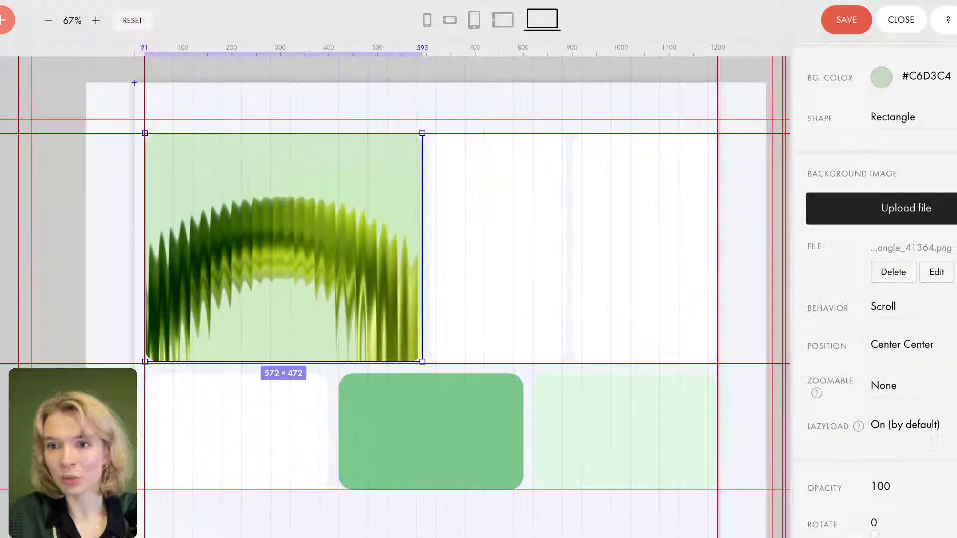
key("alt+Tab")
Add a rectangle shape to the upper part of the outer tall white card and resize it to about 261 × 238.
left_click(605, 195)
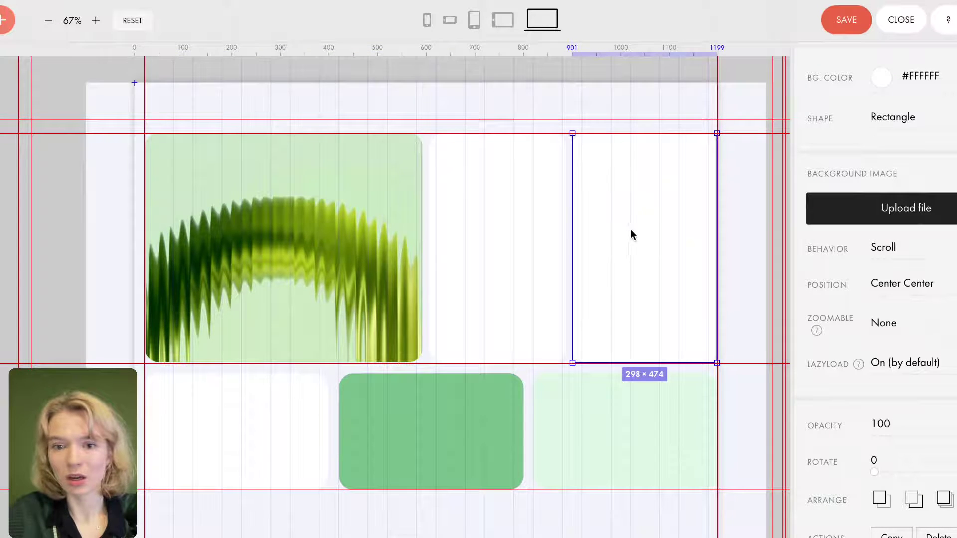
scroll(632, 231, "right", 2)
left_click(6, 21)
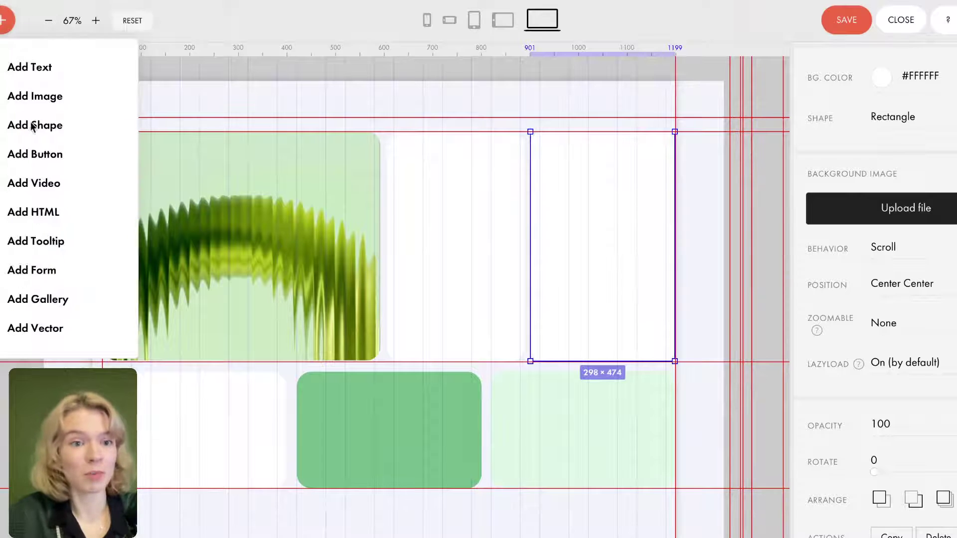
left_click(56, 124)
left_click_drag(128, 125, 579, 174)
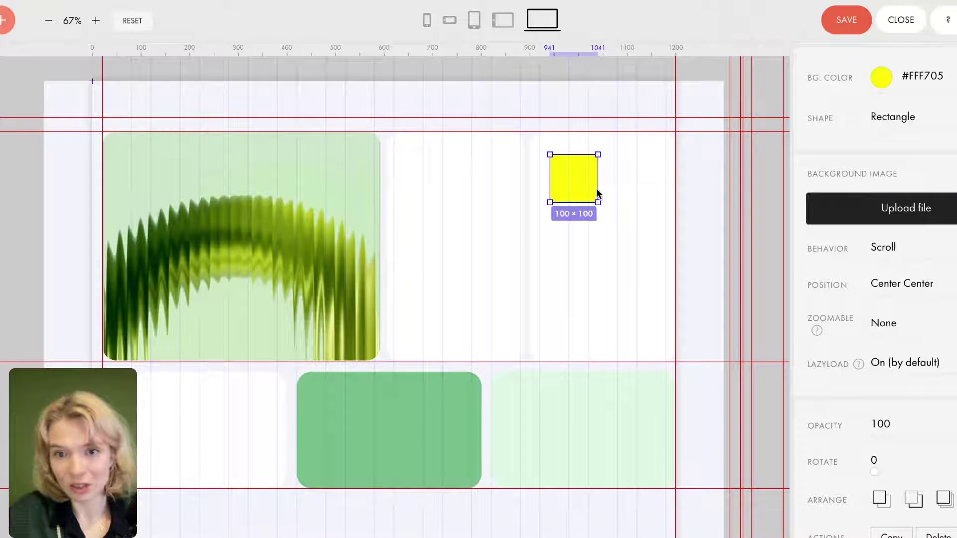
left_click_drag(581, 186, 667, 249)
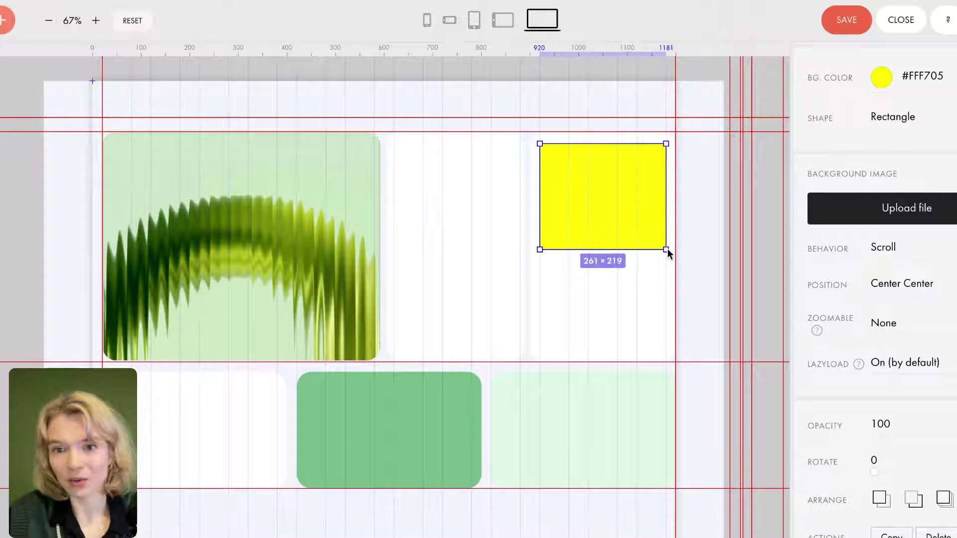
mouse_move(632, 197)
left_mouse_down()
mouse_move(631, 215)
mouse_move(631, 201)
left_mouse_up()
left_click_drag(602, 249, 606, 259)
Upload Rectangle 41376.png from the Bento folder as the new shape's background image.
left_click(923, 207)
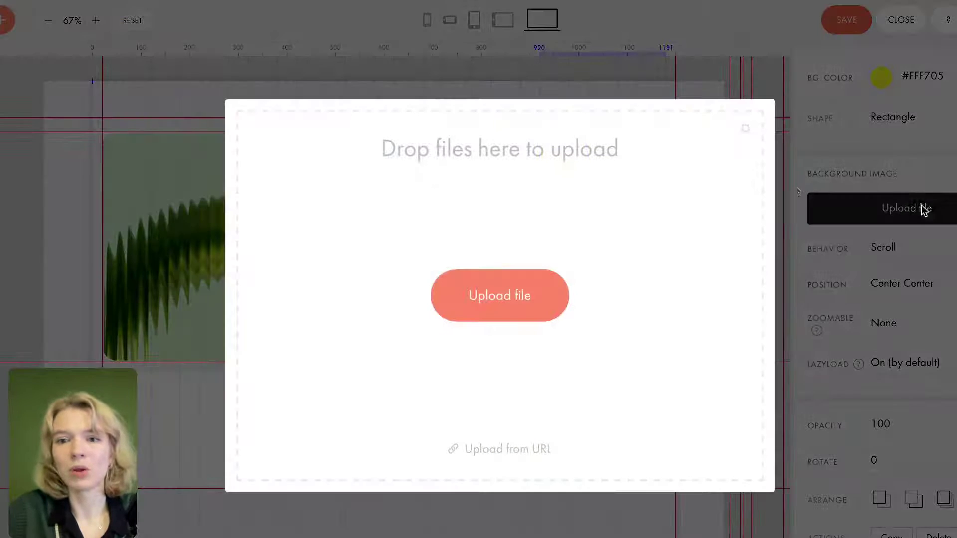
left_click(501, 295)
left_click(745, 207)
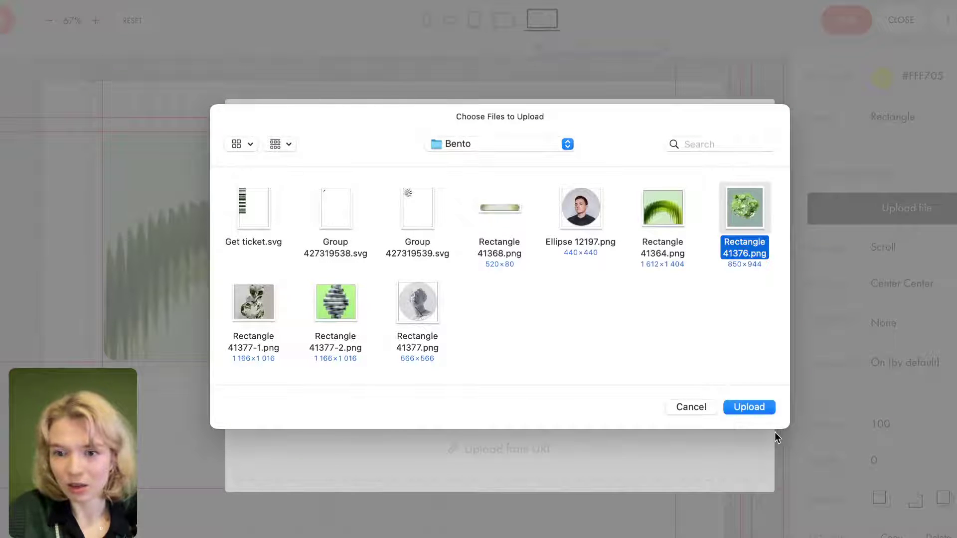
left_click(761, 408)
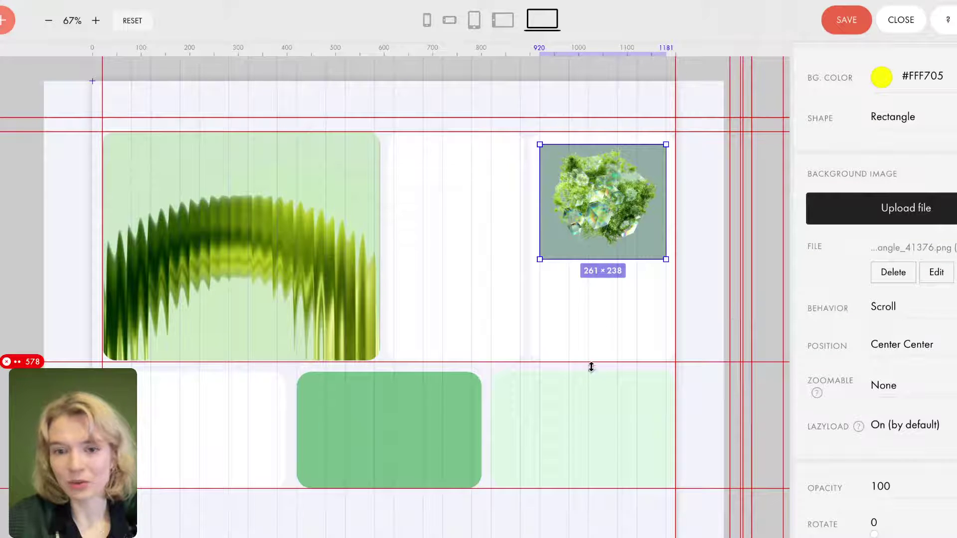
Set the background colour of the plant image shape to white, #FFFFFF.
left_click(591, 332)
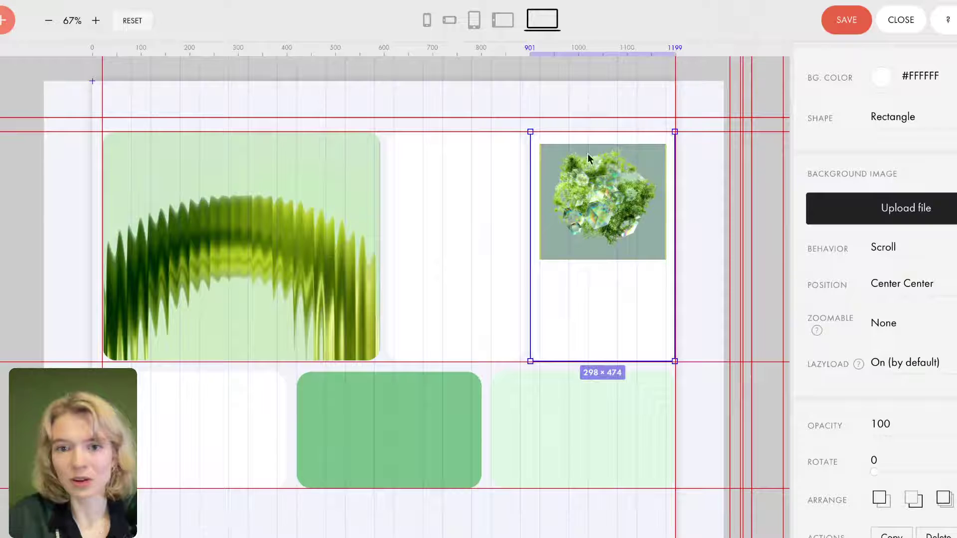
left_click(601, 229)
left_click(881, 77)
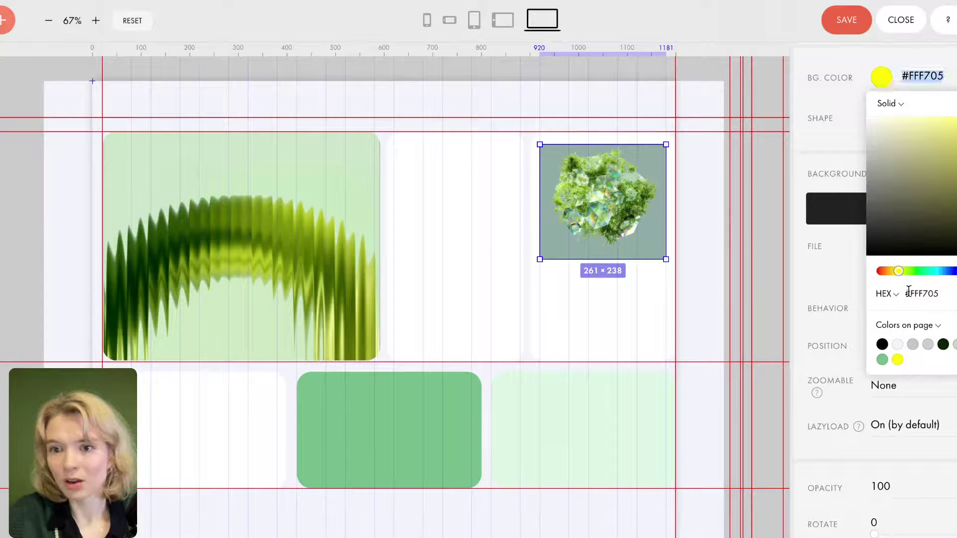
left_click_drag(877, 121, 825, 80)
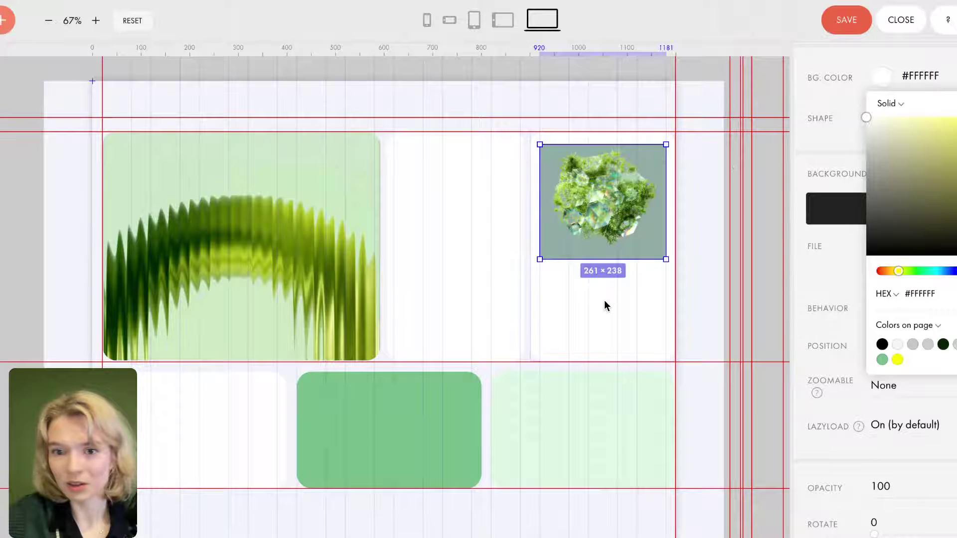
left_click(604, 302)
Adjust the plant image shape's edges and position in the upper part of the outer white card, sizing it to about 261 × 238.
left_click(599, 192)
scroll(599, 192, "up", 5)
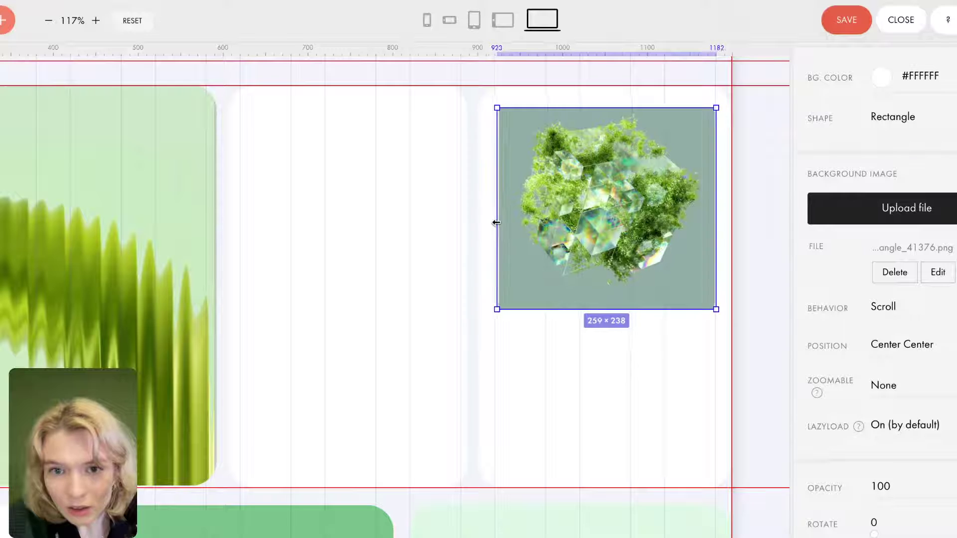
left_click_drag(495, 222, 498, 222)
left_click_drag(605, 223, 604, 225)
left_click_drag(716, 227, 717, 227)
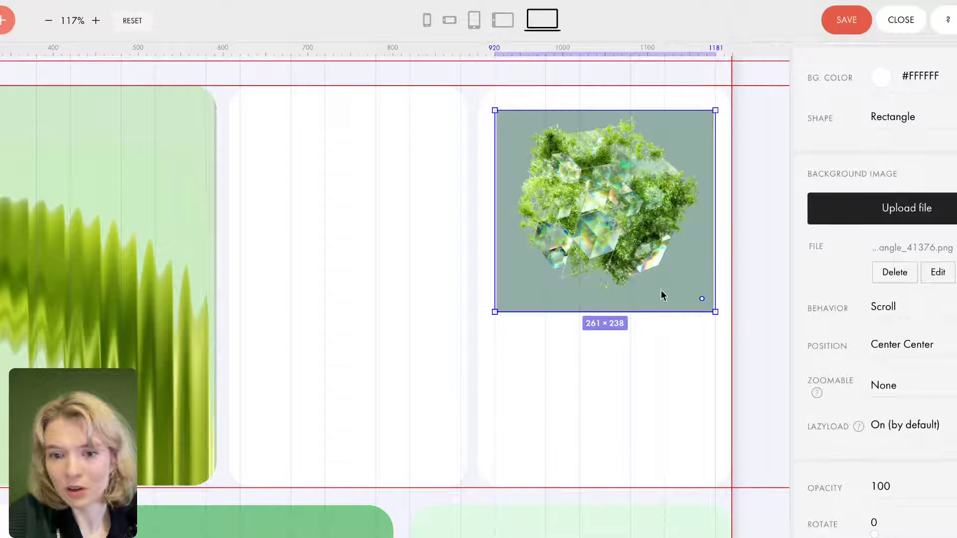
Round the plant image shape's corners with a radius of 15 and narrow it to about 259 × 238.
scroll(919, 433, "down", 5)
scroll(919, 429, "down", 5)
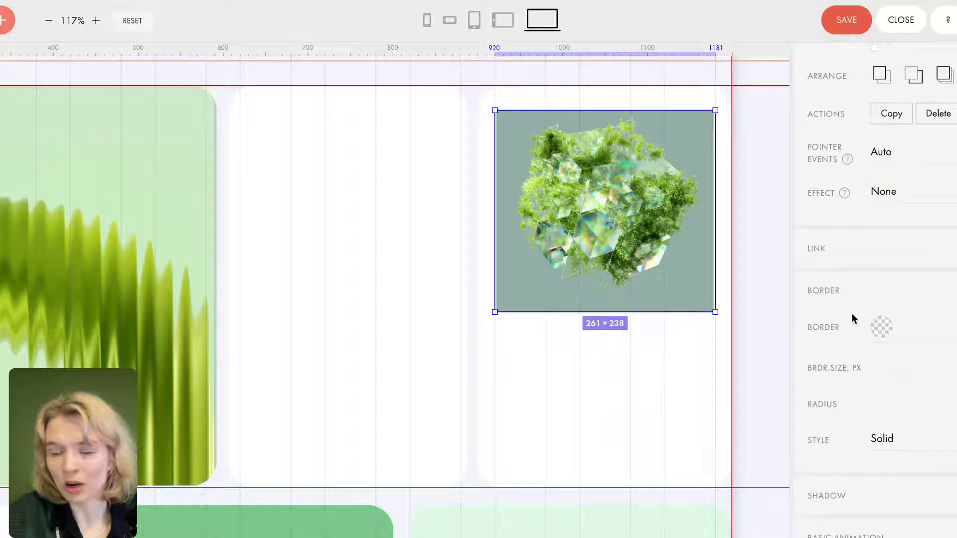
left_click(892, 408)
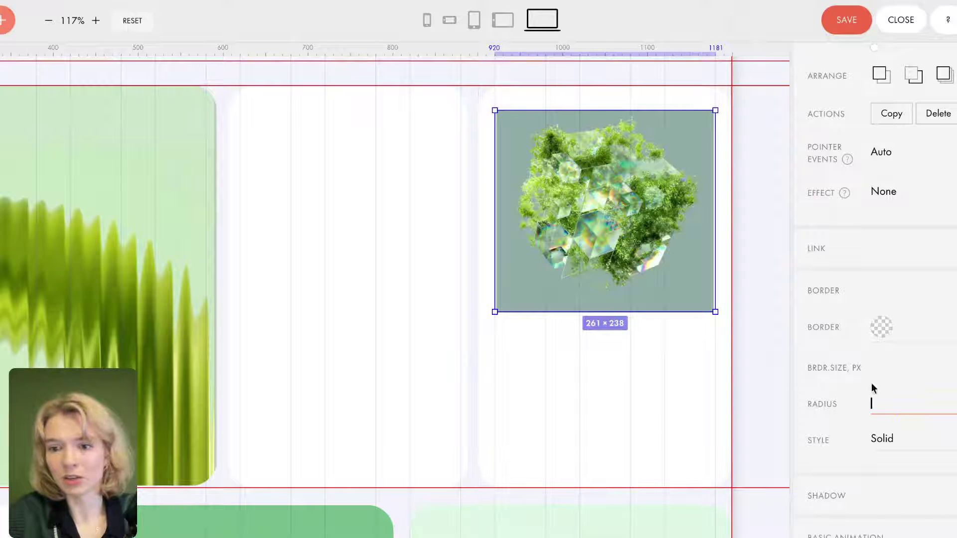
type("1")
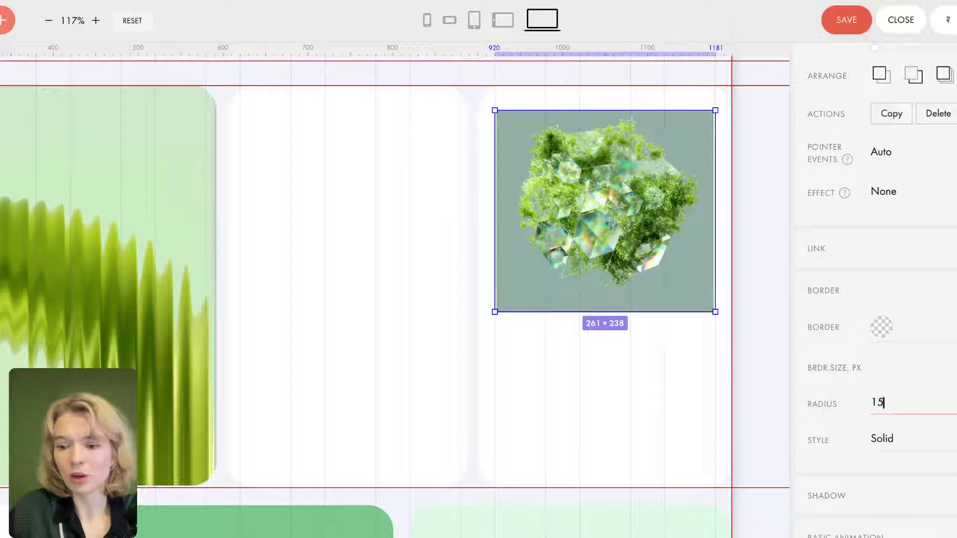
type("5")
key("Return")
left_click(563, 373)
left_click(593, 247)
left_click_drag(493, 185, 495, 187)
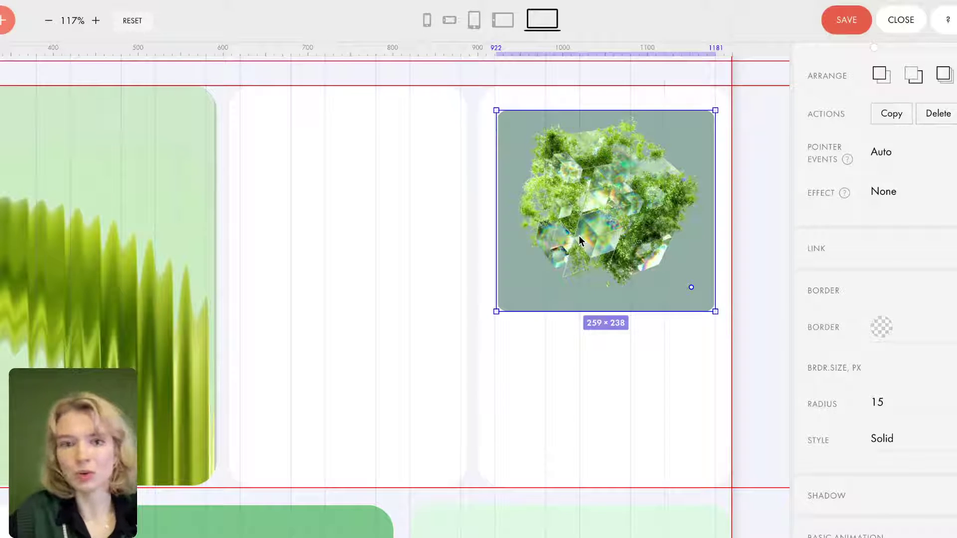
Delete the plant image shape and place a new image element in the upper part of the outer tall white card.
key("Delete")
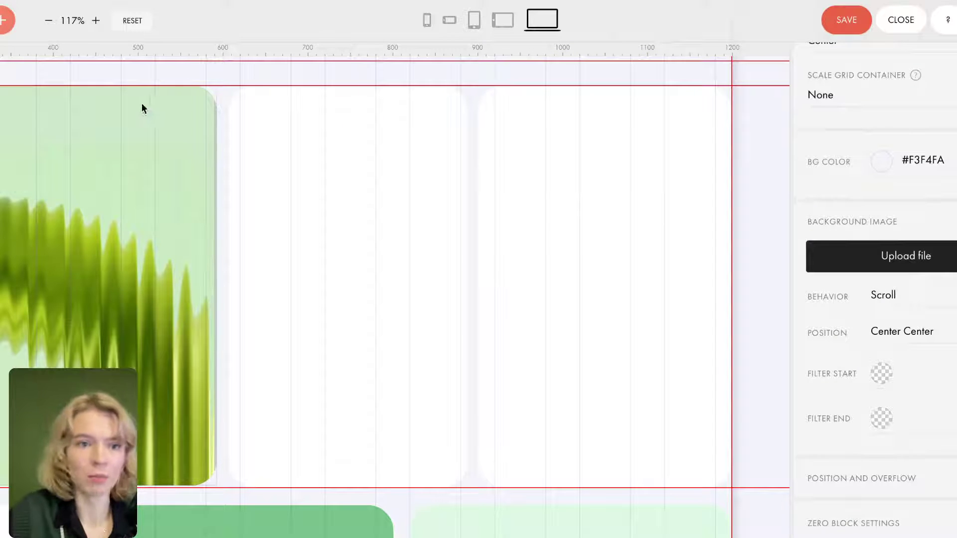
left_click(5, 20)
left_click(64, 96)
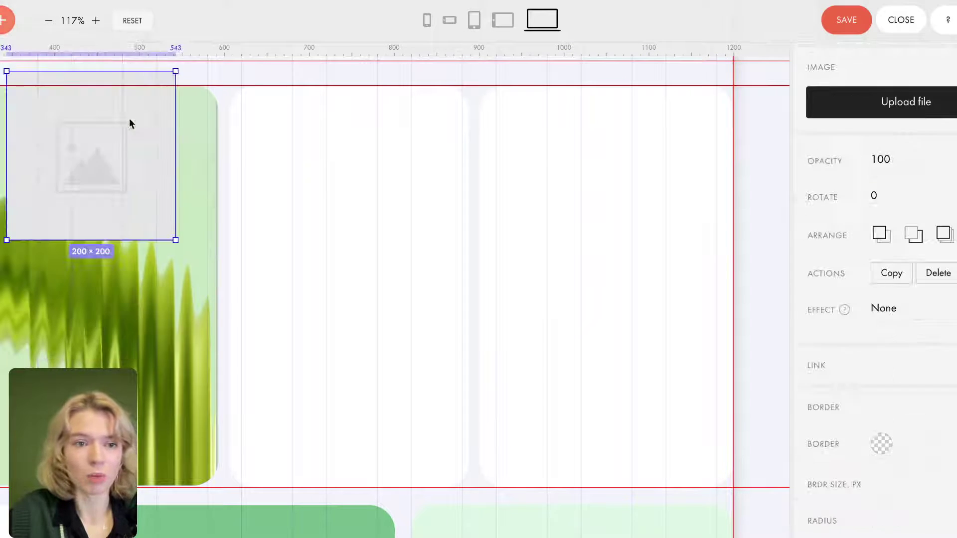
left_click_drag(85, 137, 576, 203)
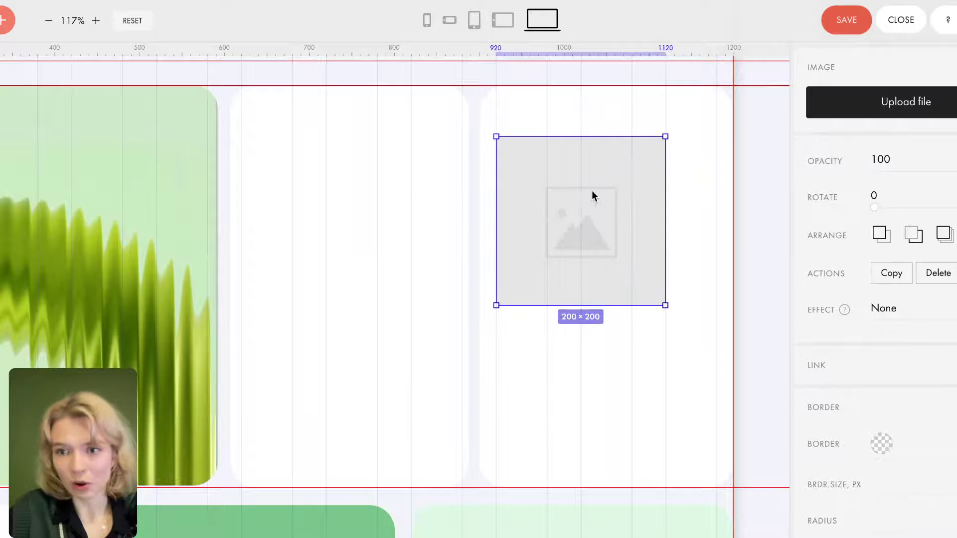
Upload Rectangle 41376.png from the Bento folder into the image element and enlarge it to about 262 × 291.
left_click(895, 105)
left_click(507, 301)
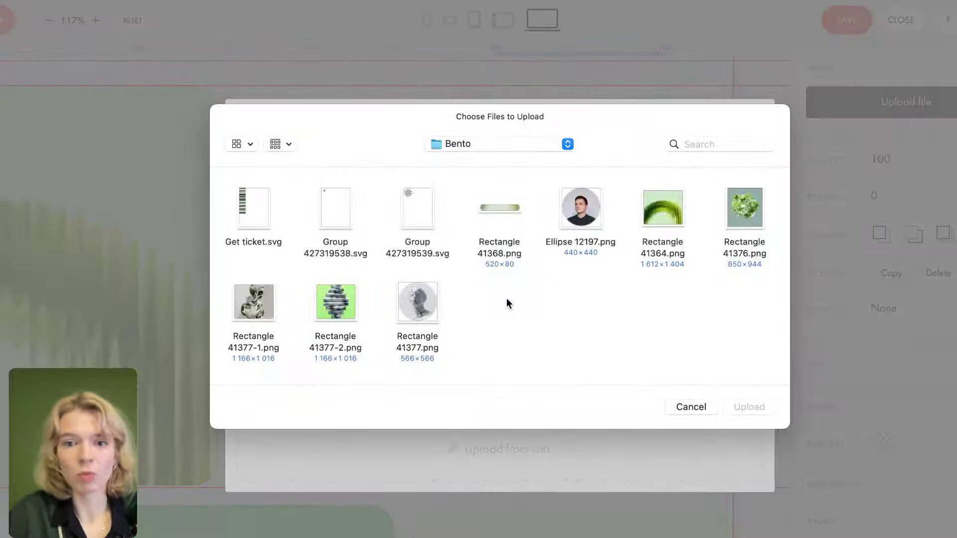
left_click(755, 213)
left_click(762, 406)
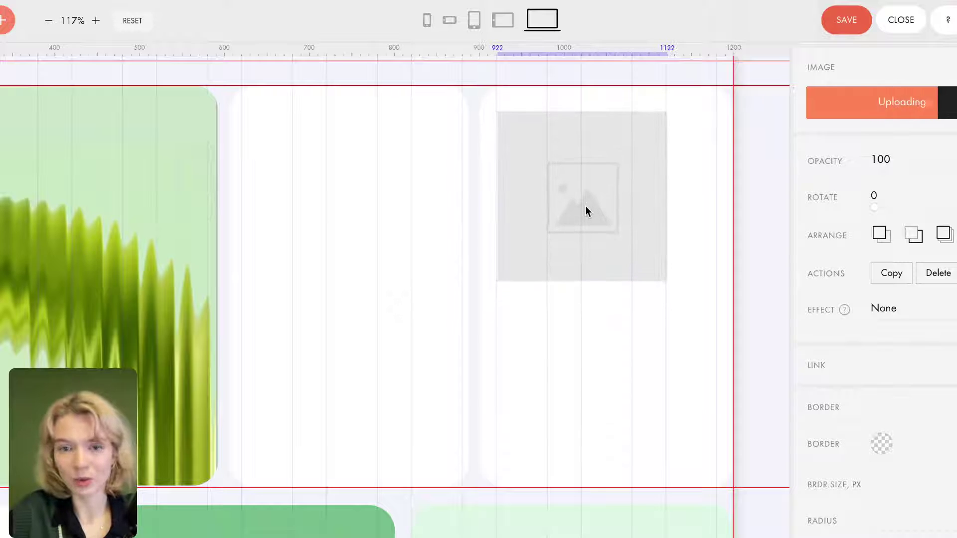
left_click_drag(667, 214, 719, 212)
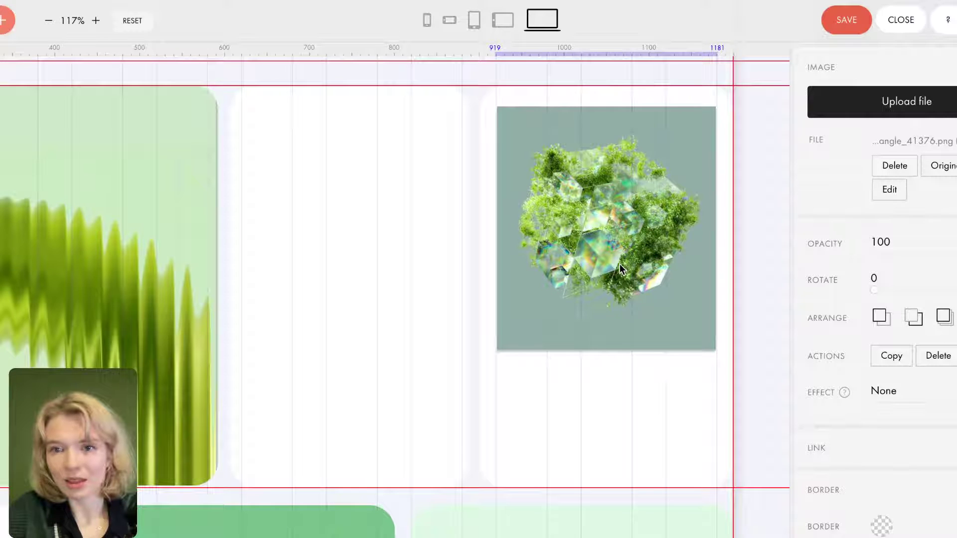
left_click(620, 265)
Set the plant image's corner radius to 15.
scroll(847, 459, "down", 4)
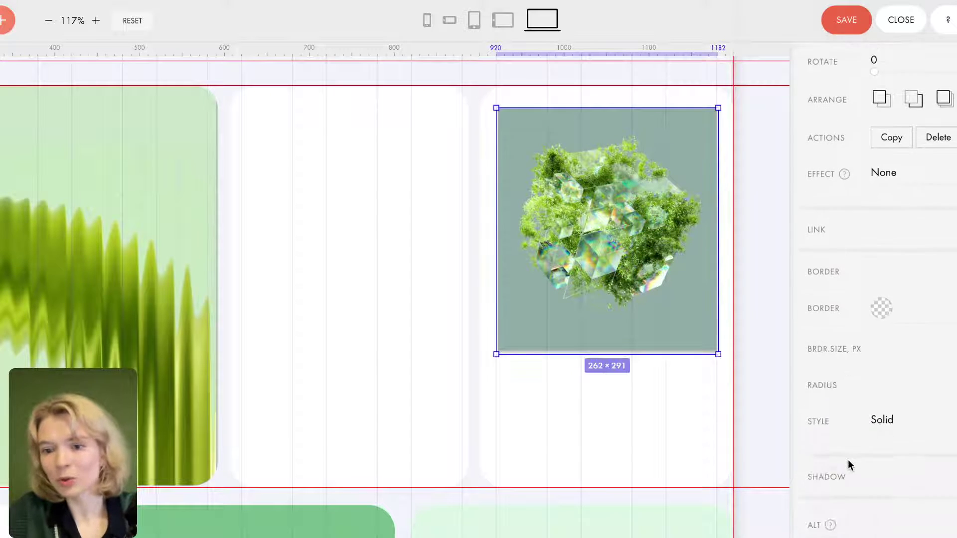
scroll(847, 460, "down", 2)
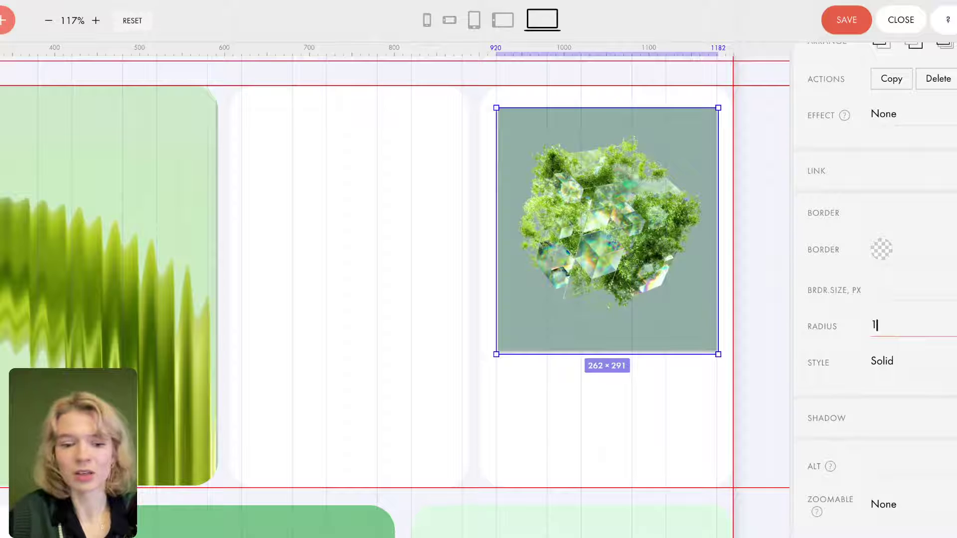
left_click(623, 405)
left_click(625, 264)
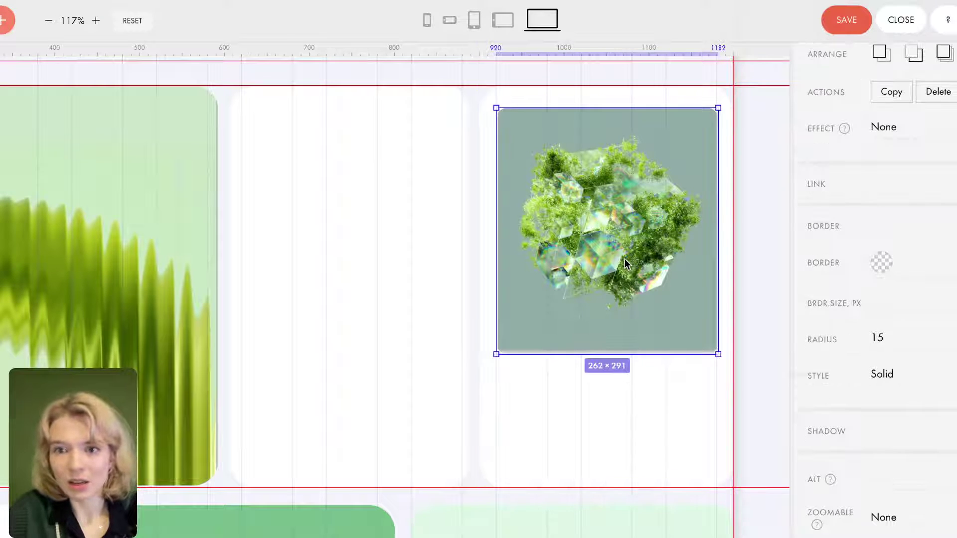
left_click(588, 411)
Place a horizontal guide across the upper part of the lower cards and a vertical guide just inside the first card's outer edge.
scroll(613, 299, "down", 3)
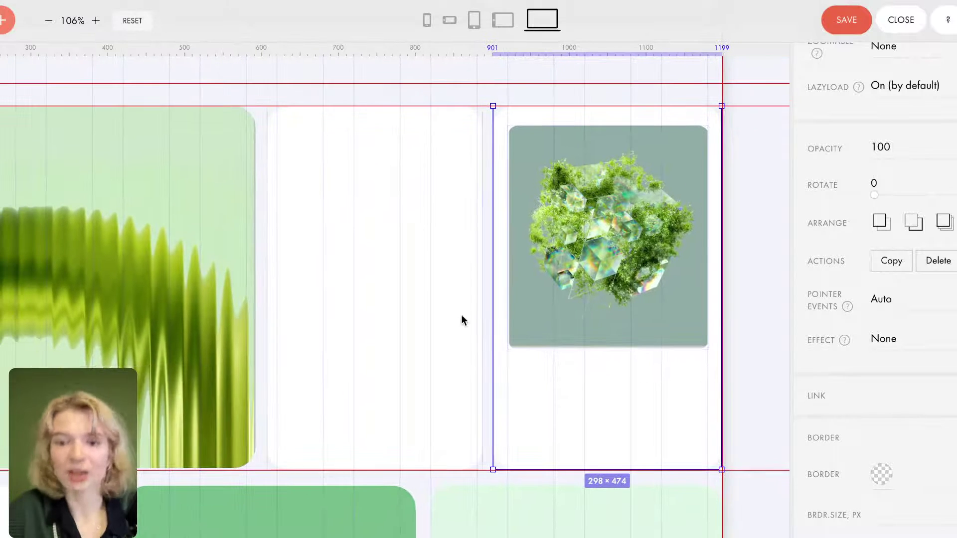
left_click(459, 312)
scroll(601, 253, "down", 3)
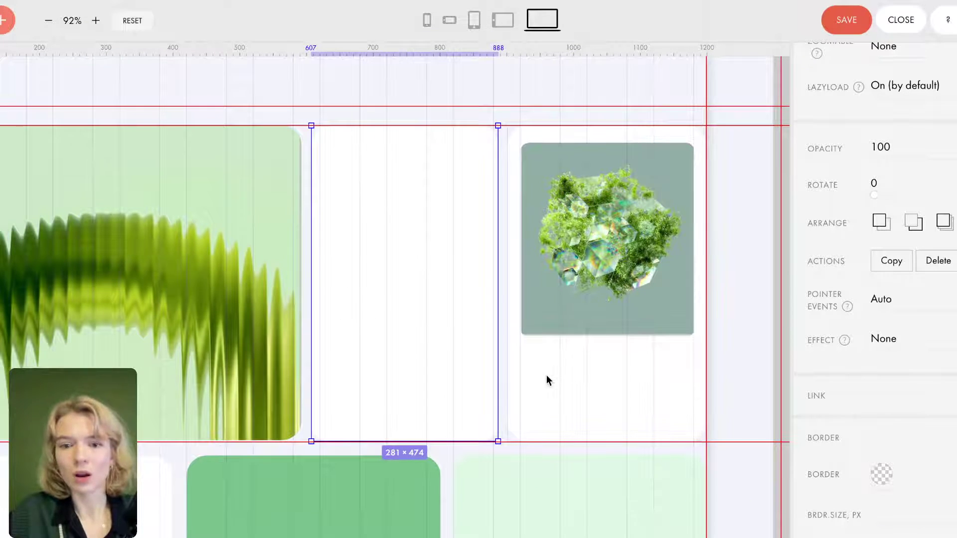
scroll(546, 381, "down", 3)
scroll(547, 380, "up", 1)
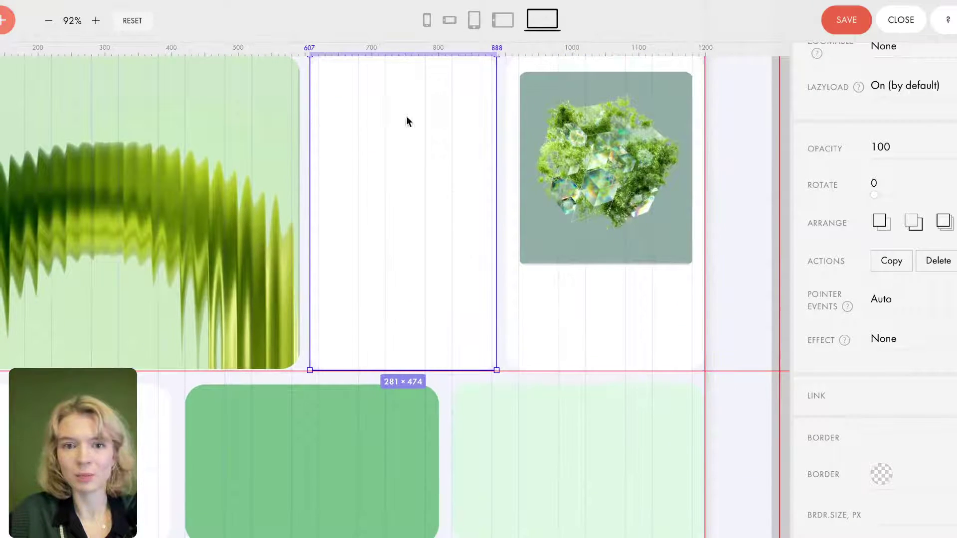
scroll(413, 135, "up", 1)
scroll(414, 135, "left", 4)
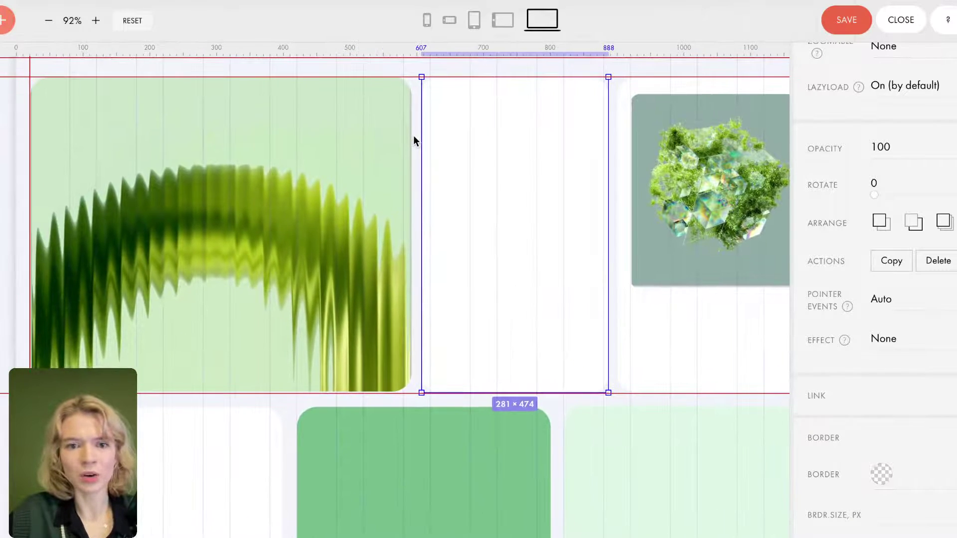
scroll(413, 135, "down", 1)
scroll(413, 136, "left", 1)
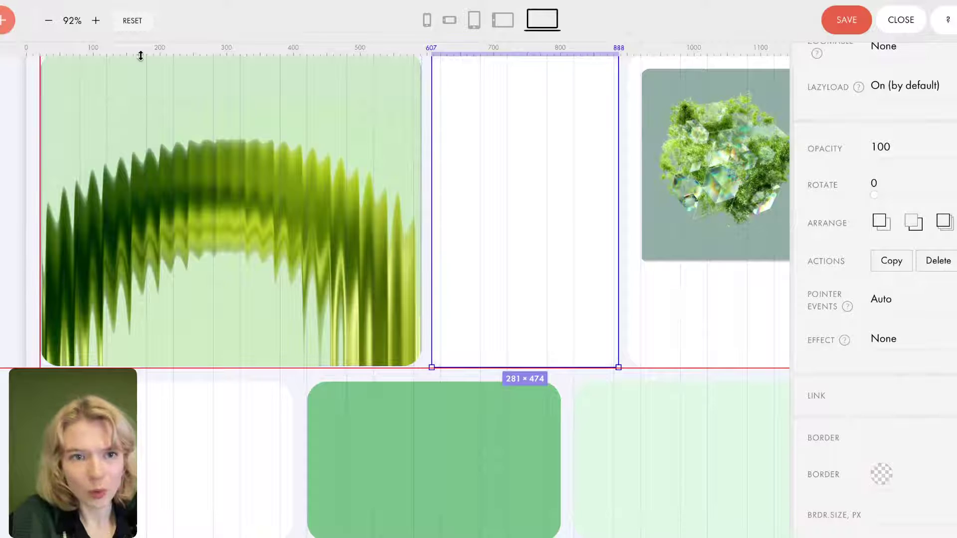
left_click_drag(140, 55, 157, 444)
left_click_drag(23, 323, 58, 323)
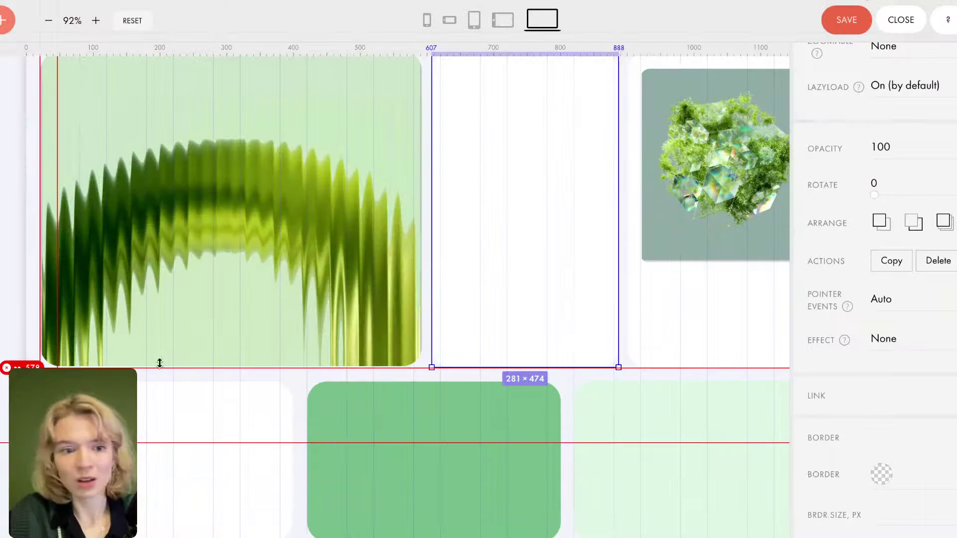
Add a text element over the white lower-row card and replace its placeholder text with 200+.
left_click(9, 22)
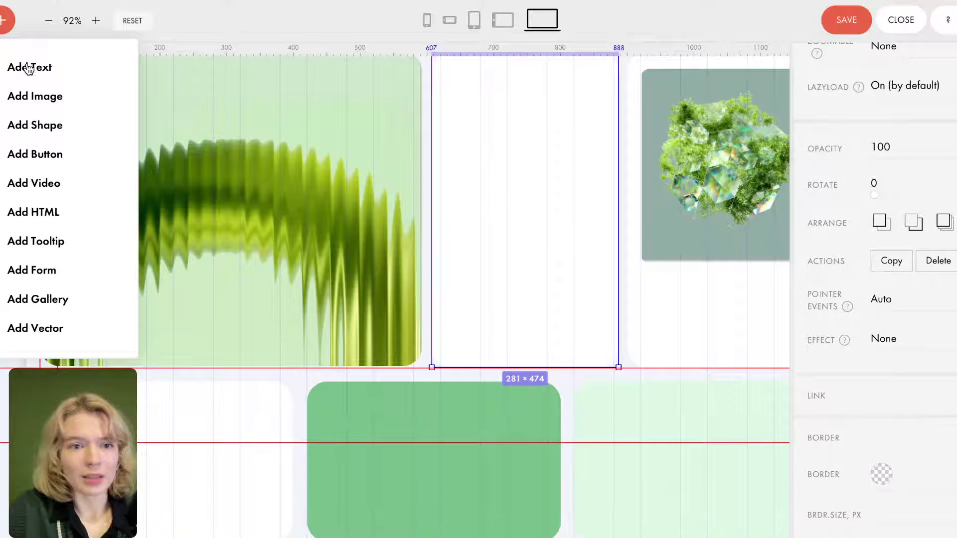
left_click(29, 67)
left_click_drag(160, 103, 225, 391)
double_click(225, 391)
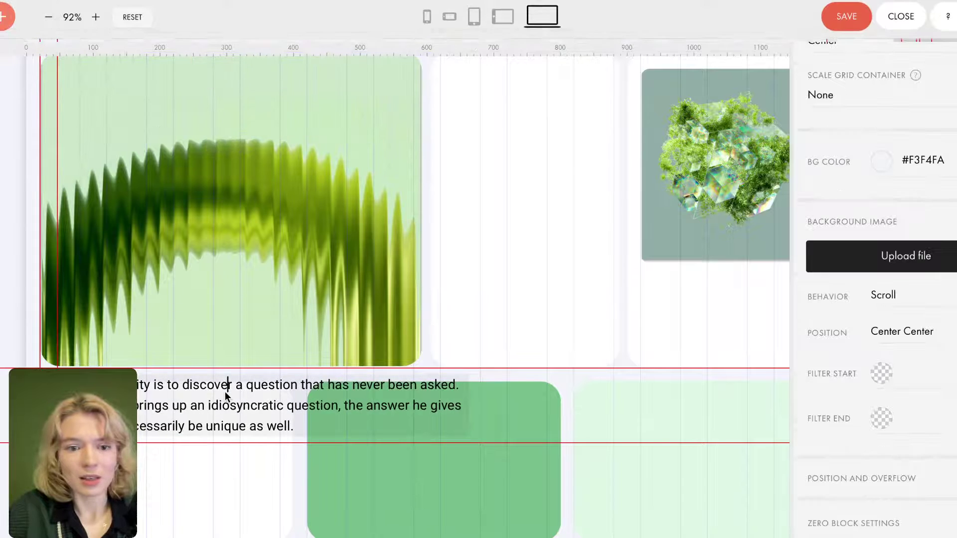
key("BackSpace")
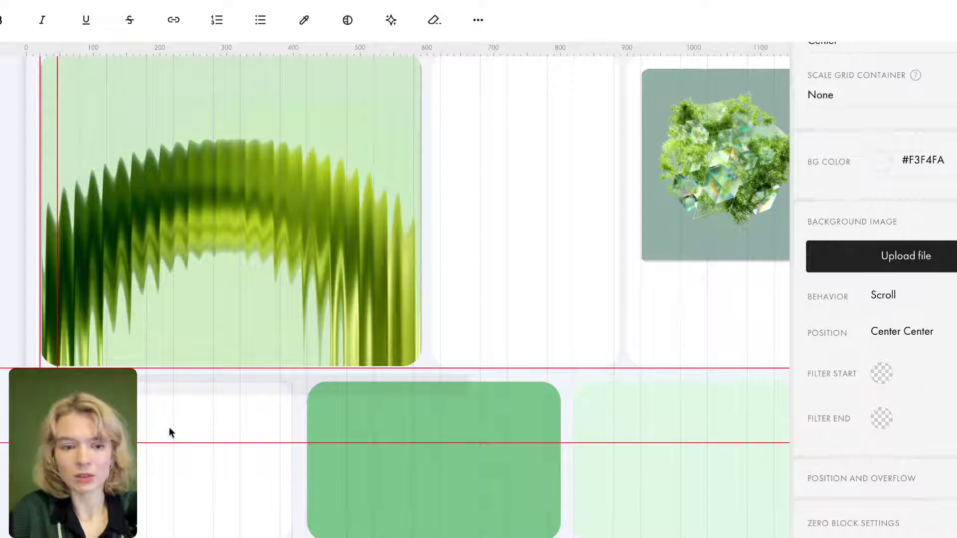
left_click(148, 384)
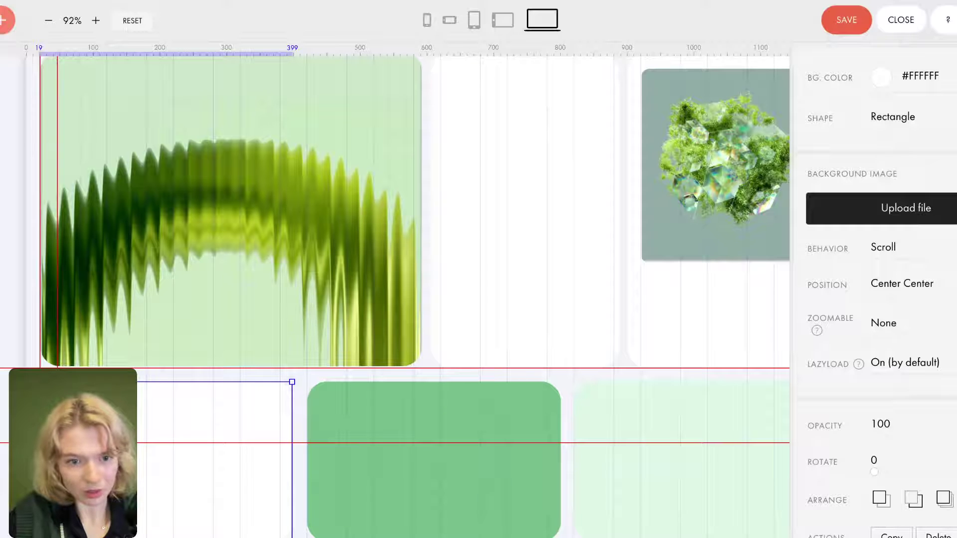
Align the 200+ text with the guides on the white lower-row card and set its font size to 58.
left_click(298, 385)
left_click_drag(324, 384, 282, 443)
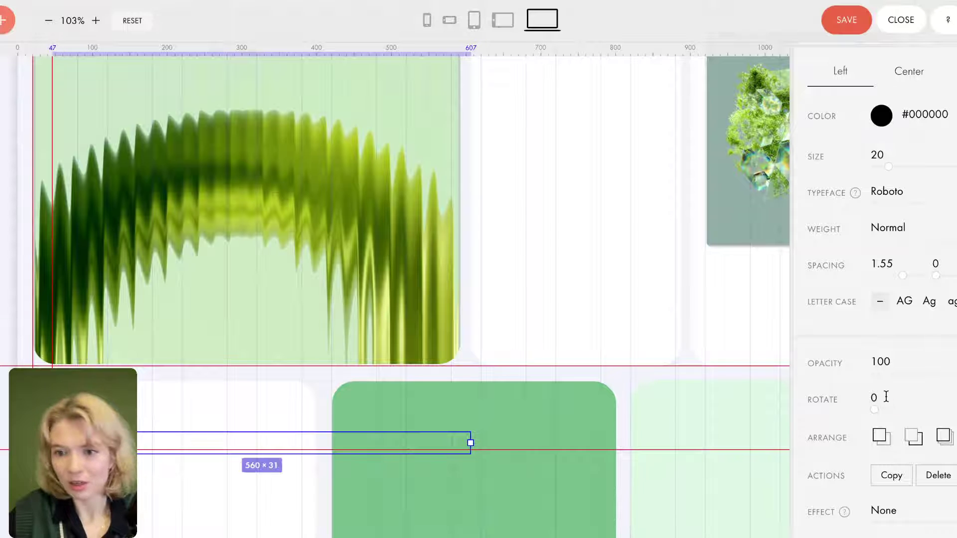
left_click_drag(906, 167, 941, 166)
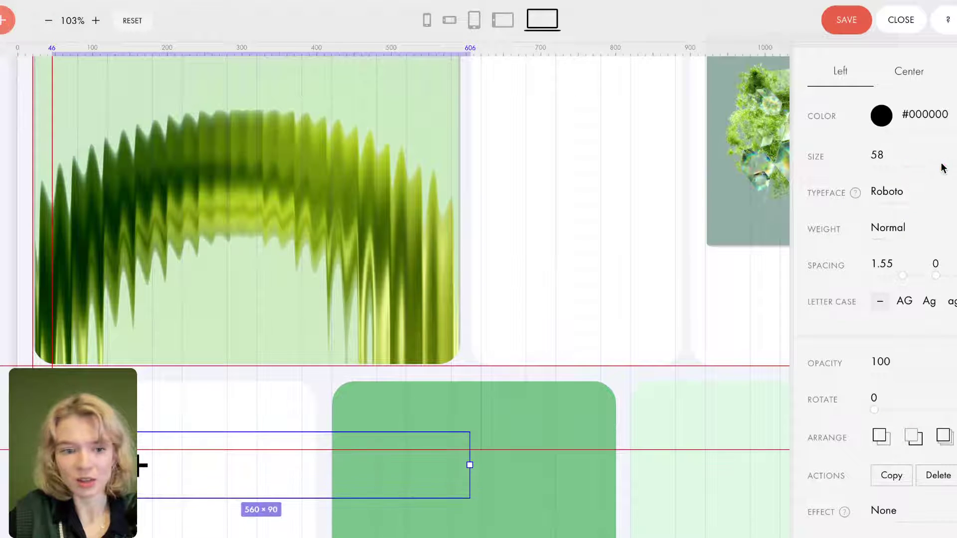
left_click(141, 433)
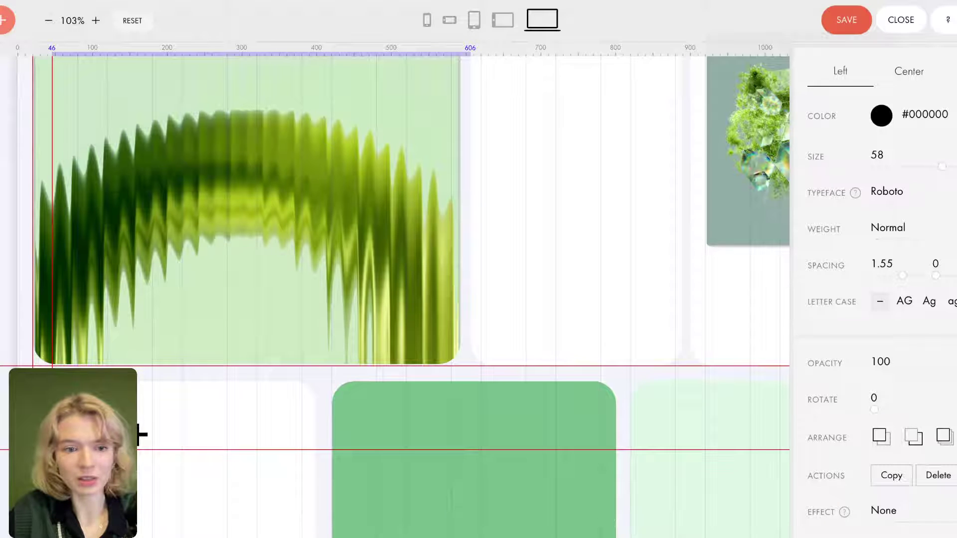
left_click(141, 436)
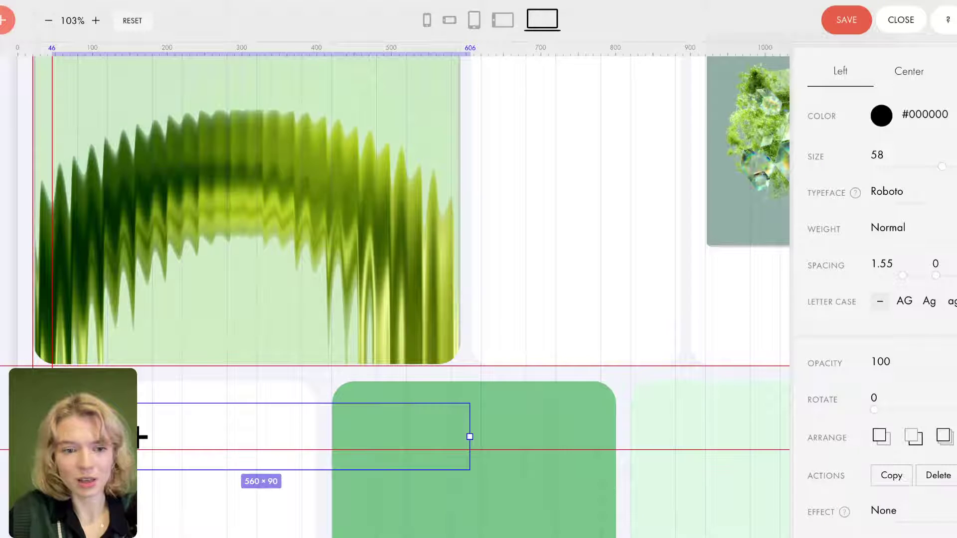
Duplicate the 200+ text onto the dark green card and align it to a new vertical guide at about 449.
left_click_drag(141, 436, 412, 427)
left_click_drag(326, 50, 355, 369)
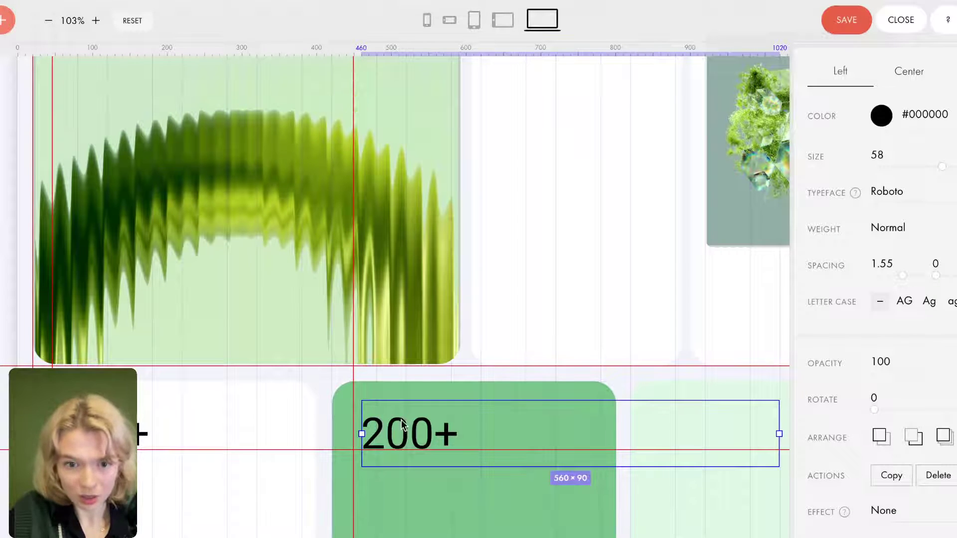
left_click_drag(399, 424, 391, 424)
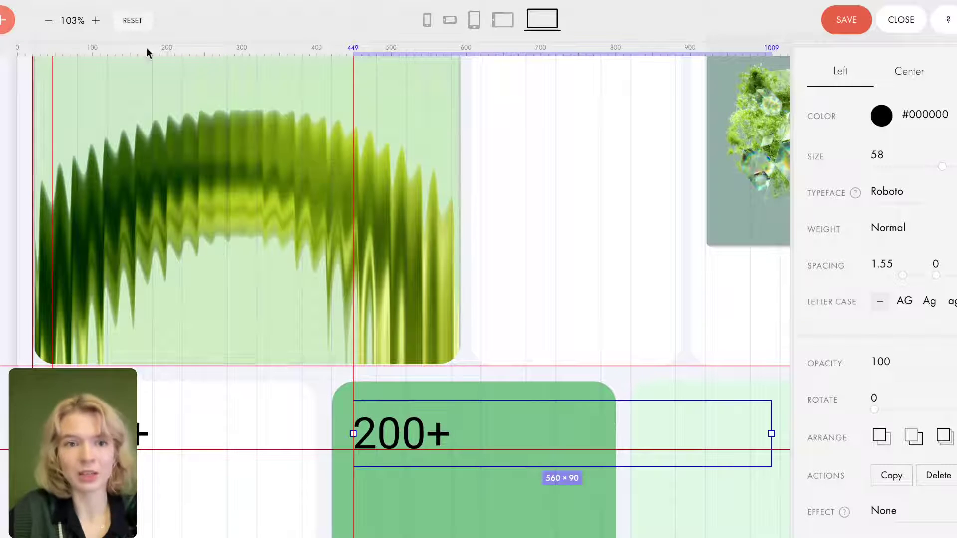
Replace the duplicated 200+ text on the dark green card with 15+.
double_click(398, 434)
type("15")
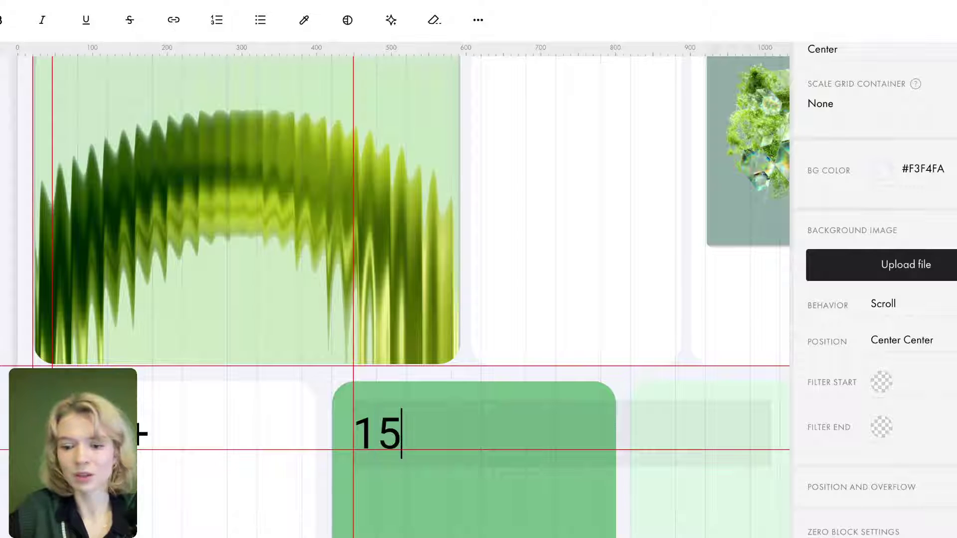
type("+")
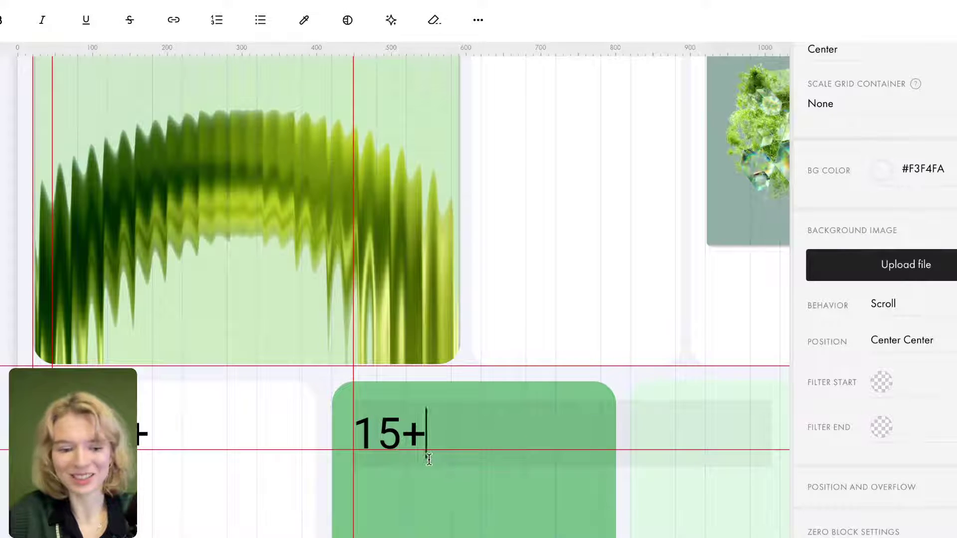
key("ctrl+a")
scroll(893, 294, "down", 1)
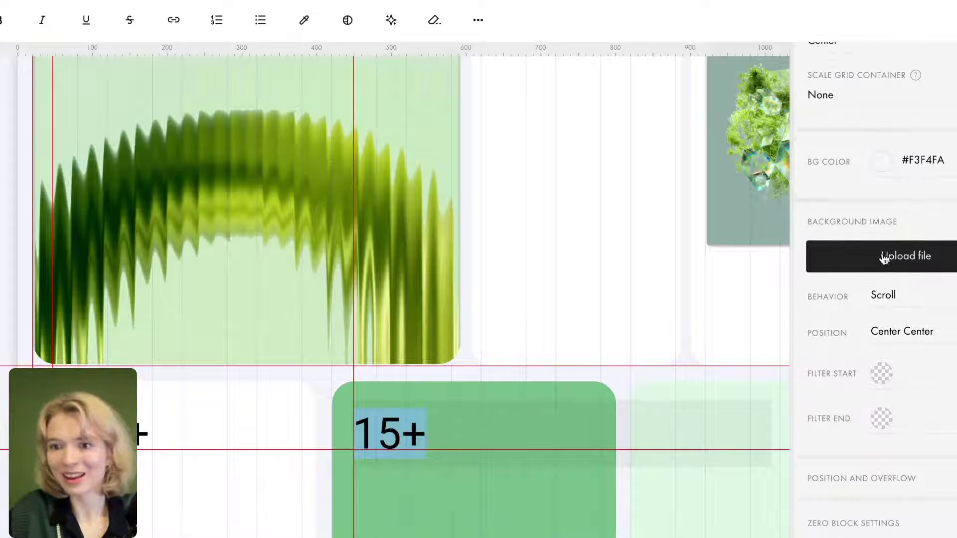
scroll(922, 246, "up", 5)
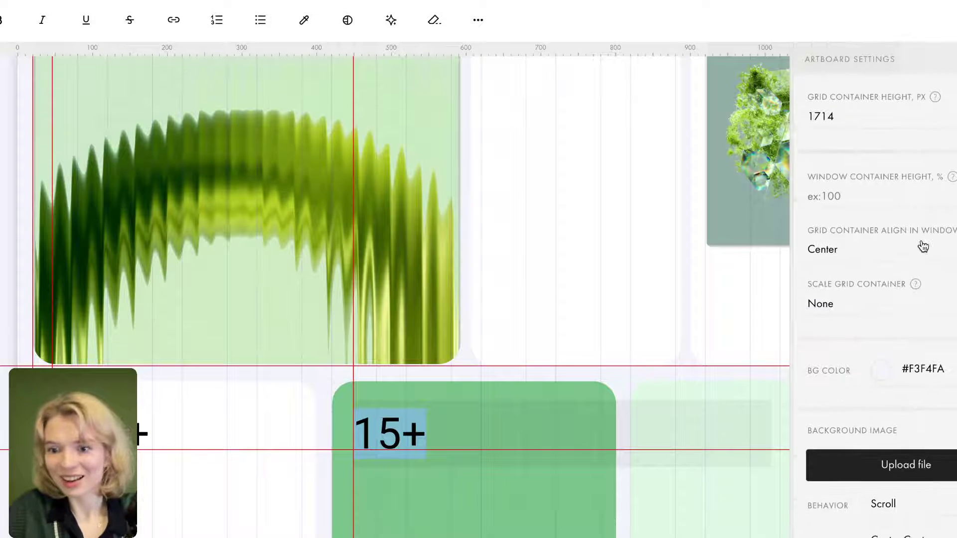
left_click(650, 383)
Set the 15+ text's color to white, #FFFFFF.
left_click(406, 435)
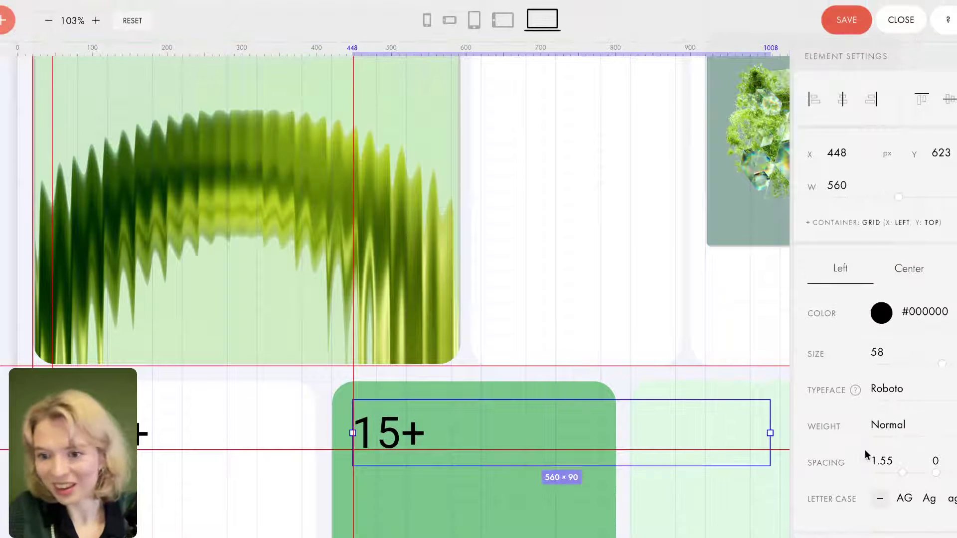
left_click(882, 313)
left_click_drag(900, 372, 842, 340)
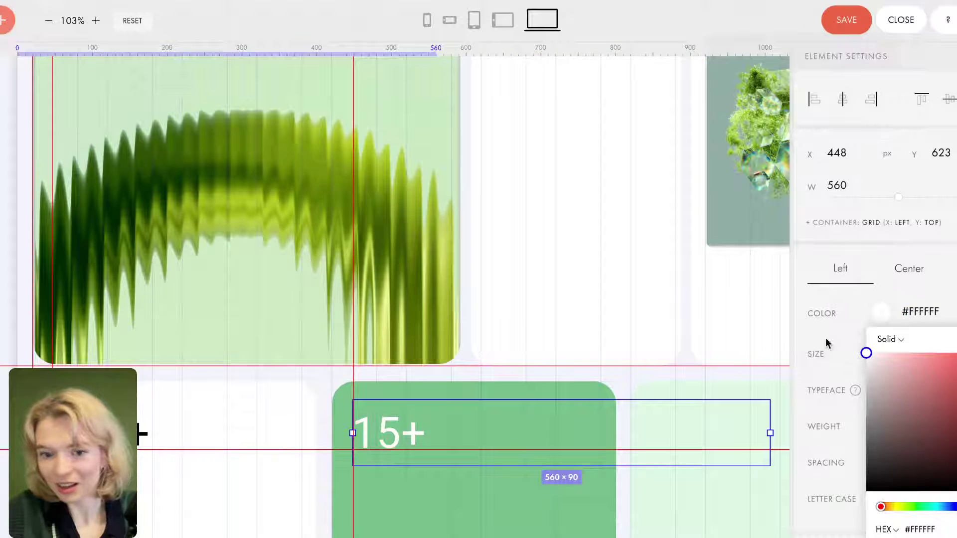
left_click(619, 382)
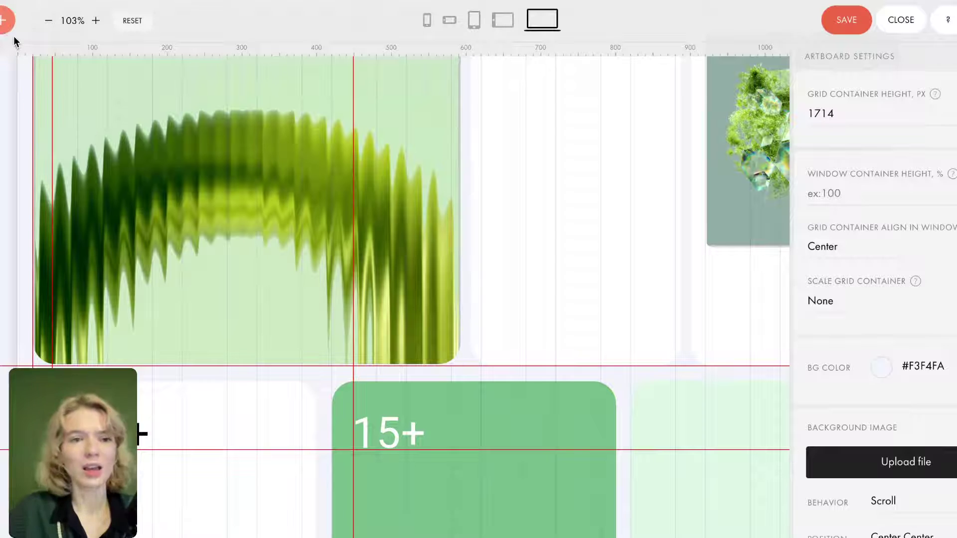
Add an image element with Group 427319539.svg, scale it to 40 × 40 and place it in the white lower-row card's upper right corner.
left_click(3, 21)
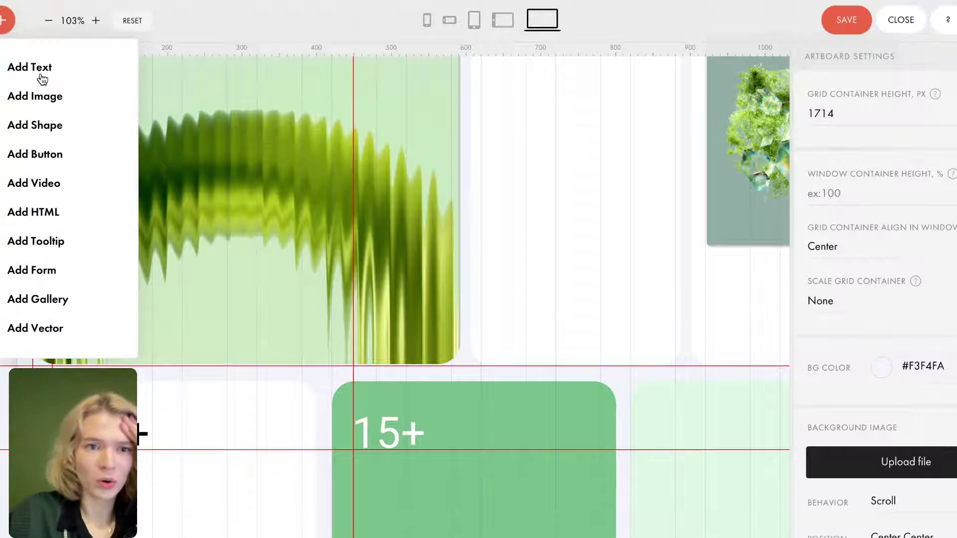
left_click(46, 99)
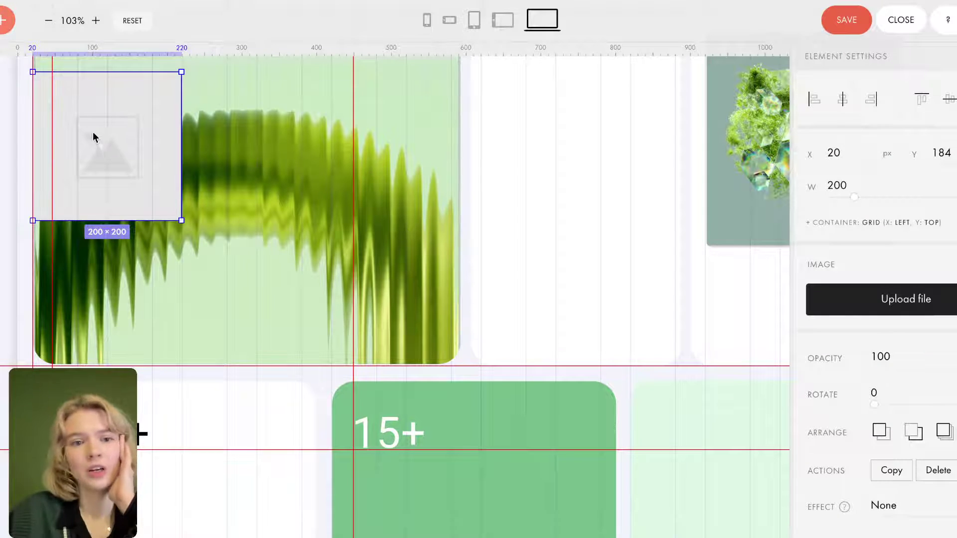
left_click_drag(97, 152, 216, 252)
left_click(848, 296)
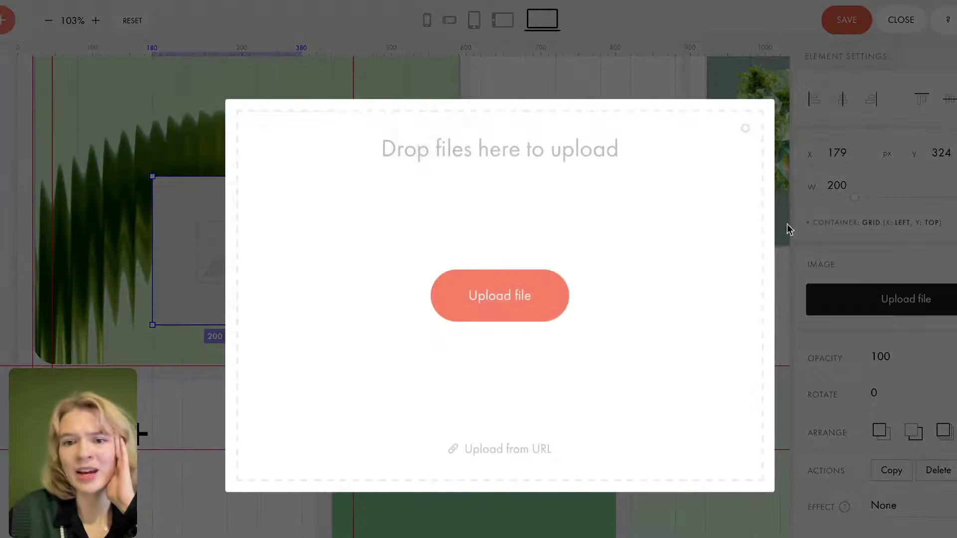
left_click(491, 290)
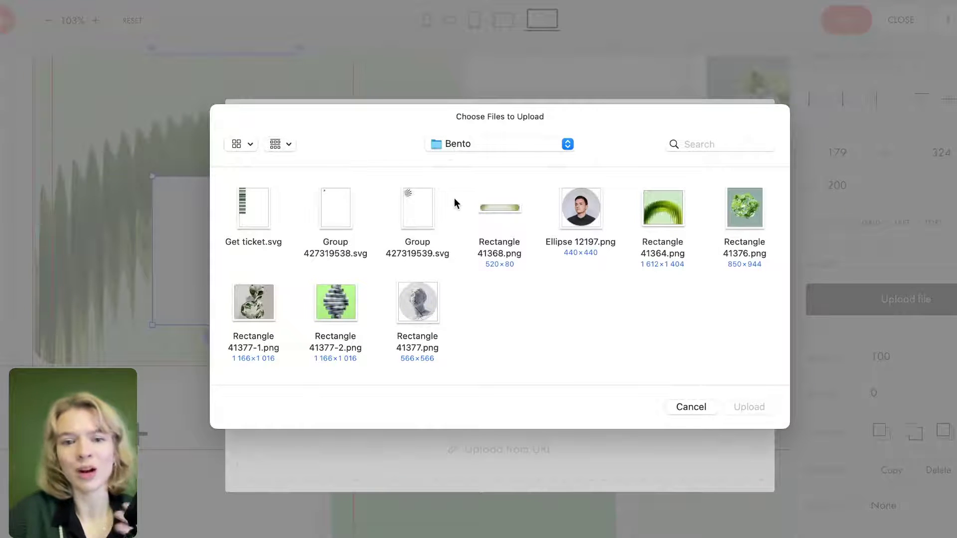
left_click(417, 205)
left_click(749, 407)
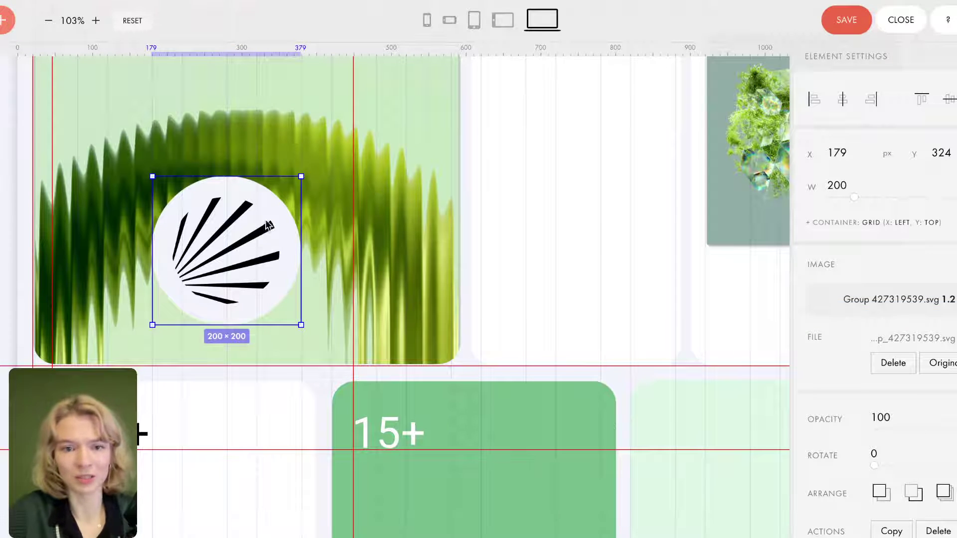
left_click_drag(300, 177, 219, 283)
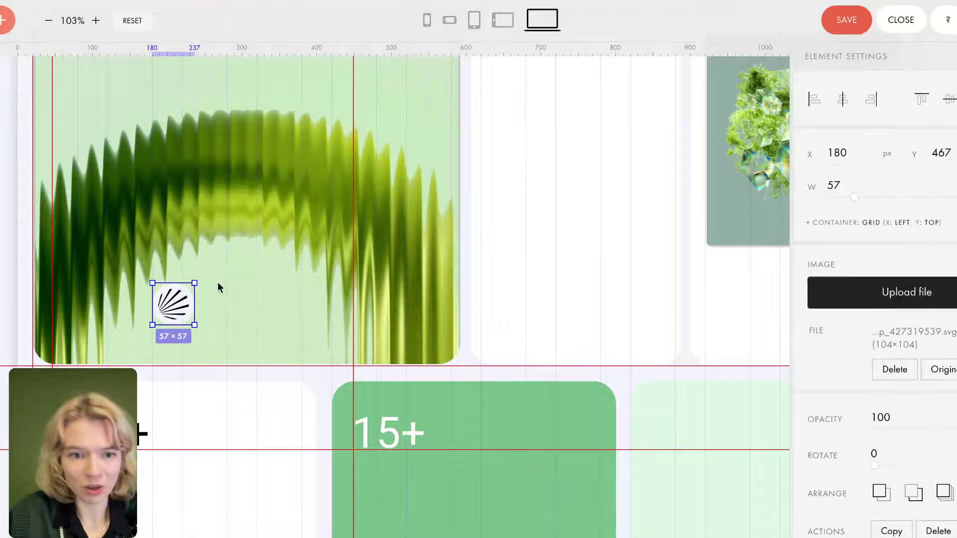
left_click_drag(174, 304, 280, 408)
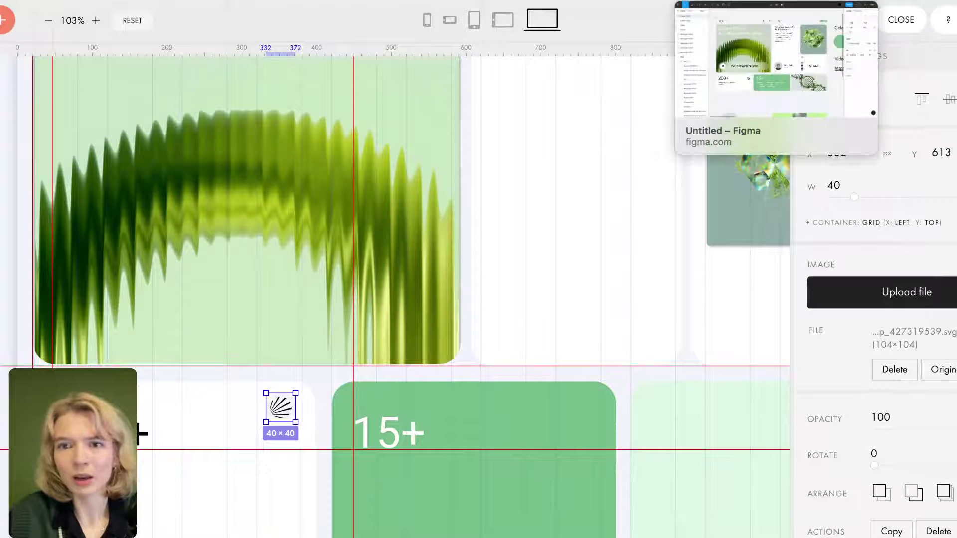
Switch to the Figma design, copy the paragraph under 15+ on the green card, and return to the Tilda editor.
left_click(707, 1)
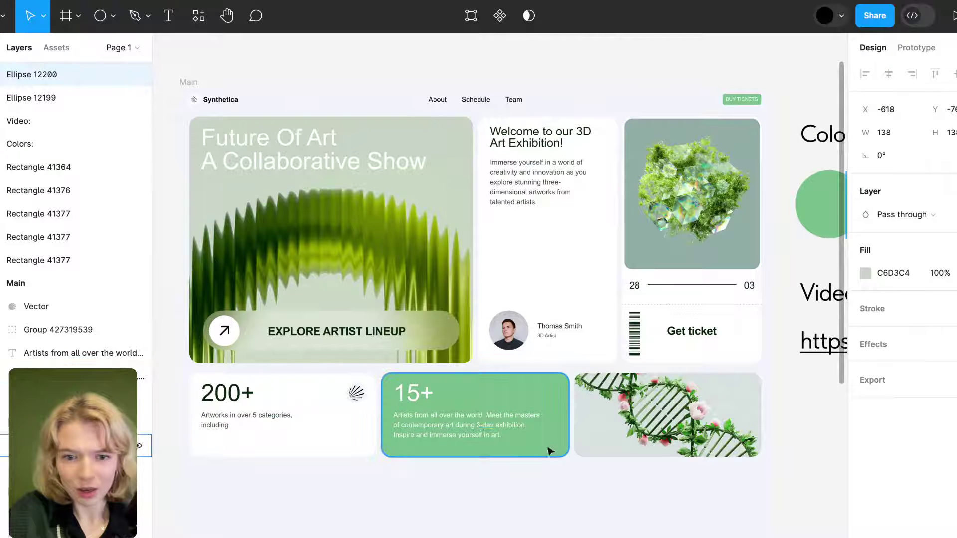
left_click(486, 433)
double_click(486, 433)
key("ctrl+c")
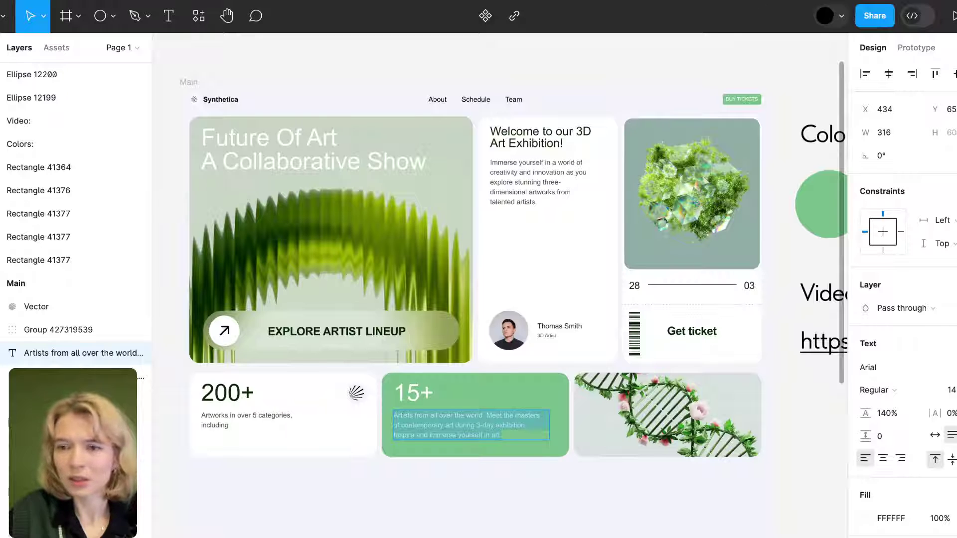
key("ctrl+Tab")
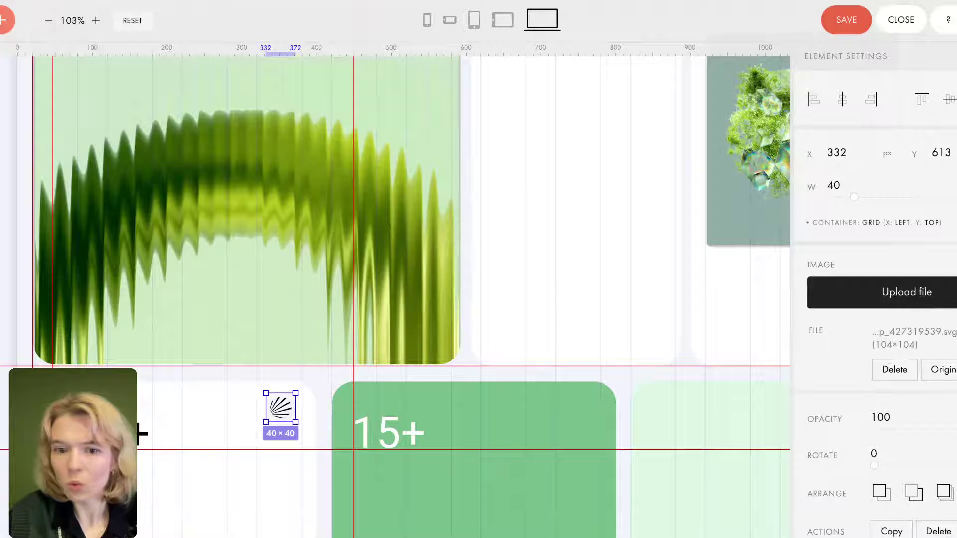
Add a text element below 15+ on the dark green card and replace its placeholder with the copied artists paragraph.
left_click(253, 469)
left_click(6, 20)
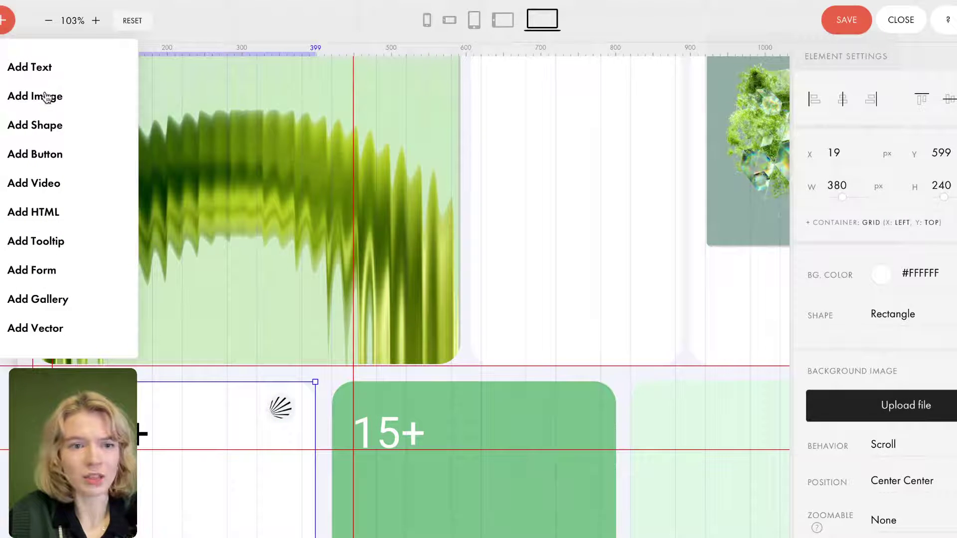
left_click(50, 66)
left_click_drag(230, 90, 526, 501)
double_click(526, 502)
key("ctrl+a")
key("ctrl+v")
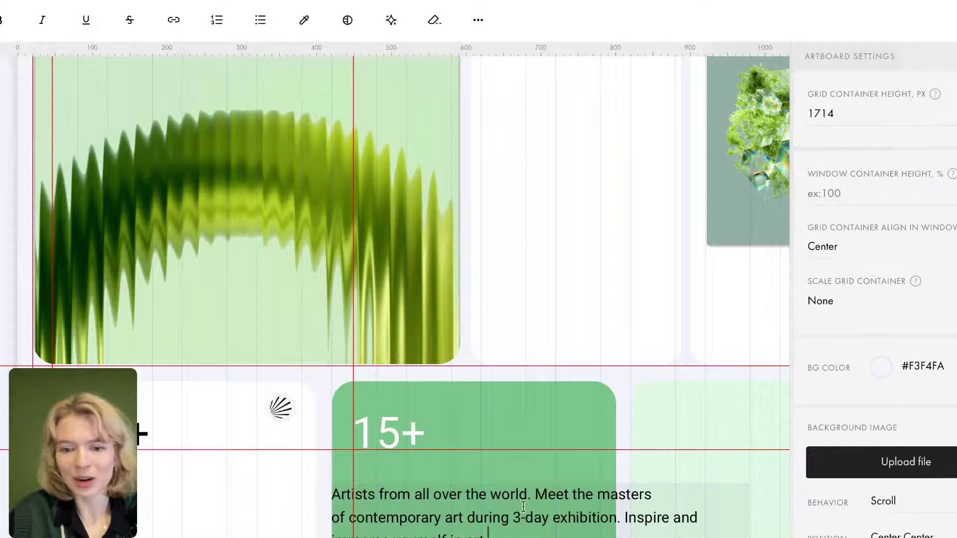
left_click(530, 481)
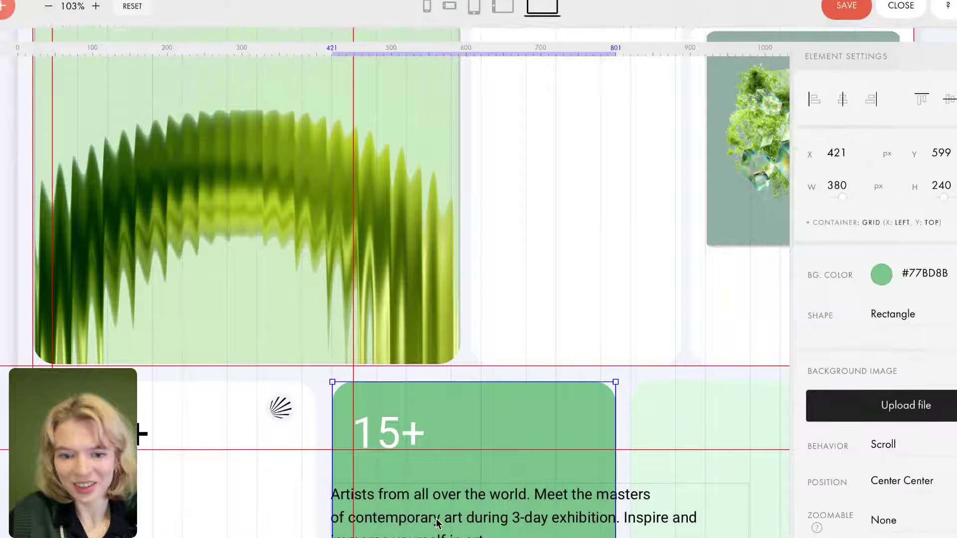
Align the artists paragraph with the vertical guide under 15+ and set its font size to 15.
left_click(467, 519)
left_click_drag(428, 507, 451, 506)
left_click_drag(888, 364, 881, 368)
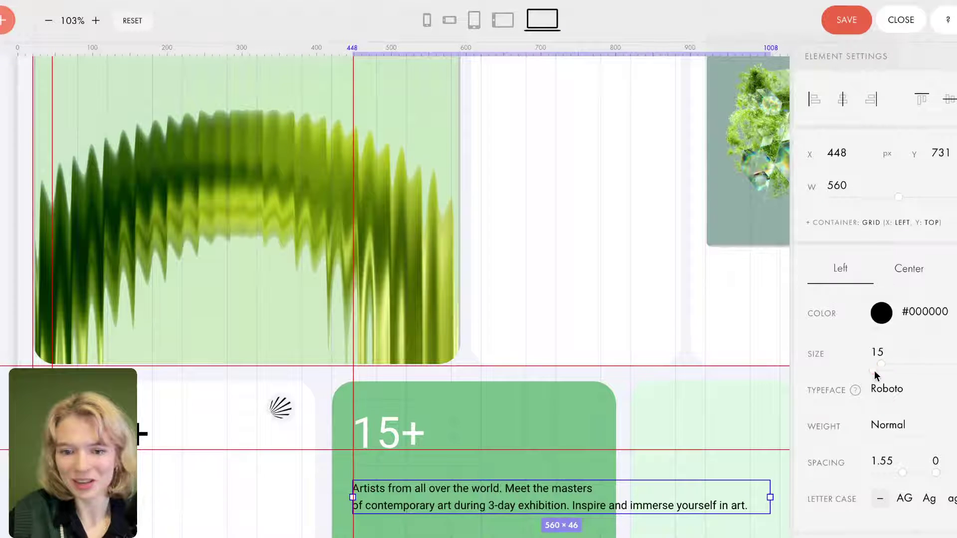
Insert a line break before "Inspire" so the last sentence of the artists paragraph starts on its own line.
double_click(572, 506)
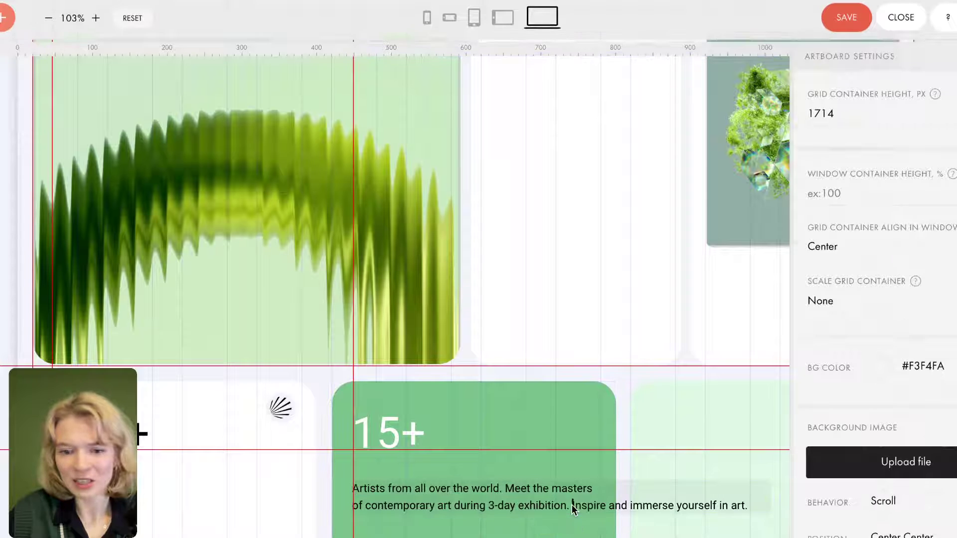
key("Return")
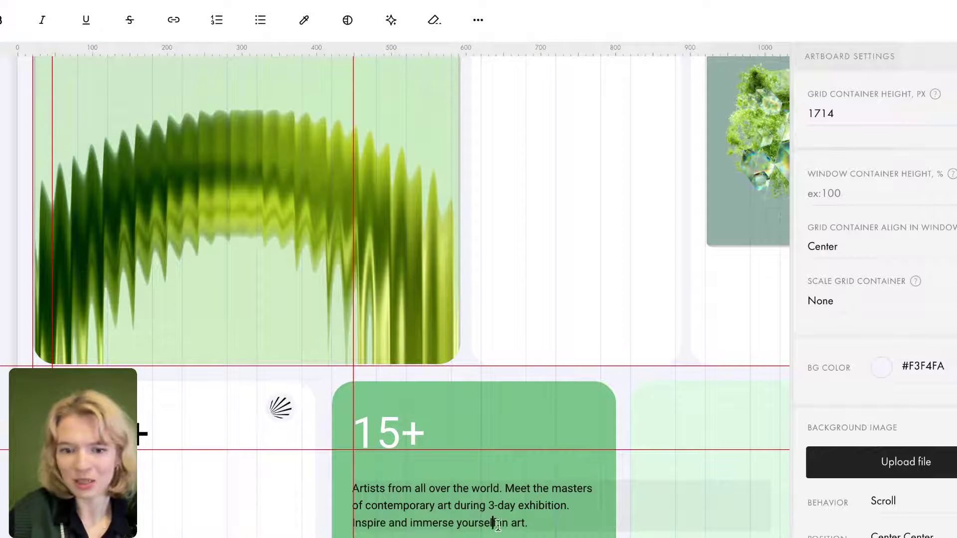
left_click(524, 429)
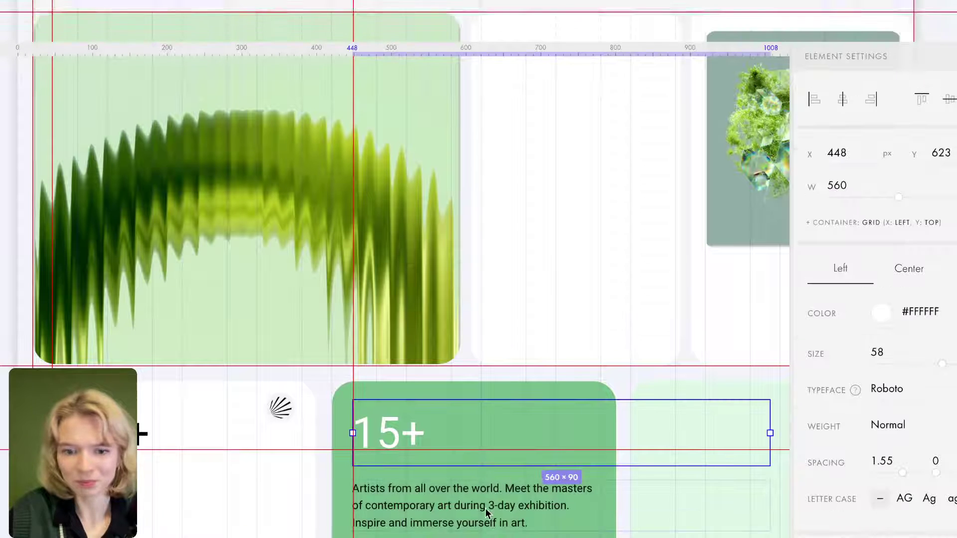
Open the artists paragraph on the dark green card for text editing.
left_click(476, 510)
double_click(477, 509)
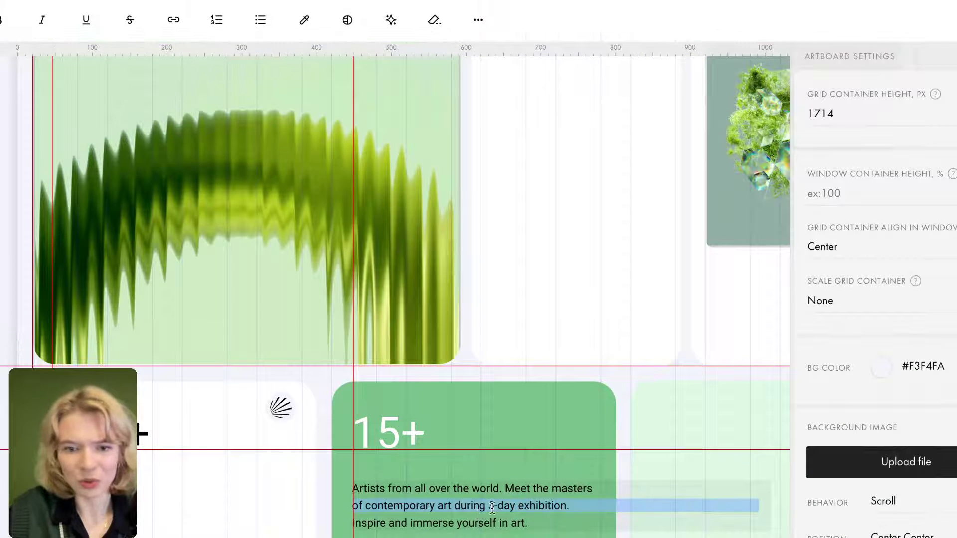
Set the font size of the description paragraph in the green 15+ card to 14.
key("ctrl+a")
key("Escape")
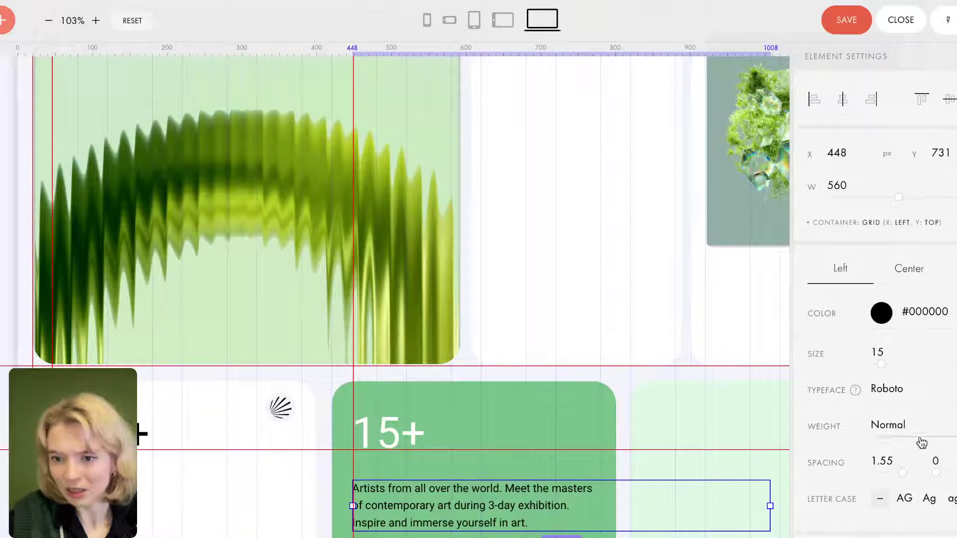
scroll(921, 439, "down", 3)
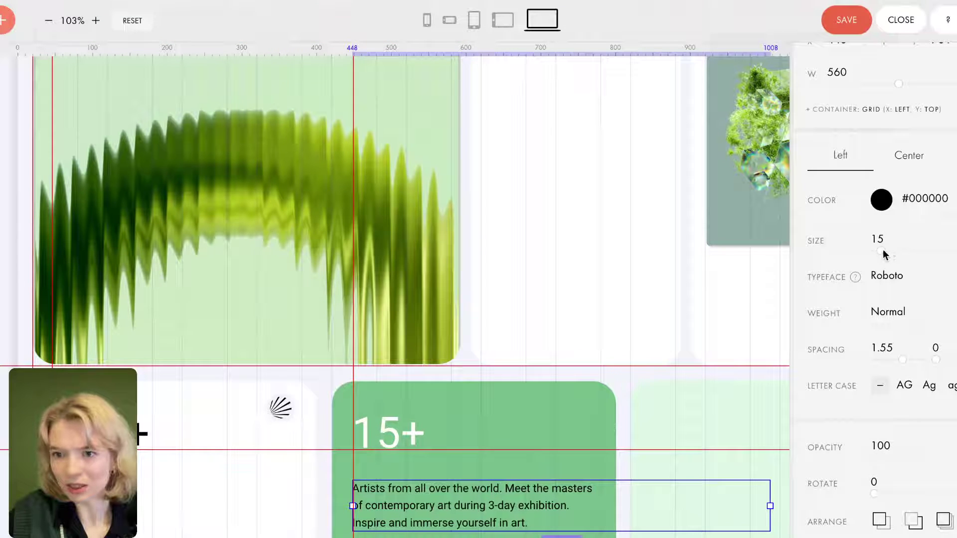
left_click_drag(881, 254, 880, 253)
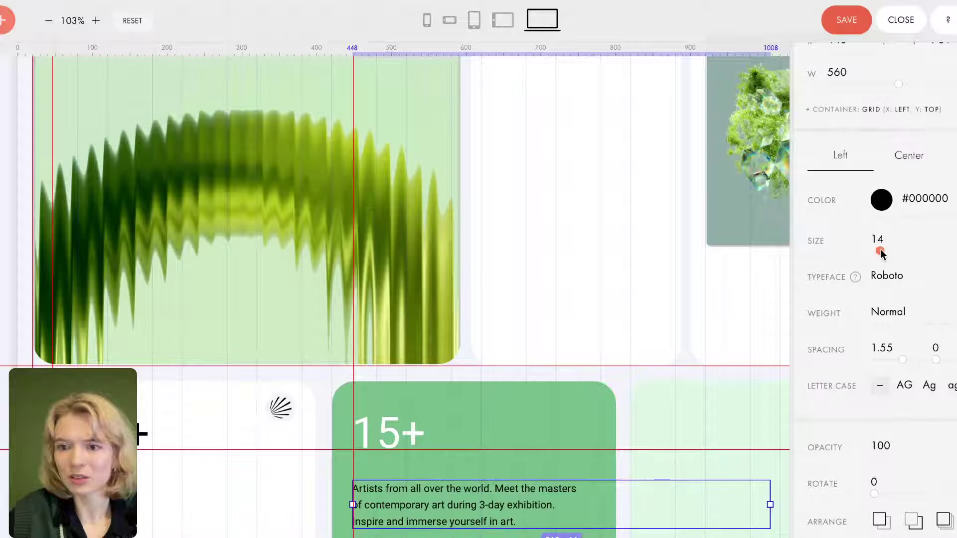
Change the text color of the green card's description paragraph to white (#FFFFFF).
double_click(462, 504)
left_click_drag(518, 521, 330, 493)
left_click(604, 414)
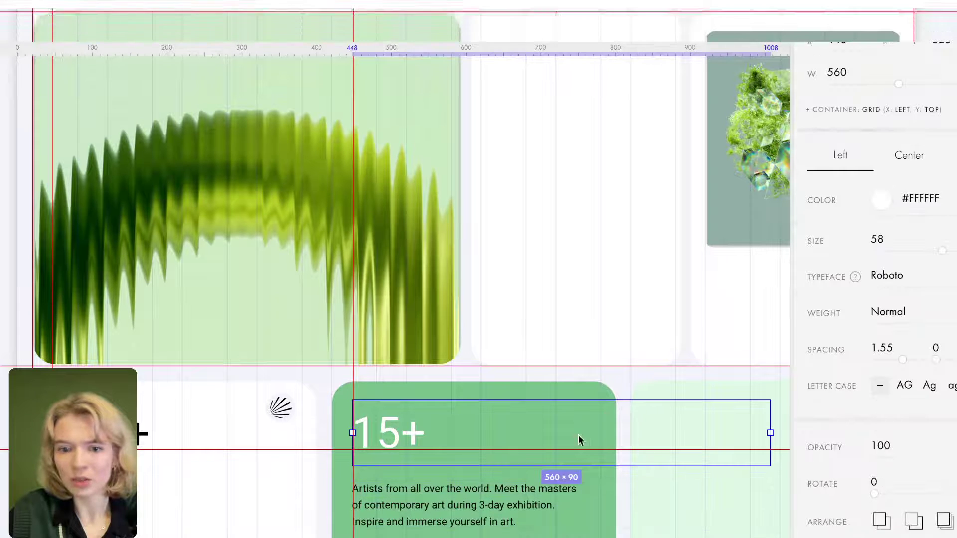
left_click(507, 500)
left_click(881, 200)
left_click_drag(886, 256, 831, 198)
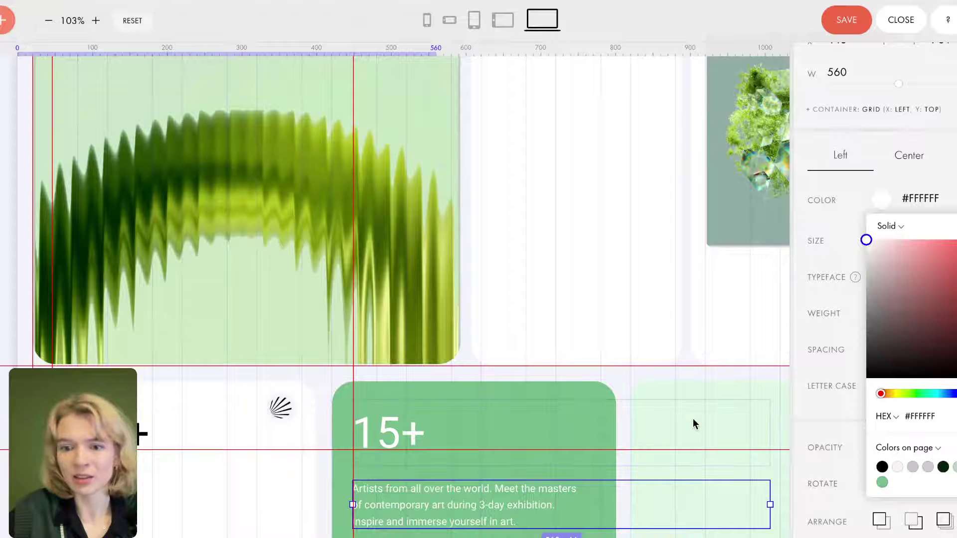
left_click(628, 381)
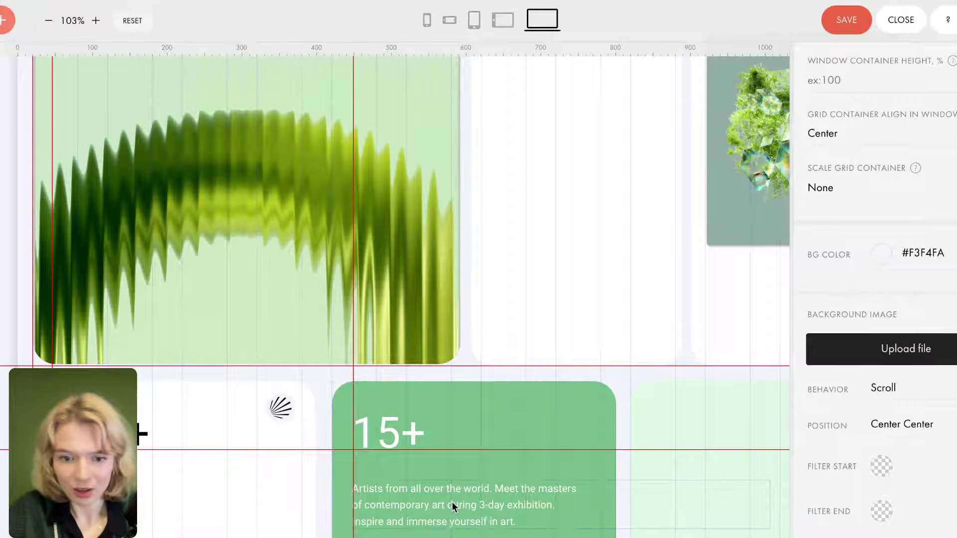
Move the white description paragraph down within the green card to Y 754.
left_click_drag(451, 502, 452, 519)
double_click(453, 522)
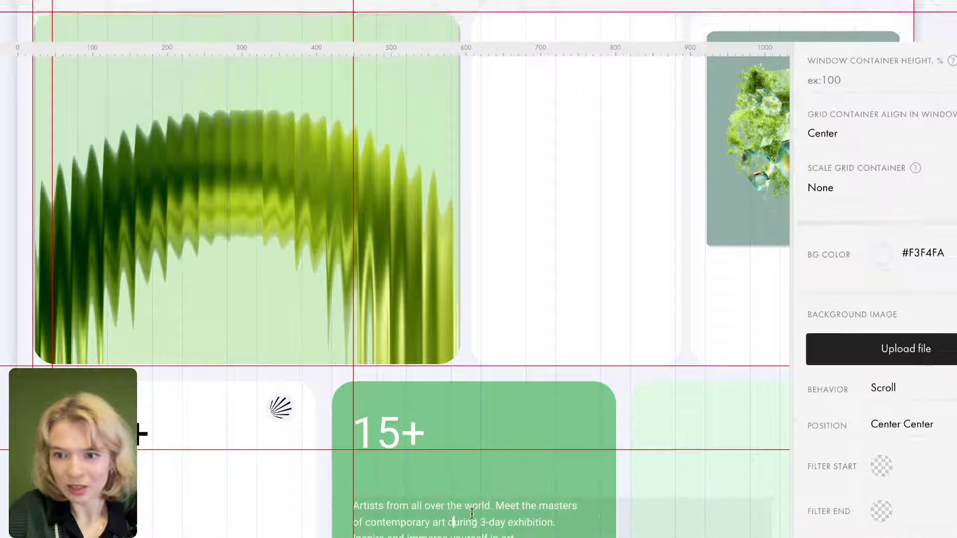
left_click(498, 441)
left_click(477, 531)
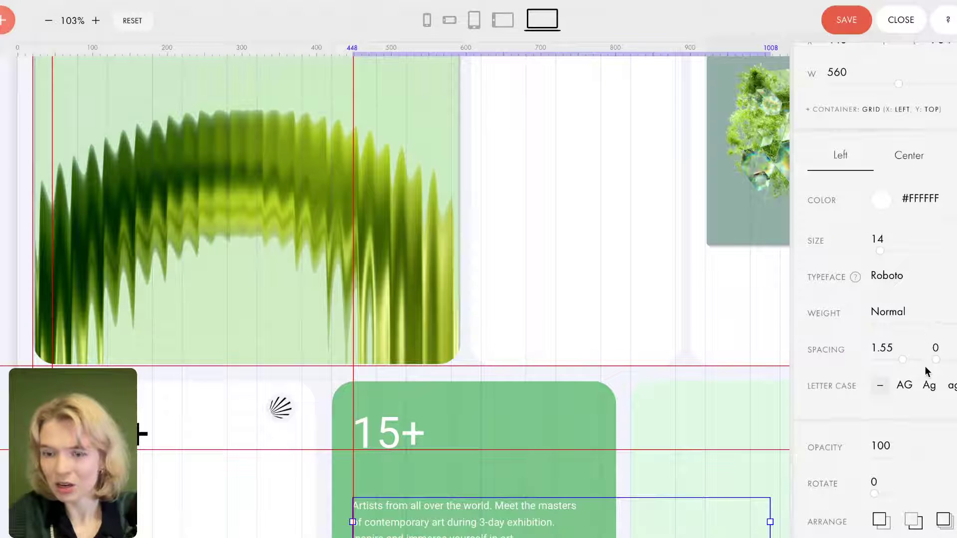
Tighten the line spacing of the green card's description paragraph to 1.3.
scroll(916, 315, "down", 3)
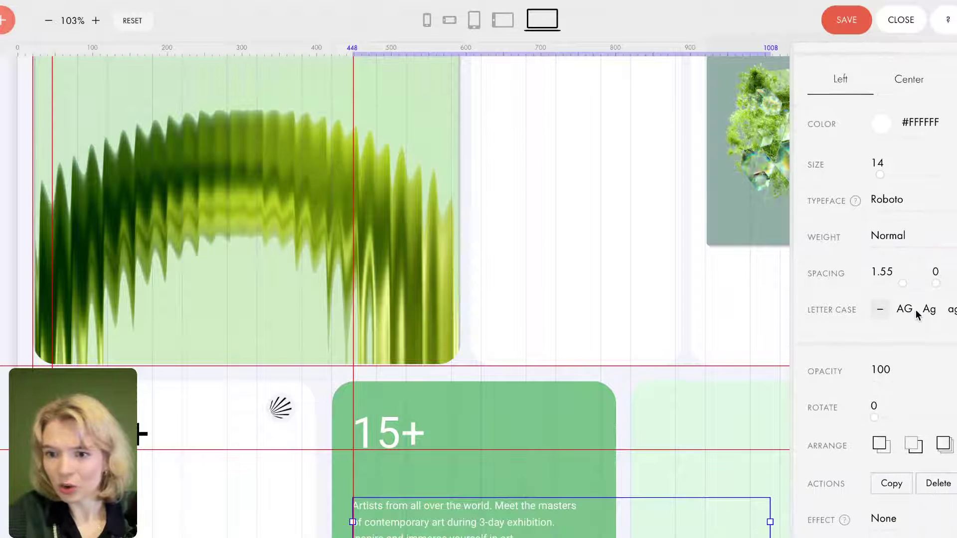
scroll(916, 309, "down", 3)
scroll(908, 313, "up", 3)
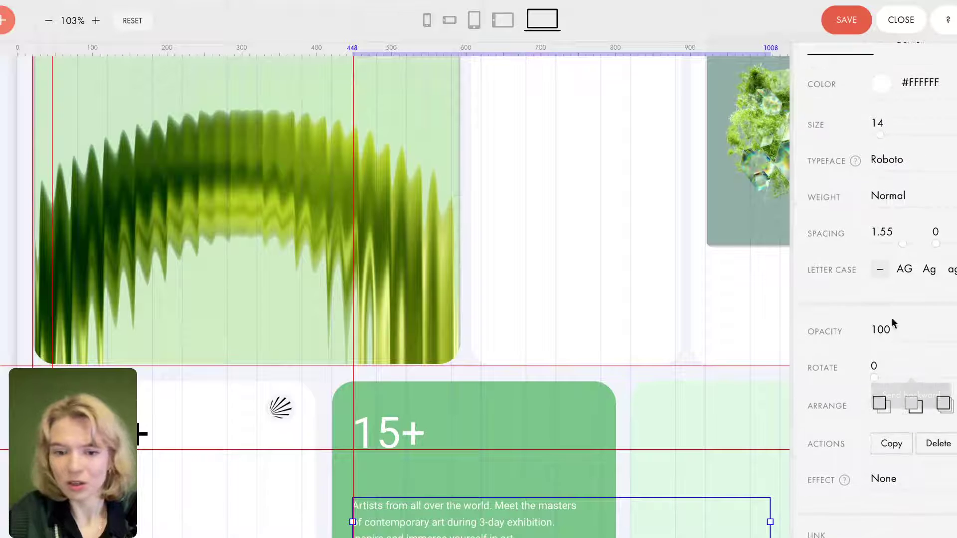
double_click(513, 523)
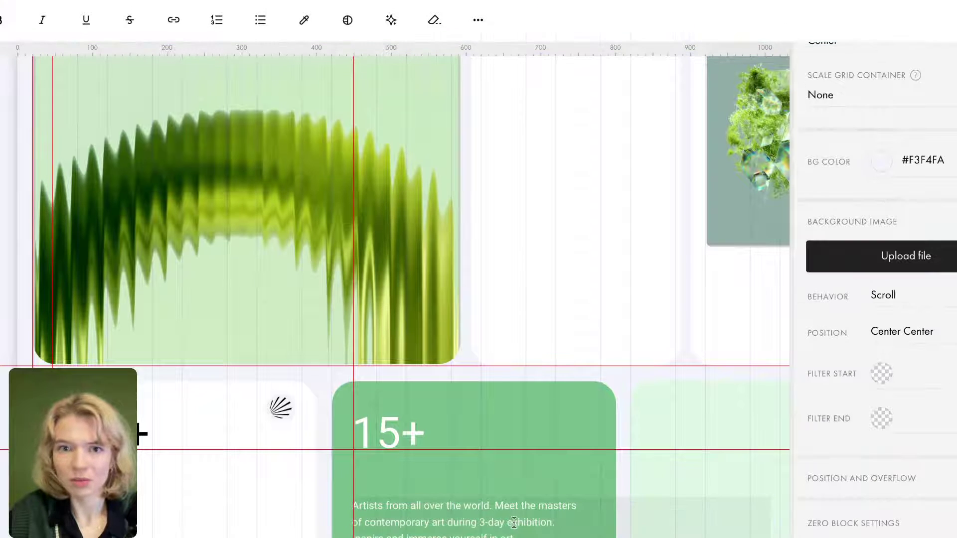
left_click(490, 33)
left_click(548, 493)
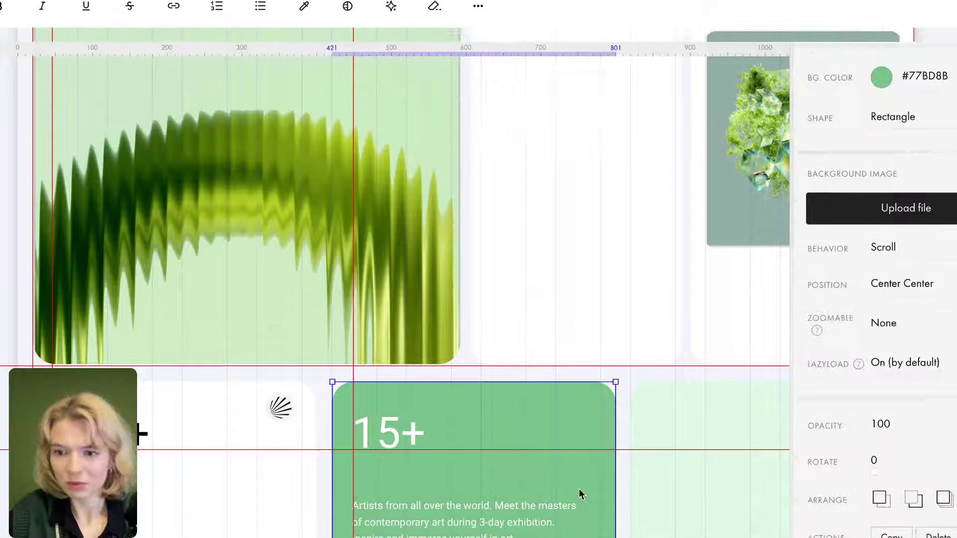
left_click(511, 532)
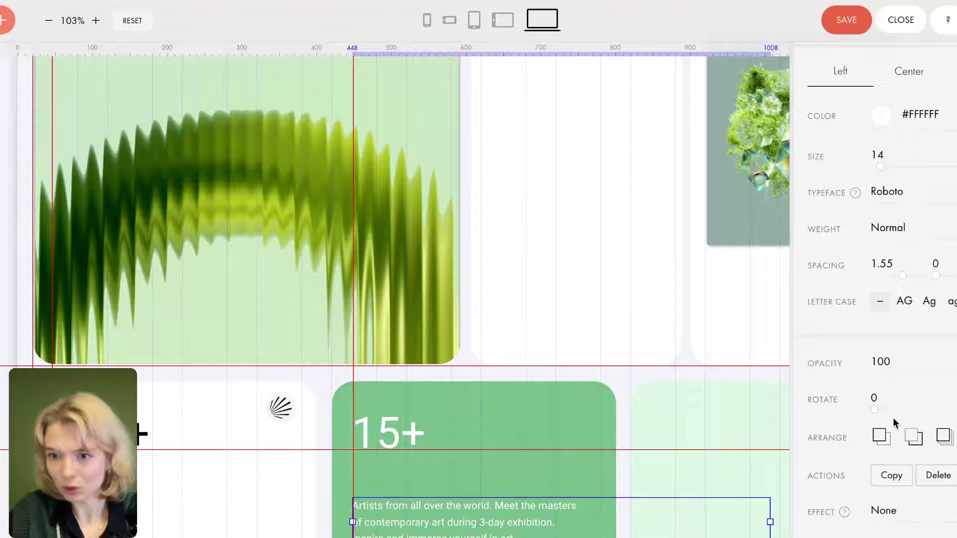
scroll(893, 416, "down", 3)
scroll(892, 416, "up", 2)
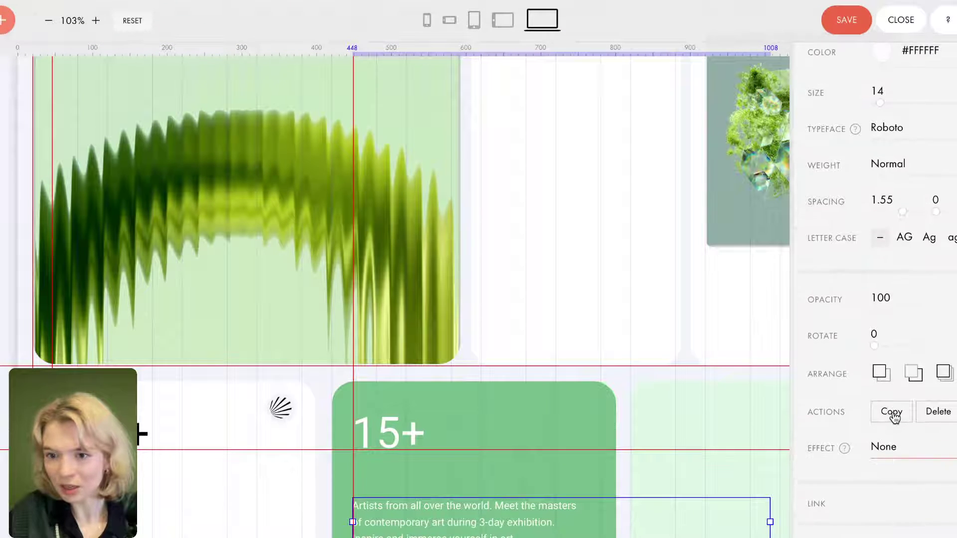
scroll(893, 416, "up", 4)
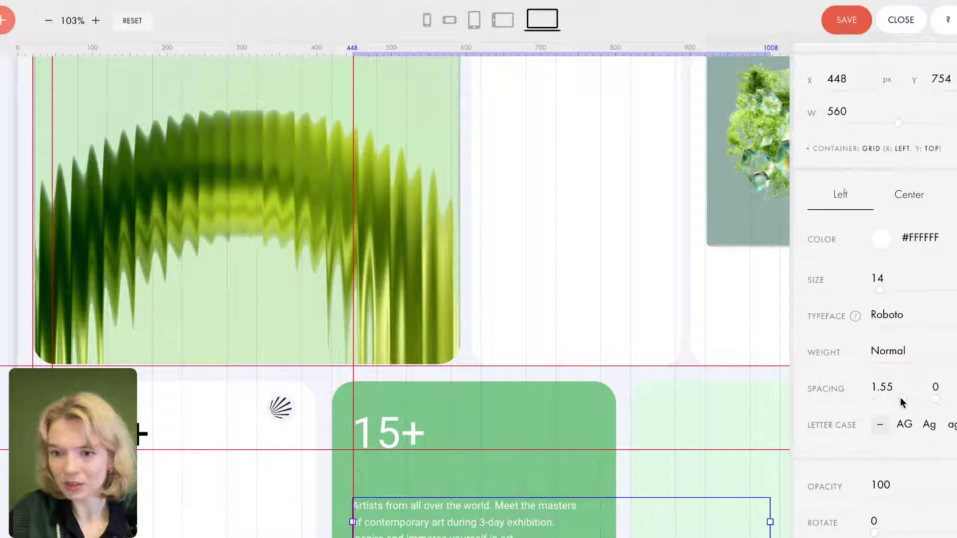
left_click_drag(903, 402, 896, 402)
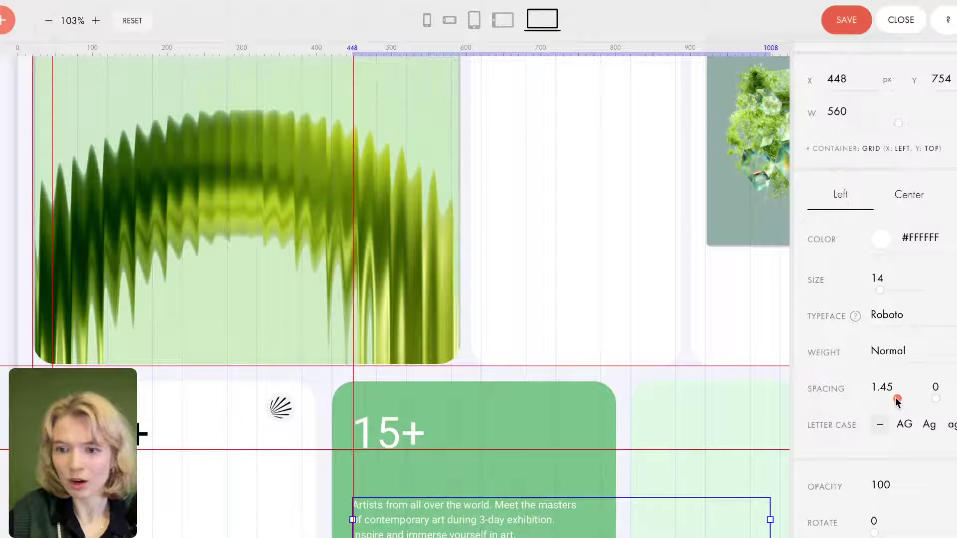
left_click_drag(892, 397, 887, 397)
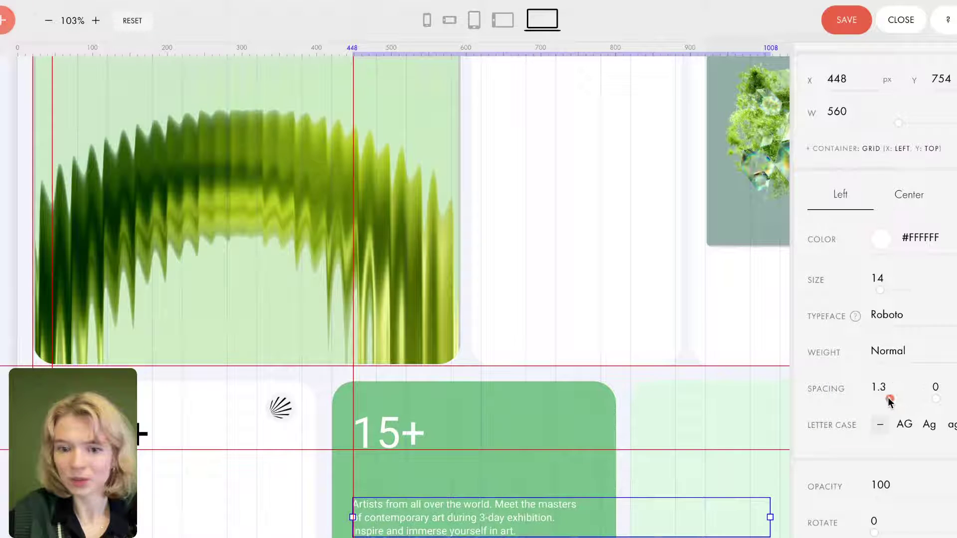
Duplicate the description paragraph into the white card at X 45 and color the copy black (#000000).
left_click(542, 483)
left_click(523, 502)
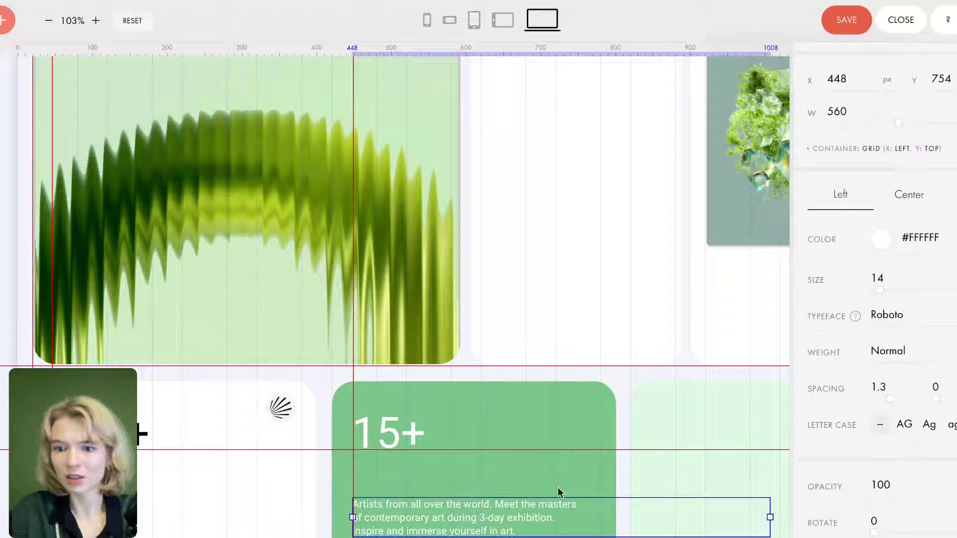
left_click_drag(470, 517, 161, 505)
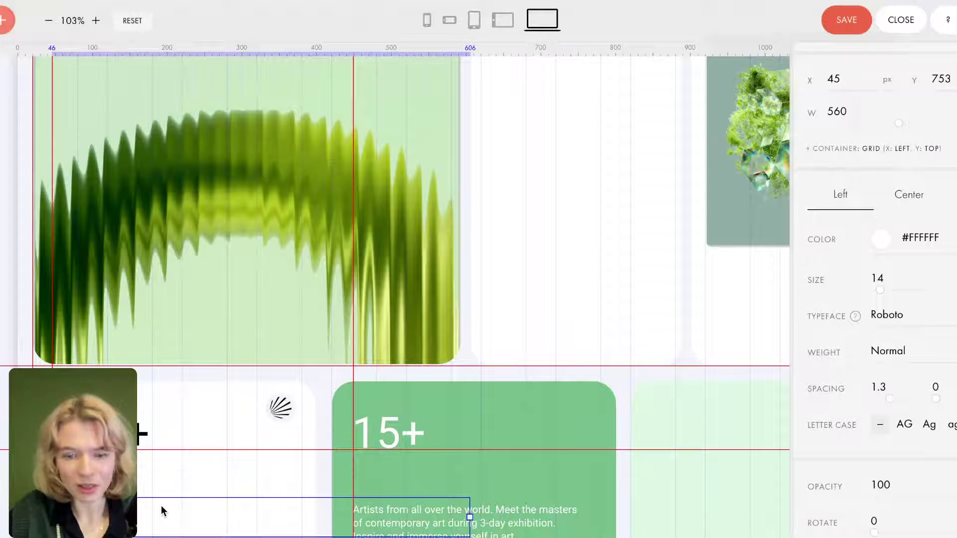
scroll(904, 465, "up", 1)
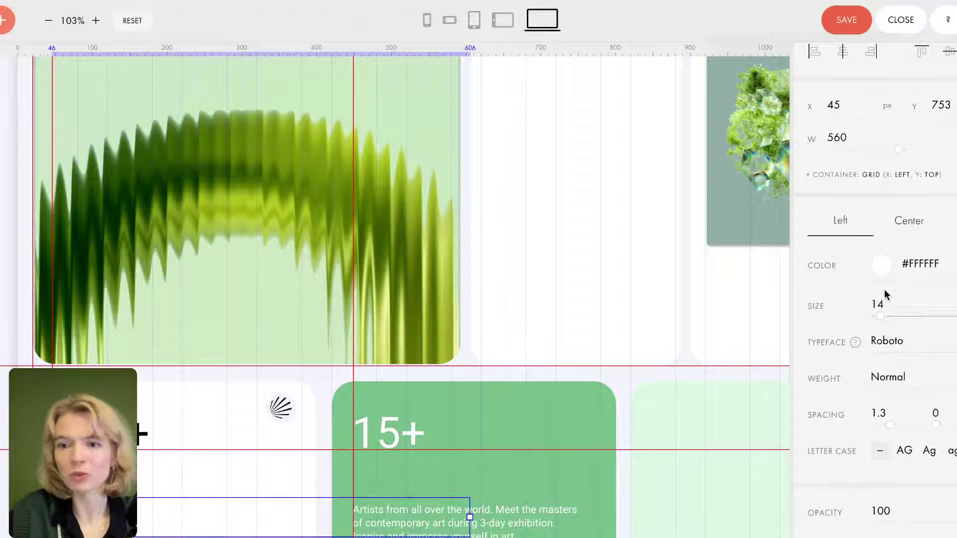
left_click(880, 264)
type("000000")
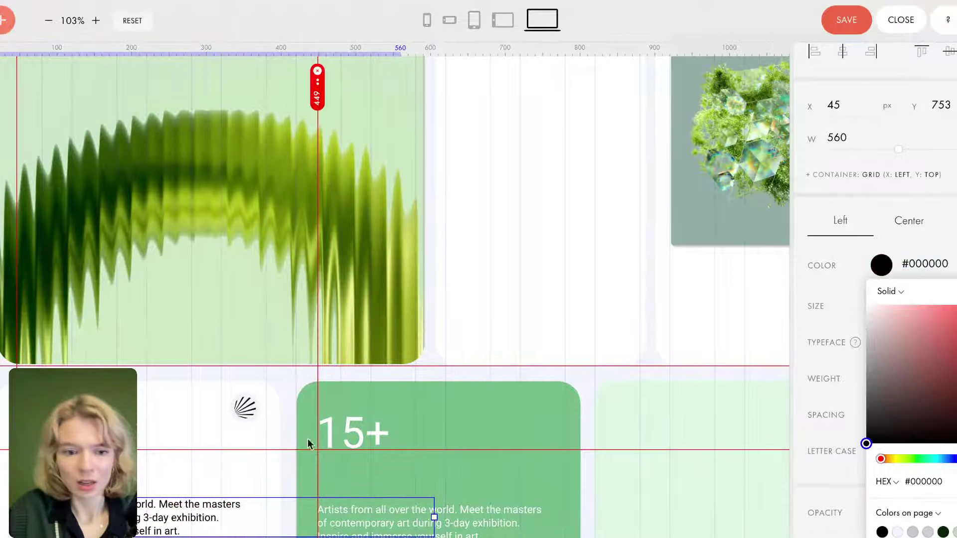
Lower the black paragraph in the white card to Y 761, level with the green card's paragraph.
left_click(199, 474)
left_click(153, 523)
left_click_drag(153, 523, 153, 520)
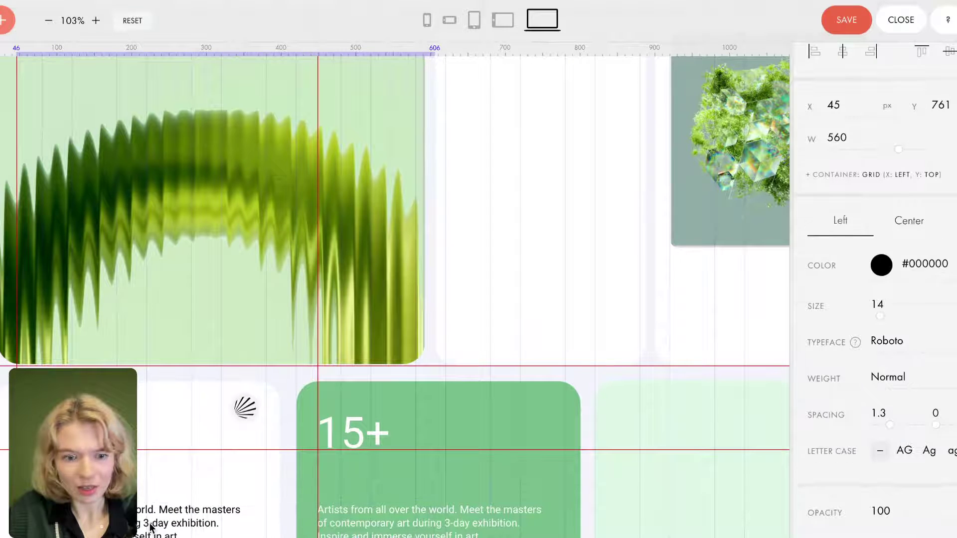
Switch to Figma to check the text placement in the 200+ and 15+ cards, and return to the Tilda page.
left_click(500, 397)
scroll(489, 277, "down", 1)
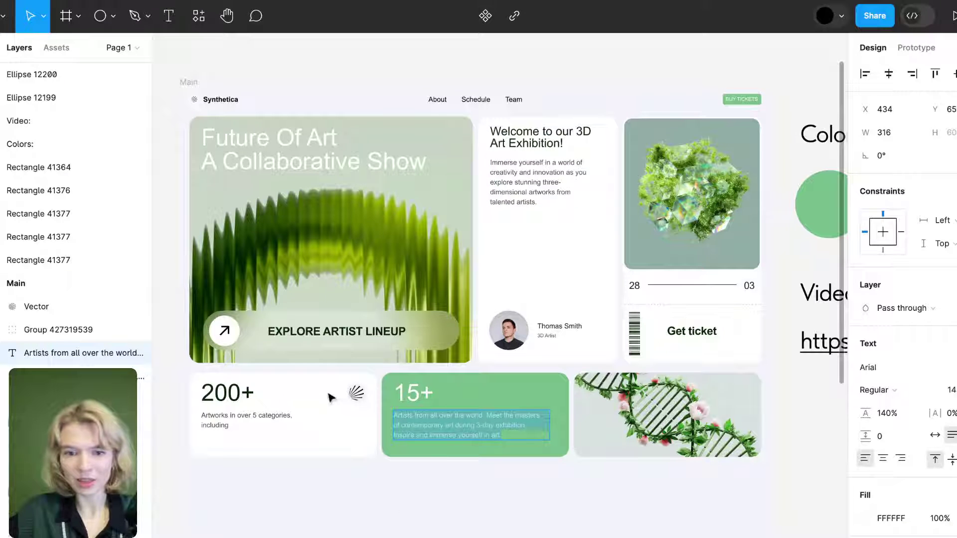
key("Escape")
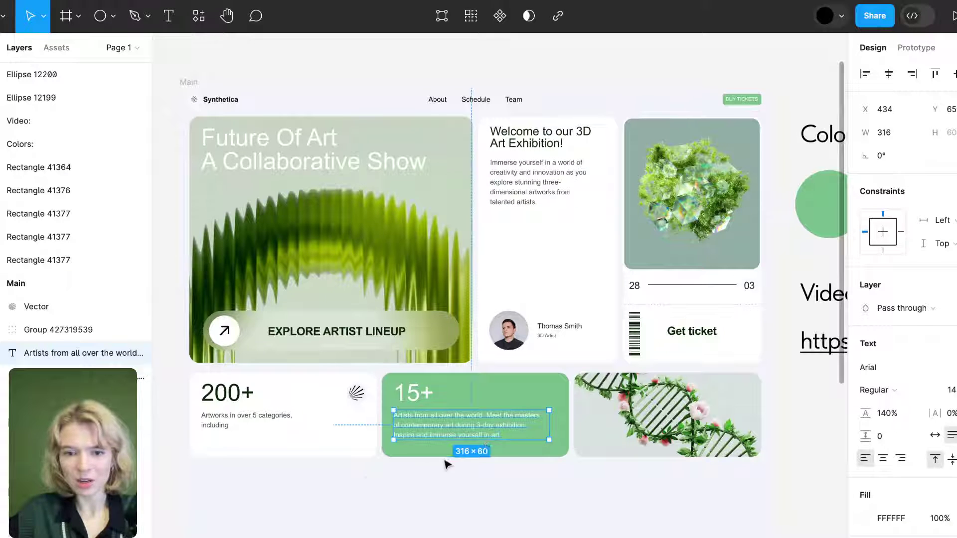
left_click(514, 393)
Move the 200+ heading in the white card down to Y 654.
scroll(534, 520, "down", 3)
scroll(534, 519, "up", 3)
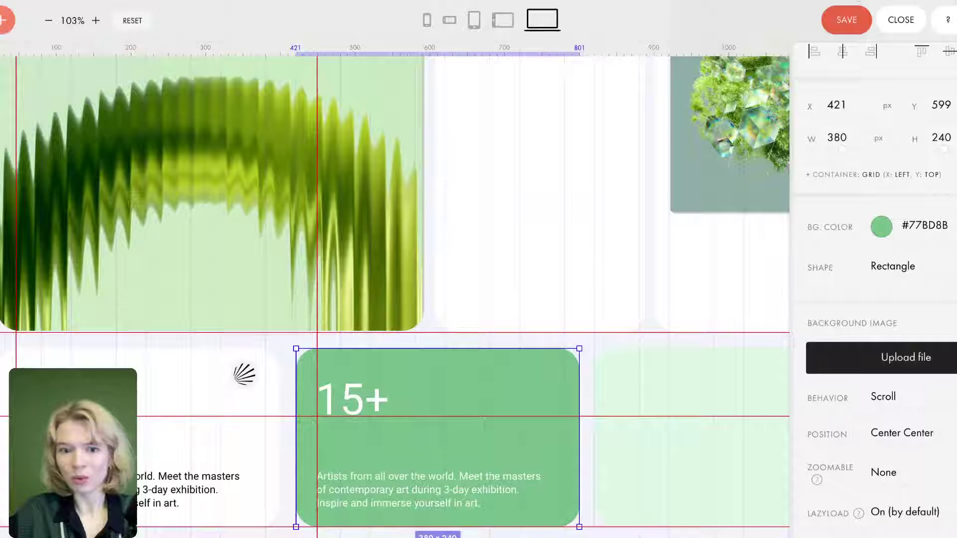
left_click(166, 384)
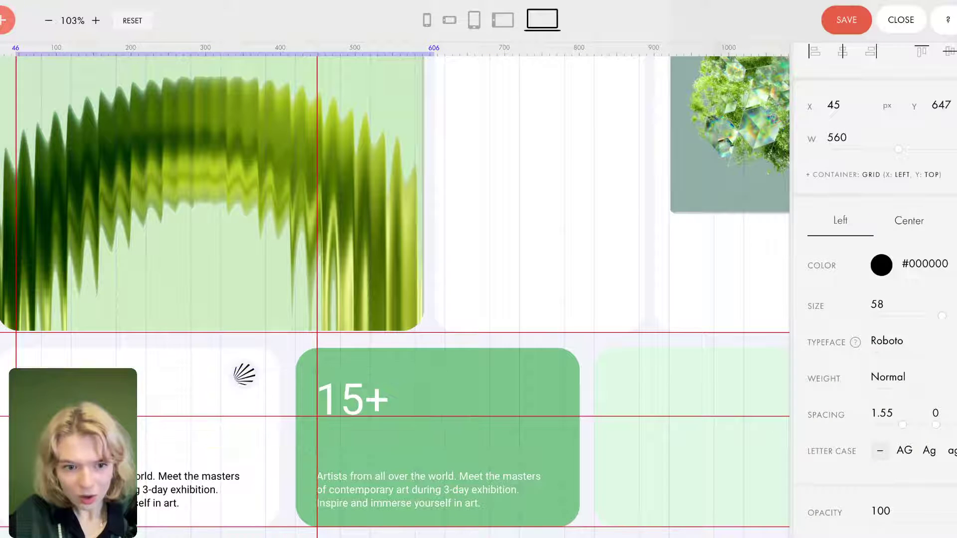
scroll(149, 268, "up", 5)
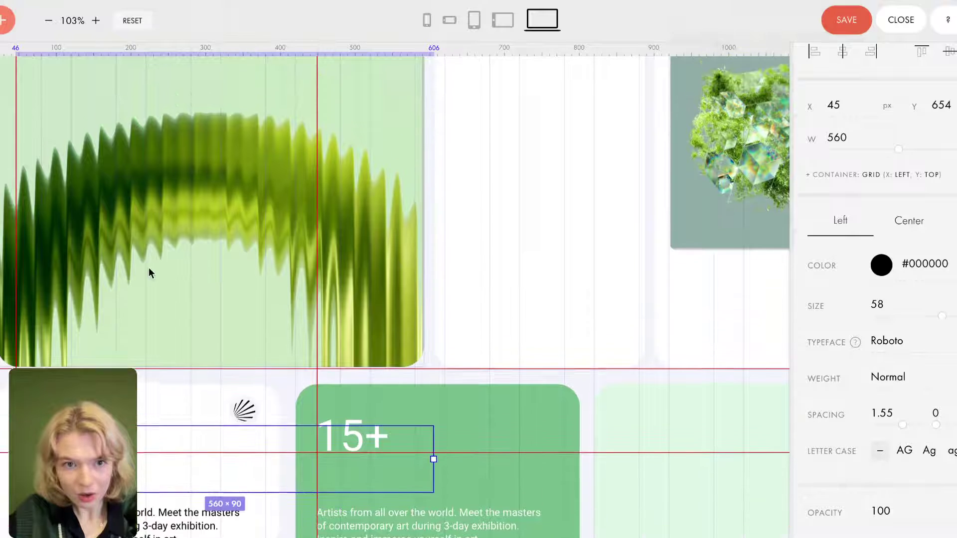
scroll(148, 267, "down", 4)
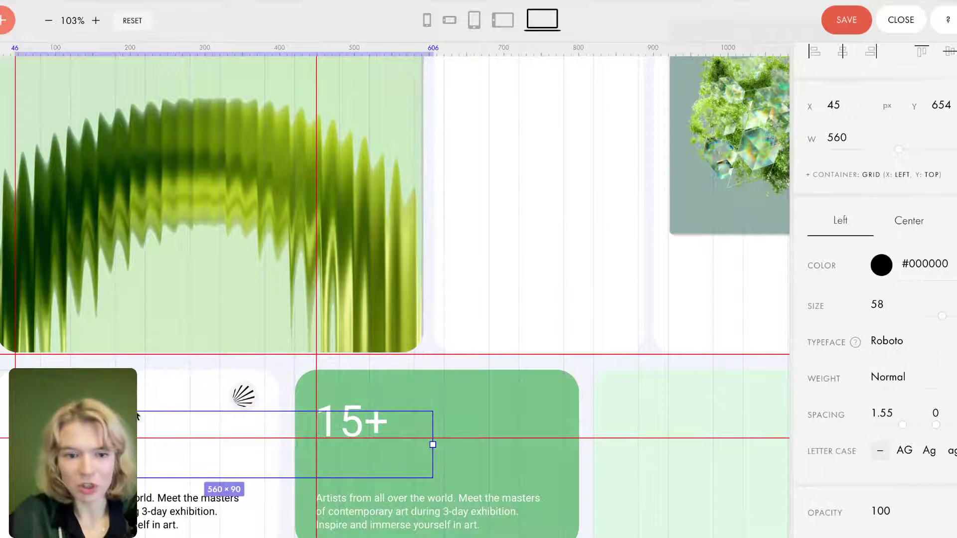
Lower the fan icon to Y 654 and the 15+ heading to Y 660, along with the horizontal guide for the headings.
left_click(207, 409)
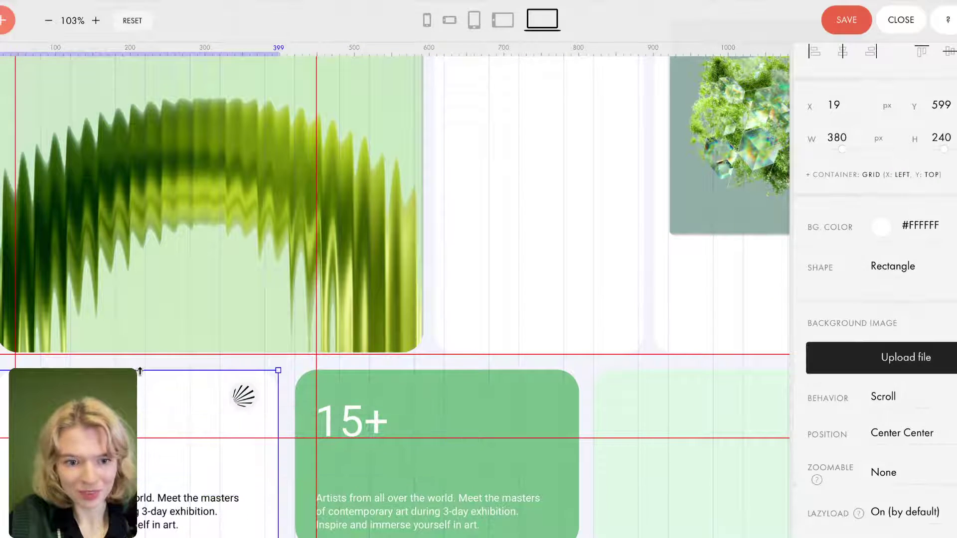
left_click_drag(237, 399, 245, 444)
left_click_drag(186, 438, 195, 463)
left_click_drag(366, 422, 364, 447)
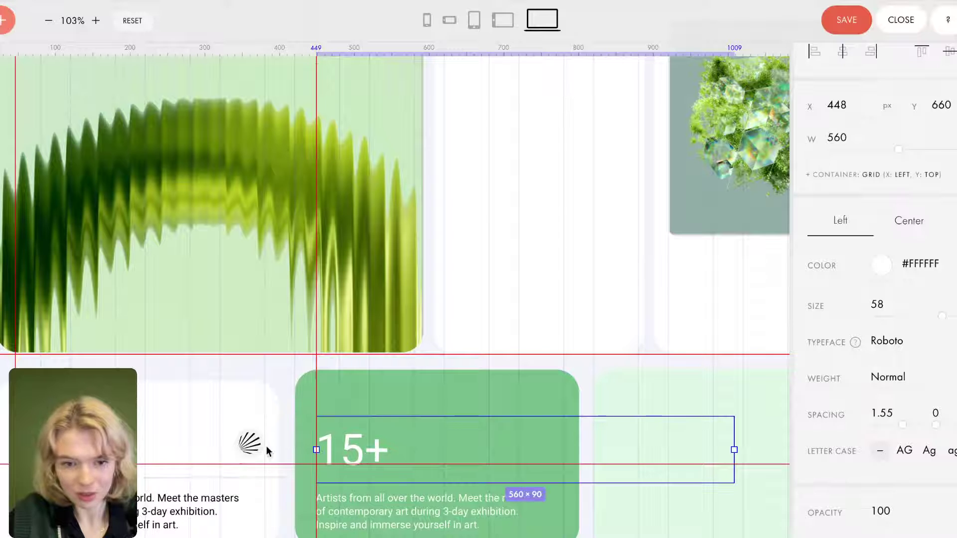
left_click_drag(249, 444, 251, 428)
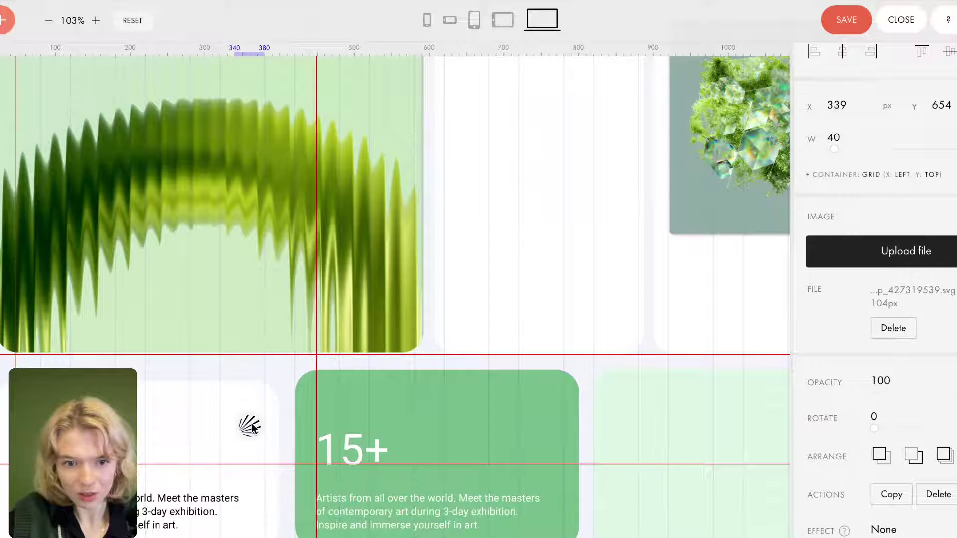
Shorten the white card from its top edge to a height of 199 px and lower the green card's top edge to match.
left_click_drag(196, 388, 195, 402)
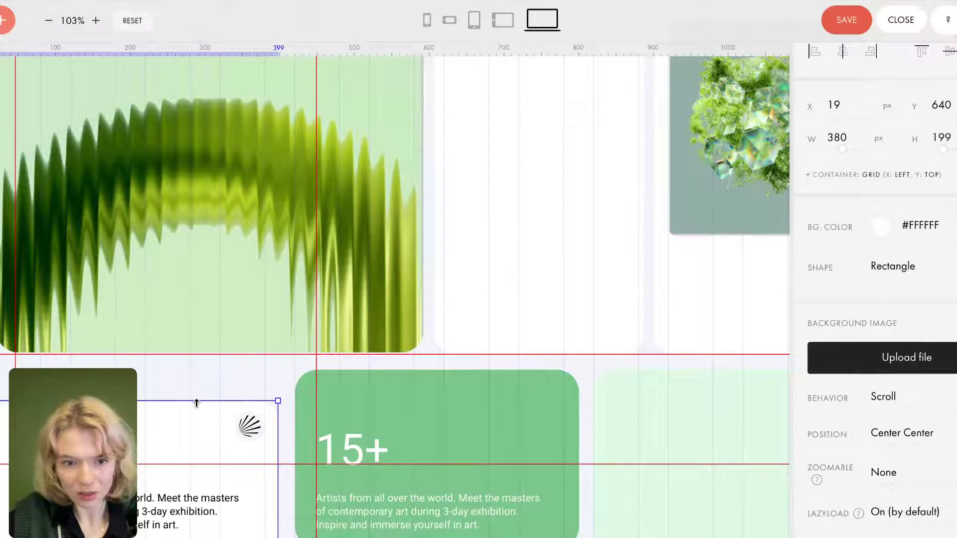
left_click(419, 422)
left_click(422, 387)
left_click_drag(423, 370, 423, 398)
Reposition the horizontal guide above the cards so it runs level with the pale green card's top edge.
left_click_drag(416, 358, 411, 402)
left_click(416, 389)
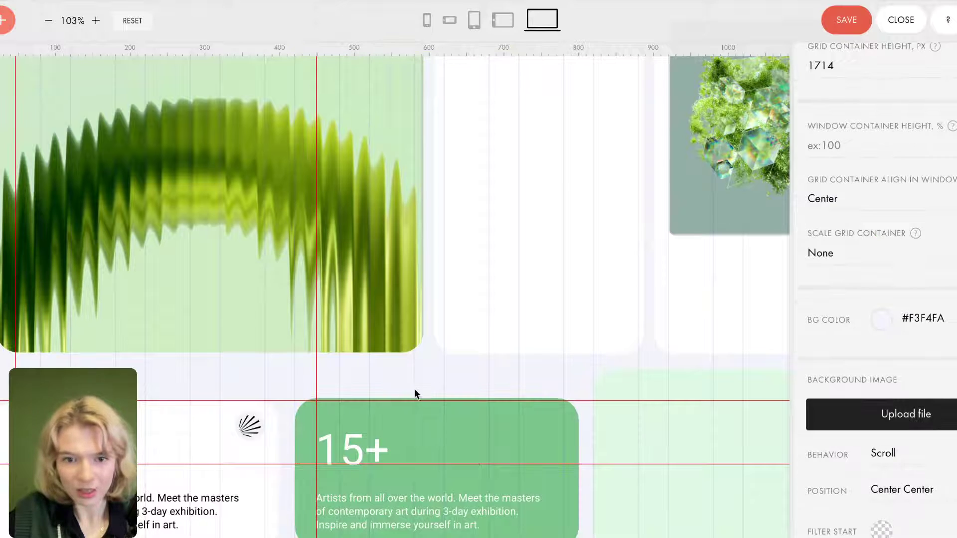
left_click(414, 423)
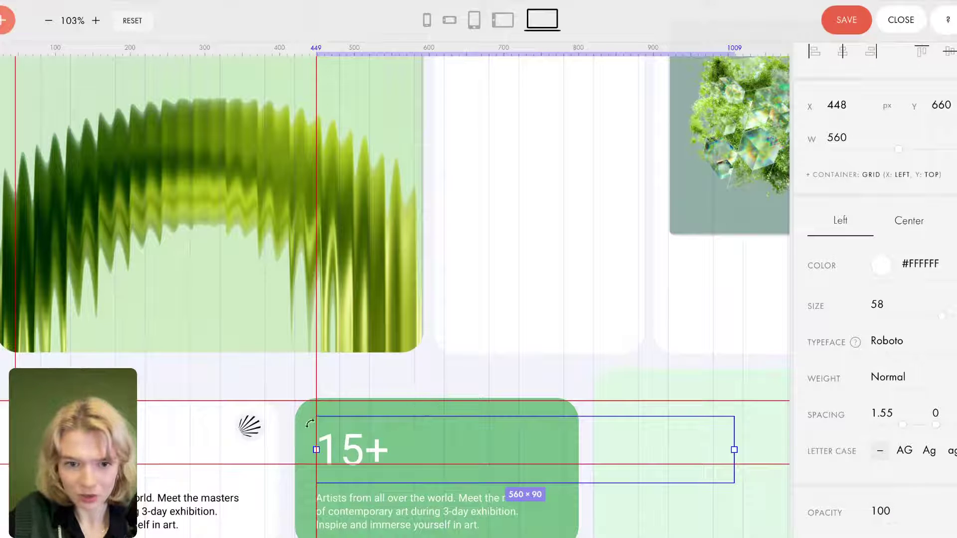
left_click_drag(289, 400, 289, 369)
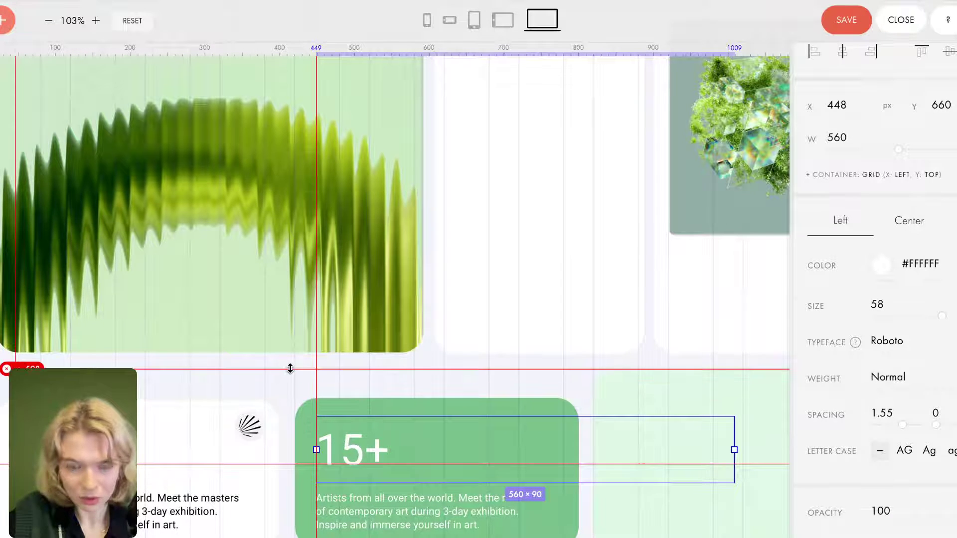
Lower the green 15+ card's top edge to Y 642 for a height of 197 px and bring the horizontal guide down beside it.
left_click(360, 399)
left_click_drag(364, 399, 376, 403)
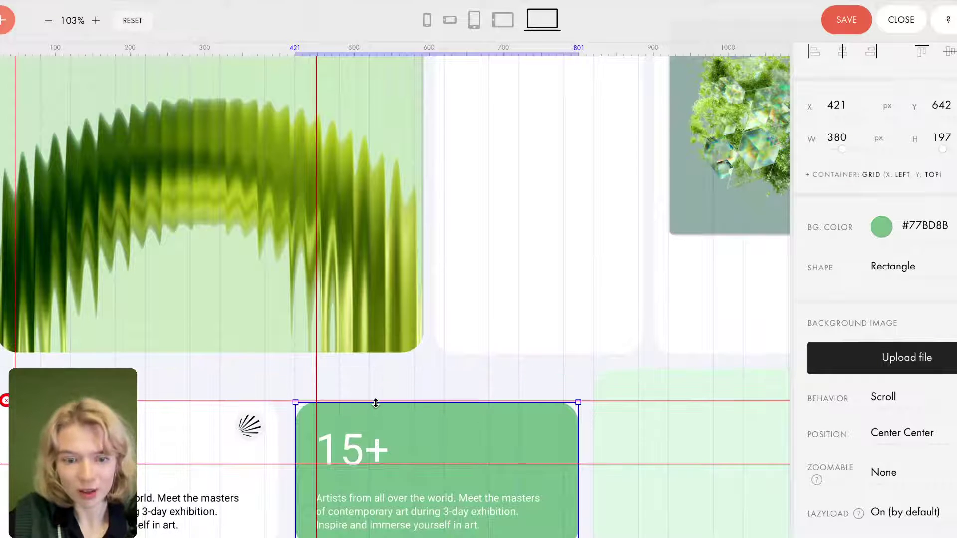
left_click(439, 429)
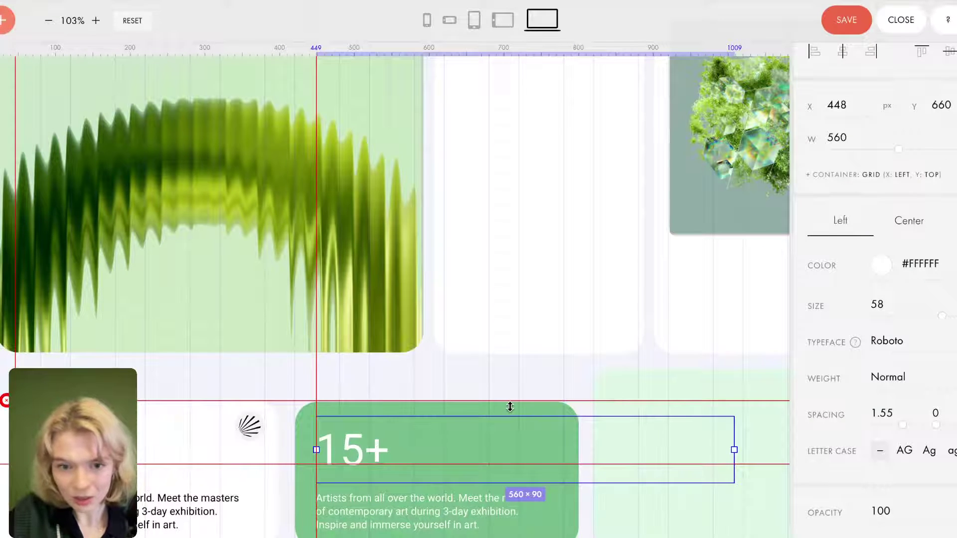
scroll(509, 407, "up", 3)
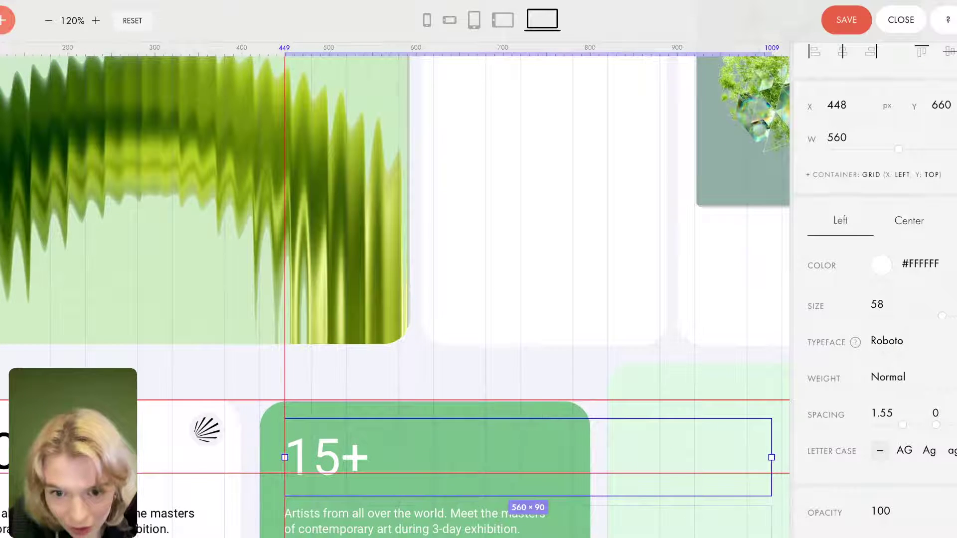
left_click(557, 508)
left_click(561, 413)
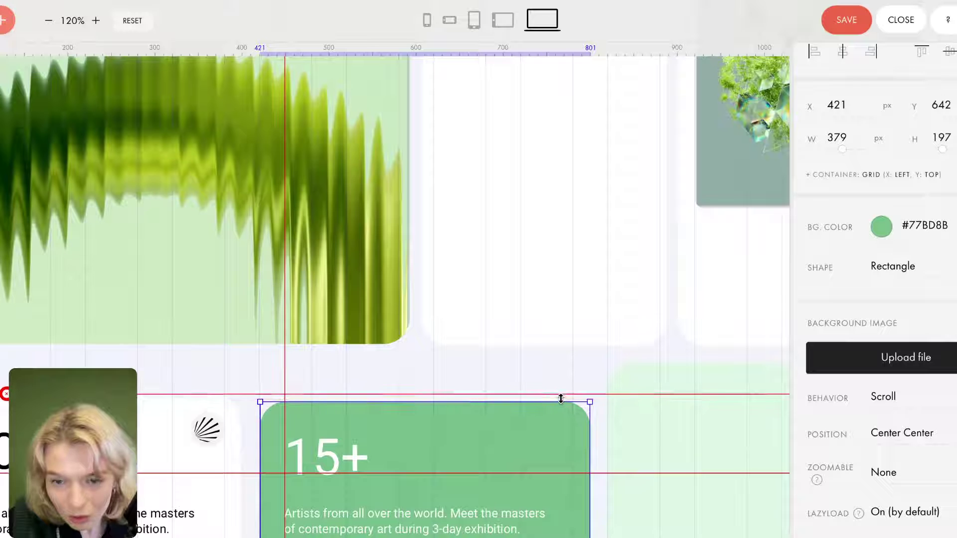
left_click(566, 426)
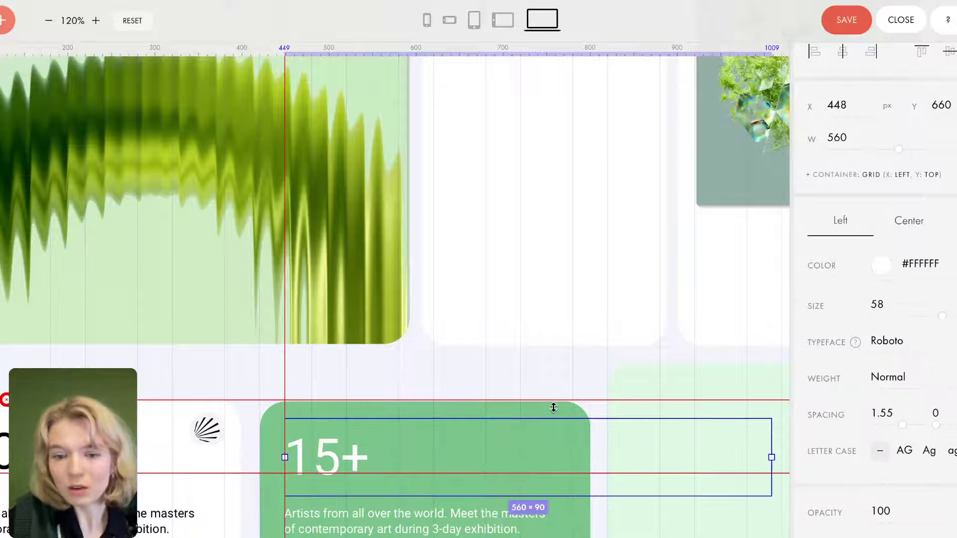
left_click(563, 407)
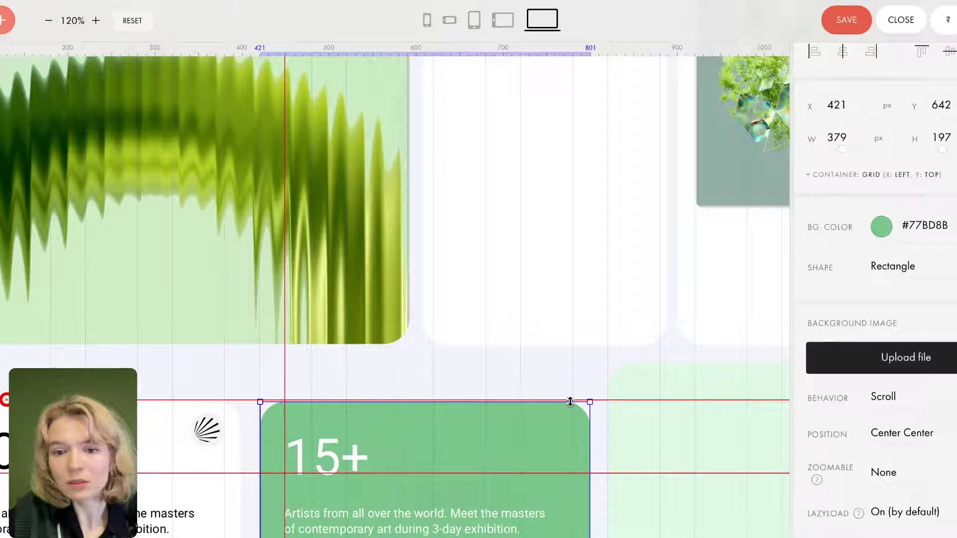
Lower the pale green card's top edge to the horizontal guide at Y 640, giving it a height of 198 px.
left_click(668, 376)
scroll(668, 377, "right", 3)
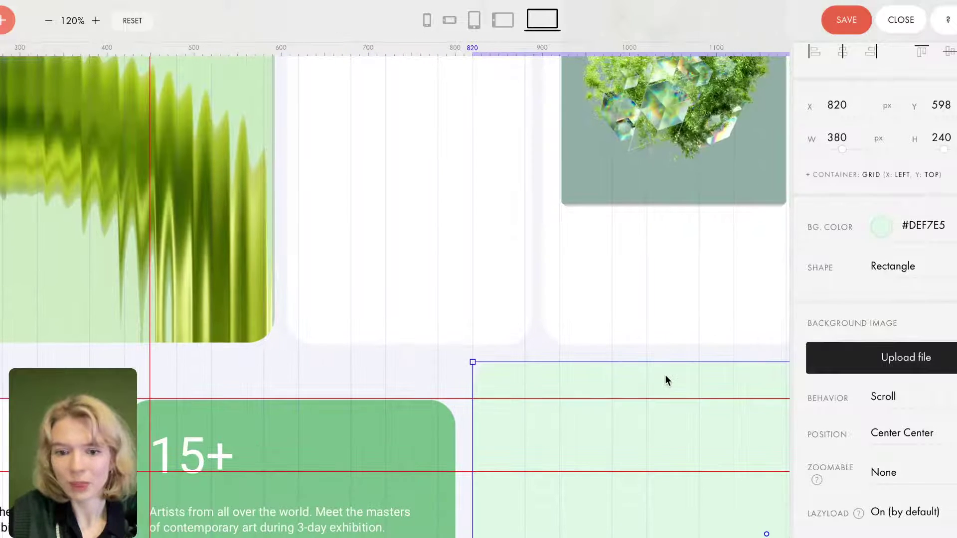
left_click_drag(666, 364, 664, 399)
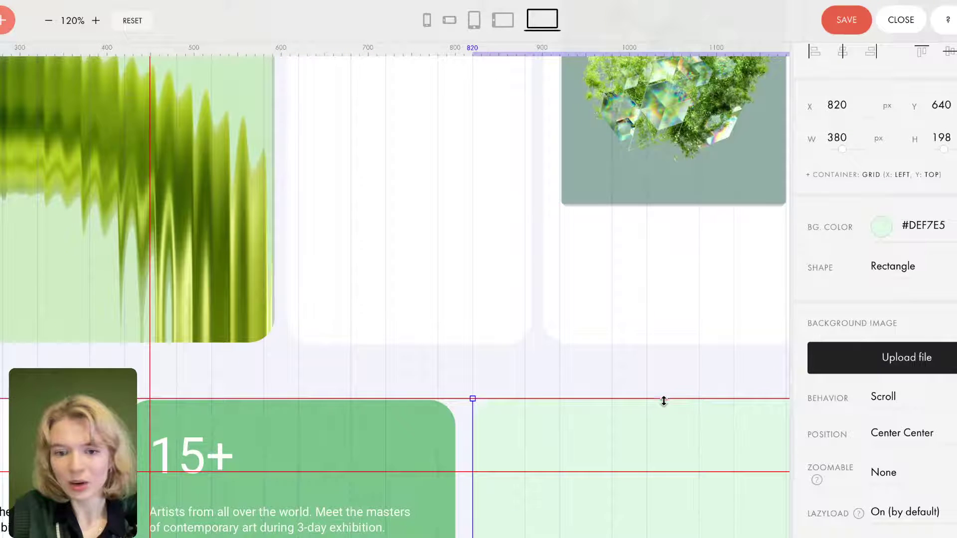
scroll(573, 413, "down", 2)
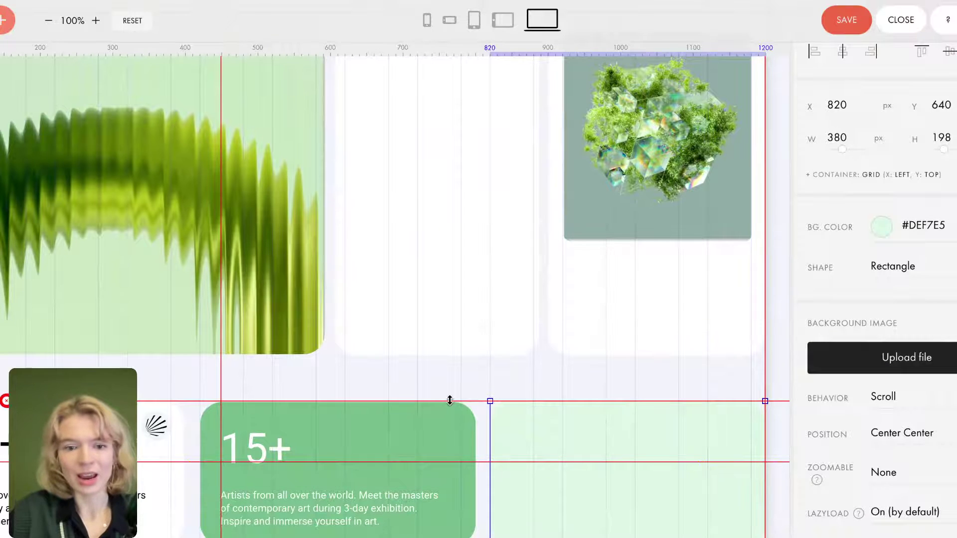
Remove the horizontal guide running through the 200+ and 15+ headings.
scroll(451, 398, "left", 1)
scroll(454, 400, "left", 4)
scroll(454, 400, "up", 2)
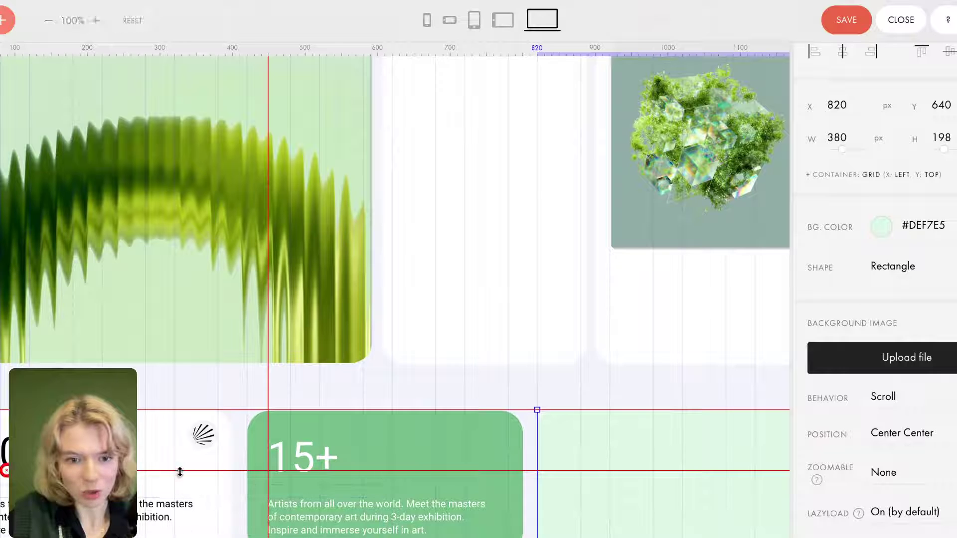
left_click_drag(180, 469, 5, 470)
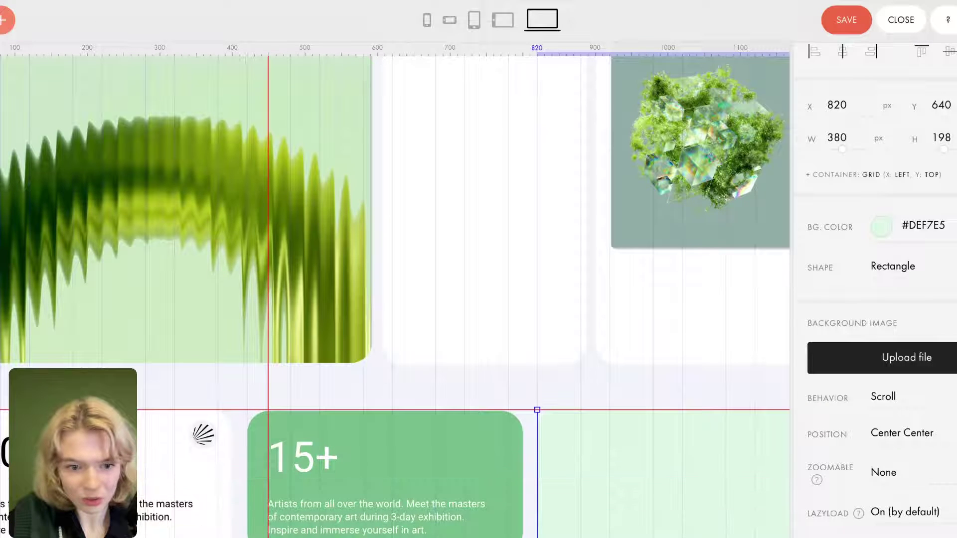
left_click(151, 529)
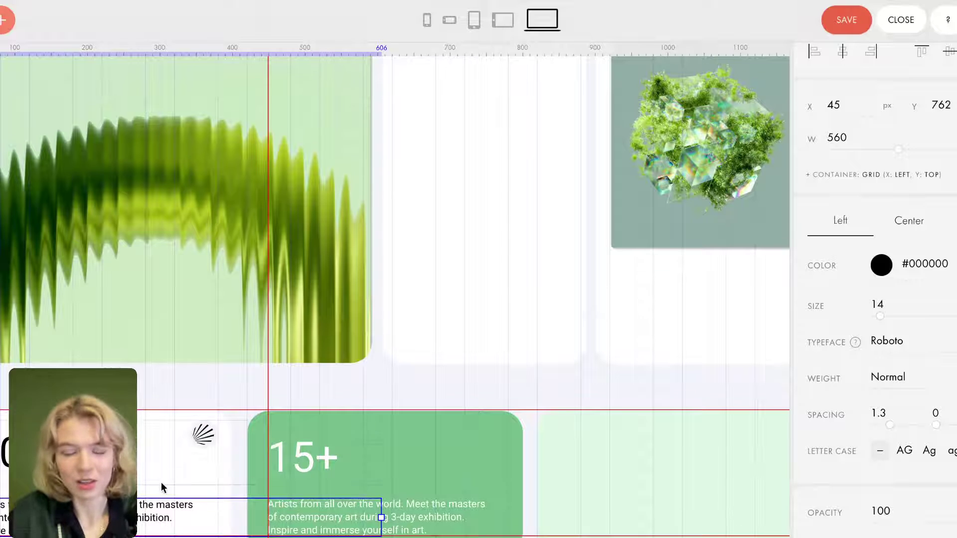
scroll(161, 482, "left", 3)
scroll(161, 483, "down", 2)
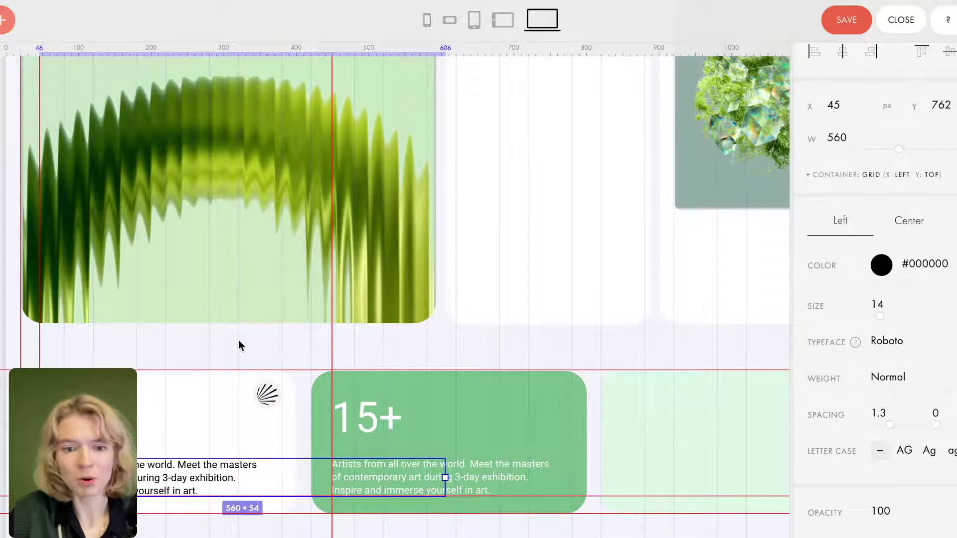
left_click(262, 345)
scroll(318, 442, "right", 2)
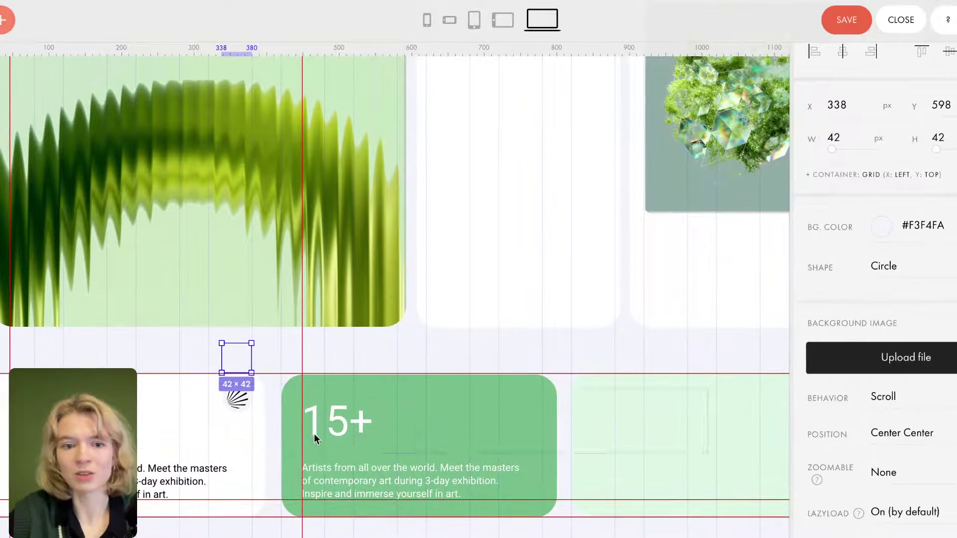
left_click(177, 357)
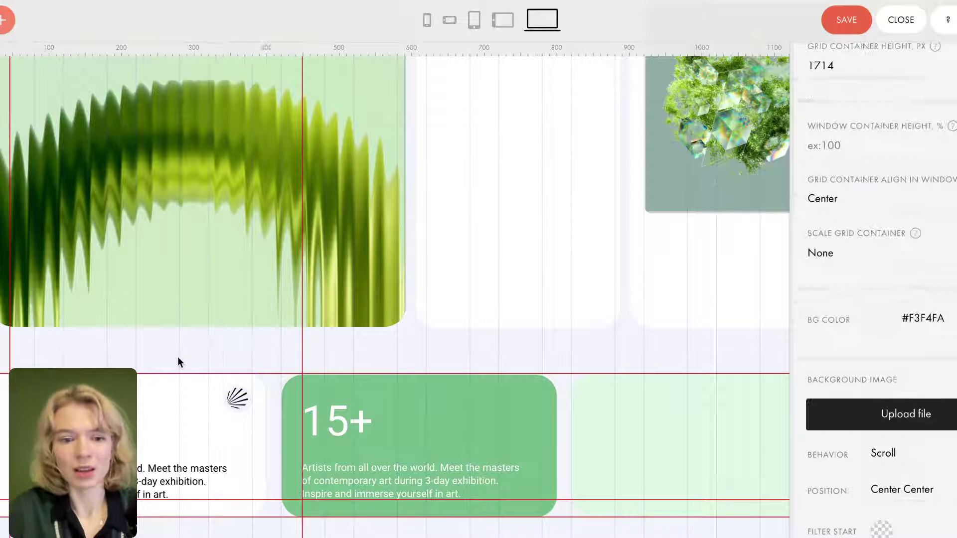
Resize the large green arch picture to a height of 482 px and move it to X 20, Y 132.
left_click(229, 324)
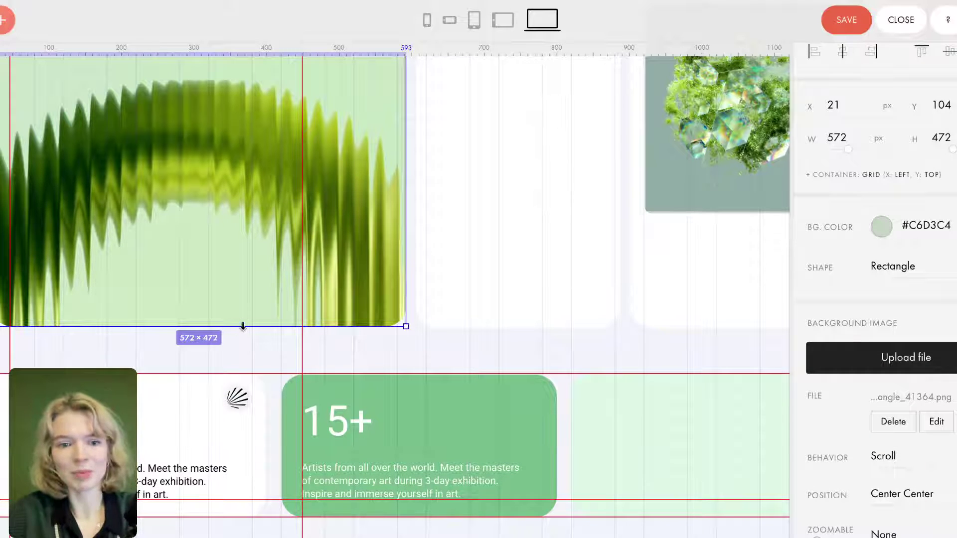
left_click_drag(243, 326, 241, 347)
scroll(249, 294, "up", 3)
scroll(249, 293, "down", 2)
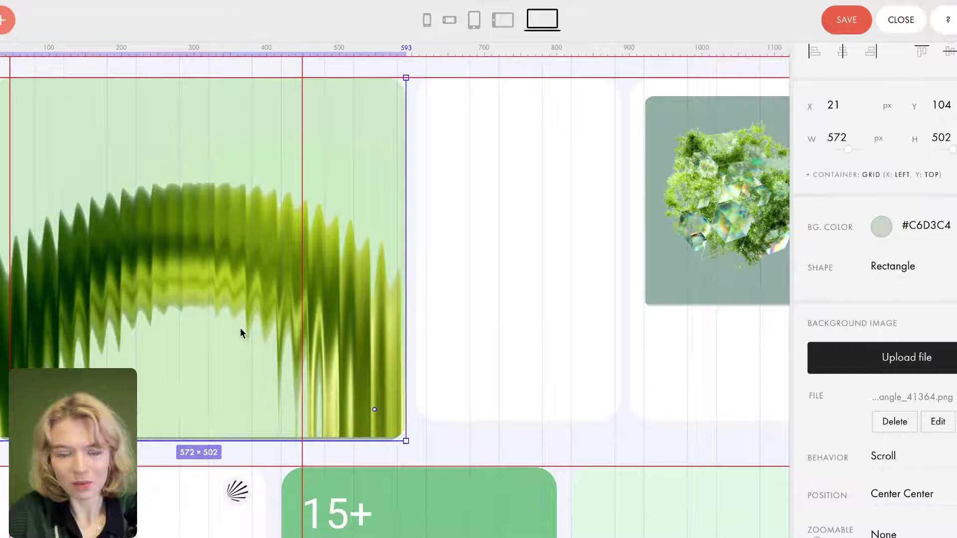
left_click_drag(214, 444, 217, 426)
left_click(242, 341)
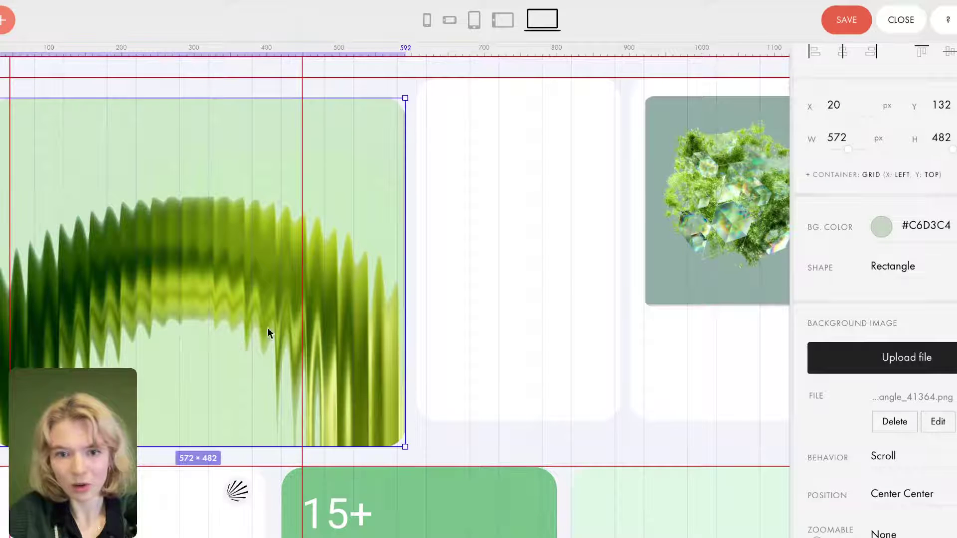
Move both upper white cards down to Y 130 and lower the horizontal guide to their top edges.
left_click(570, 295)
left_click_drag(570, 298, 568, 291)
left_click(376, 208)
left_click_drag(423, 78, 423, 96)
left_click_drag(486, 205, 483, 204)
scroll(501, 270, "right", 3)
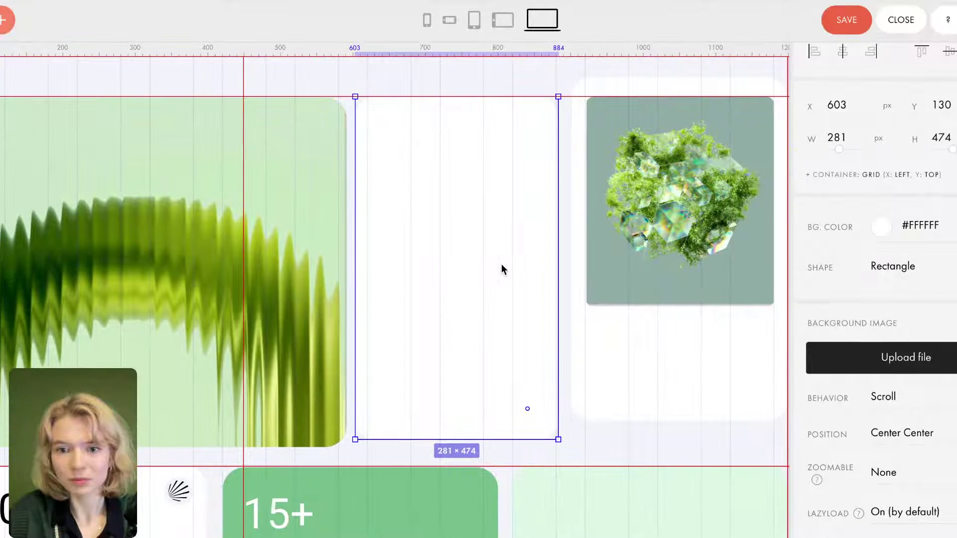
left_click(650, 369)
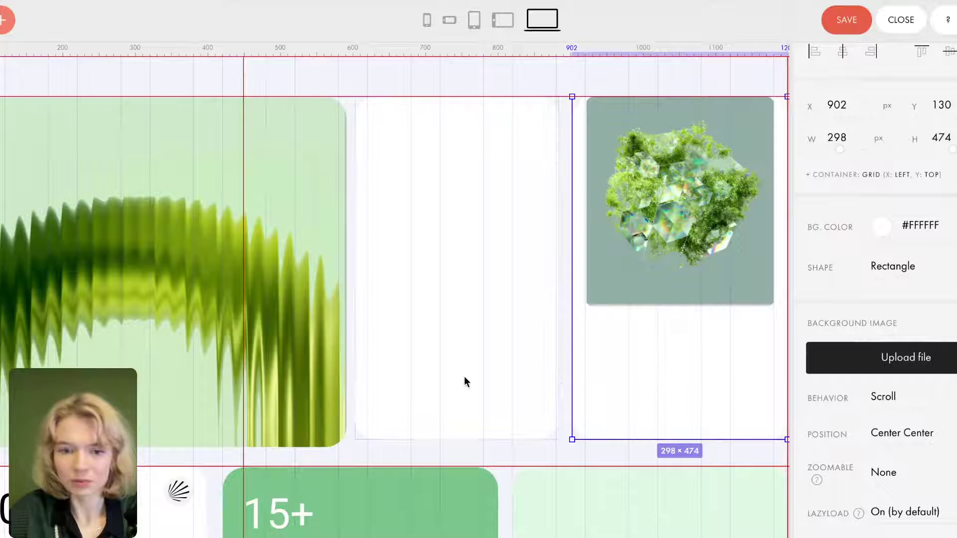
Add a horizontal guide at the arch picture's bottom edge and stretch the middle white card between the guides to a height of 486 px.
left_click_drag(442, 50, 438, 449)
left_click(444, 305)
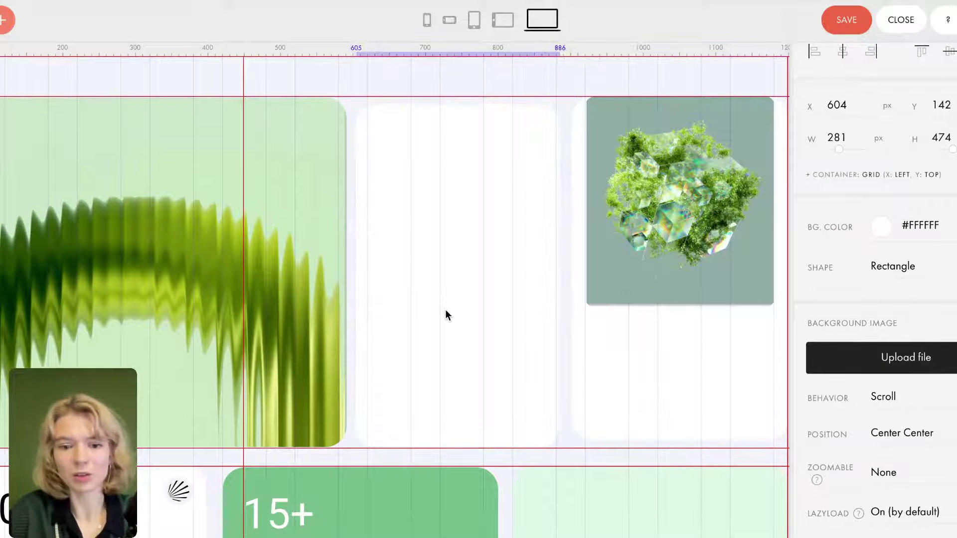
left_click_drag(452, 106, 453, 97)
Move the crystal plant image down to Y 152 and extend the white card behind it down to the lower guide.
left_click(641, 269)
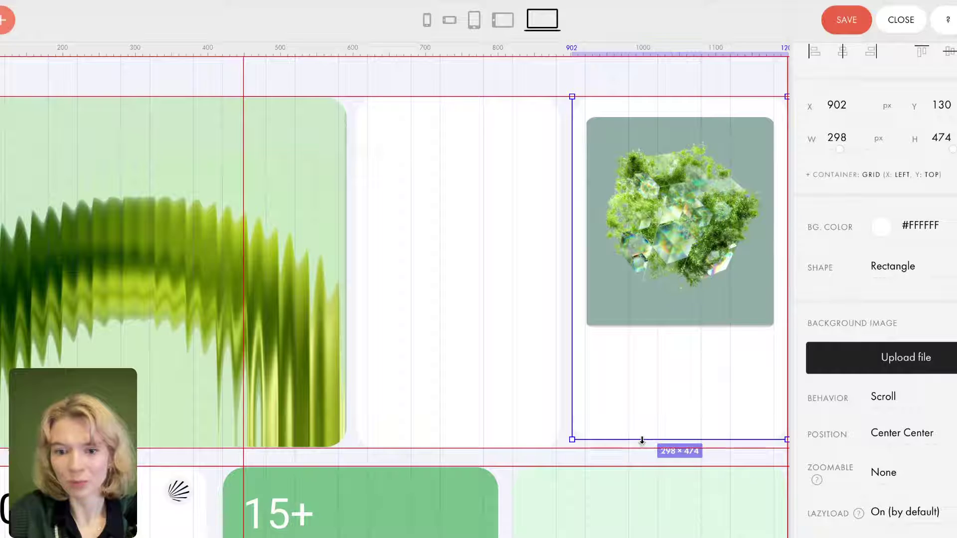
left_click_drag(642, 440, 641, 447)
left_click_drag(652, 151, 652, 151)
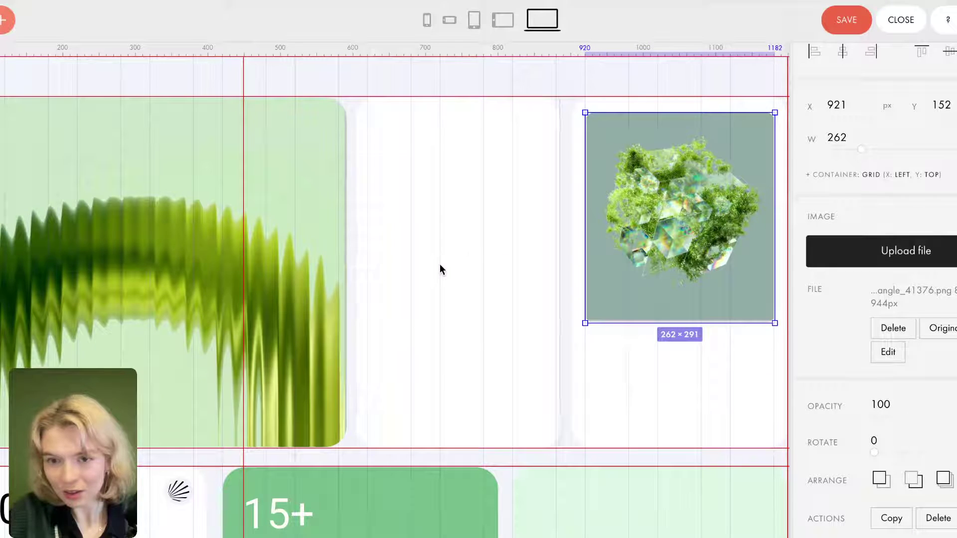
left_click(473, 221)
scroll(470, 241, "down", 1)
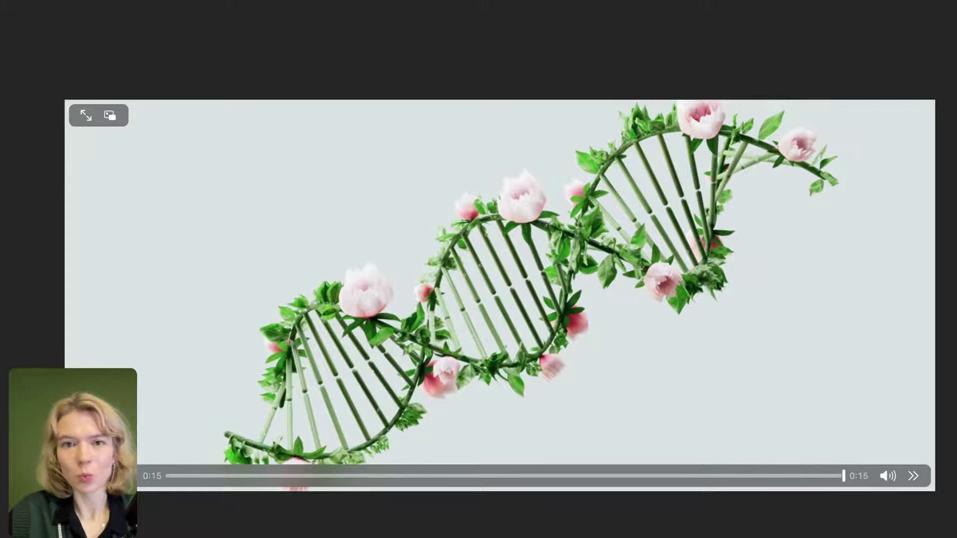
Copy the web address of the floral DNA video and return to the Tilda Zero Block editor.
key("super+l")
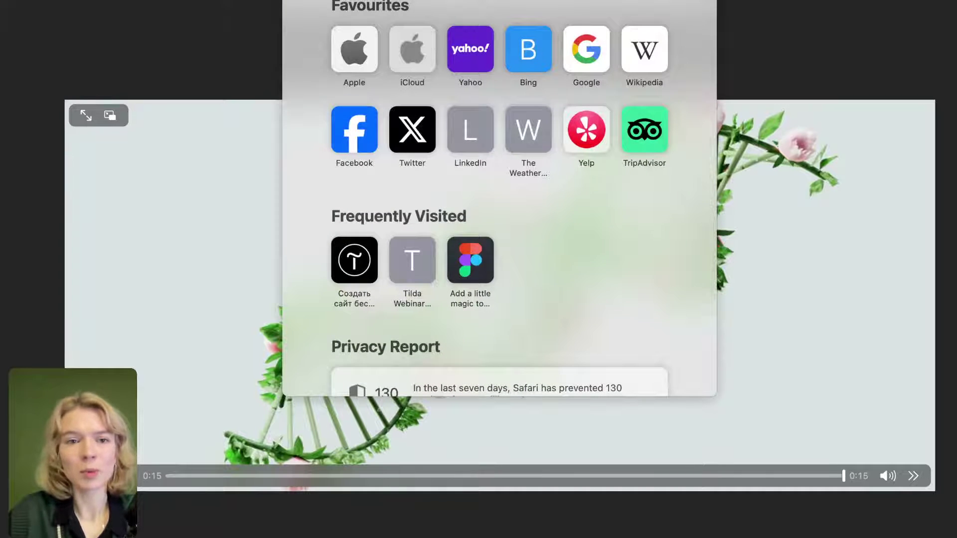
key("Escape")
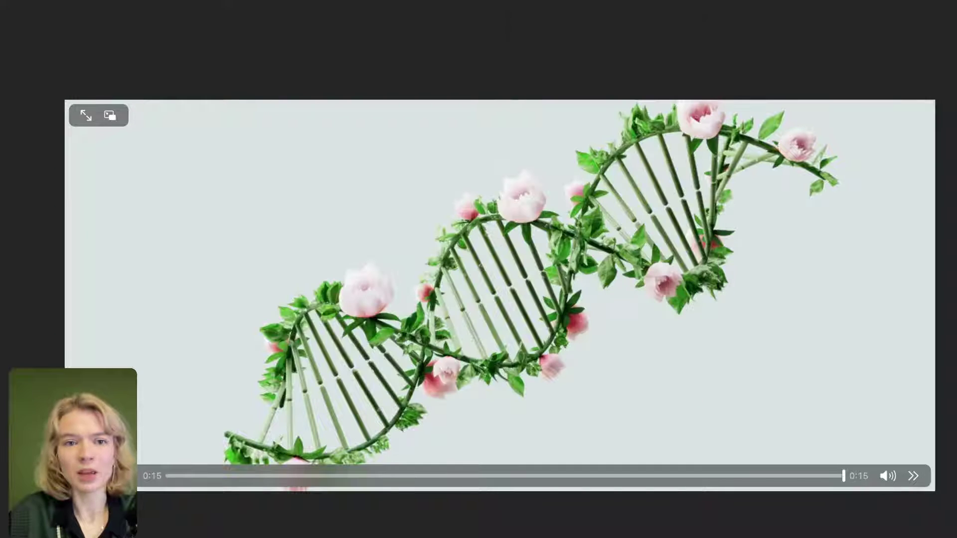
left_click(847, 6)
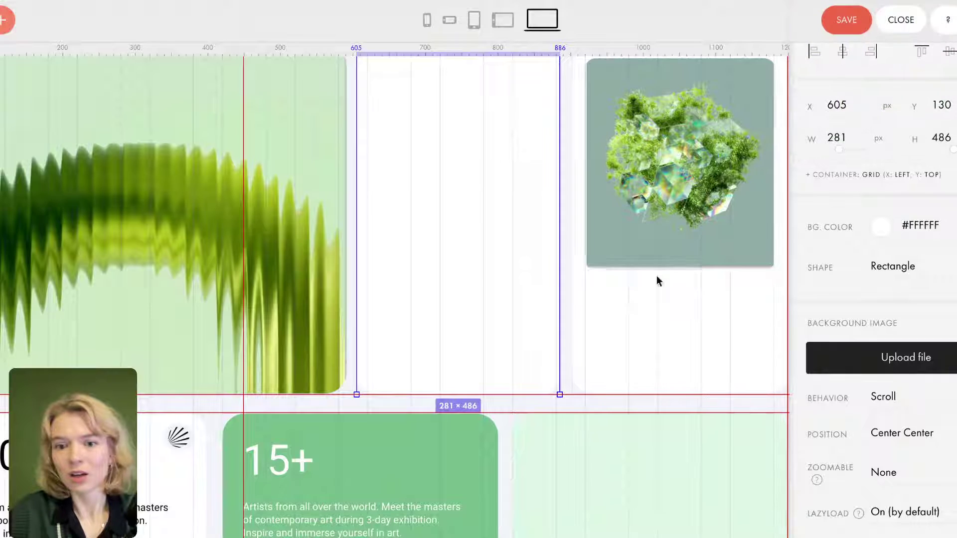
left_click(601, 472)
left_click(536, 420)
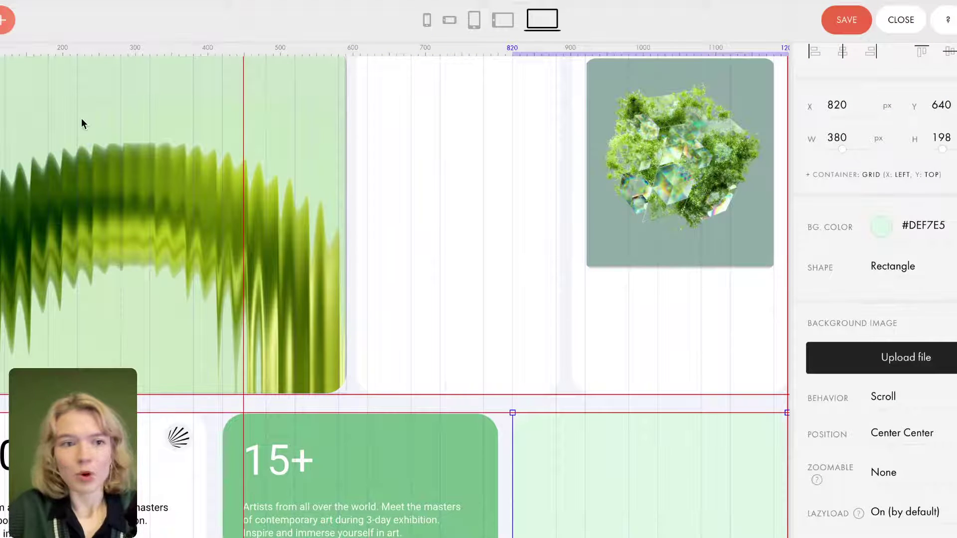
Add a video element, set its type to MP4 and paste the floral DNA video's address as its URL.
left_click(5, 22)
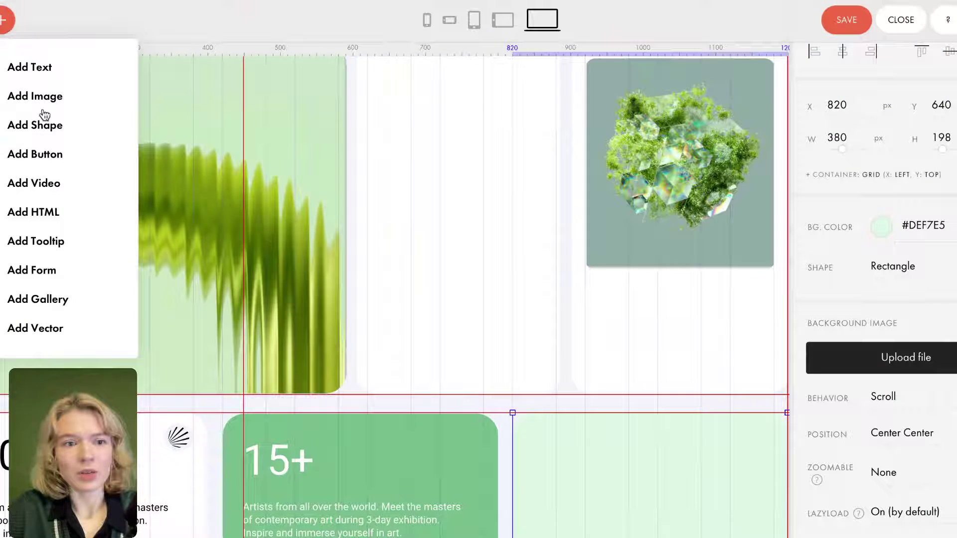
left_click(44, 185)
left_click_drag(143, 173, 286, 307)
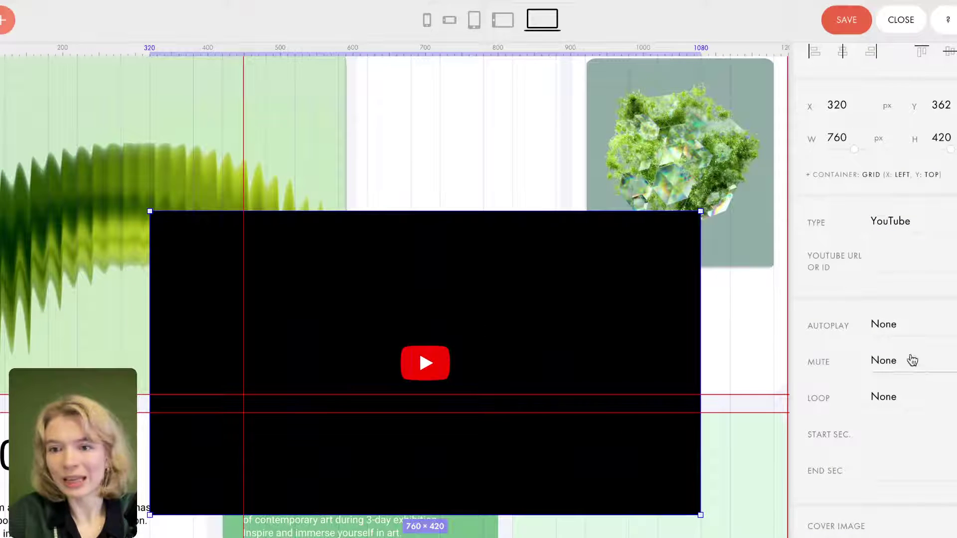
left_click(911, 231)
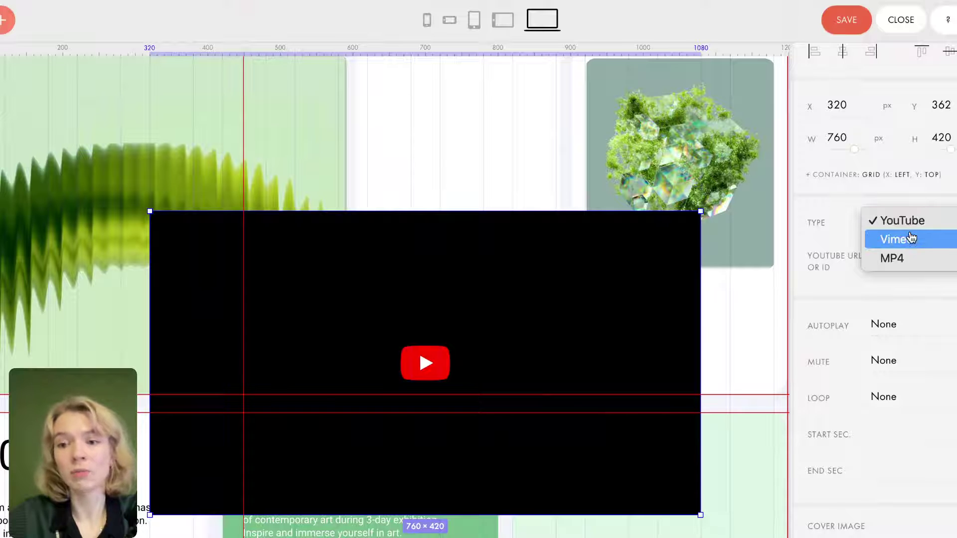
left_click(887, 260)
left_click(895, 252)
key("ctrl+v")
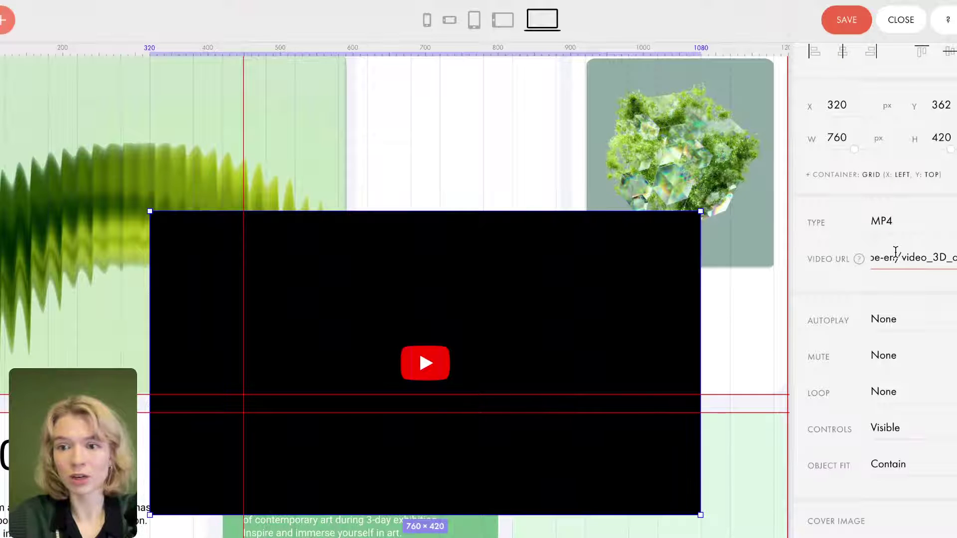
left_click(830, 290)
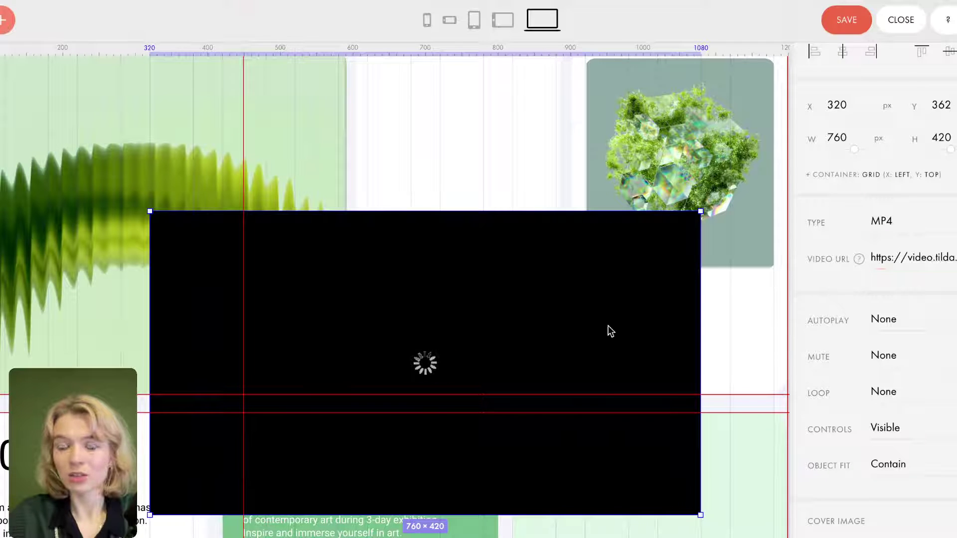
Shrink the video to 385 × 173 px and place it over the middle white card at X 635, Y 396.
left_click_drag(623, 211, 622, 288)
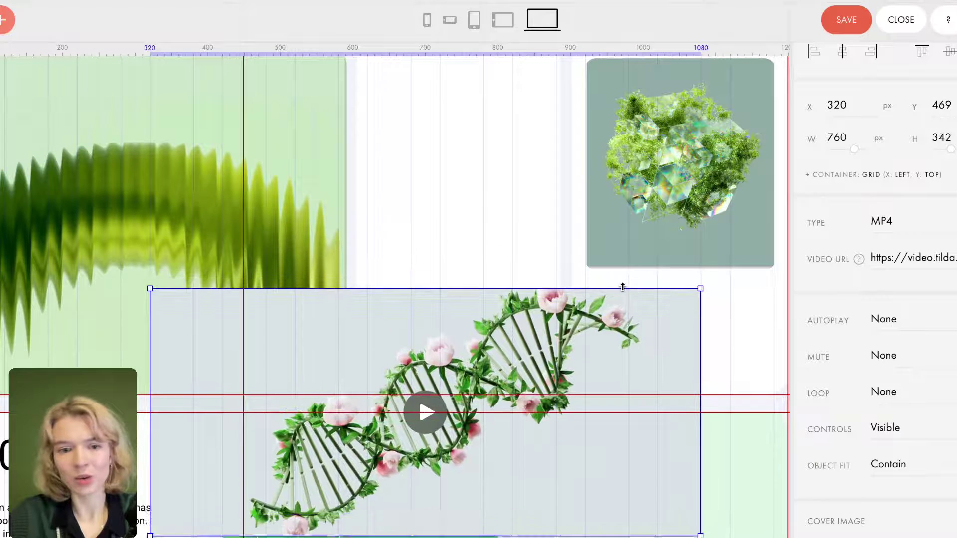
left_click_drag(148, 288, 421, 412)
left_click_drag(476, 450, 436, 274)
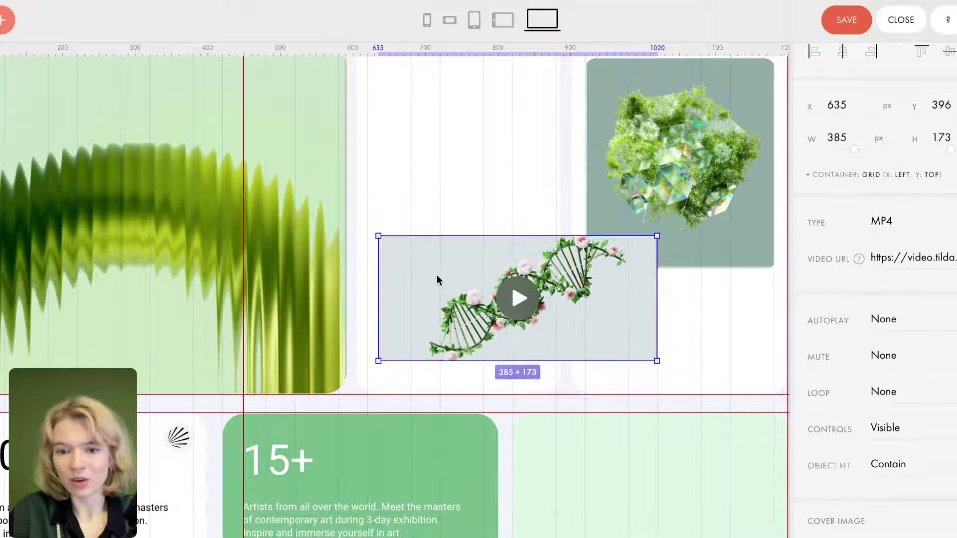
Round the floral DNA video's corners with a border radius of 30.
scroll(931, 486, "down", 10)
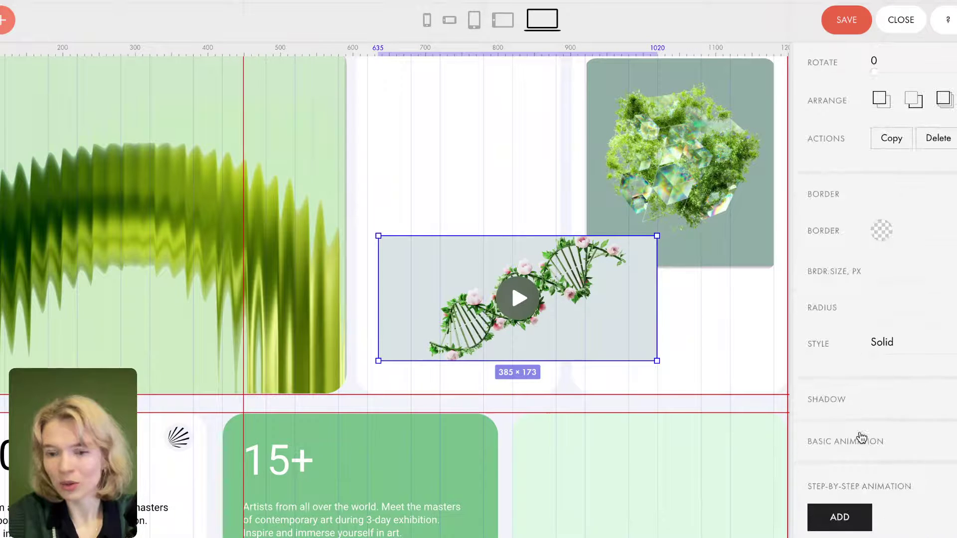
left_click(885, 307)
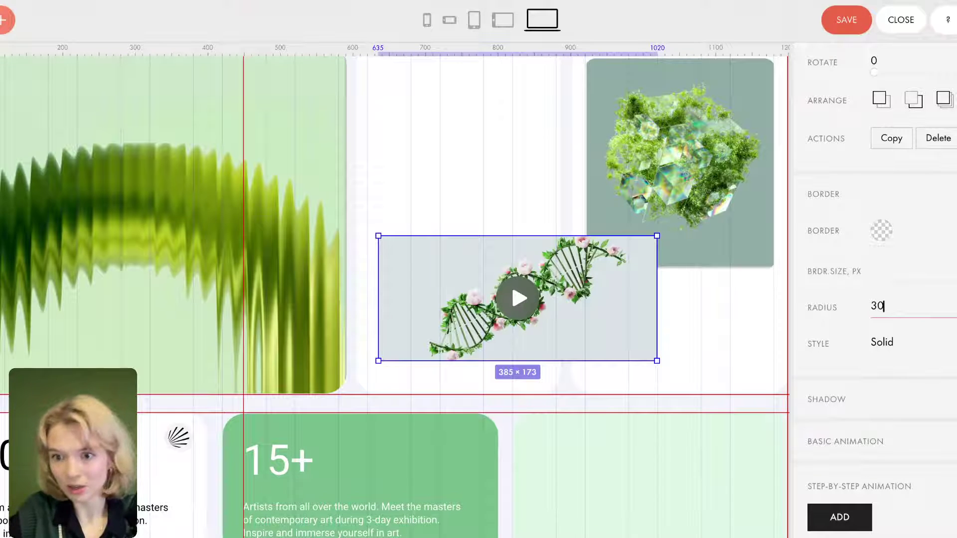
key("Return")
Move the video onto the light green card in the lower row at X 820 and shrink it to 380 × 171 px.
left_click_drag(519, 300, 628, 454)
scroll(650, 486, "right", 1)
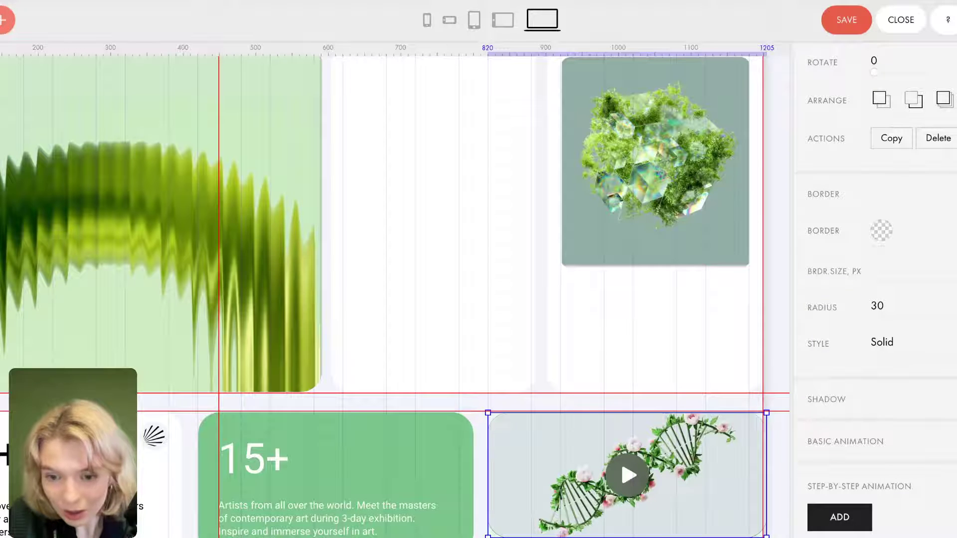
mouse_move(765, 448)
left_mouse_down()
mouse_move(751, 446)
mouse_move(790, 447)
mouse_move(750, 448)
mouse_move(762, 447)
left_mouse_up()
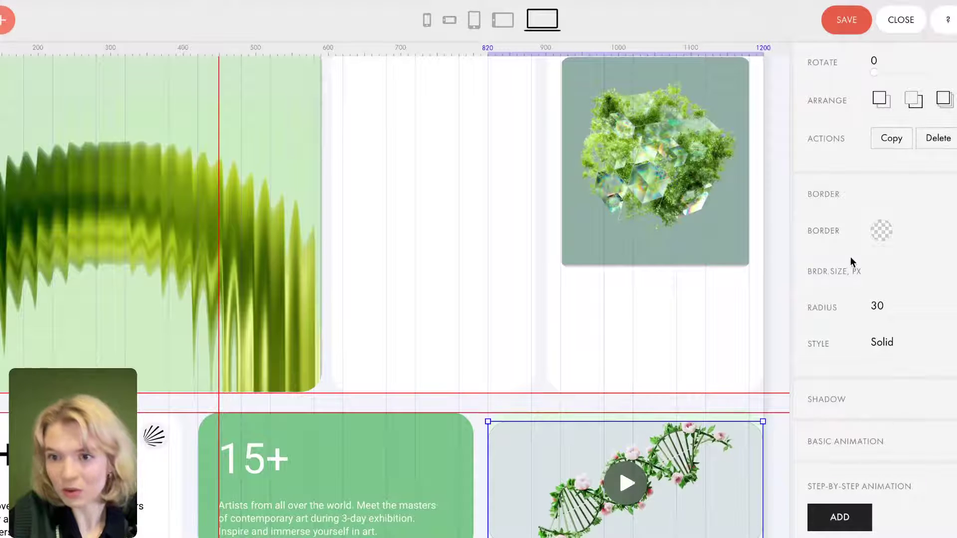
Keep the video's object fit on Contain and set its playback controls to Hide.
scroll(876, 365, "up", 4)
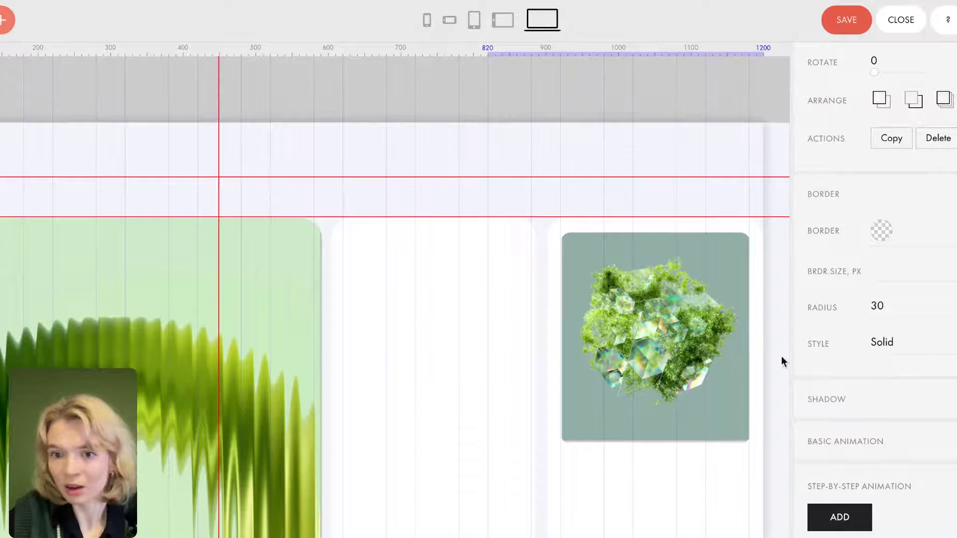
scroll(564, 295, "down", 2)
scroll(564, 295, "down", 4)
scroll(871, 247, "up", 3)
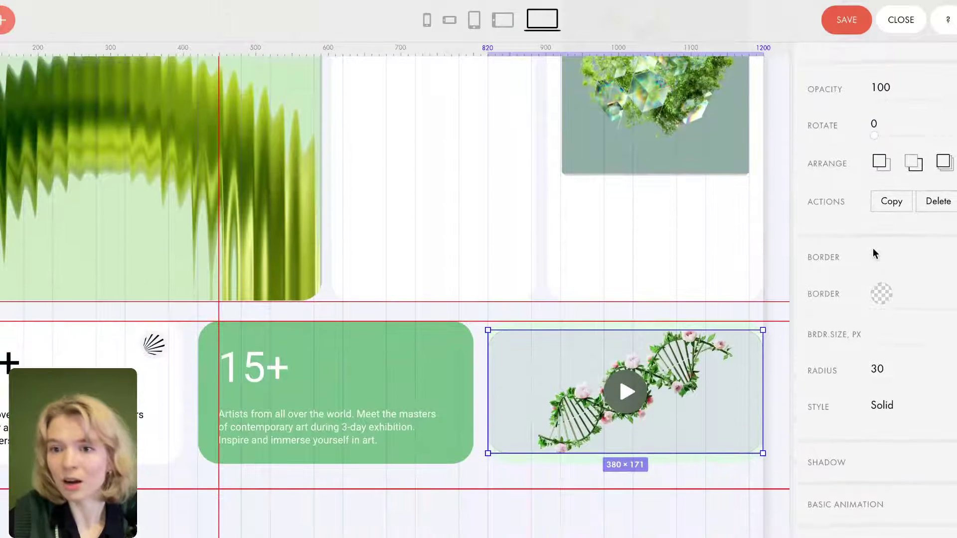
scroll(878, 309, "up", 5)
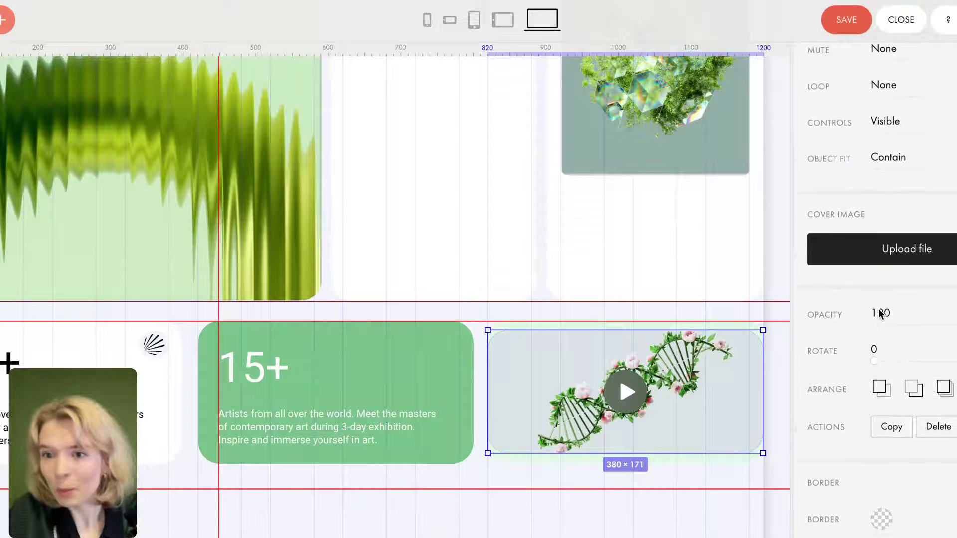
left_click(894, 252)
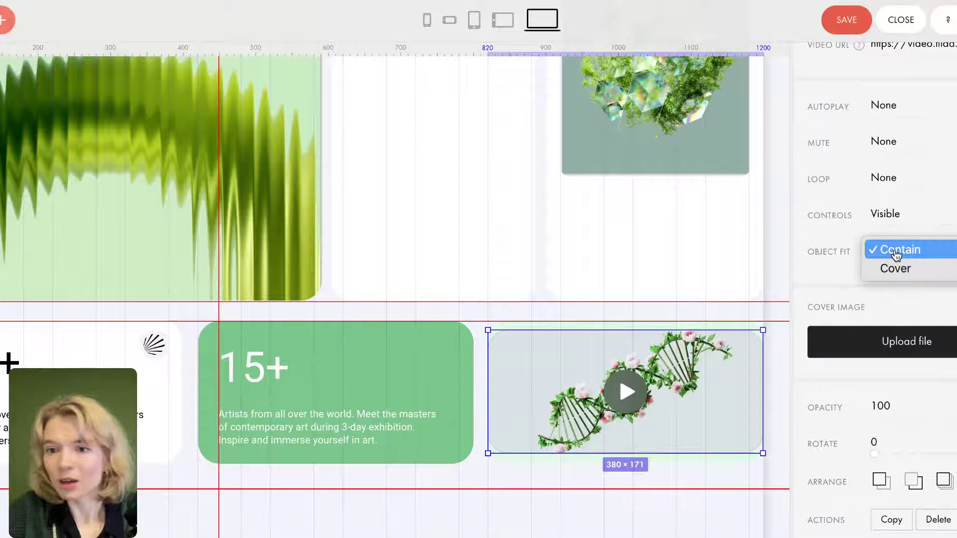
left_click(895, 253)
left_click(901, 221)
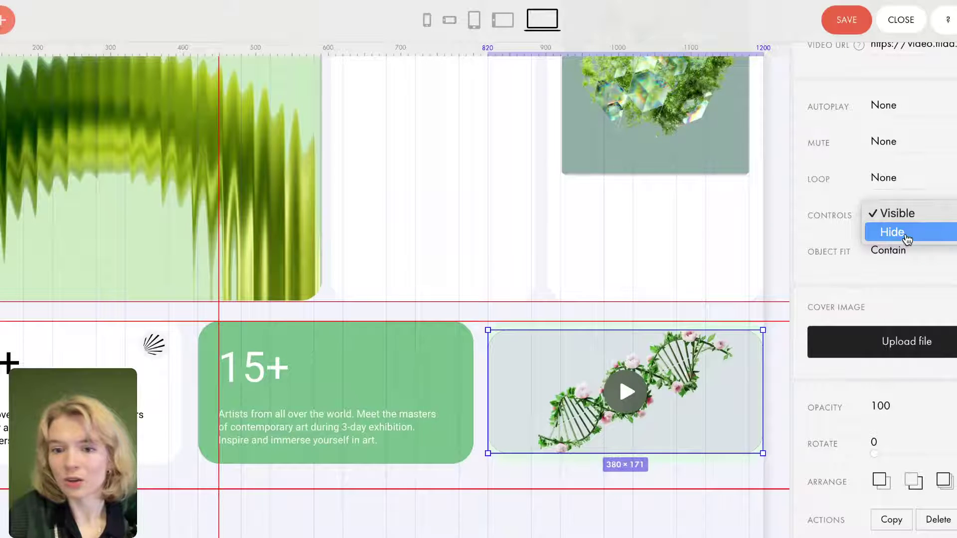
left_click(904, 236)
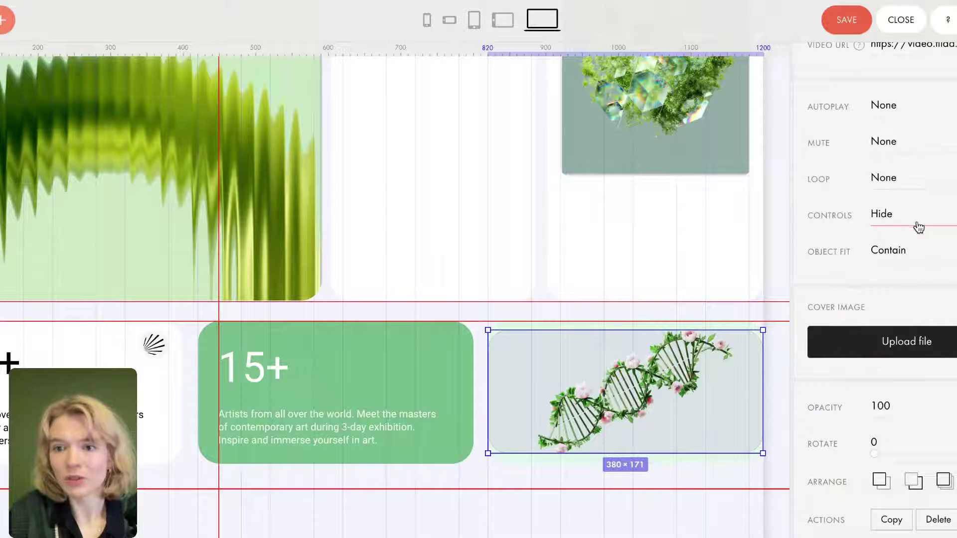
Compare the video's look by switching its controls to Visible and back to Hide.
left_click(919, 228)
left_click(922, 201)
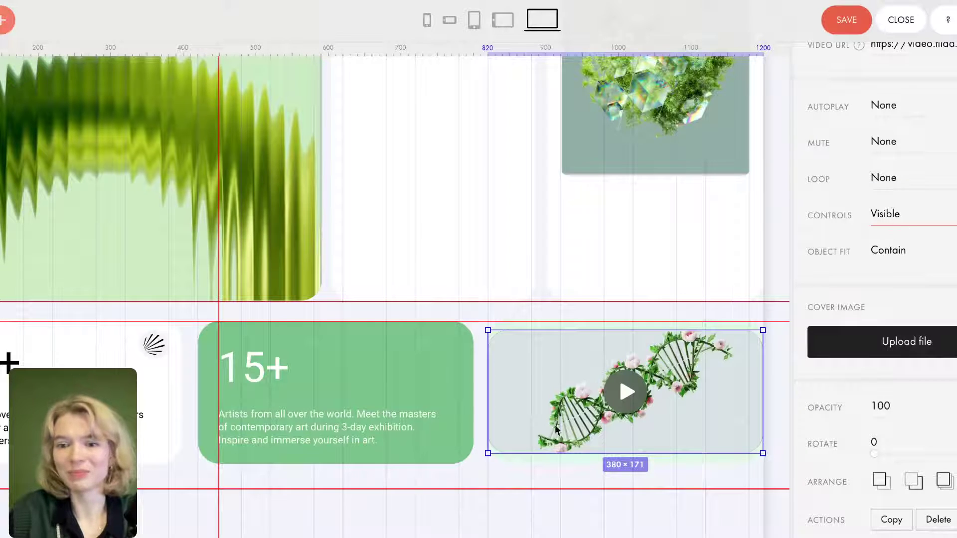
left_click(945, 221)
left_click(943, 233)
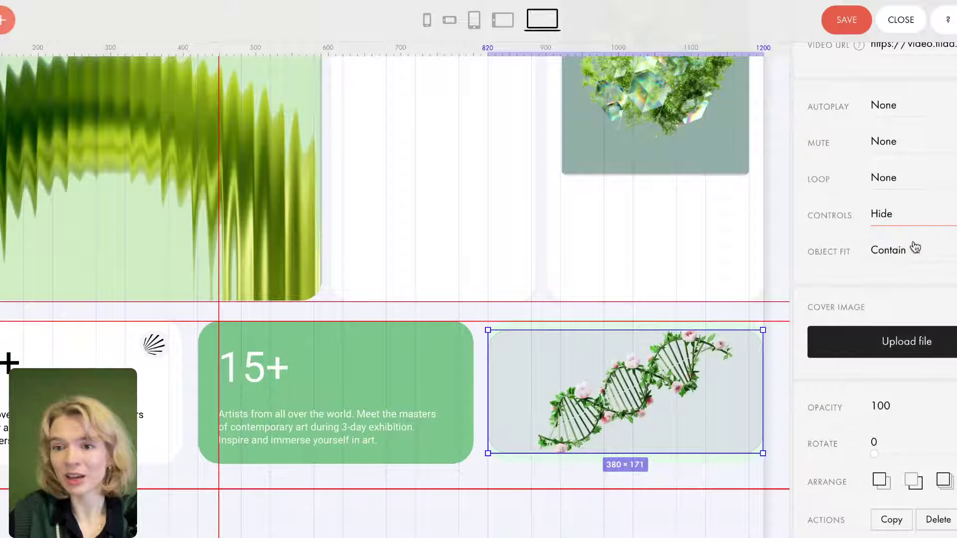
Set the video to play automatically and in a loop.
left_click(892, 105)
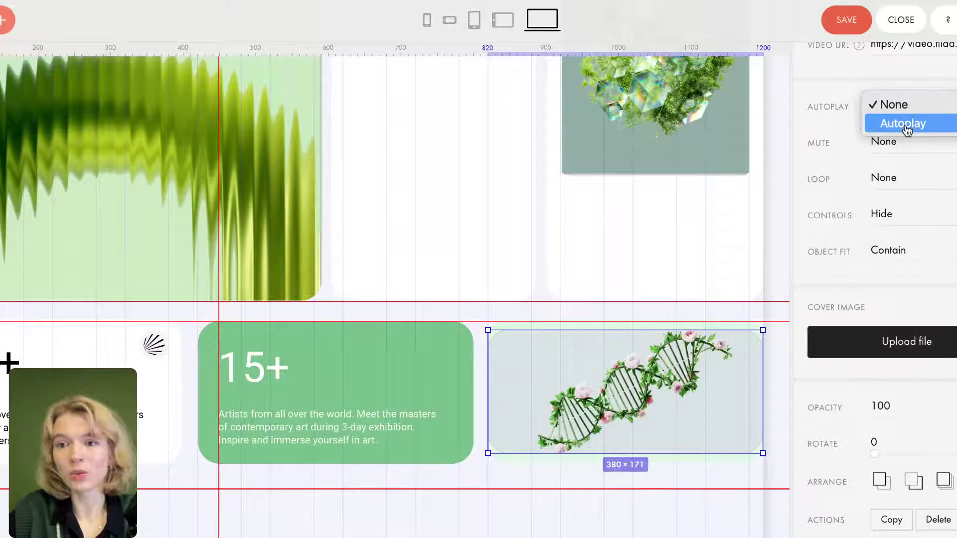
left_click(904, 124)
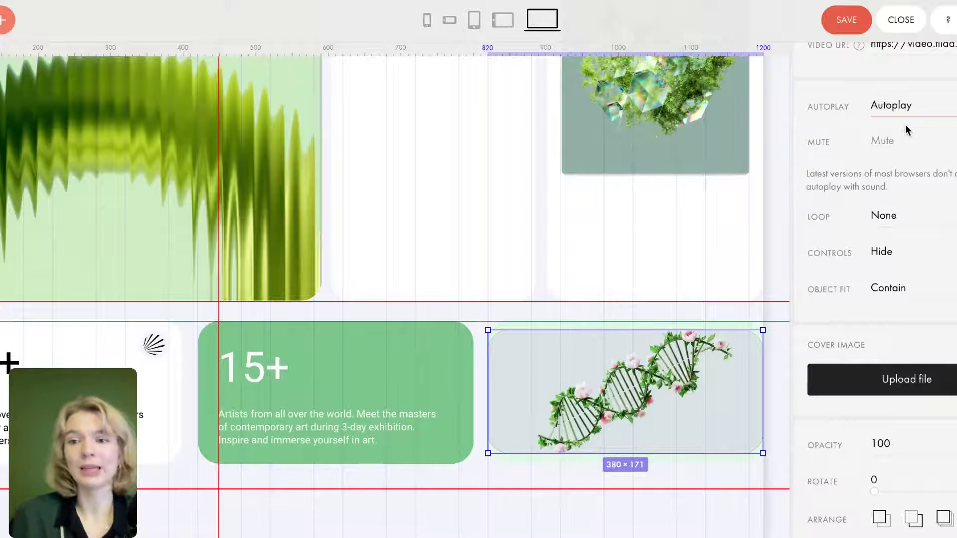
left_click(835, 18)
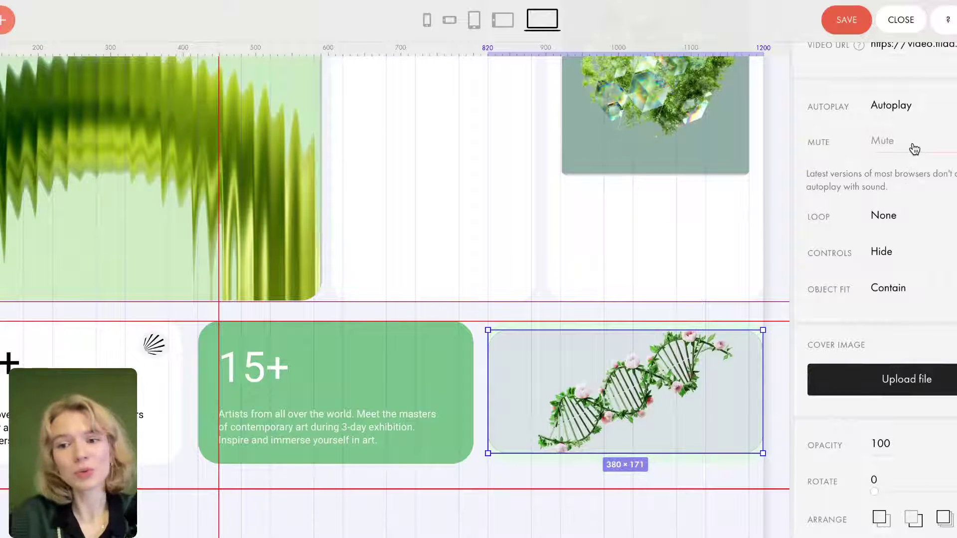
left_click(909, 222)
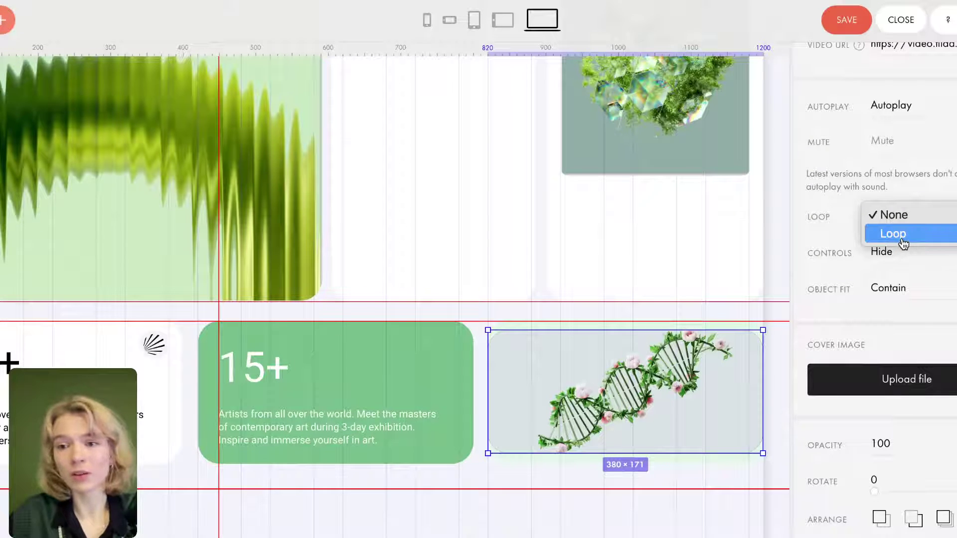
left_click(903, 244)
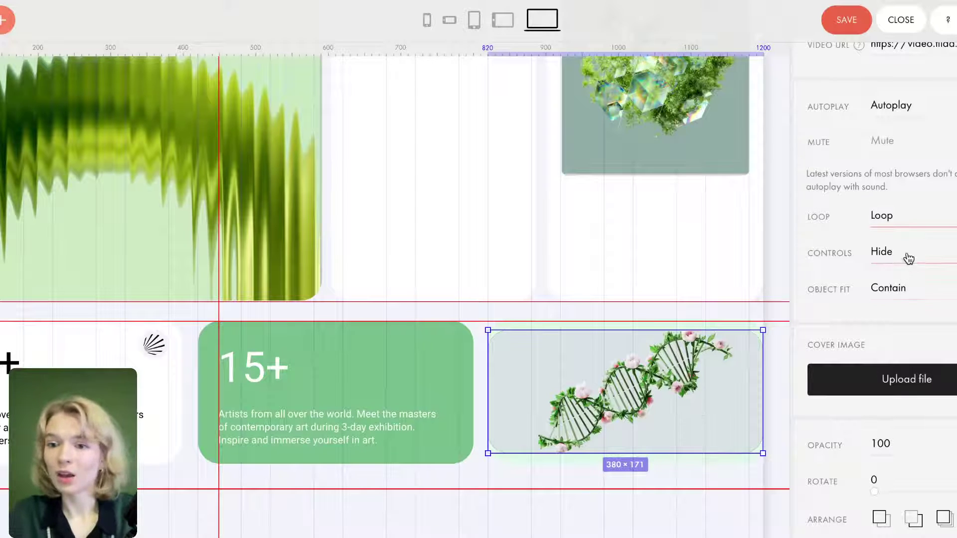
Try to fit the video to the card with object fit Cover and a different height dragged from its lower edge.
left_click(903, 287)
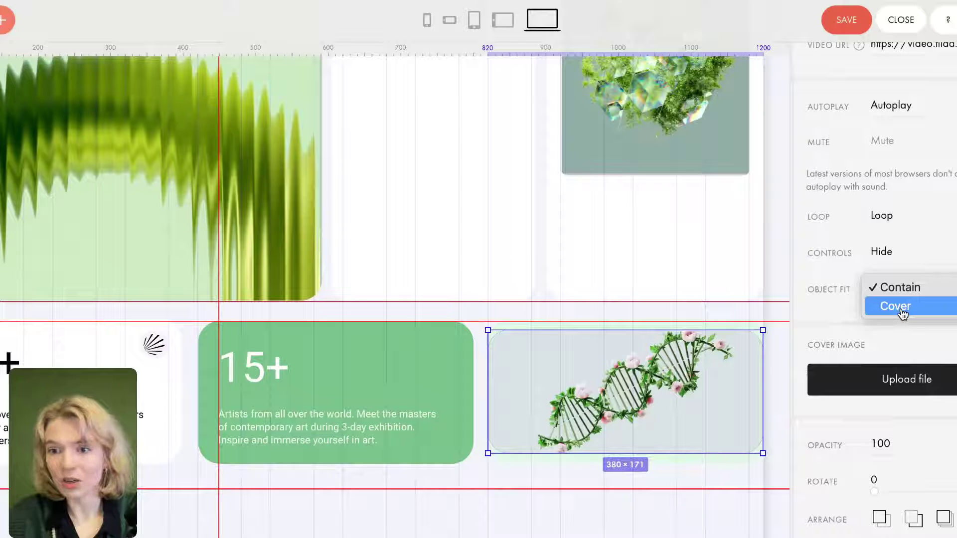
left_click(903, 309)
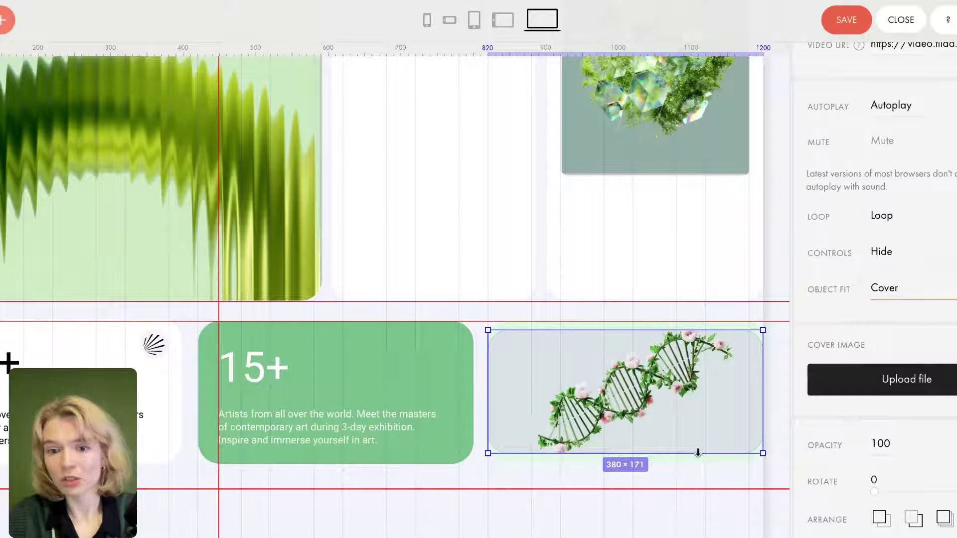
left_click_drag(698, 452, 697, 400)
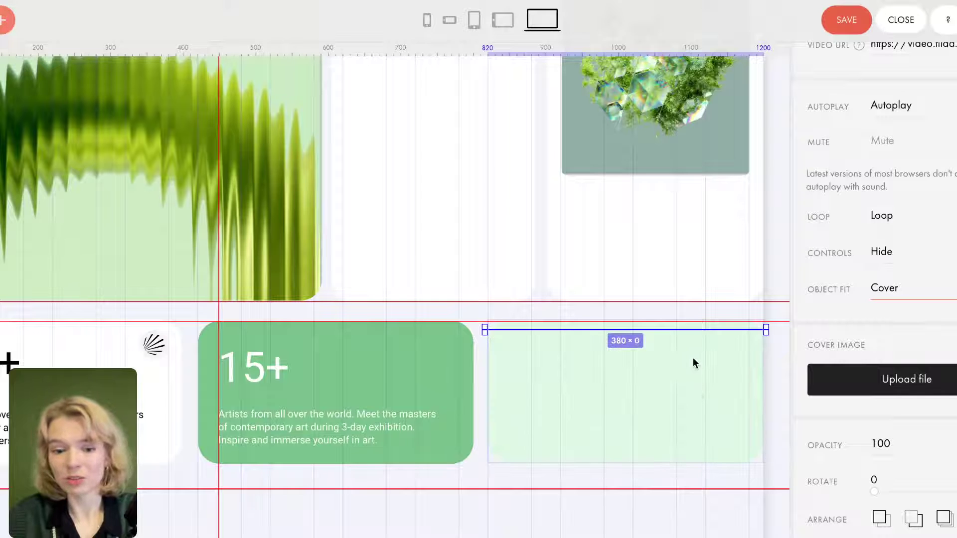
Try to shift the light green card down slightly, and undo the recent card and video changes.
left_click(639, 368)
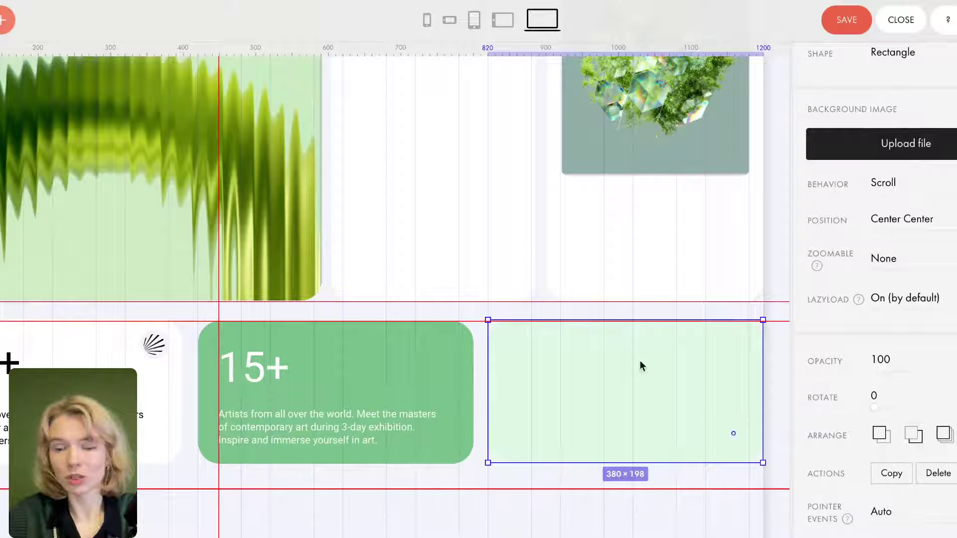
left_click_drag(639, 345, 639, 351)
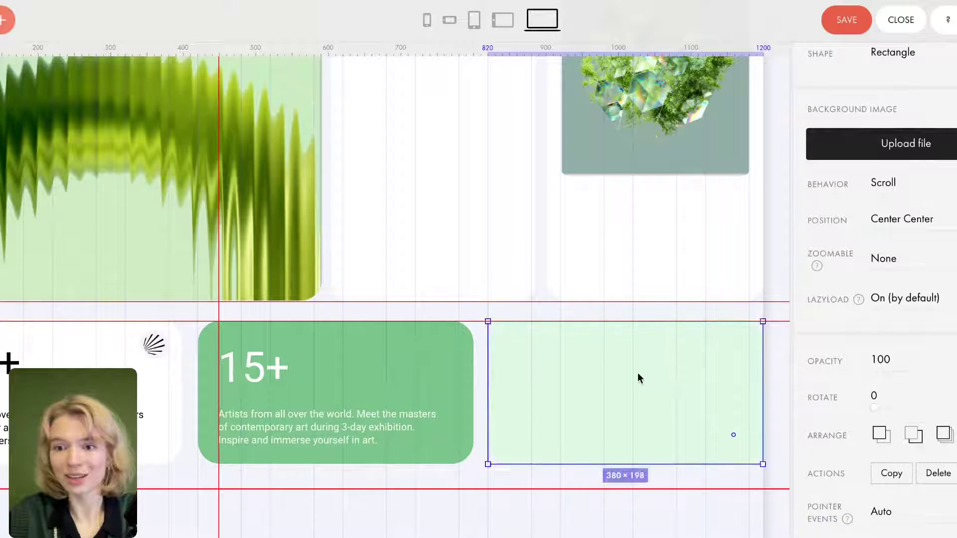
left_click(605, 348)
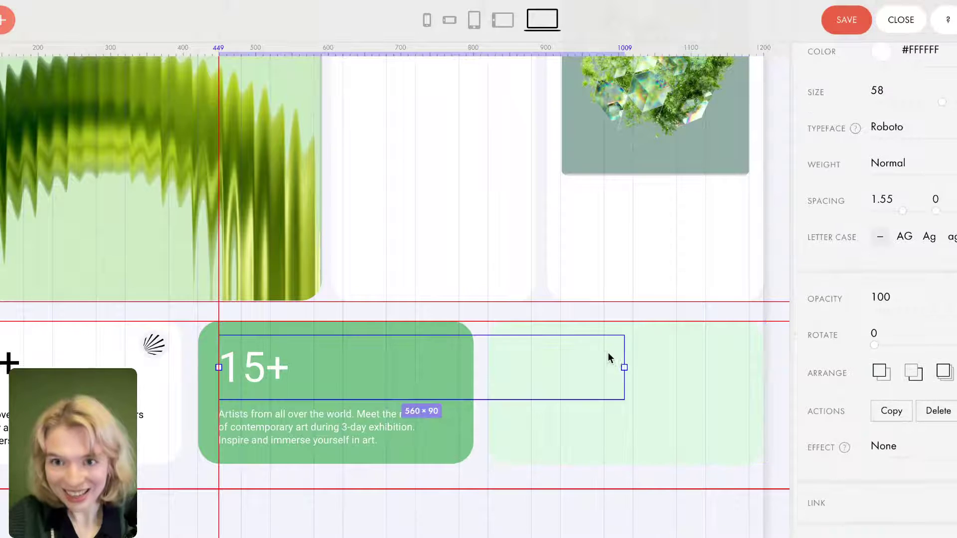
left_click(683, 382)
key("Up")
key("Up")
key("Up")
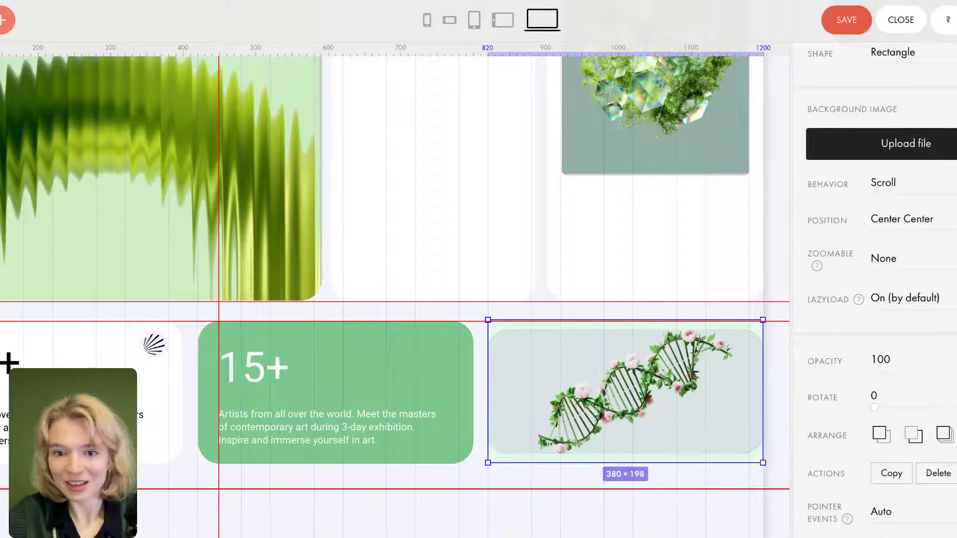
left_click(647, 348)
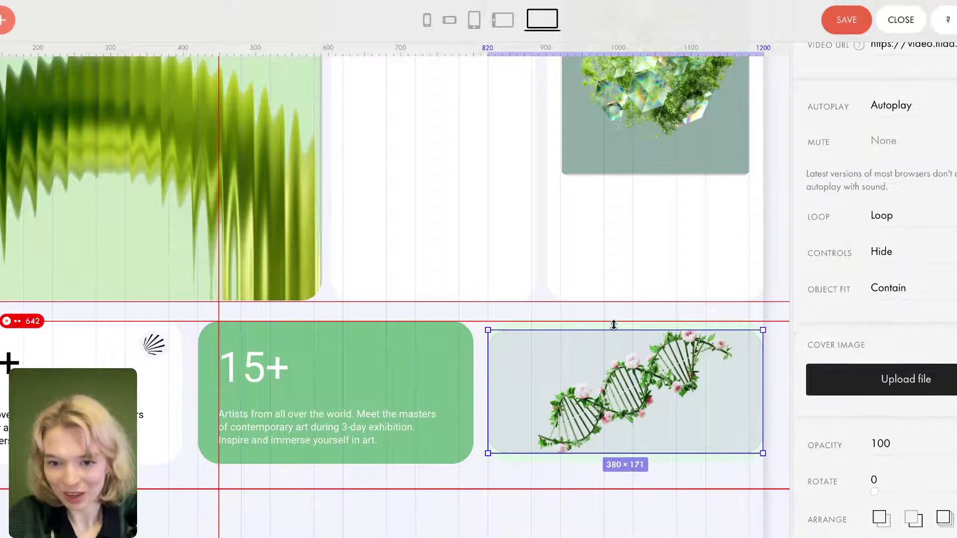
Switch to the Figma design, copy the fill colour code of the pale grey circle under Colors, and return to the Tilda editor.
left_click(528, 461)
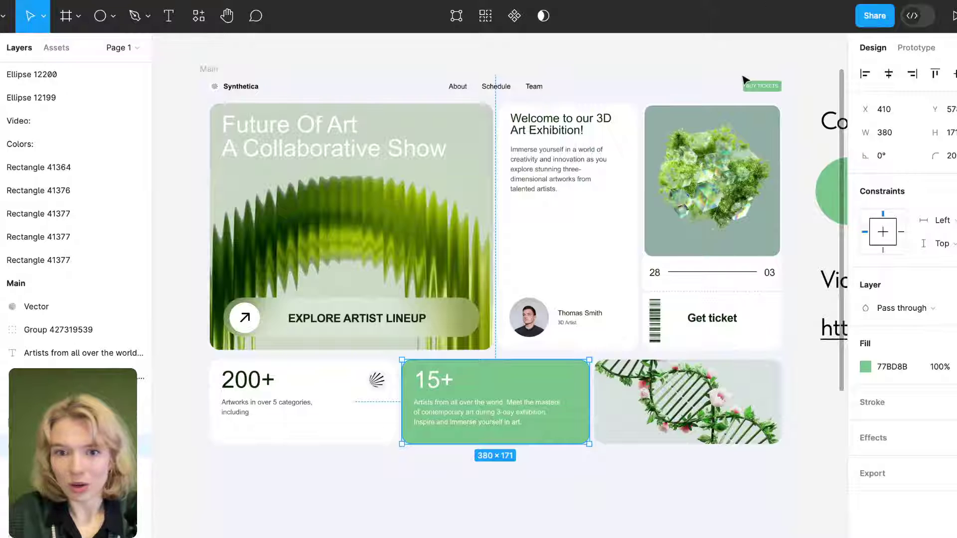
scroll(709, 265, "right", 5)
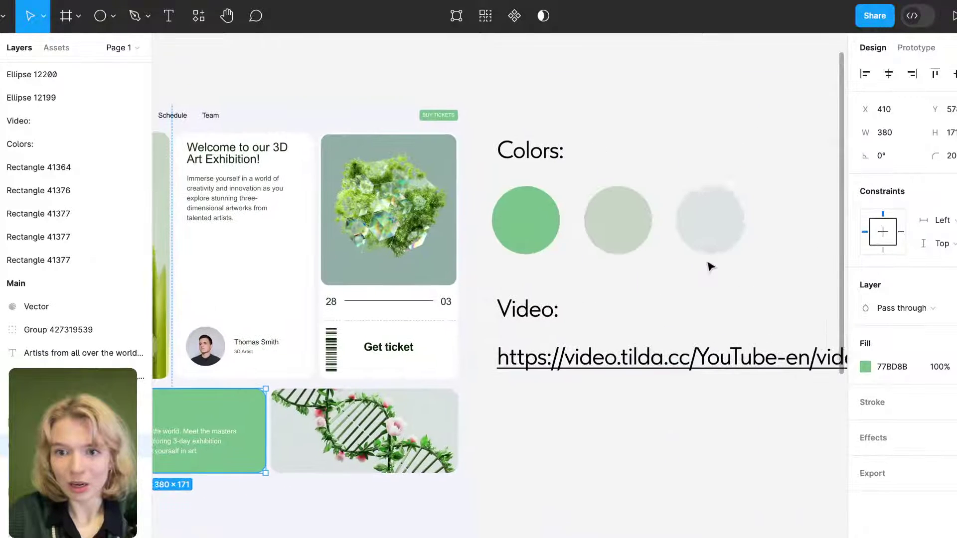
left_click(724, 218)
left_click(904, 274)
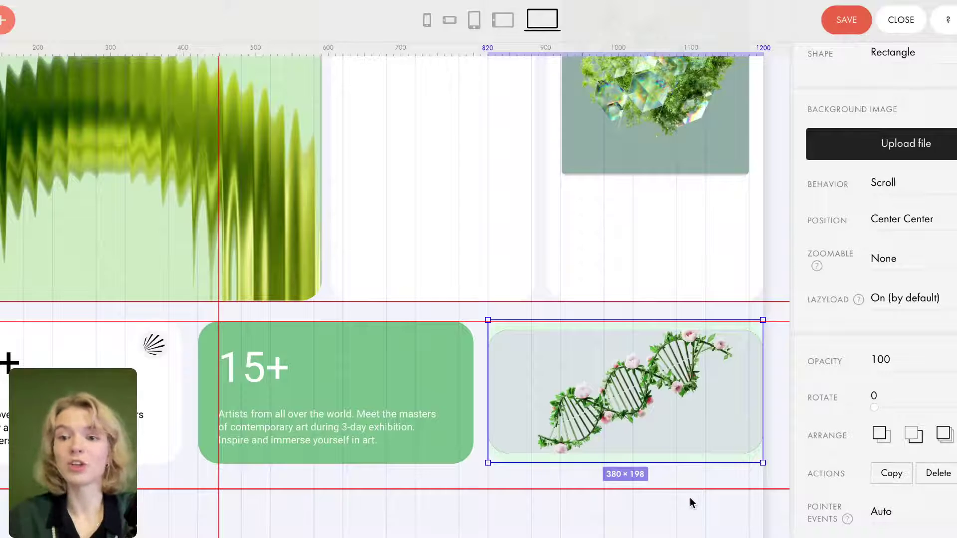
Set the background colour of the light green card behind the video to #DCE3E3.
left_click(470, 309)
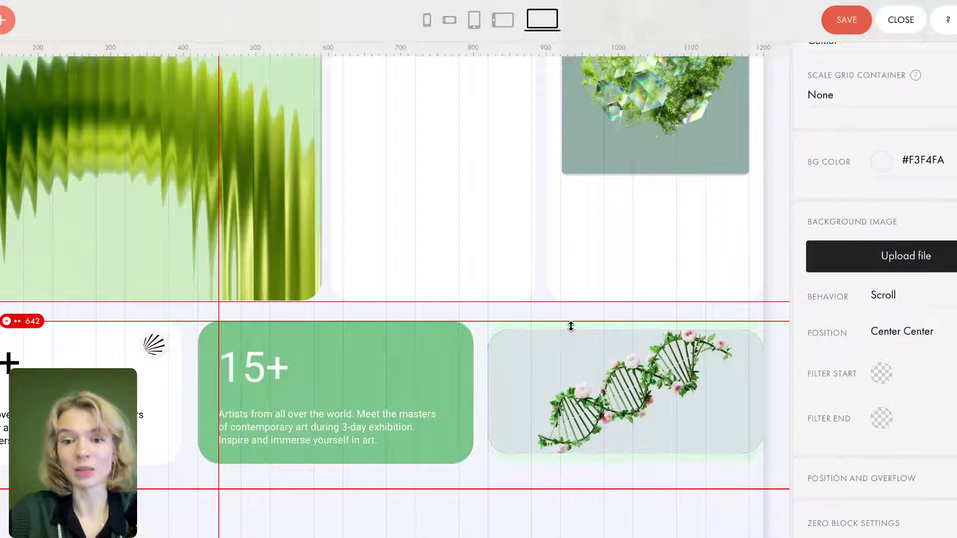
left_click(511, 461)
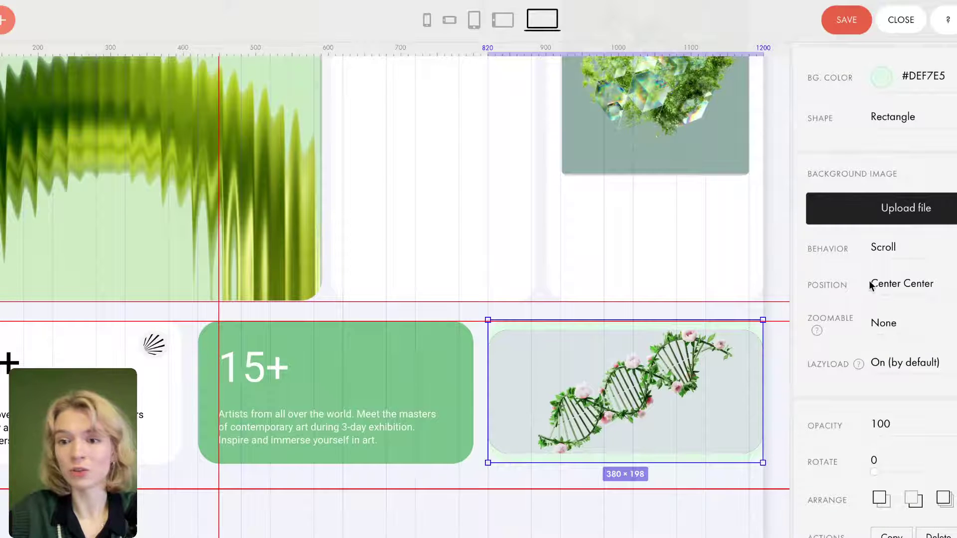
scroll(868, 292, "up", 1)
left_click(923, 124)
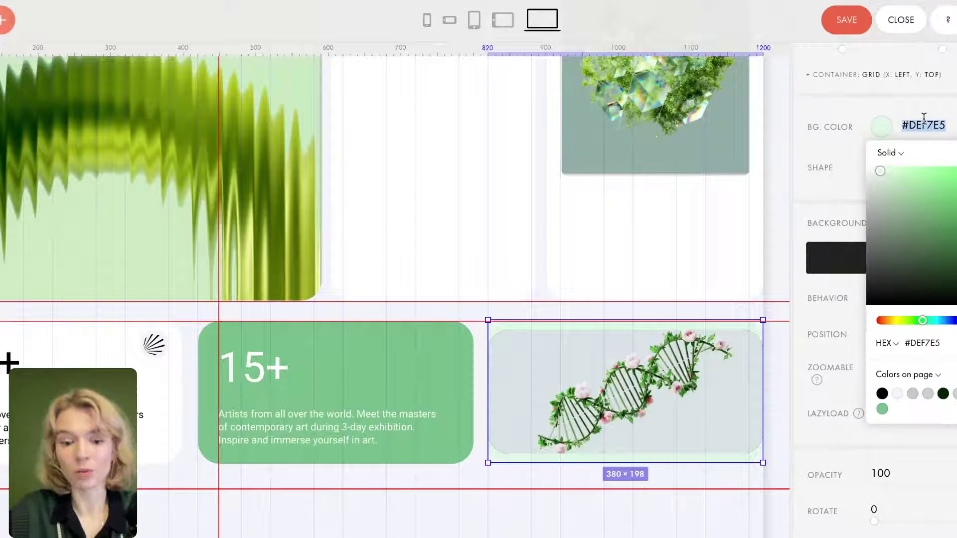
type("#DCE3E3")
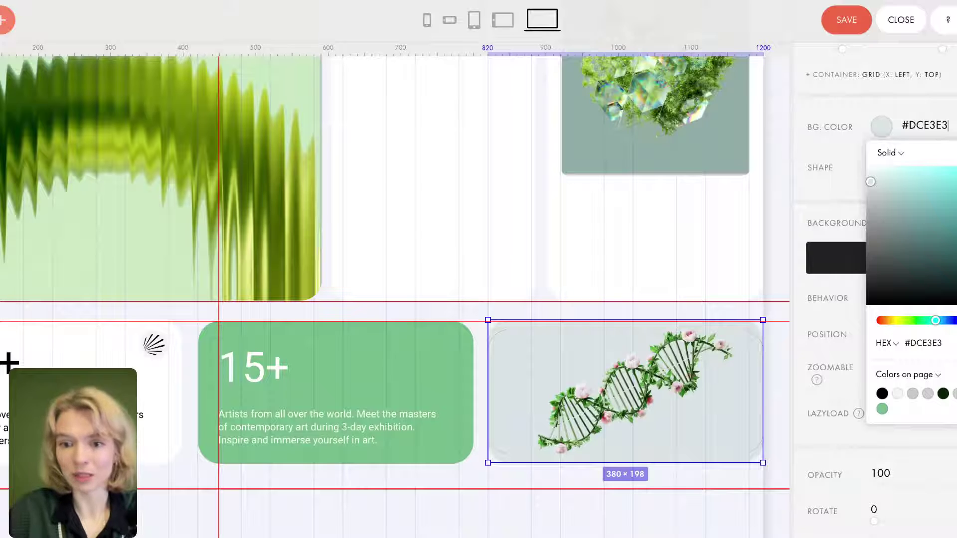
left_click(517, 524)
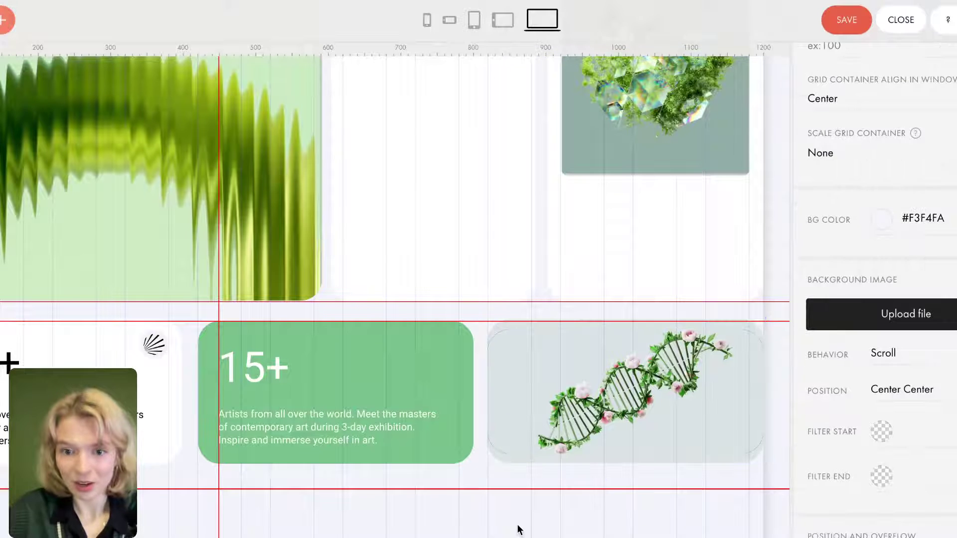
left_click(497, 379)
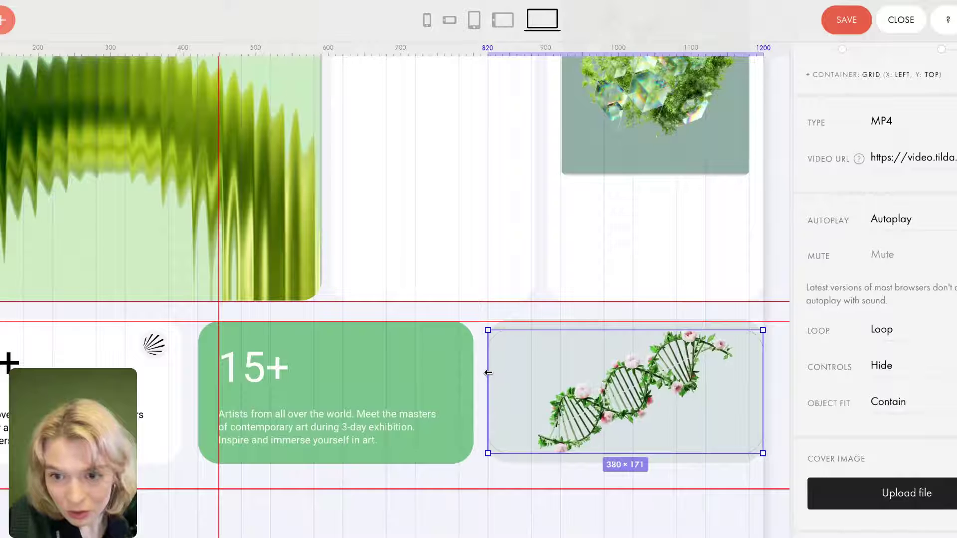
left_click(476, 475)
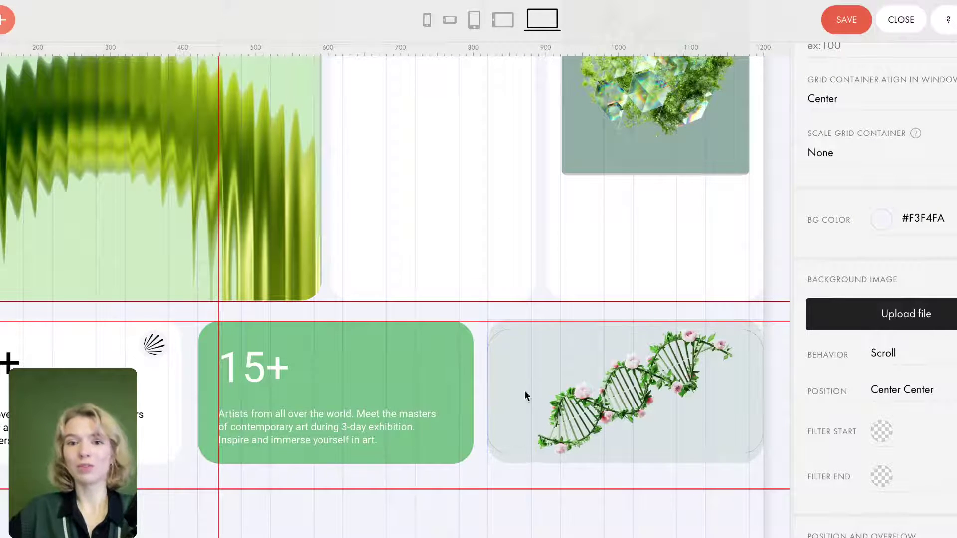
Save the Zero Block, exit its editor and publish the page.
scroll(540, 260, "up", 4)
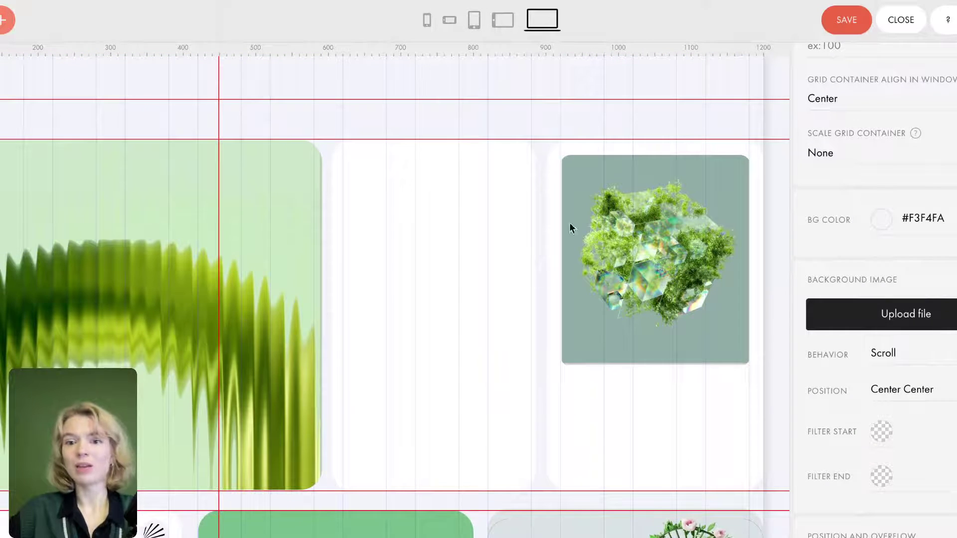
scroll(578, 233, "up", 2)
scroll(578, 233, "down", 1)
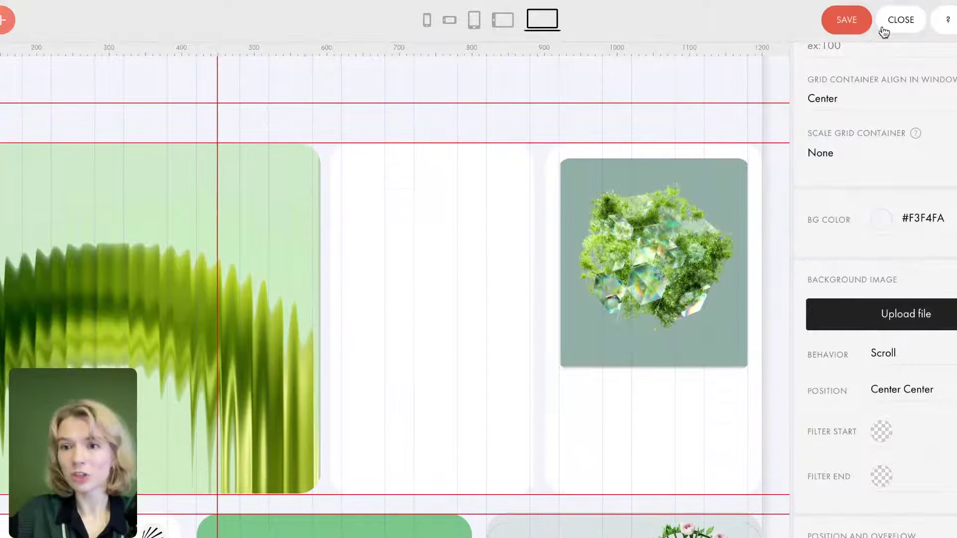
scroll(647, 408, "down", 2)
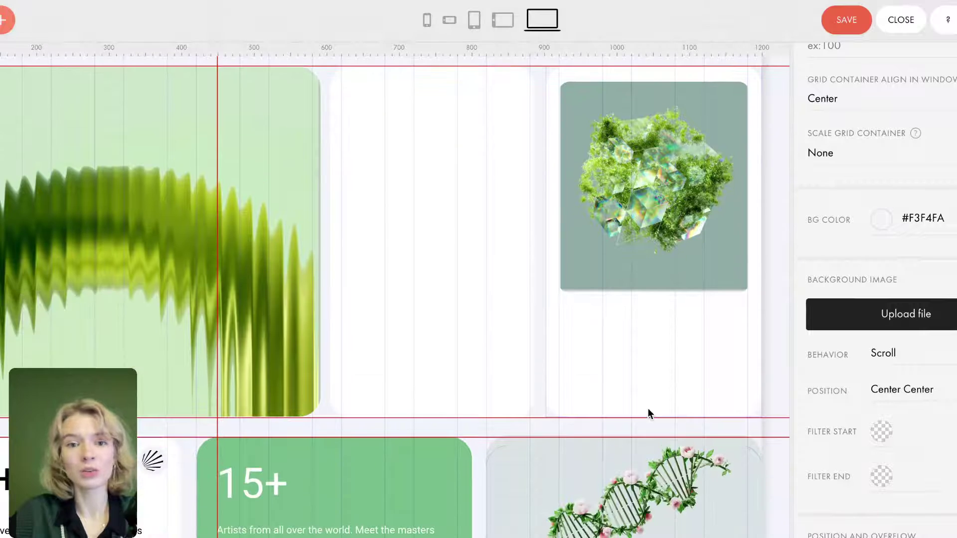
left_click(858, 26)
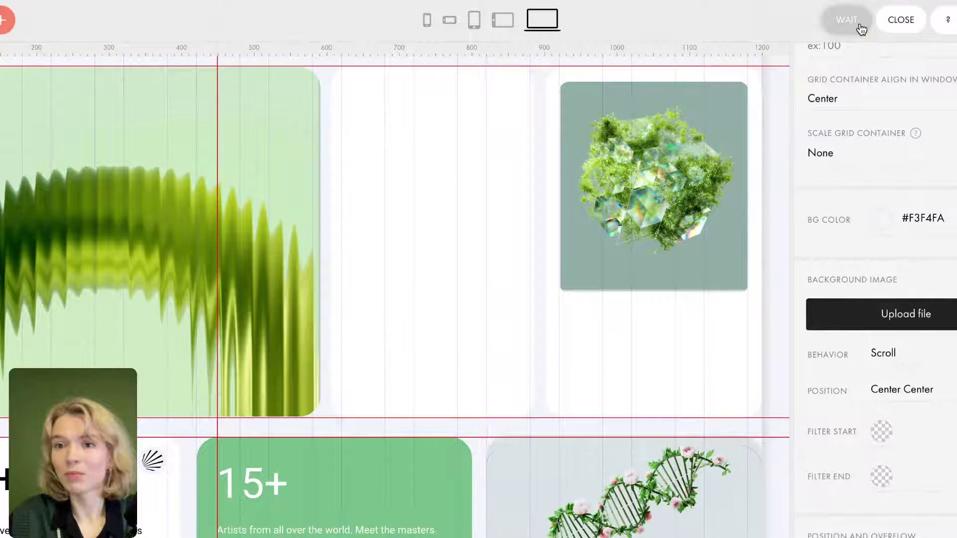
left_click(900, 21)
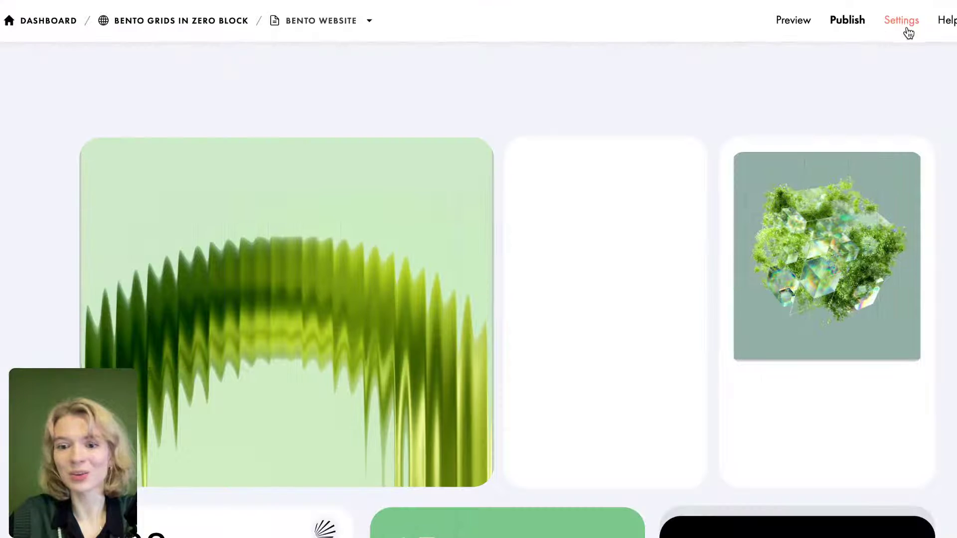
left_click(846, 21)
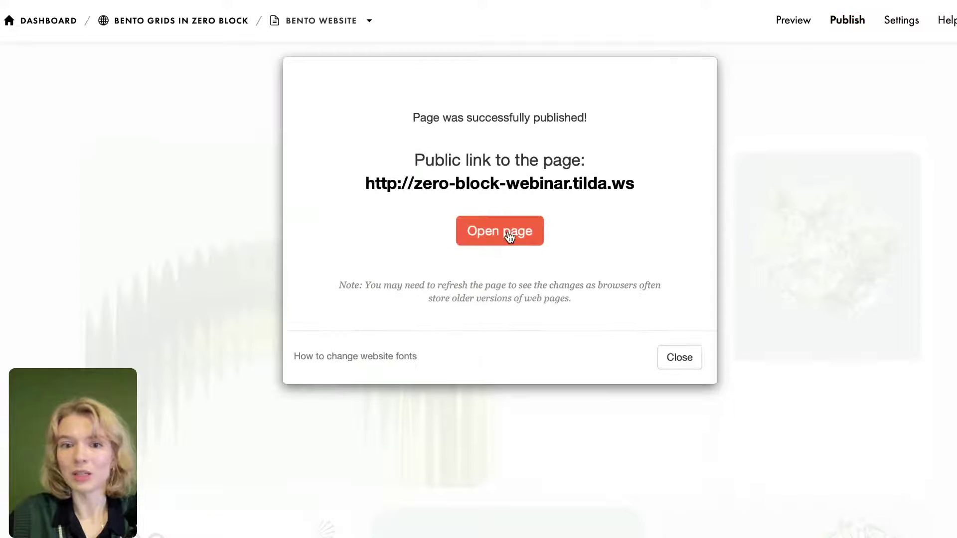
Open the published page and check how the card grid and the flower DNA video look live.
left_click(508, 236)
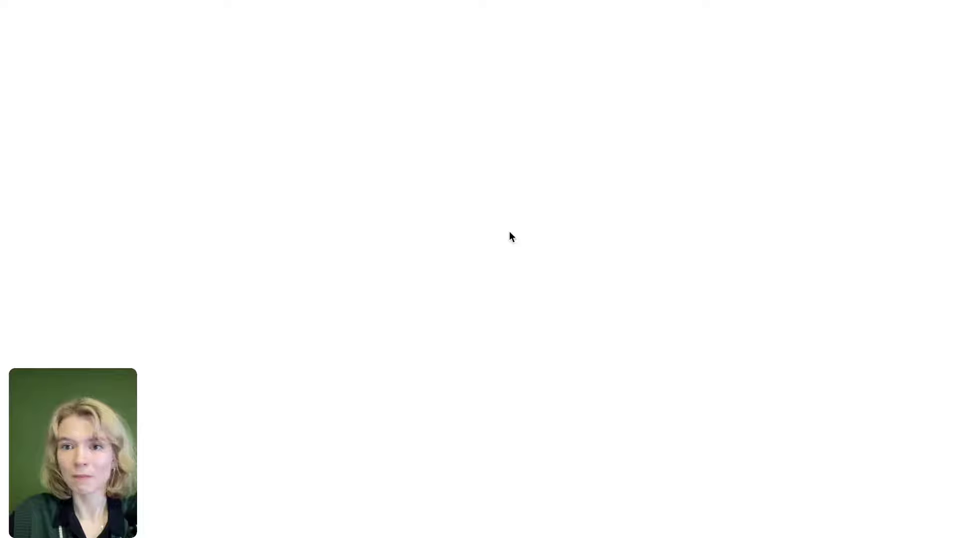
scroll(601, 332, "down", 2)
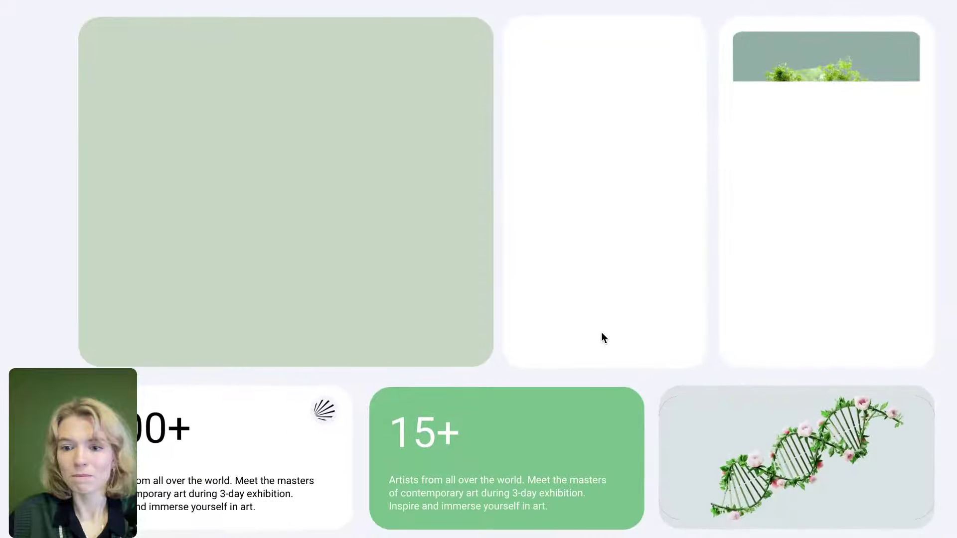
scroll(601, 331, "up", 1)
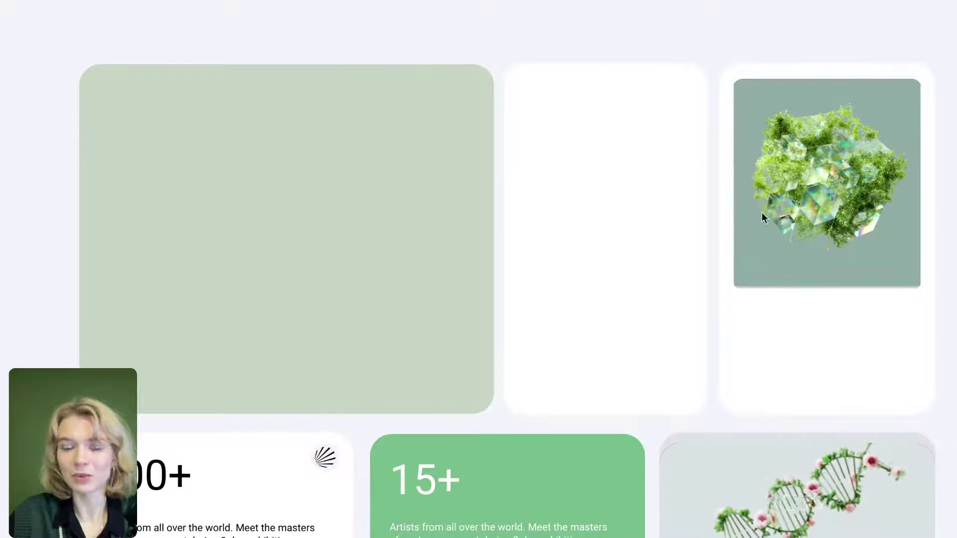
scroll(414, 362, "down", 1)
scroll(414, 363, "up", 1)
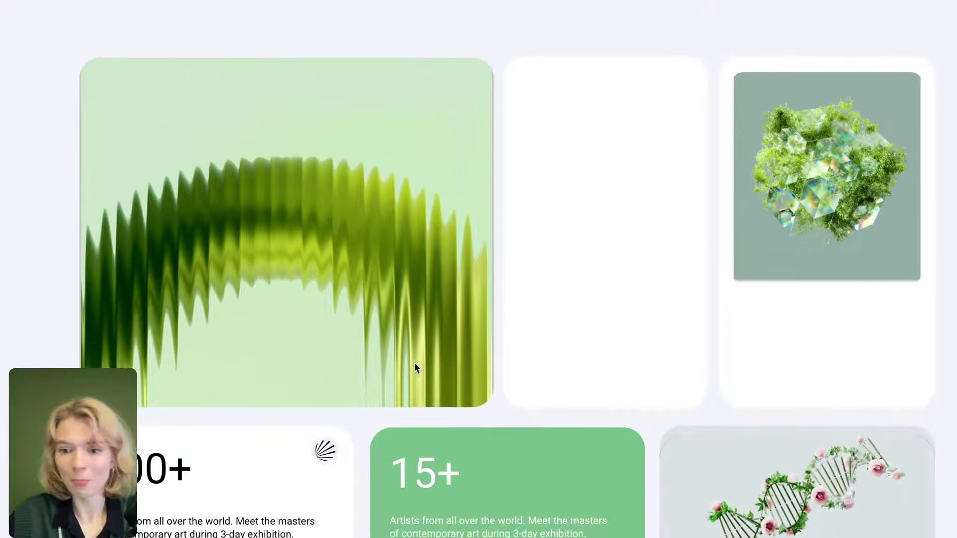
scroll(449, 443, "down", 1)
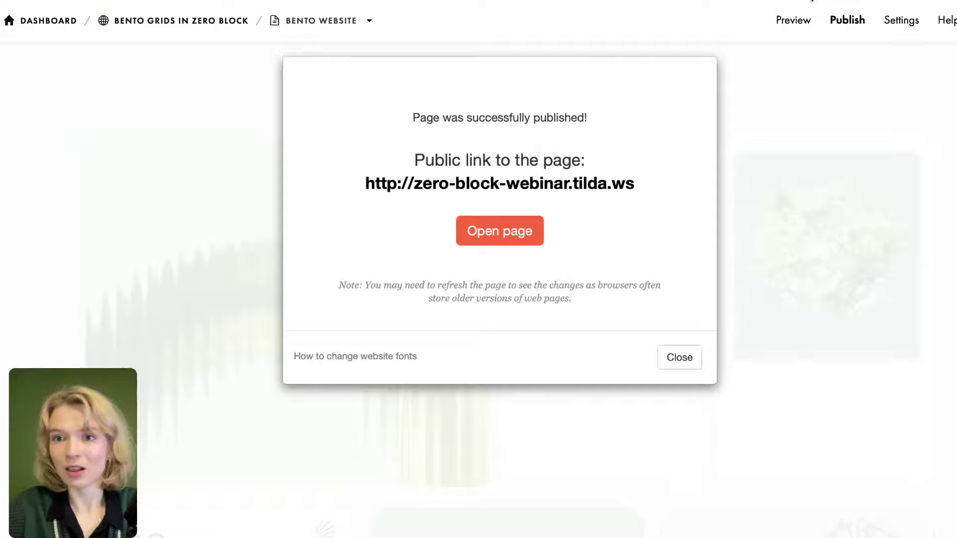
Close the publishing confirmation and copy the "Future Of Art A Collaborative Show" headline text from the Figma design.
left_click(680, 357)
scroll(581, 397, "down", 1)
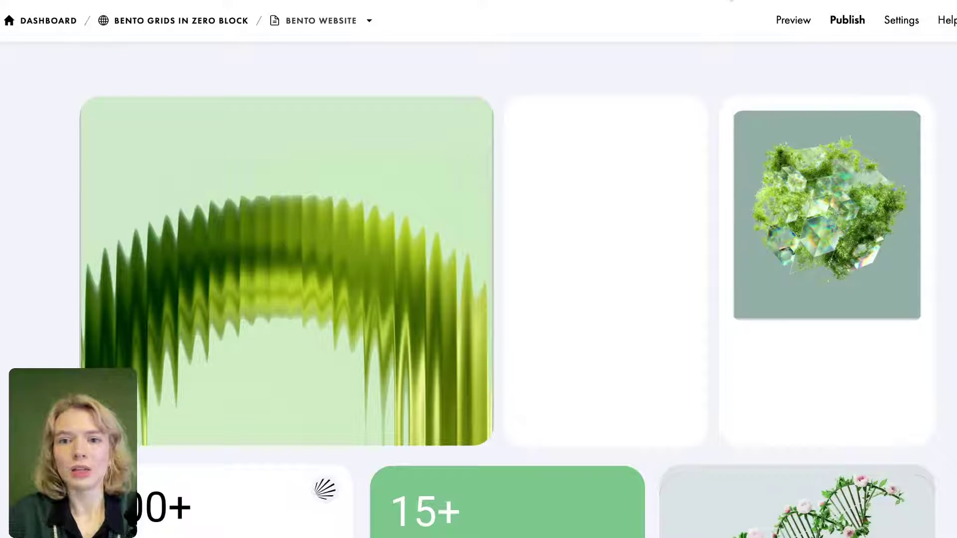
left_click(700, 3)
scroll(159, 289, "left", 5)
scroll(161, 292, "left", 3)
double_click(267, 185)
double_click(265, 179)
key("ctrl+c")
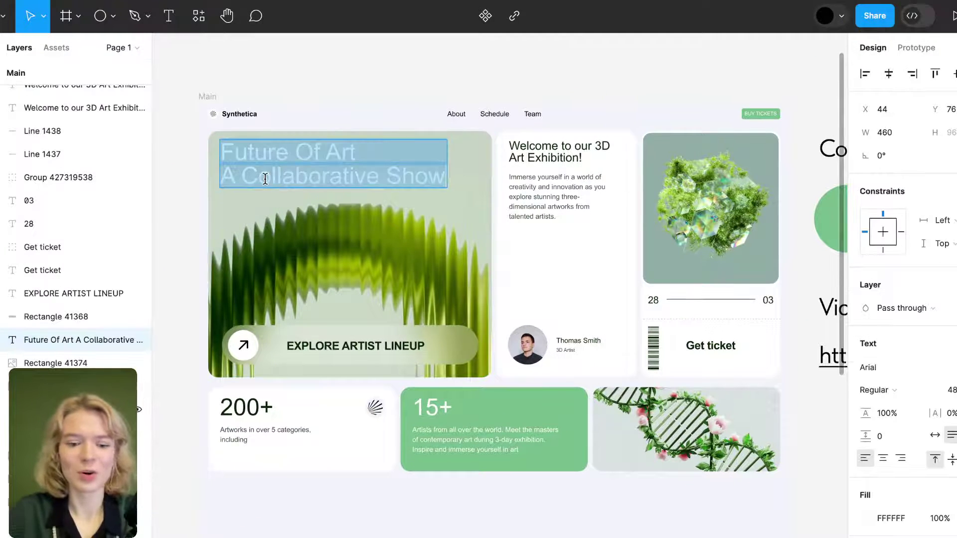
Return to the Tilda page and reopen the card block in the Zero Block editor.
mouse_move(835, 1)
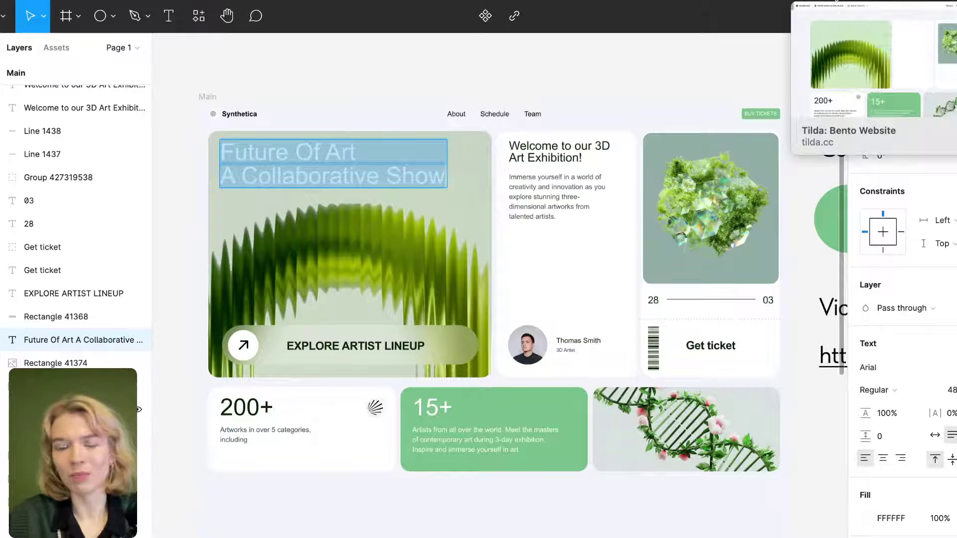
left_click(836, 1)
scroll(249, 249, "up", 1)
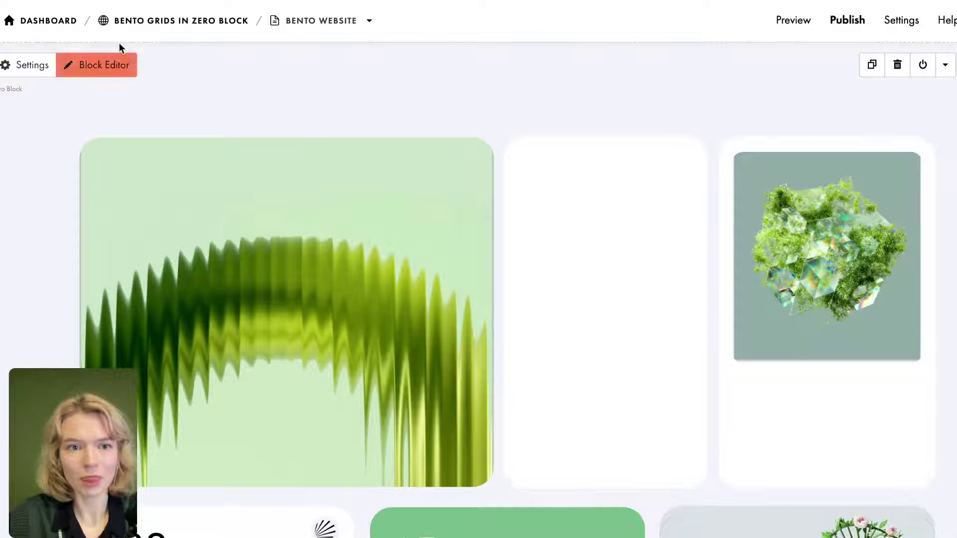
left_click(101, 69)
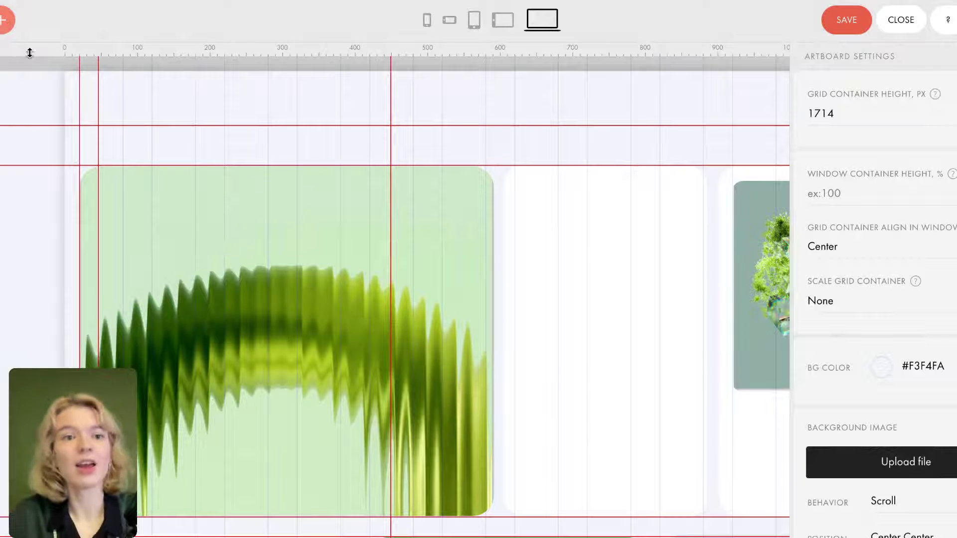
Add a text element and replace its placeholder with the copied headline "Future Of Art A Collaborative Show".
mouse_move(6, 20)
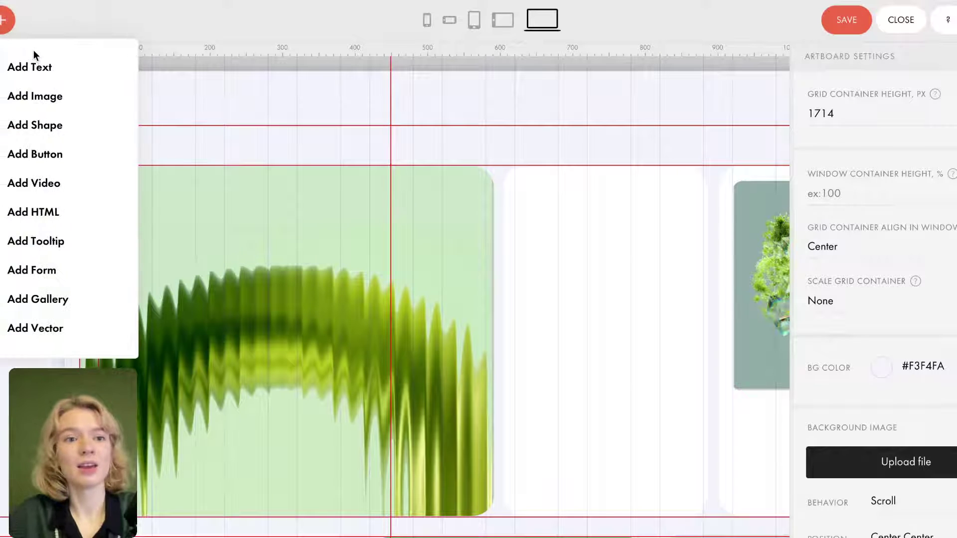
left_click(39, 69)
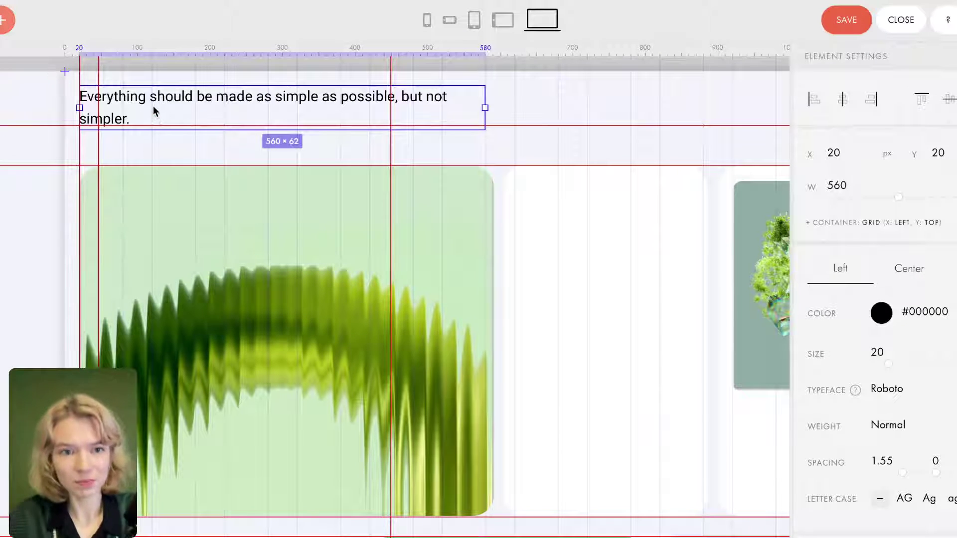
double_click(126, 109)
left_click_drag(129, 117, 80, 96)
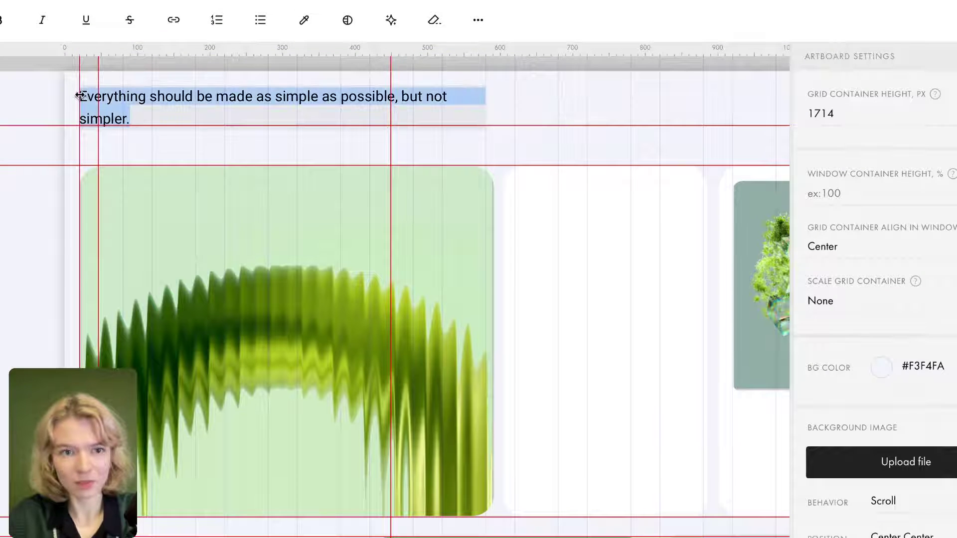
key("ctrl+v")
key("ctrl+a")
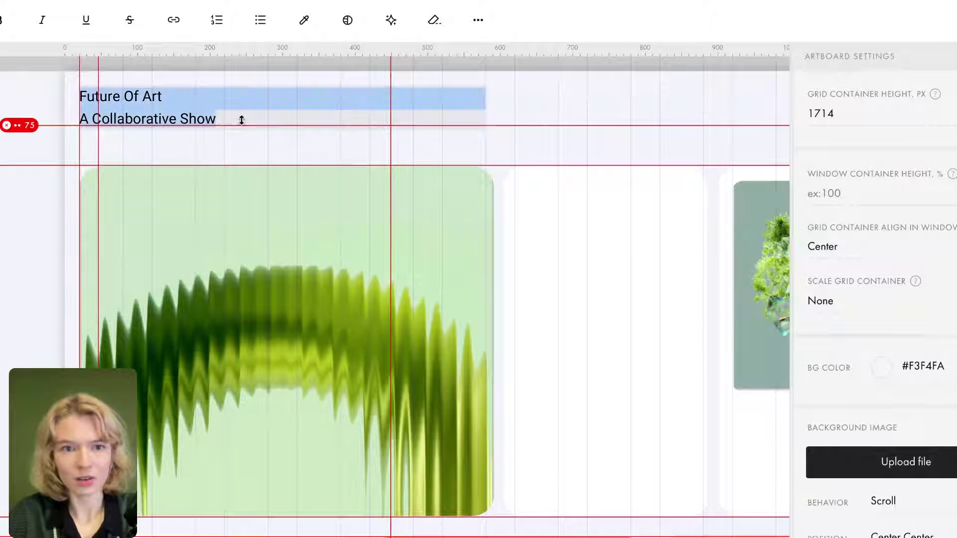
left_click(267, 152)
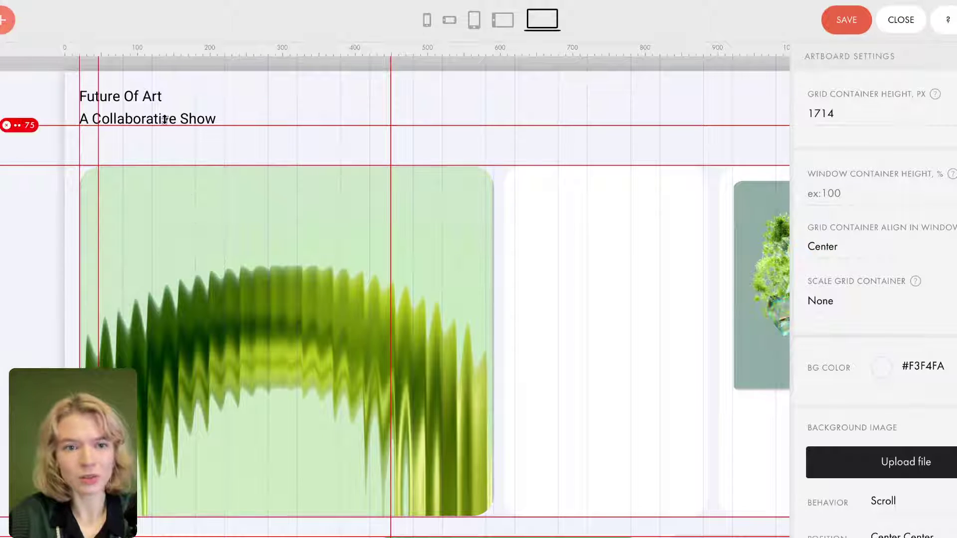
Place the headline on the large green card at X 46, Y 168, and widen the card to 576 px.
left_click_drag(138, 94, 152, 206)
left_click(476, 274)
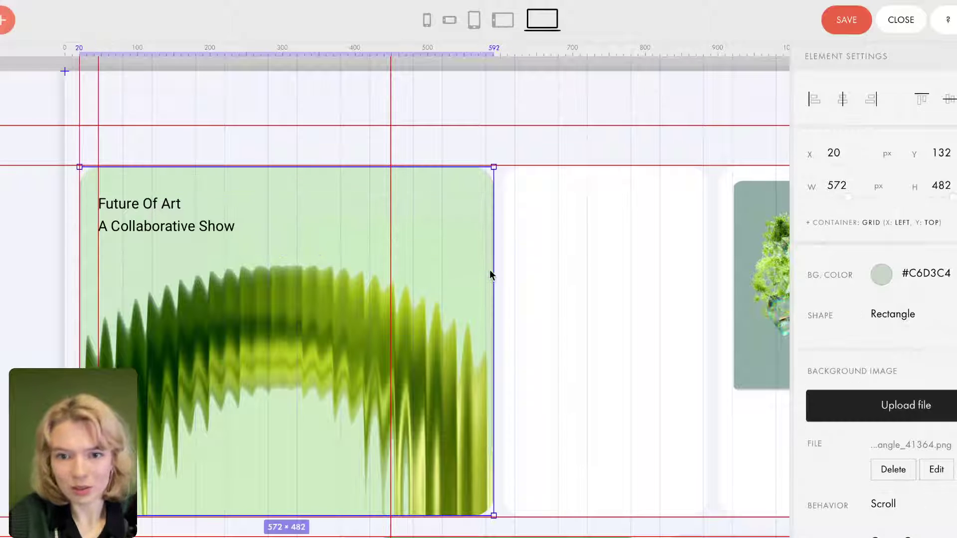
left_click_drag(493, 271, 498, 271)
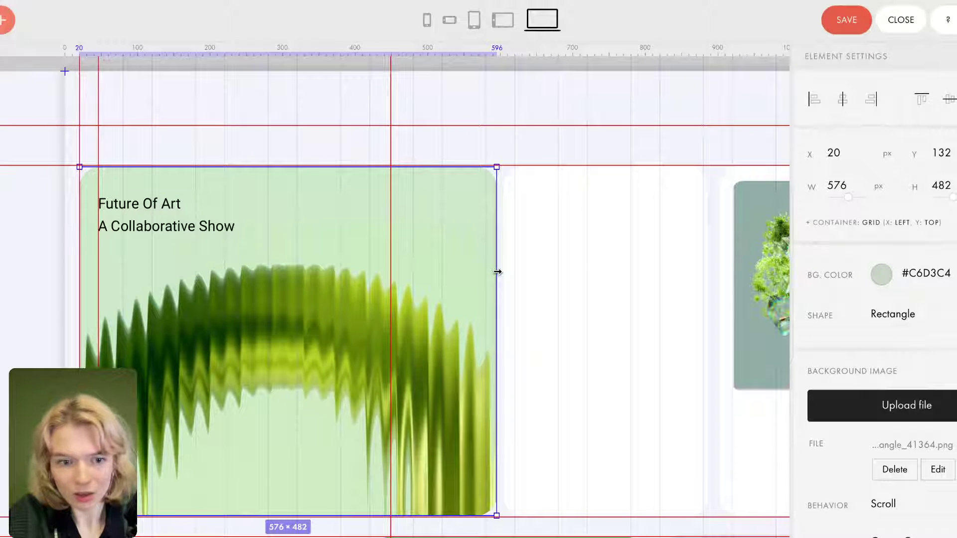
Set the headline's font size to 35 and its line spacing to 1.2.
left_click(210, 226)
left_click(209, 227)
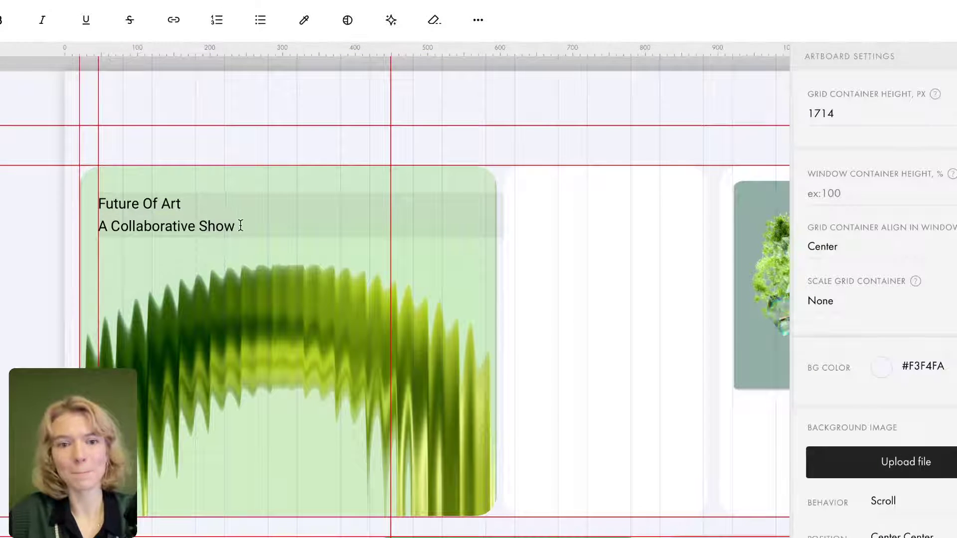
left_click_drag(241, 226, 86, 193)
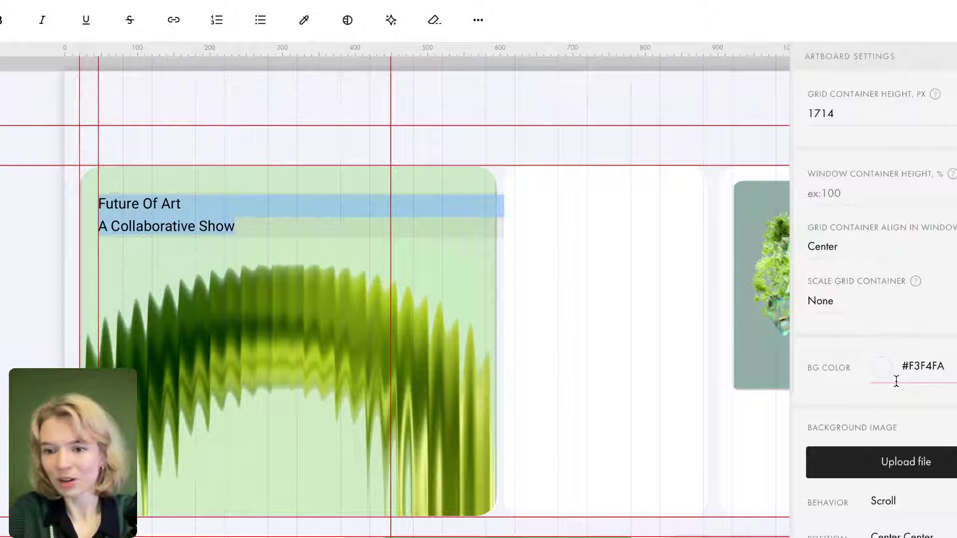
left_click(457, 263)
left_click(202, 228)
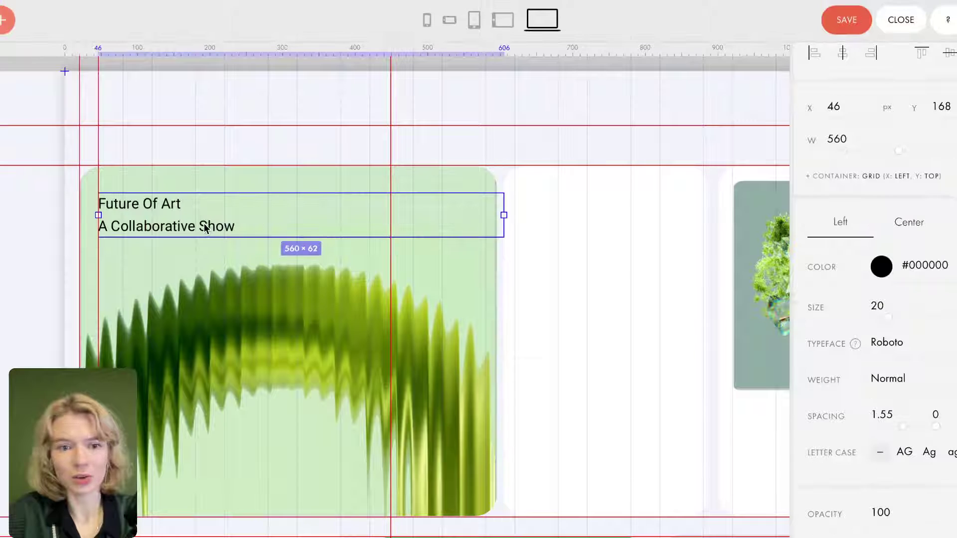
left_click(908, 318)
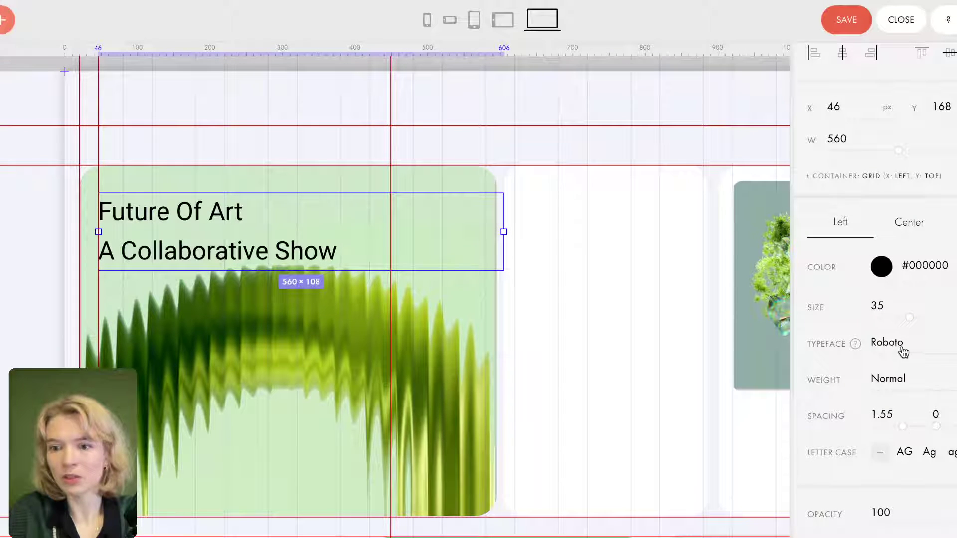
left_click_drag(902, 426, 882, 428)
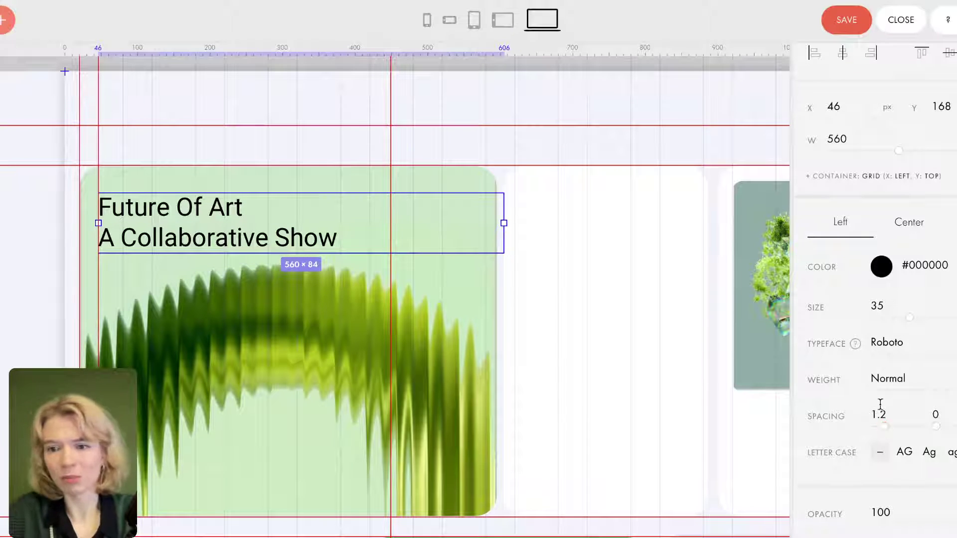
Colour the headline white (#FFFFFF) and move it up slightly to Y 161.
left_click(881, 267)
left_click(882, 322)
left_click_drag(883, 322, 866, 307)
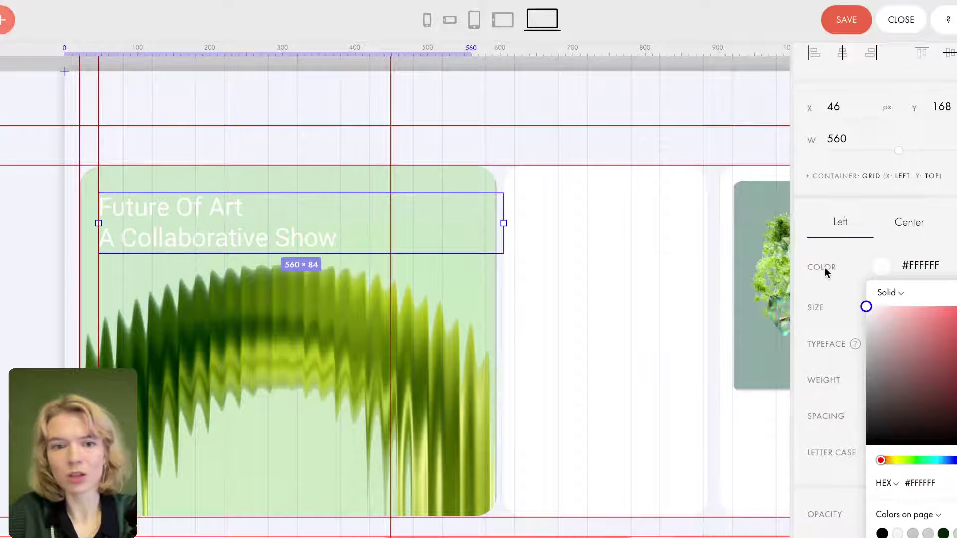
left_click_drag(216, 211, 215, 205)
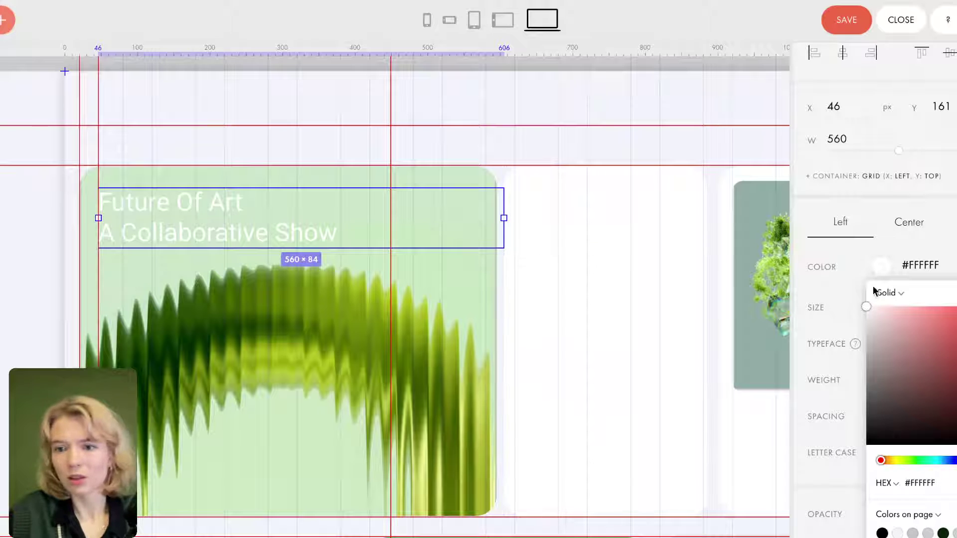
left_click(846, 293)
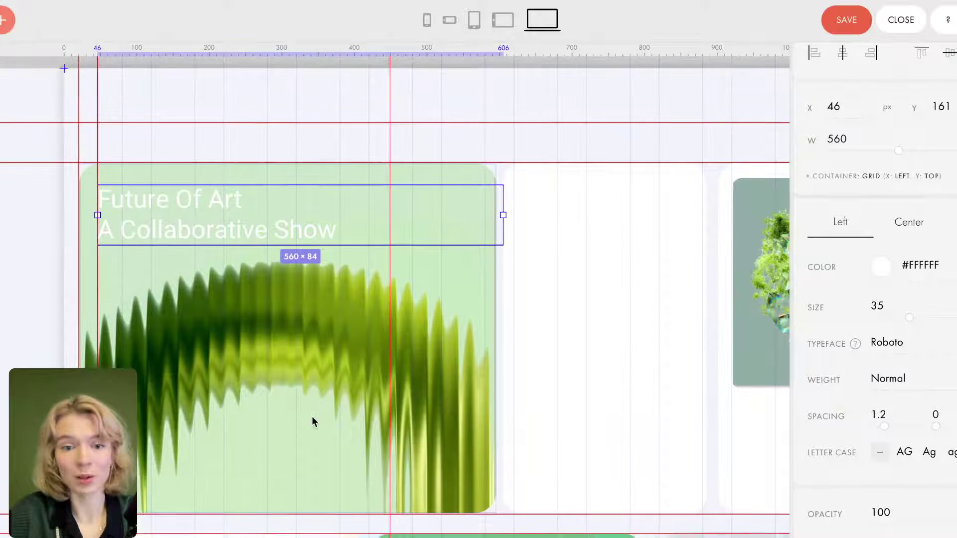
Add an image element over the large green card and upload Rectangle 41368.png into it.
left_click(4, 28)
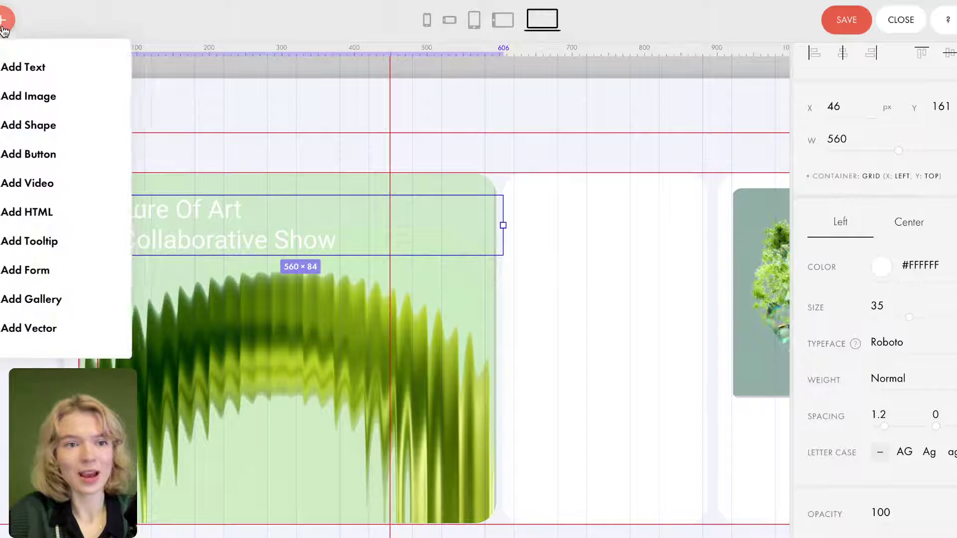
left_click(63, 102)
left_click_drag(158, 132, 277, 354)
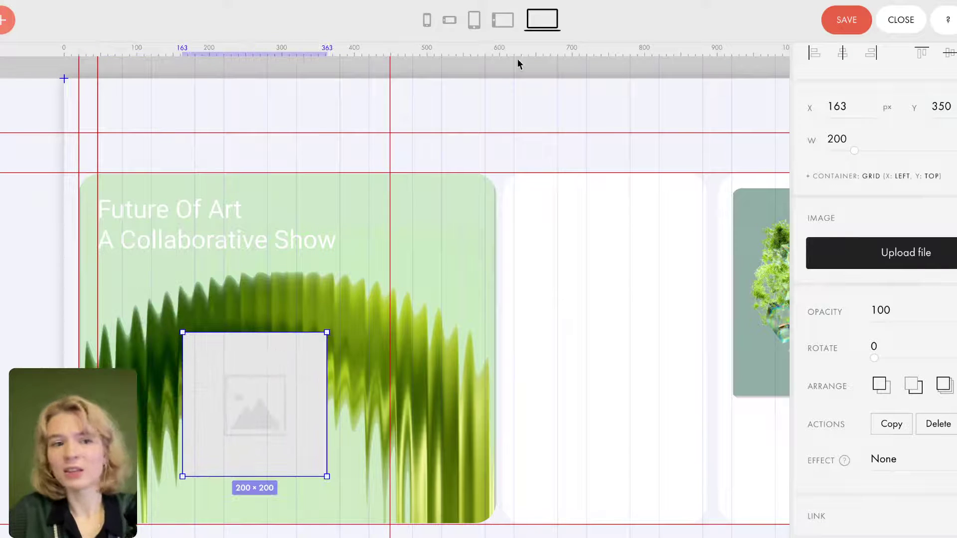
left_click(954, 260)
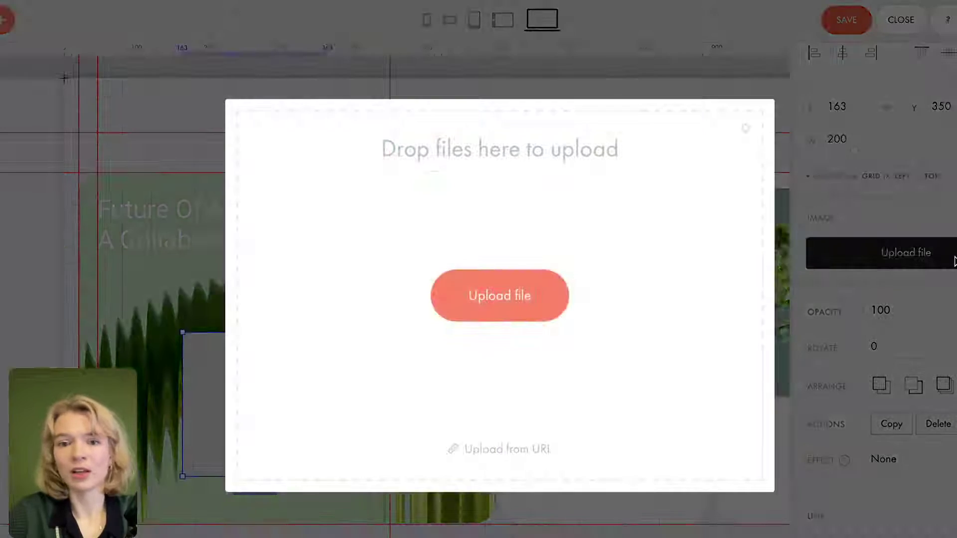
left_click(530, 292)
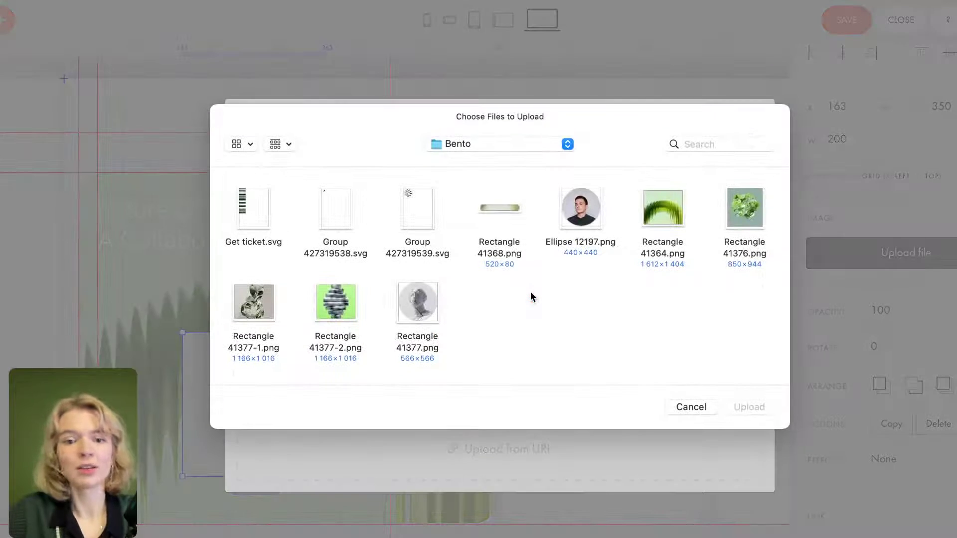
left_click(502, 208)
left_click(752, 408)
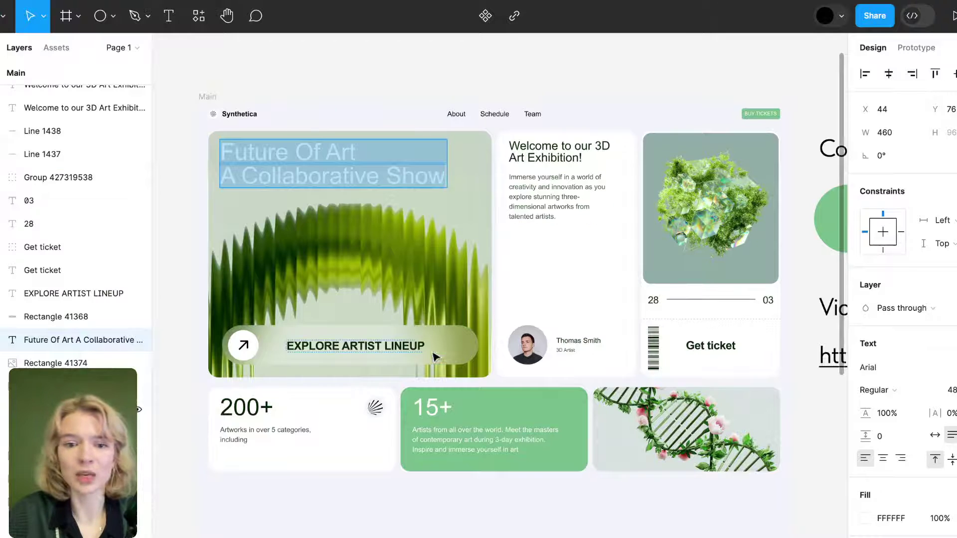
Switch from the Figma design back to Tilda, enlarge the pill image to 458 × 70 and place it low on the green card at X 70, Y 520.
key("Escape")
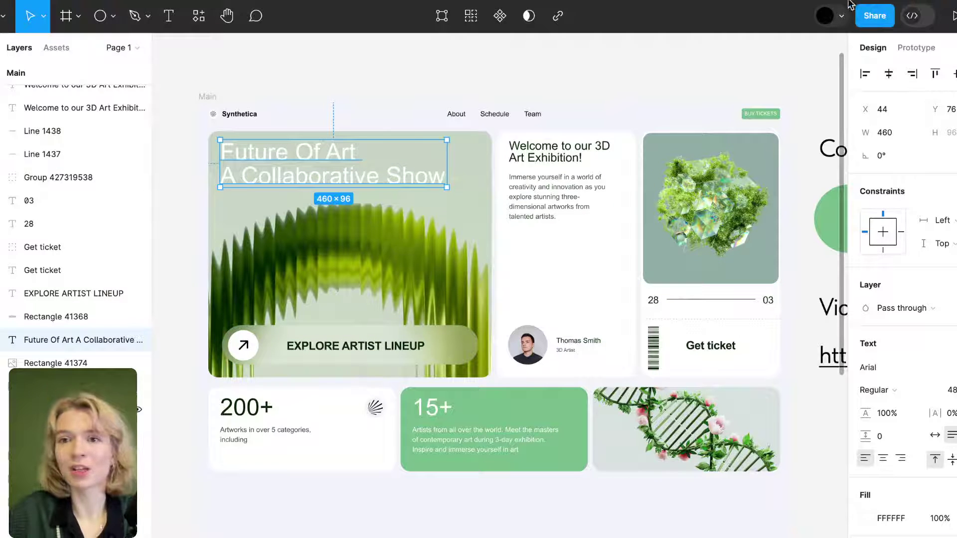
mouse_move(847, 3)
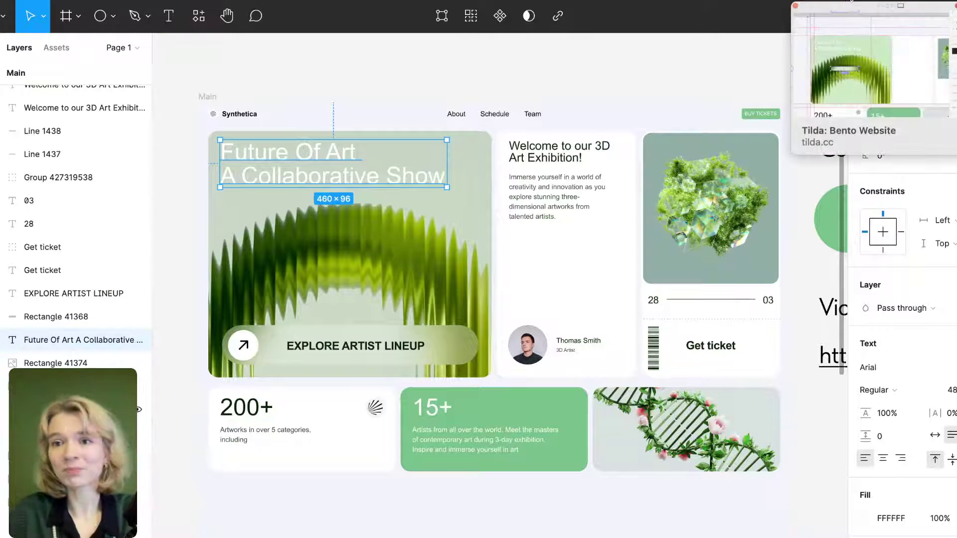
left_click(847, 5)
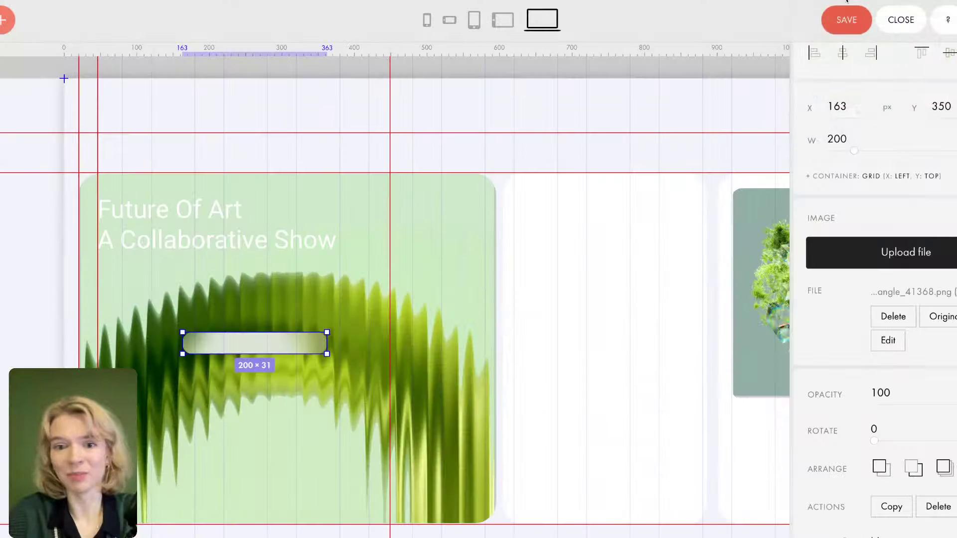
left_click_drag(270, 345, 188, 476)
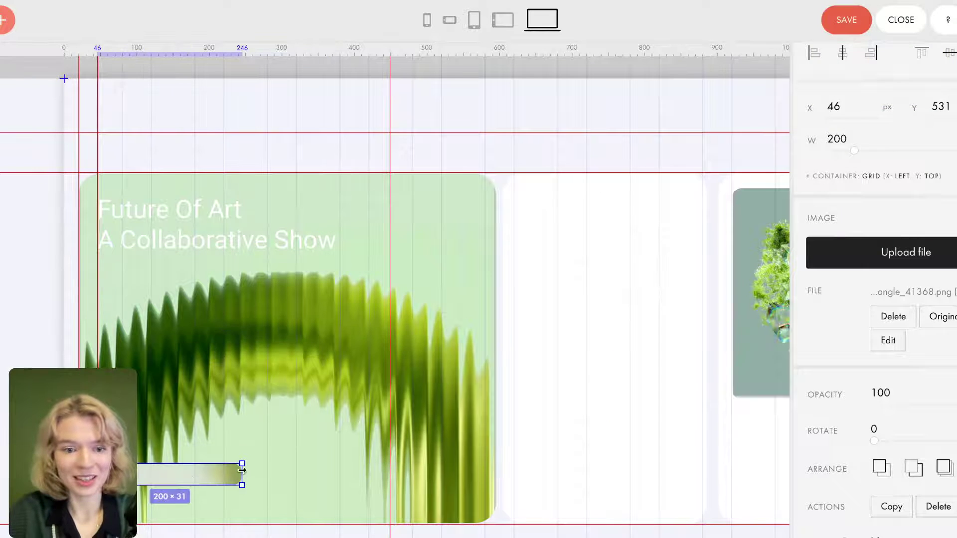
left_click_drag(242, 464, 405, 435)
left_click_drag(288, 470, 321, 474)
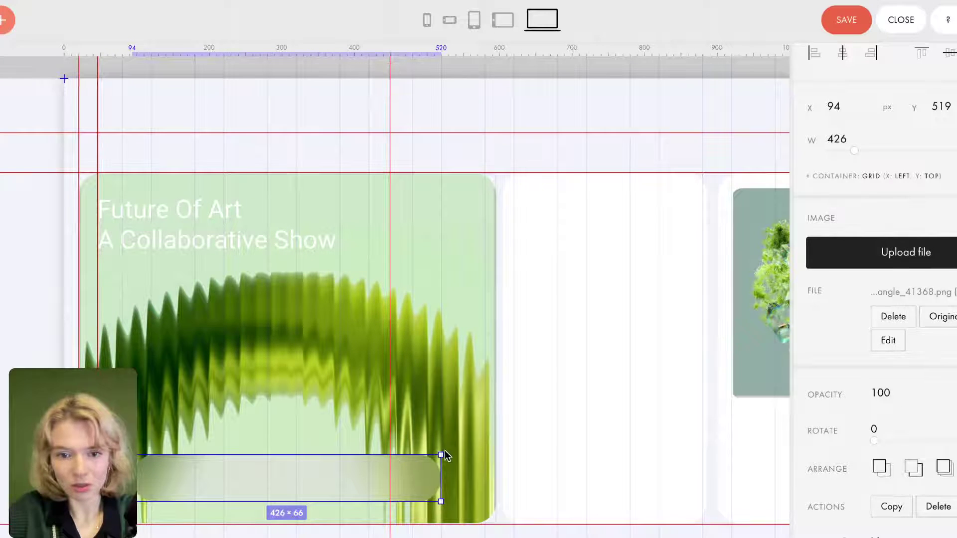
left_click_drag(441, 455, 464, 451)
left_click_drag(357, 474, 342, 476)
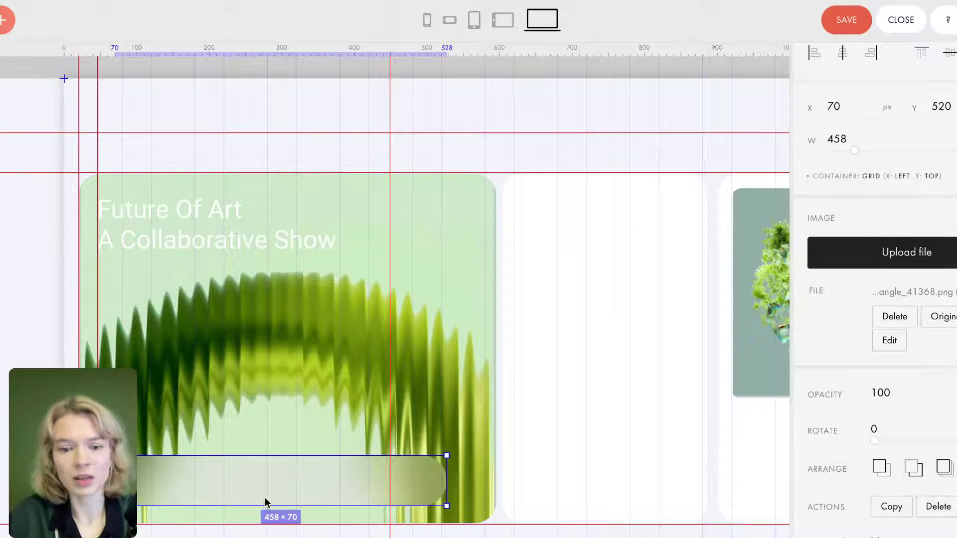
Use the two vertical guides to mark the pill's side margins and reposition the pill image at X 78, Y 521.
left_click_drag(94, 321, 111, 322)
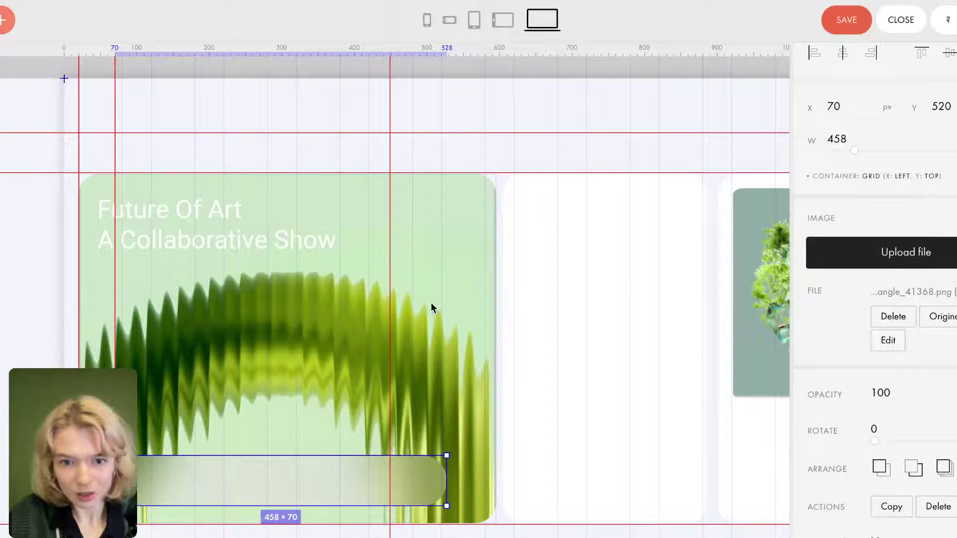
left_click_drag(390, 308, 459, 316)
left_click_drag(299, 483, 304, 483)
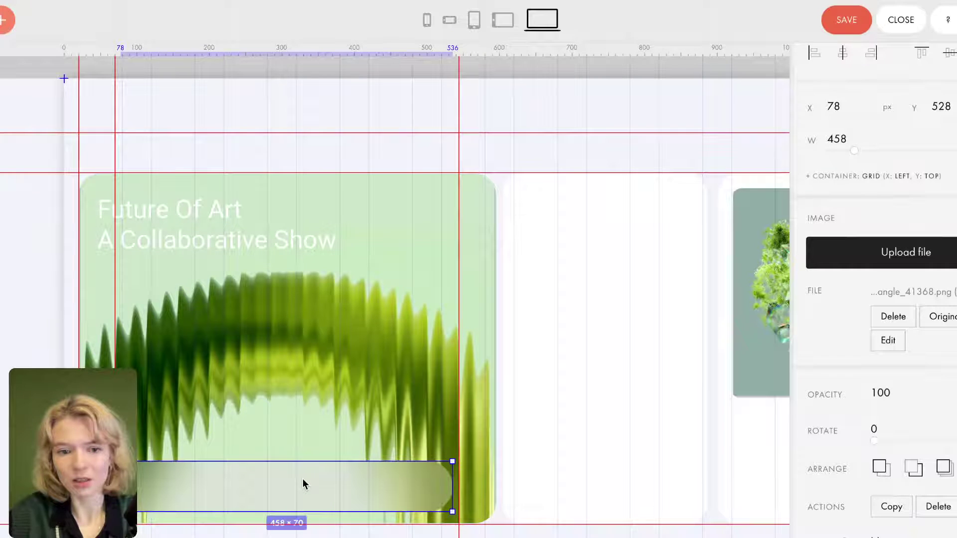
key("Up")
key("Up")
key("Up")
key("Up")
key("Up")
key("Up")
key("Up")
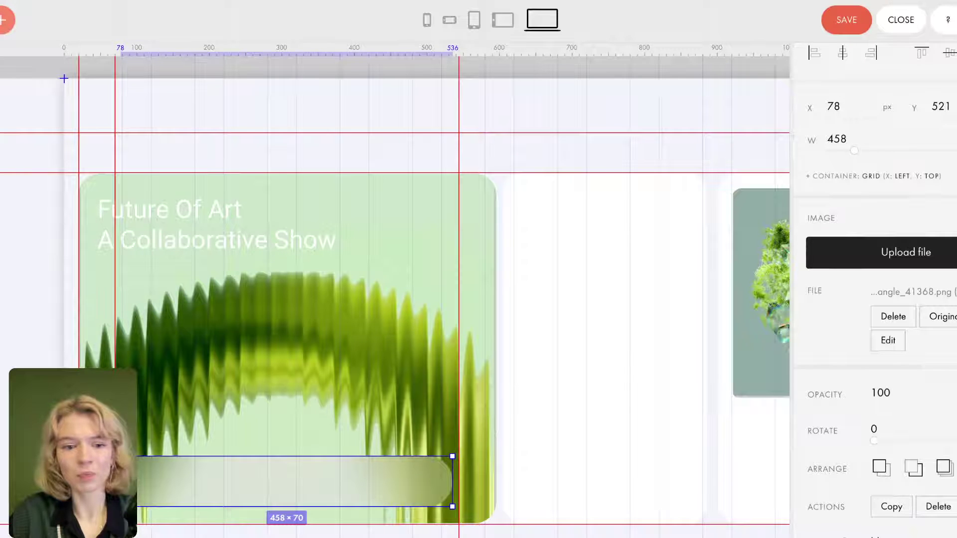
Move both vertical guides off the green card, one to -32 and the other over the white card beside it.
mouse_move(118, 310)
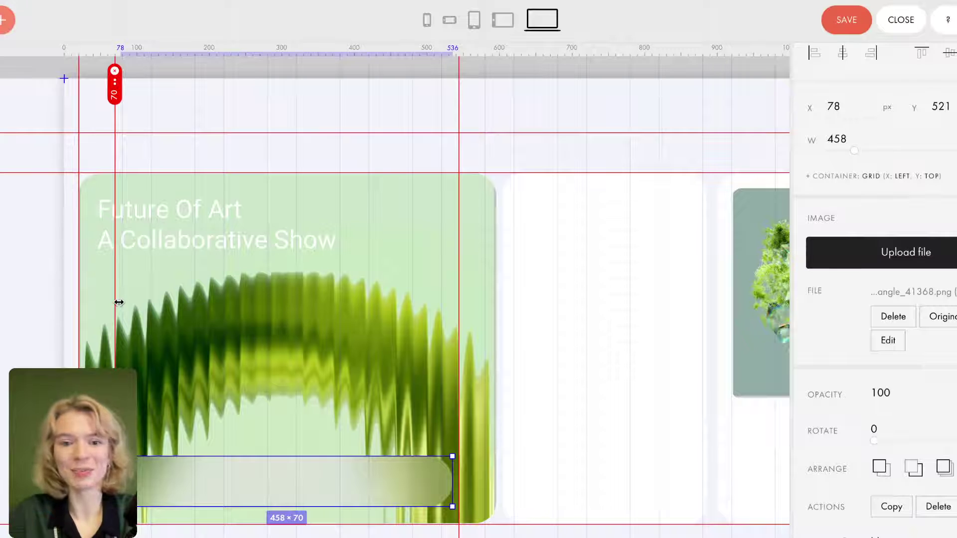
left_click_drag(118, 296, 42, 280)
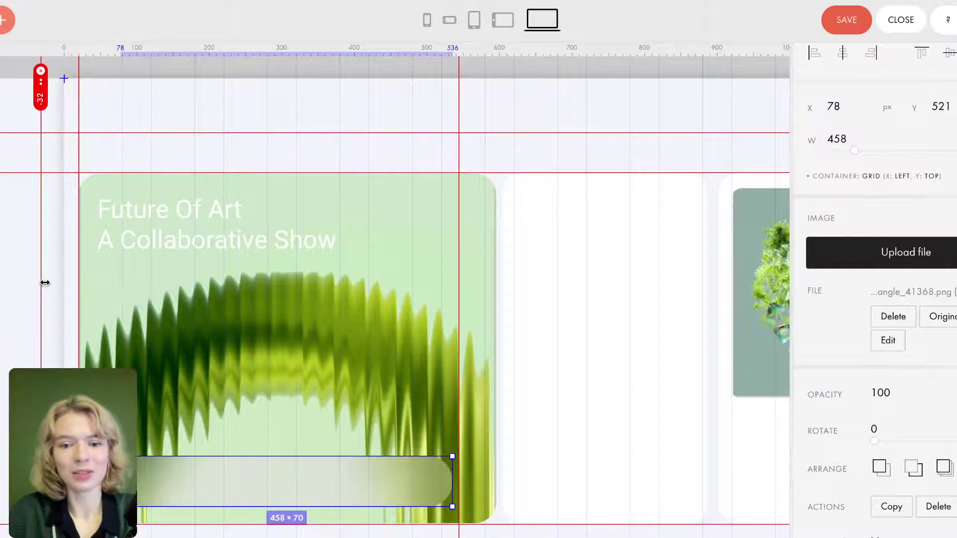
mouse_move(460, 301)
left_click_drag(457, 300, 561, 307)
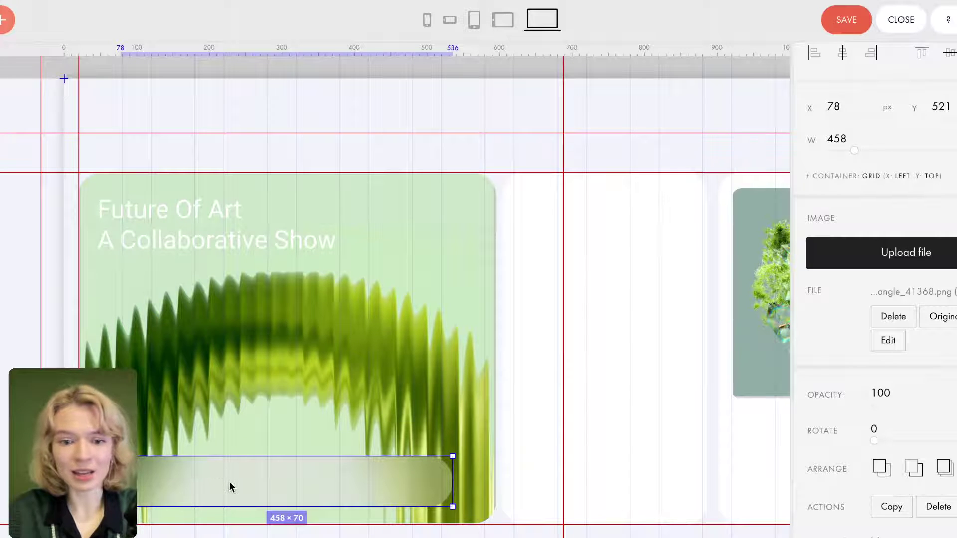
Add another image element at X 80, Y 176 and upload the arrow icon Group 427319538.svg into it.
left_click(2, 30)
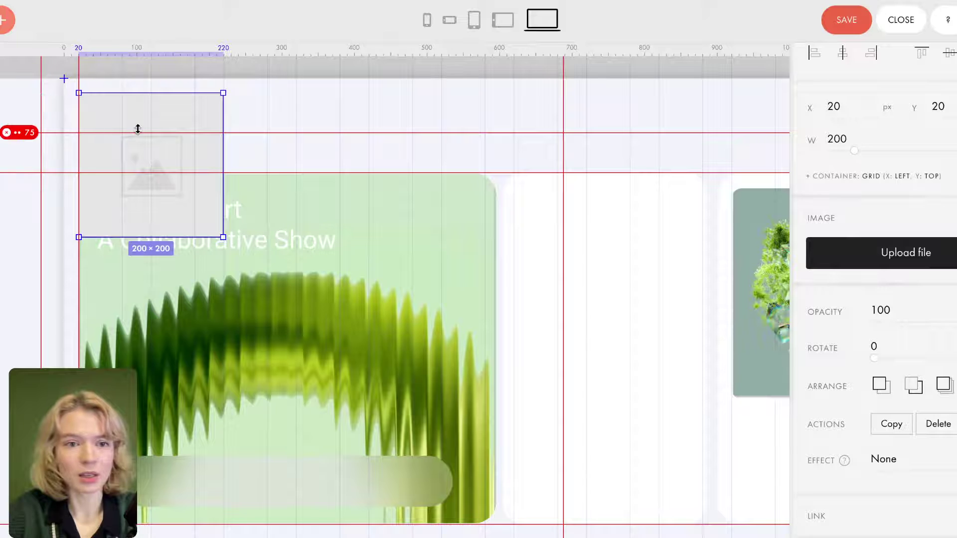
left_click_drag(134, 149, 178, 263)
left_click(908, 263)
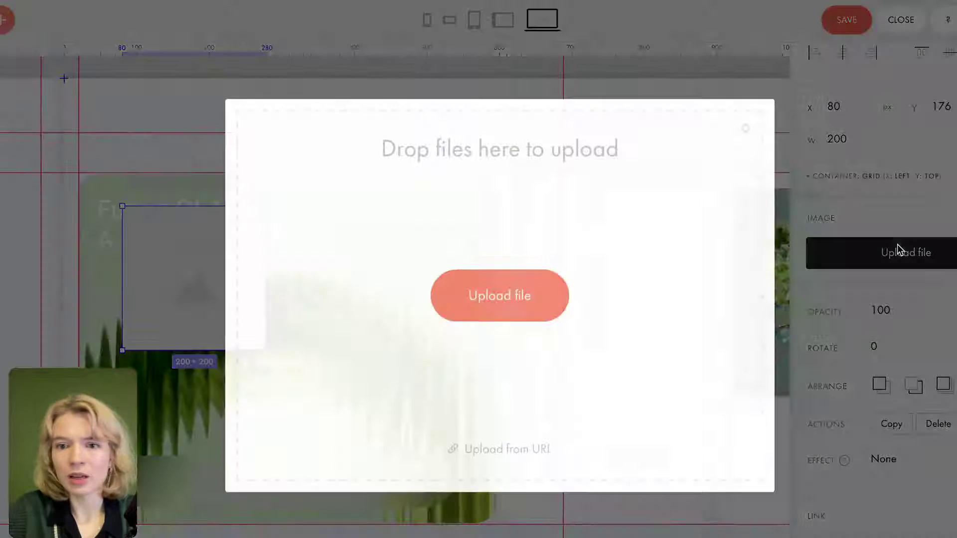
left_click(459, 291)
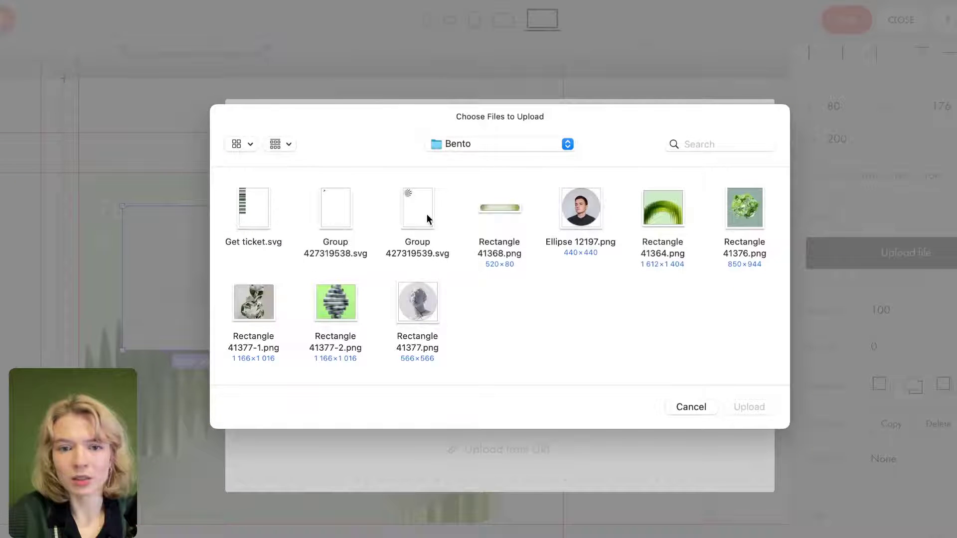
left_click(331, 196)
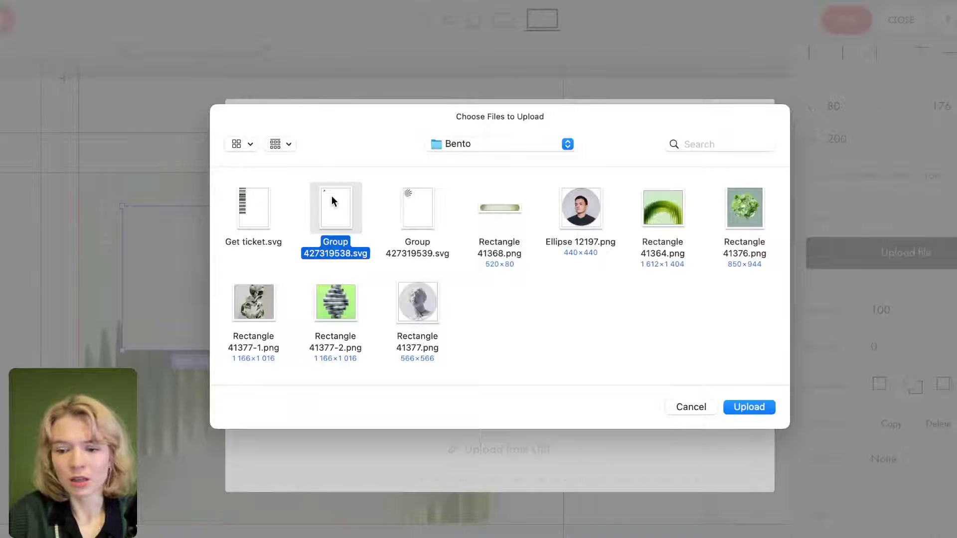
key("Return")
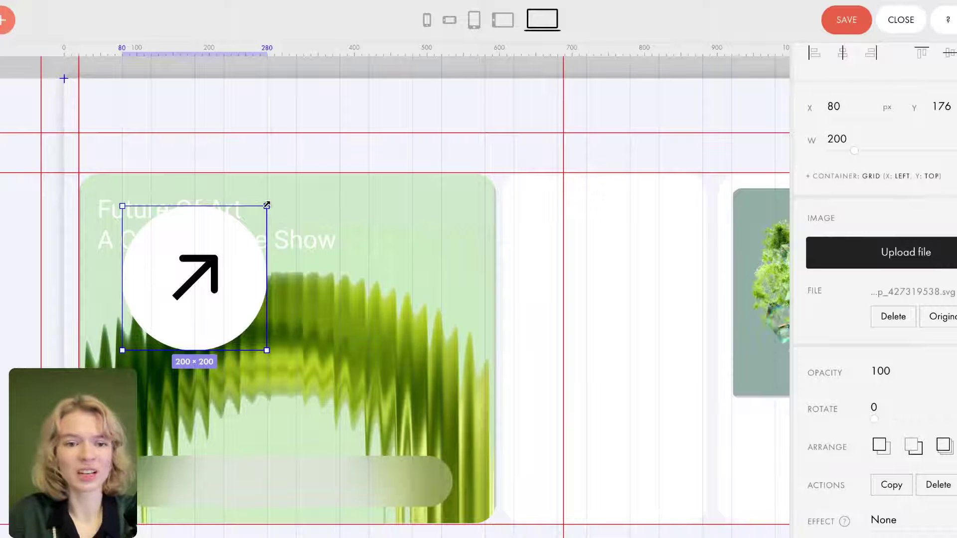
Shrink the arrow icon to 52 px wide and place it inside the pill's left end at X 89, Y 528.
left_click_drag(122, 206, 185, 276)
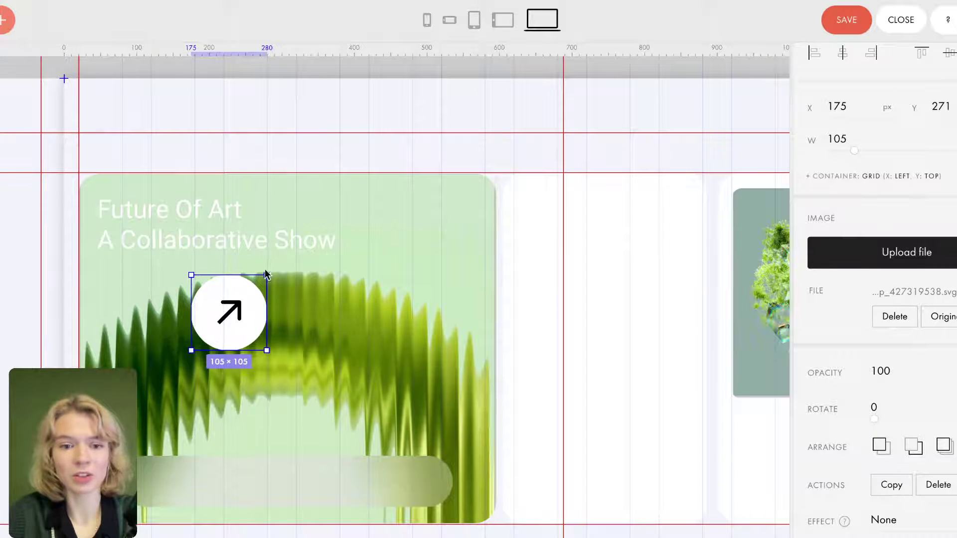
left_click_drag(267, 276, 152, 487)
scroll(159, 487, "up", 1)
scroll(159, 487, "up", 5)
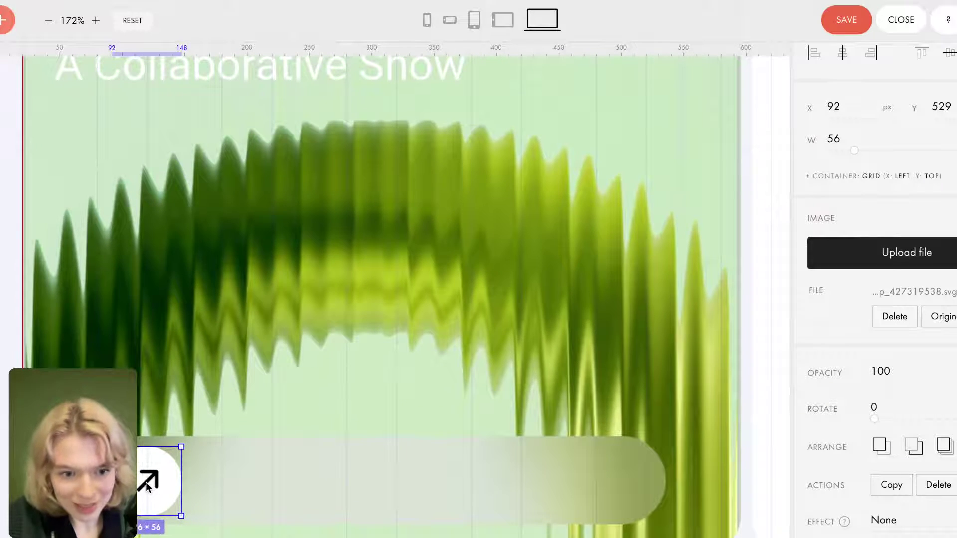
left_click_drag(159, 487, 141, 486)
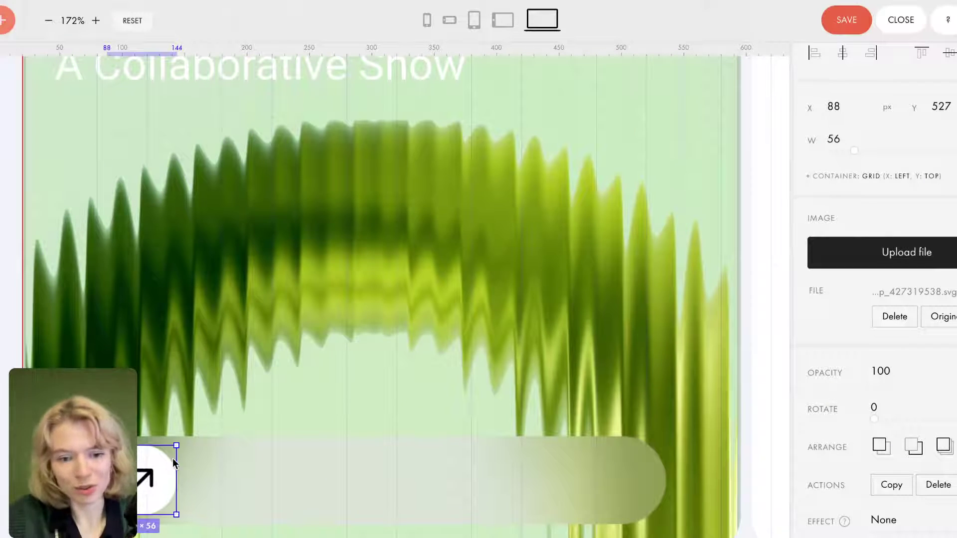
left_click_drag(175, 443, 175, 448)
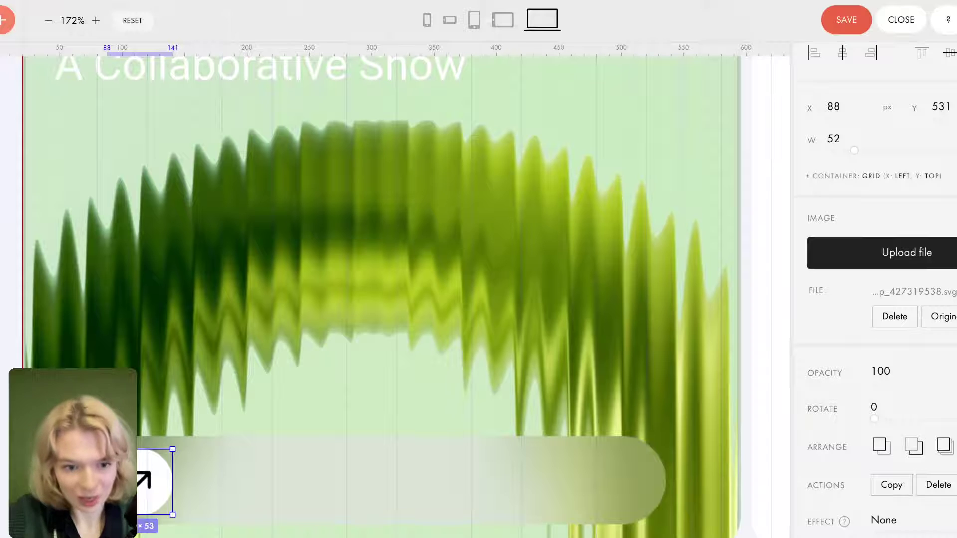
left_click_drag(122, 481, 124, 477)
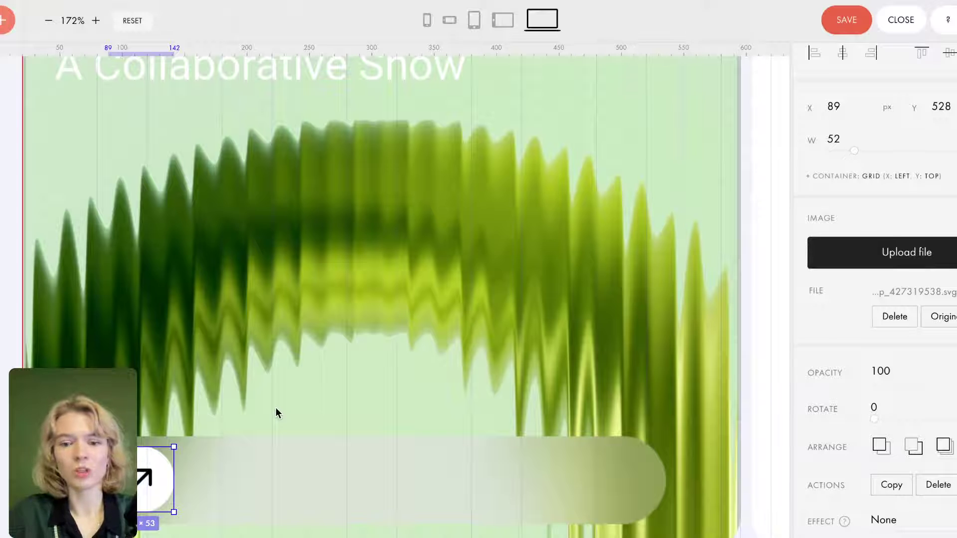
Examine the position, colour and background image settings of the large green card and the white card next to it.
scroll(262, 426, "down", 4)
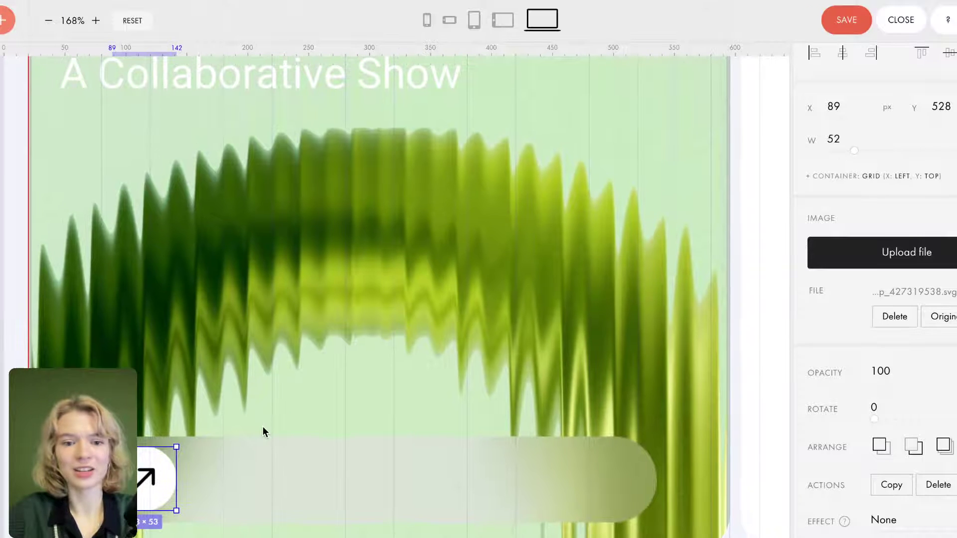
scroll(262, 426, "down", 8)
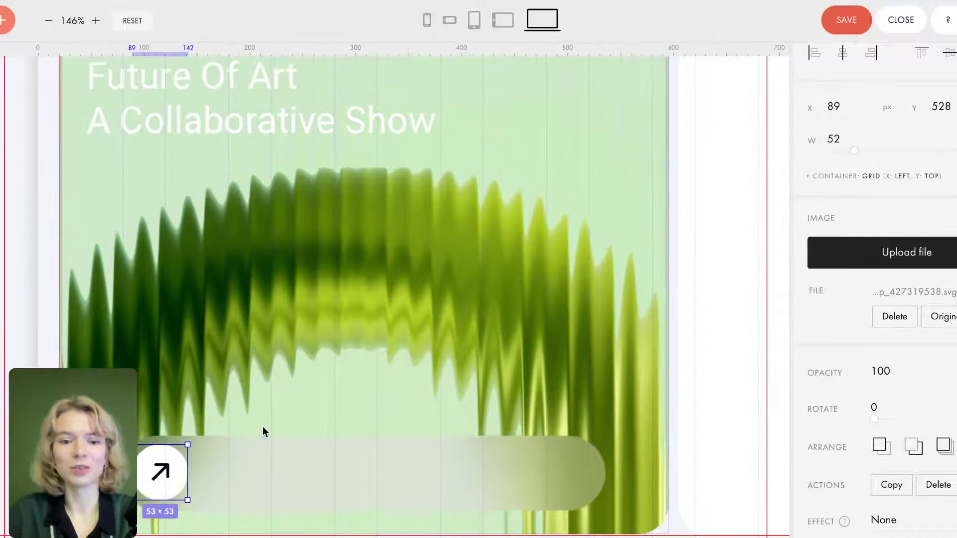
scroll(324, 380, "down", 3)
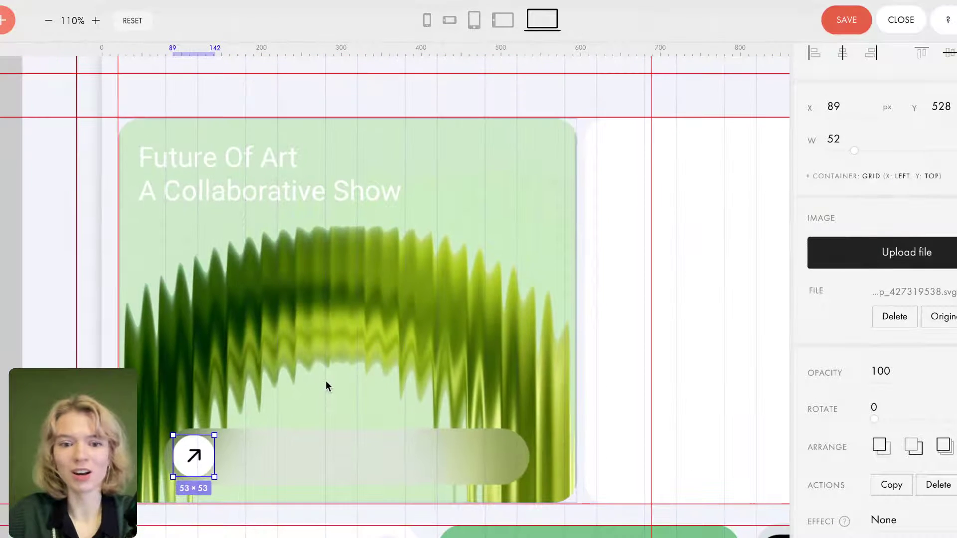
left_click(346, 393)
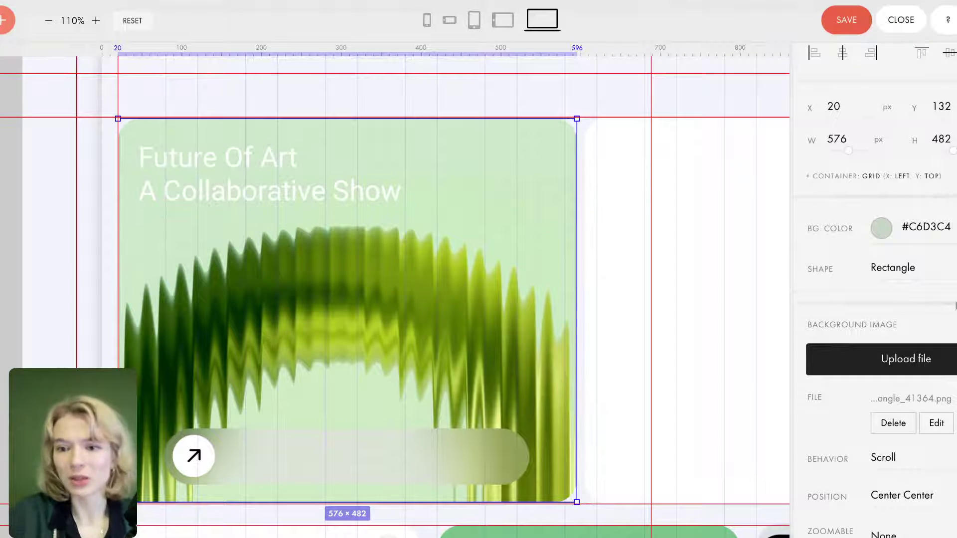
scroll(892, 275, "up", 1)
scroll(908, 280, "down", 2)
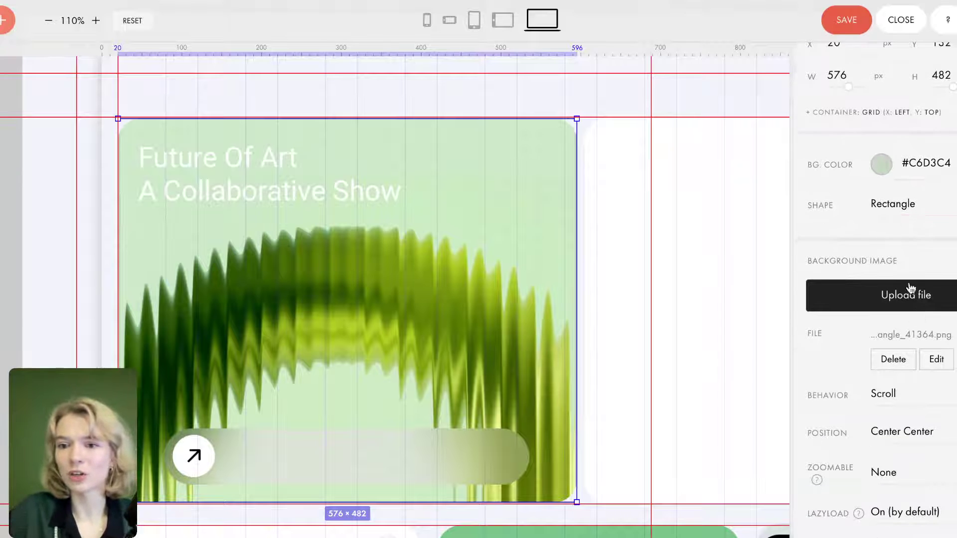
left_click(676, 190)
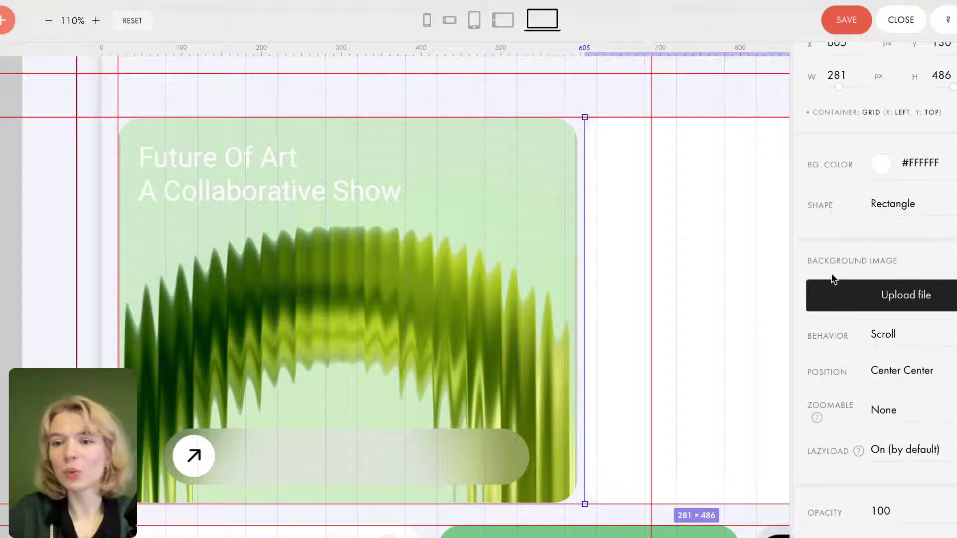
scroll(841, 313, "up", 1)
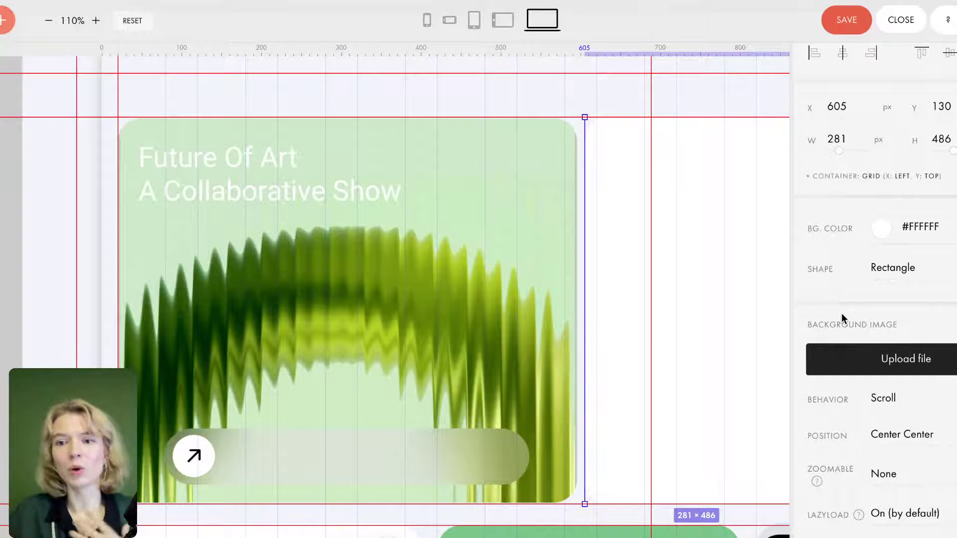
scroll(911, 214, "up", 2)
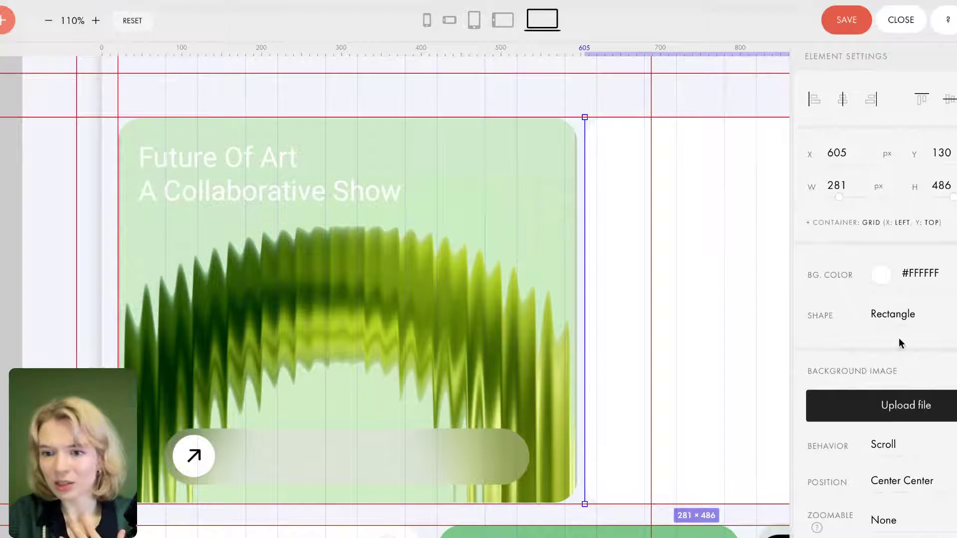
Set the artboard's grid container scaling to Autoscale to window width, then save and close the block.
left_click(598, 98)
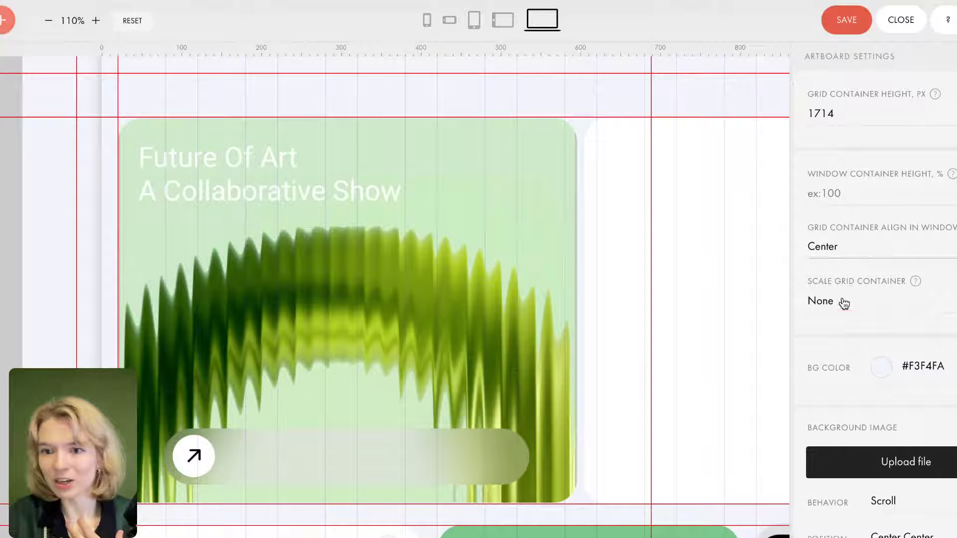
left_click(841, 301)
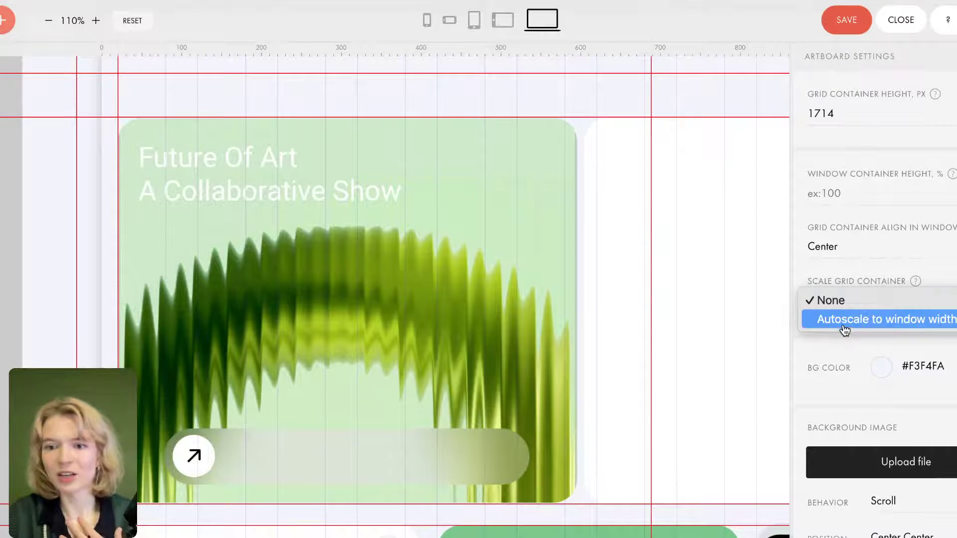
left_click(843, 329)
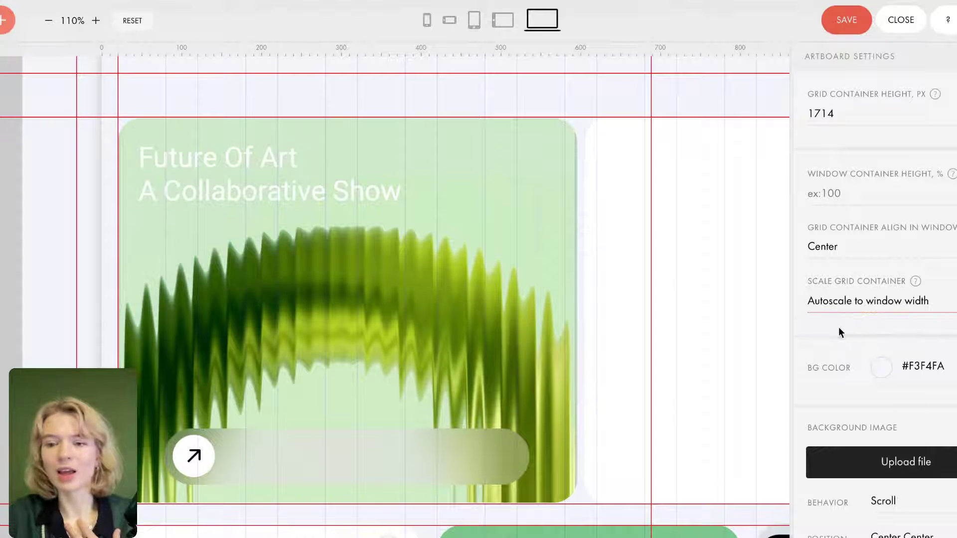
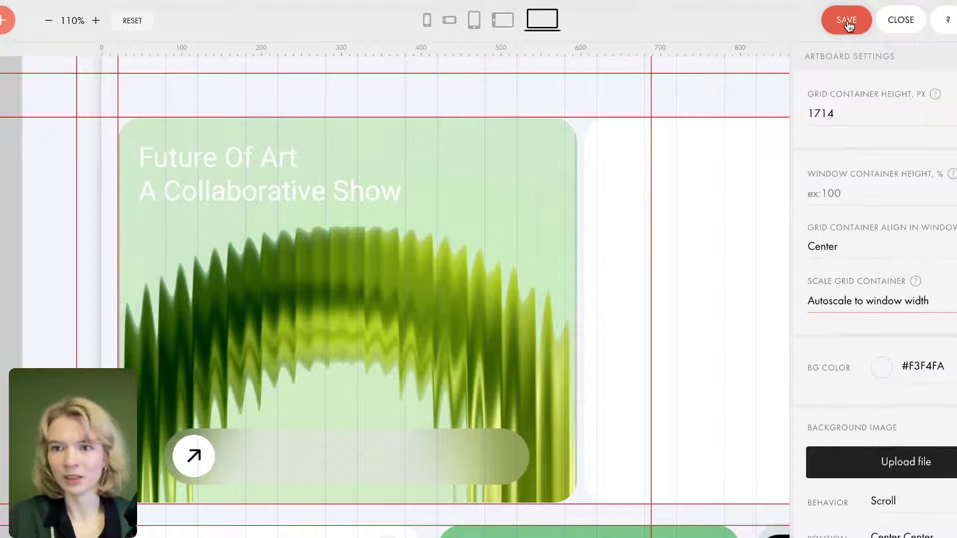
left_click(848, 24)
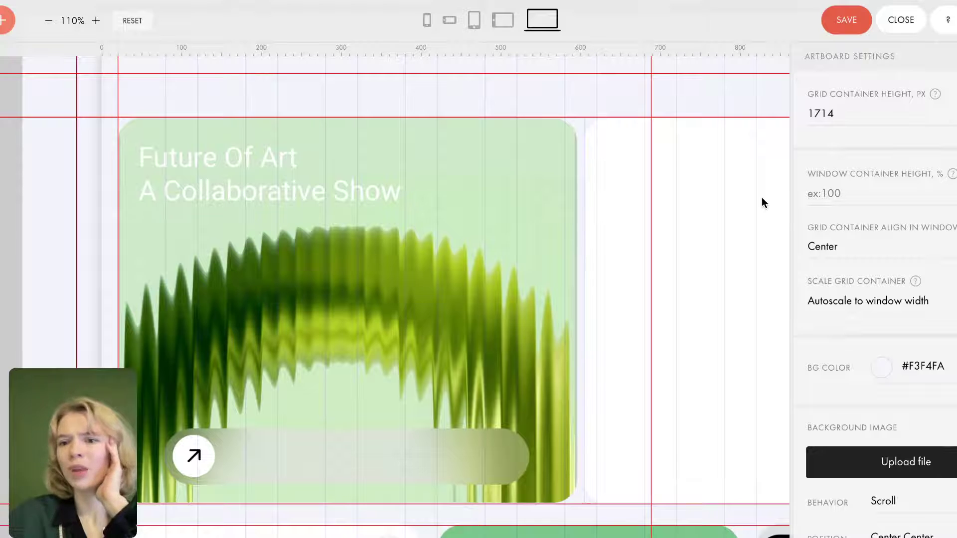
left_click(909, 24)
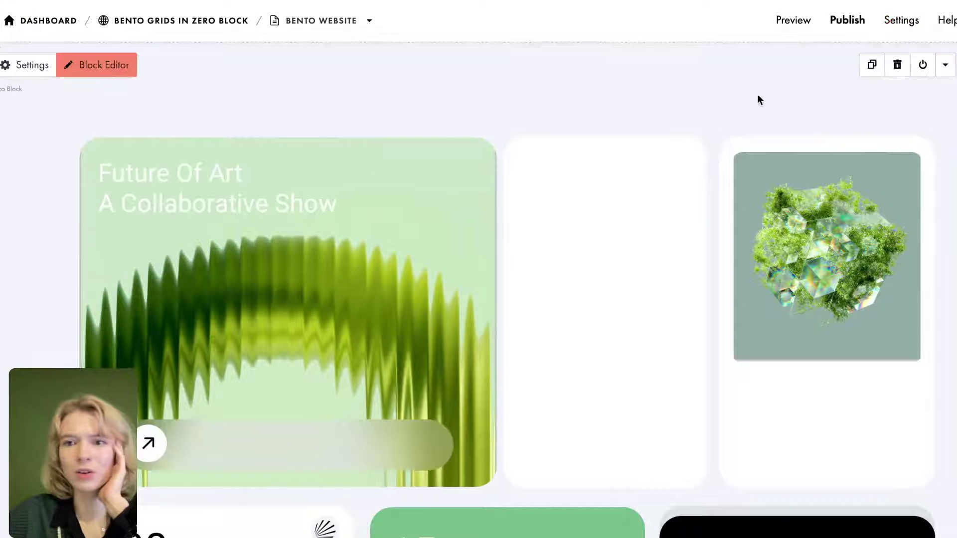
Publish the page and examine its cards on the live site, then return to the page editor.
left_click(844, 23)
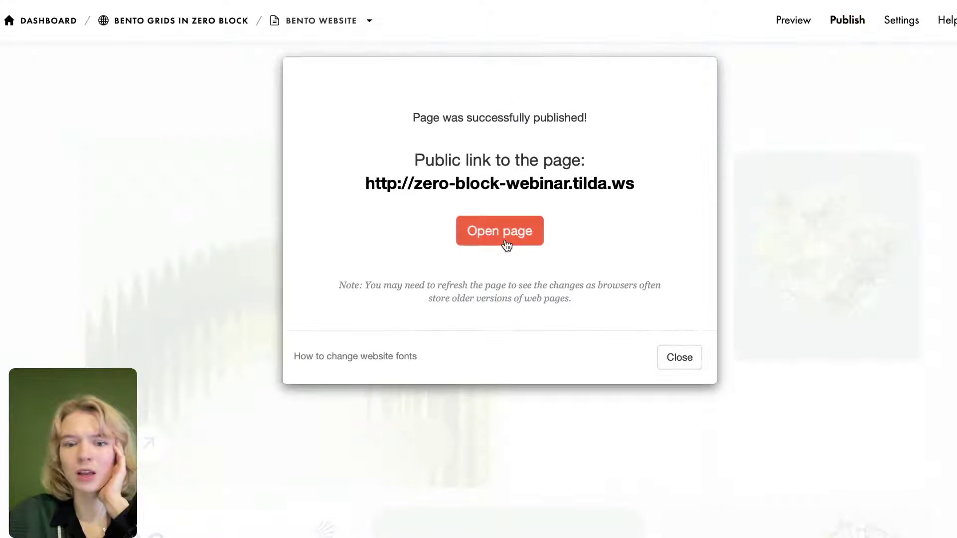
left_click(505, 243)
scroll(581, 337, "down", 3)
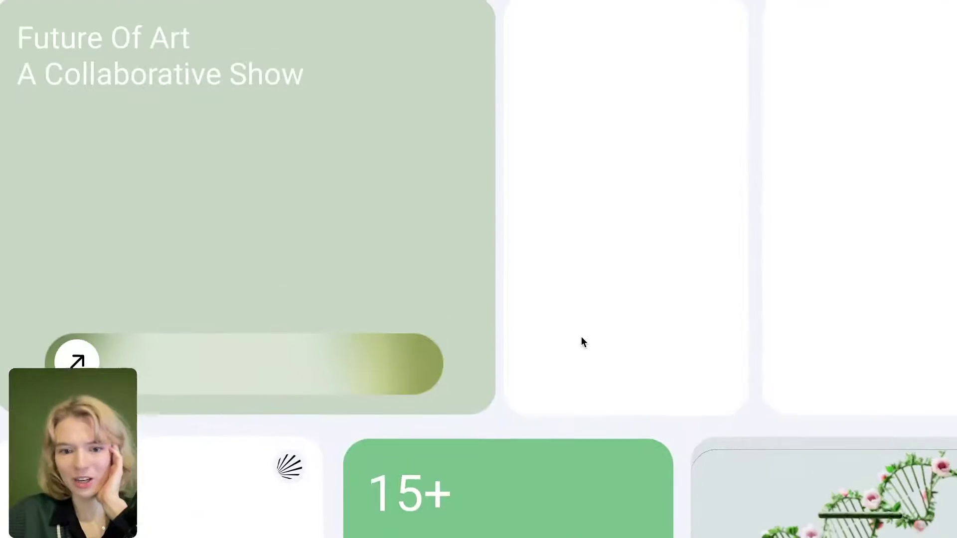
scroll(582, 341, "down", 1)
scroll(583, 341, "up", 3)
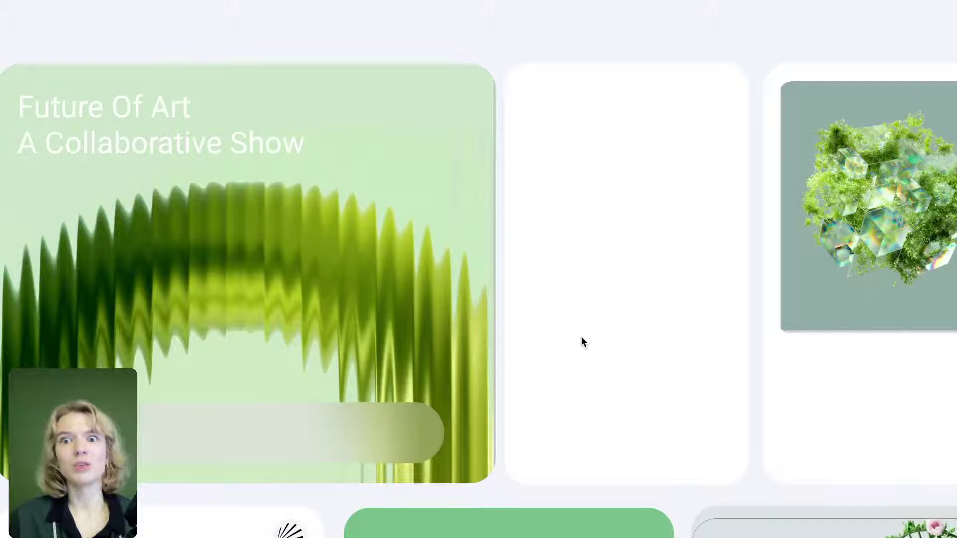
left_click(759, 1)
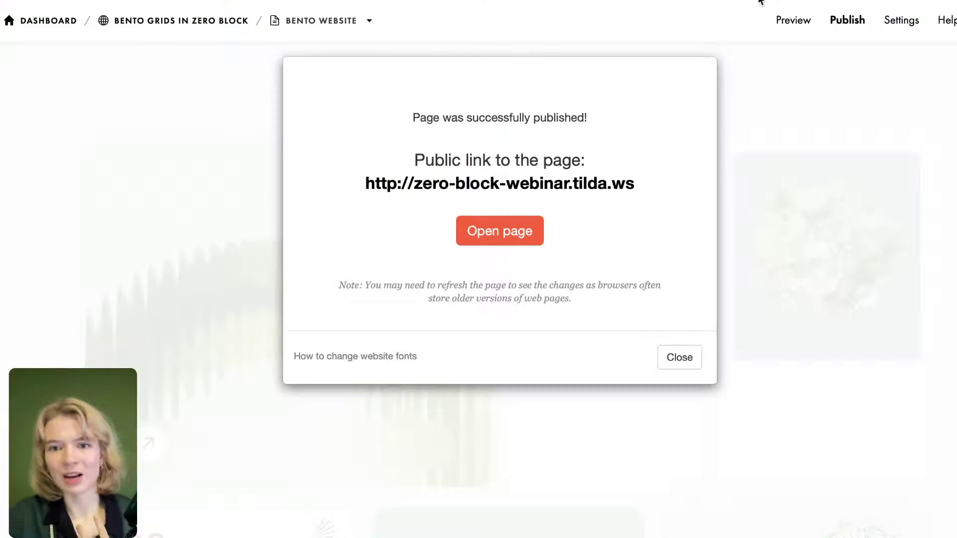
left_click(679, 358)
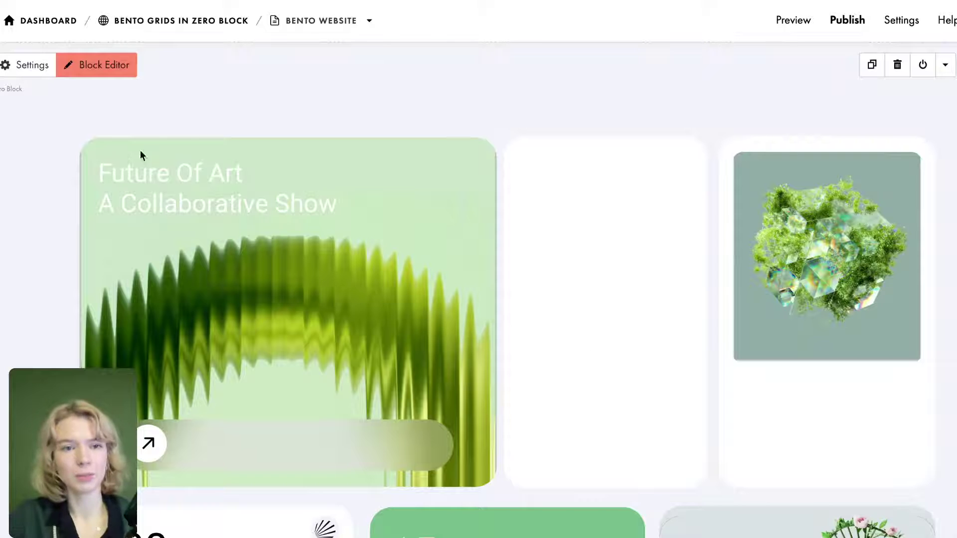
Reopen the block for editing, set the grid container scaling back to None and save.
left_click(123, 74)
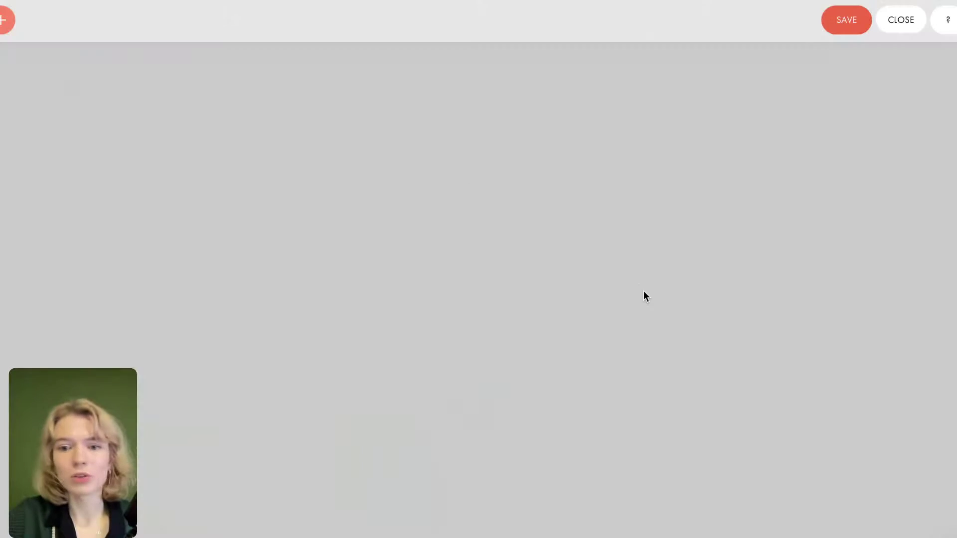
left_click(860, 310)
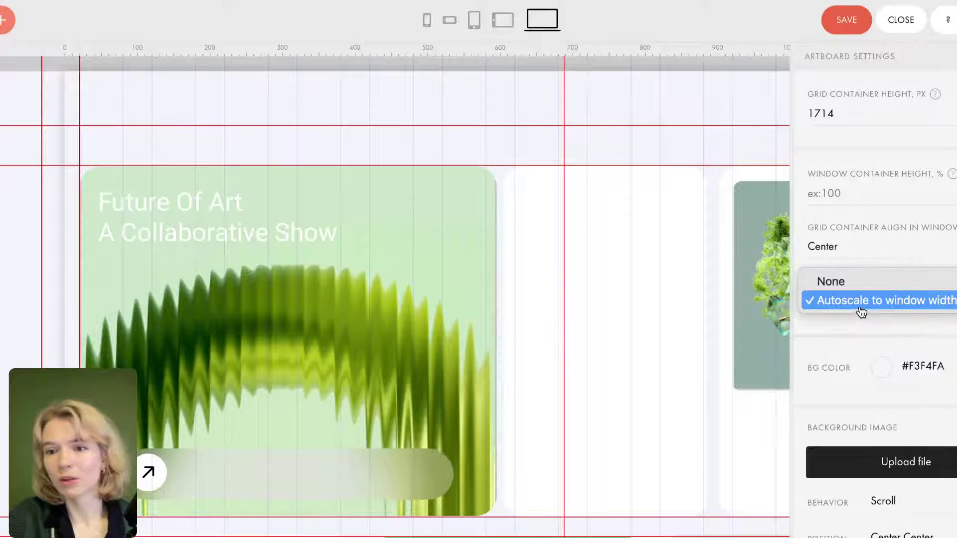
left_click(862, 280)
scroll(632, 331, "down", 3)
scroll(631, 331, "right", 1)
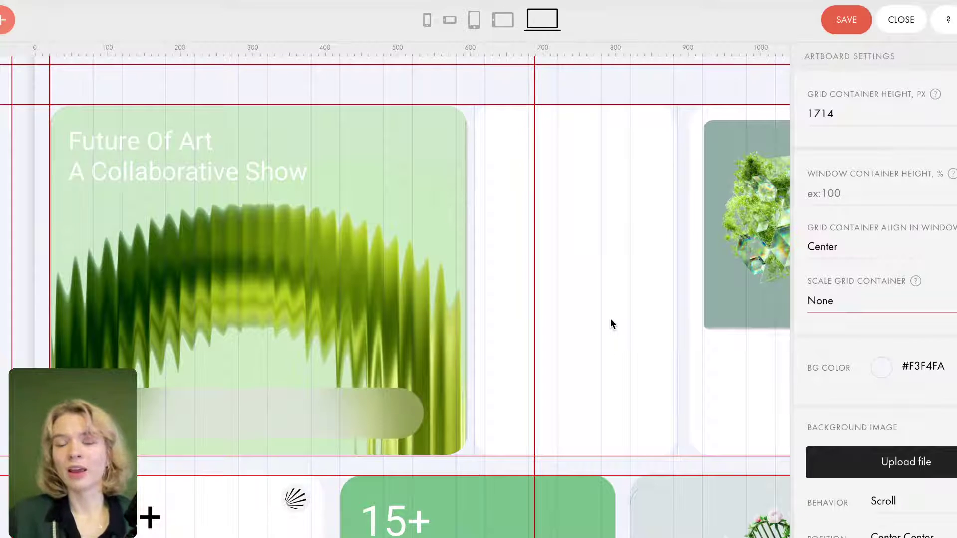
left_click(628, 230)
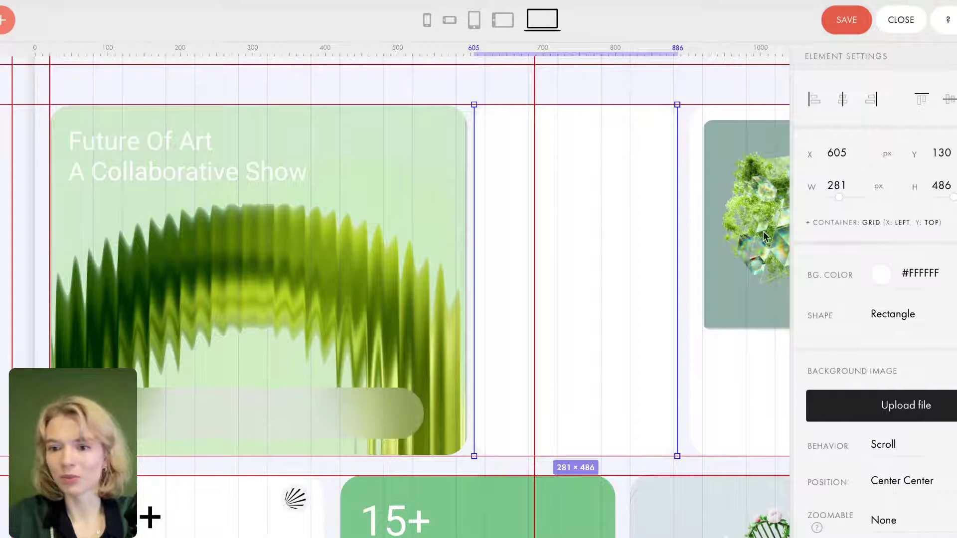
left_click(848, 20)
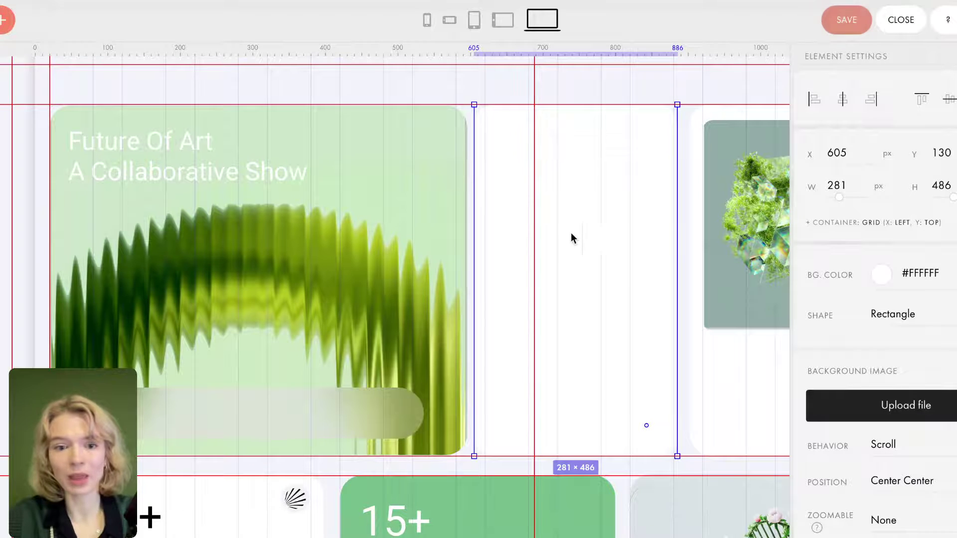
Copy the welcome heading from the Figma design and add a new text element in Tilda at X 499, Y 278.
scroll(279, 335, "down", 1)
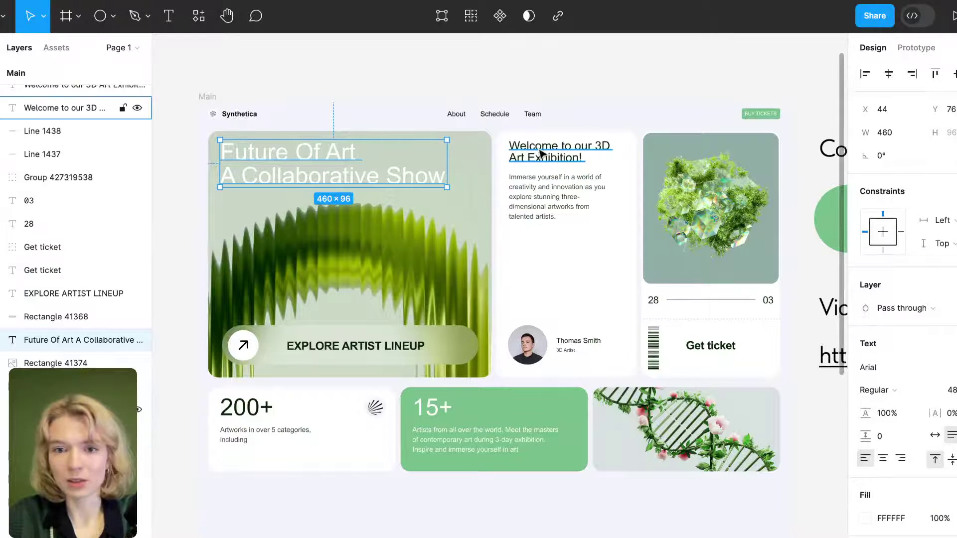
left_click(541, 154)
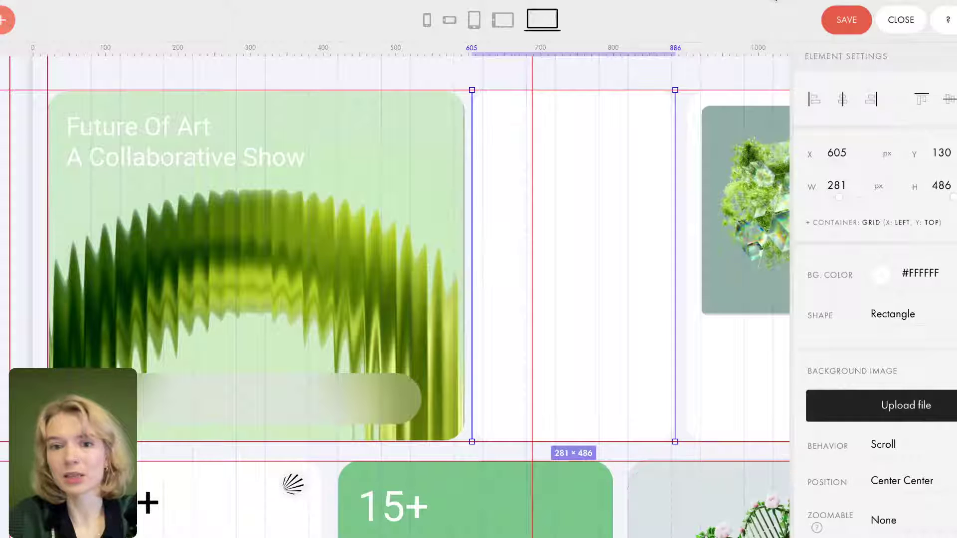
left_click(29, 72)
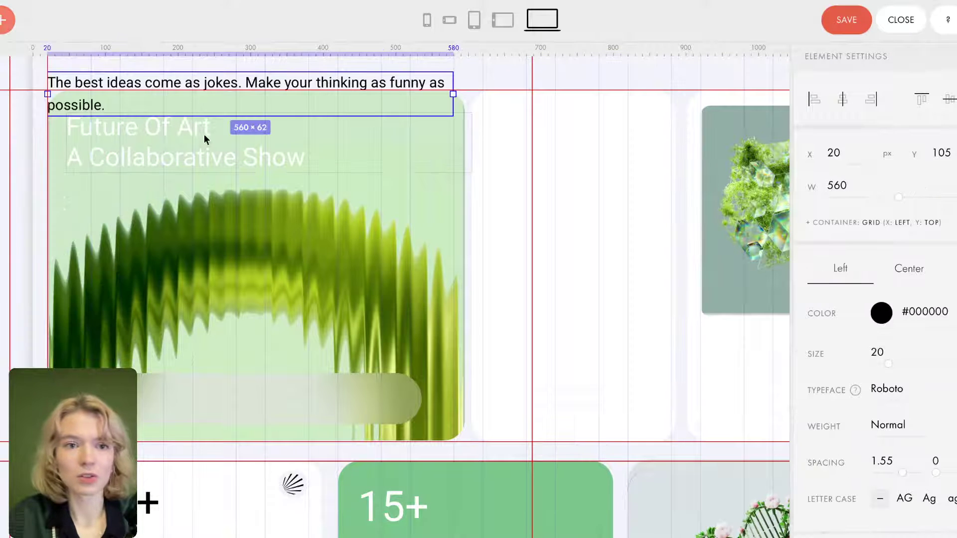
left_click_drag(218, 77, 566, 206)
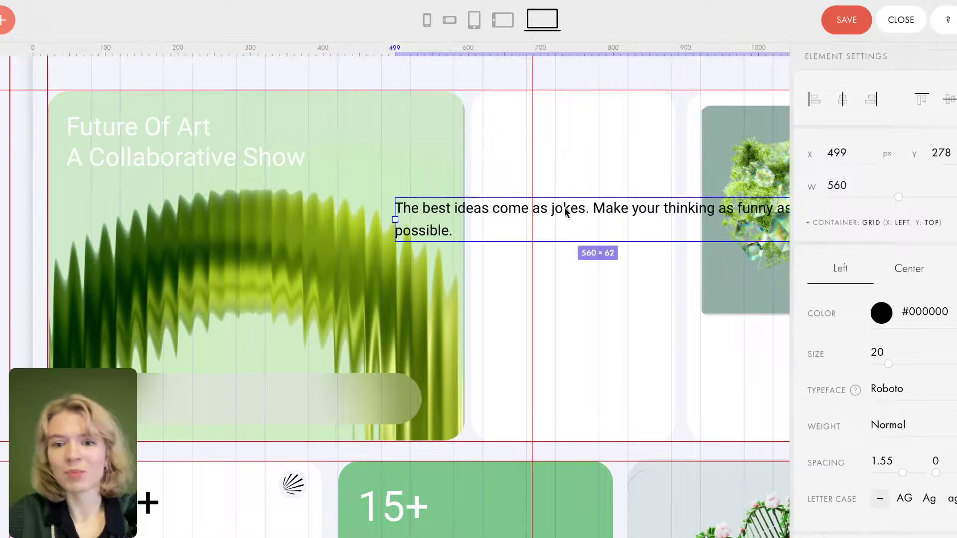
Replace the new text element's placeholder with "Welcome to our 3D Art Exhibition!" without a trailing period.
double_click(565, 205)
left_click_drag(452, 231, 386, 211)
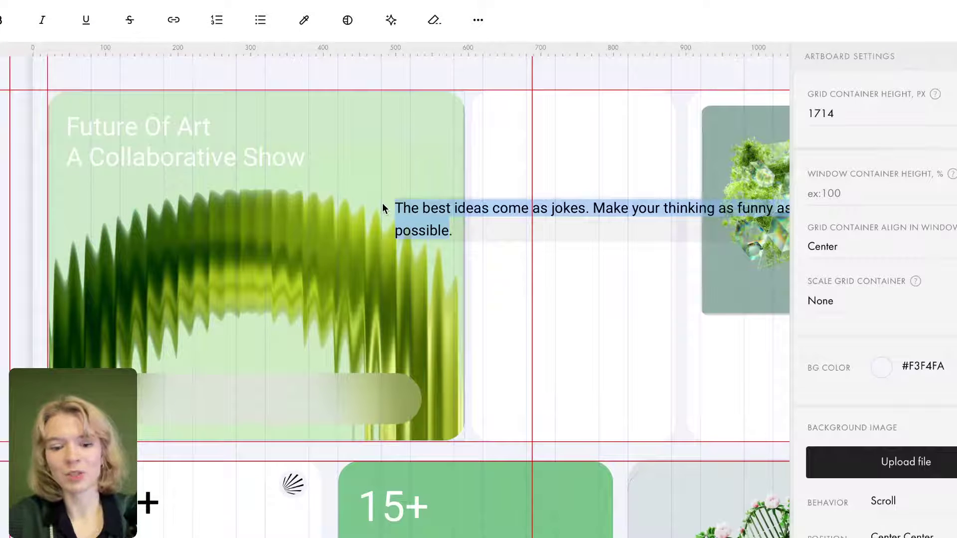
type("Welcome to our 3D Art Exhibition!")
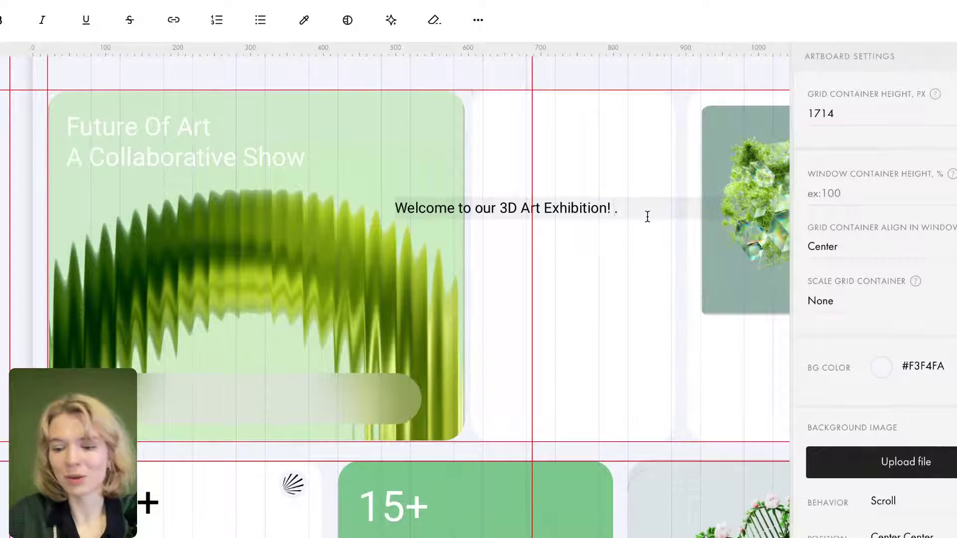
scroll(394, 291, "right", 1)
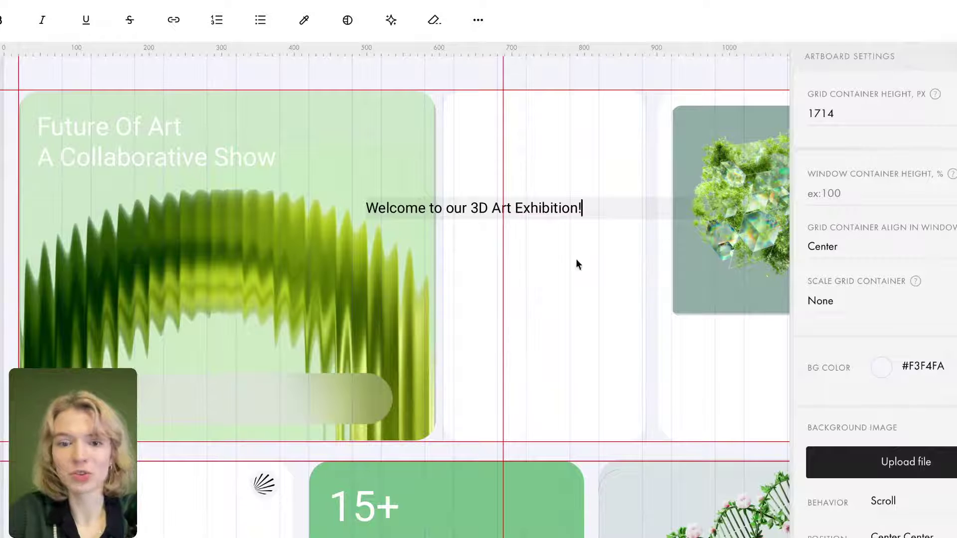
left_click(451, 247)
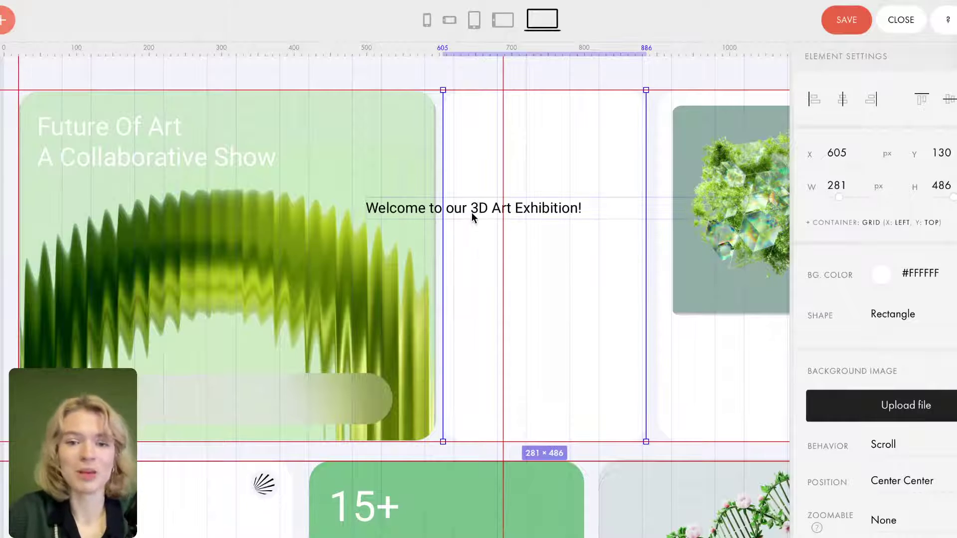
Move the welcome heading to X 606, Y 161 on the white card and set its font size to 14.
left_click_drag(489, 216, 559, 130)
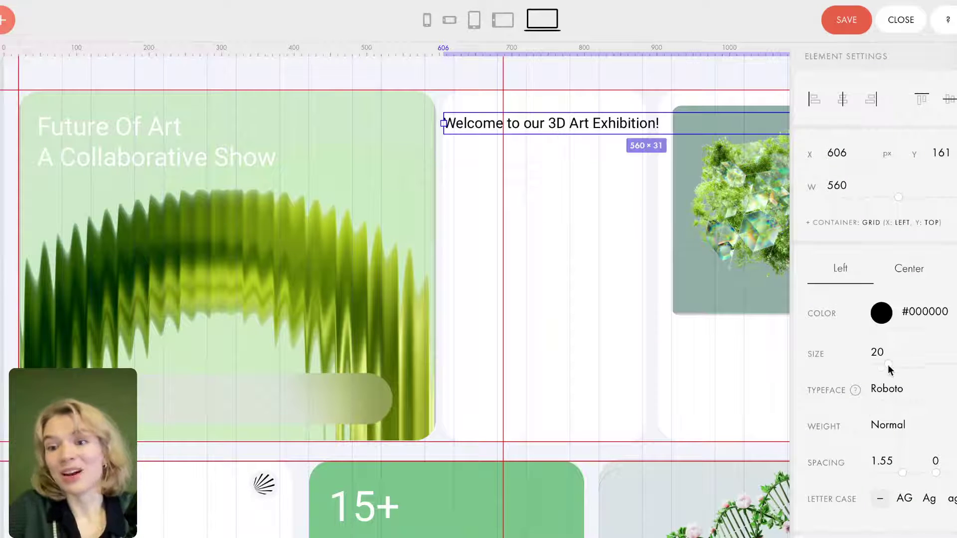
type("14")
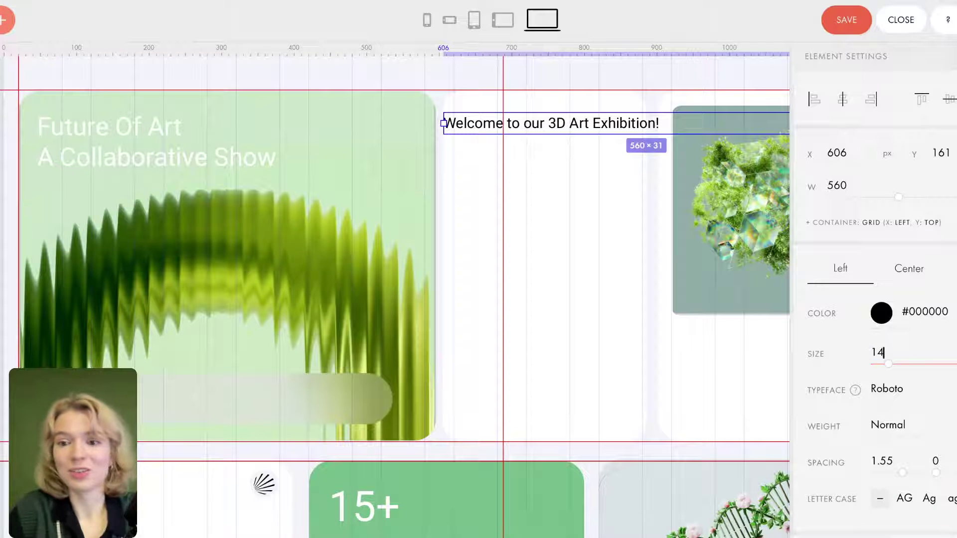
key("Return")
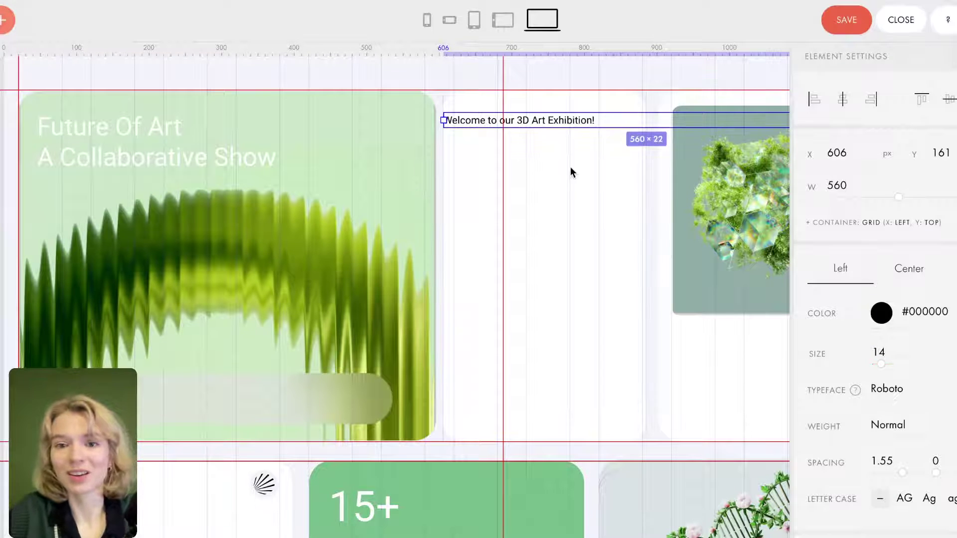
Move the vertical guide on the white card to 621 and align the welcome heading's left edge with it.
left_click(546, 125)
left_click(545, 121)
left_click_drag(504, 154, 454, 153)
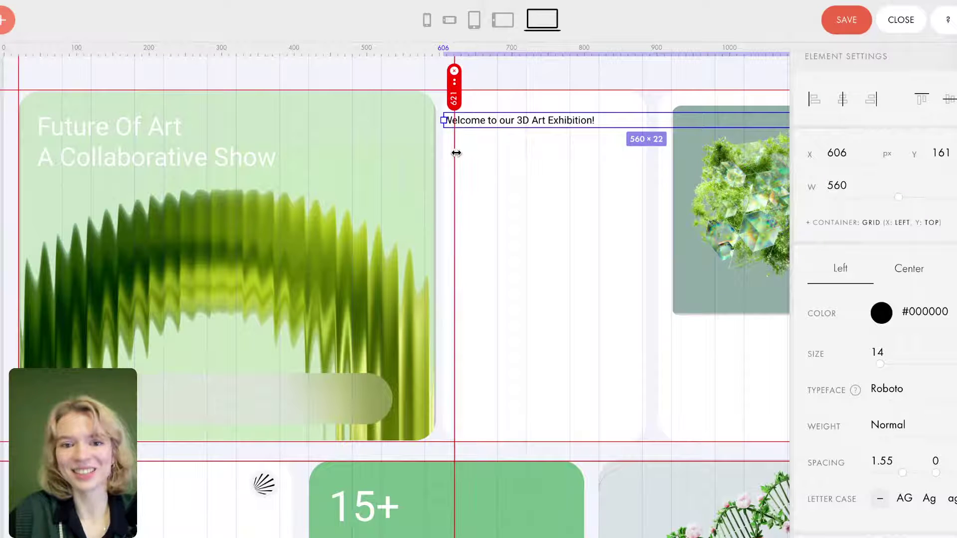
left_click_drag(501, 120, 515, 121)
Examine the welcome heading's text settings in the Figma design and check for matching text options in Tilda.
left_click(507, 123)
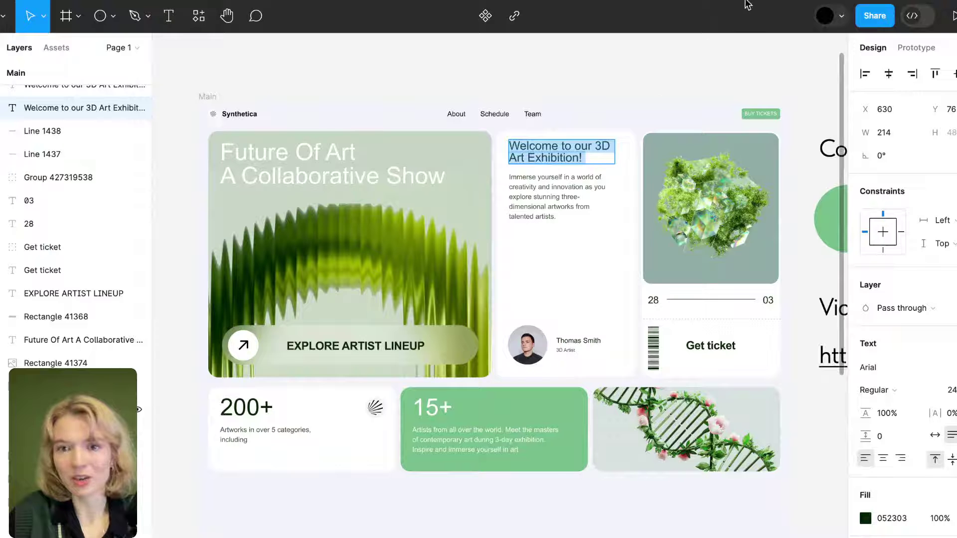
left_click(746, 1)
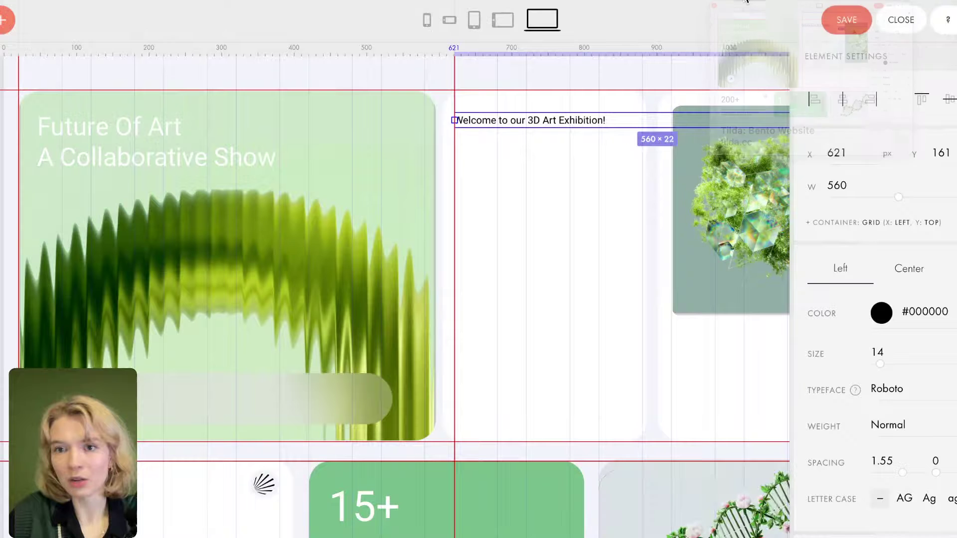
double_click(557, 126)
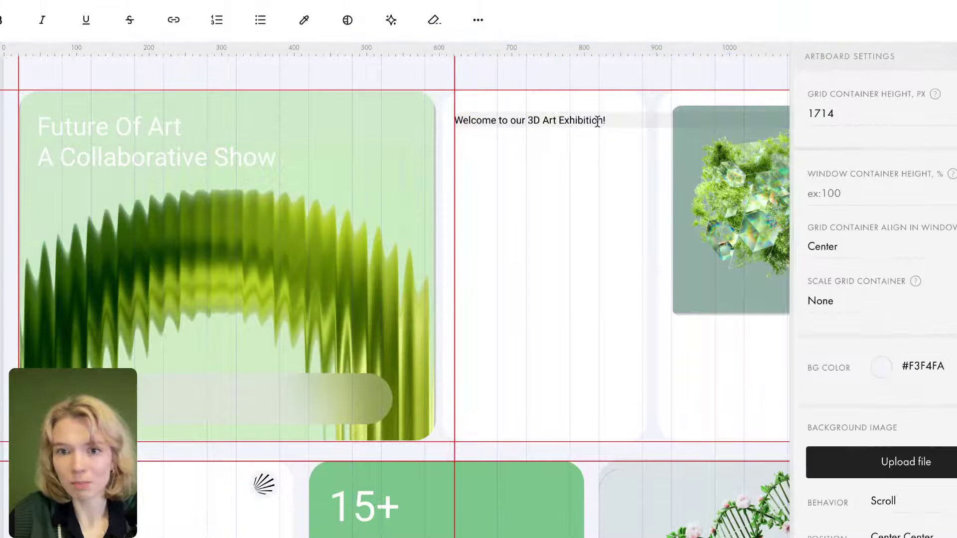
left_click_drag(605, 120, 444, 119)
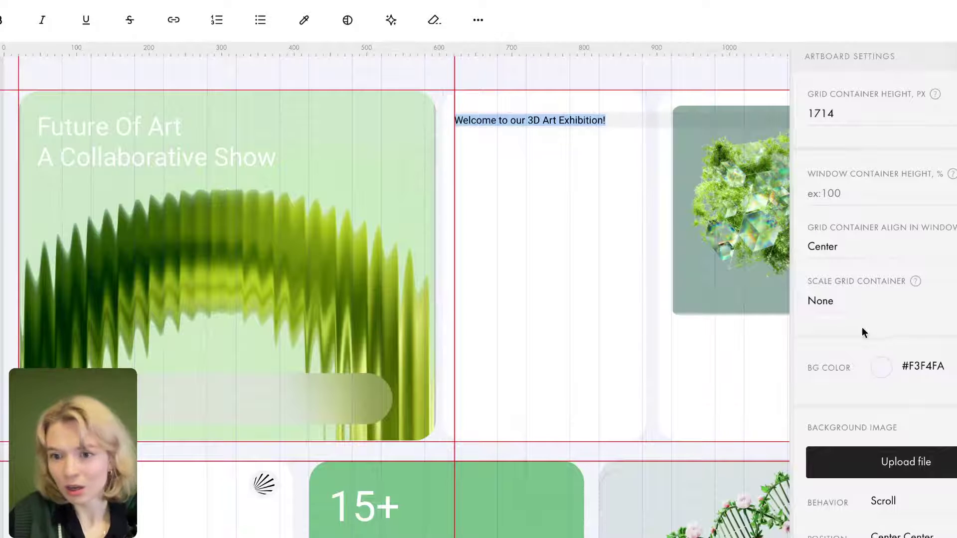
left_click(608, 235)
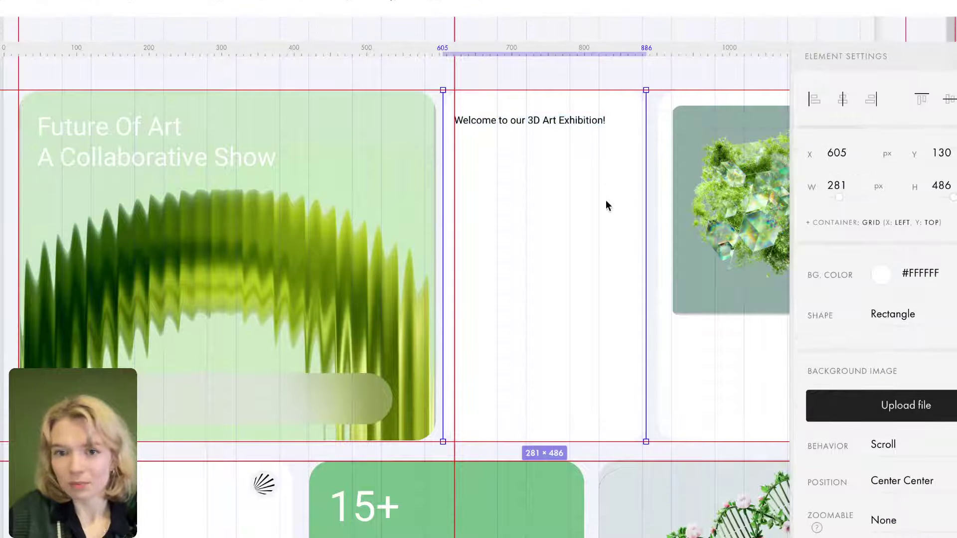
Set the welcome heading's font size to 20.
left_click(528, 120)
double_click(890, 352)
type("15")
key("Up")
key("Up")
key("Up")
key("Up")
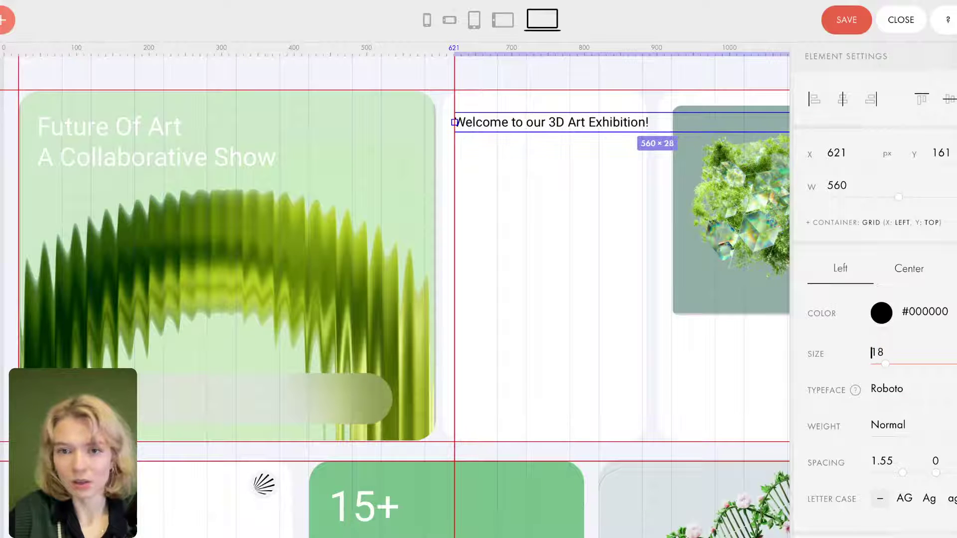
key("Up")
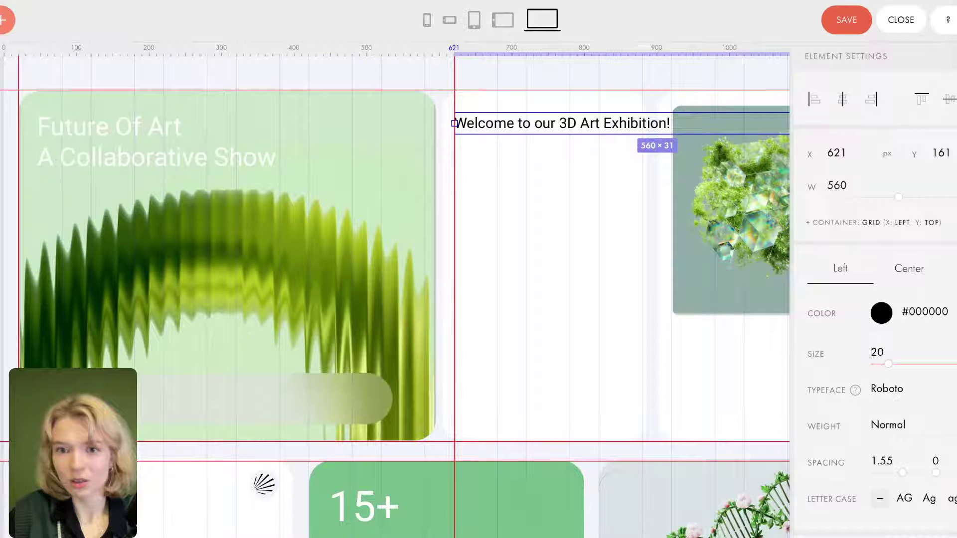
Break the welcome heading onto a second line before "Art Exhibition!" and set its line spacing to 1.3.
double_click(584, 122)
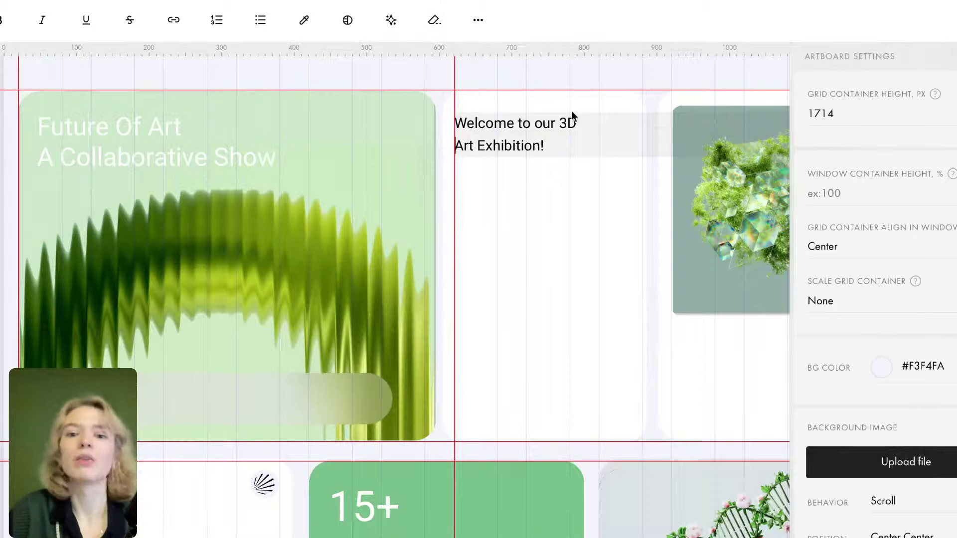
left_click(504, 149)
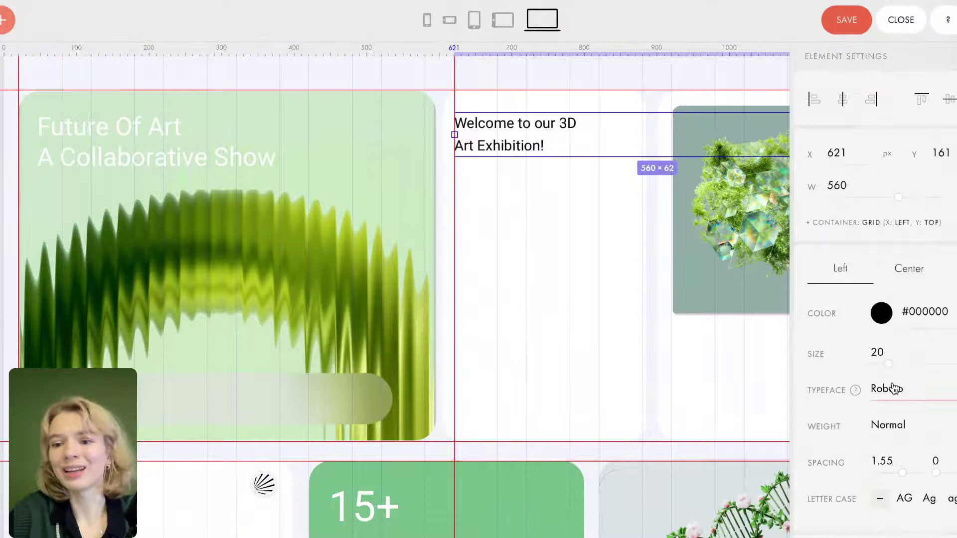
left_click(895, 473)
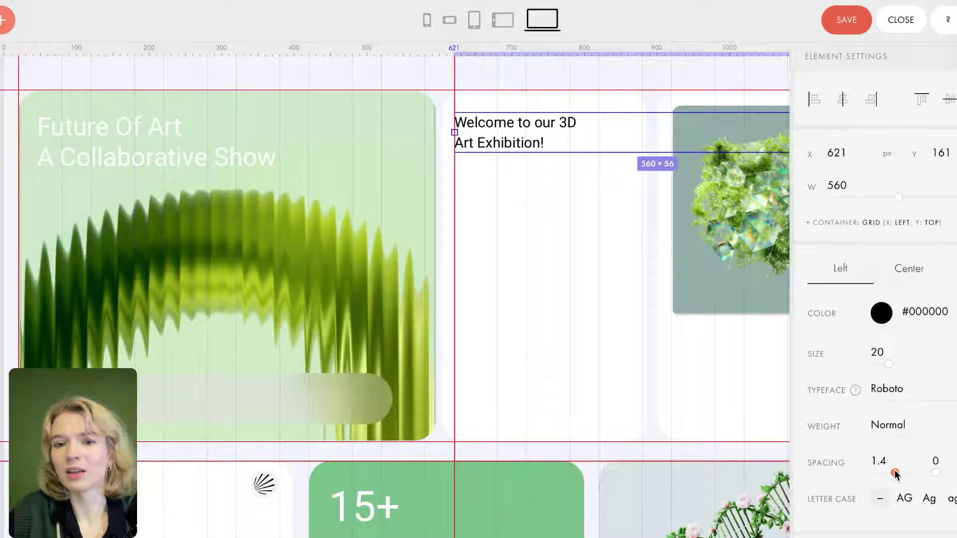
left_click_drag(894, 472, 892, 471)
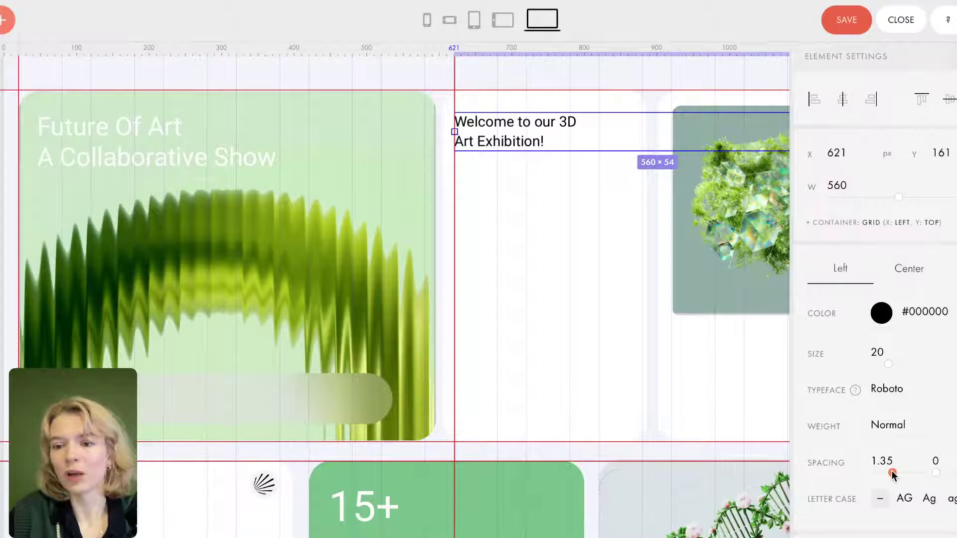
left_click_drag(891, 474, 891, 475)
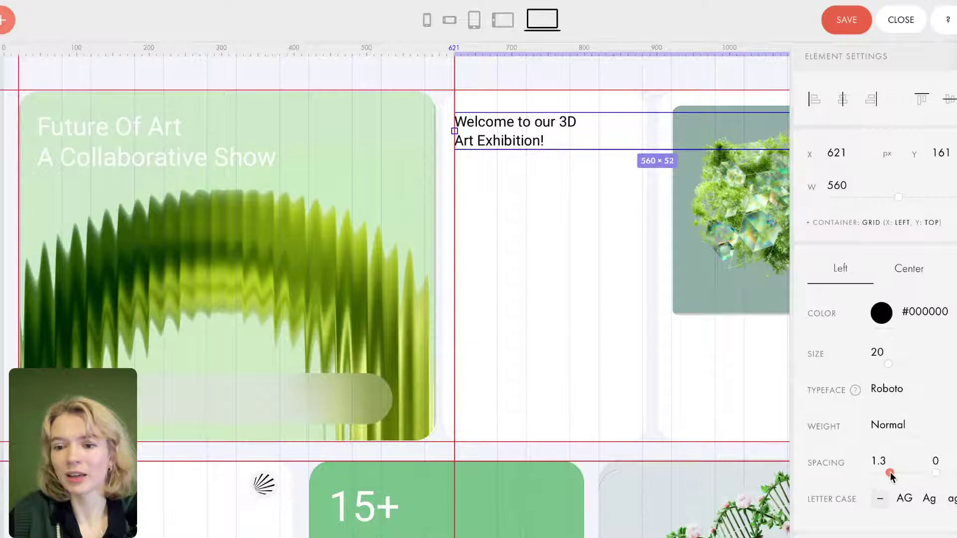
left_click(538, 185)
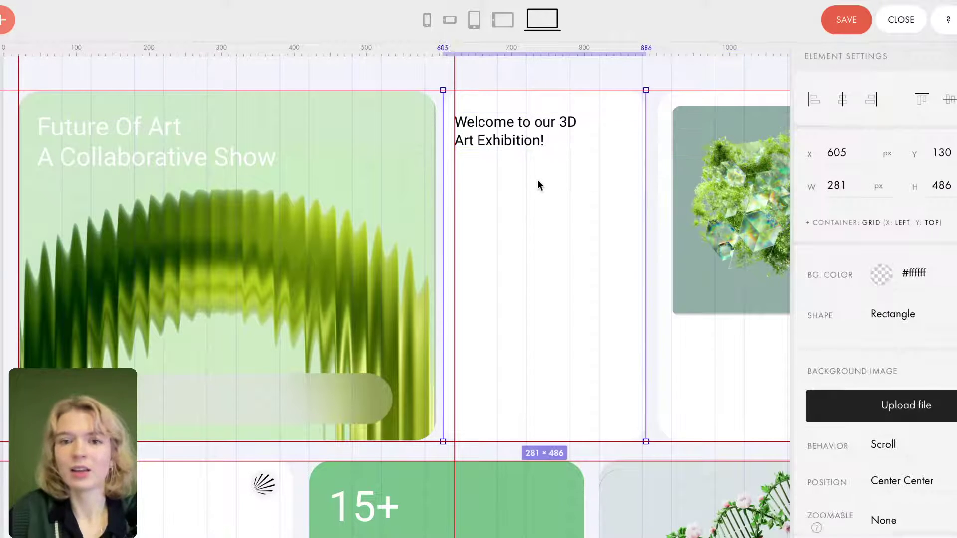
left_click(517, 124)
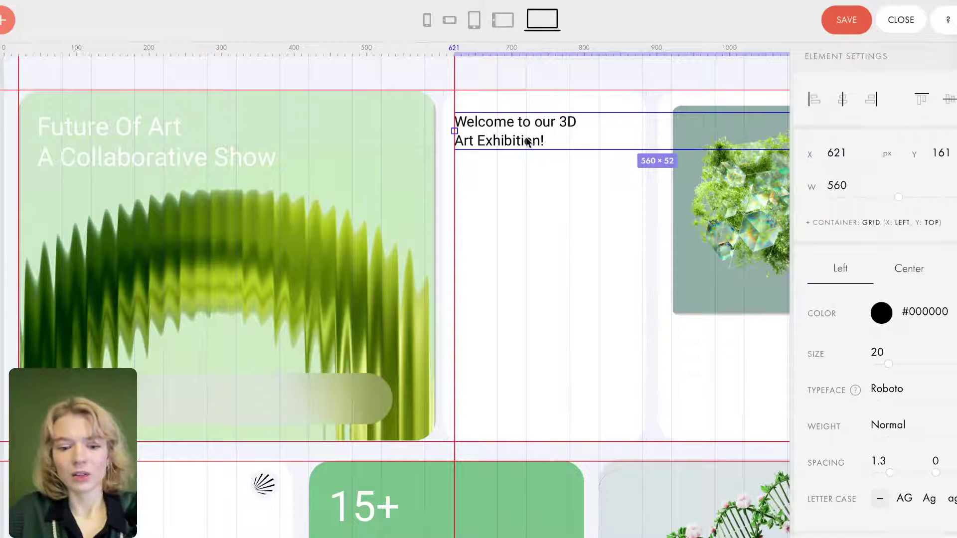
Add a text element below the welcome heading at about X 672, Y 245 and narrow it to about 293 px wide.
left_click(6, 20)
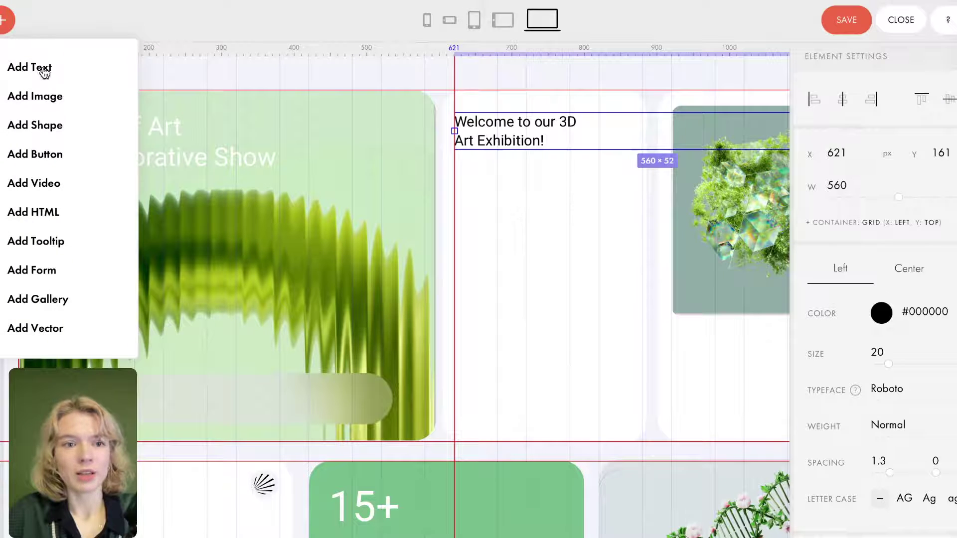
left_click(42, 69)
left_click_drag(317, 90, 423, 90)
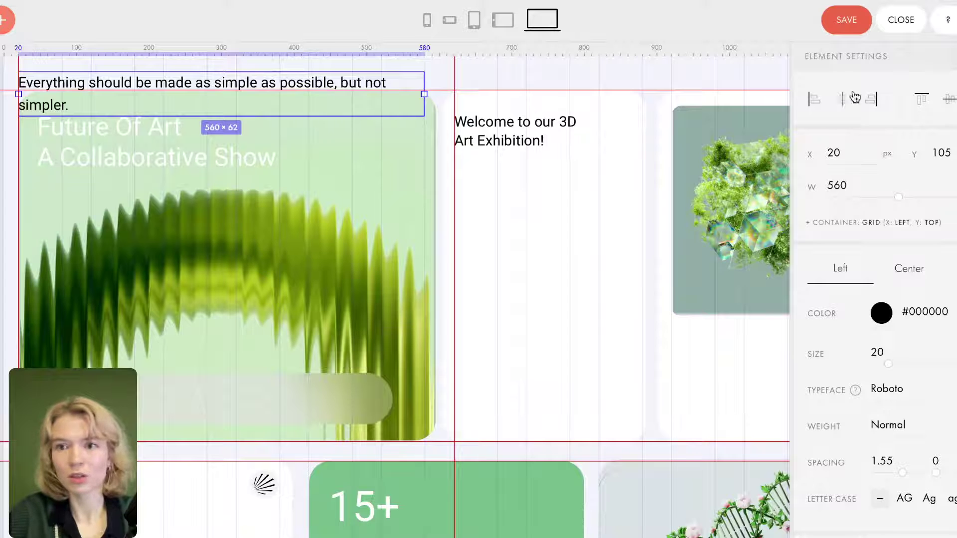
left_click(845, 23)
left_click_drag(312, 85, 592, 188)
left_click(592, 187)
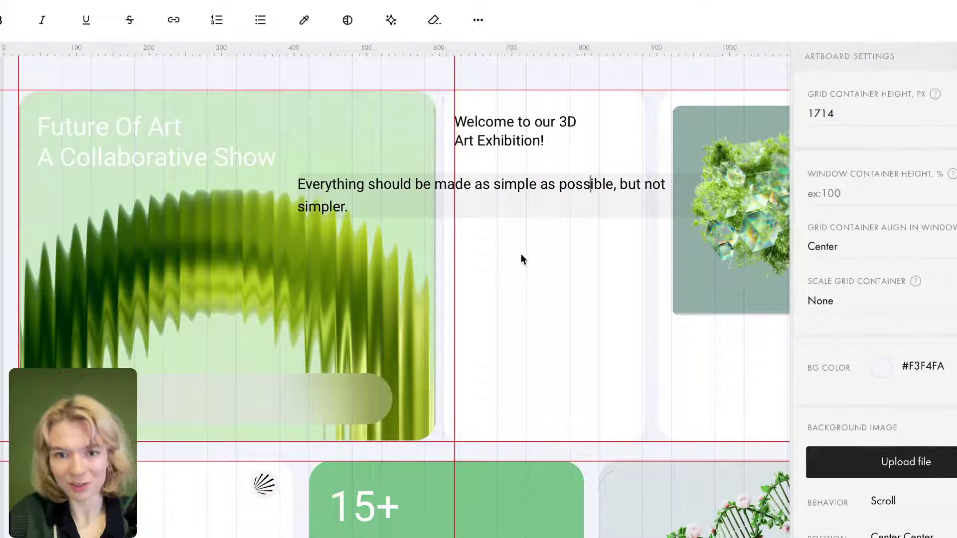
left_click(521, 258)
left_click(303, 189)
left_click_drag(298, 197, 490, 207)
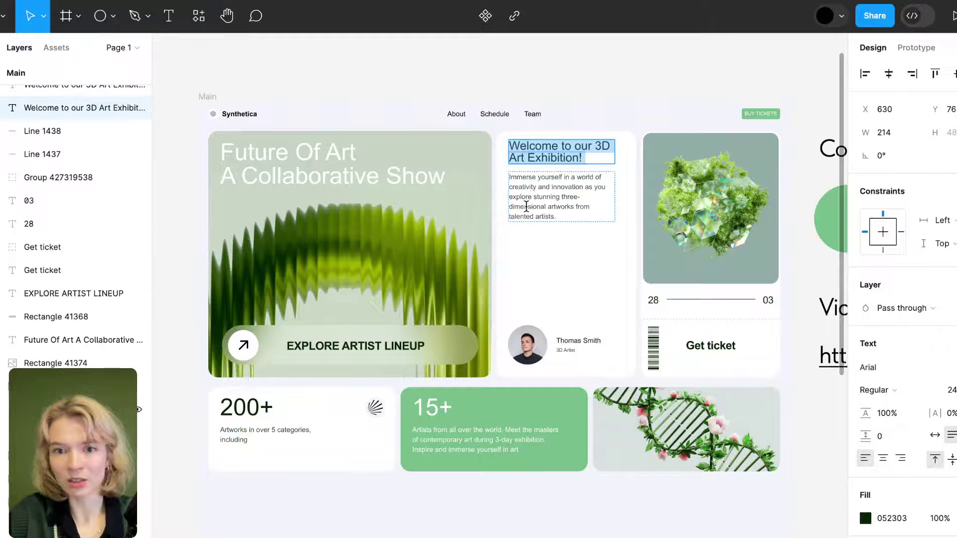
Copy the "Immerse yourself in a world of creativity" paragraph from the Figma design and replace the new text element's placeholder in Tilda with it.
left_click(525, 202)
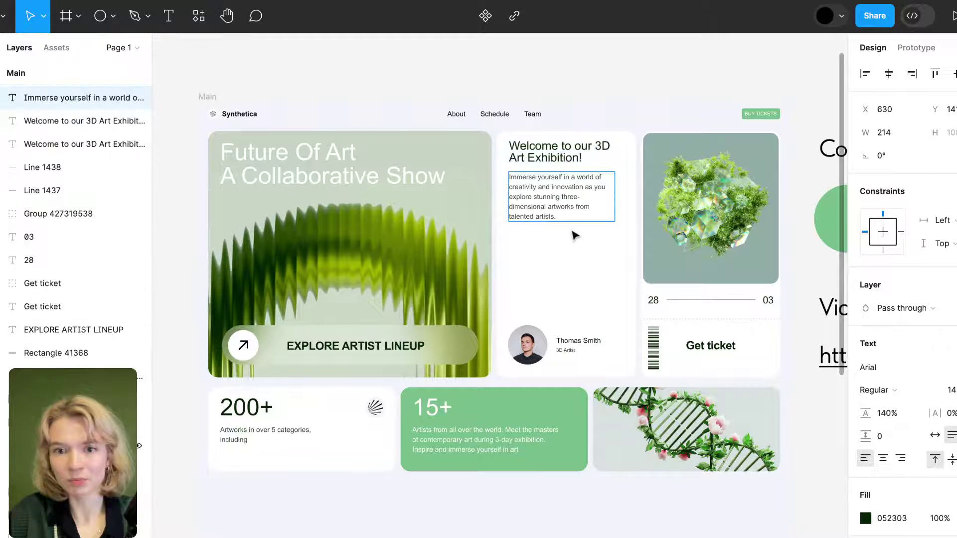
double_click(559, 214)
key("ctrl+c")
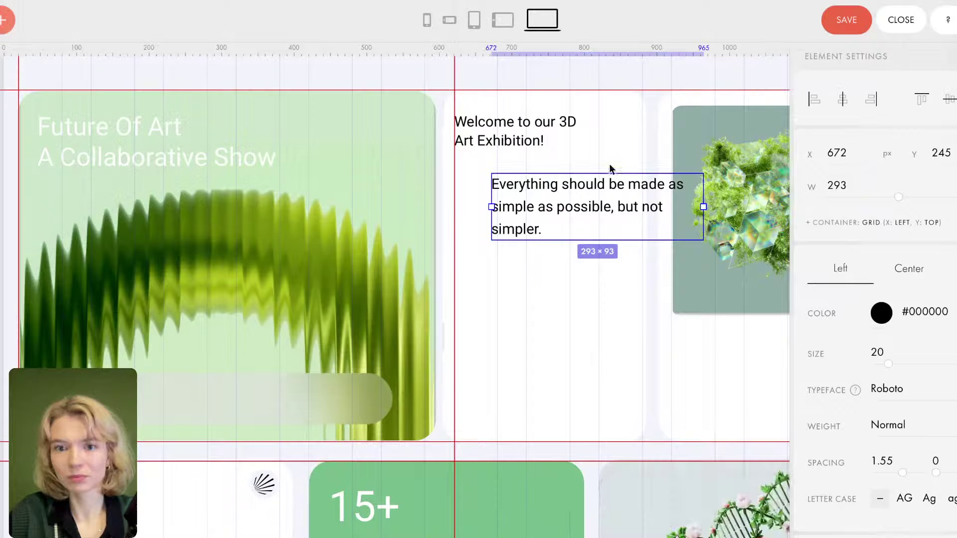
double_click(540, 221)
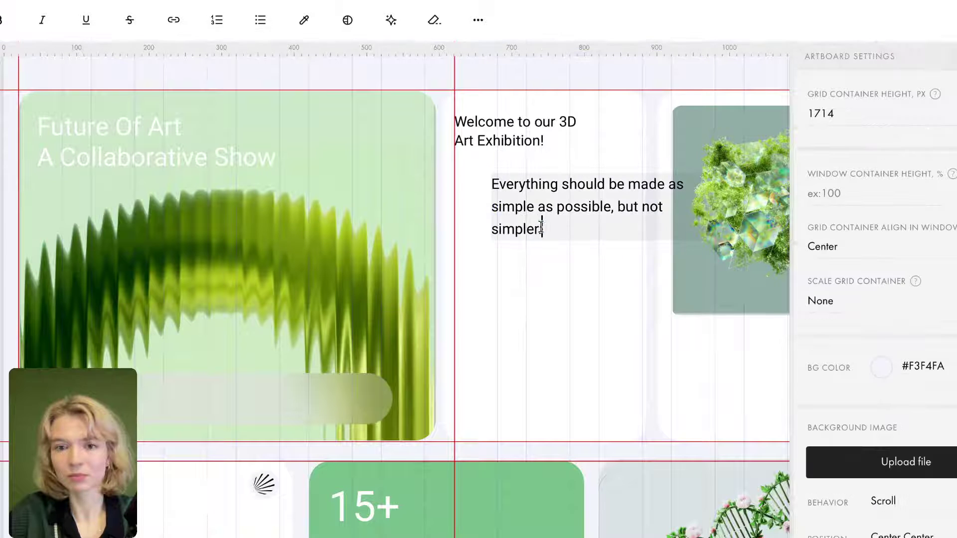
key("ctrl+a")
key("ctrl+v")
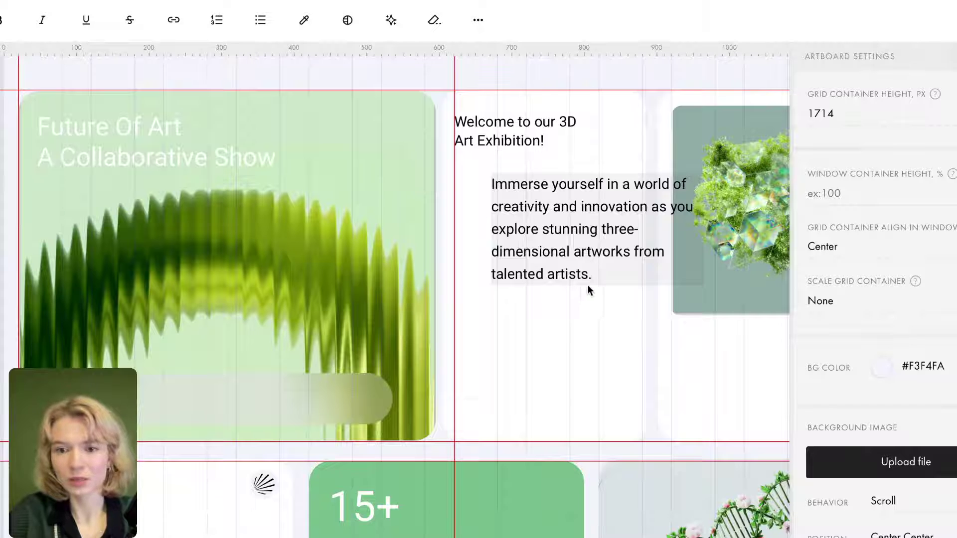
left_click(577, 325)
Set the description paragraph's font size to 14 and place it under the heading at X 621, Y 222, about 222 px wide.
left_click(562, 245)
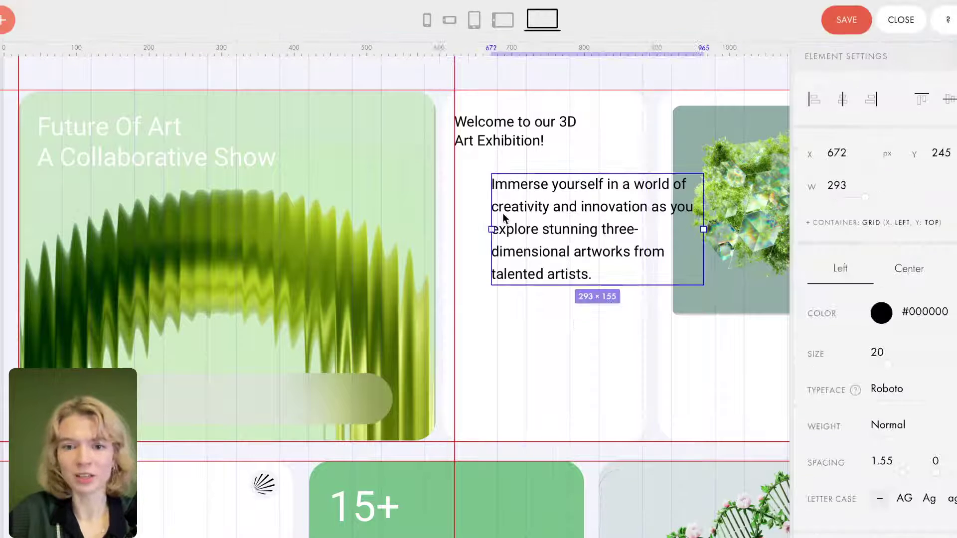
left_click_drag(562, 246, 538, 236)
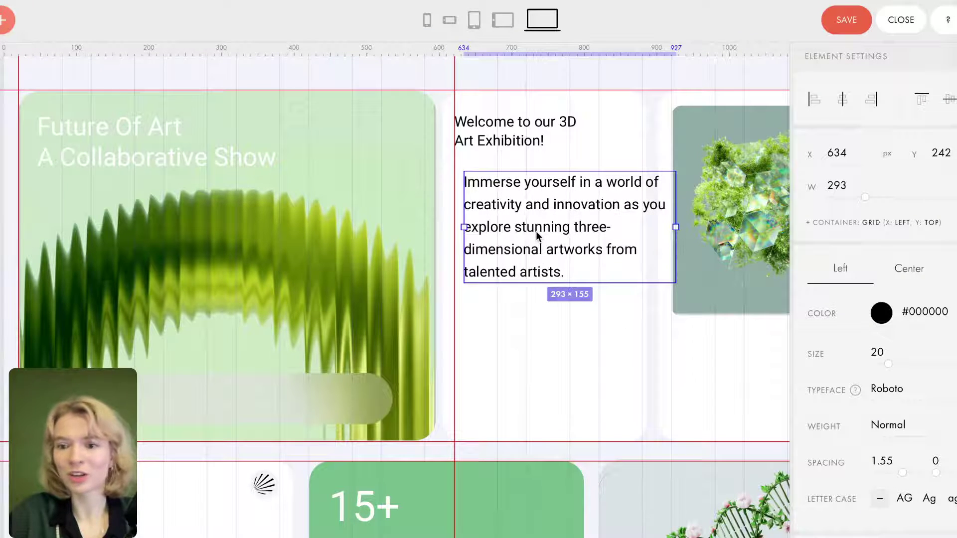
double_click(878, 353)
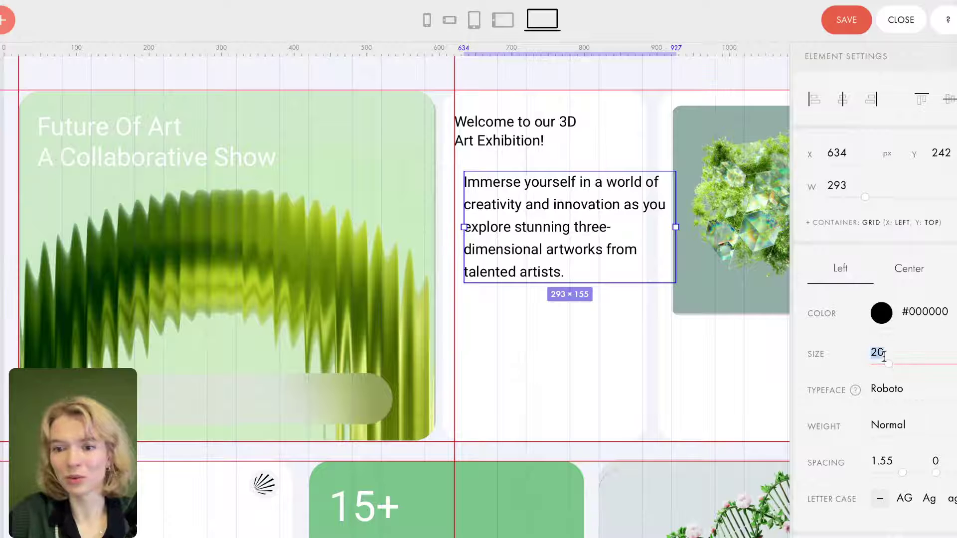
type("14")
key("Return")
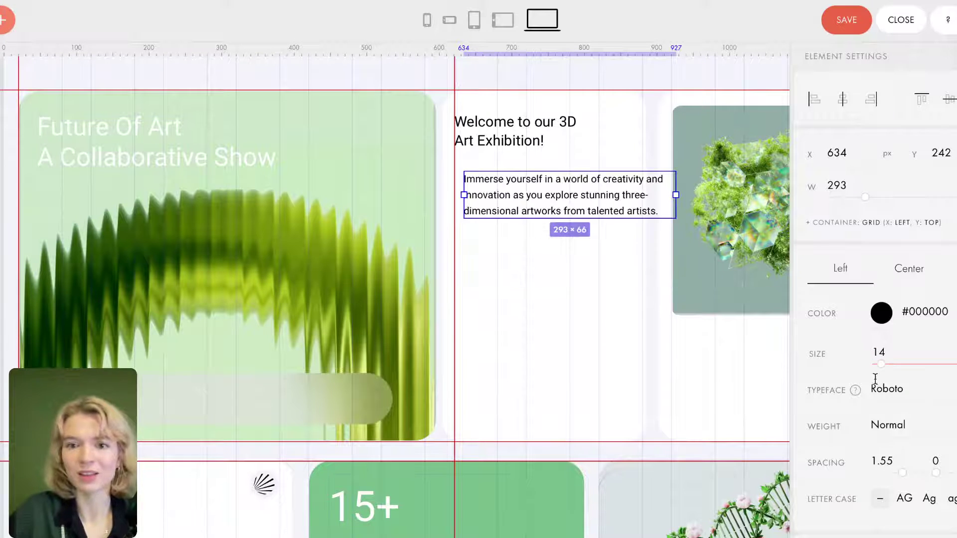
left_click_drag(556, 195, 548, 180)
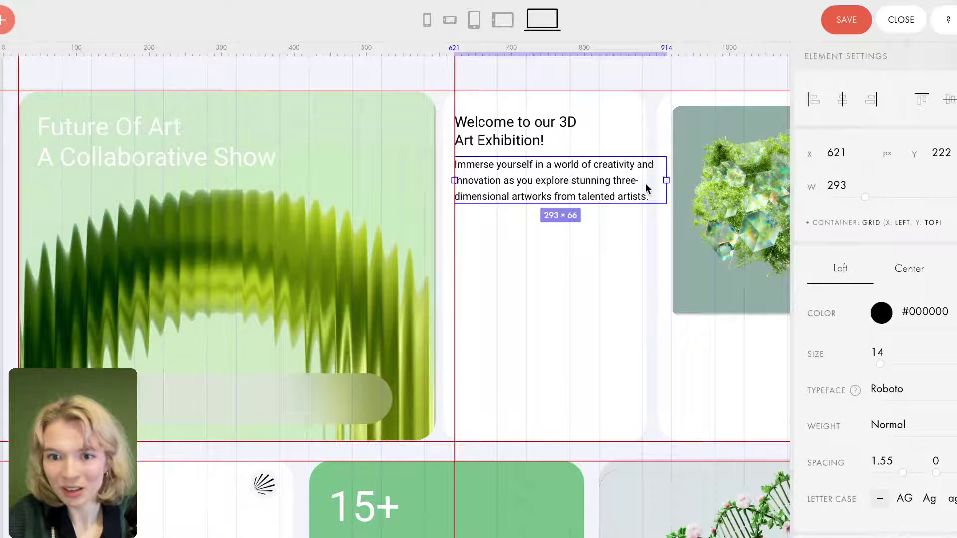
left_click_drag(666, 179, 615, 181)
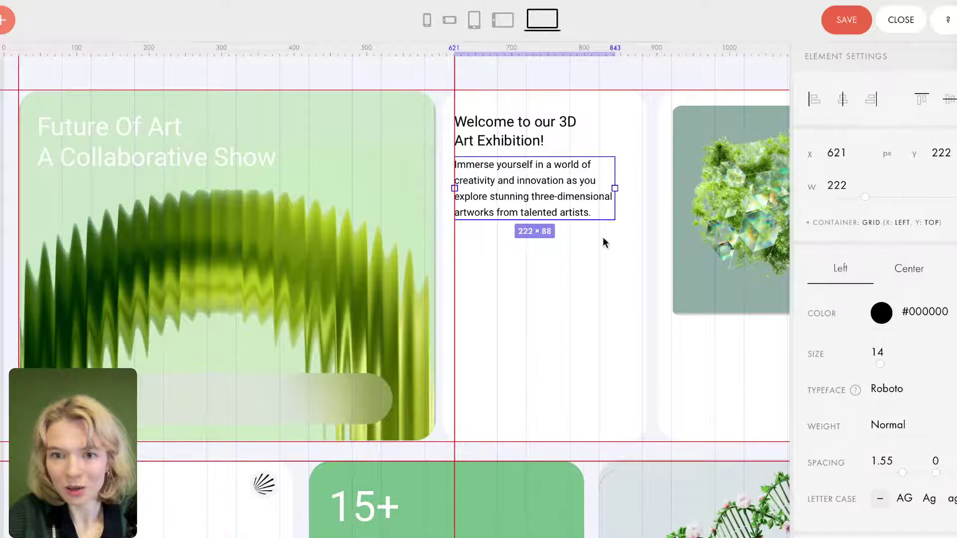
Set the description paragraph's line spacing to 1.3, matching the text of the lower card.
key("Tab")
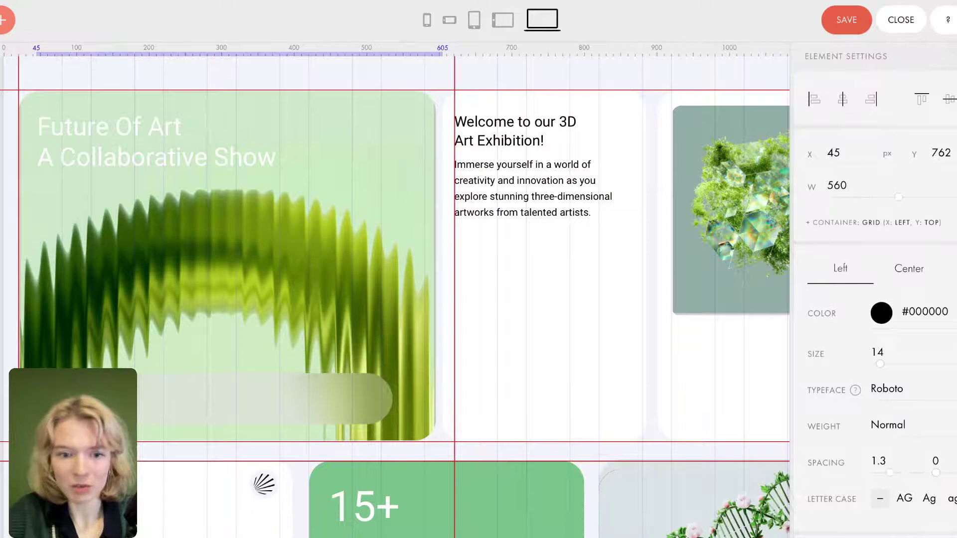
left_click(540, 212)
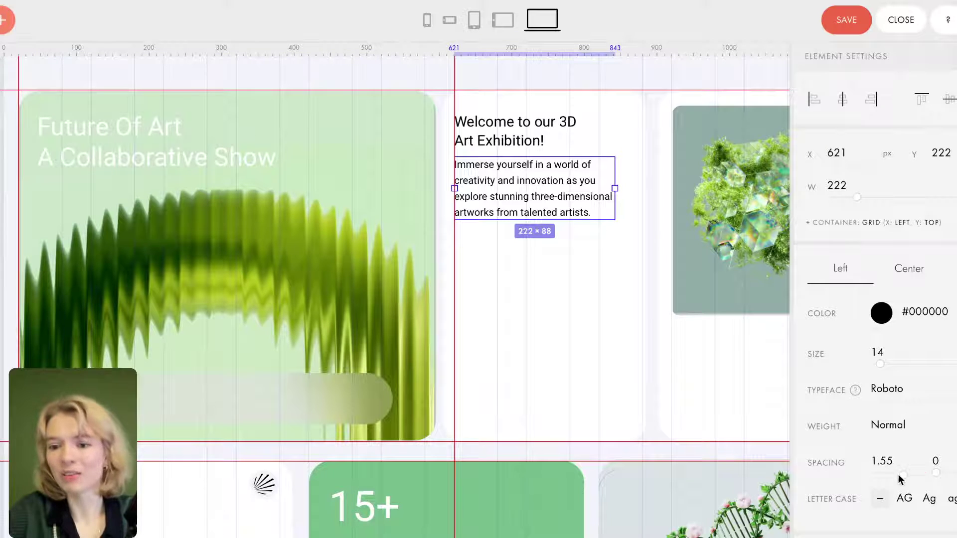
key("Tab")
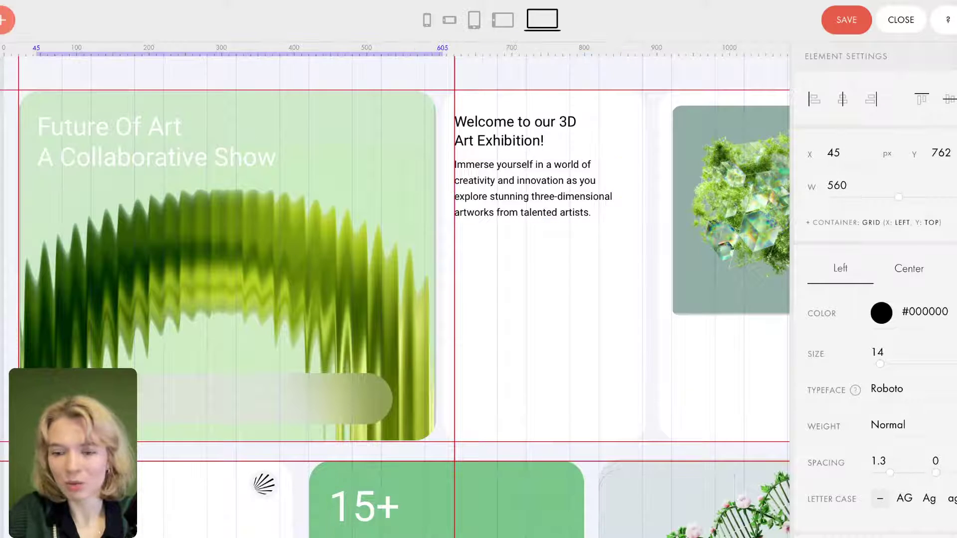
left_click(526, 218)
left_click_drag(894, 474, 890, 476)
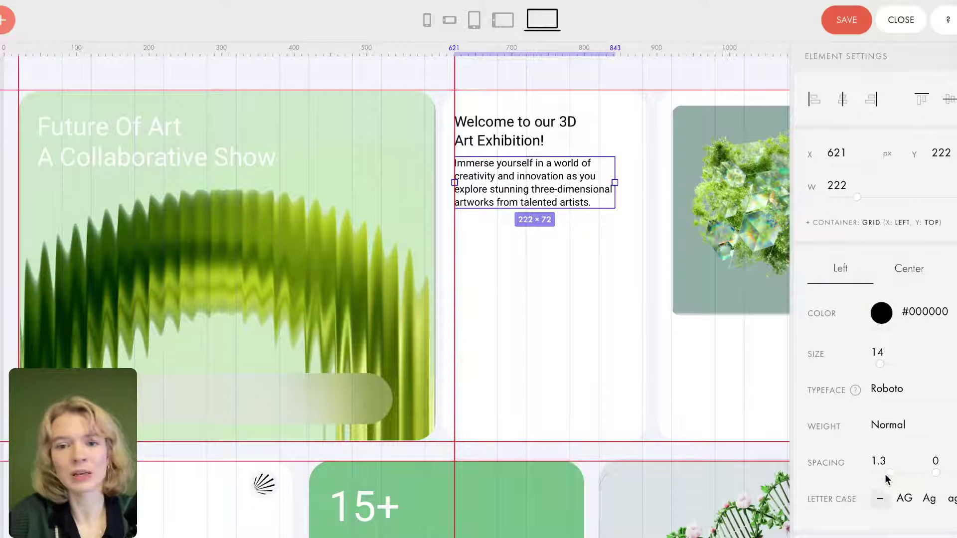
Insert a line break in the description paragraph so that its second line starts with "of creativity".
double_click(582, 164)
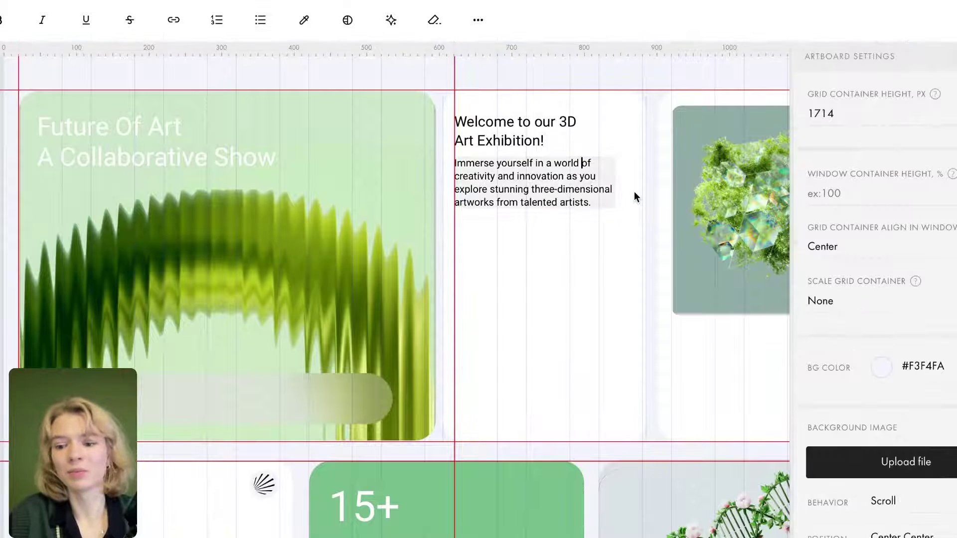
key("Return")
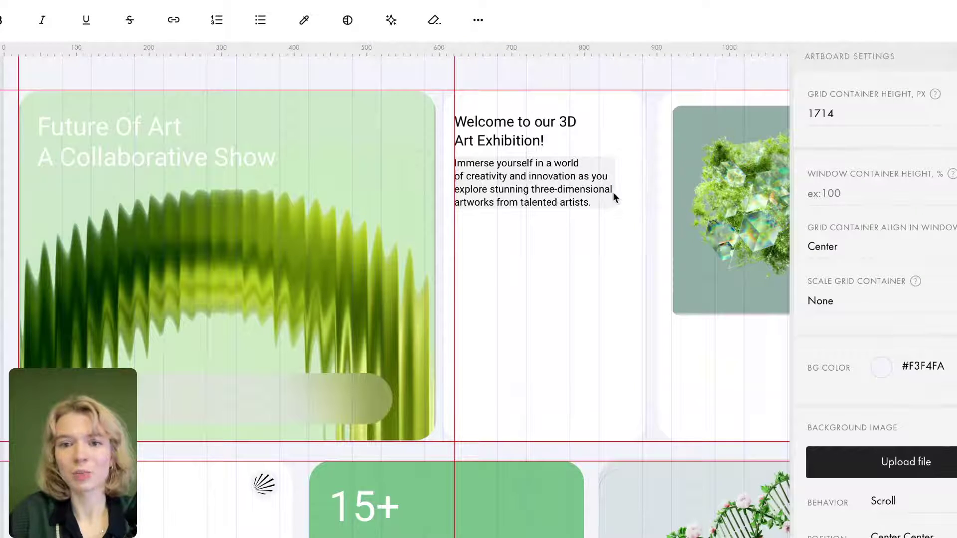
left_click(578, 233)
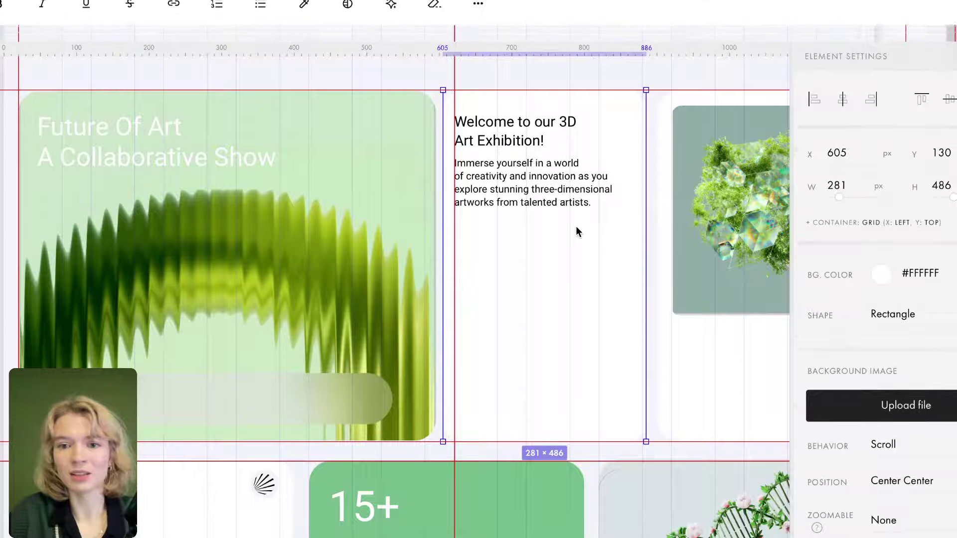
left_click(547, 178)
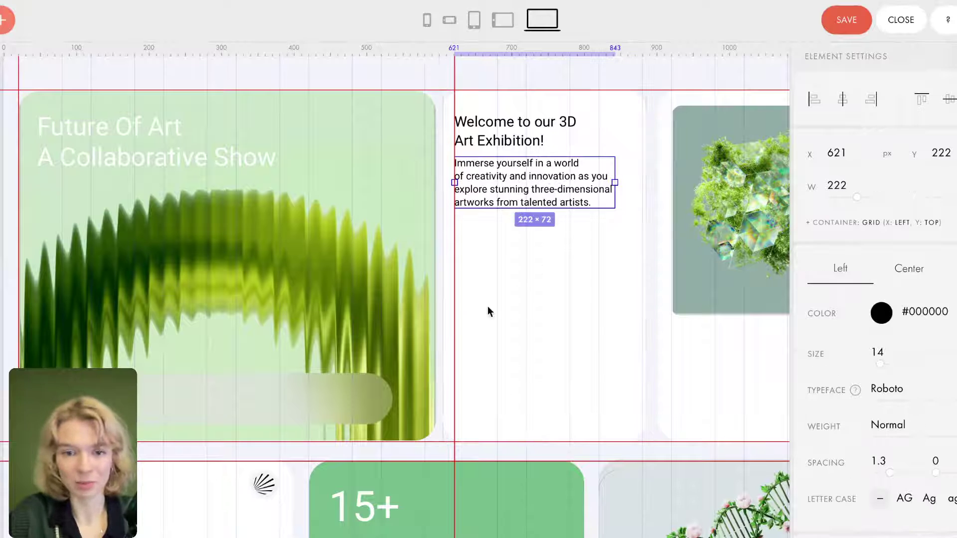
left_click(611, 266)
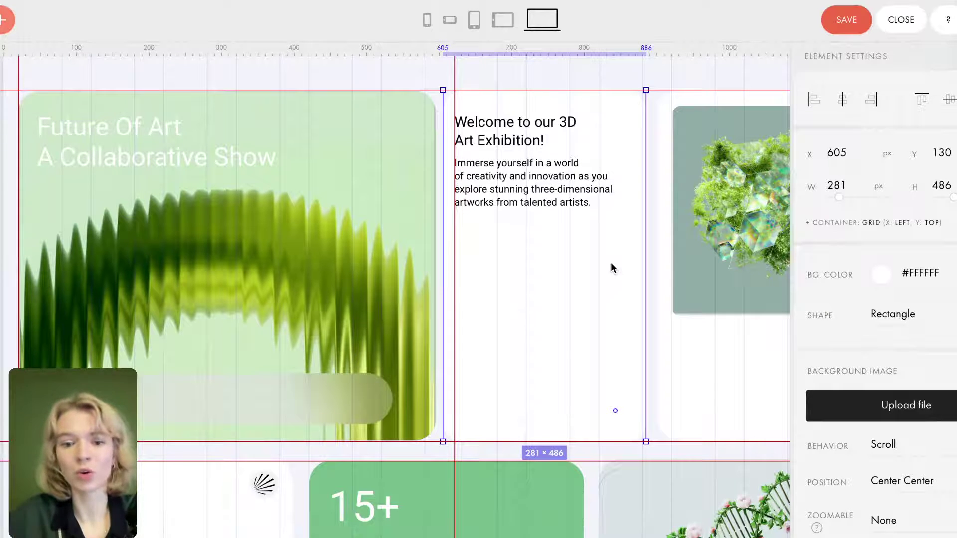
Add an image element to the white card below the description paragraph at X 621, Y 335.
scroll(488, 333, "down", 1)
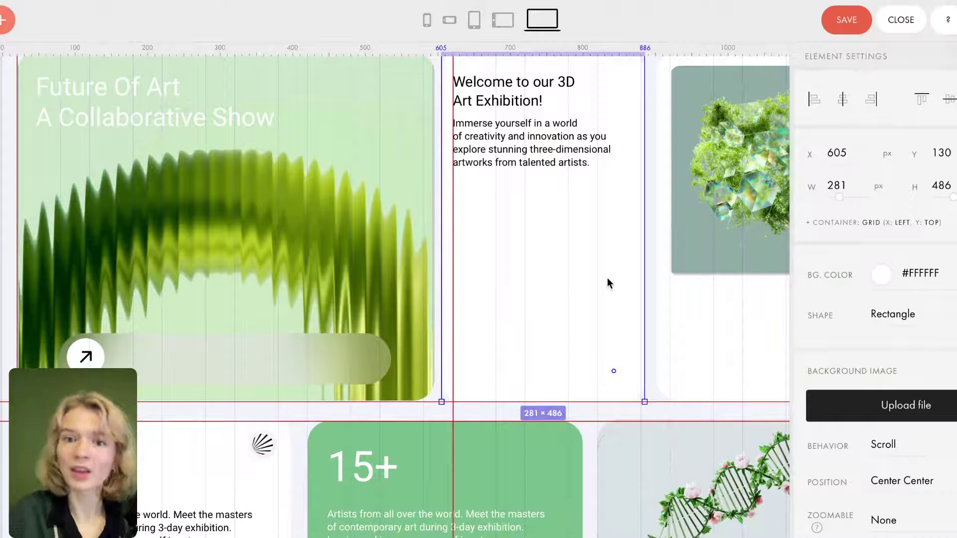
left_click(7, 23)
left_click(65, 107)
left_click_drag(65, 106, 521, 248)
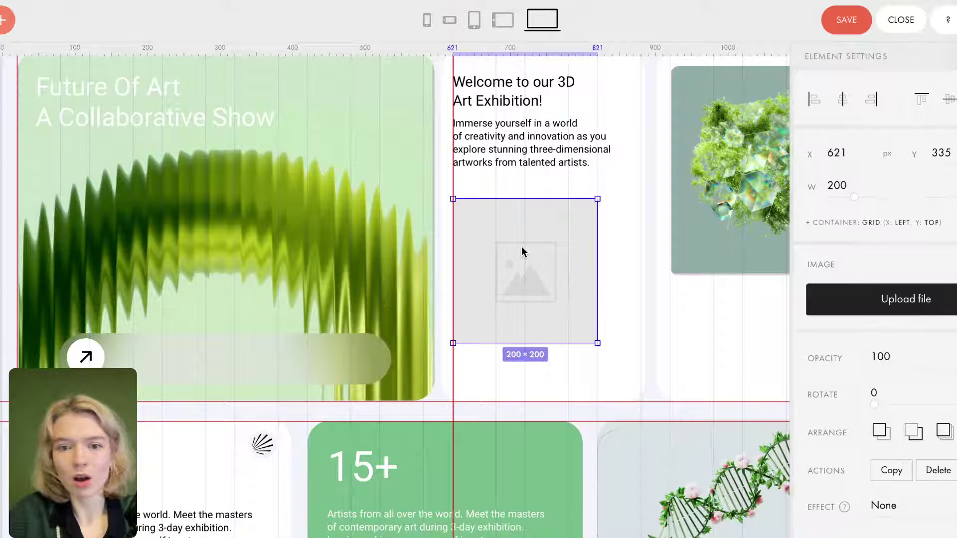
Upload the portrait file Ellipse 12197.png from the Bento folder into the new image element.
left_click(863, 301)
left_click(453, 281)
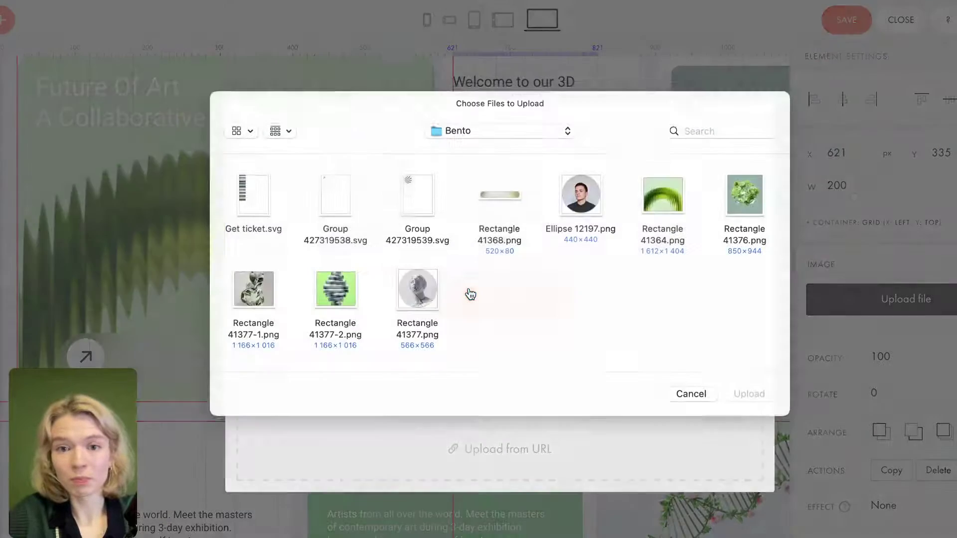
left_click(582, 217)
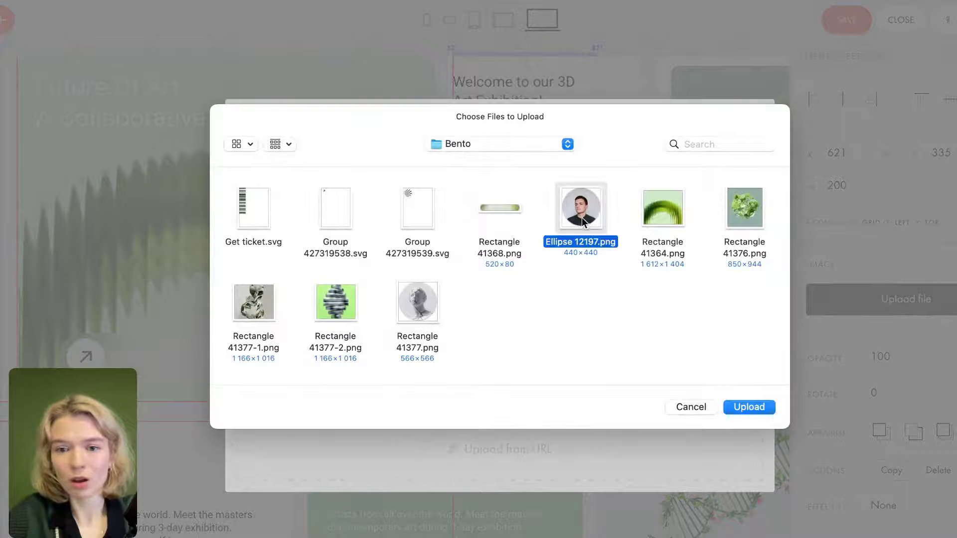
left_click(762, 411)
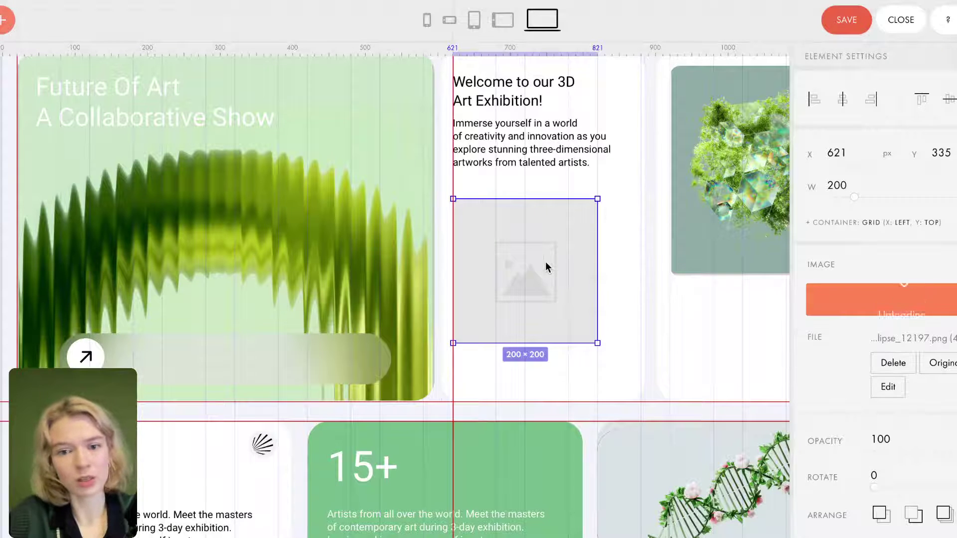
Shrink the artist portrait to 69 × 69 px and move it to the lower part of the white card at X 621, Y 516.
left_click_drag(598, 205, 516, 287)
left_click_drag(484, 315, 481, 345)
left_click_drag(516, 316, 502, 329)
left_click(1, 20)
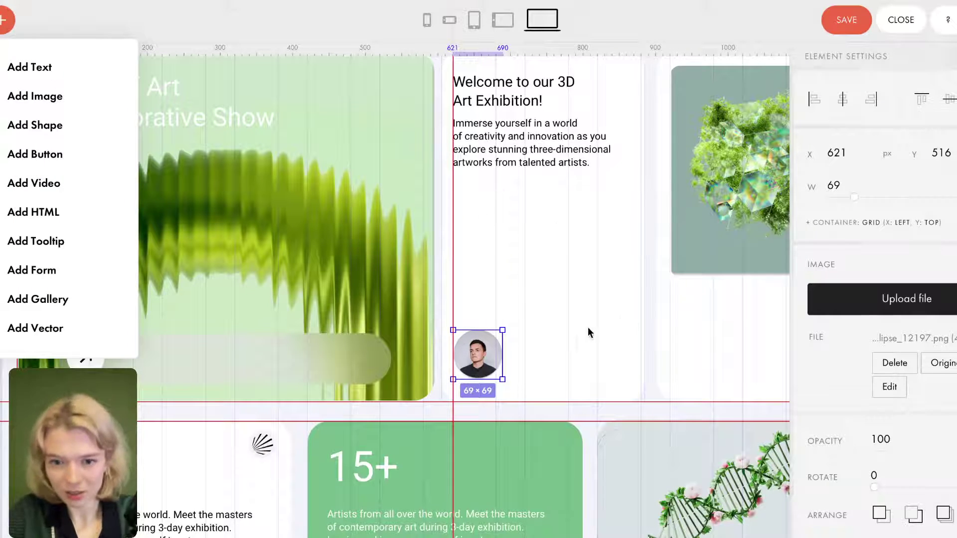
Adjust the portrait's vertical position to Y 515 and add a horizontal guide along its lower edge.
left_click_drag(484, 357, 484, 356)
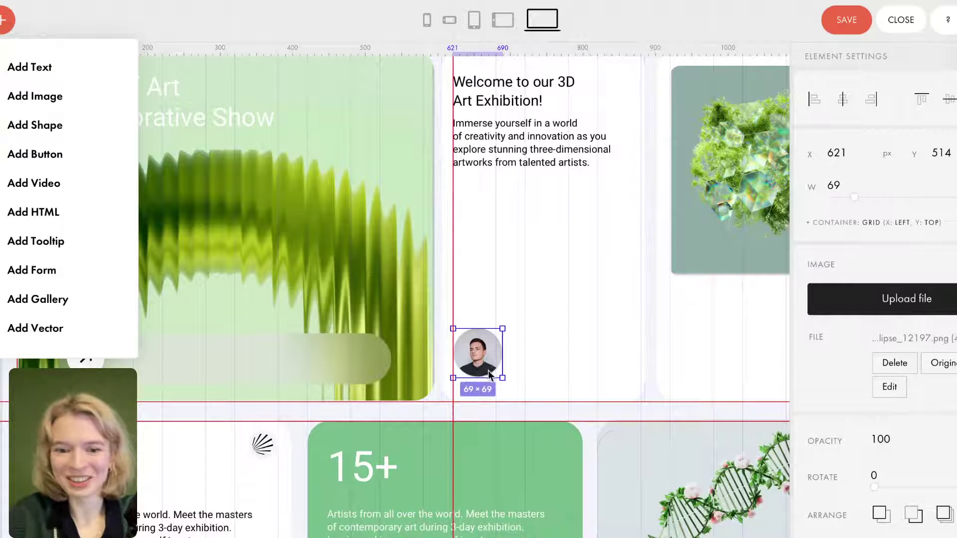
left_click_drag(487, 352, 486, 339)
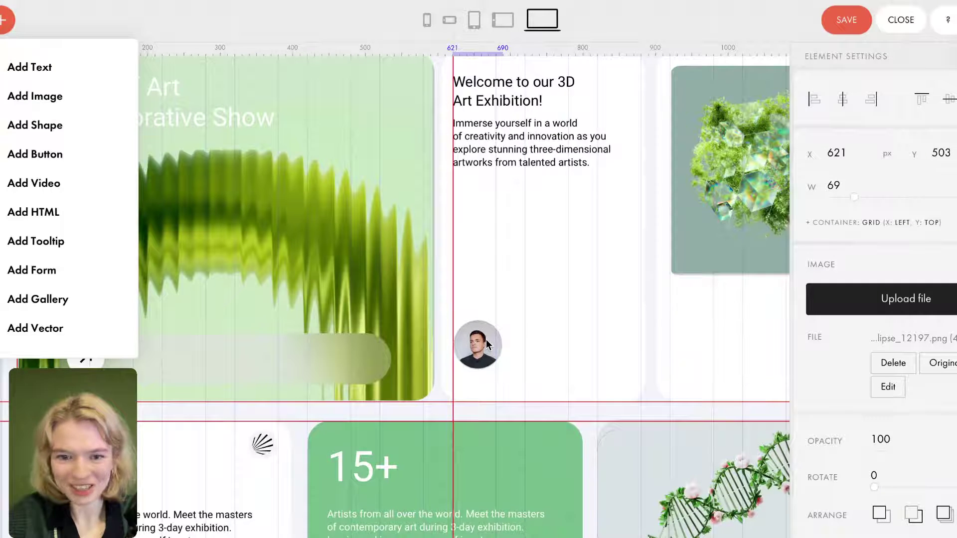
left_click(529, 277)
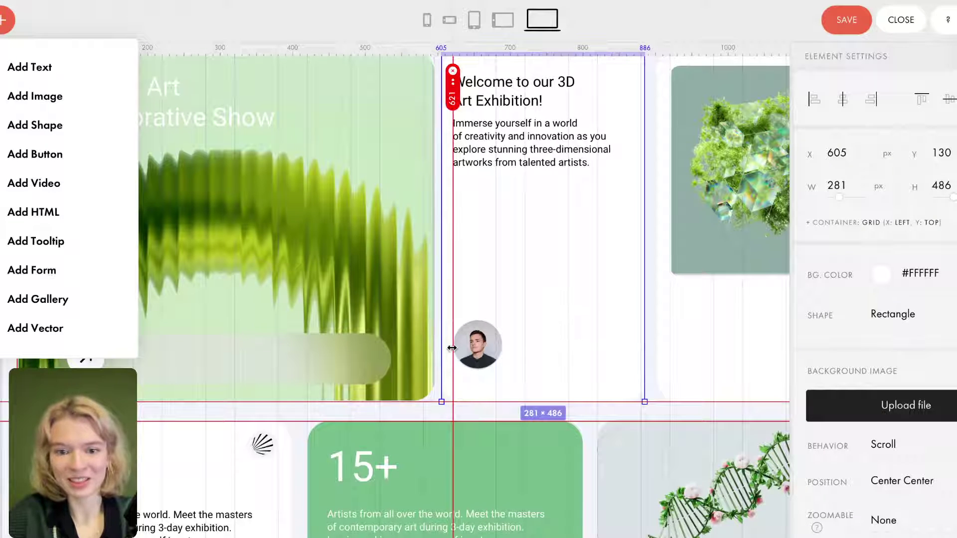
left_click_drag(474, 348, 475, 357)
left_click_drag(563, 50, 566, 378)
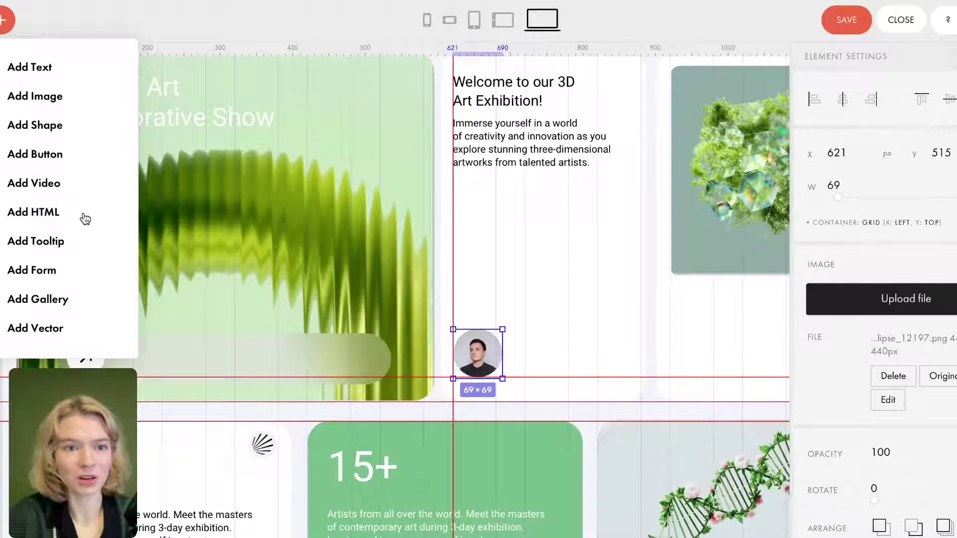
Add a text element above the portrait at X 545, Y 442, and copy the artist's name from the Figma layout.
left_click(56, 68)
left_click_drag(117, 85, 498, 291)
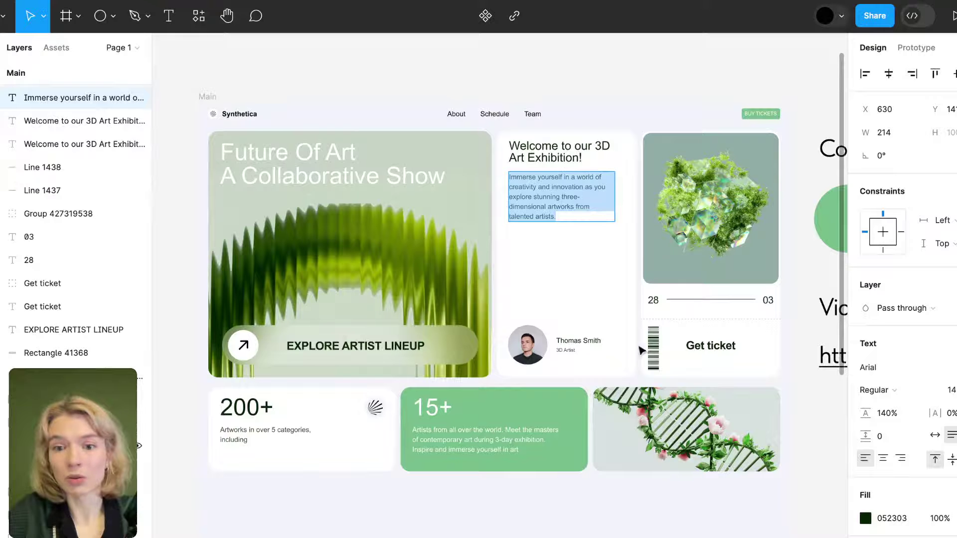
left_click(591, 339)
key("ctrl+a")
key("ctrl+c")
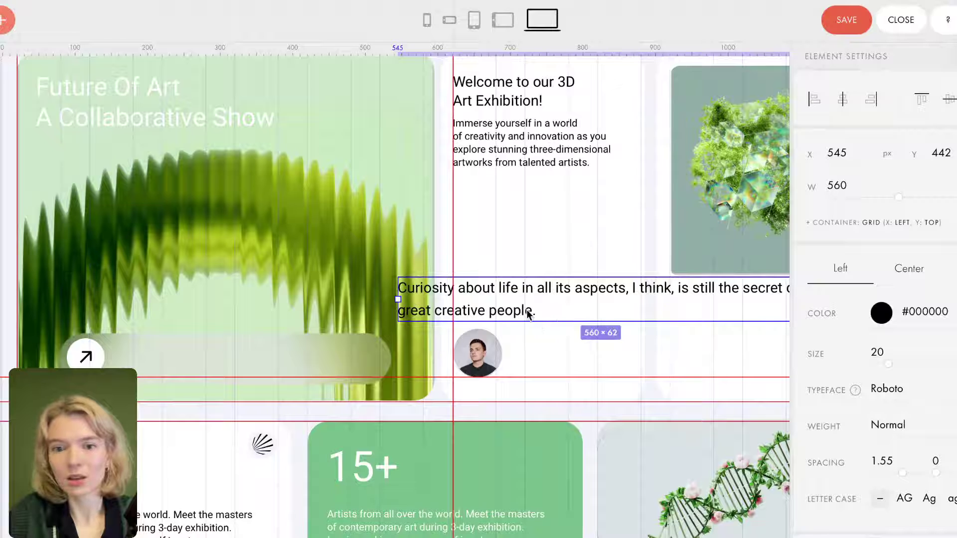
Replace the placeholder quote in the new text element with the copied artist's name.
mouse_move(545, 309)
left_mouse_down()
mouse_move(412, 290)
mouse_move(541, 319)
left_mouse_up()
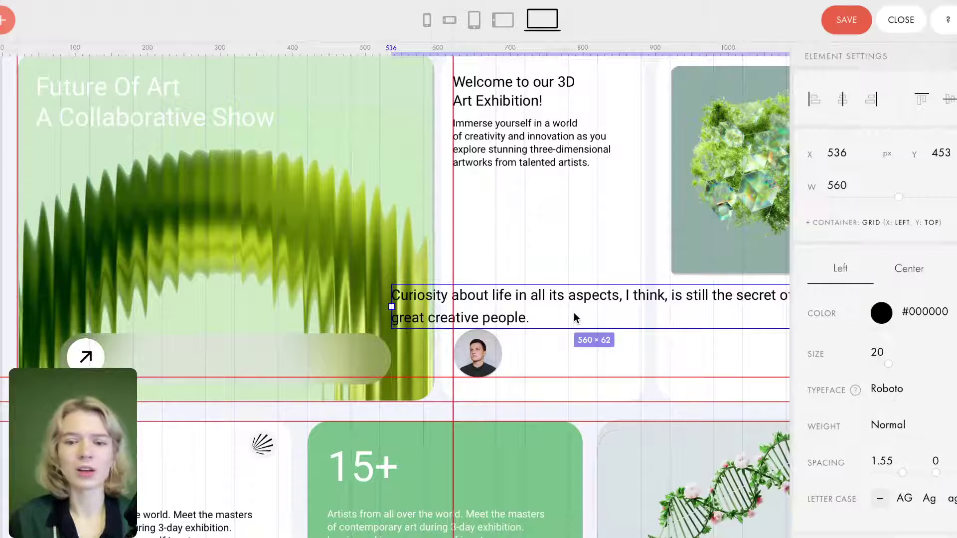
left_click_drag(531, 322, 403, 278)
double_click(535, 311)
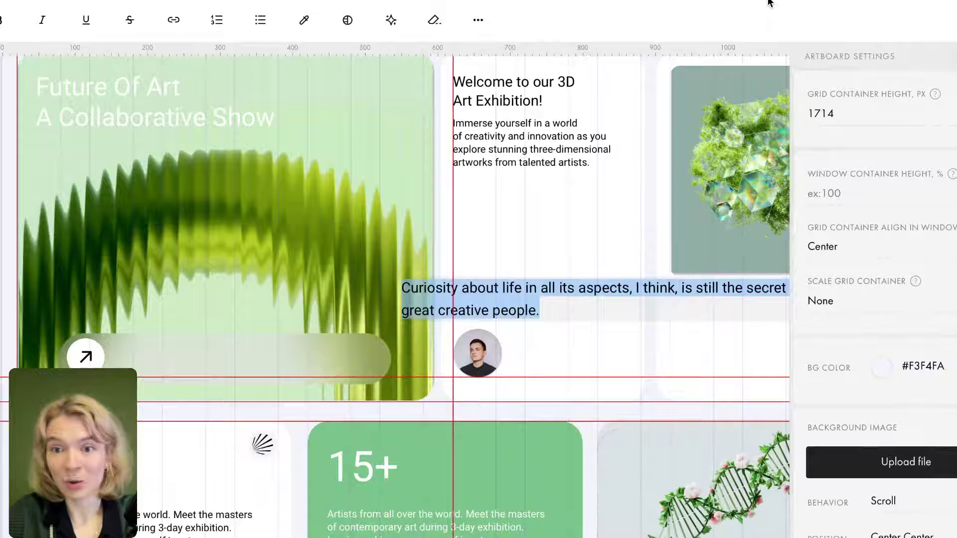
key("ctrl+v")
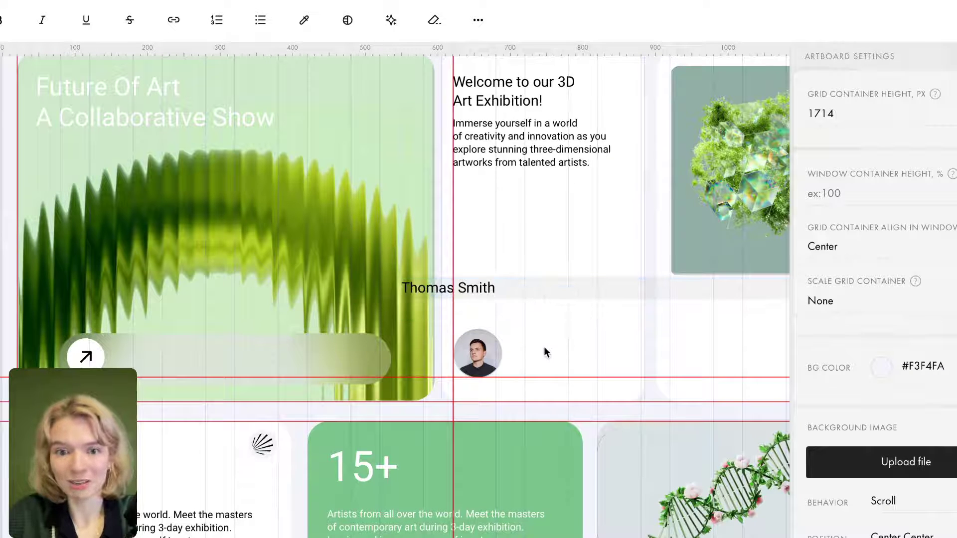
left_click(486, 291)
double_click(466, 287)
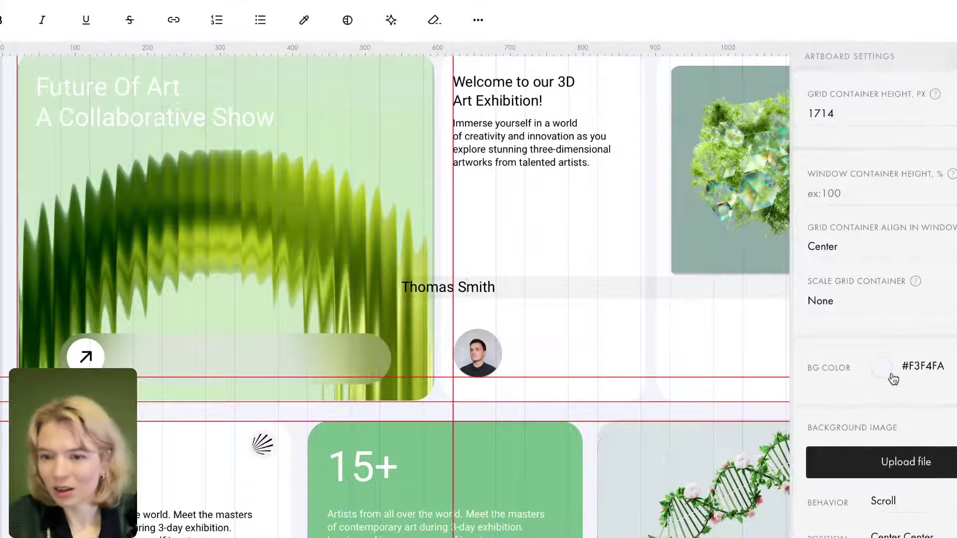
left_click(518, 328)
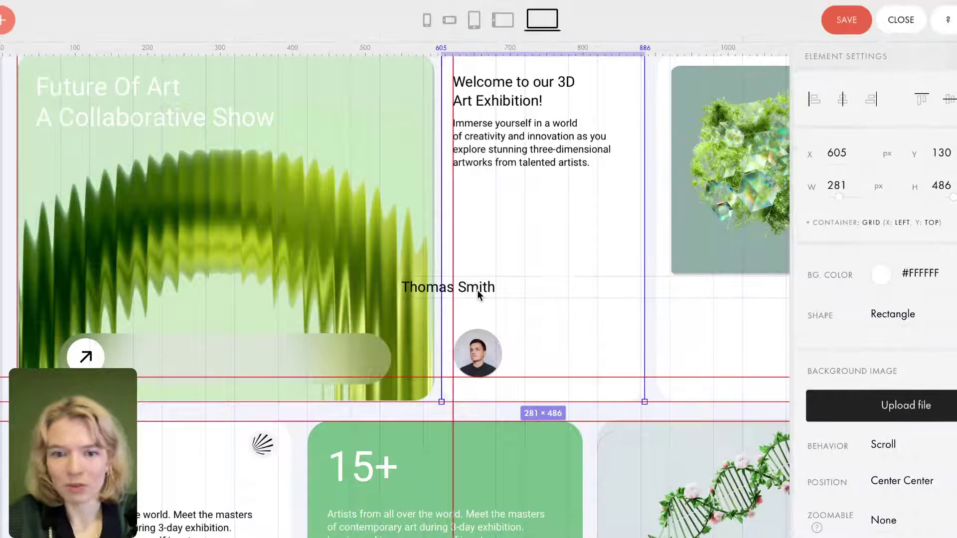
Move the artist's name beside the portrait at X 720, Y 528, and select the 3D Artist caption in the Figma layout.
left_click(479, 293)
left_click_drag(479, 293, 601, 354)
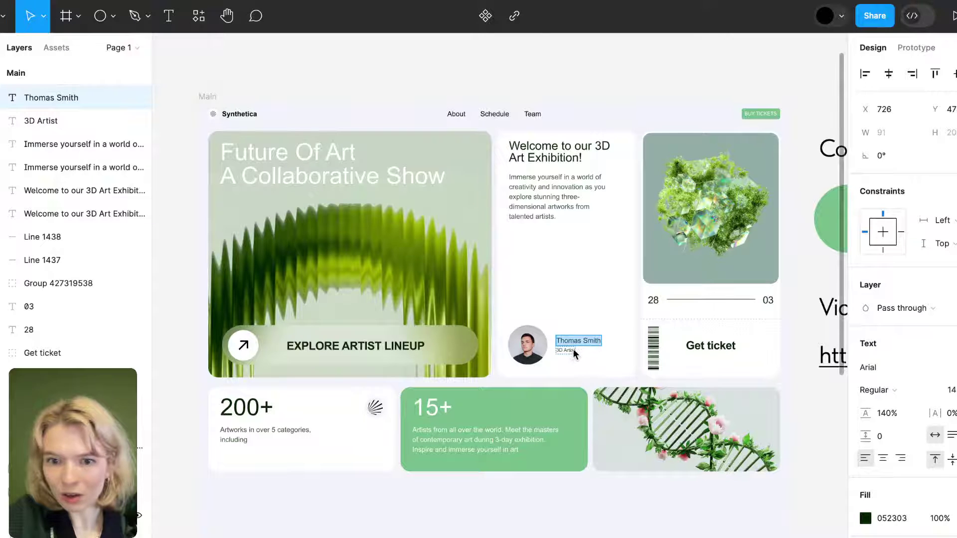
left_click(568, 351)
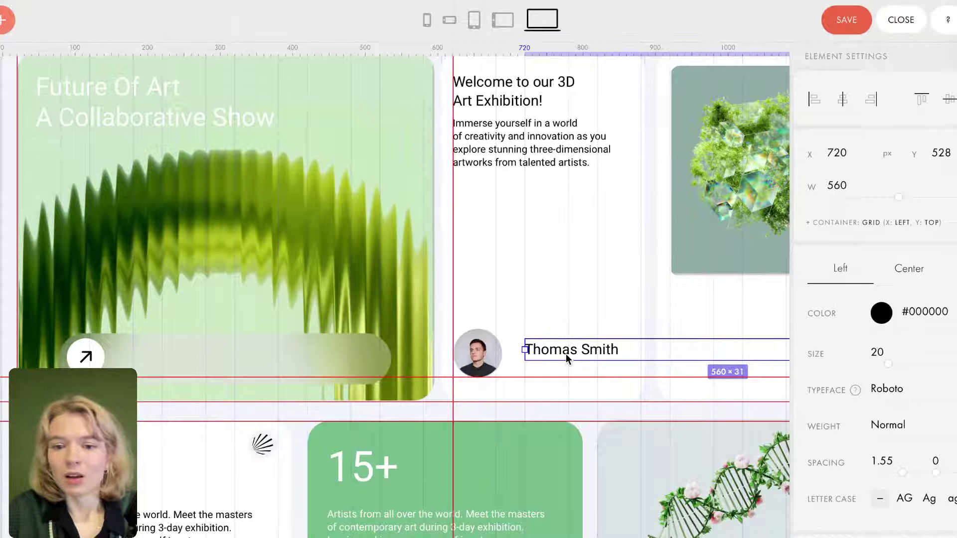
Set the artist name's font size to 14 and shift it closer to the portrait at X 712.
double_click(566, 355)
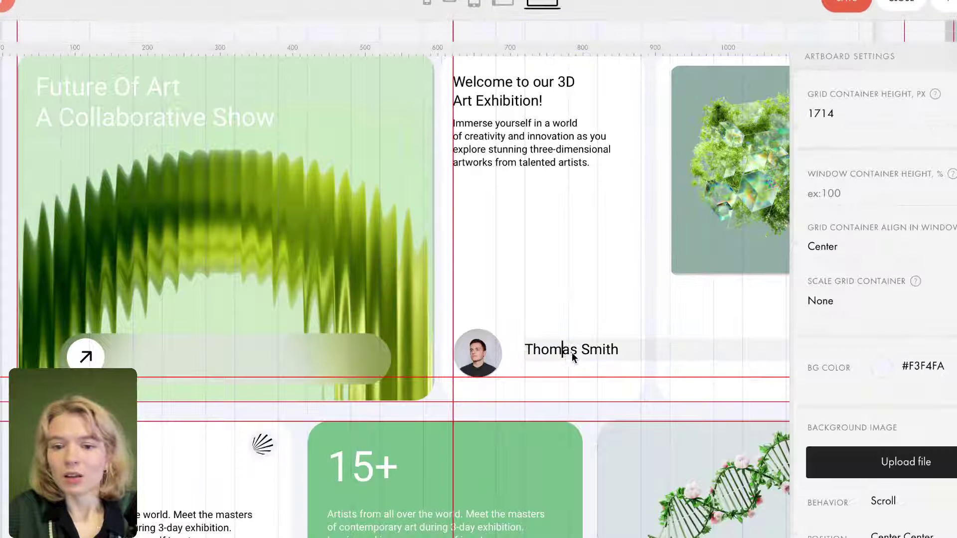
triple_click(551, 354)
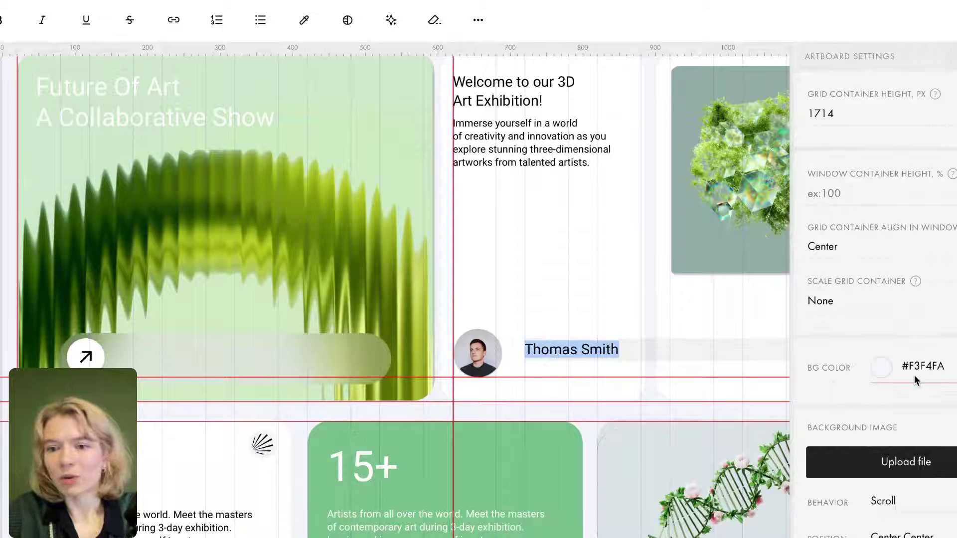
scroll(914, 375, "down", 5)
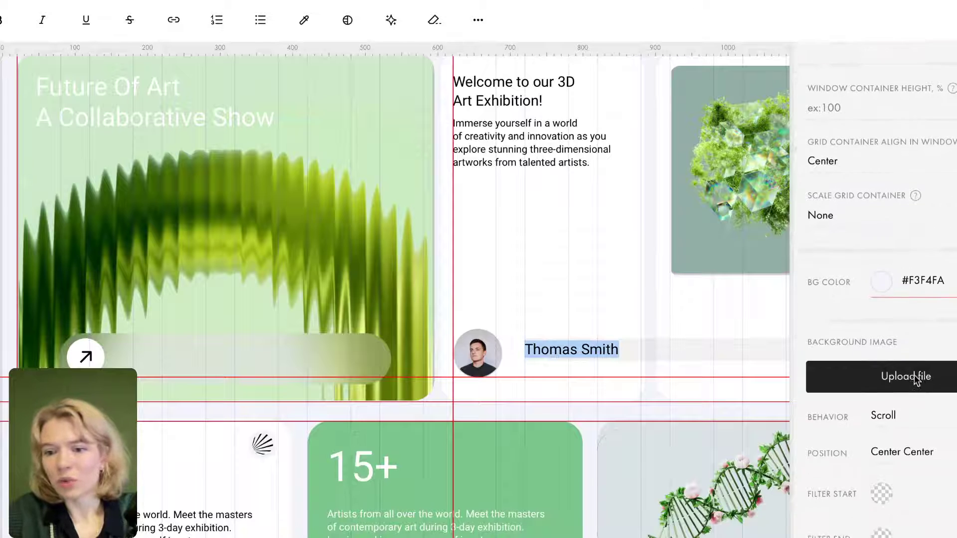
left_click(572, 311)
left_click(574, 351)
left_click_drag(889, 173, 879, 173)
left_click(559, 348)
left_click_drag(557, 345, 555, 346)
Add another text element and replace its placeholder text with "3D Artist".
left_click(2, 25)
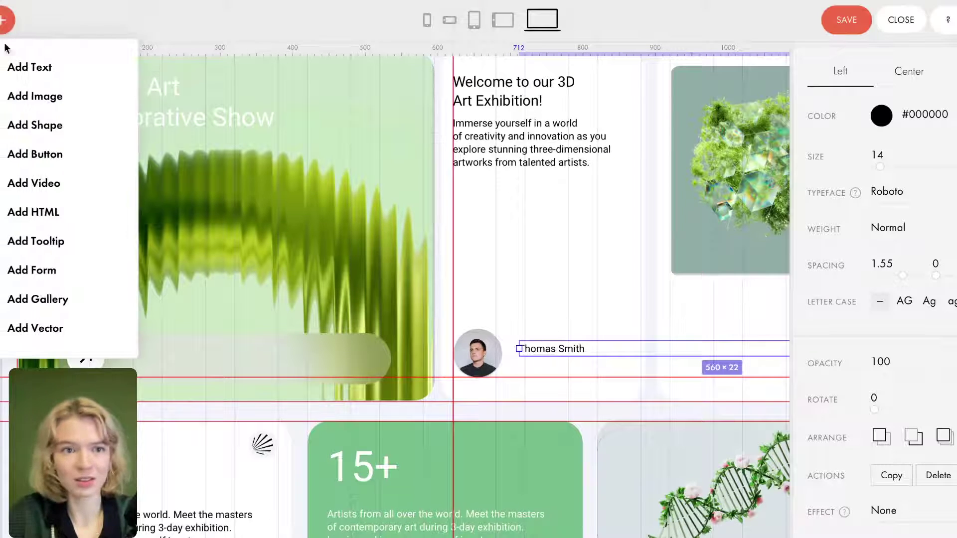
left_click(27, 67)
left_click_drag(261, 90, 570, 255)
double_click(534, 231)
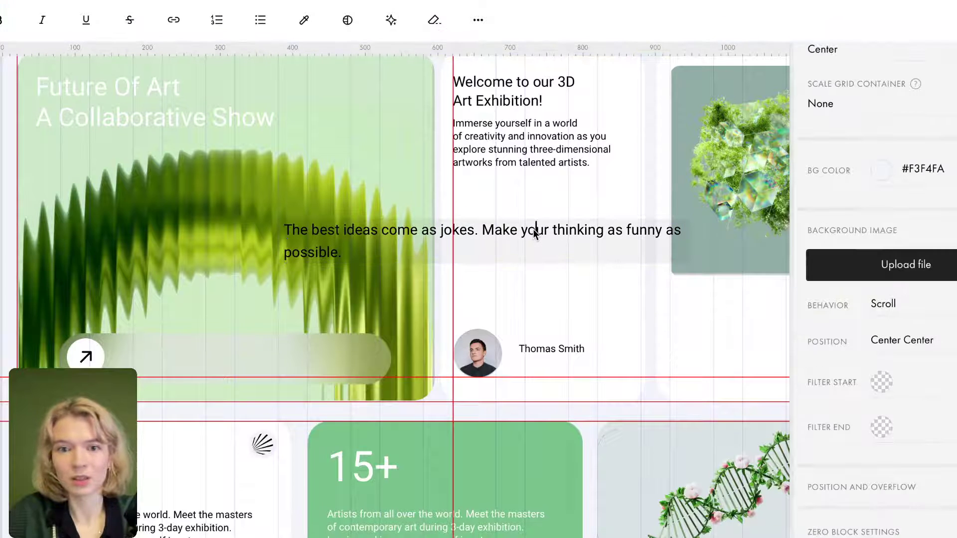
key("ctrl+a")
type("3D Artist")
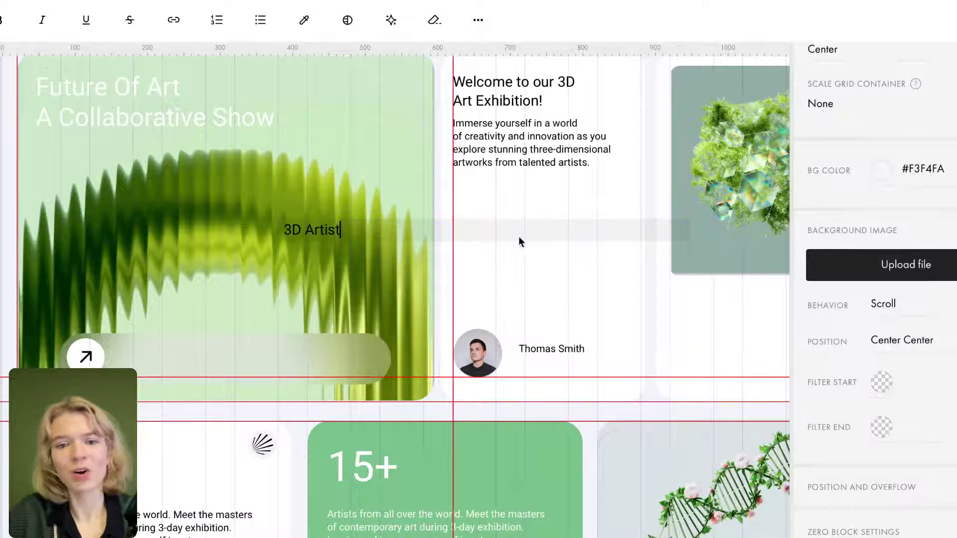
left_click(558, 289)
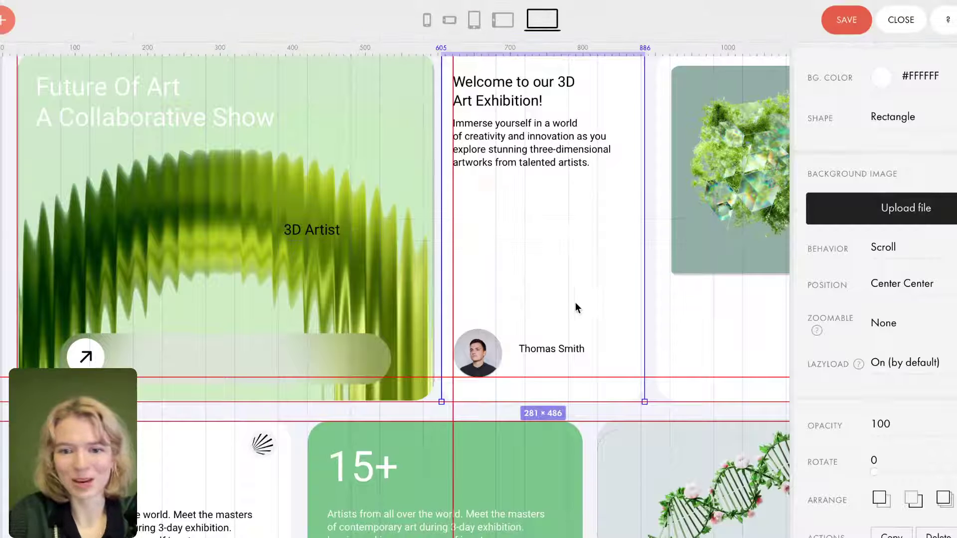
Move the 3D Artist caption onto the white card above the artist's name at X 731 and set its font size to 13.
left_click(319, 231)
left_click_drag(319, 230, 533, 306)
double_click(565, 308)
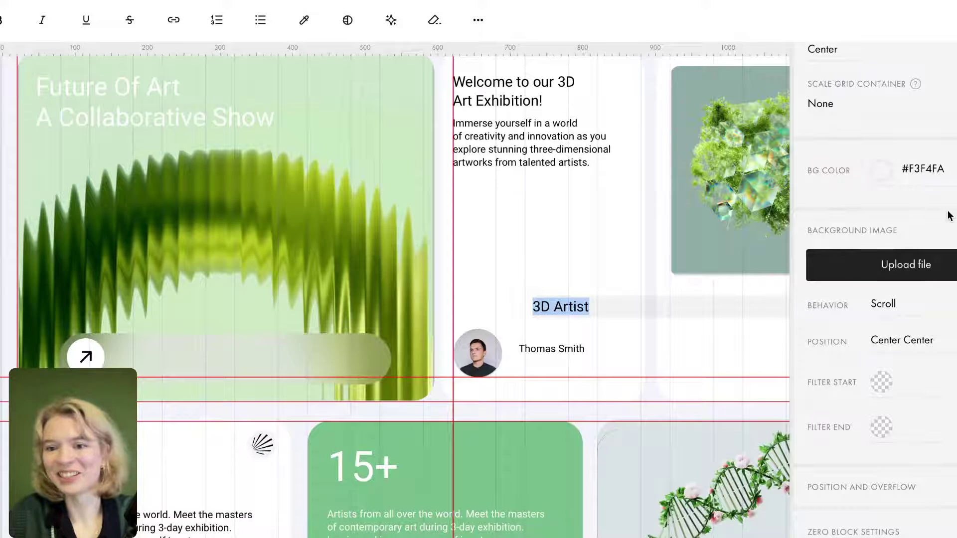
scroll(949, 213, "up", 2)
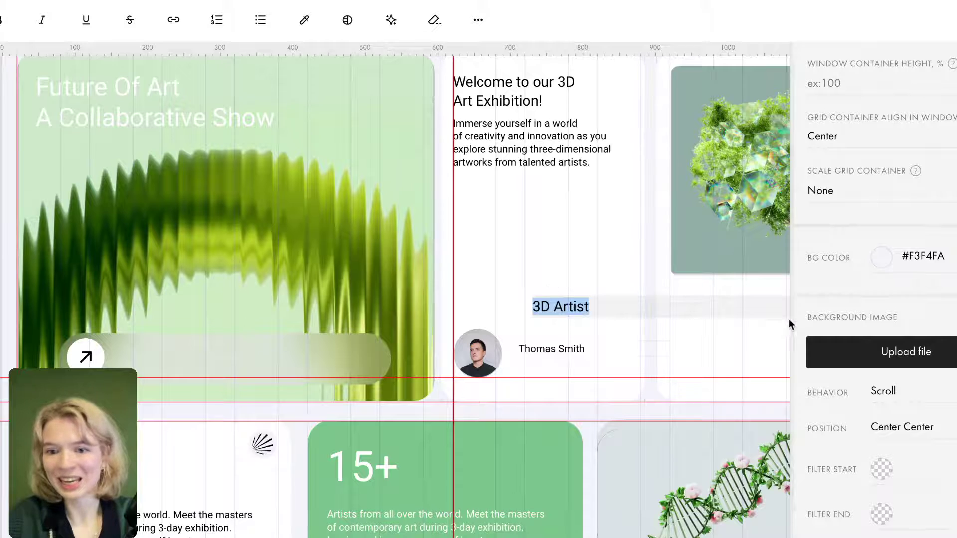
left_click(580, 305)
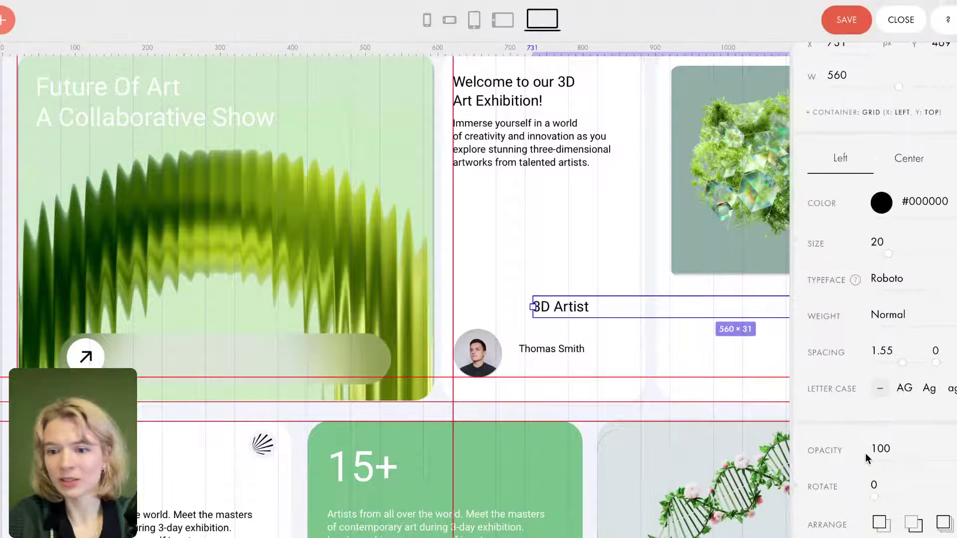
left_click_drag(880, 257, 878, 256)
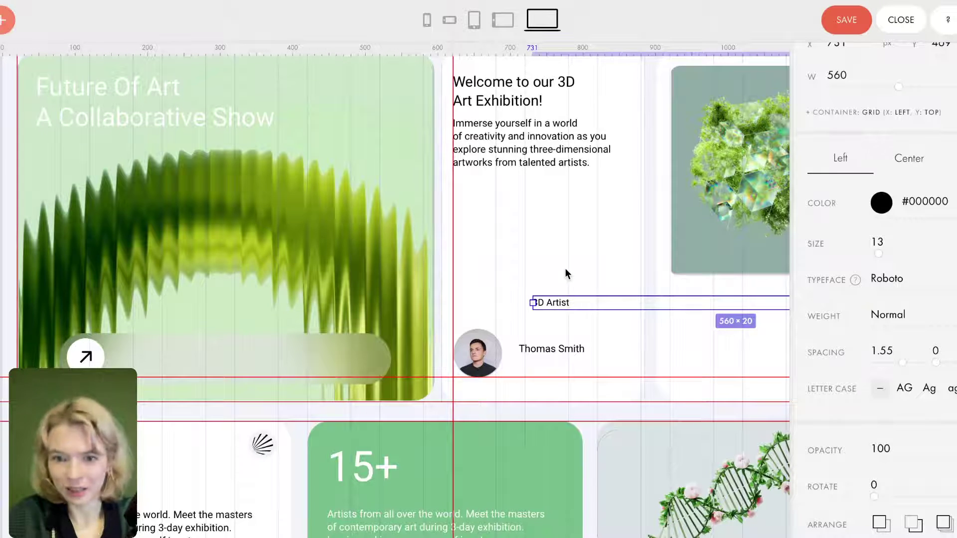
Place the 3D Artist caption directly below the artist's name at X 712, Y 553, and set its font size to 10.
left_click(561, 305)
left_click(562, 306)
left_click_drag(561, 306, 547, 367)
double_click(883, 245)
type("10")
key("Return")
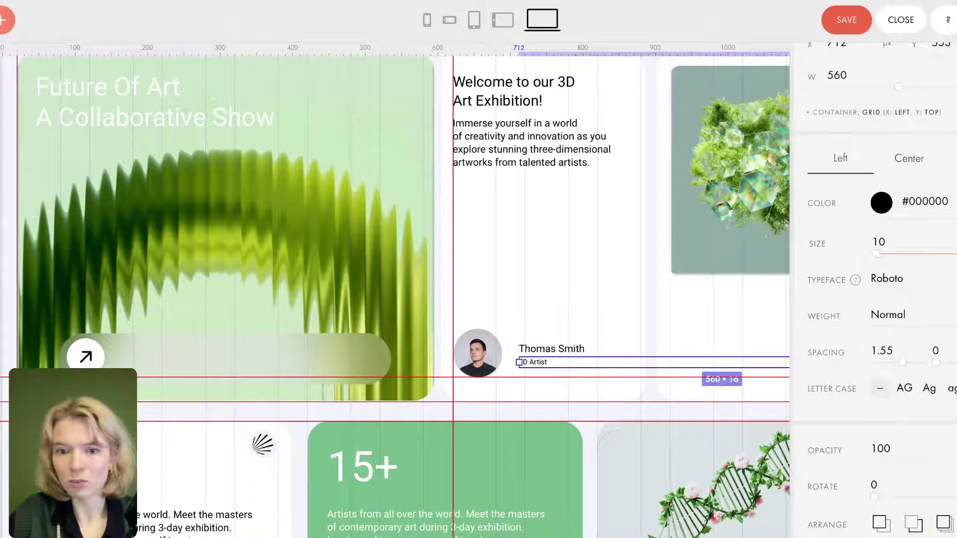
Move the vertical guide to the left edge of the artist's name and align the 3D Artist caption to it at X 713.
left_click(597, 274)
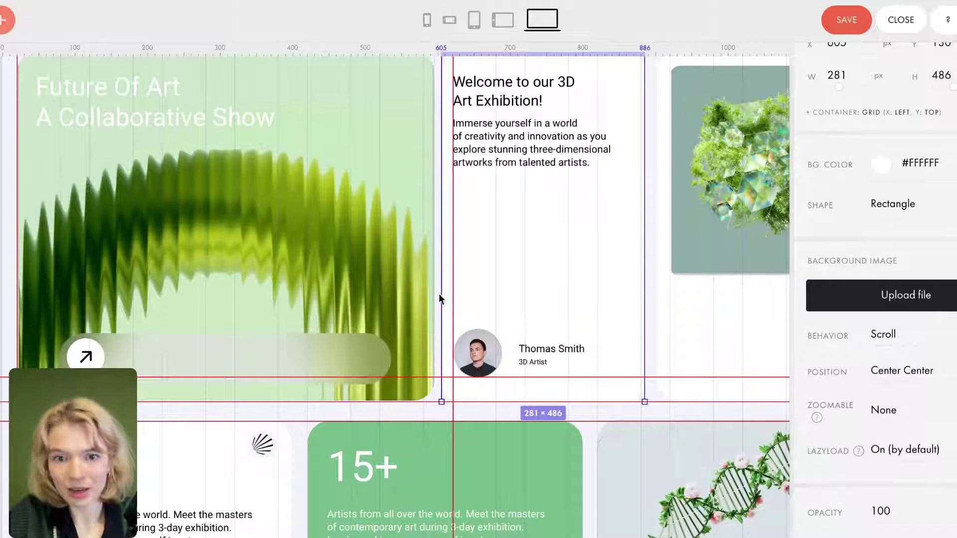
left_click_drag(454, 289, 519, 289)
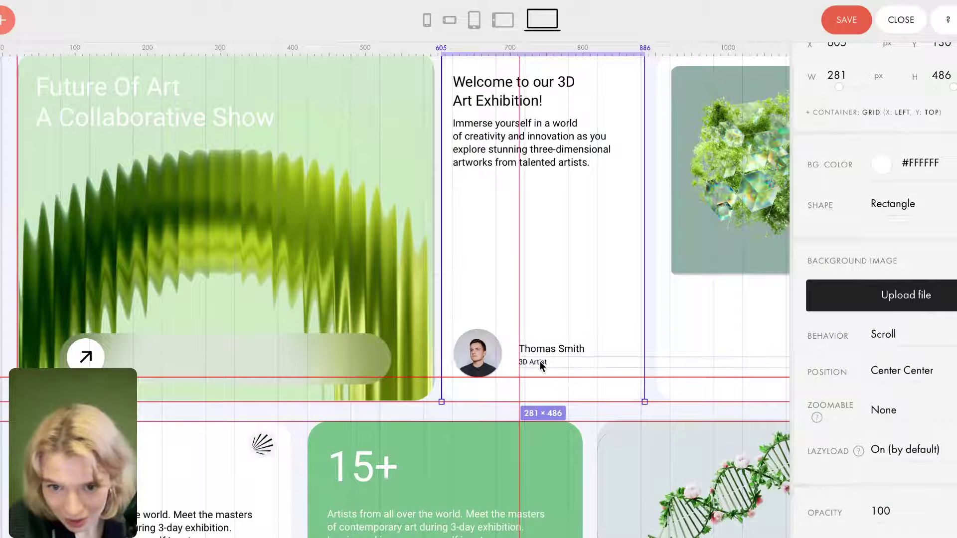
left_click(540, 361)
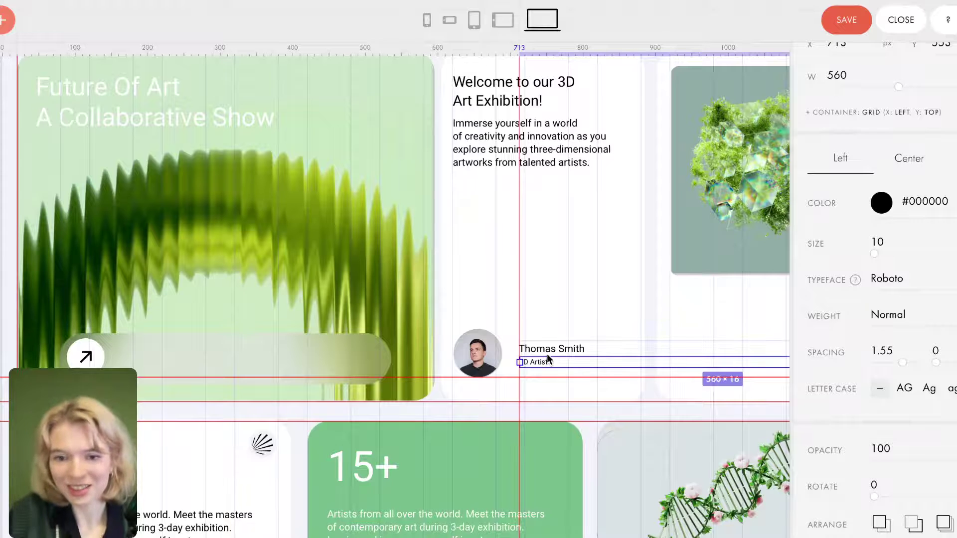
scroll(547, 358, "up", 5)
left_click(540, 348)
left_click(540, 347)
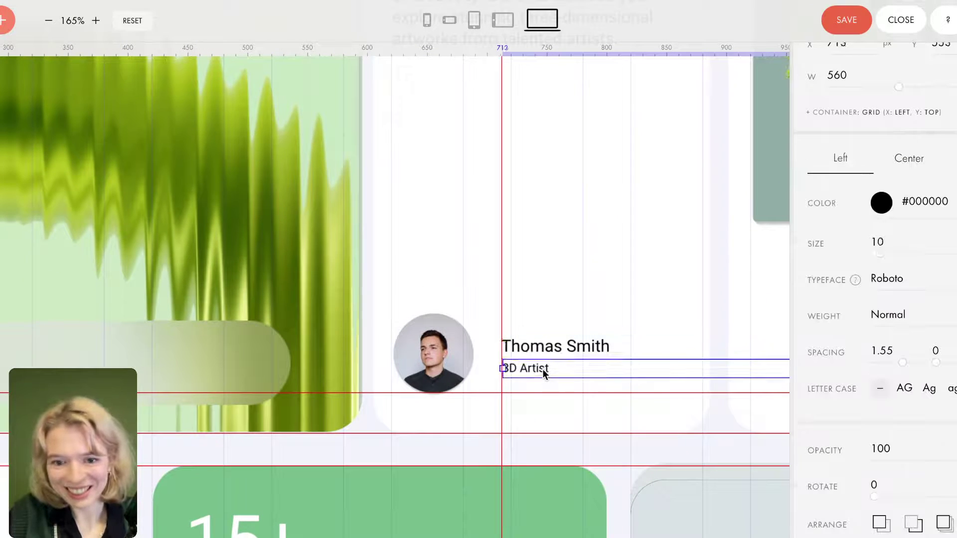
left_click(542, 369)
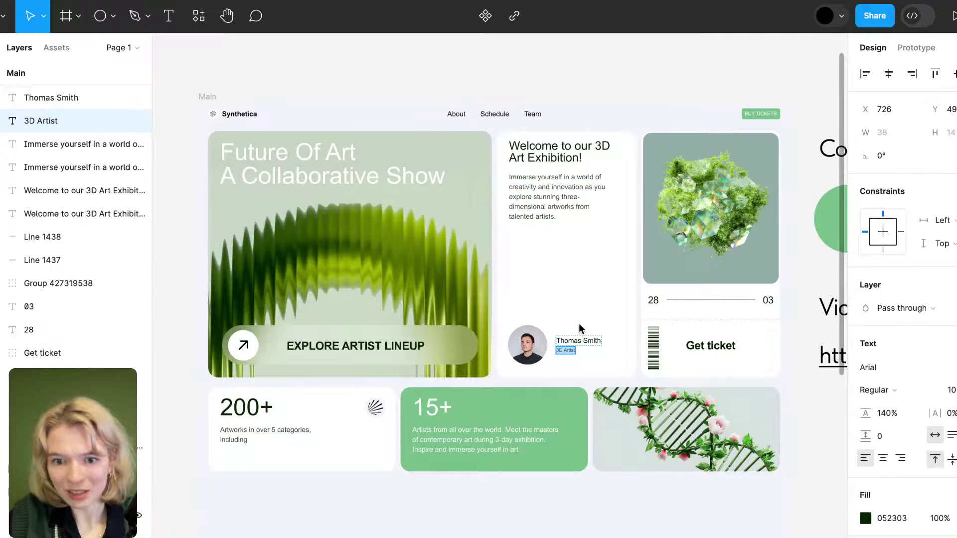
Back in Tilda Zero Block, enlarge the artist portrait slightly and move the vertical guide to the white card's left text edge to check alignment.
scroll(580, 328, "up", 3)
scroll(579, 328, "down", 5)
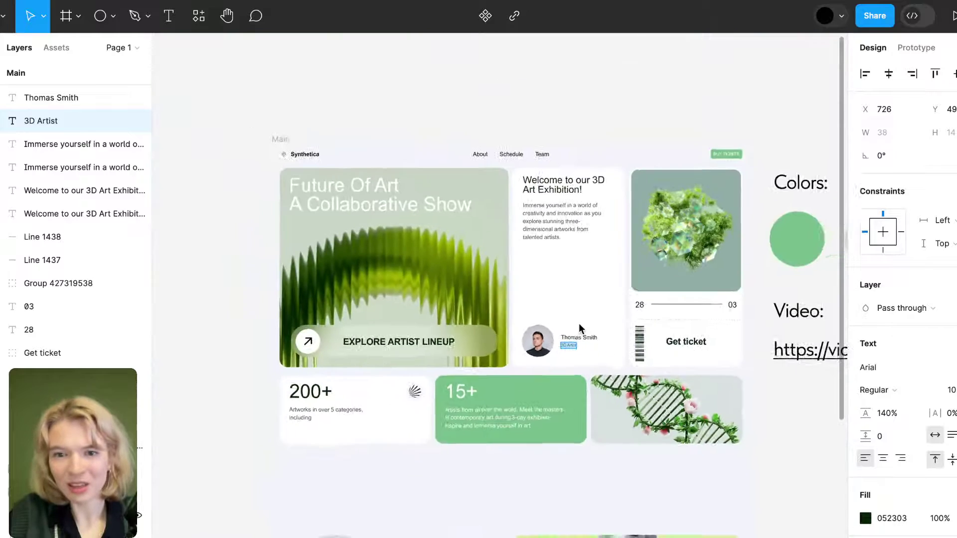
scroll(578, 323, "up", 2)
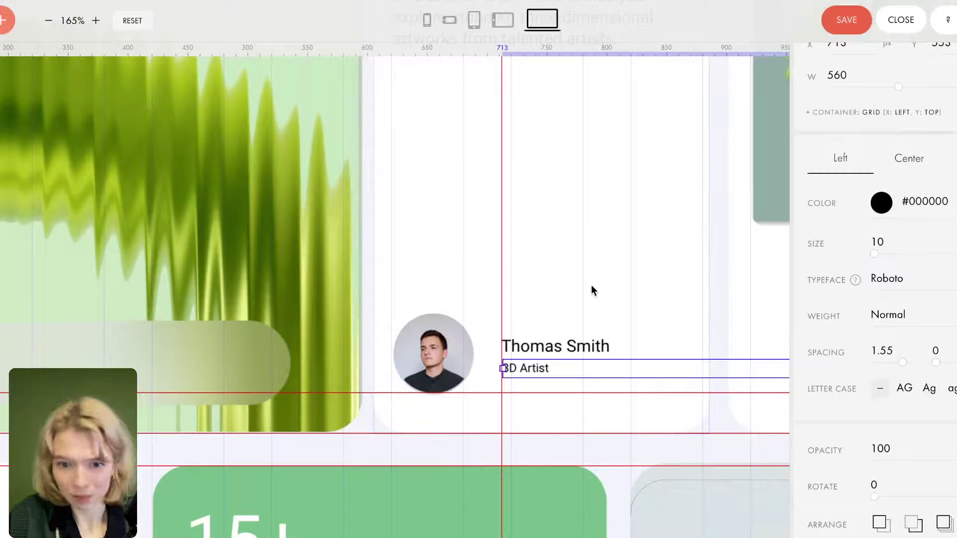
left_click(591, 286)
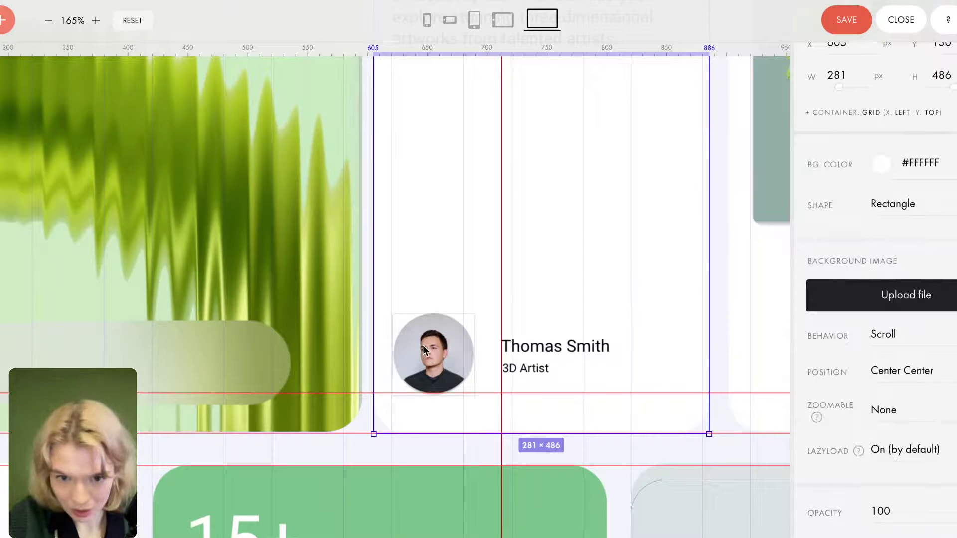
left_click(420, 344)
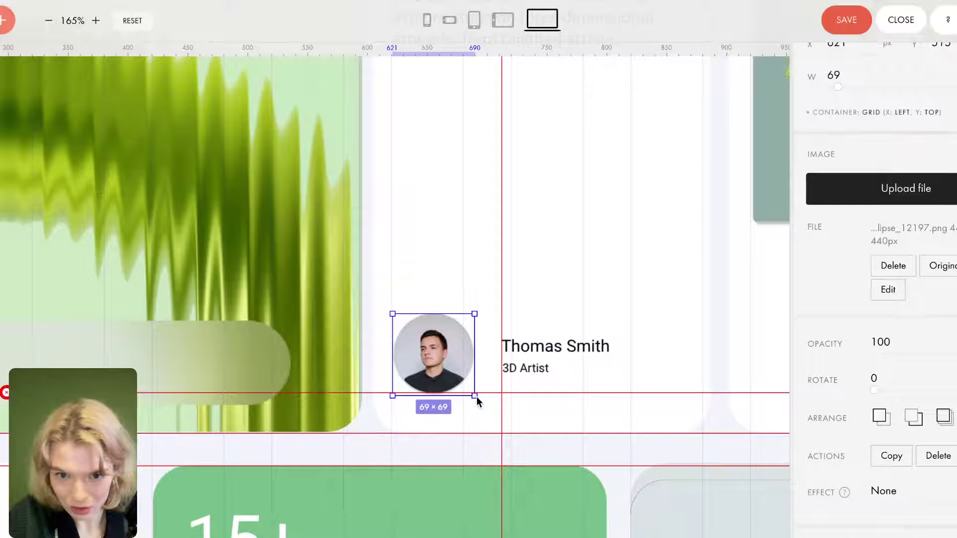
left_click_drag(474, 318, 482, 310)
left_click_drag(441, 350, 444, 356)
left_click(522, 294)
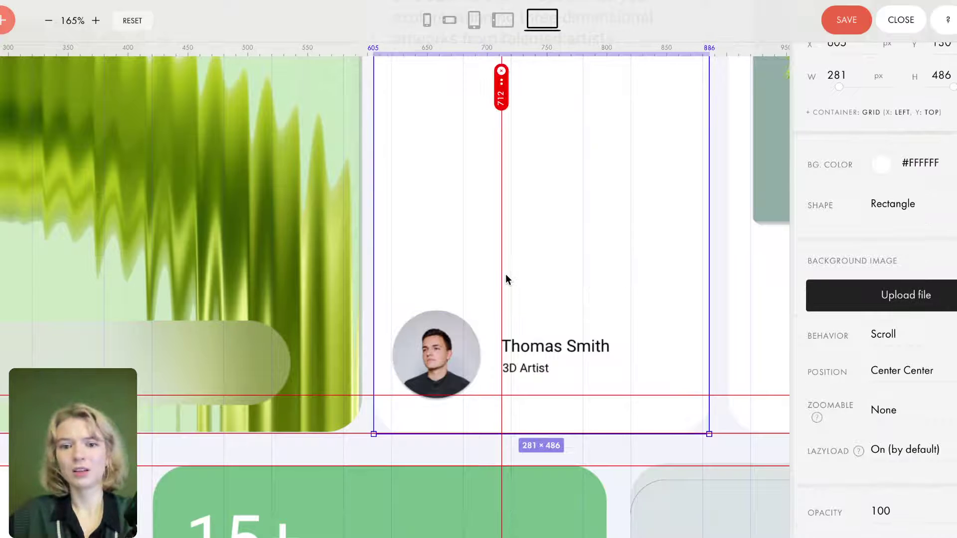
left_click_drag(503, 277, 390, 271)
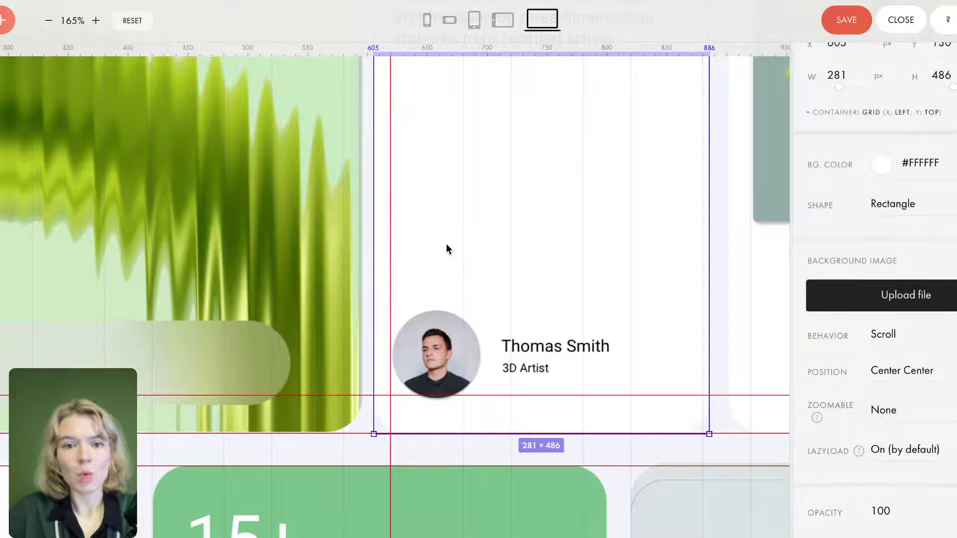
Review the right-hand white card, switch to Figma and examine the date row, divider lines, barcode and Get ticket label under its image.
scroll(447, 243, "down", 5)
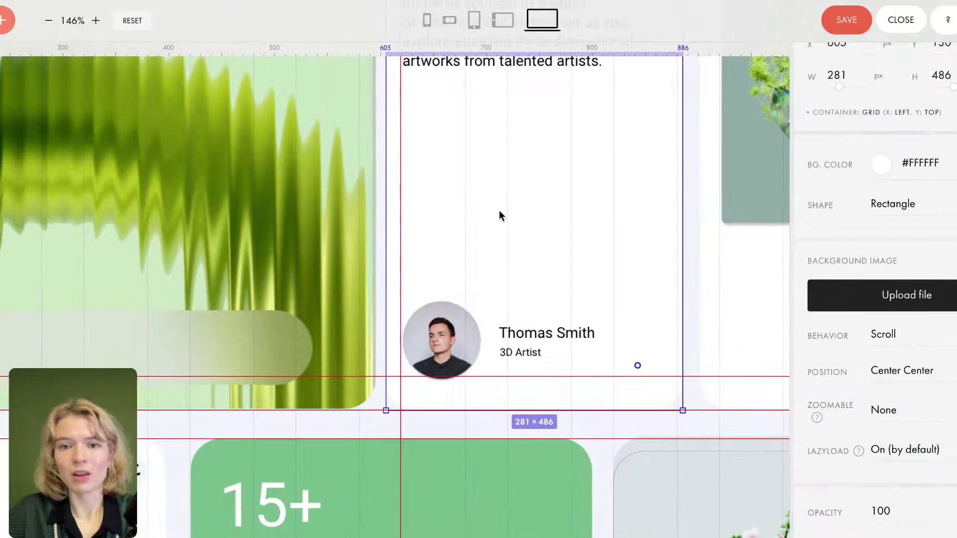
scroll(529, 193, "down", 2)
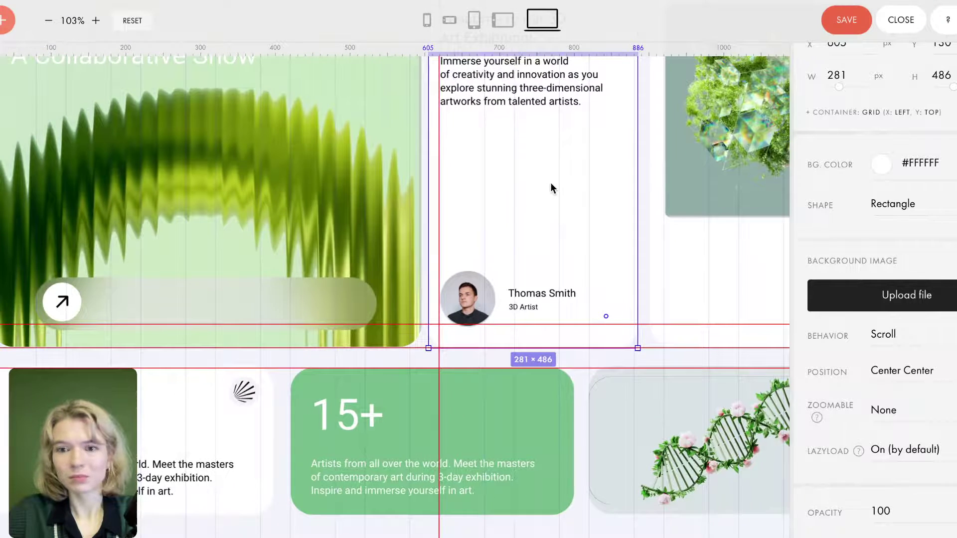
scroll(548, 188, "down", 1)
left_click(116, 297)
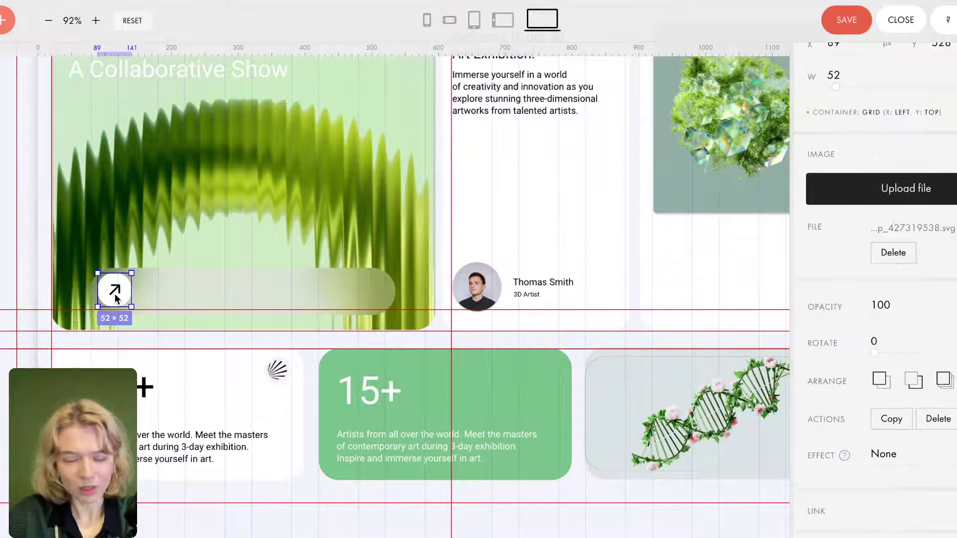
left_click(576, 232)
scroll(575, 232, "right", 3)
scroll(575, 232, "up", 3)
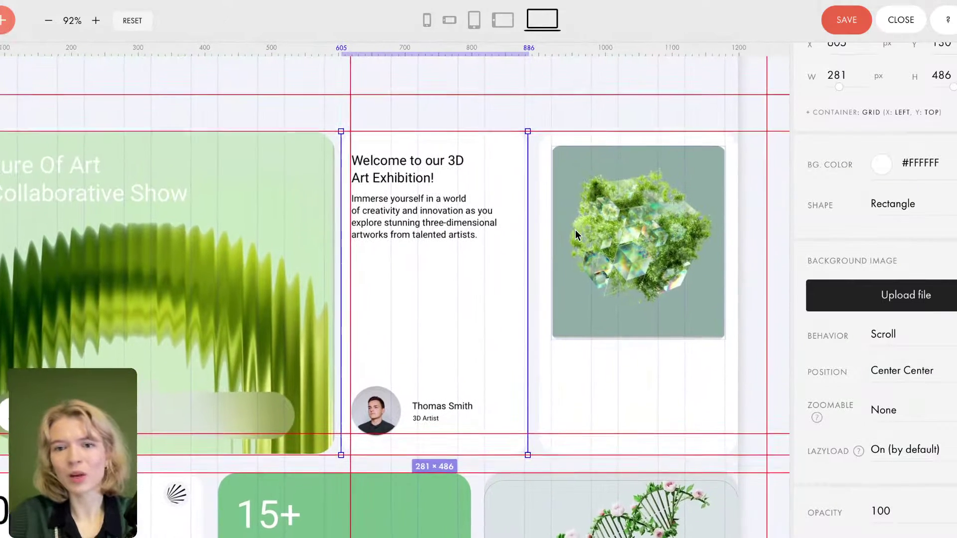
scroll(642, 340, "down", 1)
left_click(642, 340)
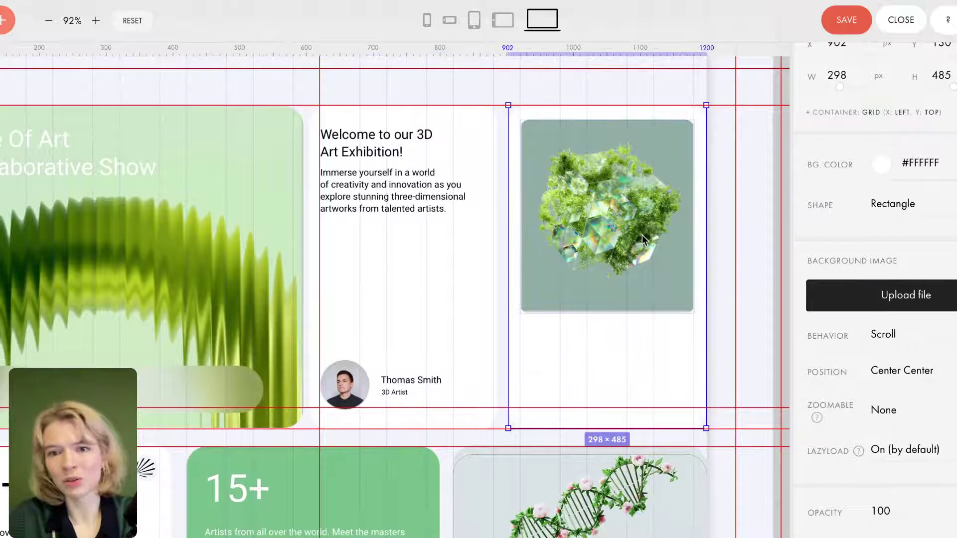
left_click(628, 267)
left_click(651, 375)
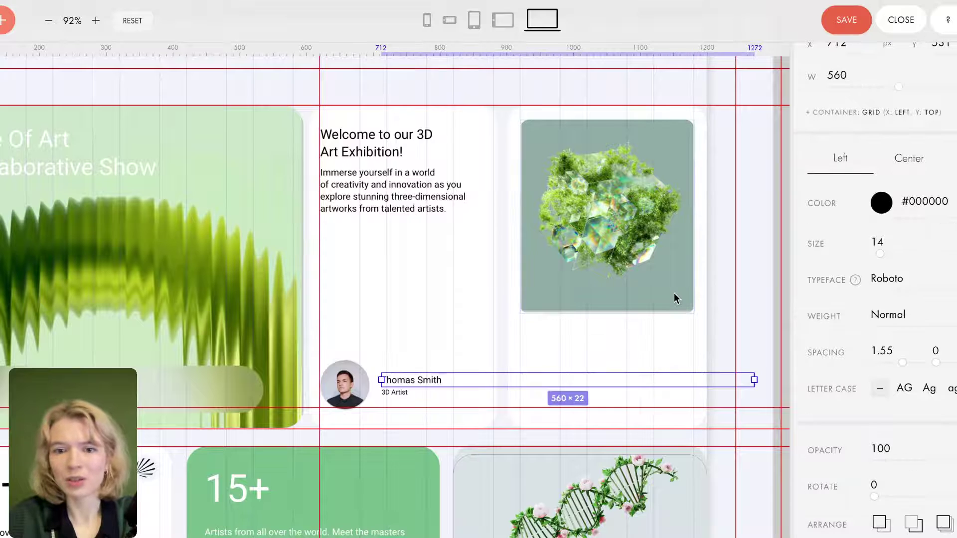
left_click(671, 255)
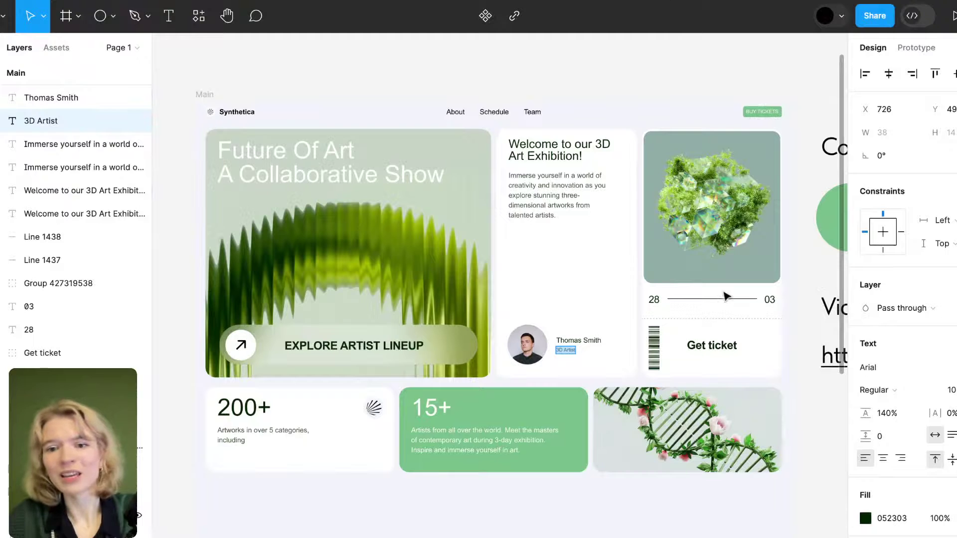
scroll(705, 298, "right", 2)
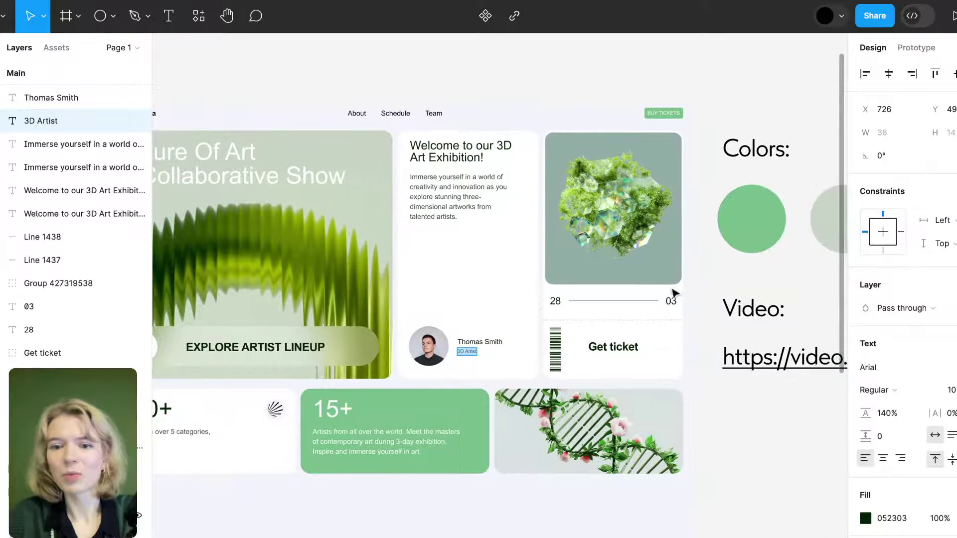
scroll(648, 283, "up", 5)
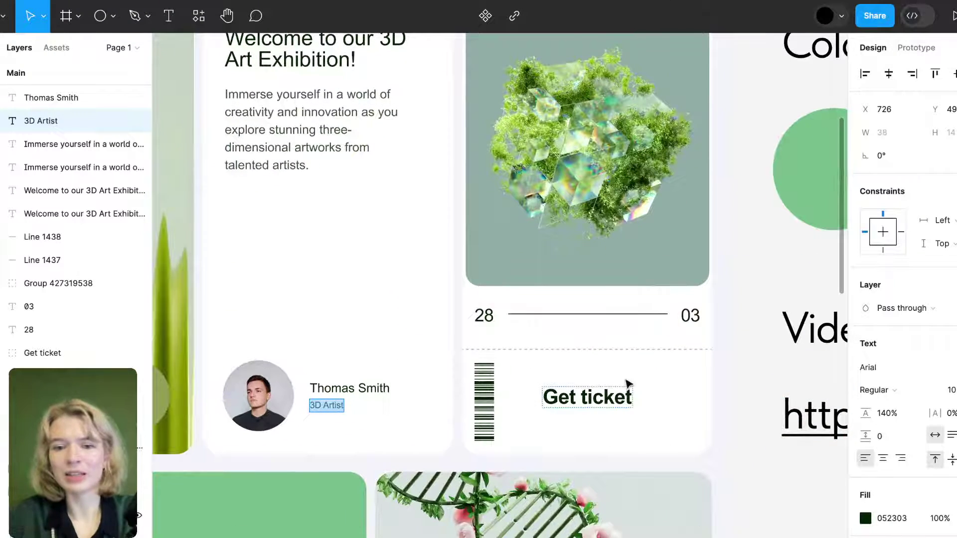
scroll(627, 383, "down", 5)
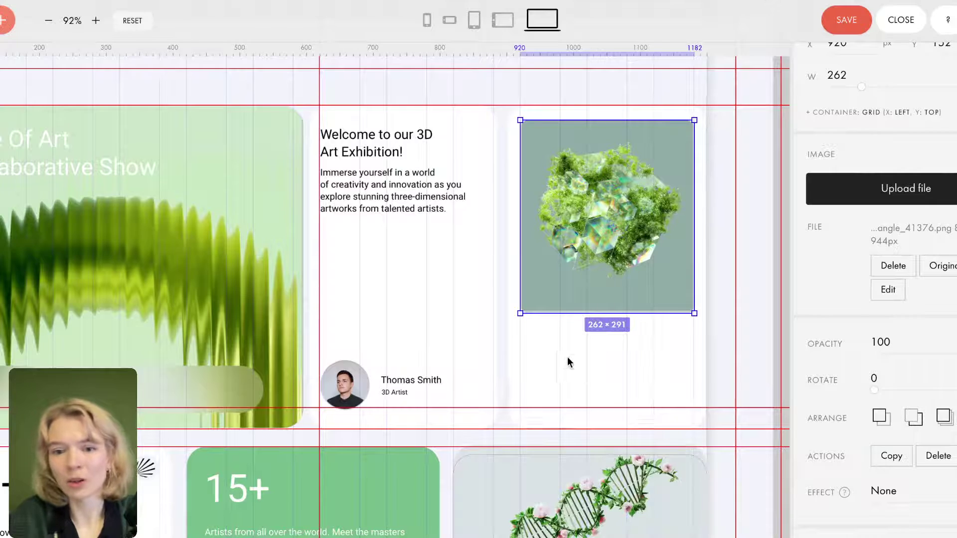
left_click(546, 379)
left_click(11, 22)
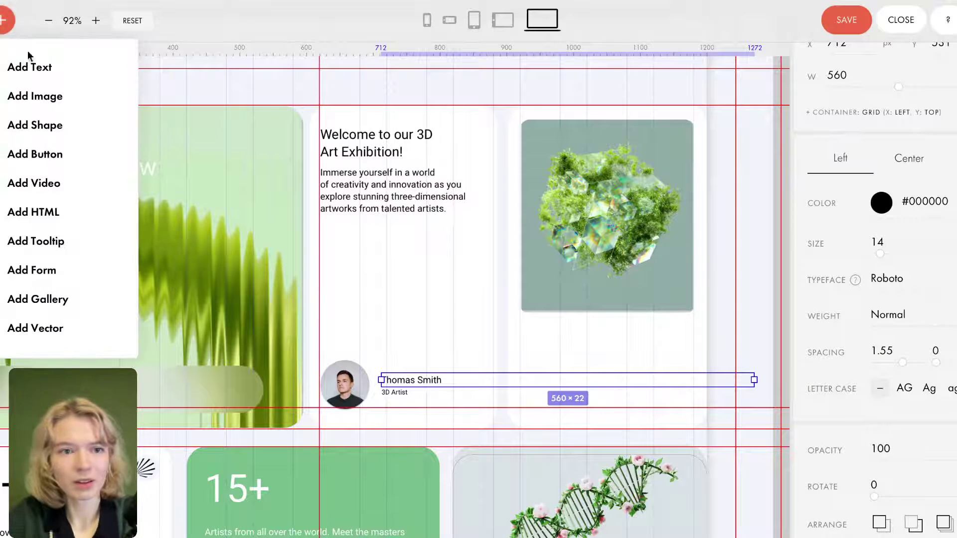
left_click(57, 101)
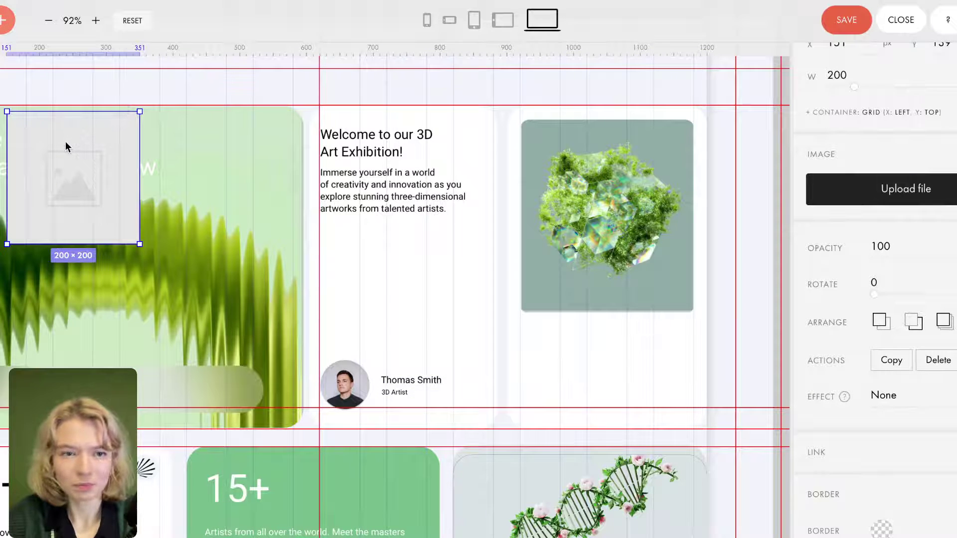
key("Delete")
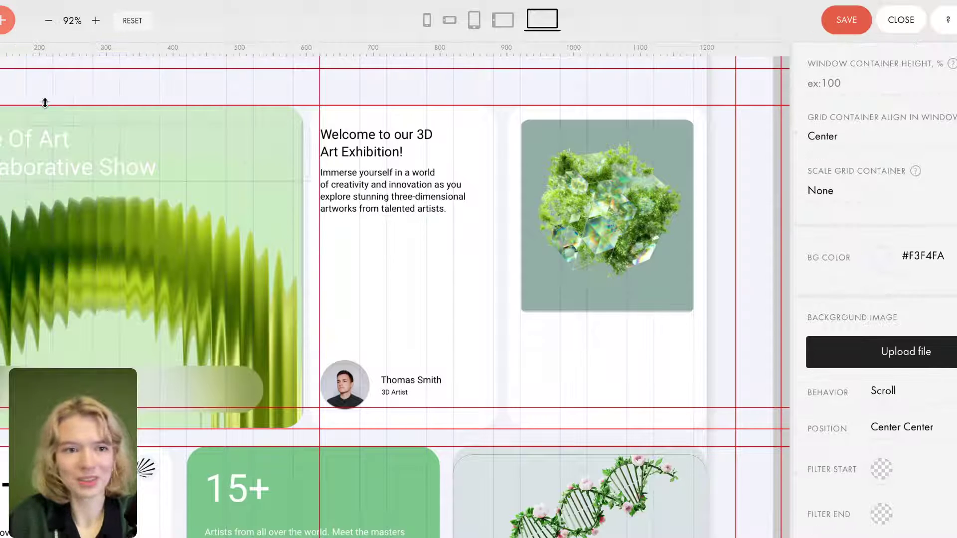
Add a text element over the ticket card and replace its placeholder text with "28".
left_click(11, 22)
left_click(42, 69)
left_click_drag(177, 138, 419, 337)
double_click(591, 355)
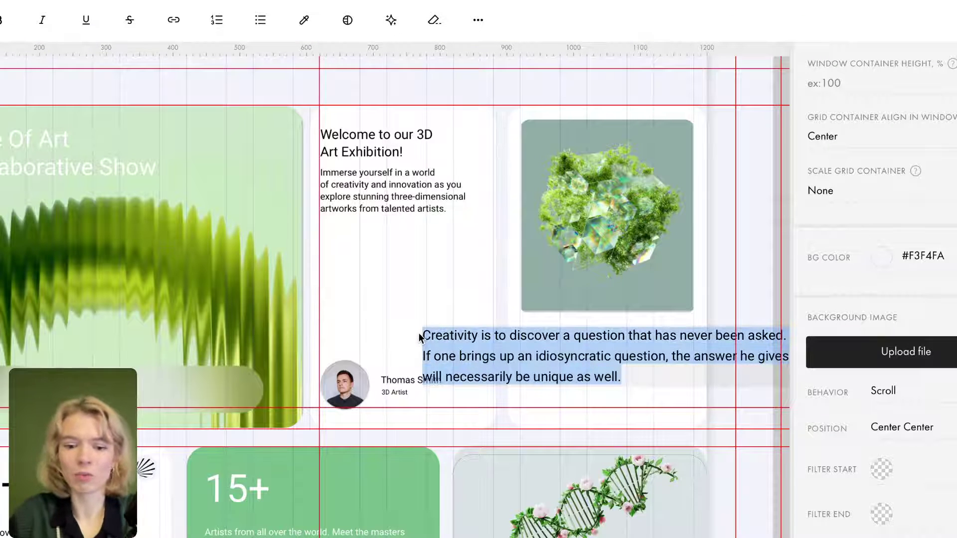
type("28")
left_click(574, 363)
Place the 28 text just below the ticket card's image, aligned to its left edge at X 919, Y 454.
left_click_drag(425, 338, 525, 333)
left_click(535, 336)
left_click(531, 337)
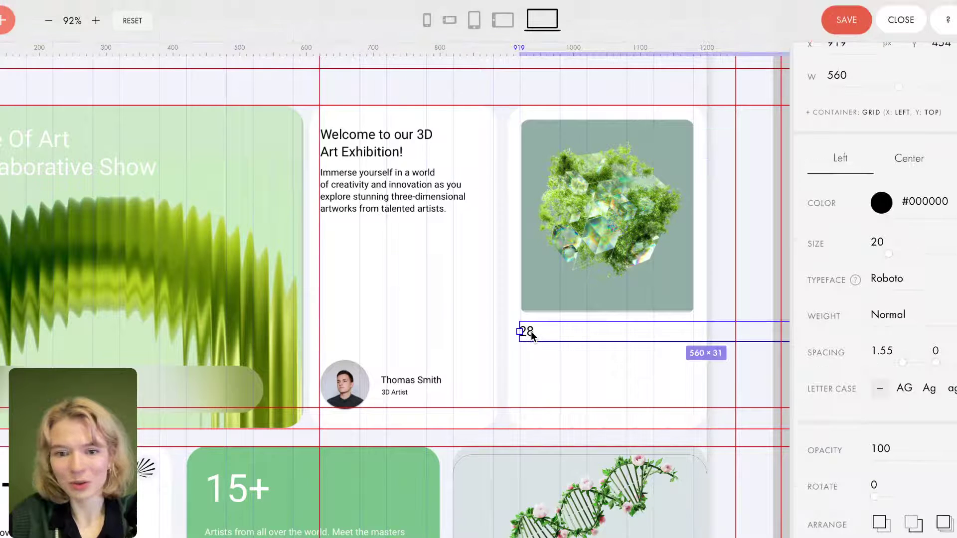
Duplicate the 28 text toward the ticket card's right side at X 1147, Y 453, and change the copy to "03".
left_click_drag(527, 333, 677, 326)
double_click(678, 329)
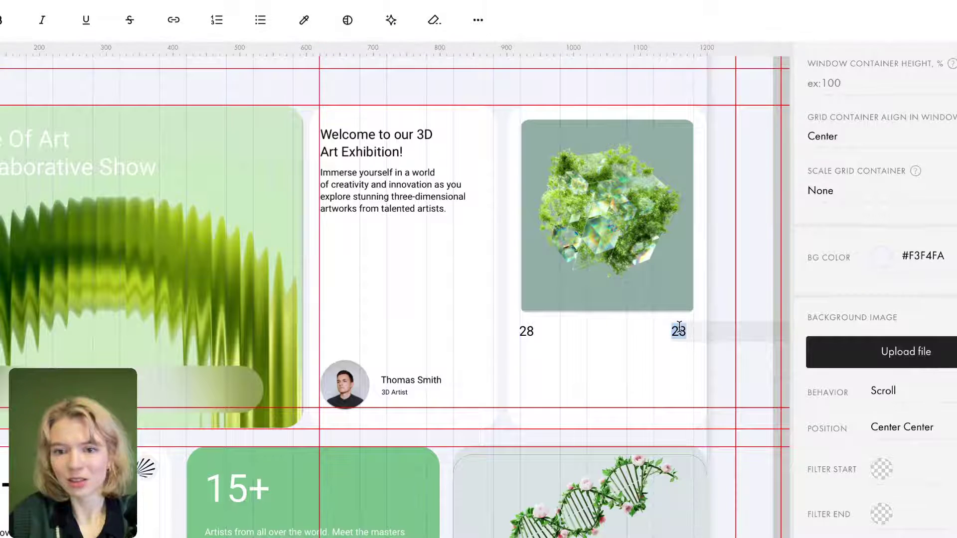
type("03")
left_click(626, 378)
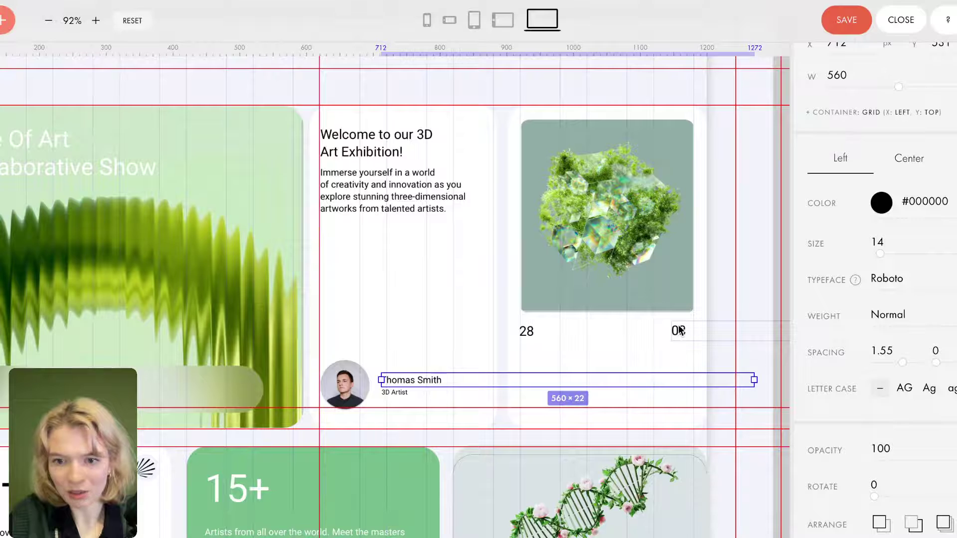
left_click(626, 351)
left_click(677, 330)
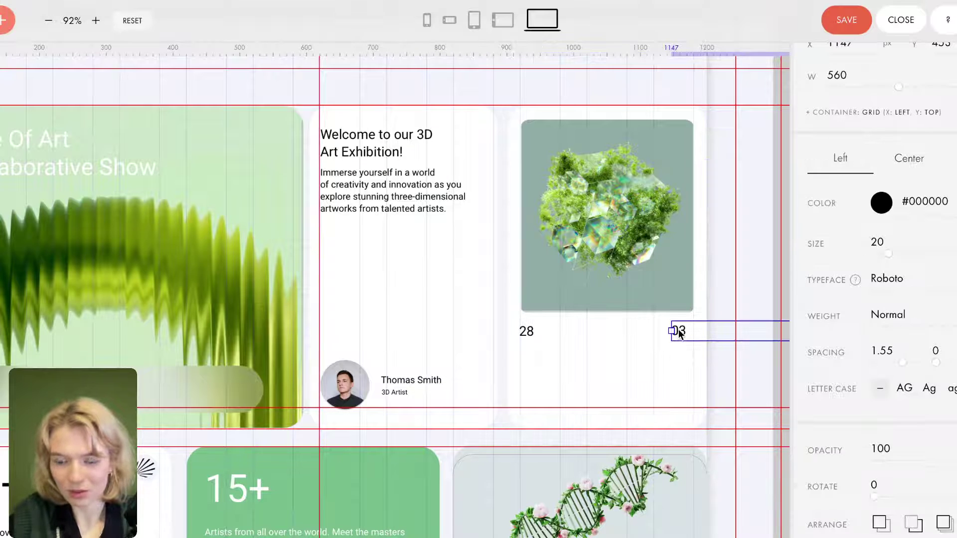
Add a horizontal guide at 477 and align the 03 text with the image's right edge at X 1158, Y 453.
left_click(613, 375)
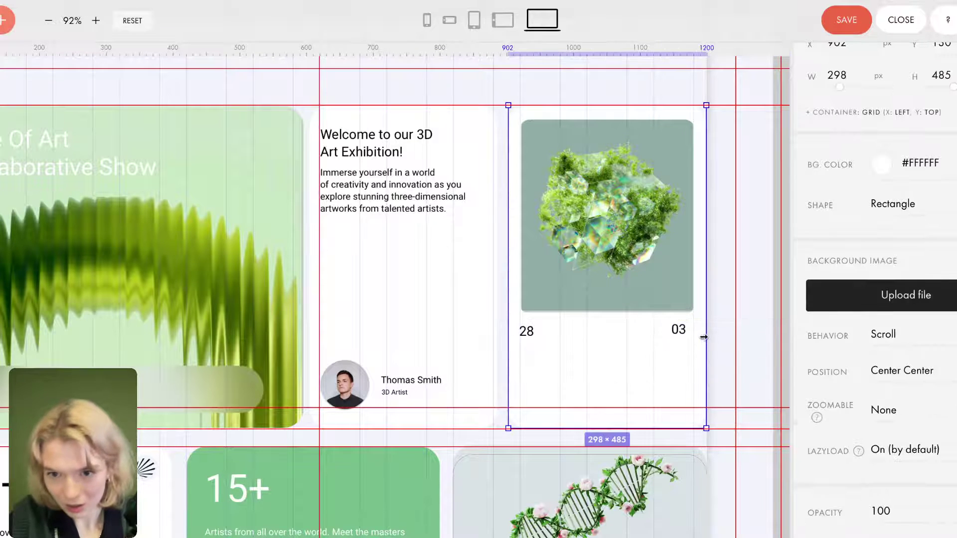
left_click_drag(681, 328, 682, 329)
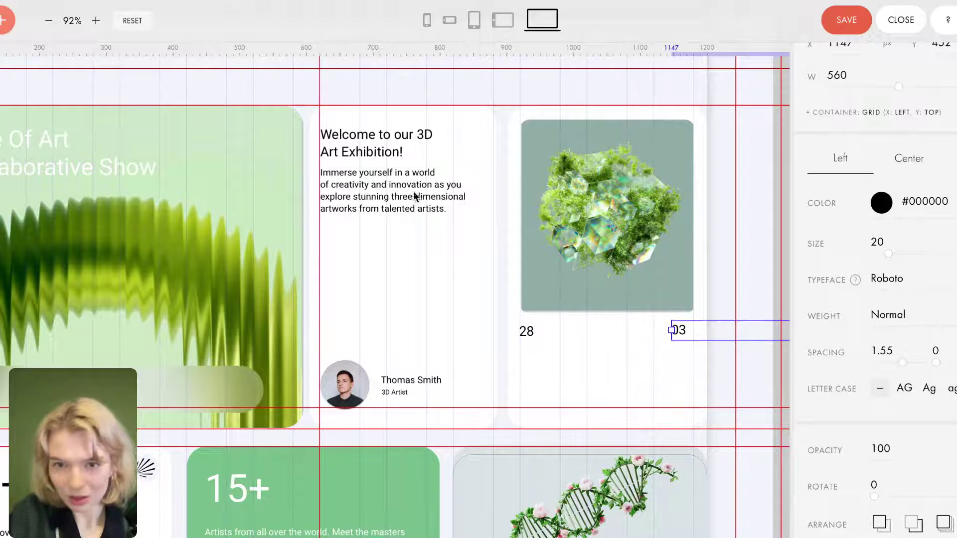
left_click_drag(558, 356, 557, 337)
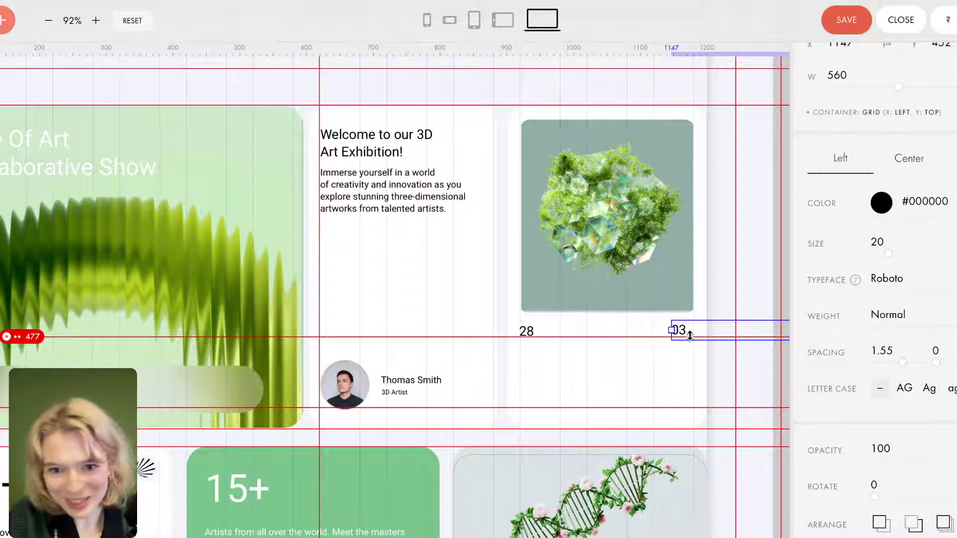
left_click_drag(681, 329, 690, 331)
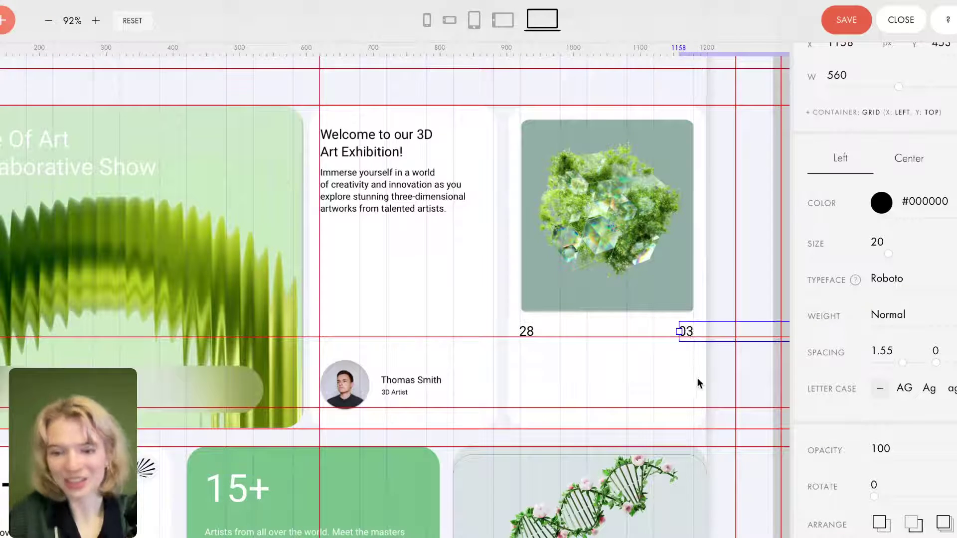
left_click(612, 343)
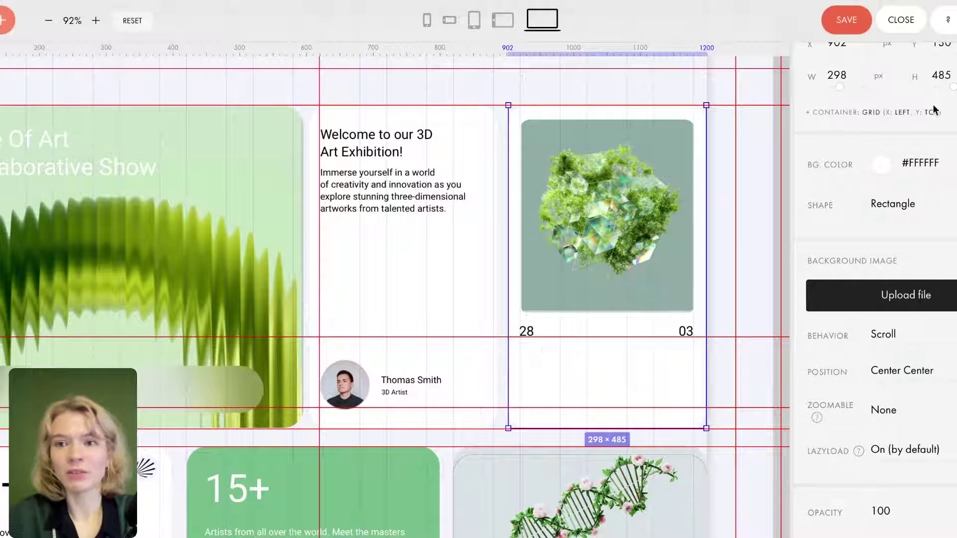
Save the block and add a vector element, placing it on the artist's white card at X 719.
left_click(847, 21)
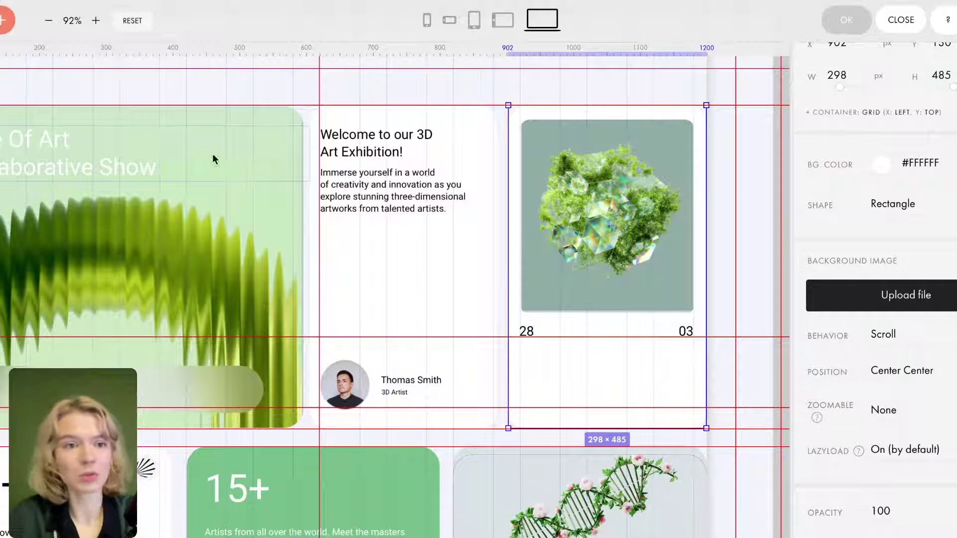
left_click(2, 23)
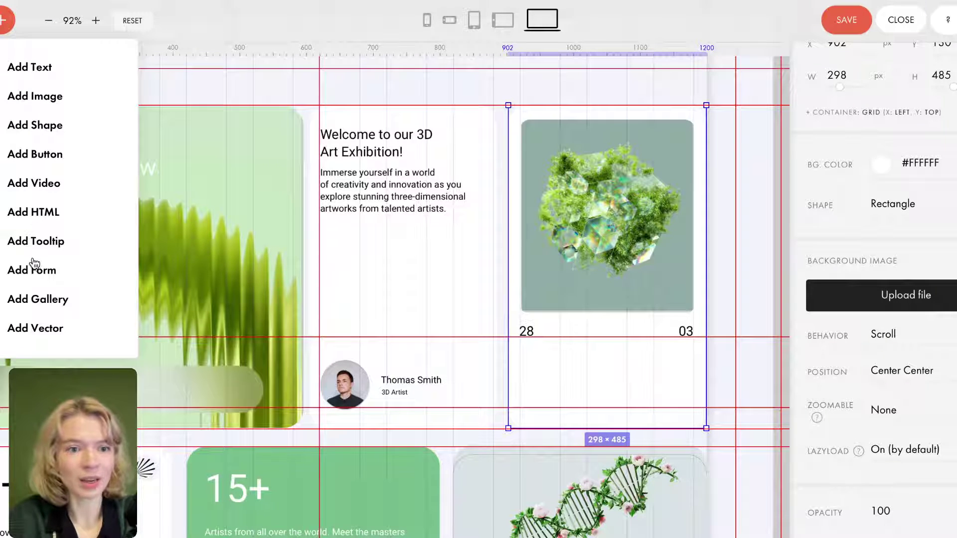
left_click(49, 331)
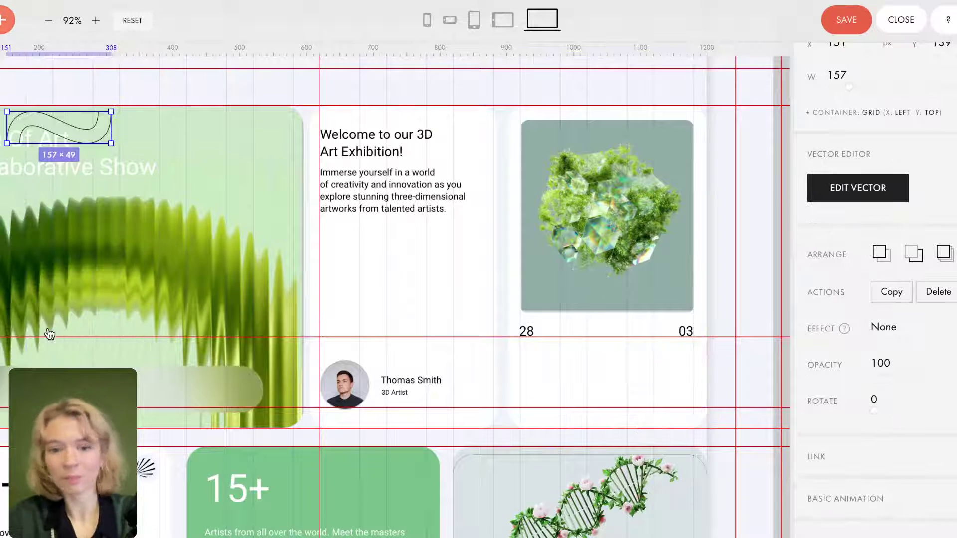
left_click_drag(92, 130, 481, 281)
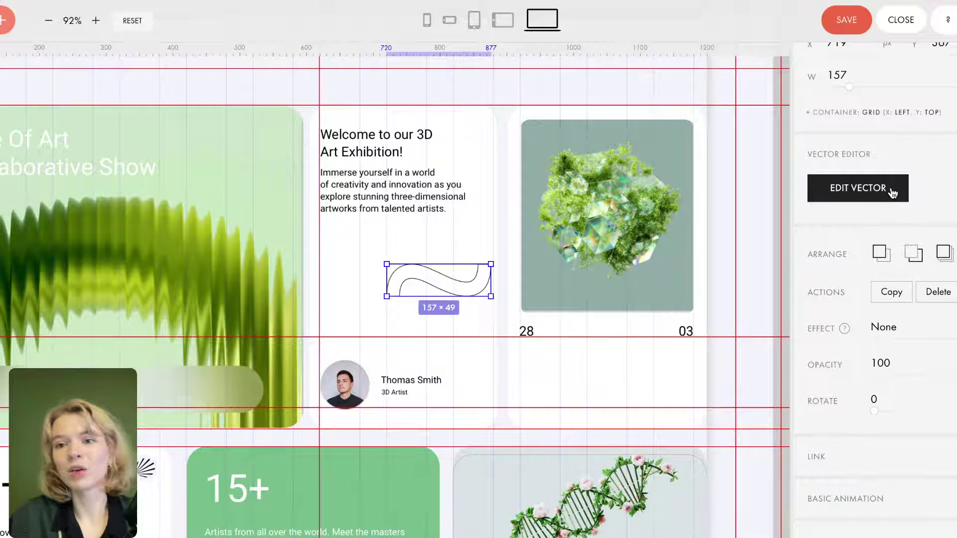
Open the new vector element for editing and delete its default wave shape.
left_click(867, 193)
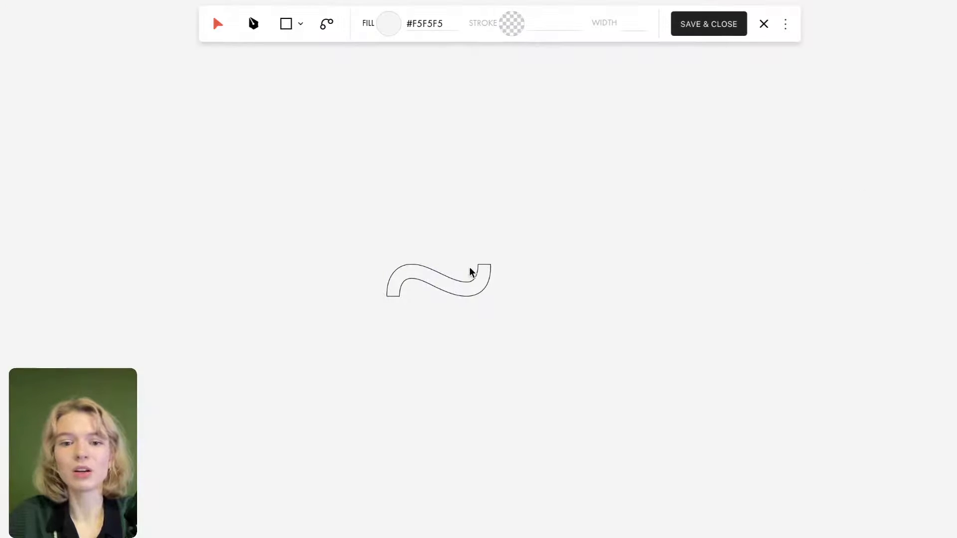
left_click(472, 287)
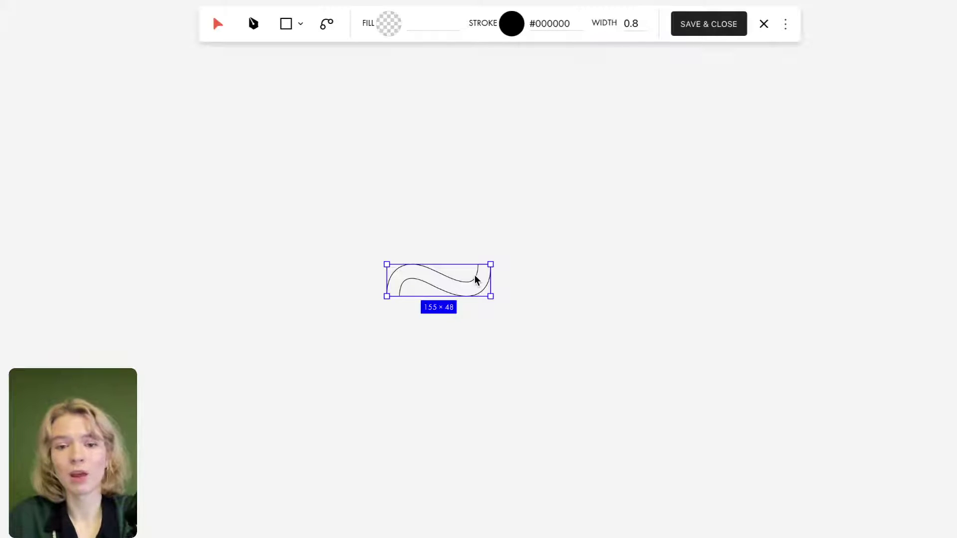
left_click(469, 279)
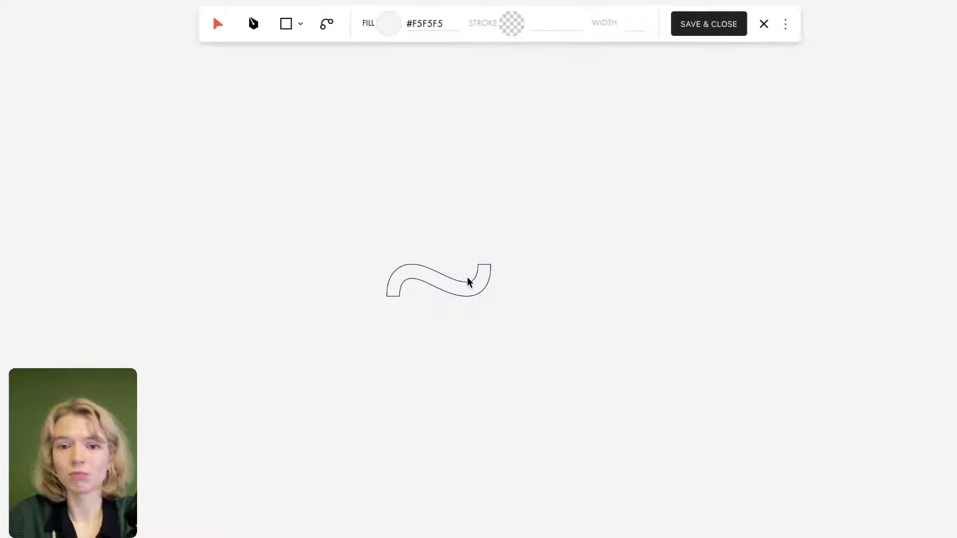
left_click(471, 287)
left_click(471, 289)
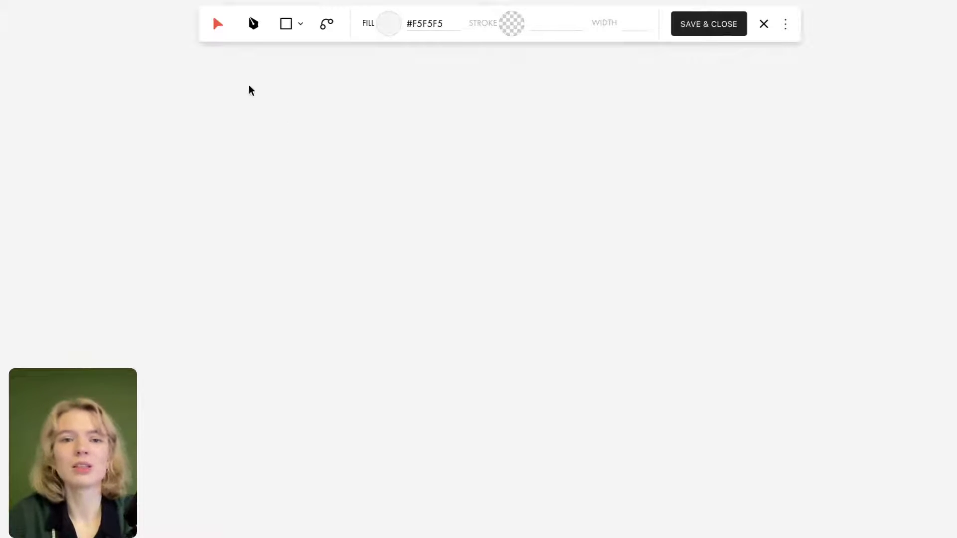
Draw a nearly horizontal straight line about 279 px long on the empty vector canvas.
left_click(298, 27)
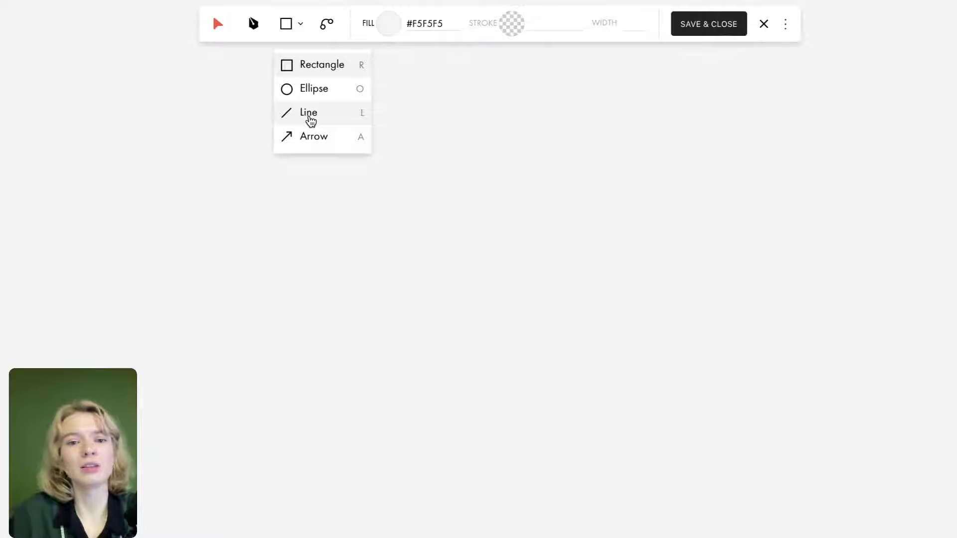
left_click(309, 115)
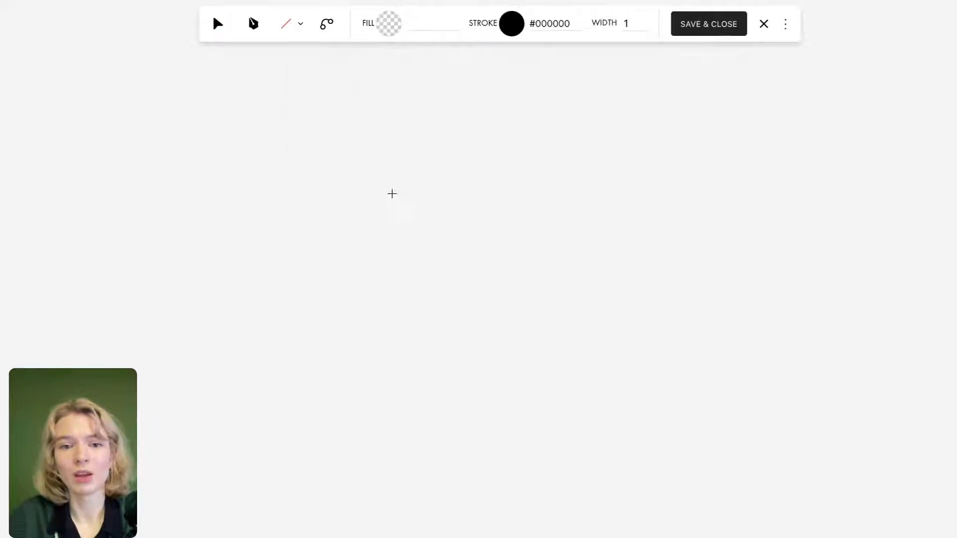
mouse_move(341, 201)
left_mouse_down()
mouse_move(705, 199)
mouse_move(517, 197)
mouse_move(524, 198)
left_mouse_up()
scroll(490, 196, "up", 3)
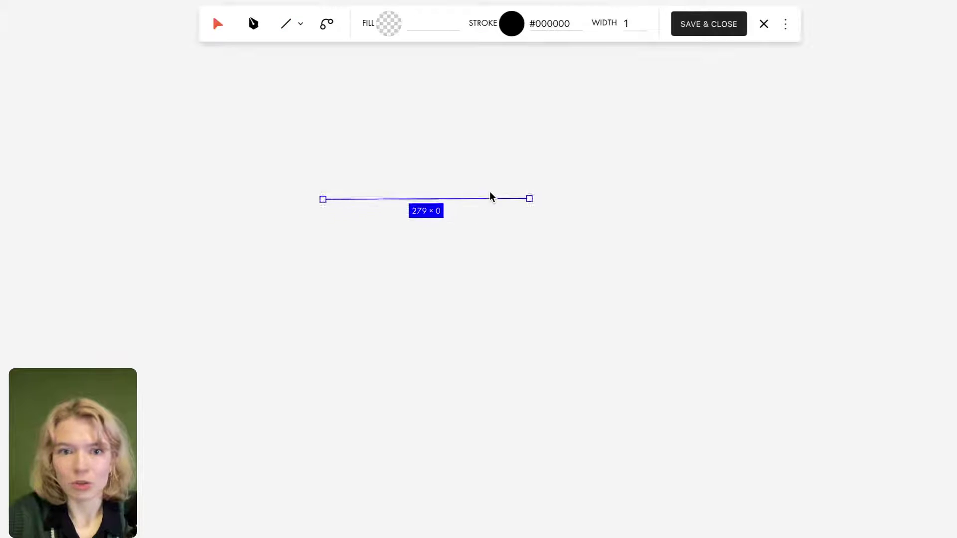
scroll(459, 234, "up", 3)
left_click(458, 235)
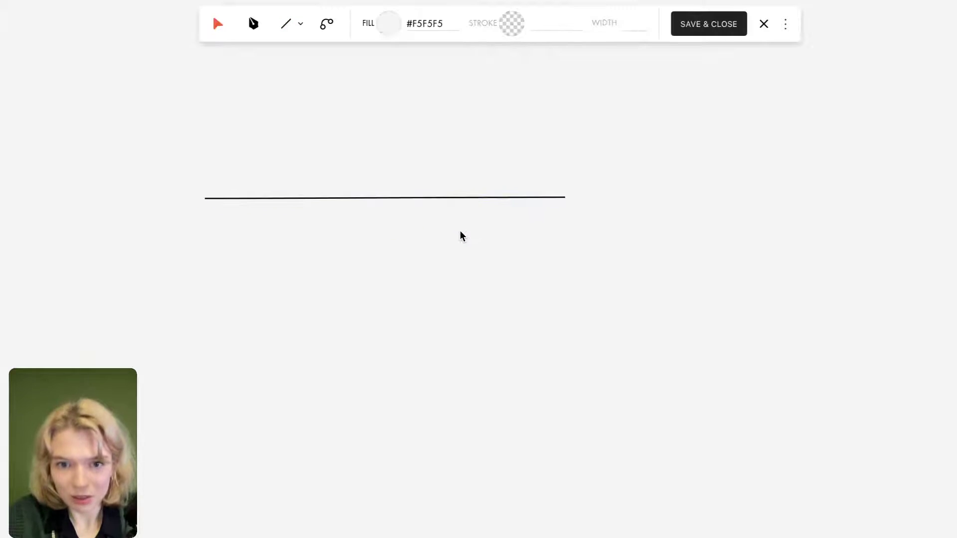
Set the line's fill to #000000 and its stroke width to 3.
left_click(508, 198)
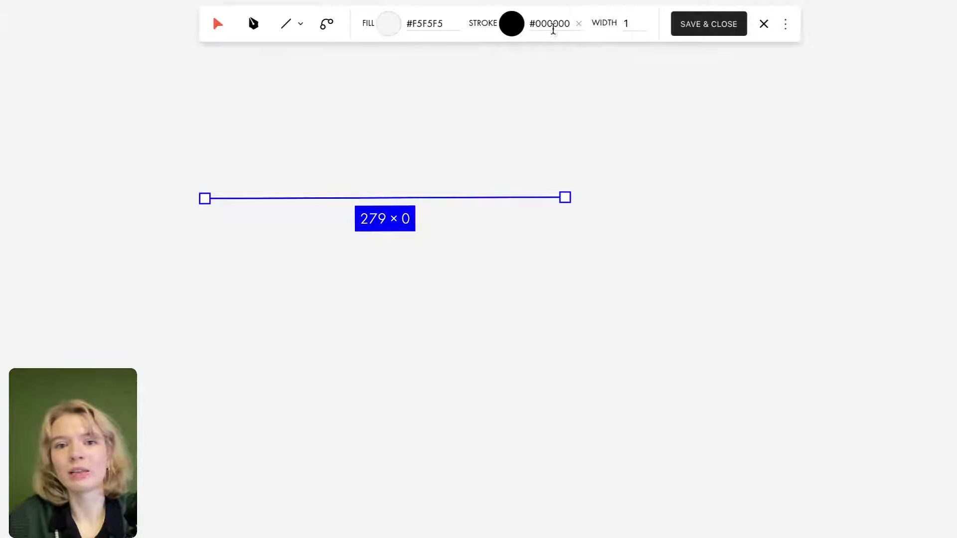
left_click(391, 29)
left_click(422, 299)
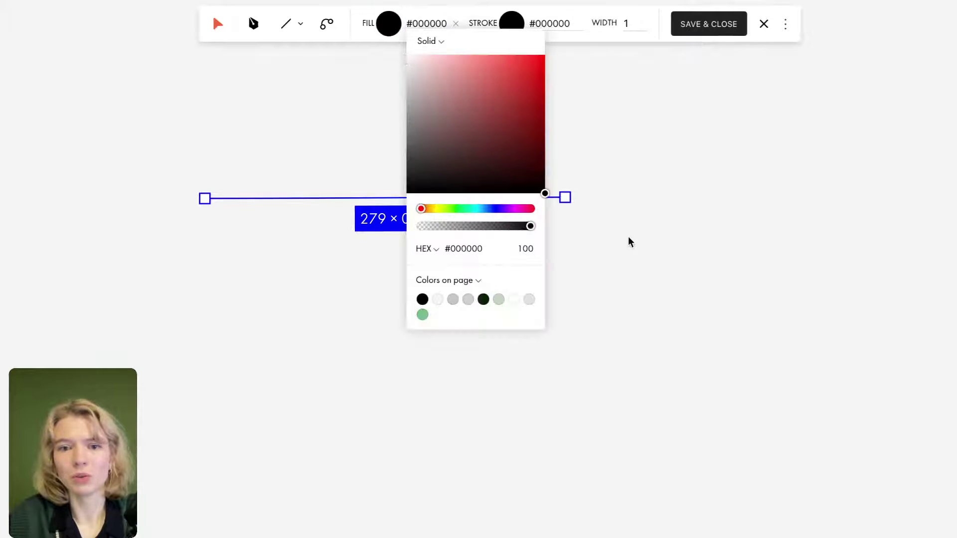
left_click(649, 253)
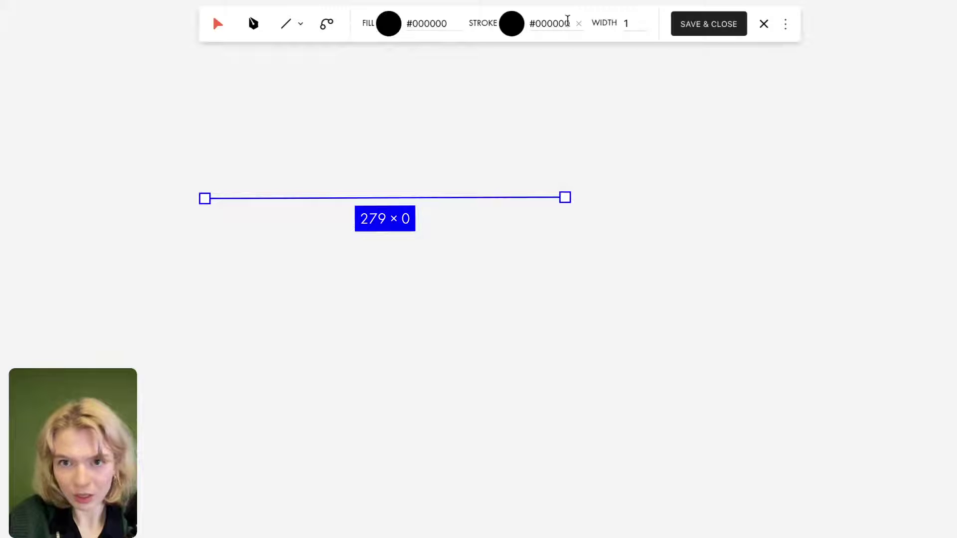
double_click(629, 26)
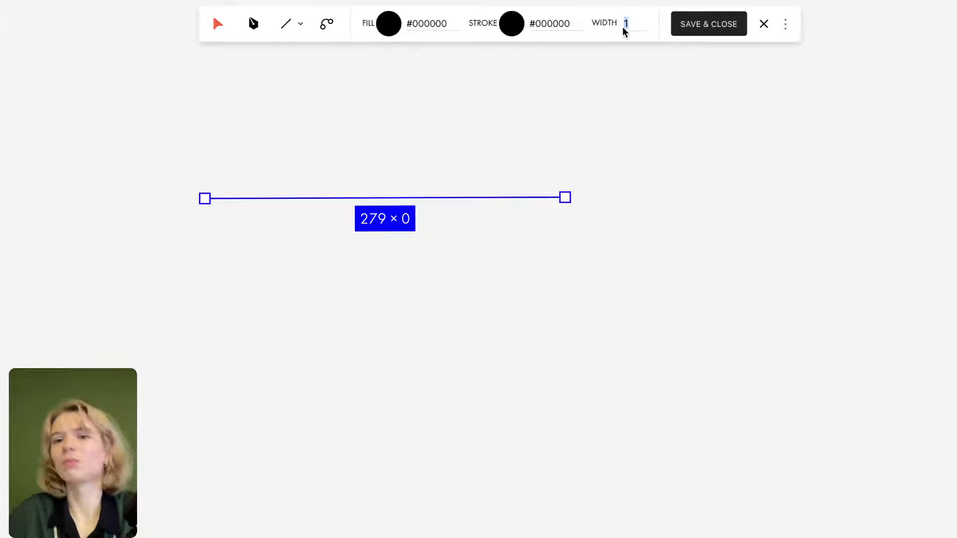
type("3")
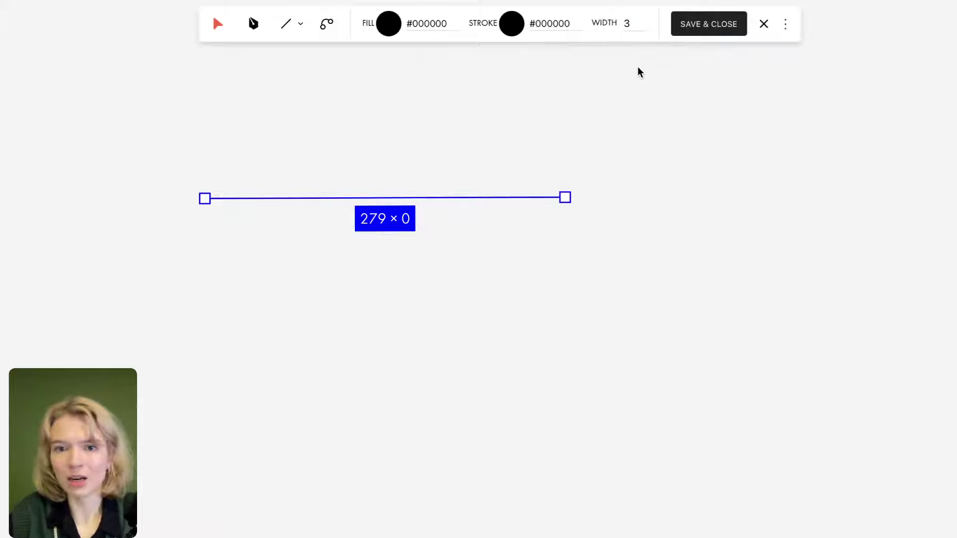
left_click(615, 132)
Change the line's stroke color to dark gray #595959.
left_click(538, 198)
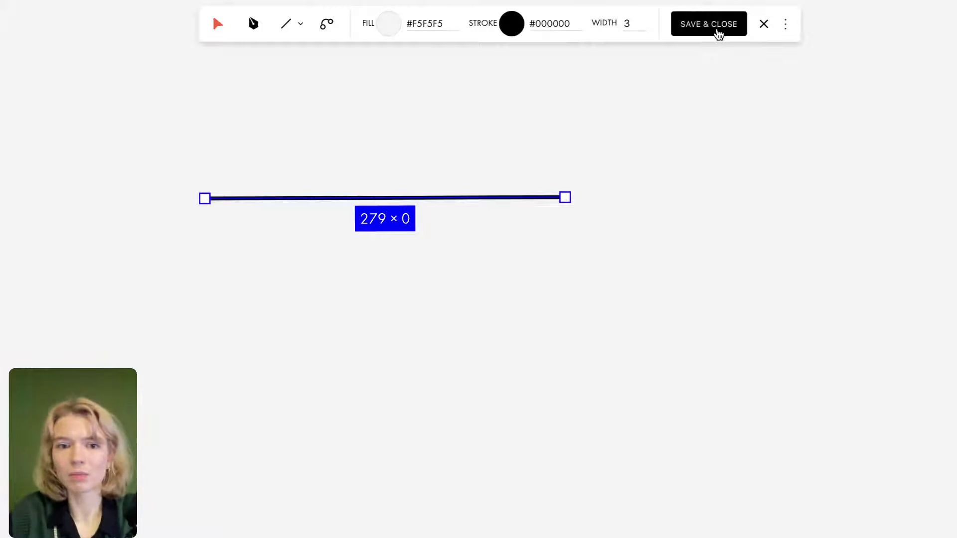
left_click(513, 29)
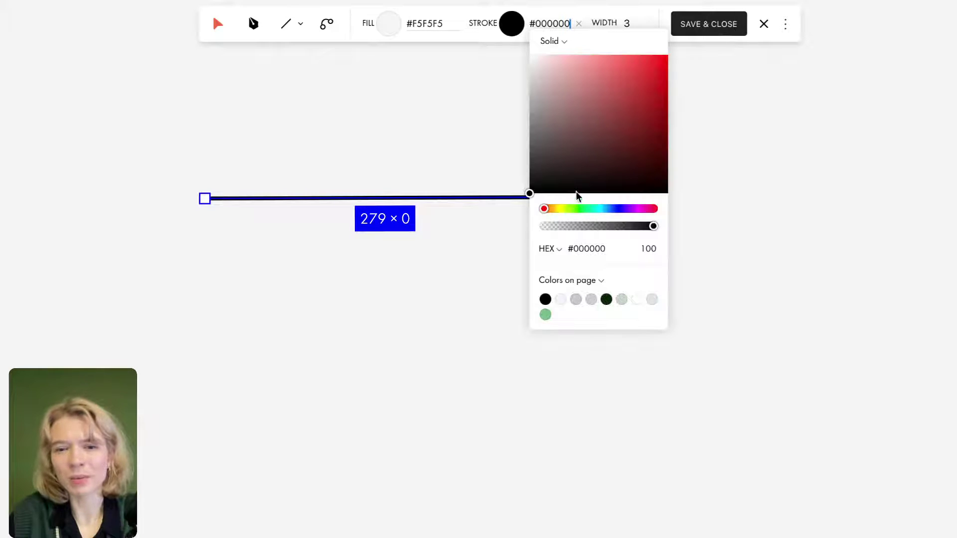
left_click(556, 163)
left_click_drag(556, 163, 496, 150)
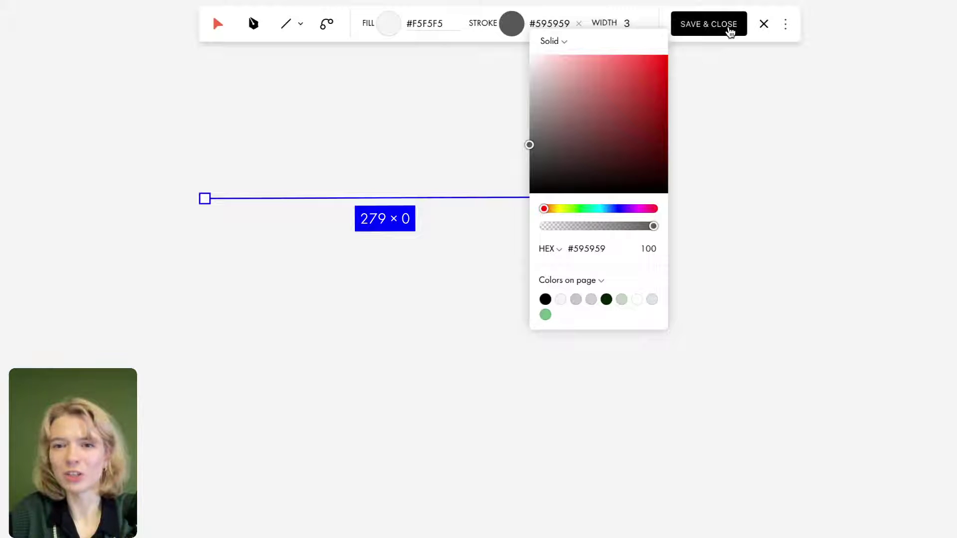
Save the vector and move the line onto the guide just below the ticket card's 28 text, at about X 795.
left_click(728, 30)
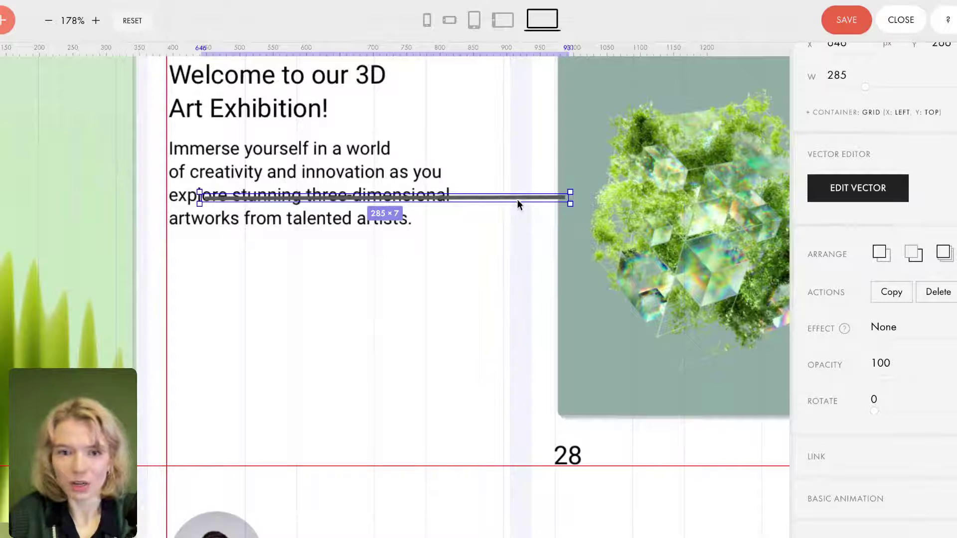
left_click_drag(539, 202, 727, 467)
scroll(728, 467, "right", 5)
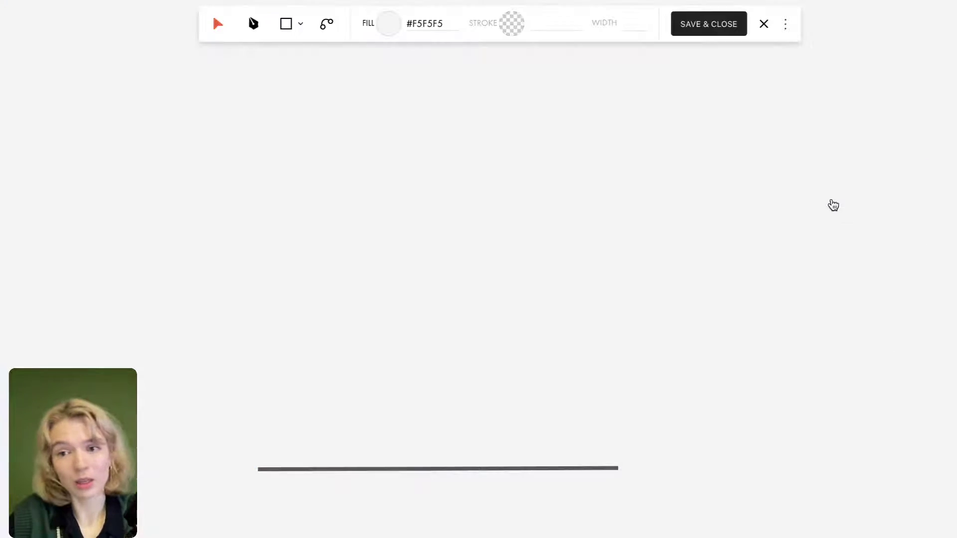
Reopen the line's vector, set its stroke width to 2 and stroke color to #878787, and save it.
left_click(831, 204)
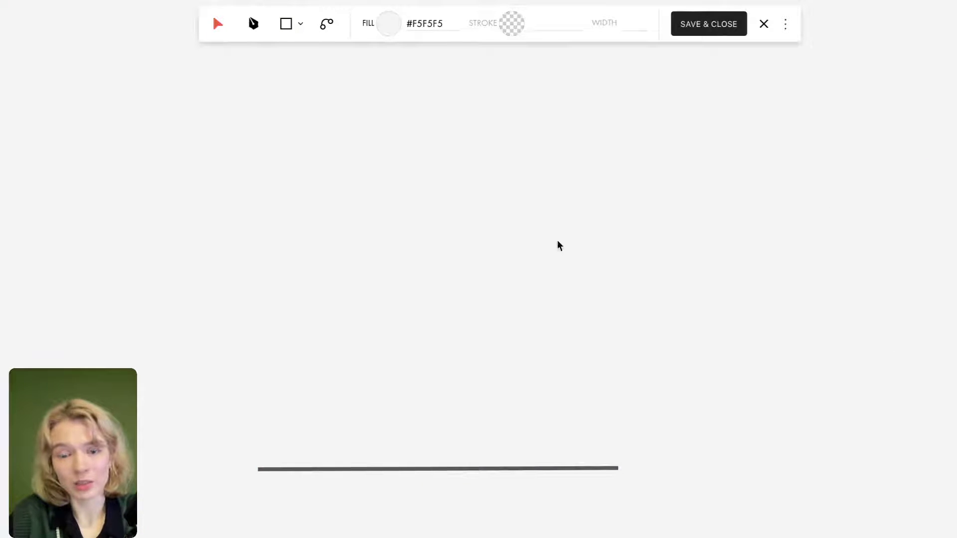
left_click(455, 470)
left_click_drag(632, 29, 625, 27)
type("2")
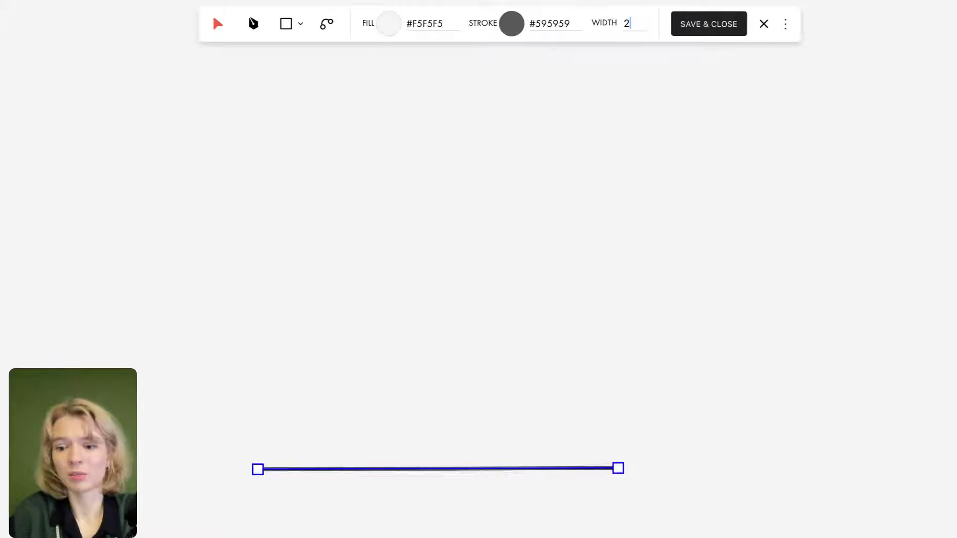
key("Return")
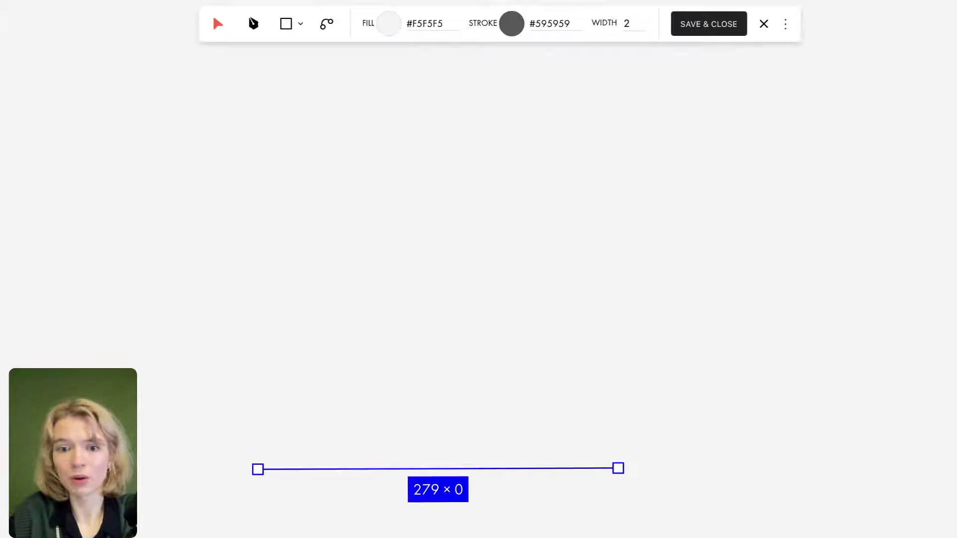
left_click(512, 34)
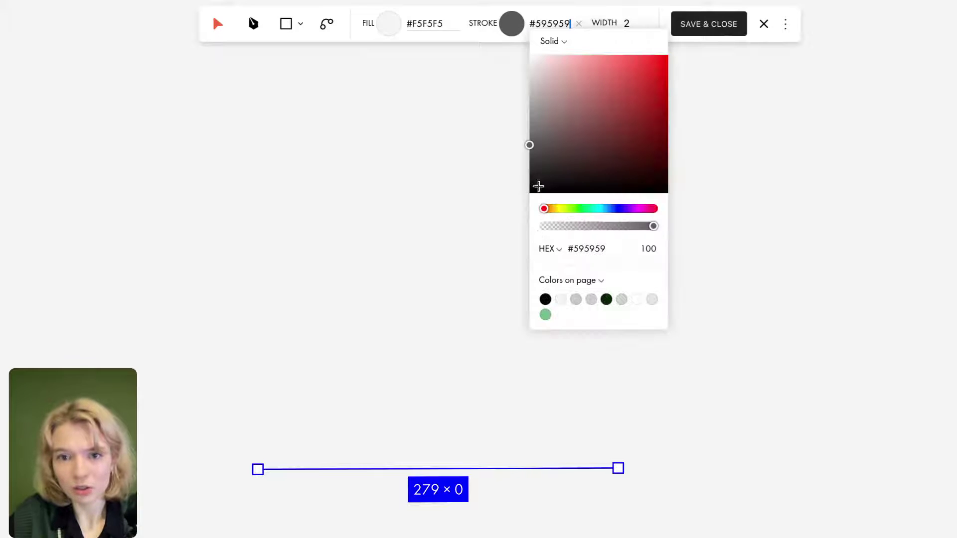
left_click(529, 120)
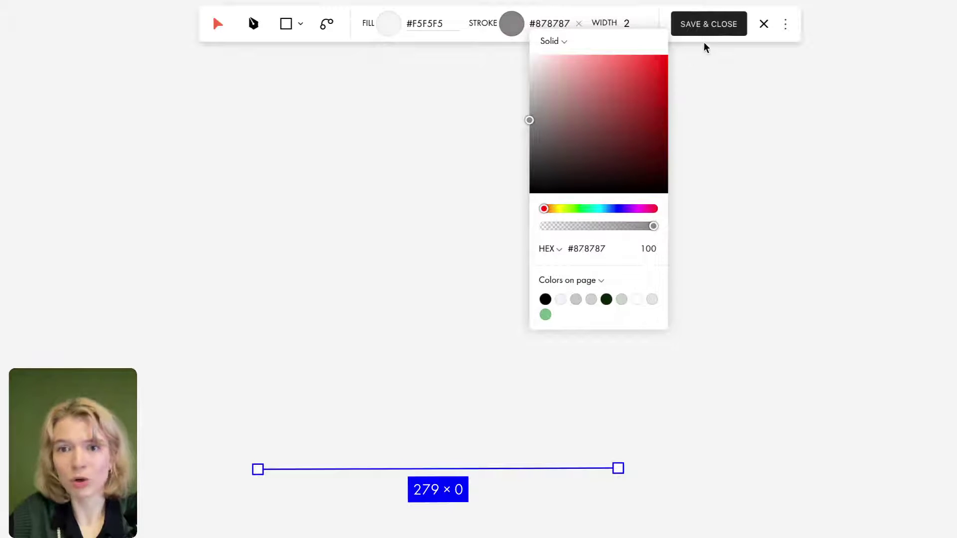
left_click(709, 24)
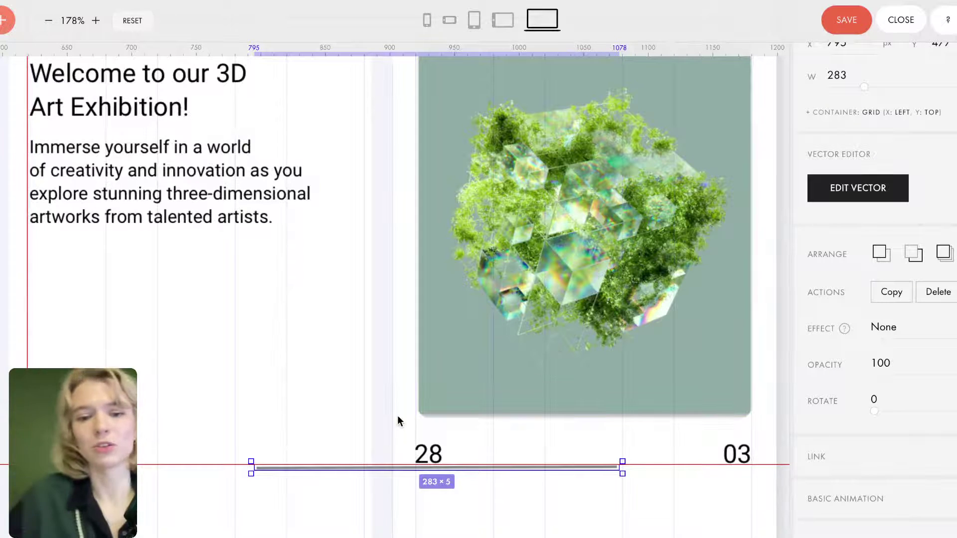
Reopen the line's vector and darken its stroke color to #1B1B1B.
scroll(384, 440, "down", 3)
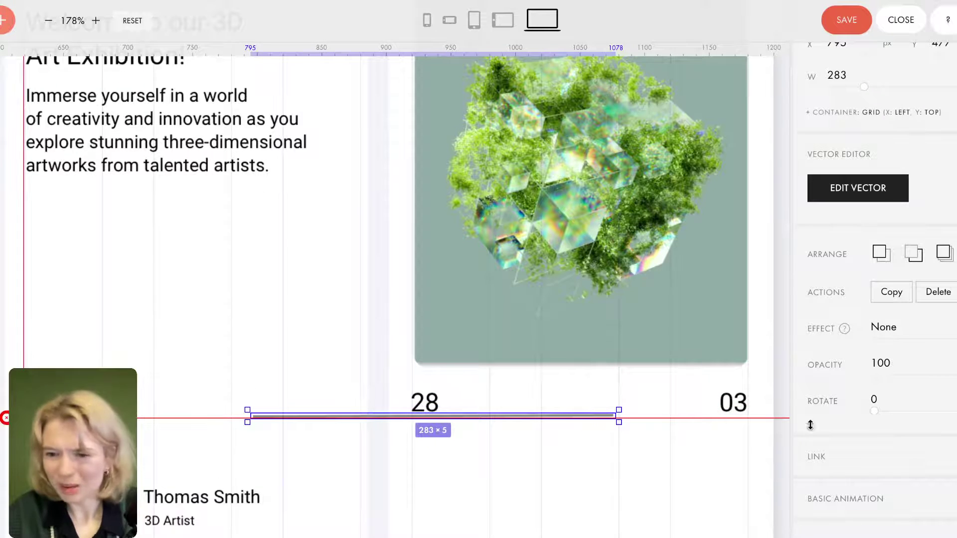
left_click(875, 197)
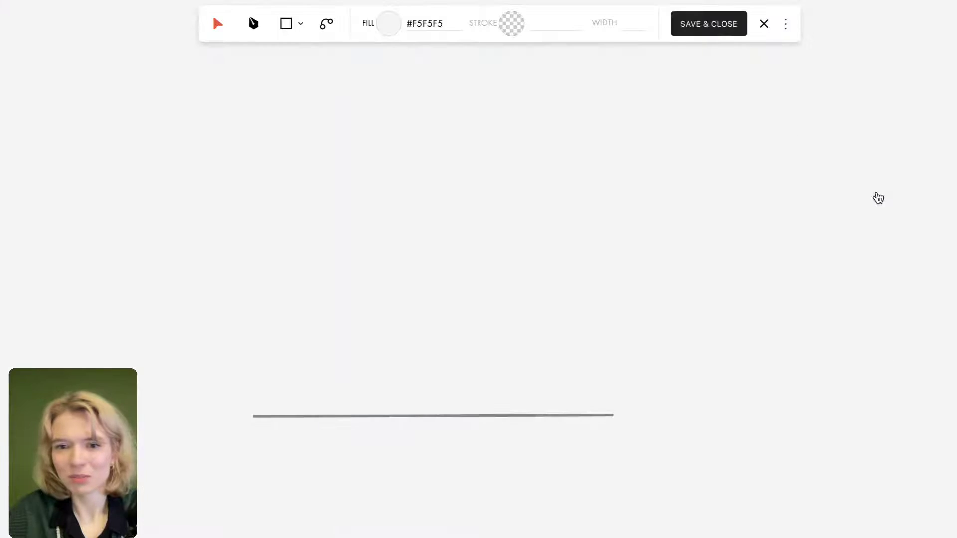
left_click(419, 415)
left_click(513, 28)
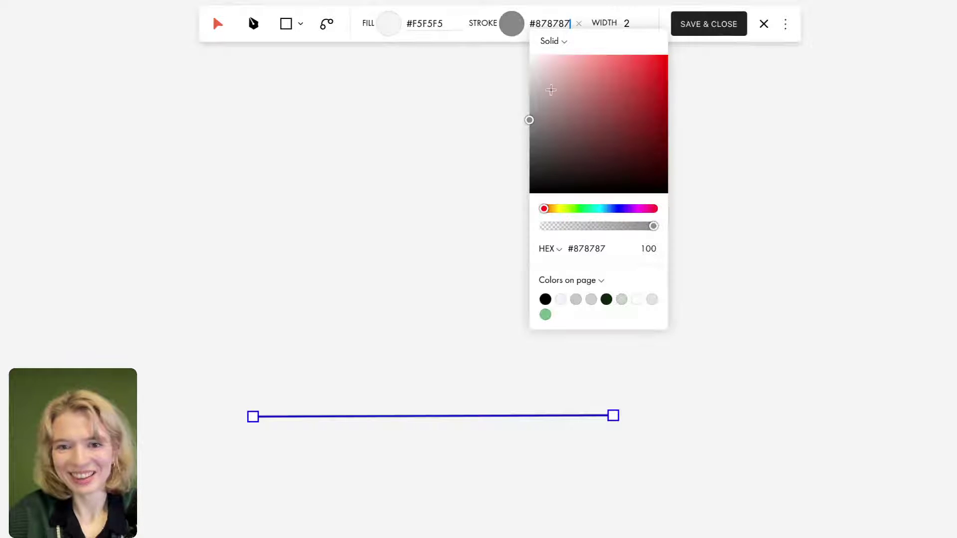
left_click_drag(537, 154, 489, 178)
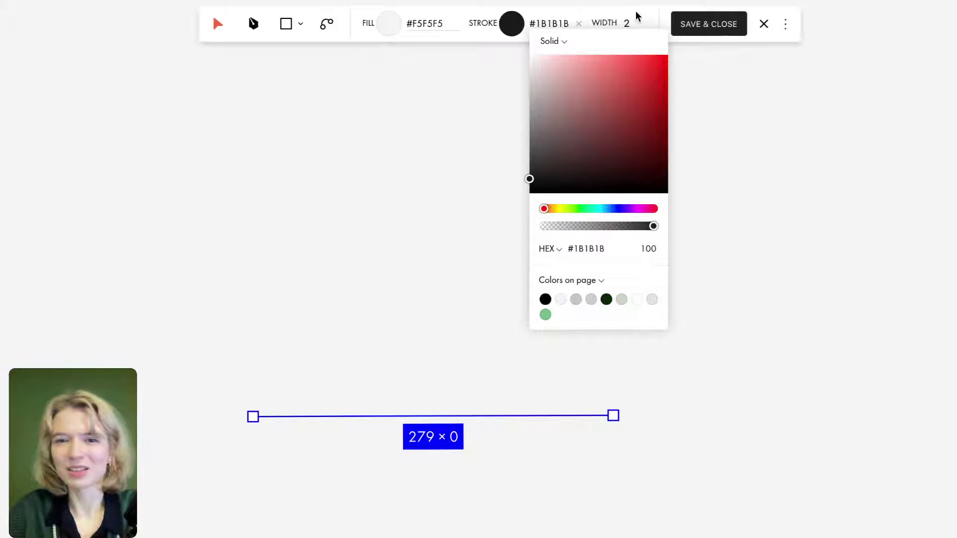
Set the line's stroke width to 1 and save the vector.
left_click(631, 23)
key("BackSpace")
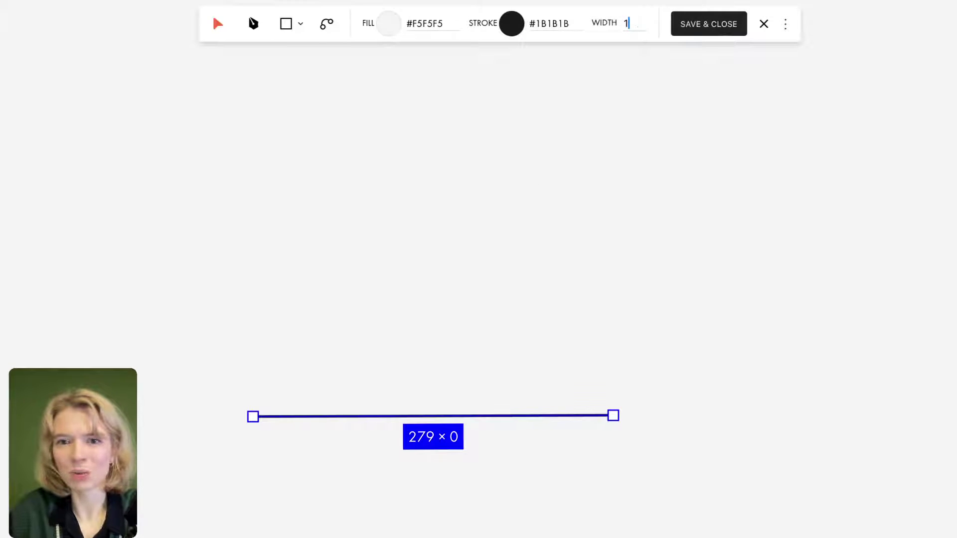
type("3")
left_click(731, 26)
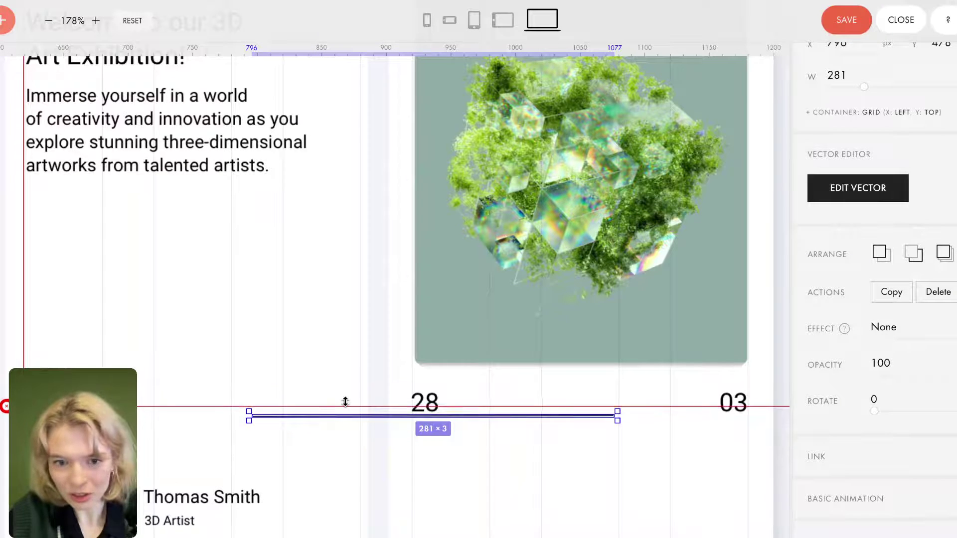
Shorten the black line to a width of 210 and place it between the 28 and 03 date numbers at X 942.
left_click_drag(341, 418, 534, 402)
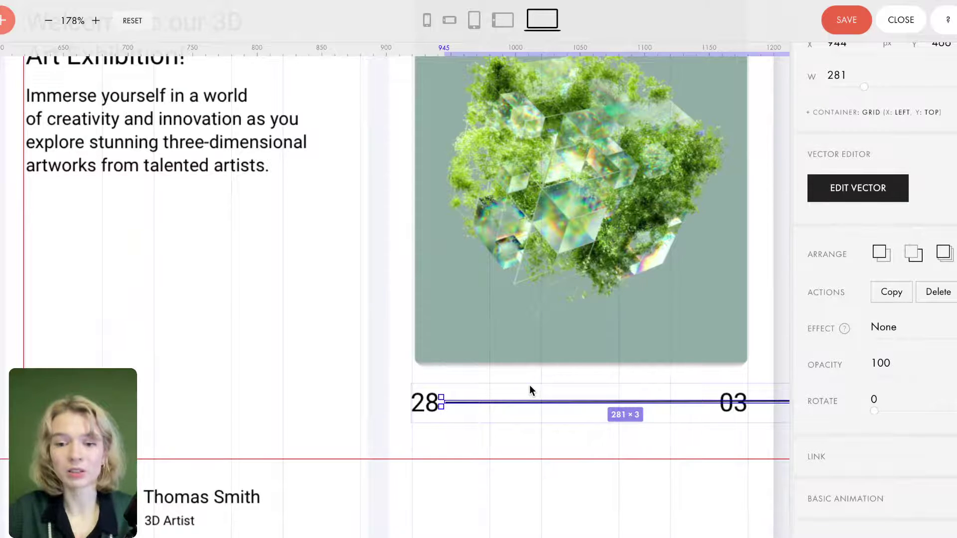
scroll(529, 386, "right", 2)
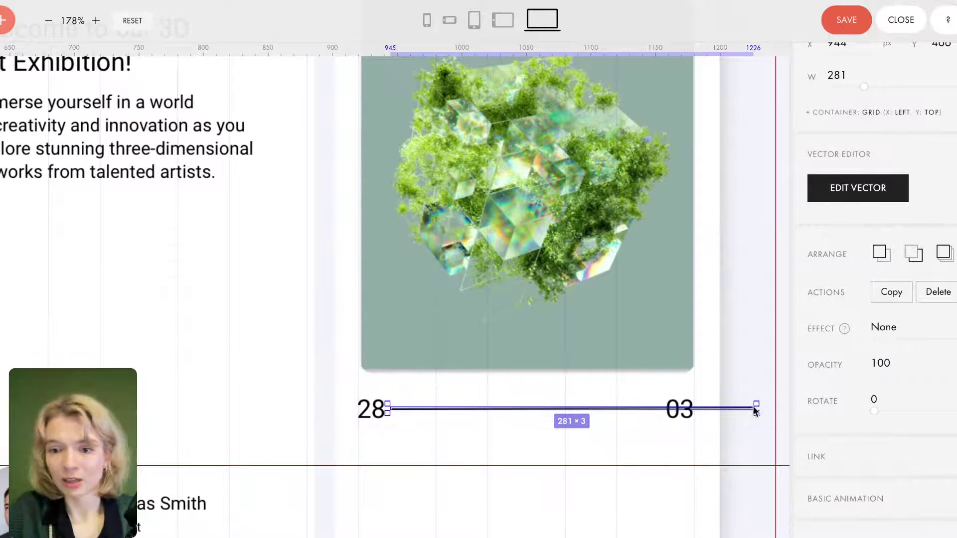
left_click_drag(756, 409, 656, 408)
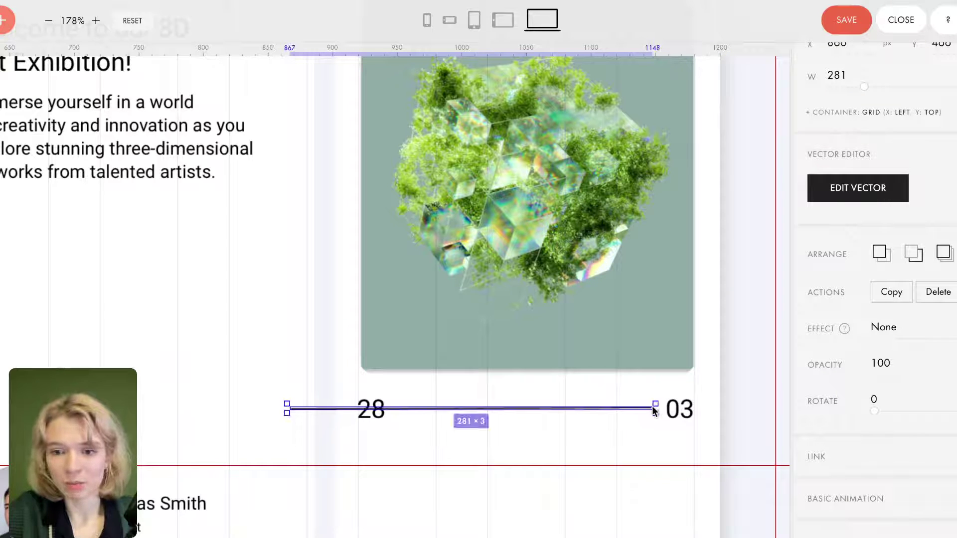
scroll(867, 309, "up", 3)
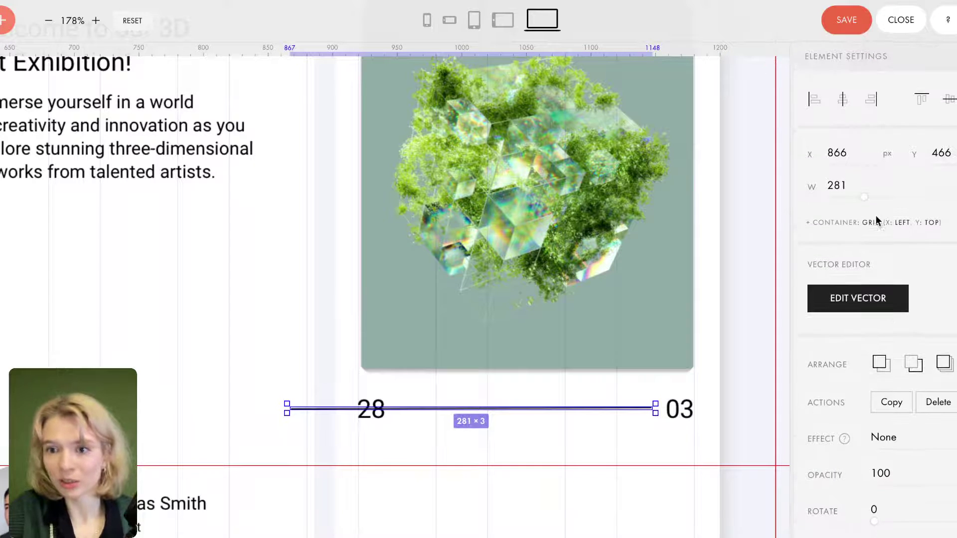
left_click_drag(865, 197, 859, 196)
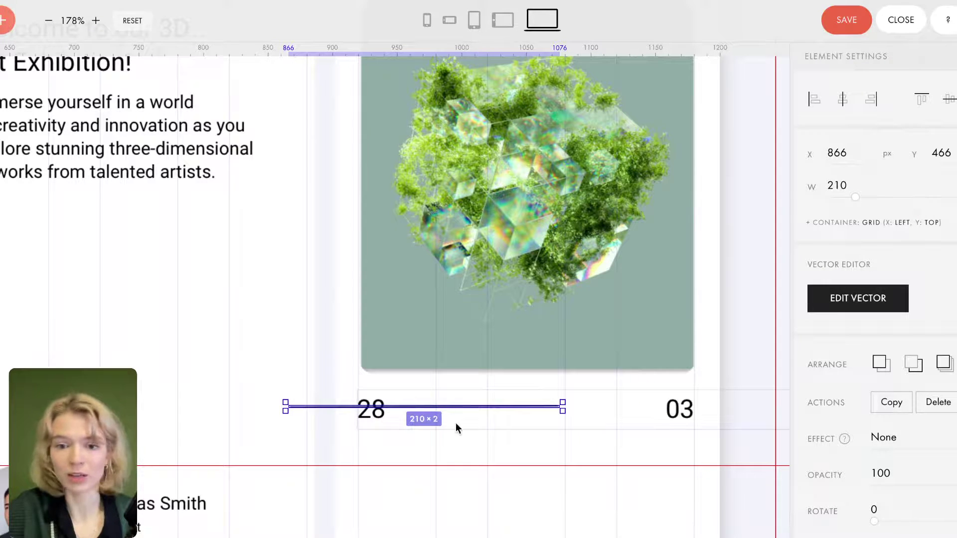
left_click_drag(452, 408, 551, 407)
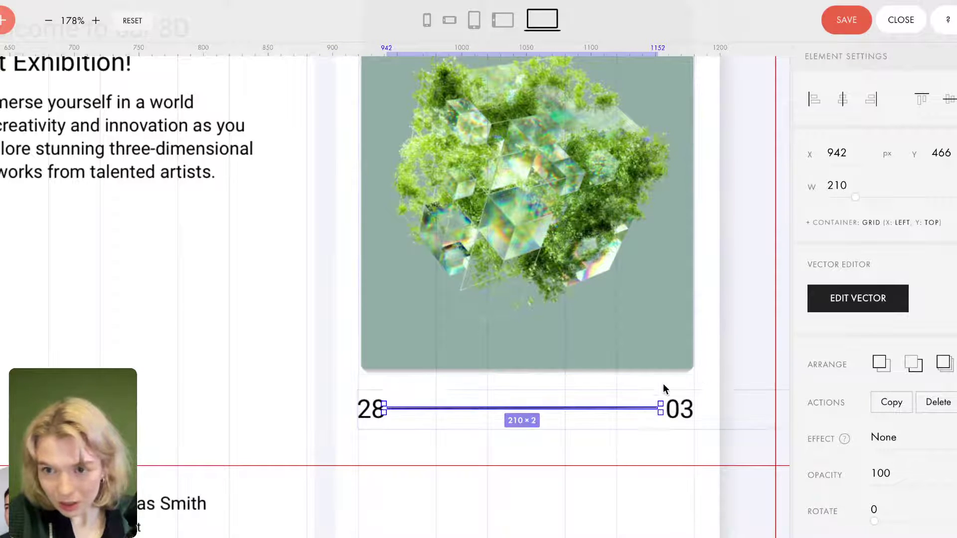
left_click(710, 386)
left_click(566, 408)
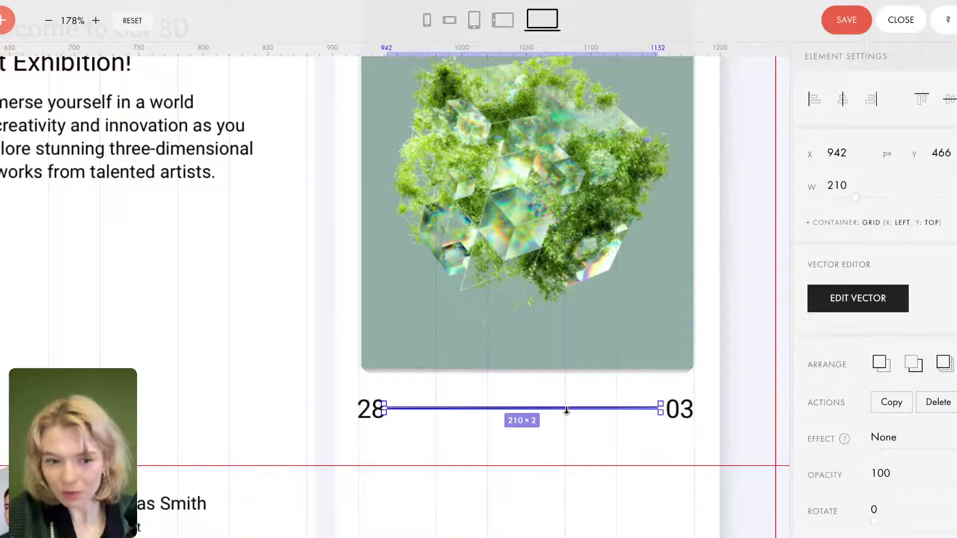
left_click_drag(566, 408, 570, 412)
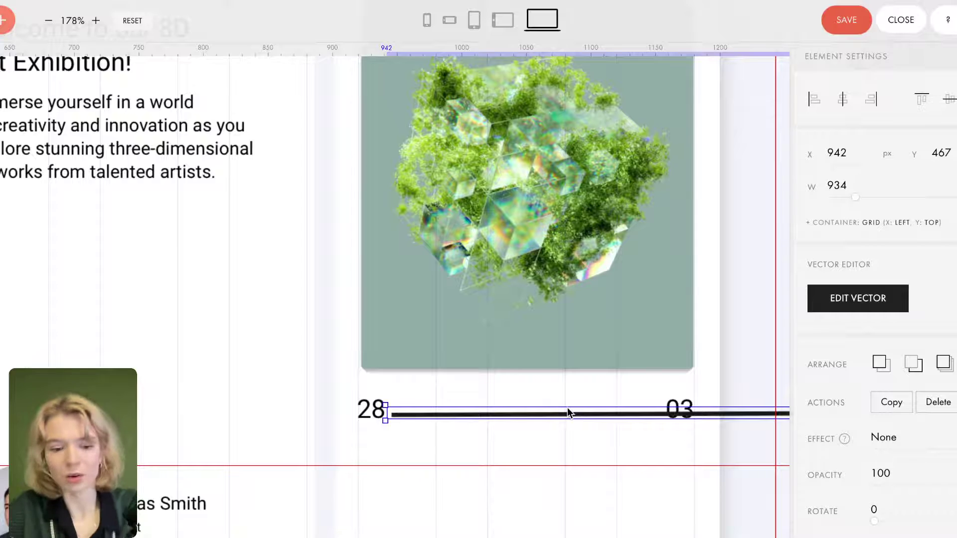
key("ctrl+z")
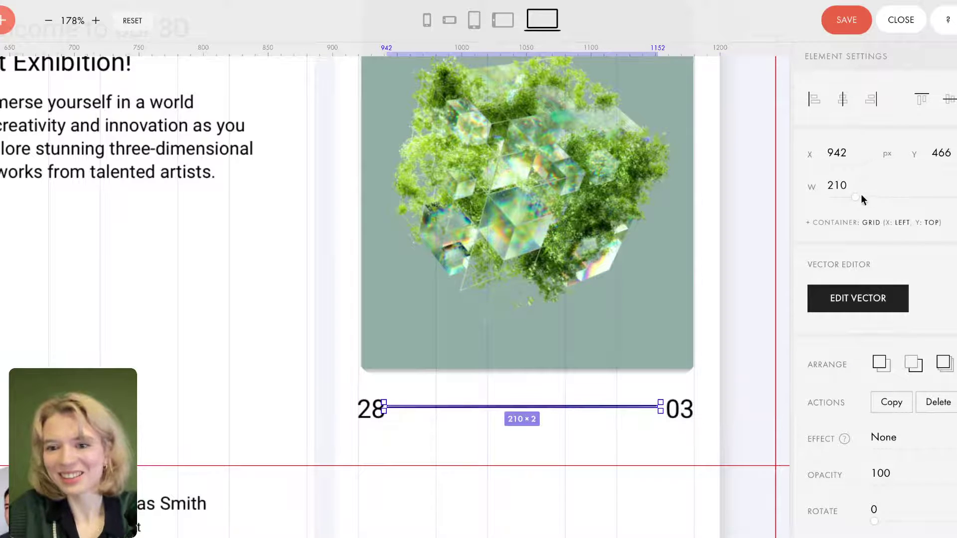
Set the black line's width to 190 and center it between the 28 and 03 at X 955, Y 467.
left_click_drag(857, 196, 853, 198)
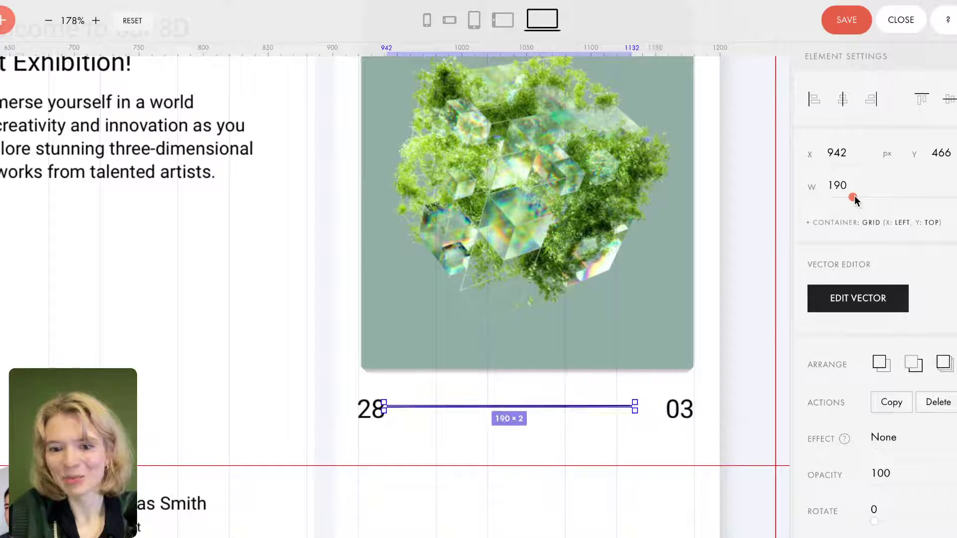
left_click(474, 418)
left_click_drag(474, 407, 491, 408)
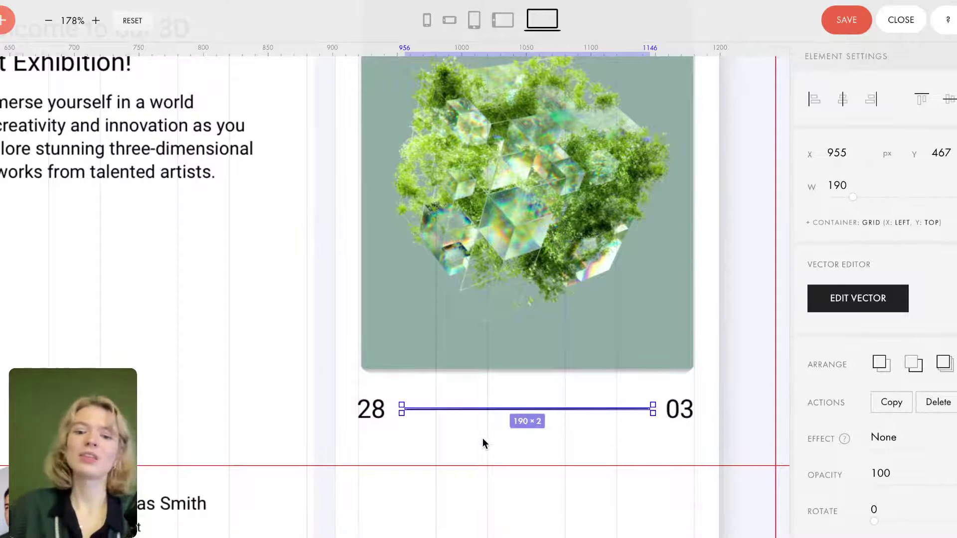
Raise the horizontal guide below the date row slightly, closer to the date numbers.
left_click(572, 444)
scroll(565, 450, "down", 1)
scroll(565, 451, "down", 3)
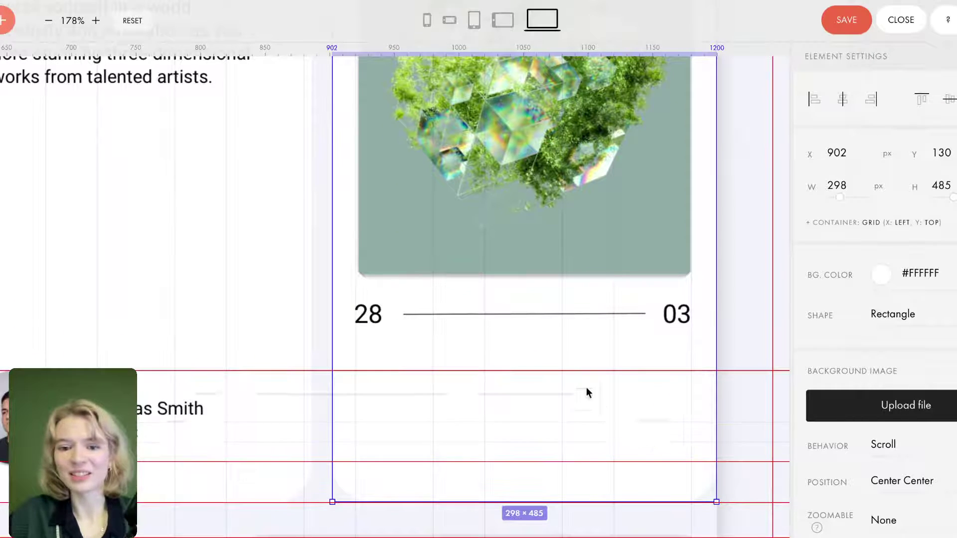
mouse_move(557, 371)
left_mouse_down()
mouse_move(557, 336)
mouse_move(557, 353)
left_mouse_up()
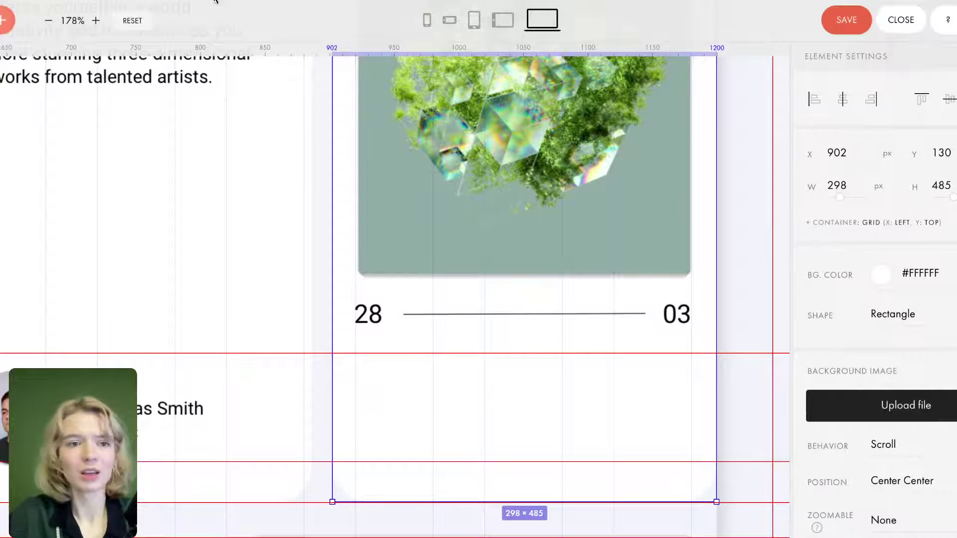
Add a new vector element to the ticket card, open it for editing and delete its default shape.
left_click(4, 25)
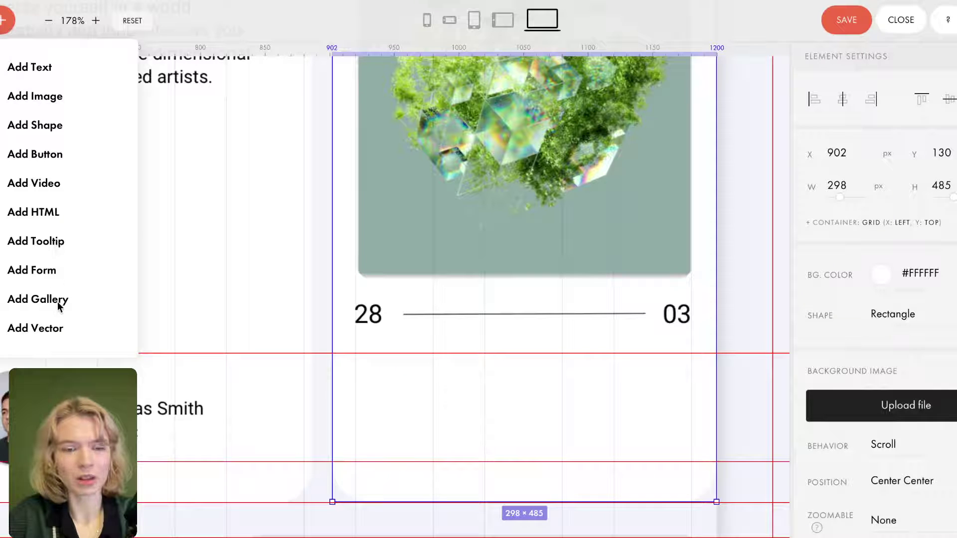
left_click(49, 329)
left_click_drag(171, 121, 533, 419)
left_click(887, 303)
left_click(466, 390)
key("Delete")
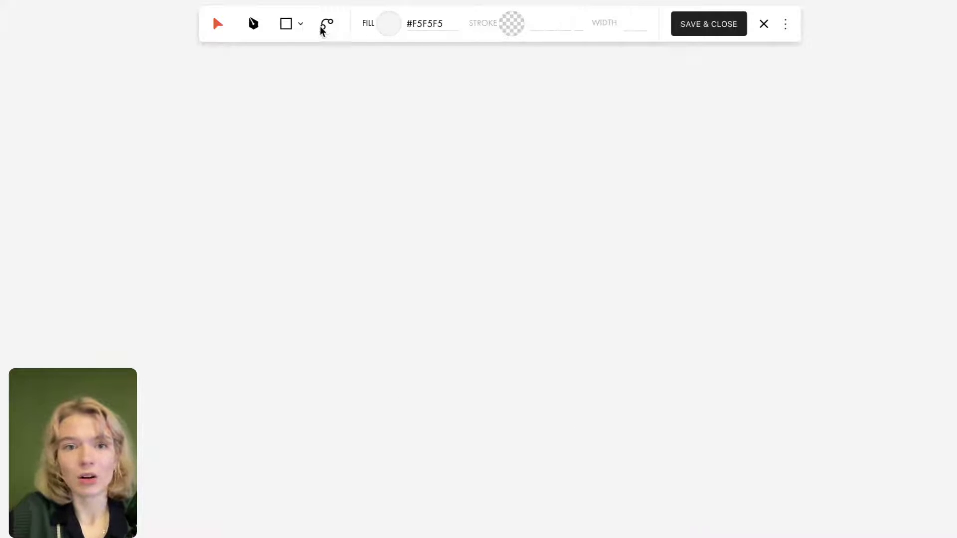
Draw a horizontal line about 188 px long with a stroke width of 2.
left_click(302, 25)
left_click(312, 118)
mouse_move(335, 154)
left_mouse_down()
mouse_move(620, 159)
mouse_move(577, 153)
left_mouse_up()
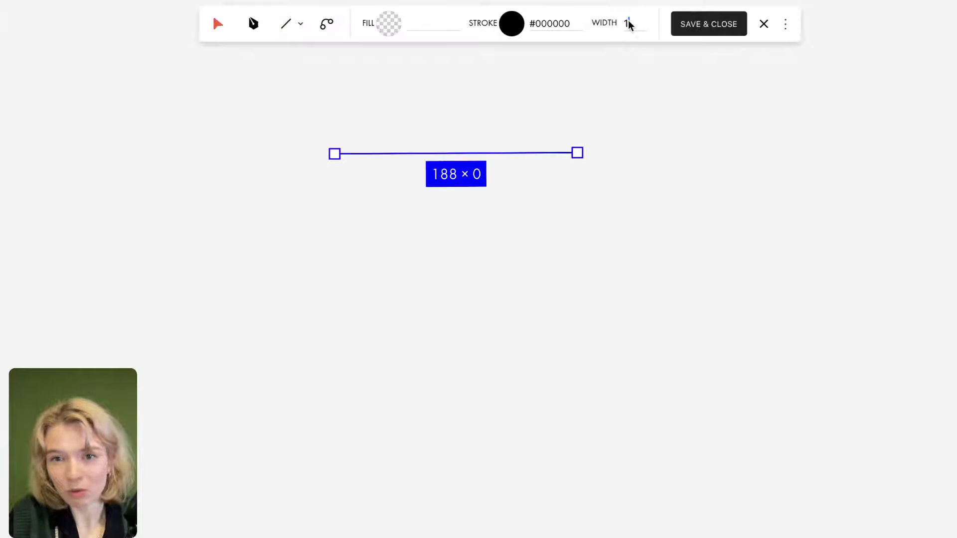
type("2")
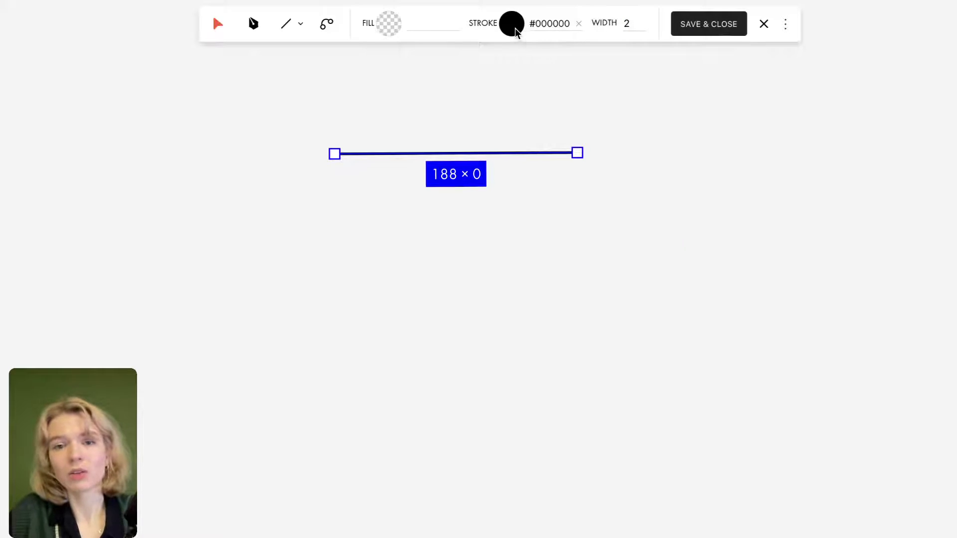
Set the new line's stroke color to #ACACAC, save the vector and move the line below the date row.
left_click(532, 24)
mouse_move(540, 130)
left_mouse_down()
mouse_move(519, 106)
mouse_move(534, 98)
mouse_move(502, 102)
left_mouse_up()
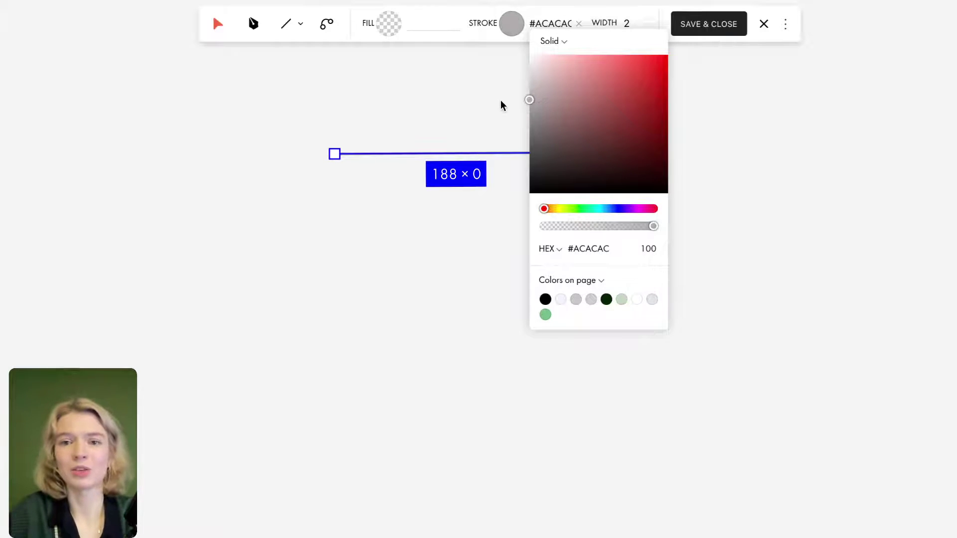
left_click(722, 25)
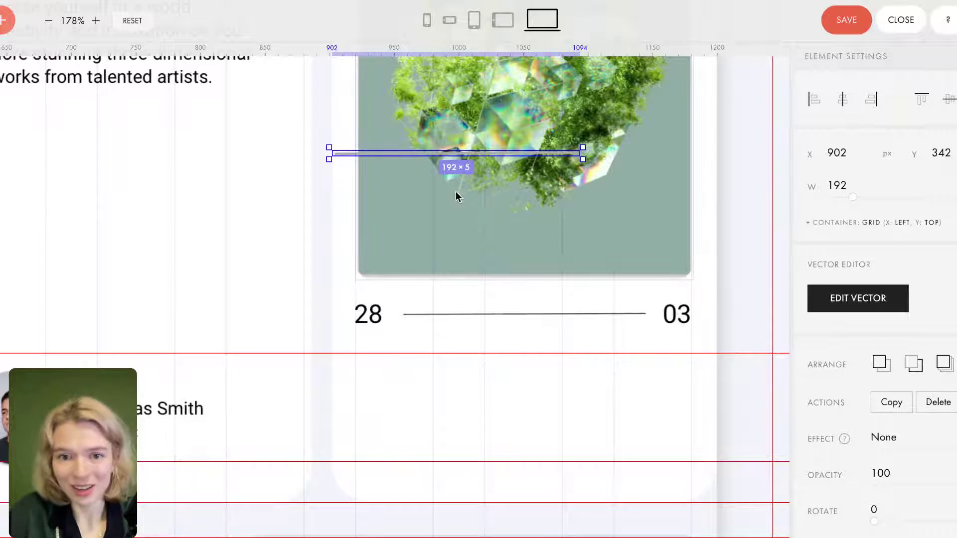
left_click_drag(342, 154, 346, 380)
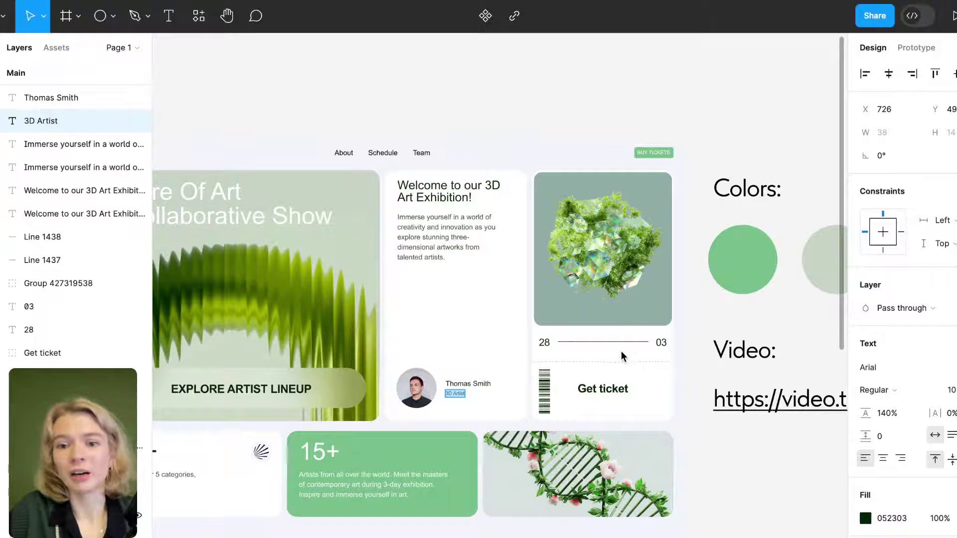
Examine the separator line and ticket area below the dates in the Figma design, and return to the page editor.
scroll(543, 376, "up", 3)
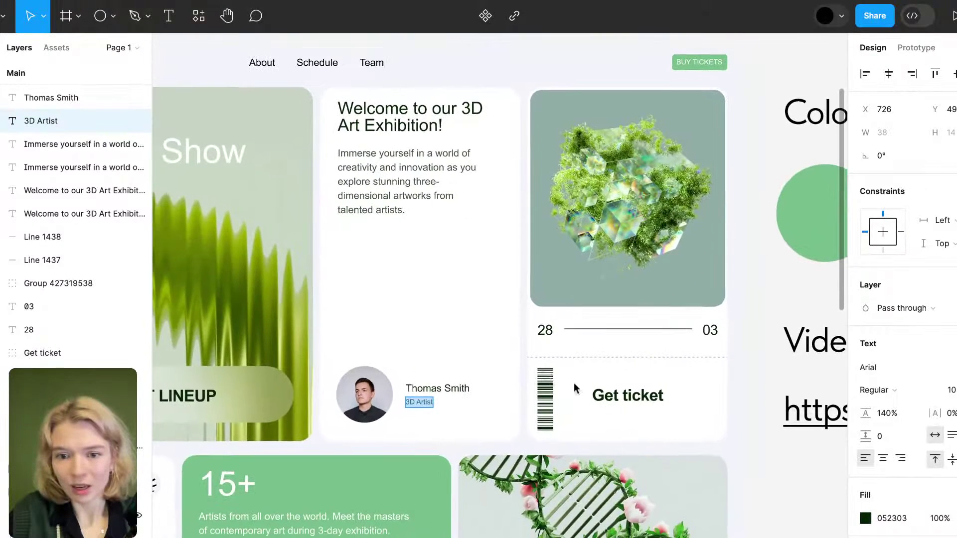
scroll(643, 401, "down", 3)
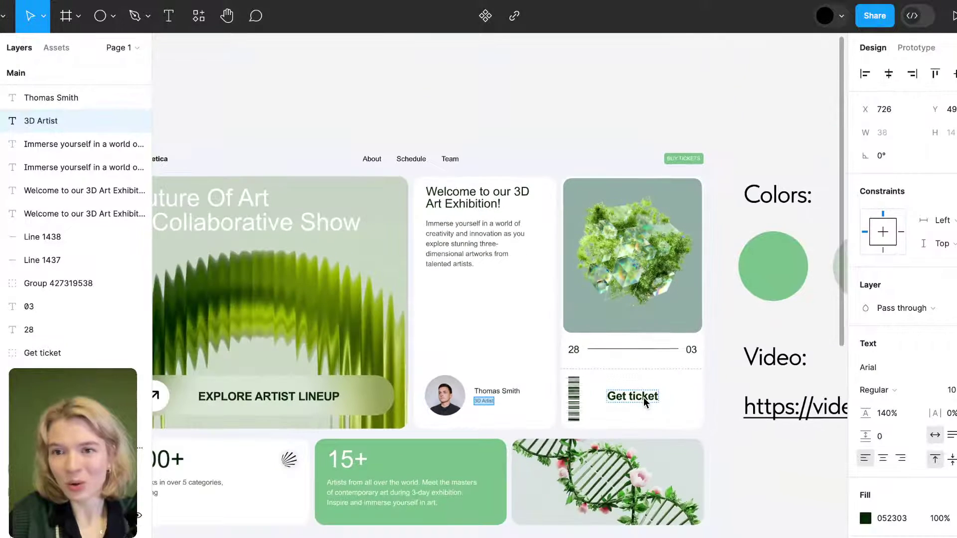
scroll(682, 410, "right", 2)
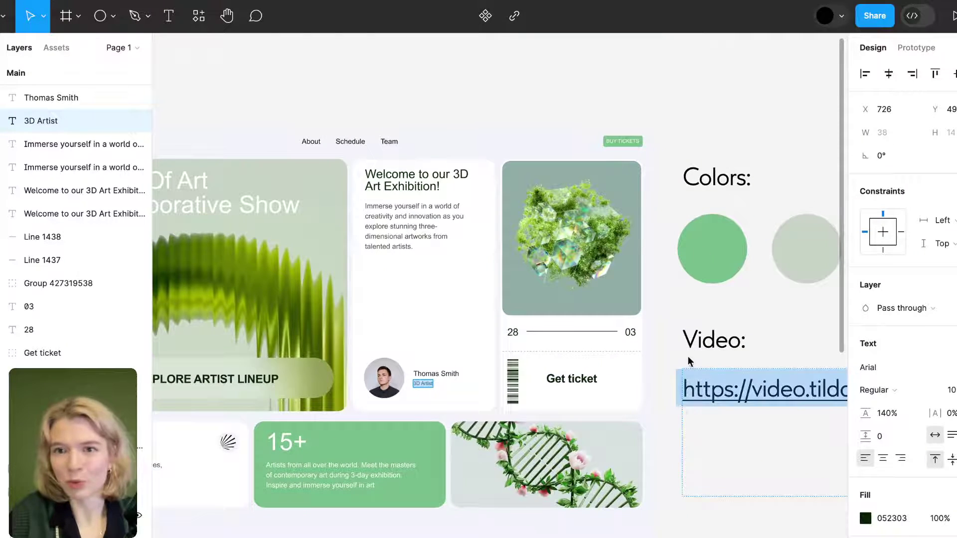
left_click(763, 1)
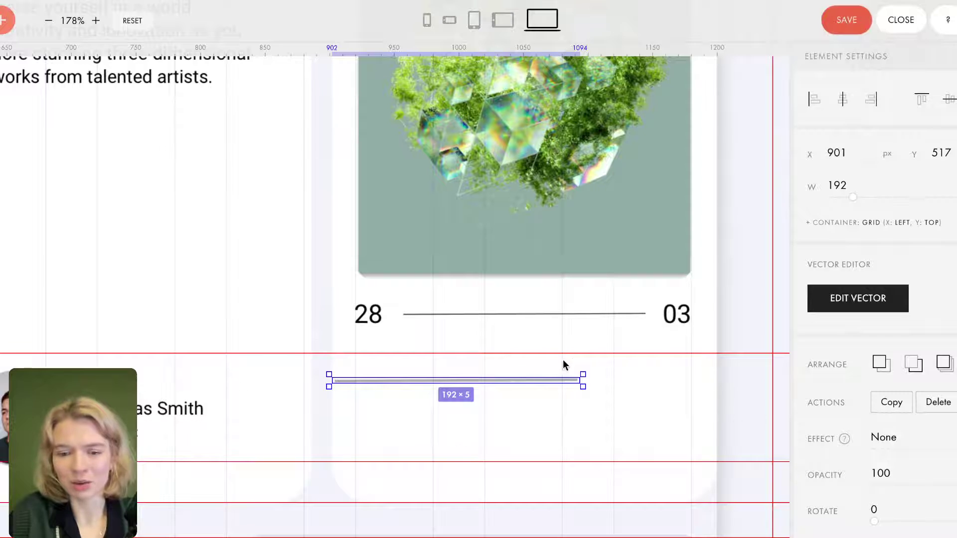
Align the grey line with the guide below the dates at X 902, Y 499 and widen it to 200.
left_click_drag(581, 381, 713, 367)
left_click_drag(588, 364, 591, 364)
left_click_drag(852, 194, 854, 197)
Increase the grey line's width in single-unit increments to 283.
double_click(840, 188)
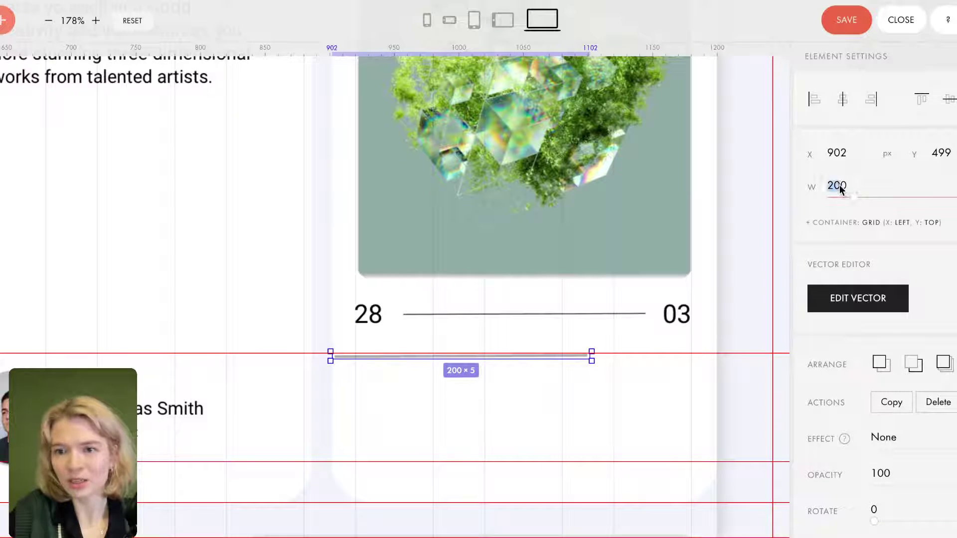
key("Up")
key("Up")
key("Up")
key("Up")
key("Up")
key("Up")
key("Up")
key("Up")
key("Up")
key("Up")
key("Up")
key("Up")
key("Up")
key("Up")
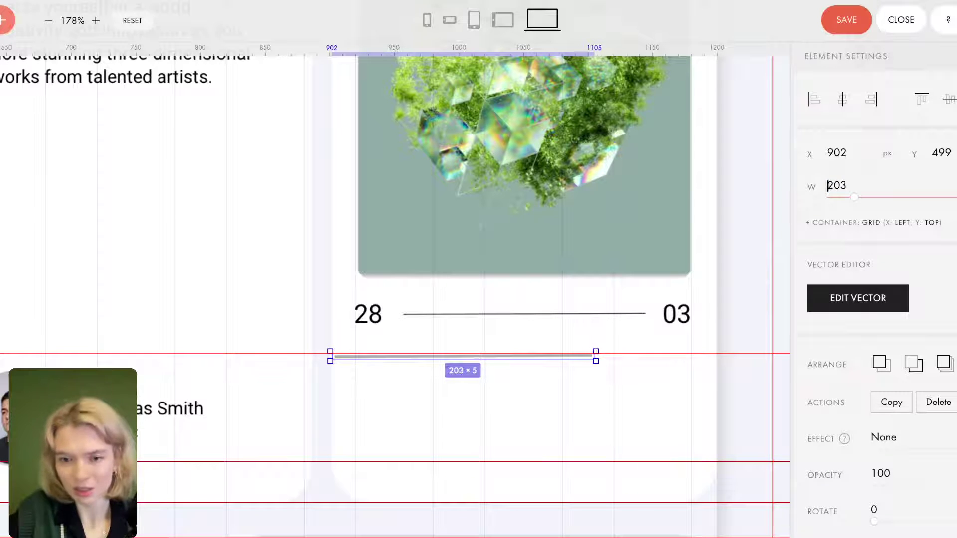
key("Up")
key("Up")
key("Up")
key("Up")
key("Up")
key("Up")
key("Up")
key("Up")
key("Up")
key("Up")
key("Up")
key("Up")
key("Up")
key("Up")
key("Up")
key("Up")
key("Up")
key("Up")
key("Up")
key("Up")
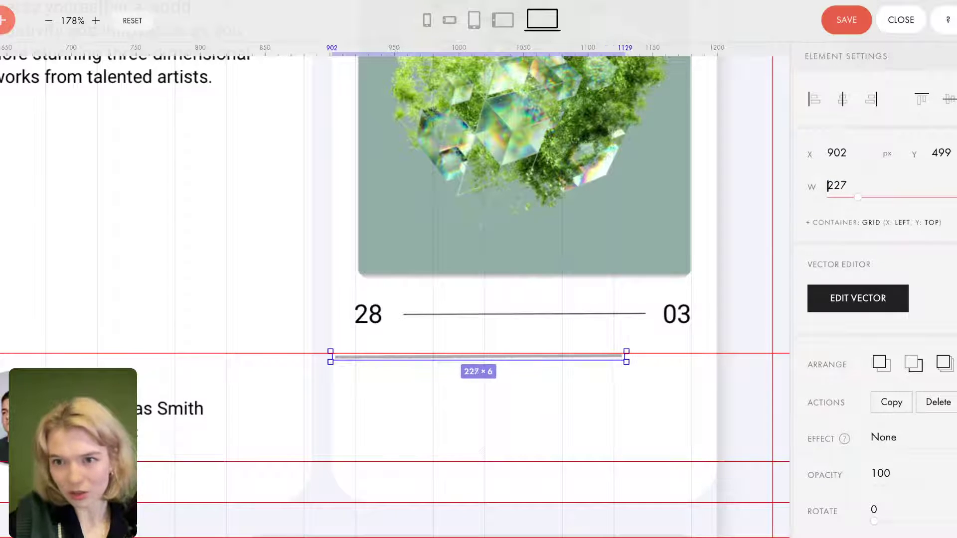
key("Up")
key("Up")
key("Up")
key("Up")
key("Up")
key("Up")
key("Up")
key("Up")
key("Up")
key("Up")
key("Up")
key("Up")
key("Up")
key("Up")
key("Up")
key("Up")
key("Up")
key("Up")
key("Up")
key("Up")
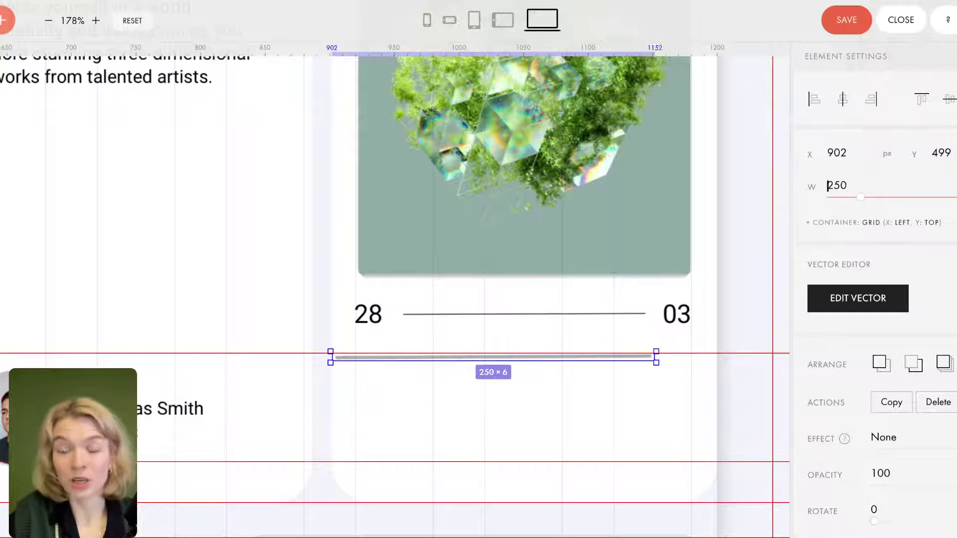
key("Up")
key("Up")
key("Up")
key("Up")
key("Up")
key("Up")
key("Up")
key("Up")
key("Up")
key("Up")
key("Up")
key("Up")
key("Up")
key("Up")
key("Up")
key("Up")
key("Up")
key("Up")
key("Up")
key("Up")
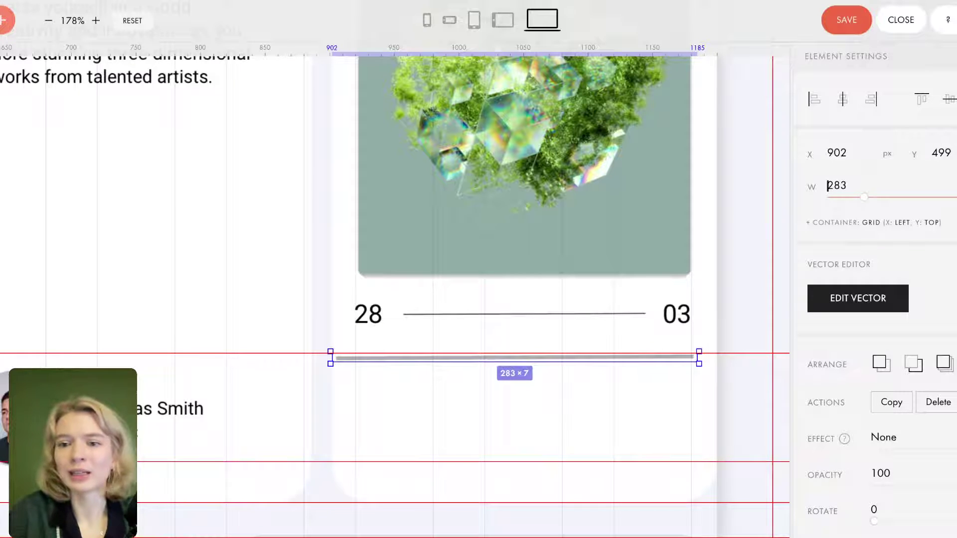
Reduce the grey line's width by 30 by entering the expression 283-30 as its width.
left_click_drag(848, 186, 815, 187)
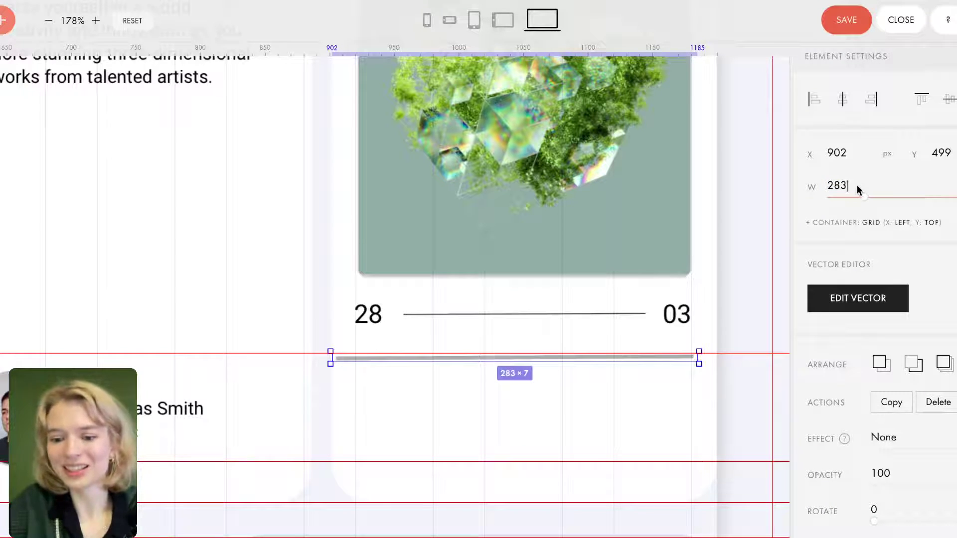
type("-")
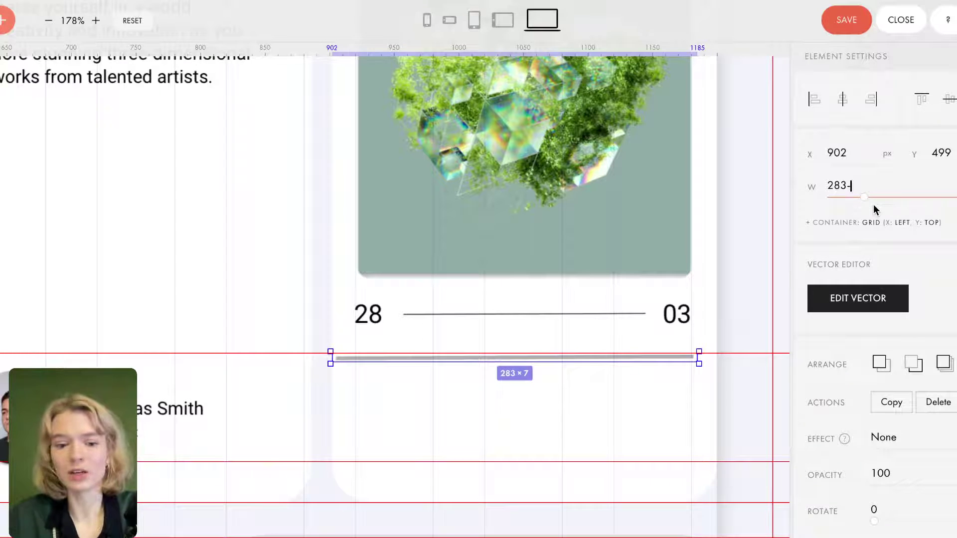
type("30")
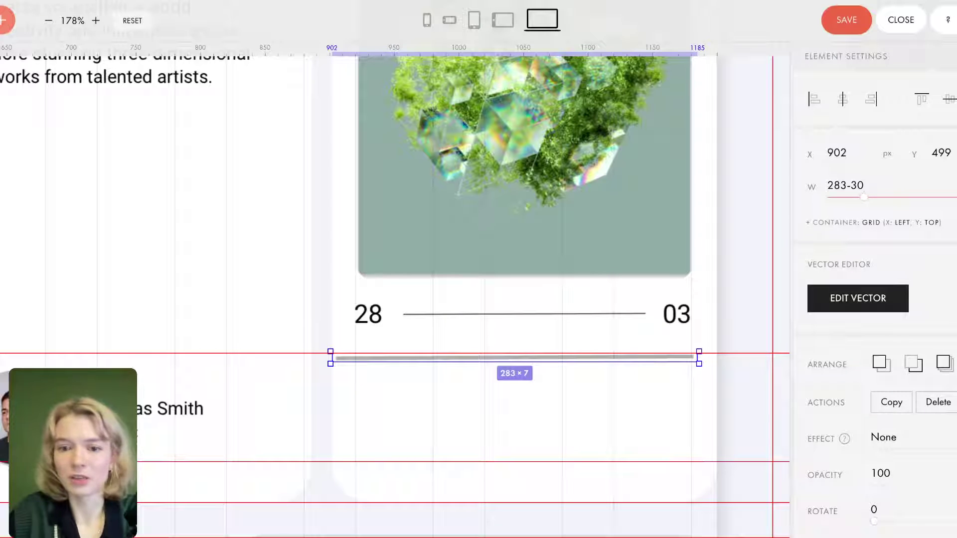
key("Return")
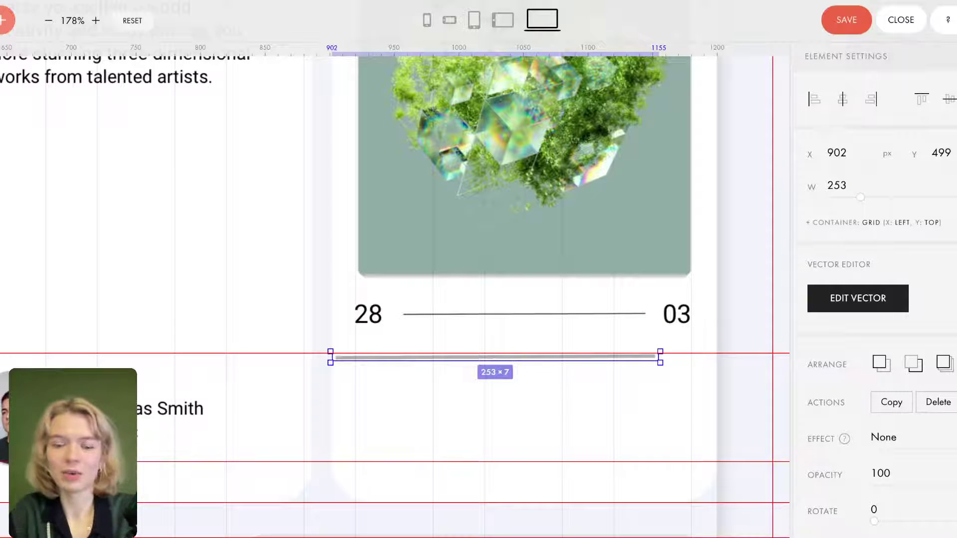
Shift the grey line 20 px to the left by entering the expression 902-20 as its X position.
left_click(847, 153)
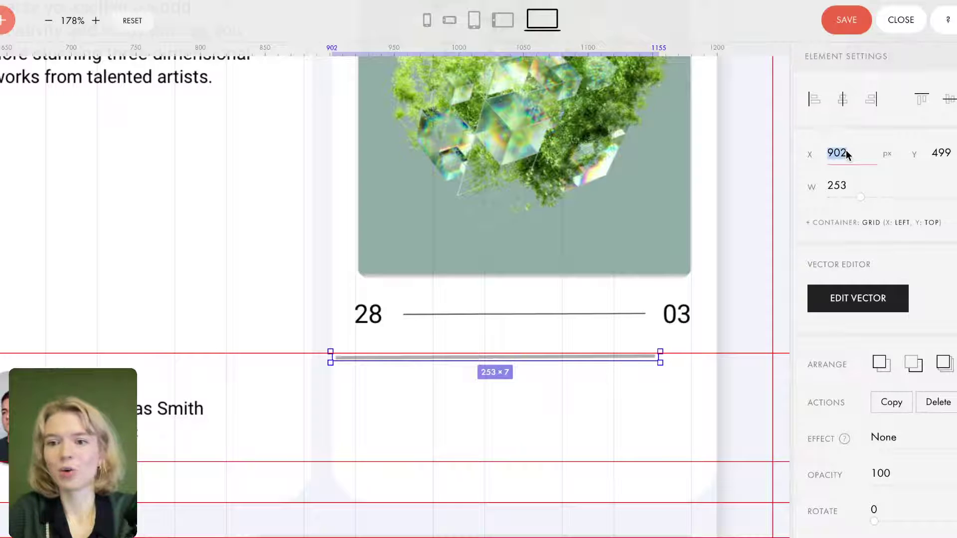
left_click(847, 153)
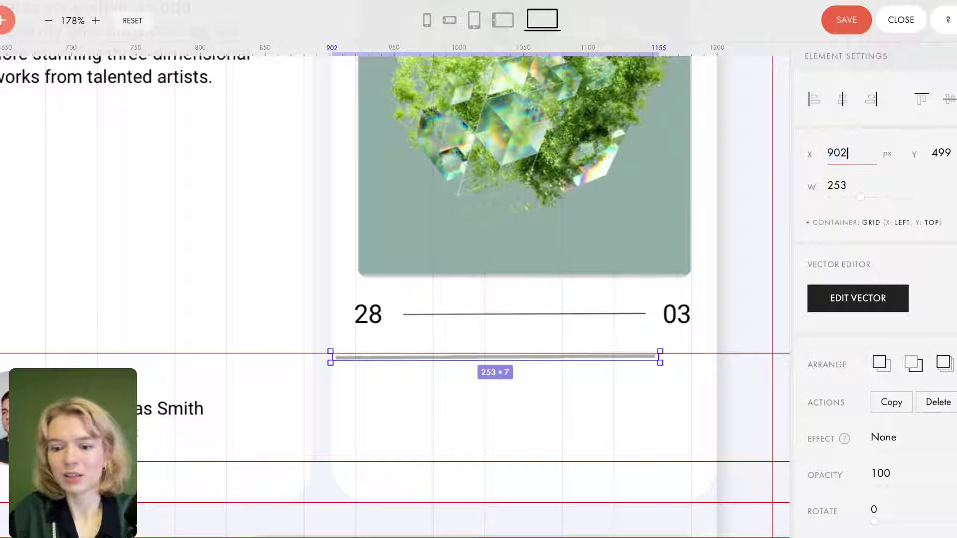
type("-20")
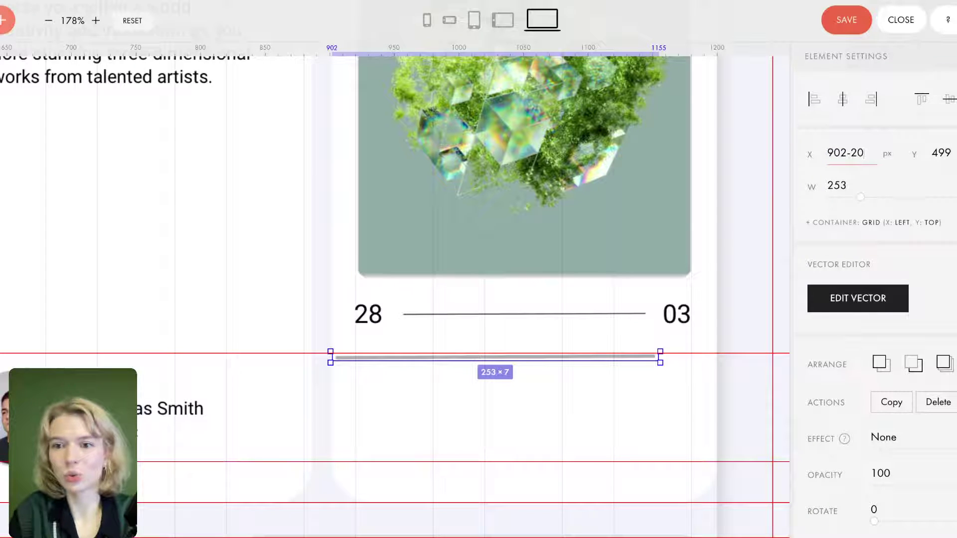
key("Return")
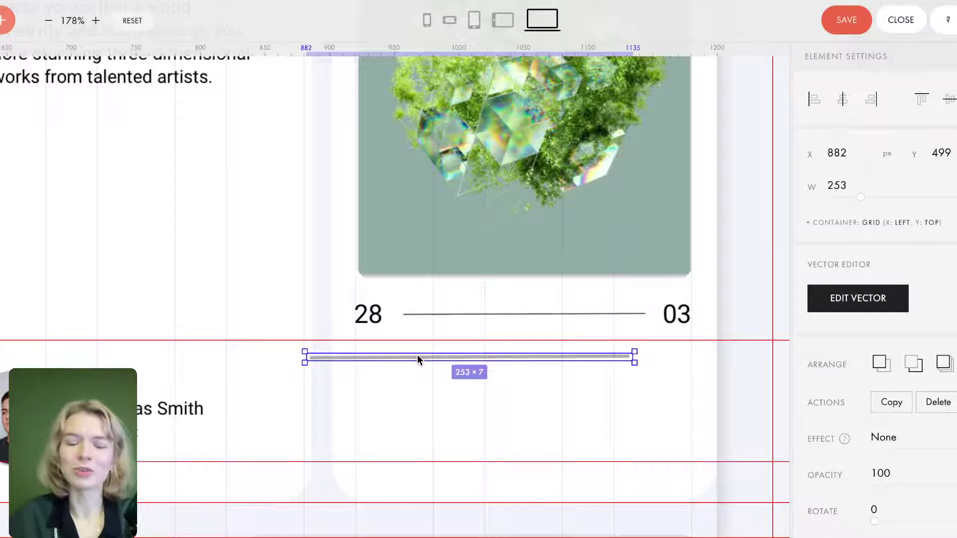
Move the grey line back to the ticket card's left edge, at X 901, Y 500.
left_click_drag(429, 357, 445, 355)
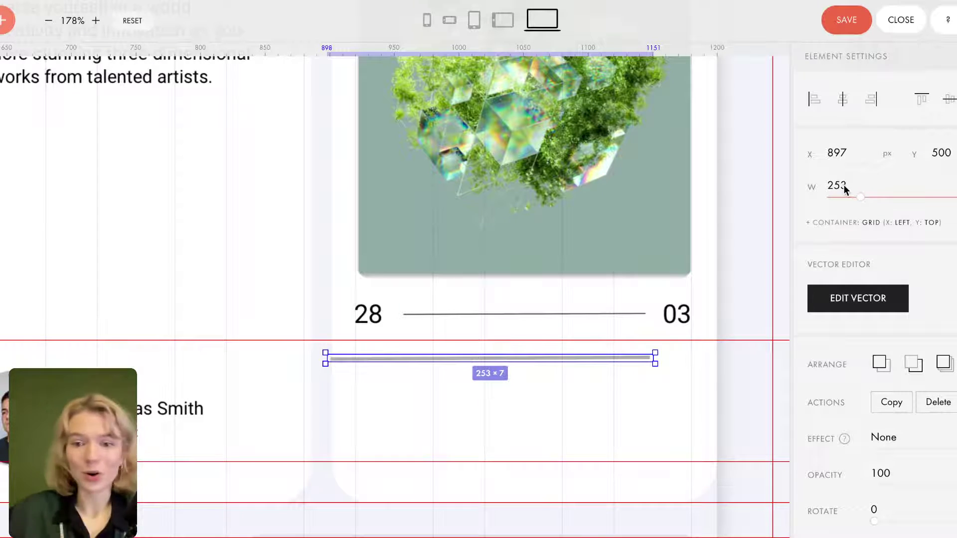
left_click_drag(657, 361, 661, 361)
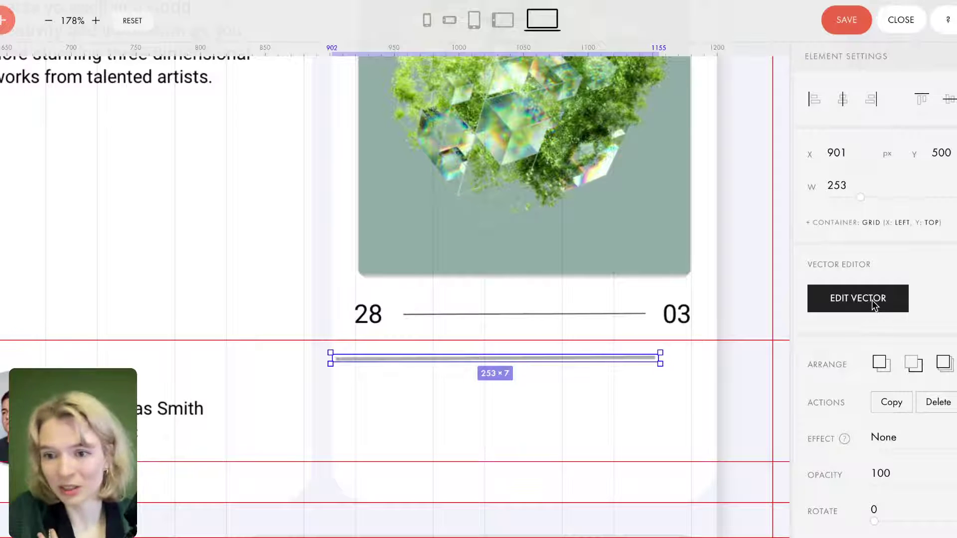
Open the grey line in the vector editor and draw a closed nine-point freeform shape above it with the Pen tool.
left_click(856, 299)
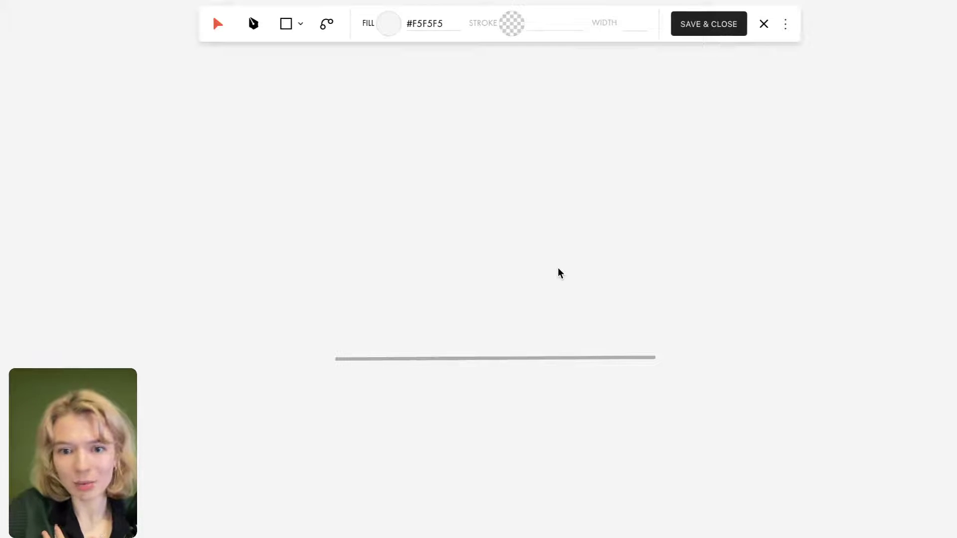
left_click(516, 358)
left_click(320, 21)
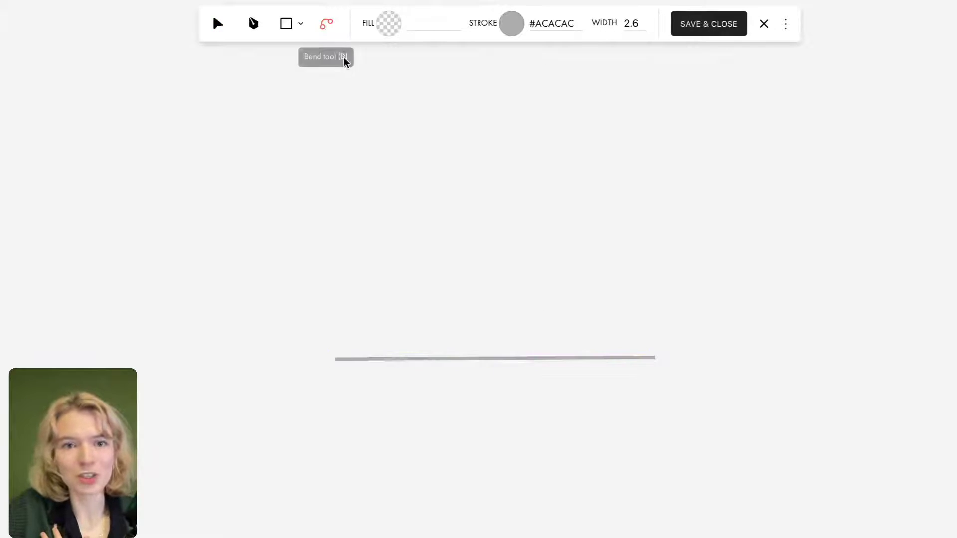
left_click(253, 28)
left_click(388, 213)
left_click(409, 168)
left_click(507, 168)
left_click(508, 288)
left_click(578, 288)
left_click(609, 124)
left_click(699, 124)
left_click(681, 327)
left_click(444, 327)
left_click(389, 214)
key("Return")
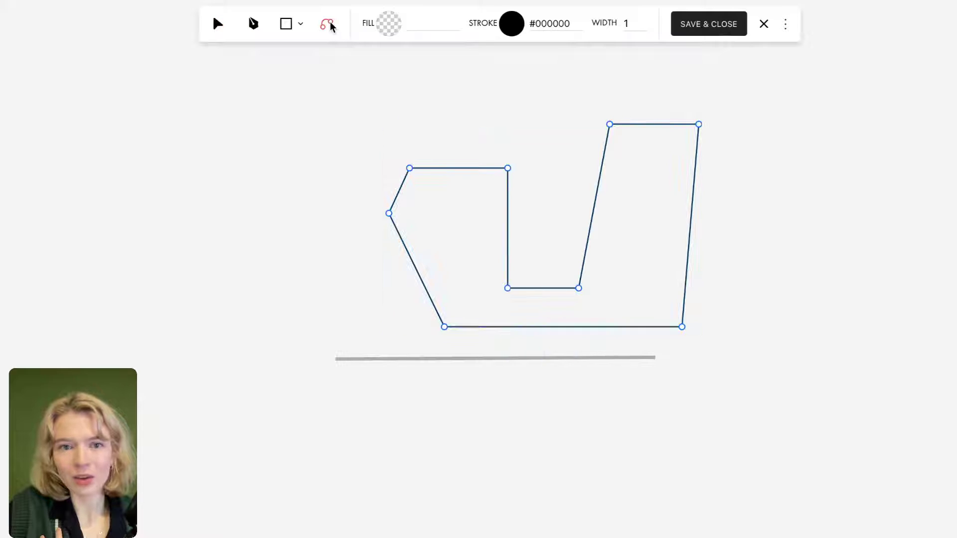
Bend five straight segments of the drawn shape into outward curves with the Bend tool.
left_click(507, 167)
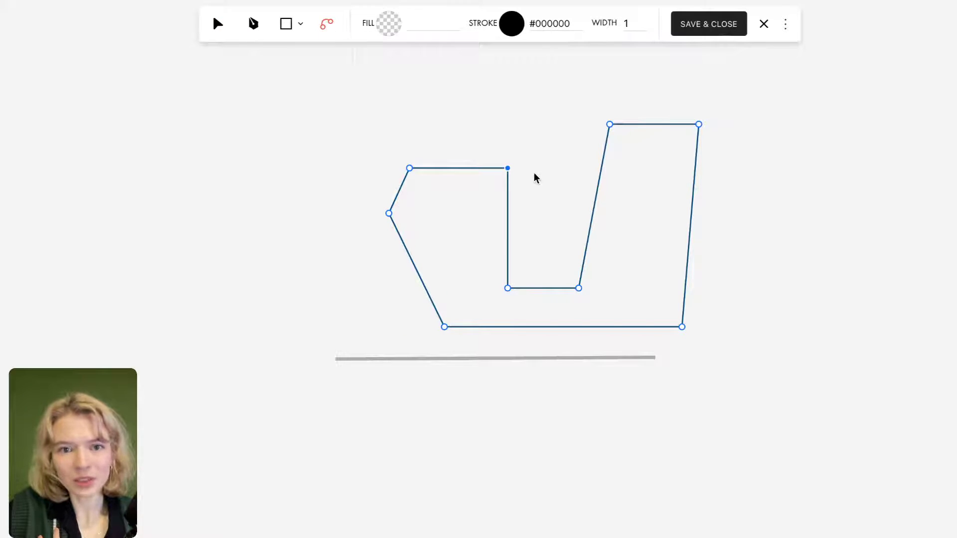
mouse_move(416, 169)
left_mouse_down()
mouse_move(435, 169)
mouse_move(447, 155)
mouse_move(451, 100)
left_mouse_up()
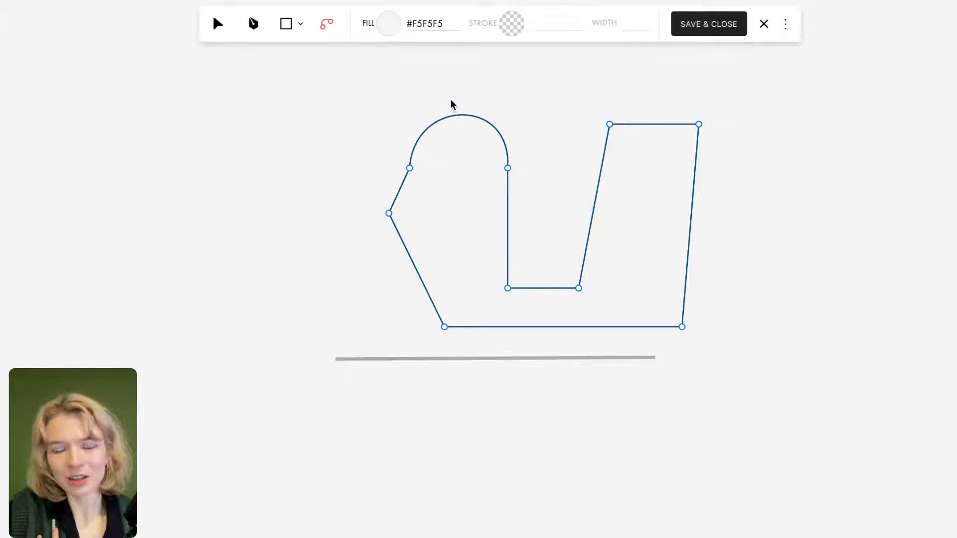
left_click_drag(399, 233, 333, 271)
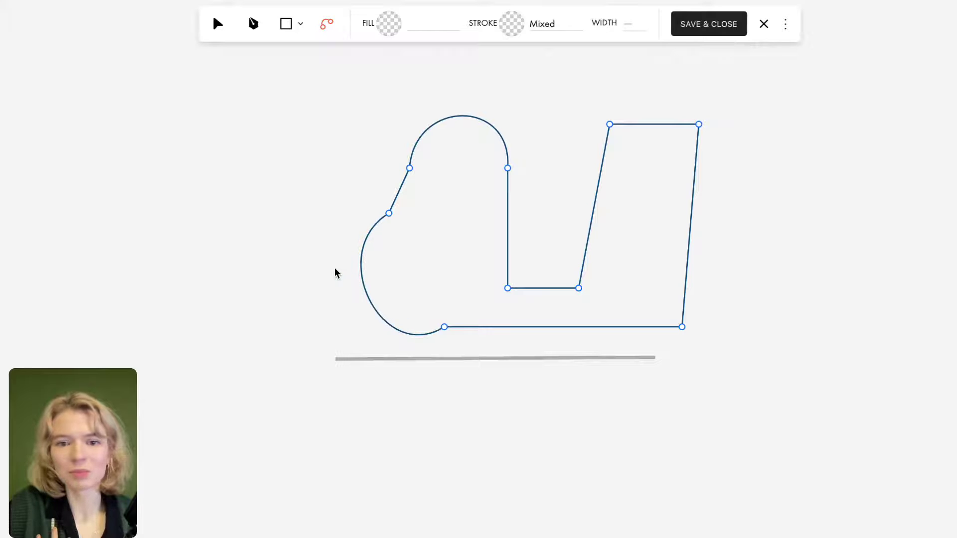
left_click_drag(662, 125, 663, 79)
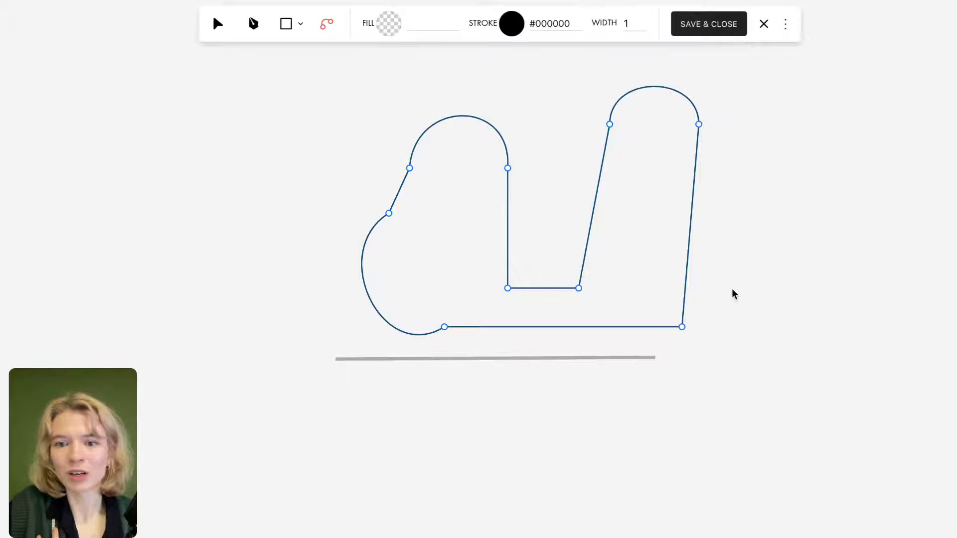
left_click_drag(635, 327, 630, 447)
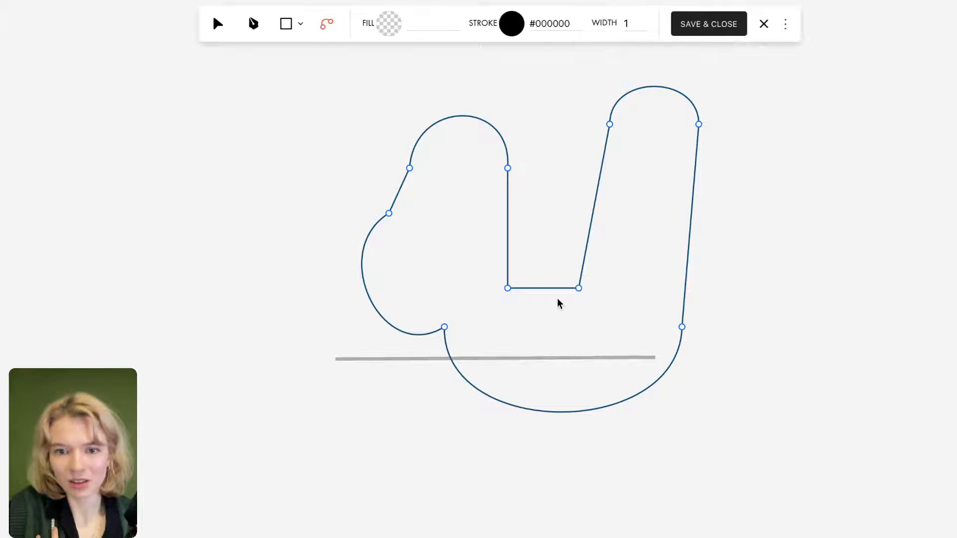
left_click_drag(558, 289, 582, 246)
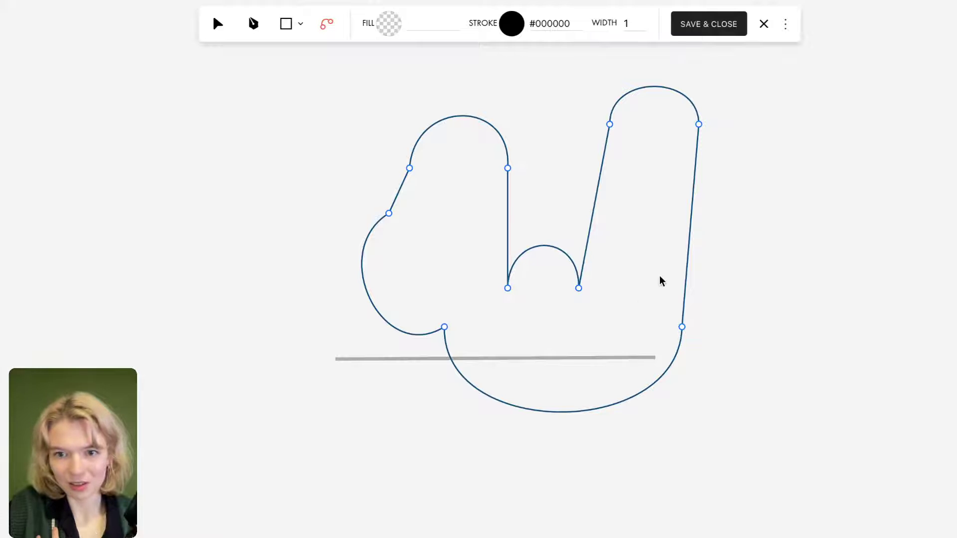
Reshape the drawn shape by adjusting the curve handles of its inner upper anchor and its lower right anchor.
left_click(510, 171)
left_click(509, 172)
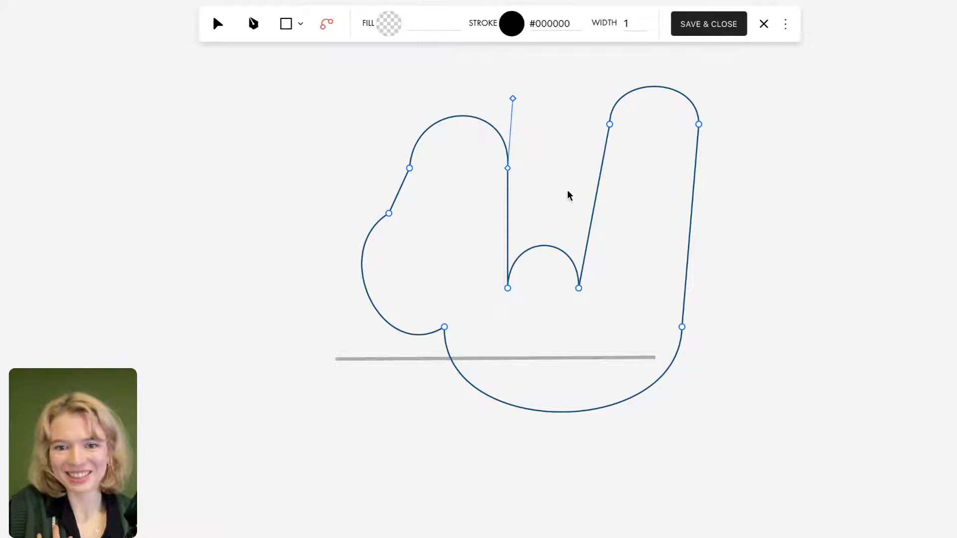
mouse_move(507, 172)
left_mouse_down()
mouse_move(580, 185)
mouse_move(576, 228)
mouse_move(611, 197)
mouse_move(634, 147)
mouse_move(593, 154)
left_mouse_up()
left_click(609, 125)
left_click(699, 125)
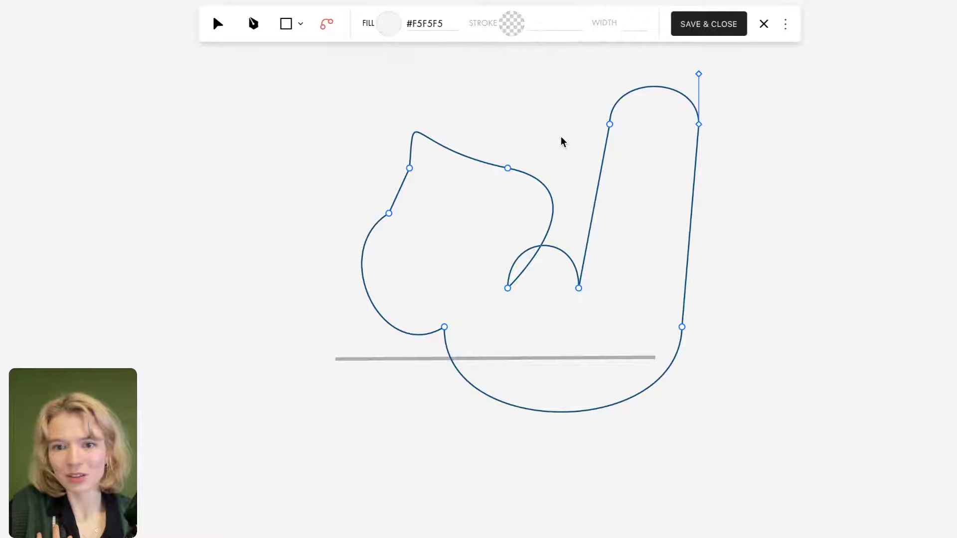
left_click(610, 126)
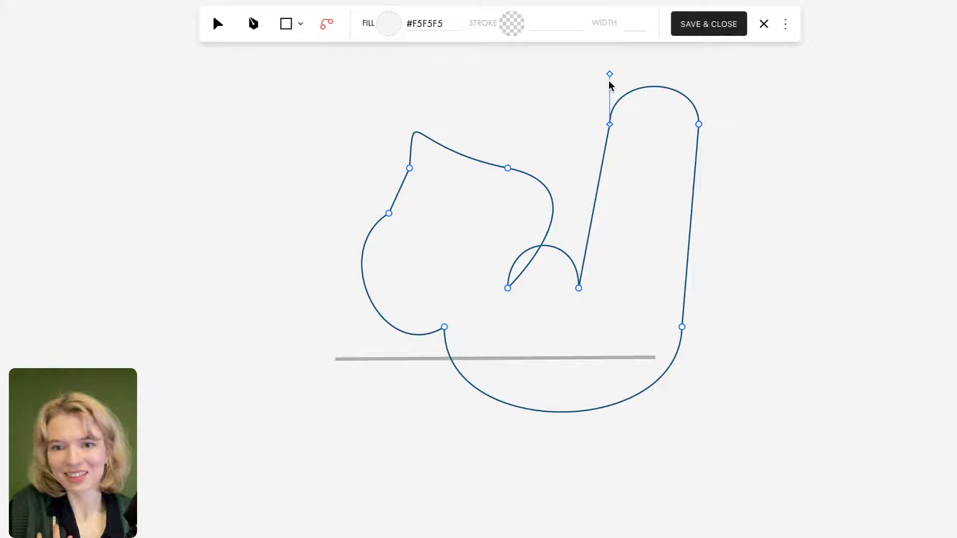
left_click(681, 327)
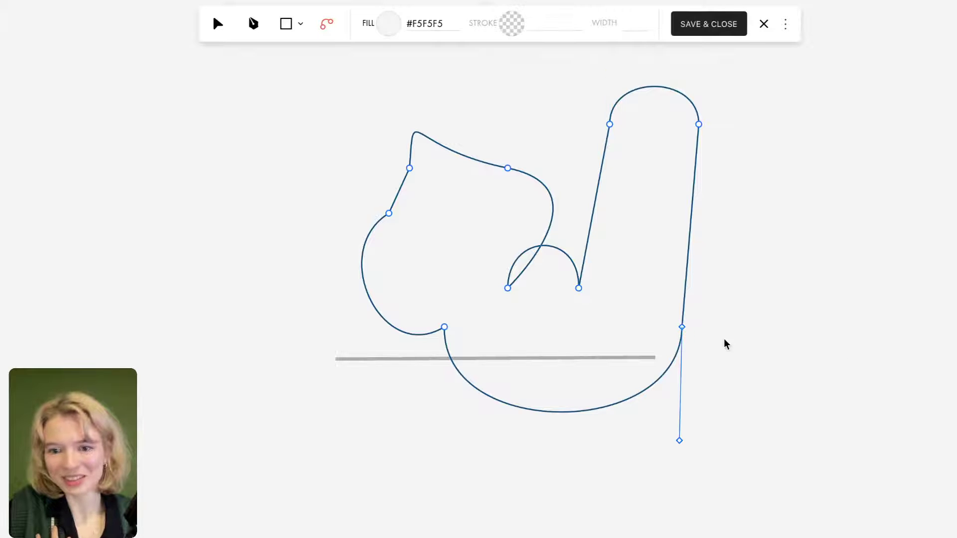
left_click_drag(679, 441, 492, 450)
left_click(729, 113)
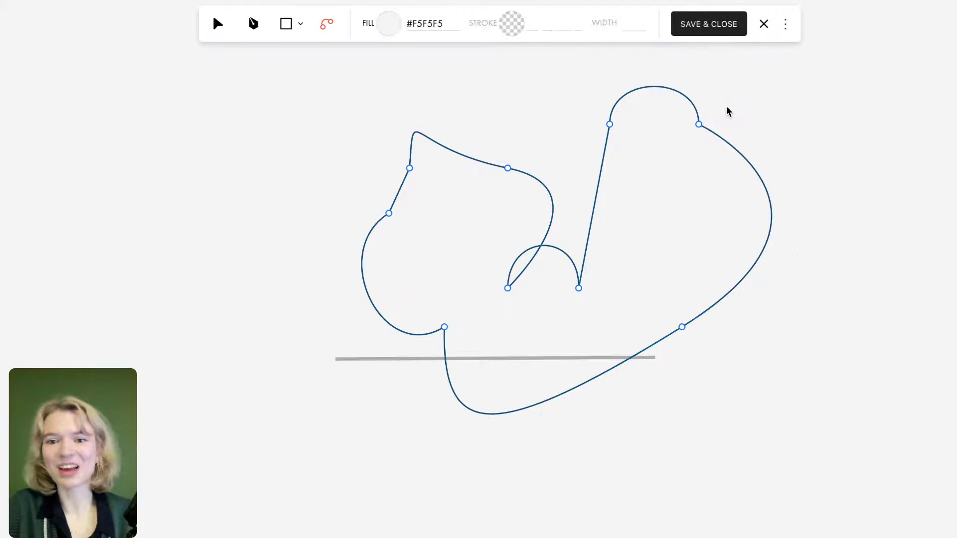
Save the vector drawing, reopen it to remove the drawn shape, and save it with only the grey line.
left_click(721, 30)
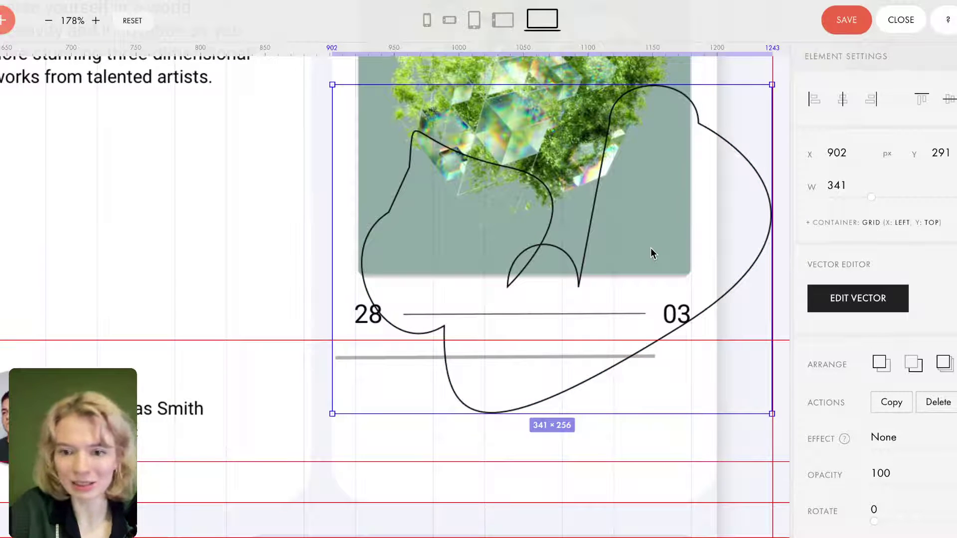
left_click(857, 305)
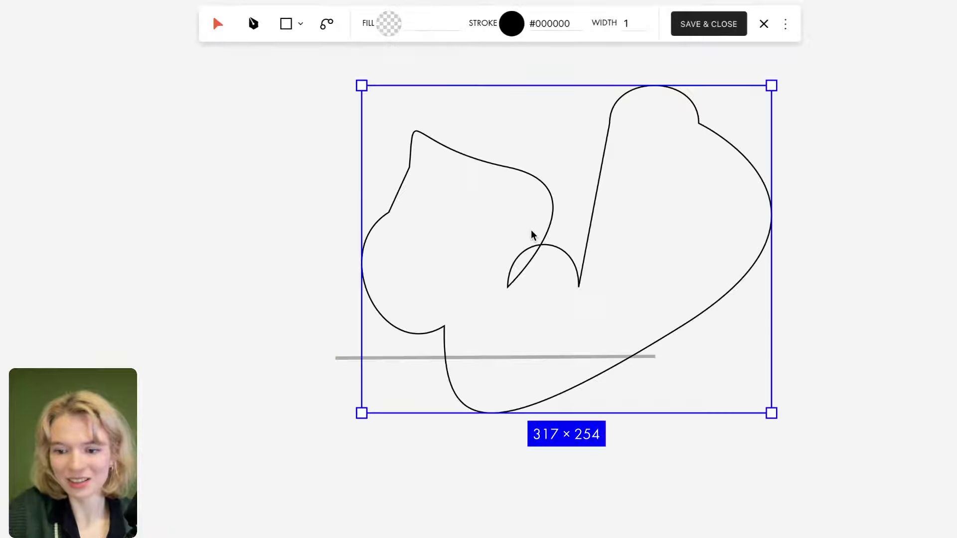
left_click(720, 26)
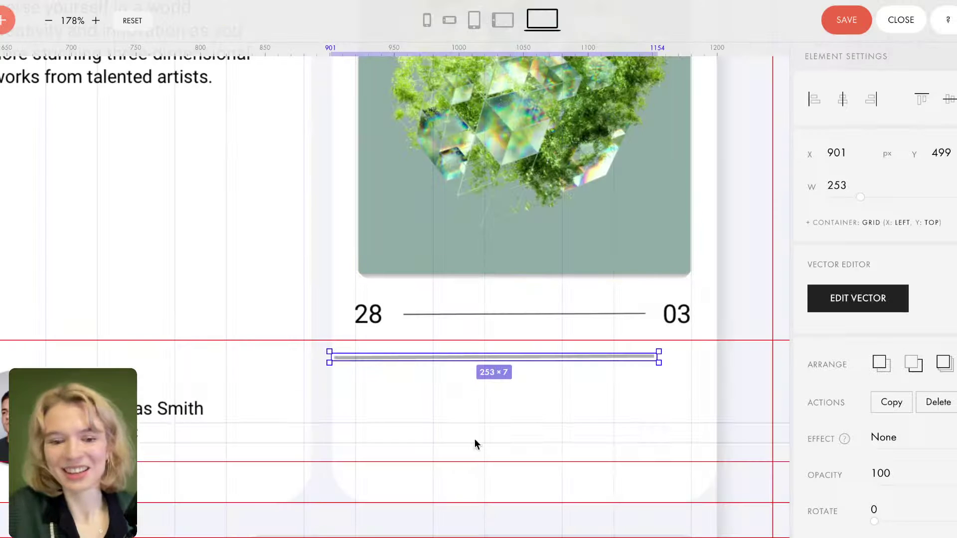
Increase the grey line's width in single-unit increments to 301.
double_click(843, 185)
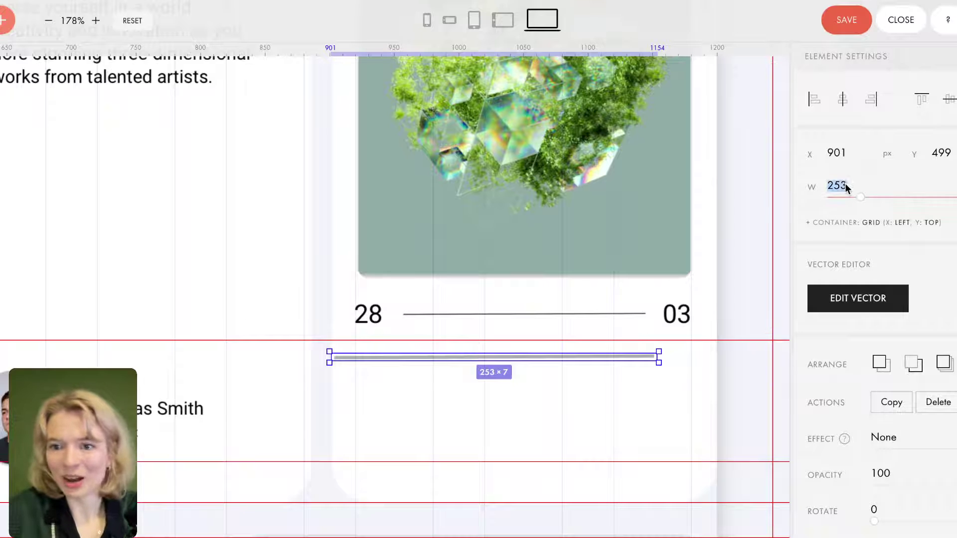
key("Up")
key("Up")
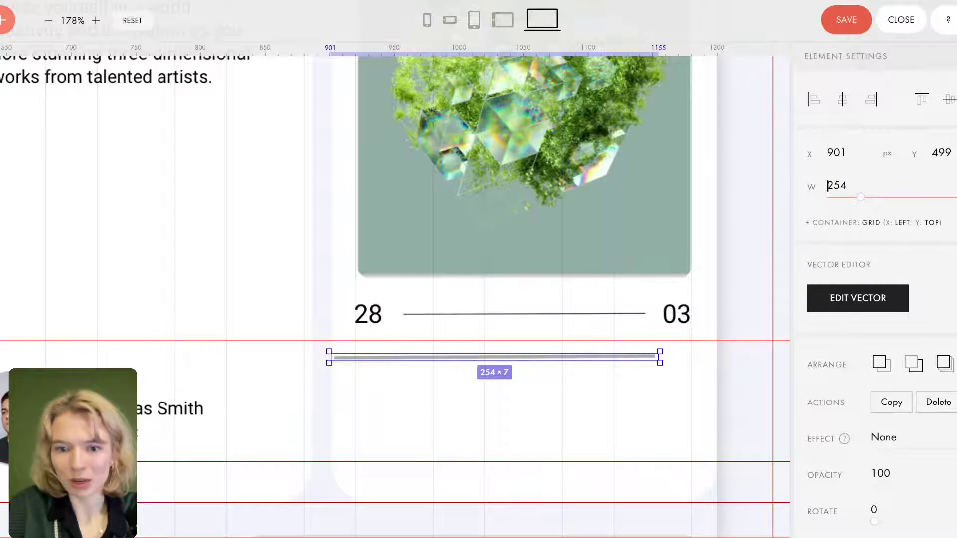
key("Up")
key("Up")
key("Up")
key("Up")
key("Up")
key("Up")
key("Up")
key("Up")
key("Up")
key("Up")
key("Up")
key("Up")
key("Up")
key("Up")
key("Up")
key("Up")
key("Up")
key("Up")
key("Up")
key("Up")
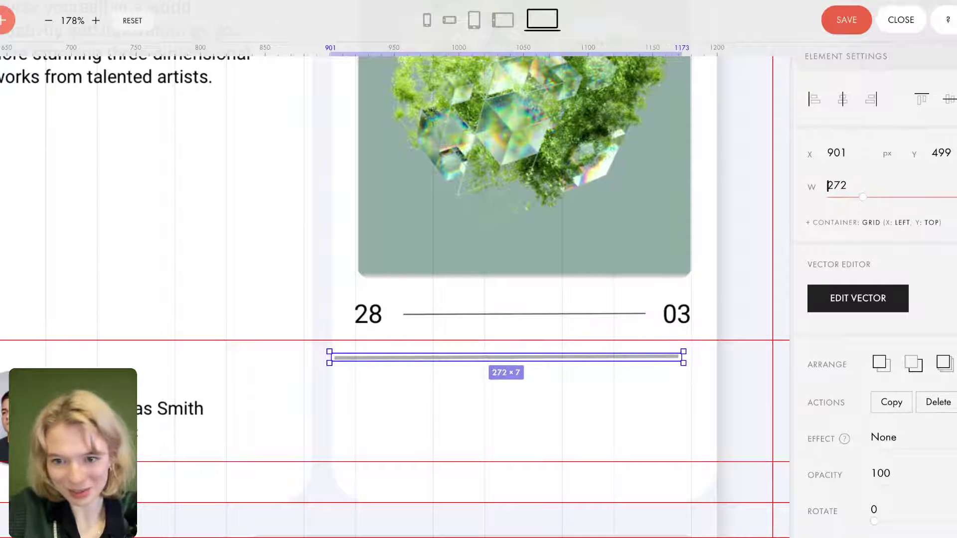
key("Up")
key("Up")
key("Up")
key("Up")
key("Up")
key("Up")
key("Up")
key("Up")
key("Up")
key("Up")
key("Up")
key("Up")
key("Up")
key("Up")
key("Up")
key("Up")
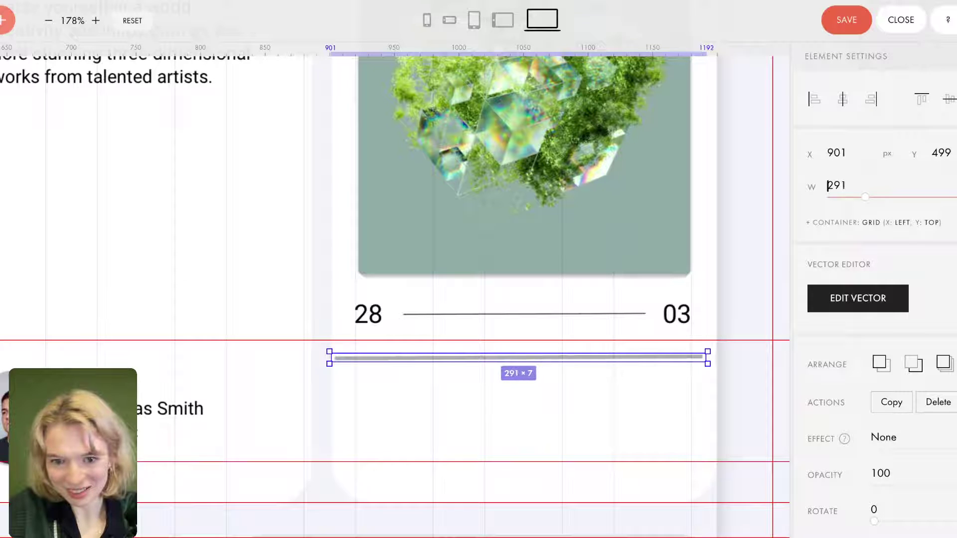
key("Up")
key("Up")
key("Up")
key("Up")
key("Up")
key("Up")
key("Up")
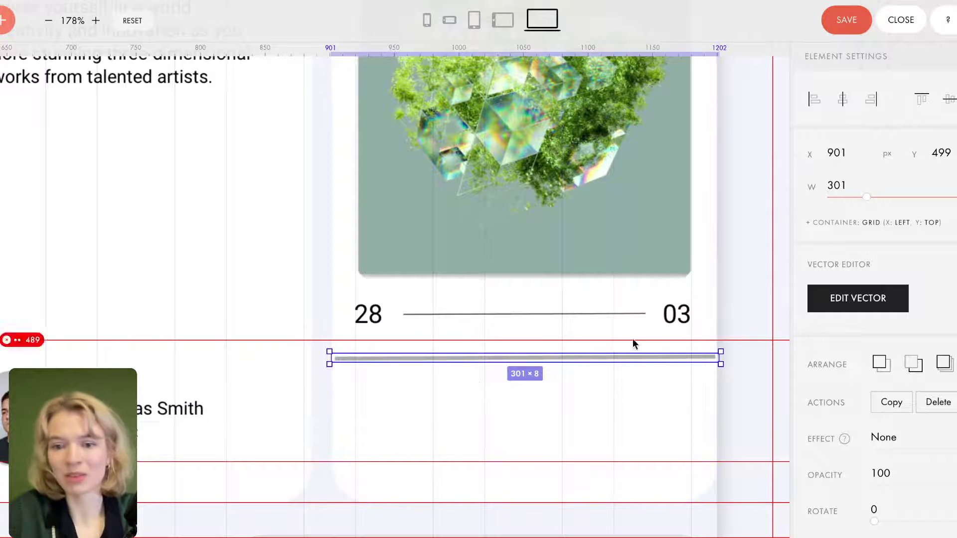
Nudge the grey line left to X 898 and set its opacity to 80.
left_click(653, 369)
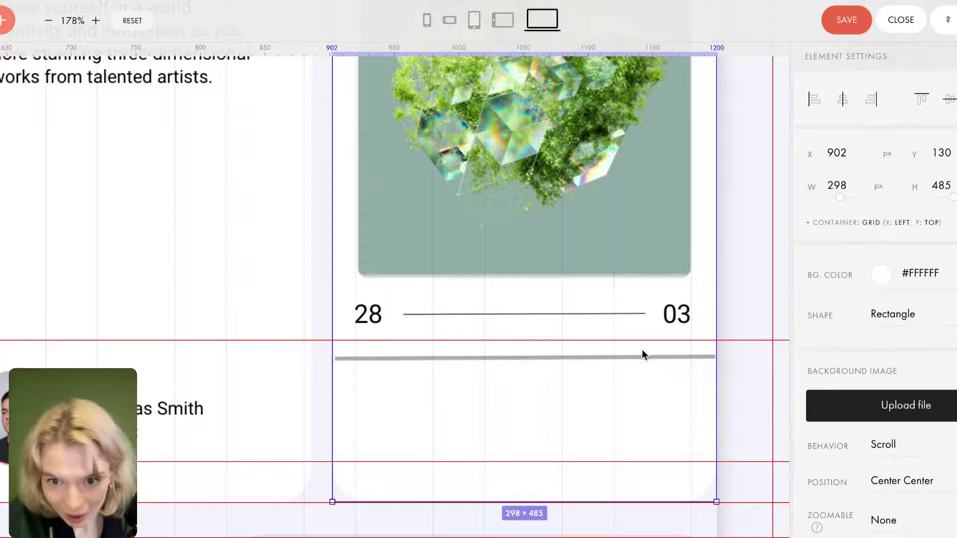
left_click(643, 359)
key("Left")
key("Left")
key("Left")
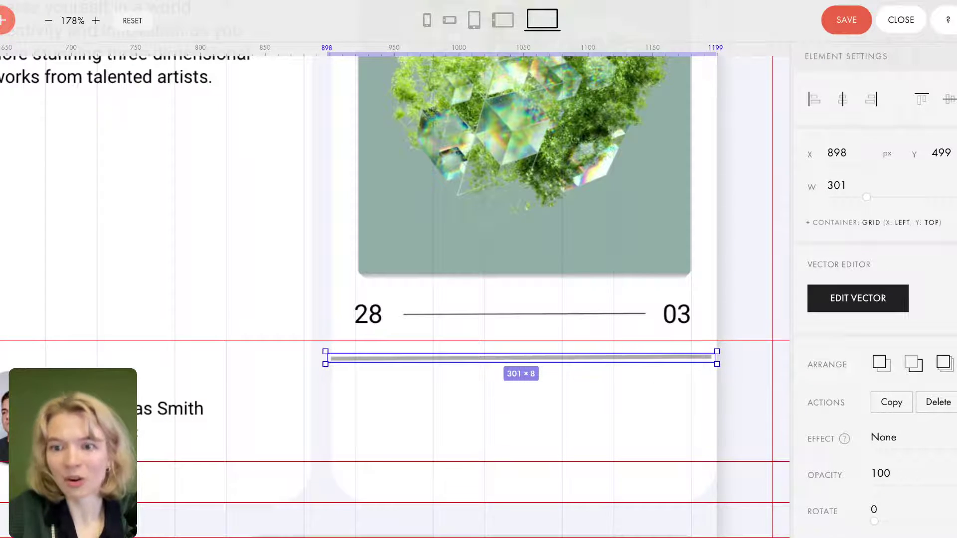
scroll(870, 385, "down", 3)
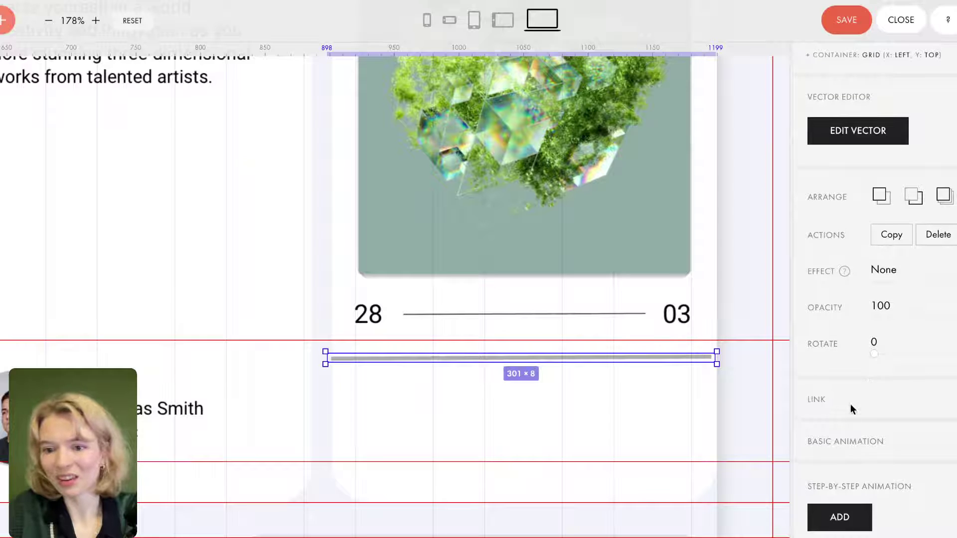
left_click_drag(955, 318, 948, 316)
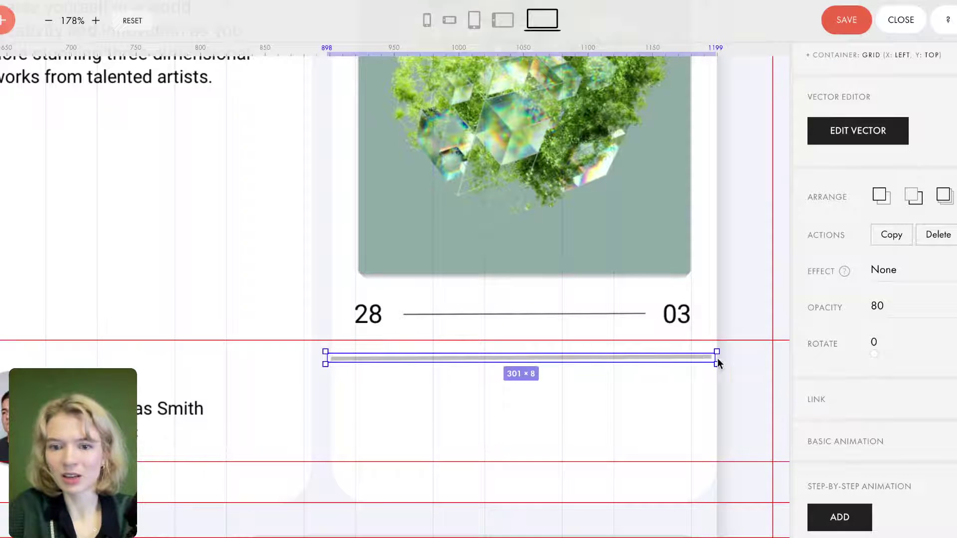
Nudge the grey line 2 px to the right so it starts at X 900.
left_click(617, 417)
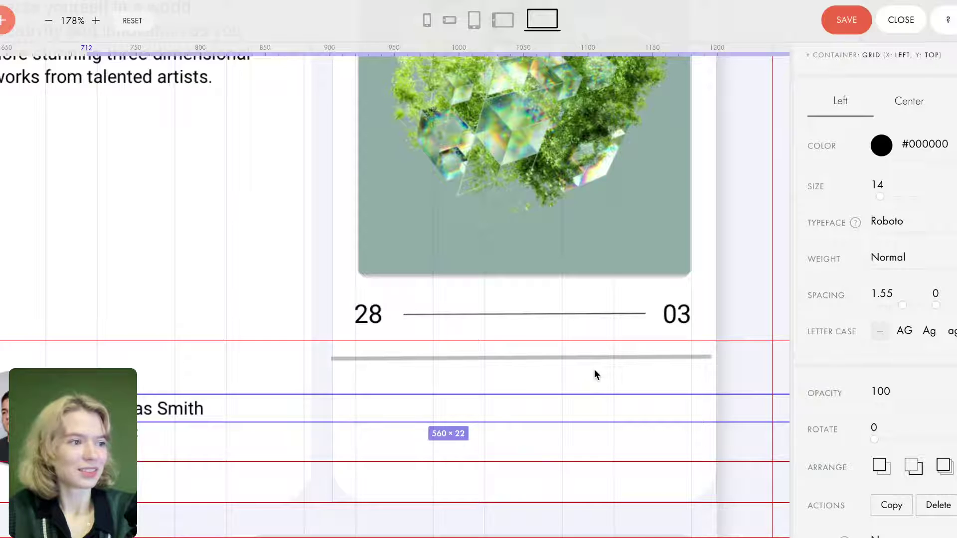
left_click(514, 358)
key("Right")
key("Right")
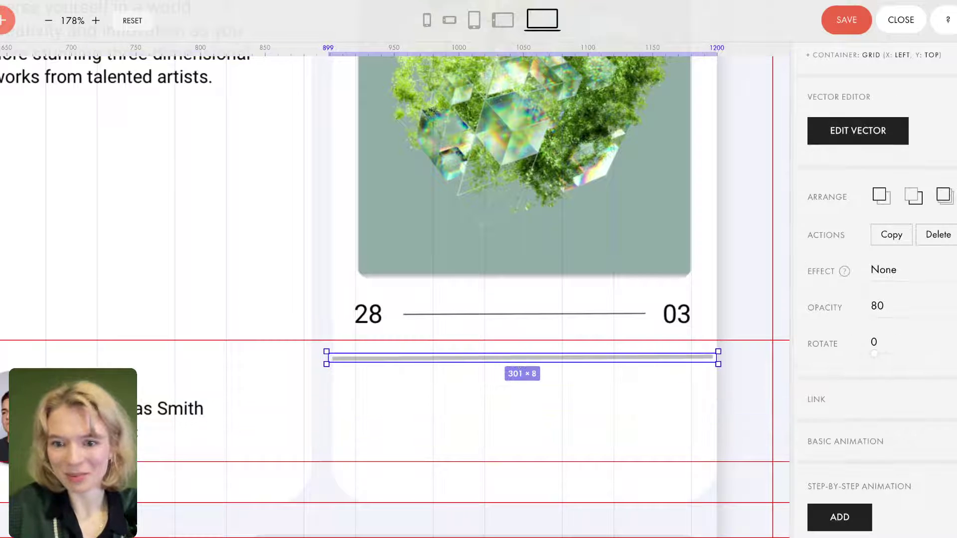
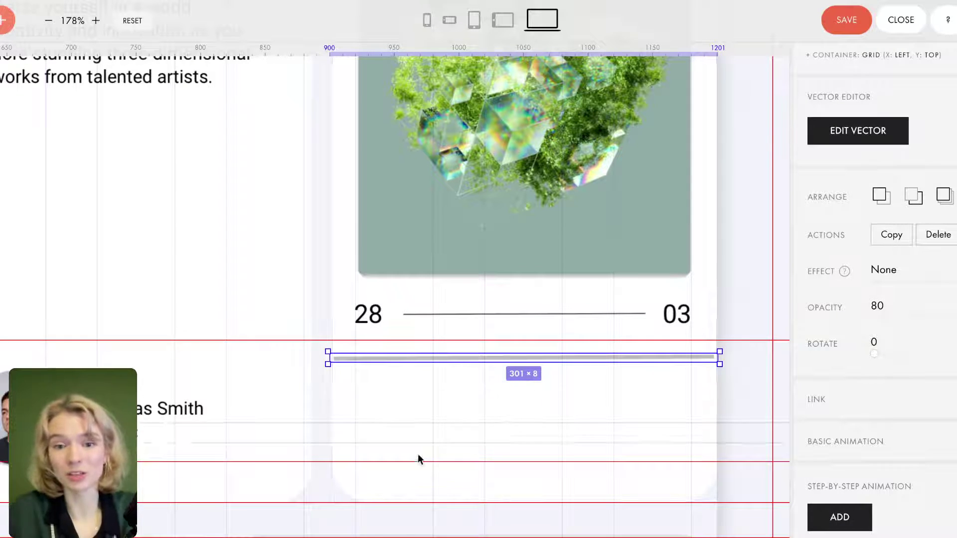
Add an image element and upload Get ticket.svg from the Bento folder into it.
left_click(7, 20)
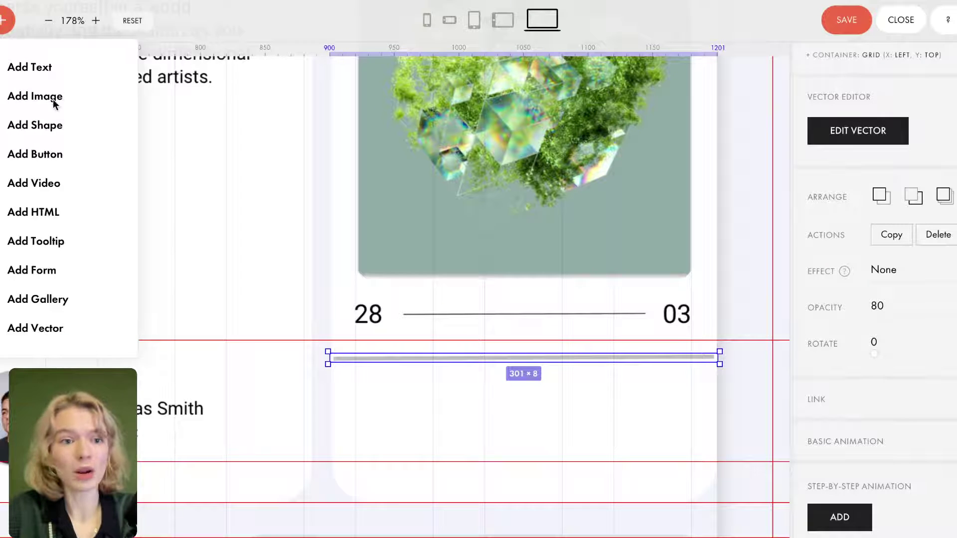
left_click(58, 97)
left_click_drag(148, 115, 395, 319)
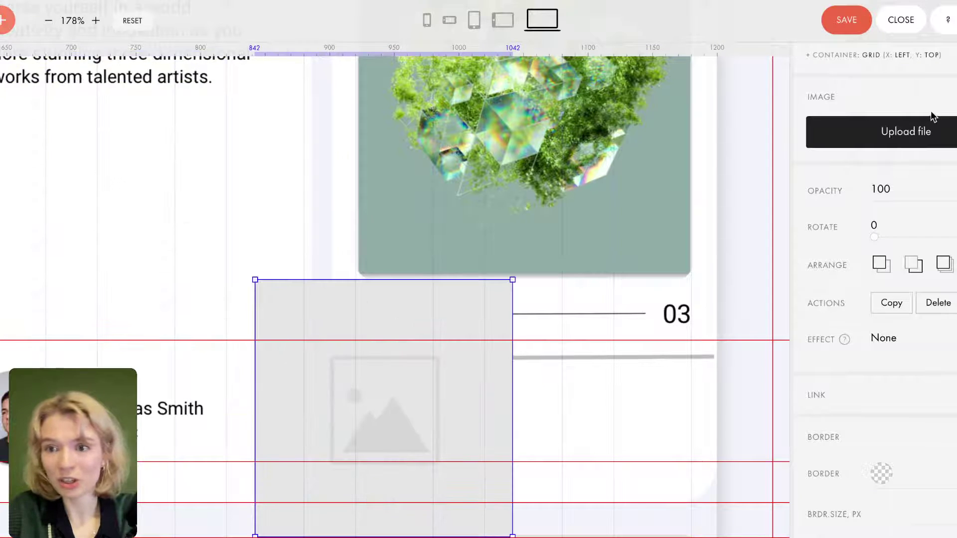
left_click(930, 130)
left_click(528, 287)
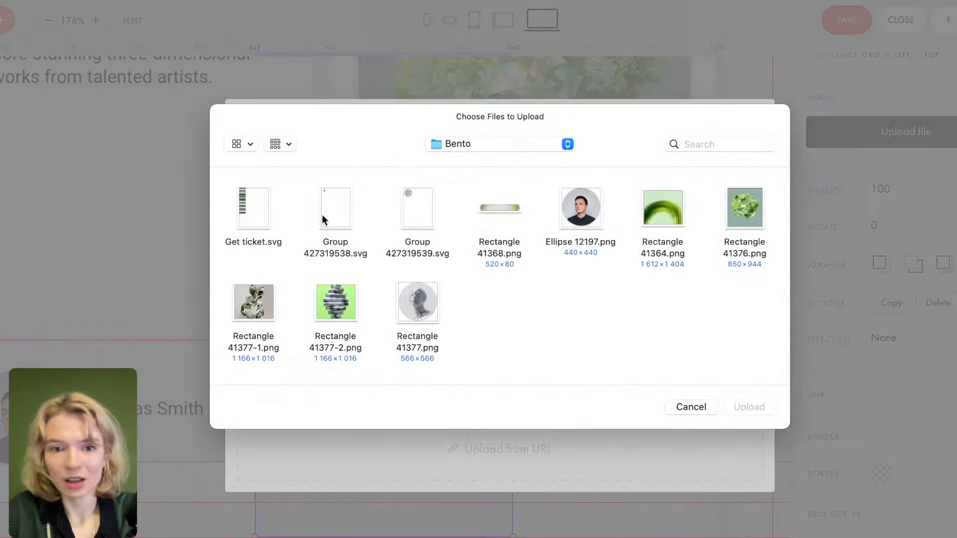
left_click(256, 211)
key("Return")
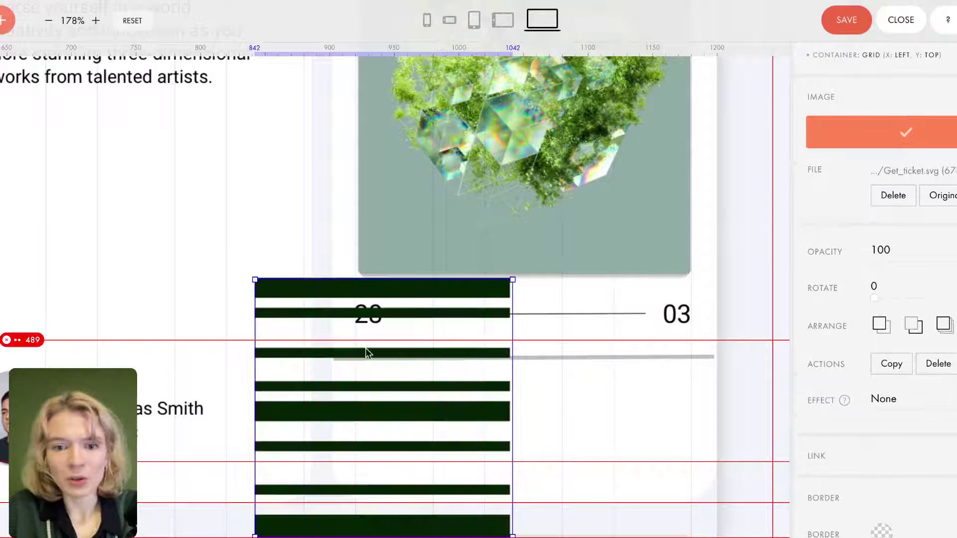
Move the barcode image to the ticket card's left edge at X 900 and shrink it to a width of 20.
left_click_drag(428, 349, 296, 125)
left_click_drag(210, 75, 392, 439)
left_click_drag(374, 479, 401, 81)
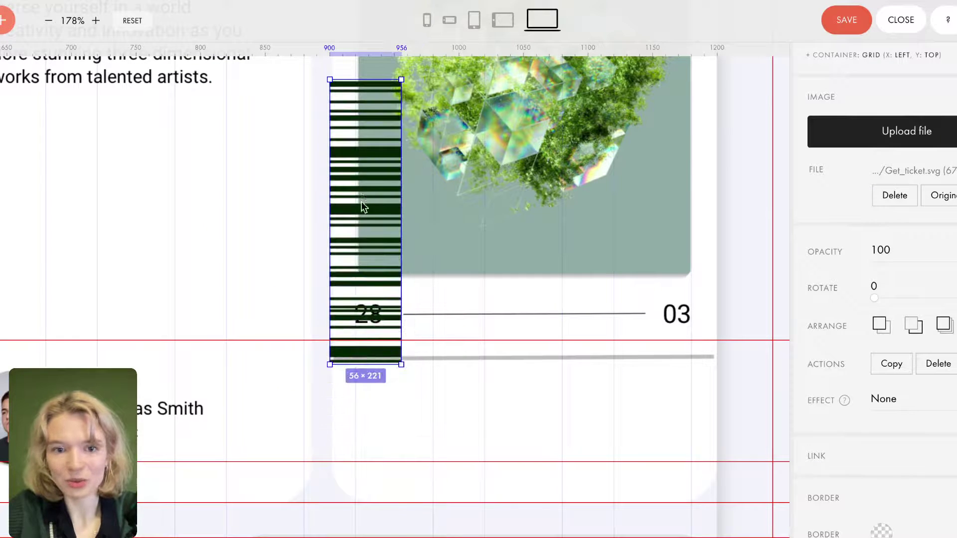
left_click_drag(361, 193, 362, 441)
scroll(940, 231, "up", 3)
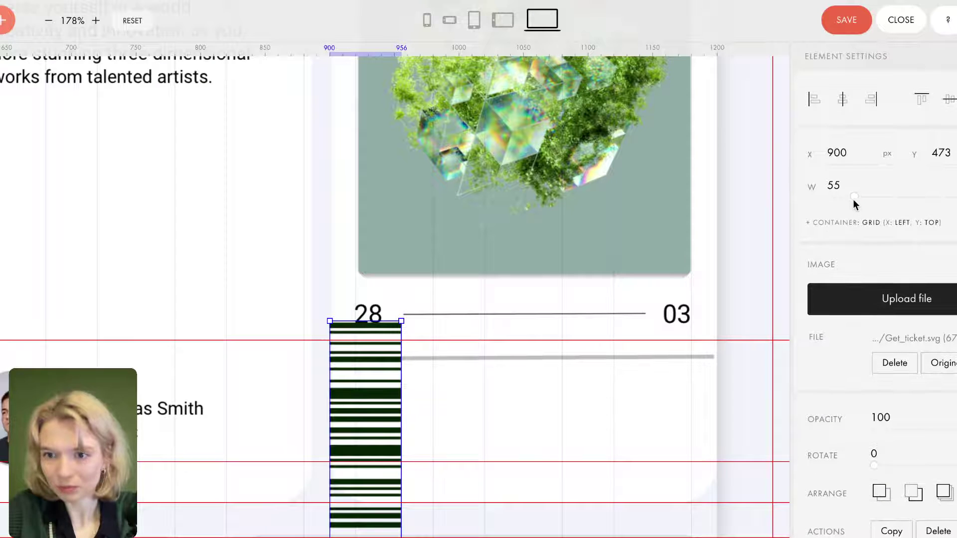
left_click_drag(854, 200, 835, 200)
double_click(833, 185)
type("200")
key("Return")
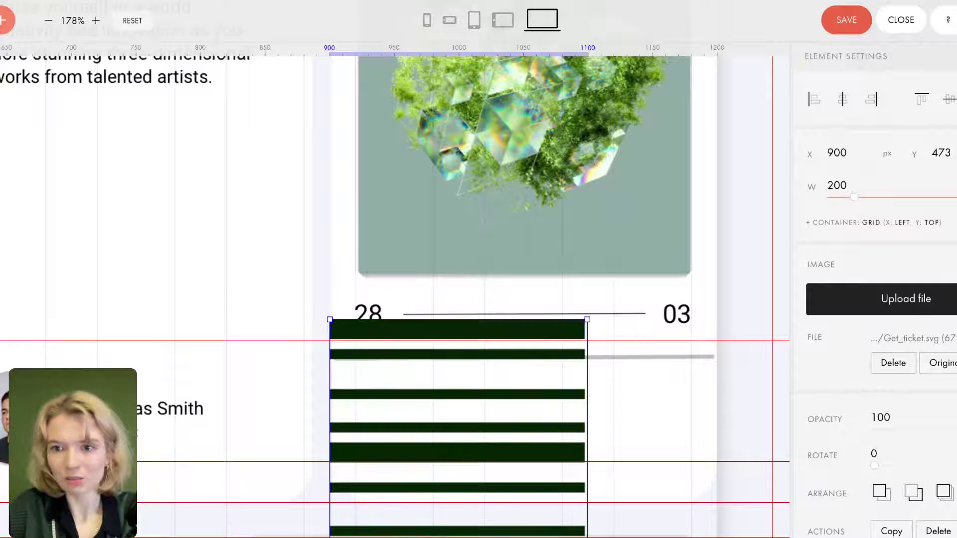
double_click(842, 185)
type("20")
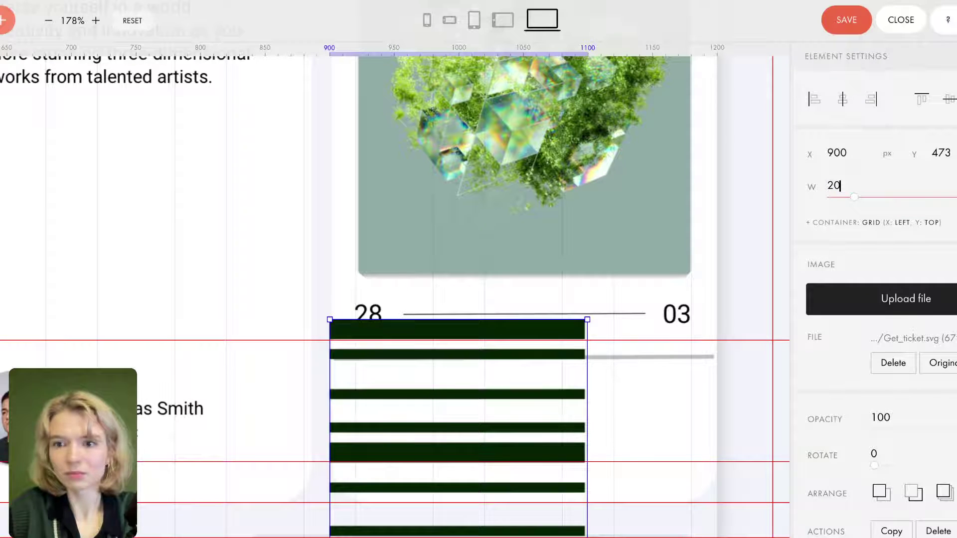
key("Return")
Position the barcode below the grey line at X 920, Y 514, and place a vertical guide through the middle card.
left_click_drag(347, 375, 372, 424)
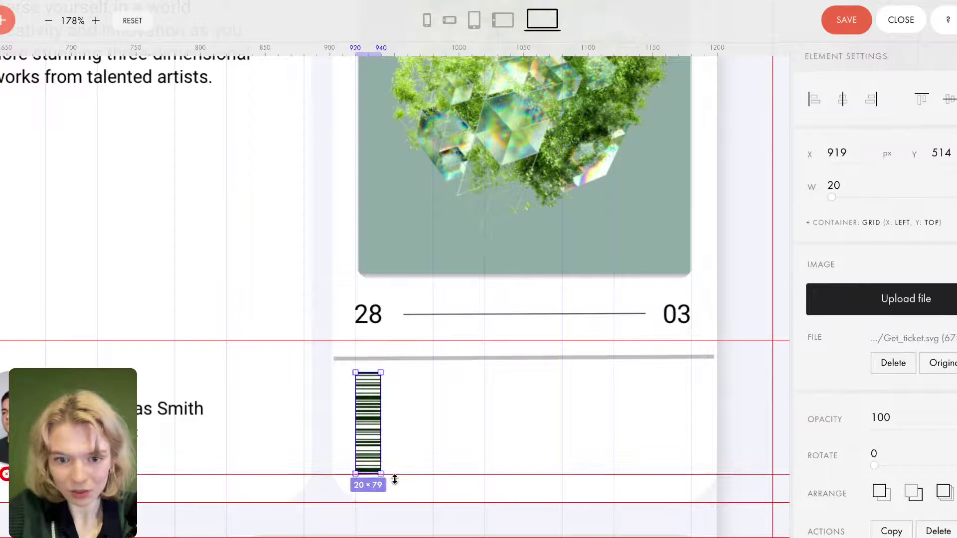
key("Right")
key("Right")
key("Right")
key("Right")
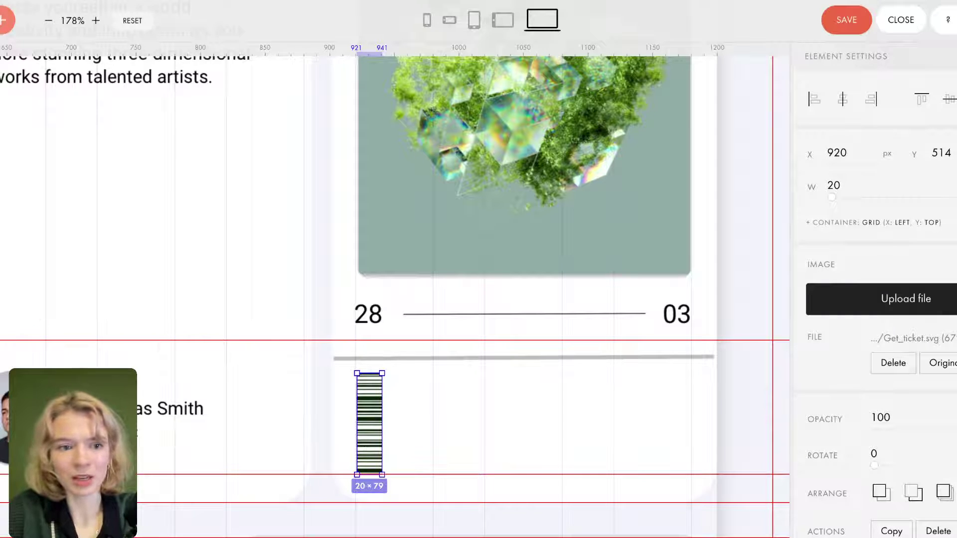
left_click_drag(359, 49, 49, 282)
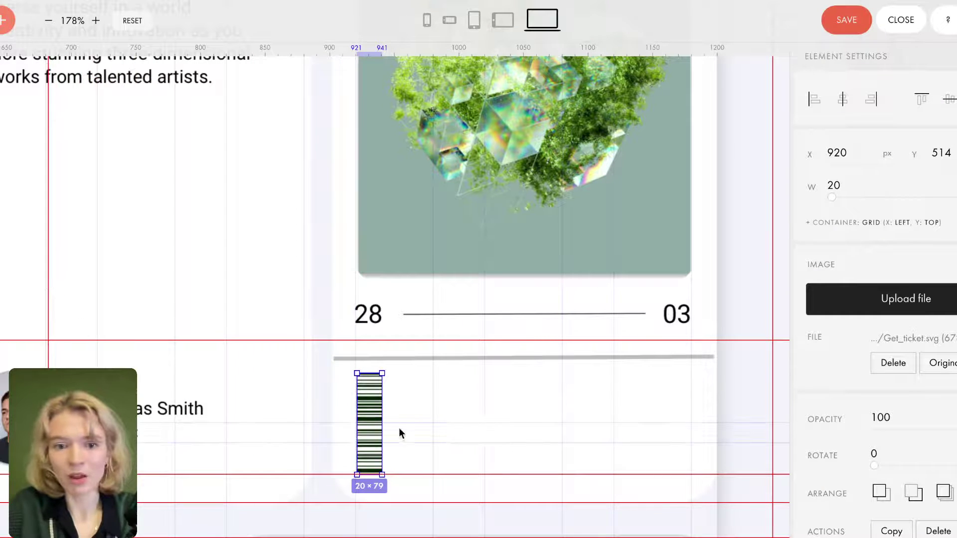
Add a text element and replace its placeholder content with "Get tickets".
left_click(474, 424)
left_click(467, 387)
left_click(6, 22)
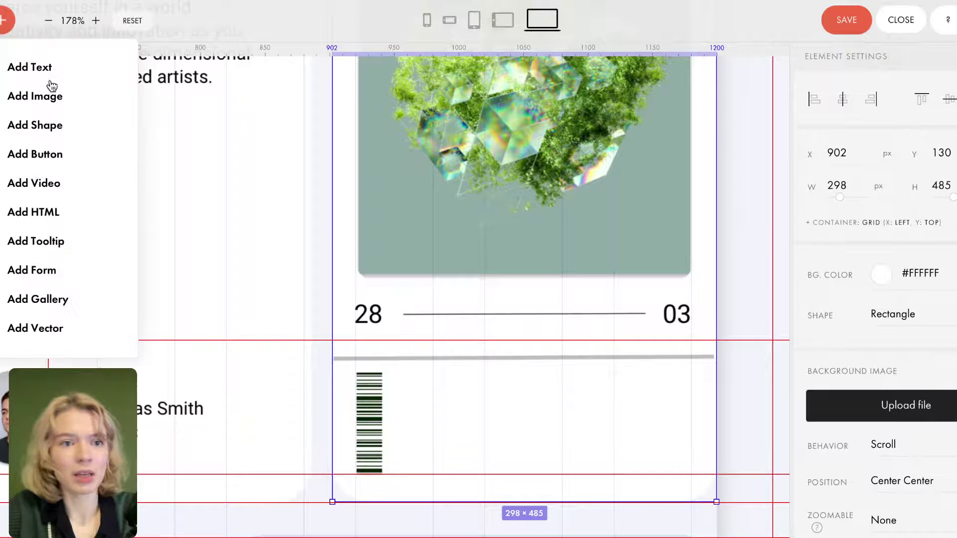
left_click(58, 72)
left_click_drag(109, 103, 376, 351)
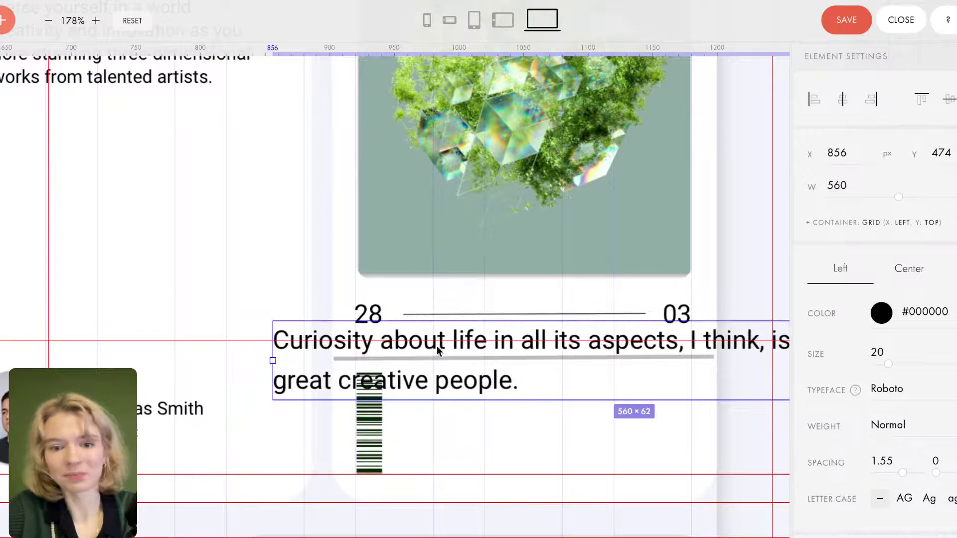
double_click(437, 381)
left_click(513, 383)
key("ctrl+a")
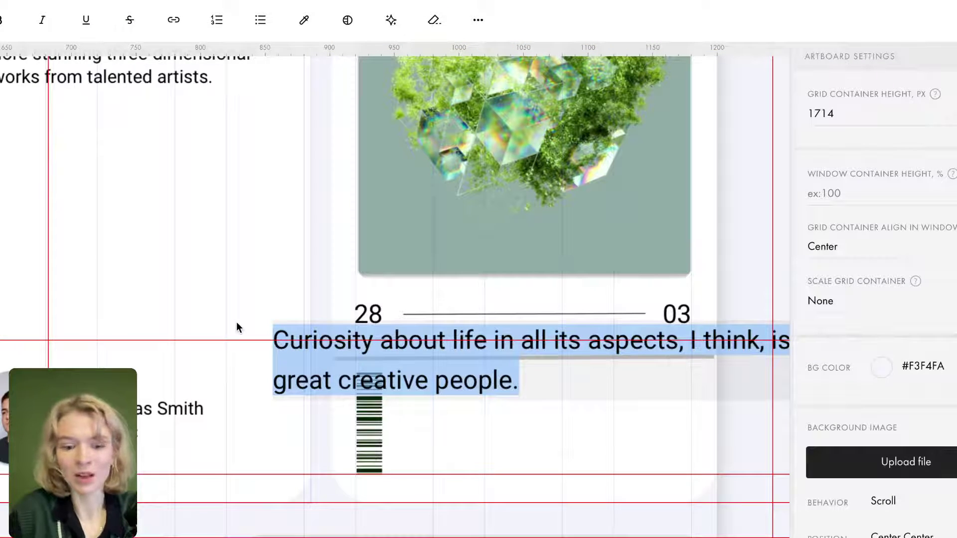
type("Get tickets")
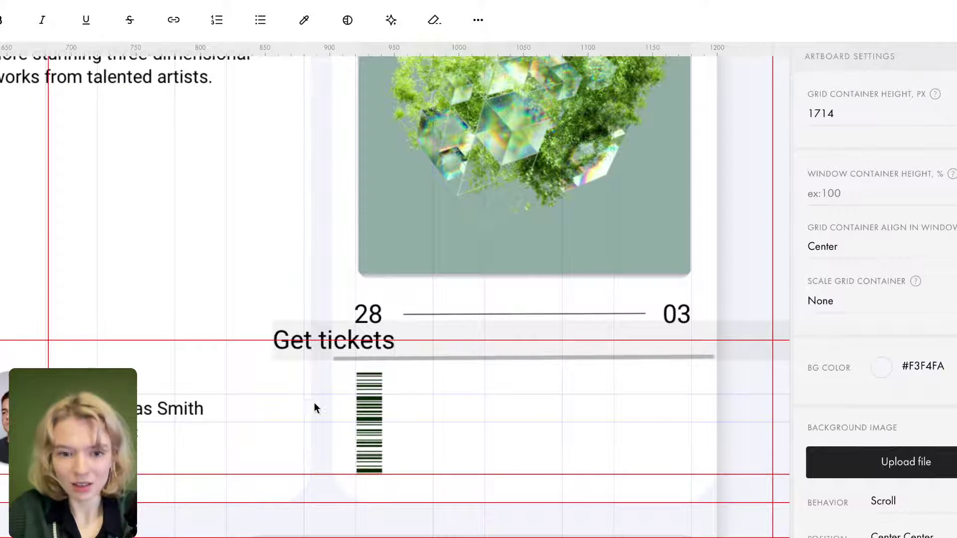
Move the text beside the barcode in the ticket card and compare it with the Figma design.
left_click(321, 371)
left_click(310, 349)
left_click_drag(310, 349, 499, 432)
double_click(499, 432)
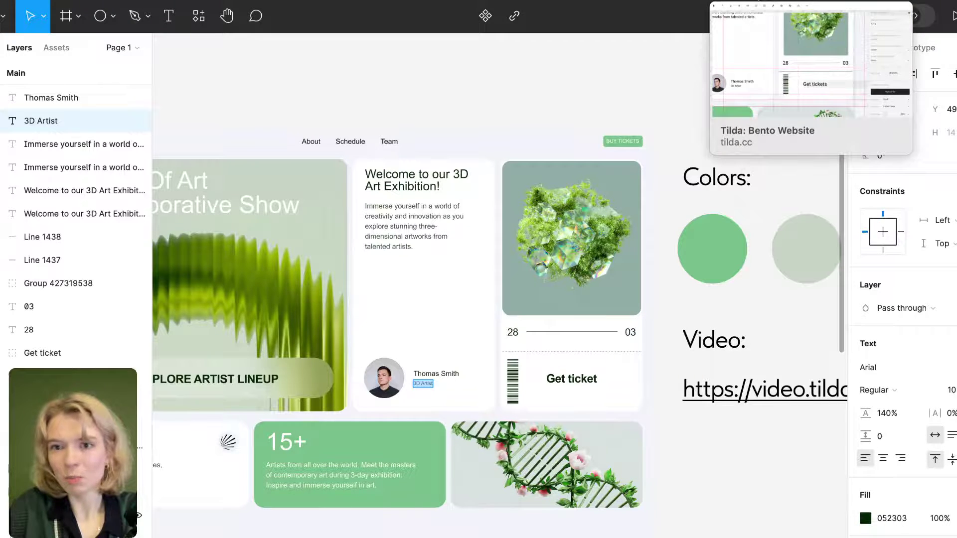
left_click(757, 1)
left_click(588, 423)
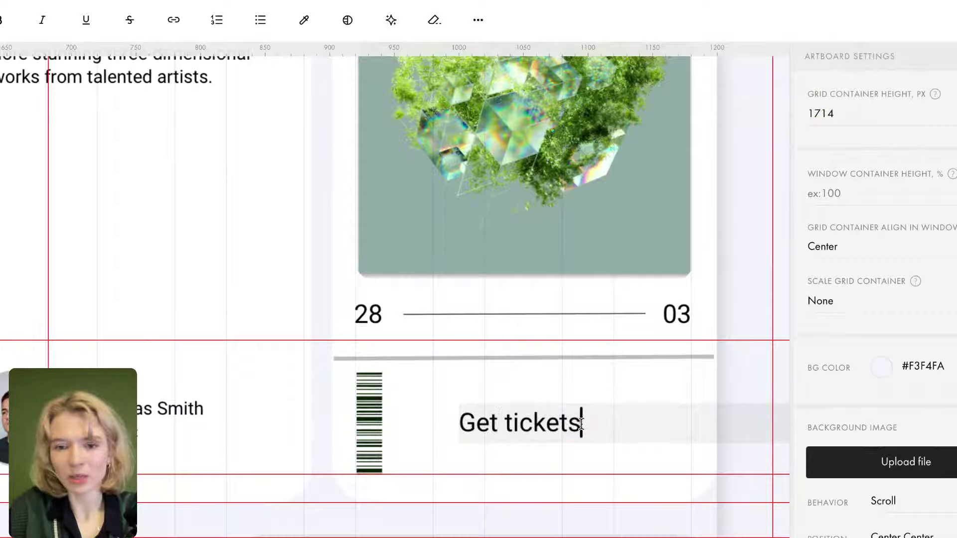
Rewrite the text beside the barcode in capitals as "GET TICKETS".
left_click_drag(588, 424, 445, 423)
type("GET")
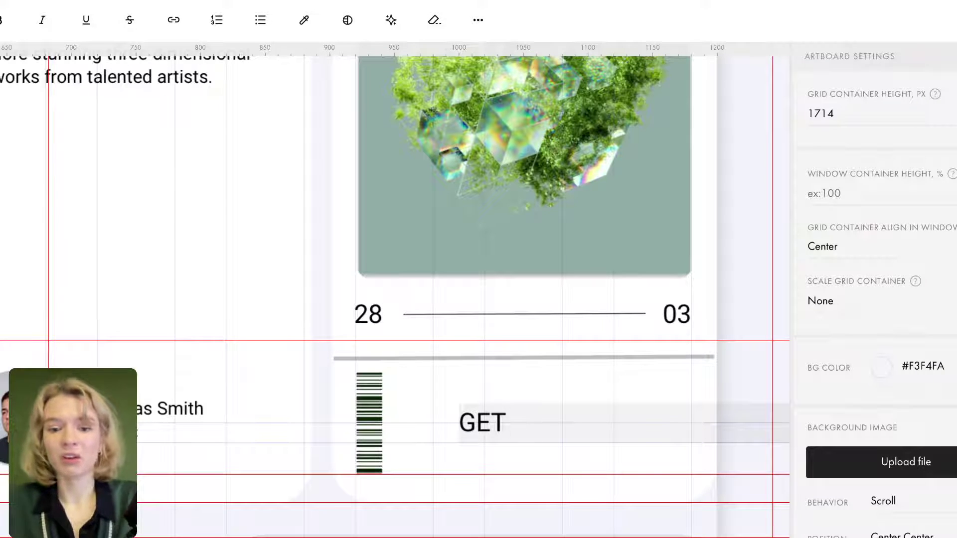
type("TICKETS")
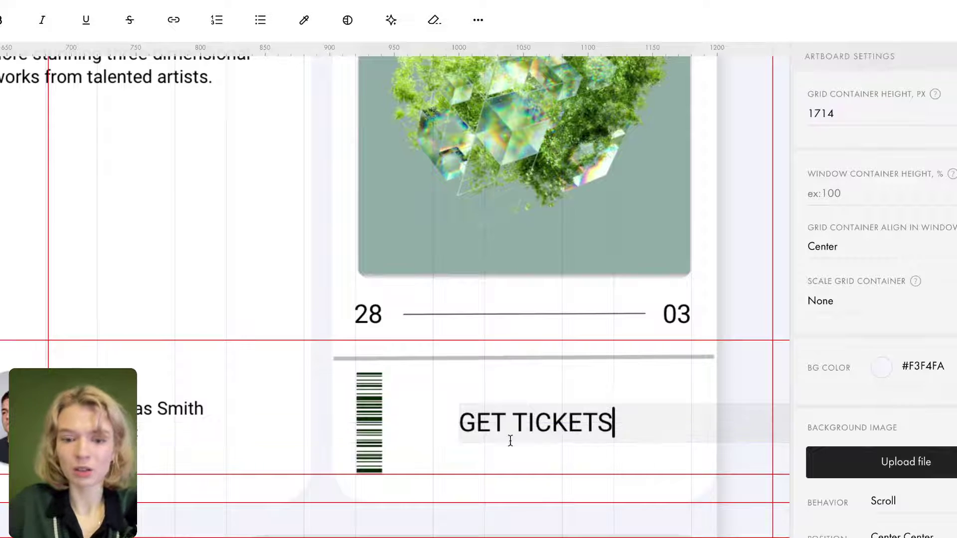
left_click(545, 378)
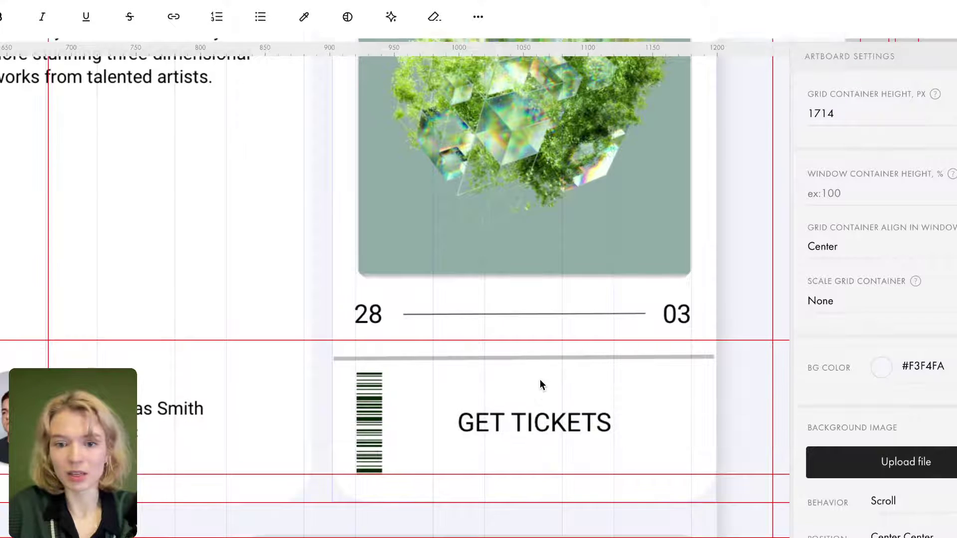
Change the typeface of the GET TICKETS text to Arial.
double_click(535, 432)
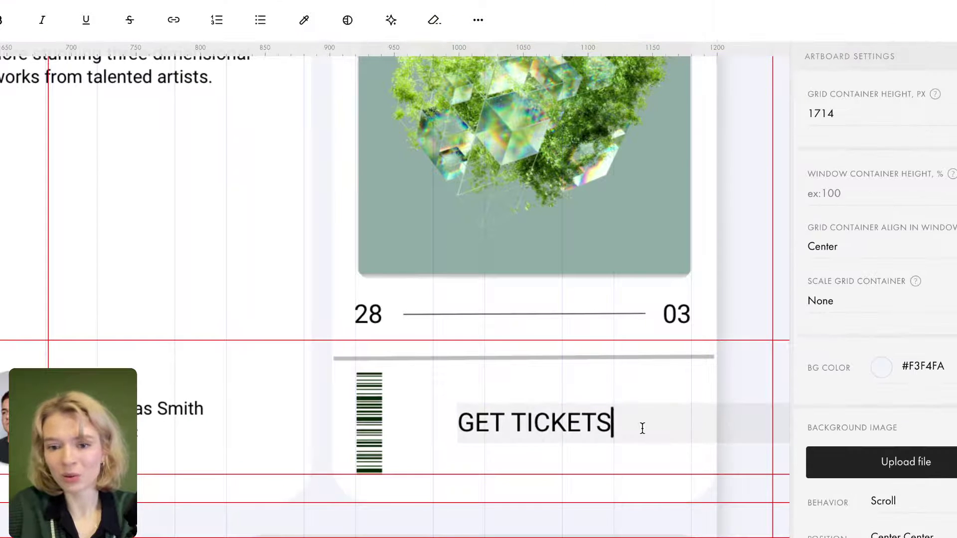
left_click_drag(640, 427, 454, 423)
scroll(822, 519, "down", 3)
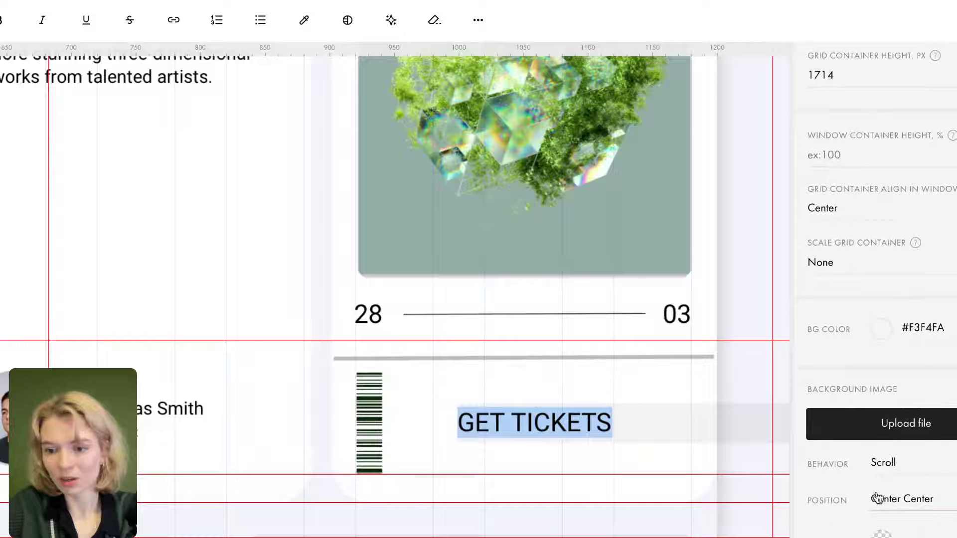
left_click(673, 414)
left_click(589, 420)
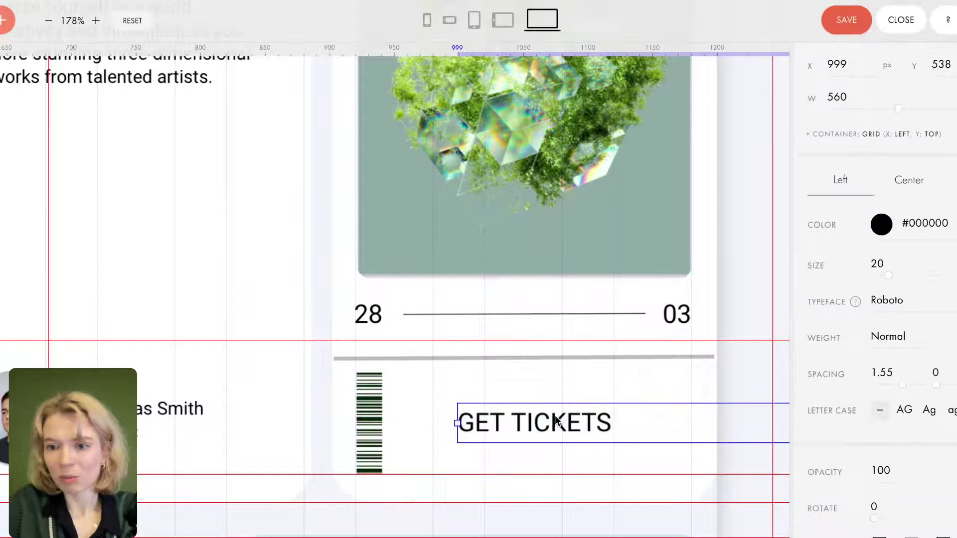
left_click(901, 299)
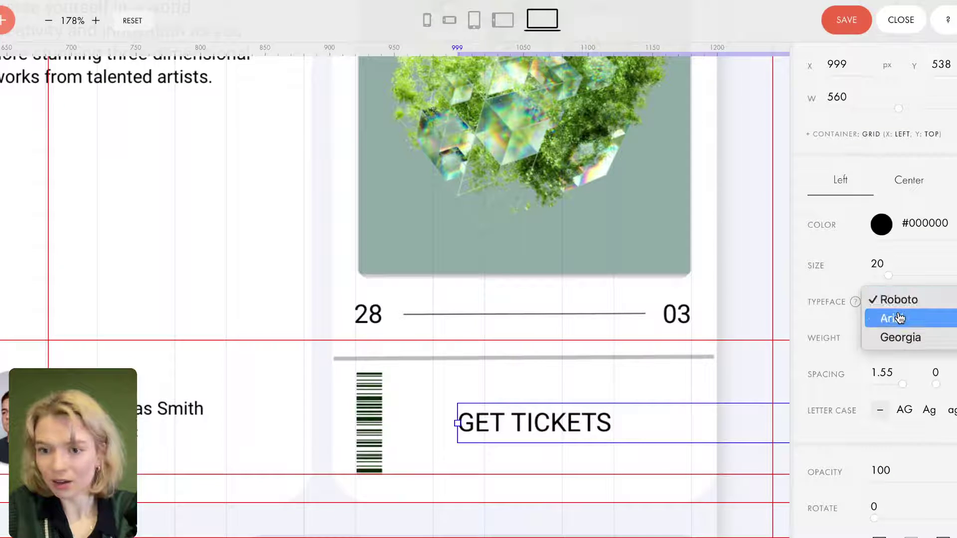
left_click(880, 320)
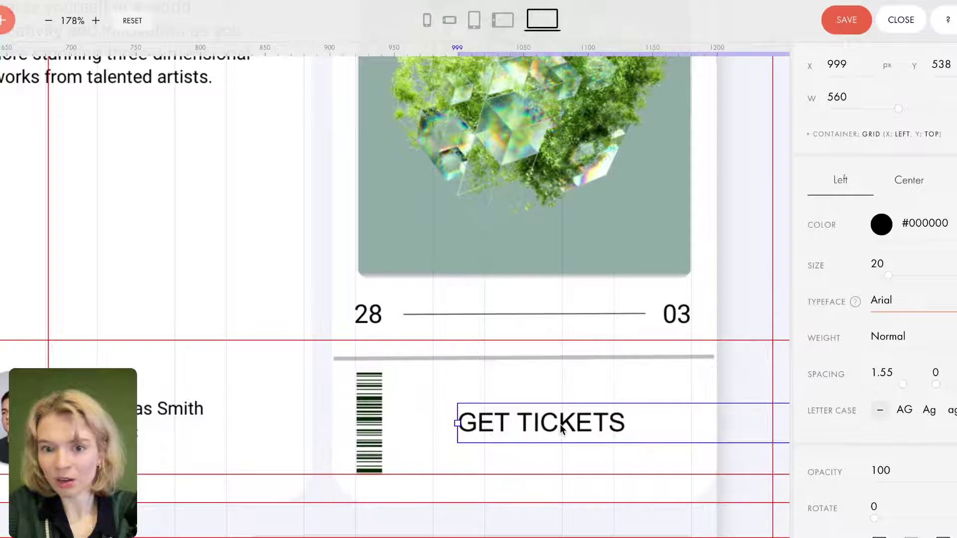
Try Medium weight on the GET TICKETS text, and set it to Semibold.
left_click(921, 333)
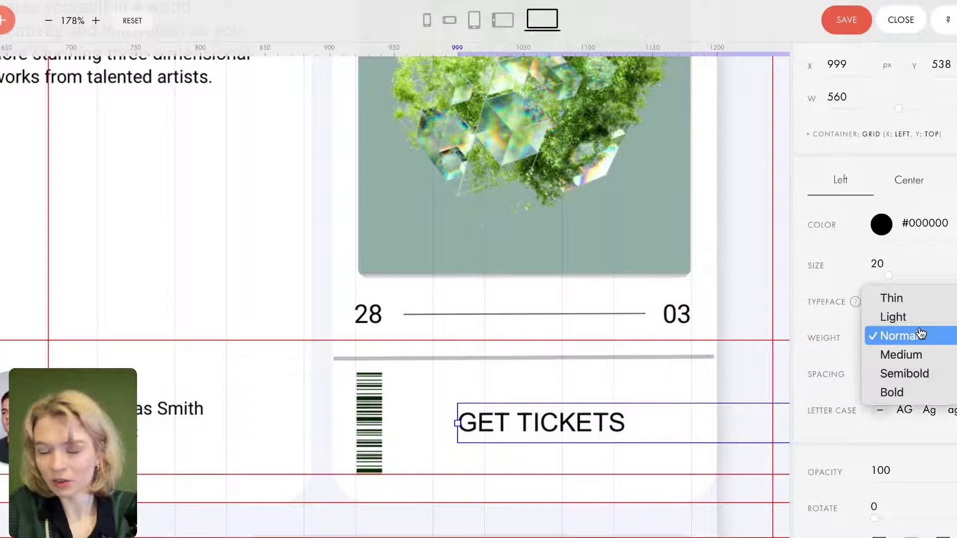
left_click(915, 358)
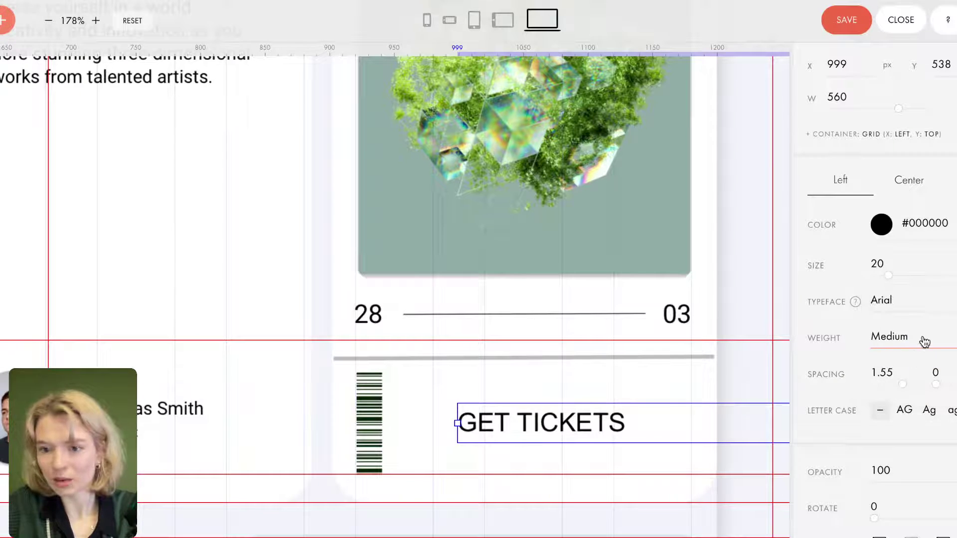
left_click(922, 340)
left_click(912, 354)
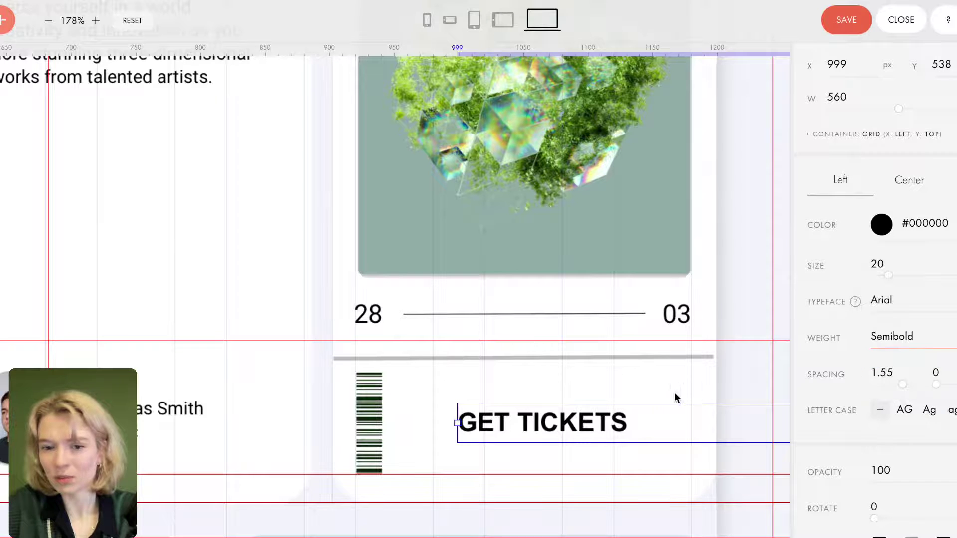
Shift the GET TICKETS text left to X 992 and save the block.
left_click(628, 376)
mouse_move(550, 422)
left_mouse_down()
mouse_move(530, 420)
mouse_move(546, 420)
left_mouse_up()
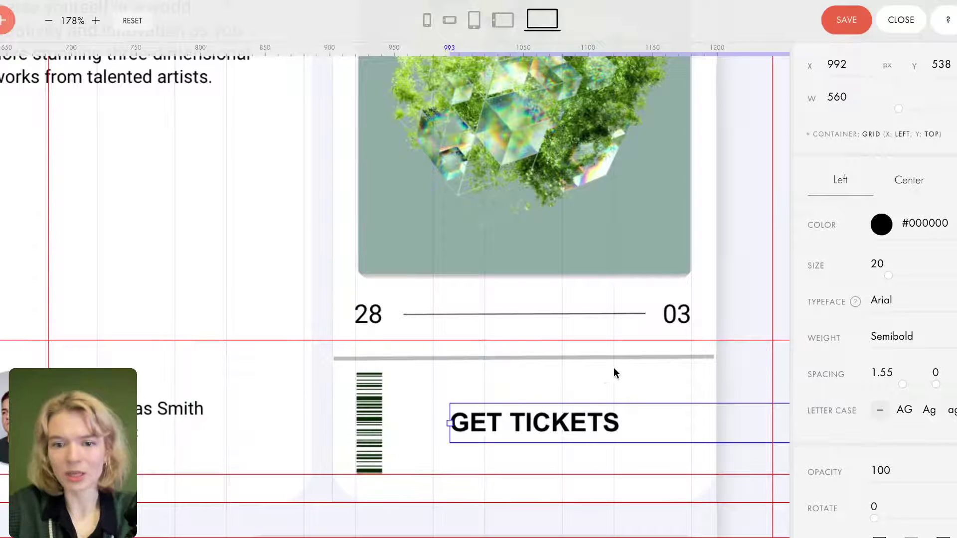
left_click(846, 20)
Examine the ticket card and the overall card layout at several zoom levels.
scroll(538, 289, "down", 3)
scroll(538, 289, "down", 2)
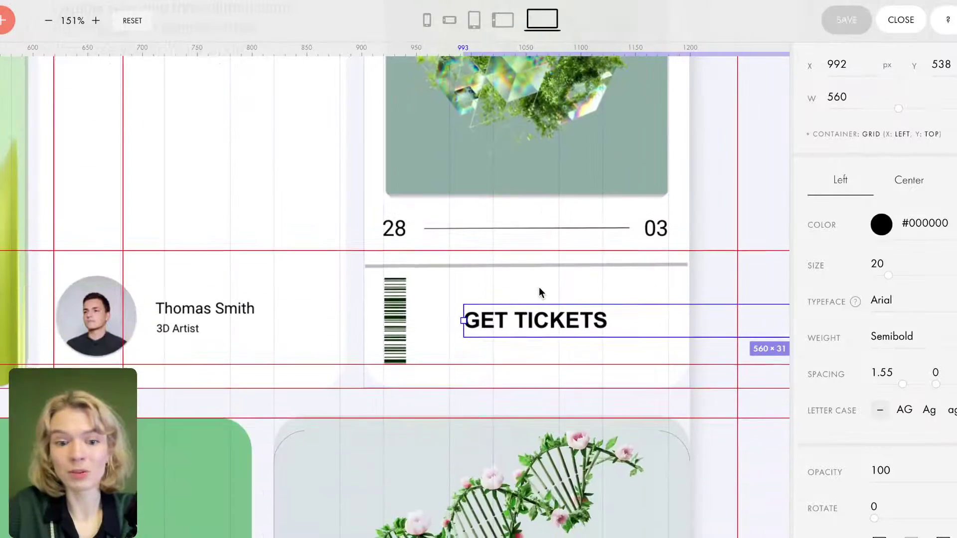
scroll(539, 291, "up", 1)
scroll(539, 289, "down", 1)
scroll(540, 289, "up", 2)
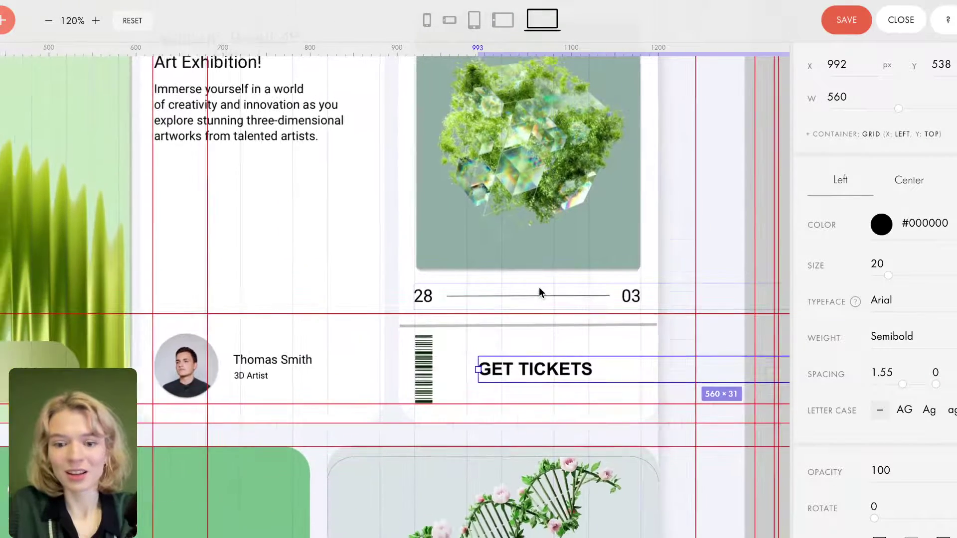
scroll(539, 289, "down", 3)
scroll(539, 289, "down", 1)
scroll(539, 289, "down", 3)
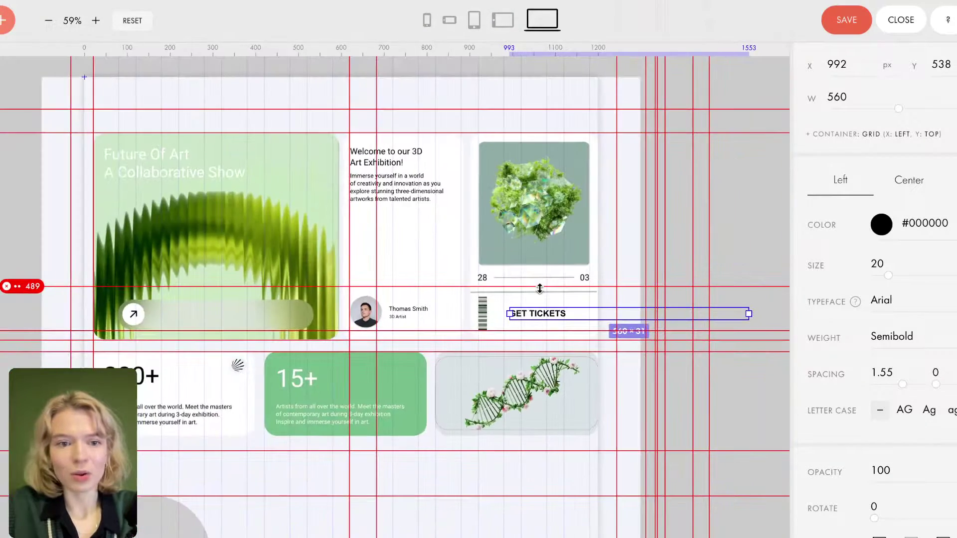
scroll(408, 312, "up", 1)
scroll(408, 312, "up", 3)
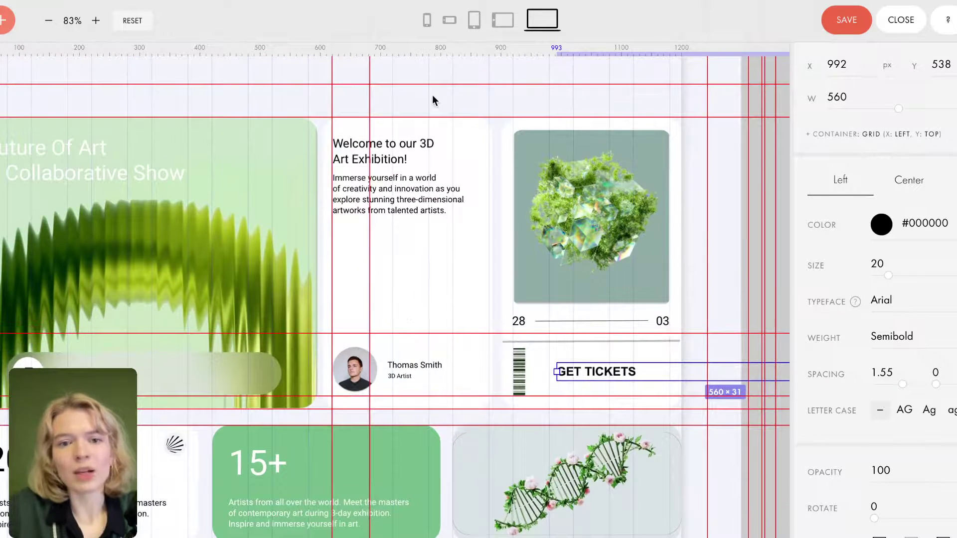
left_click(436, 115)
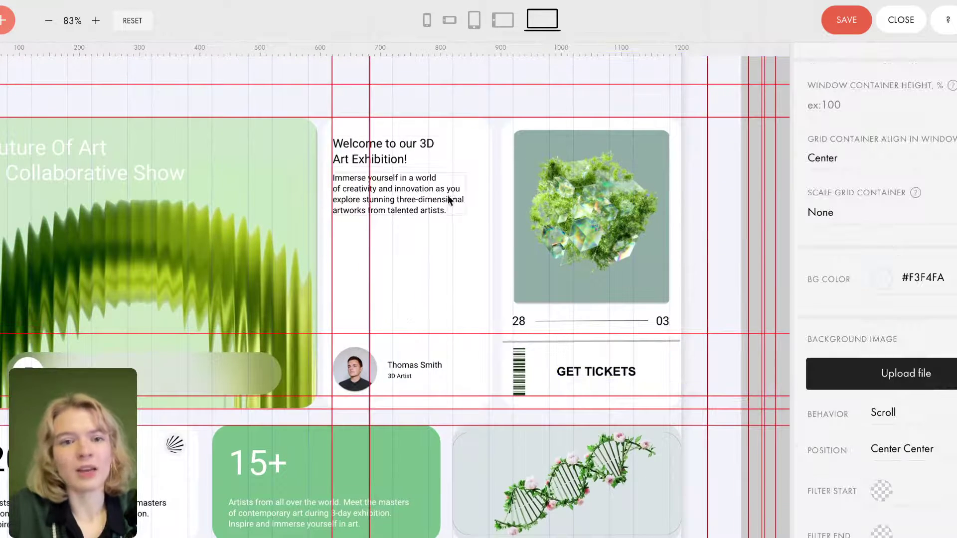
scroll(446, 197, "up", 3)
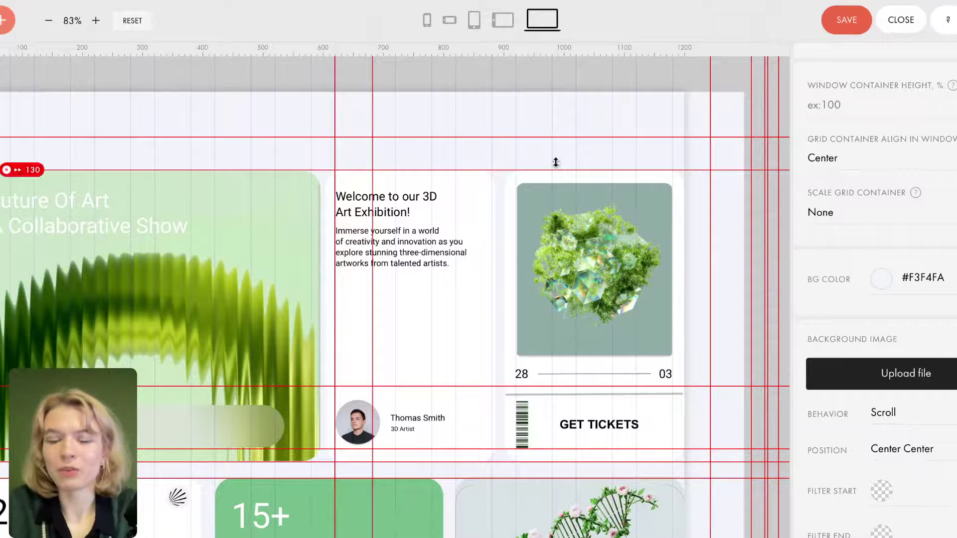
Add a button to the artboard and place it above the cards at about X 746, Y 21.
left_click(6, 21)
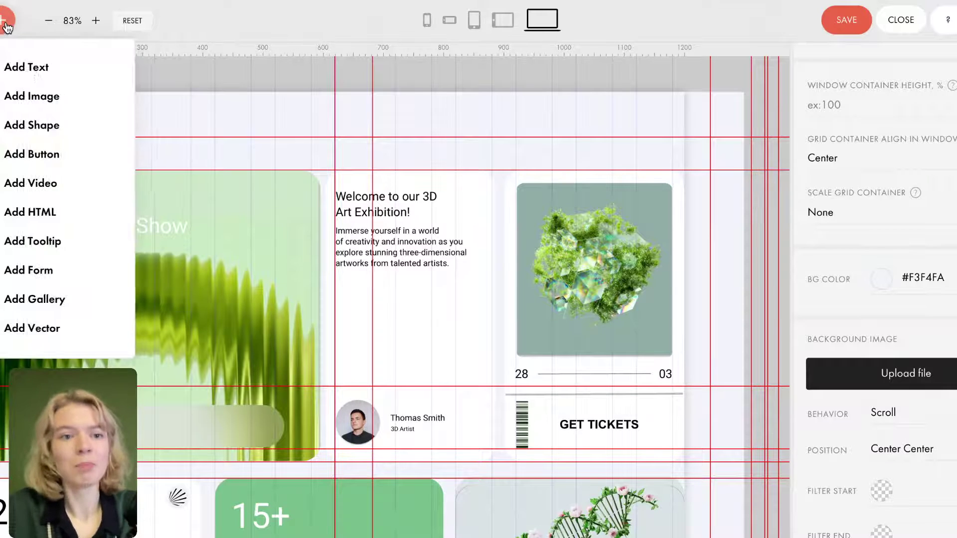
left_click(58, 156)
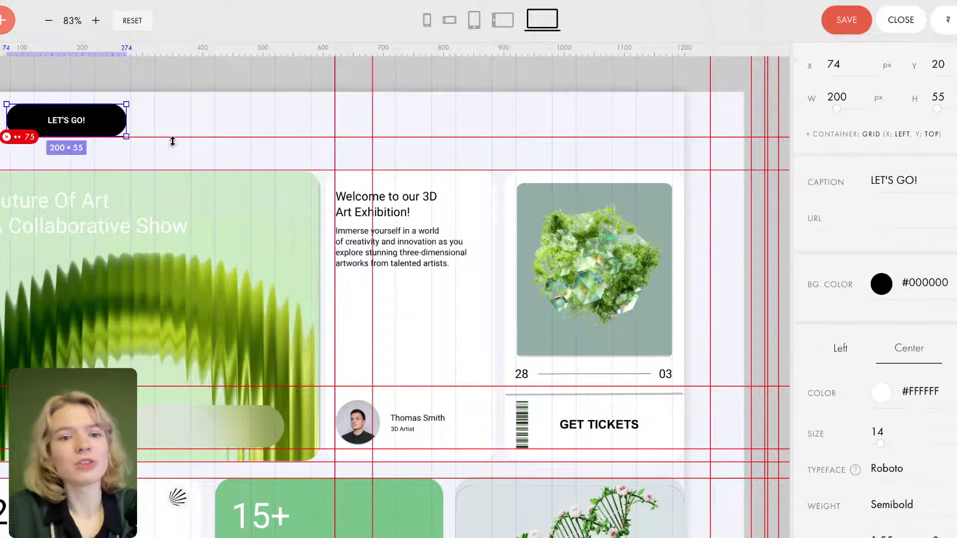
left_click_drag(107, 117, 512, 122)
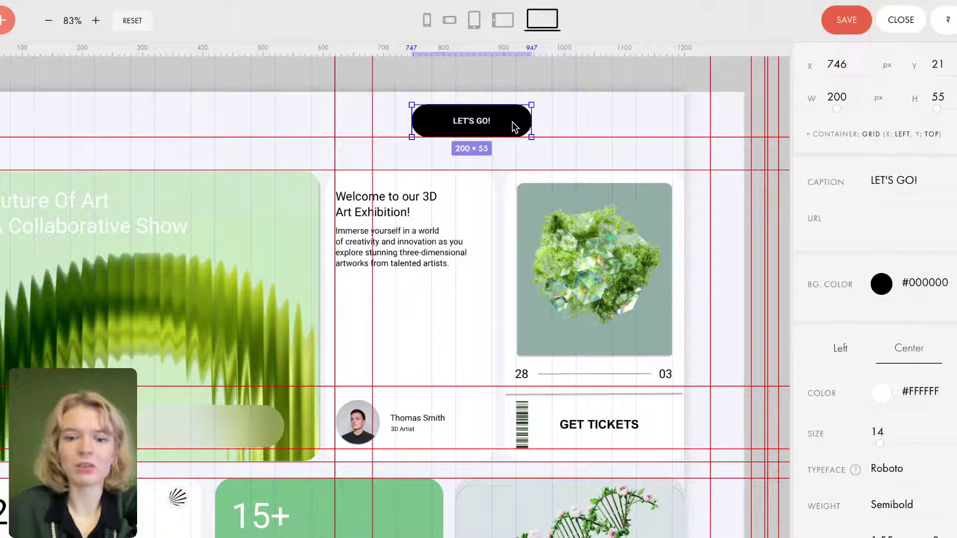
Examine the link settings of the GET TICKETS text.
left_click(600, 434)
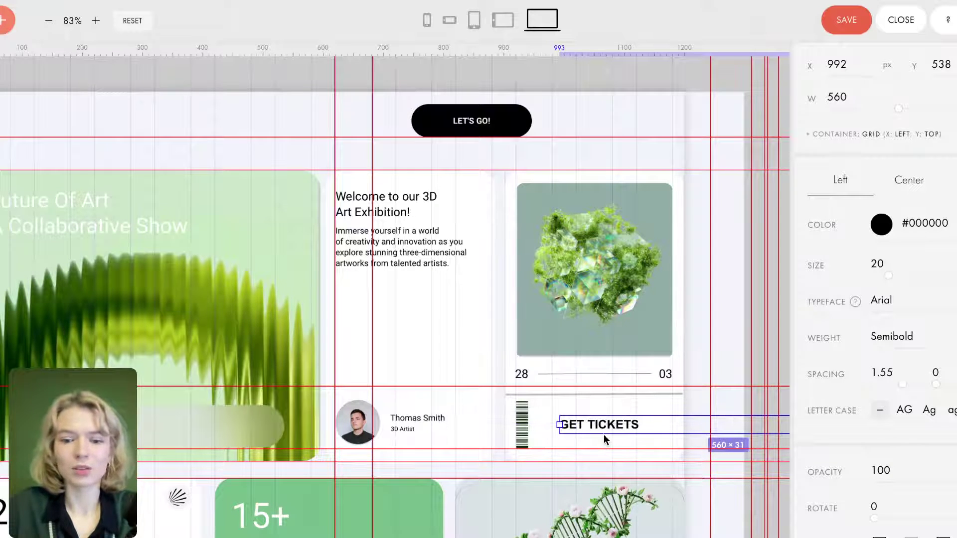
scroll(877, 305, "down", 7)
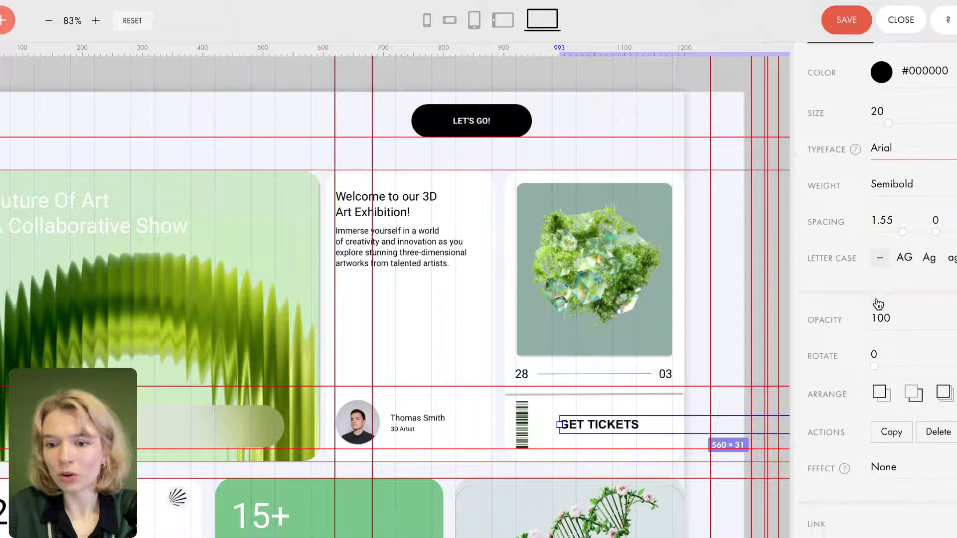
left_click(857, 312)
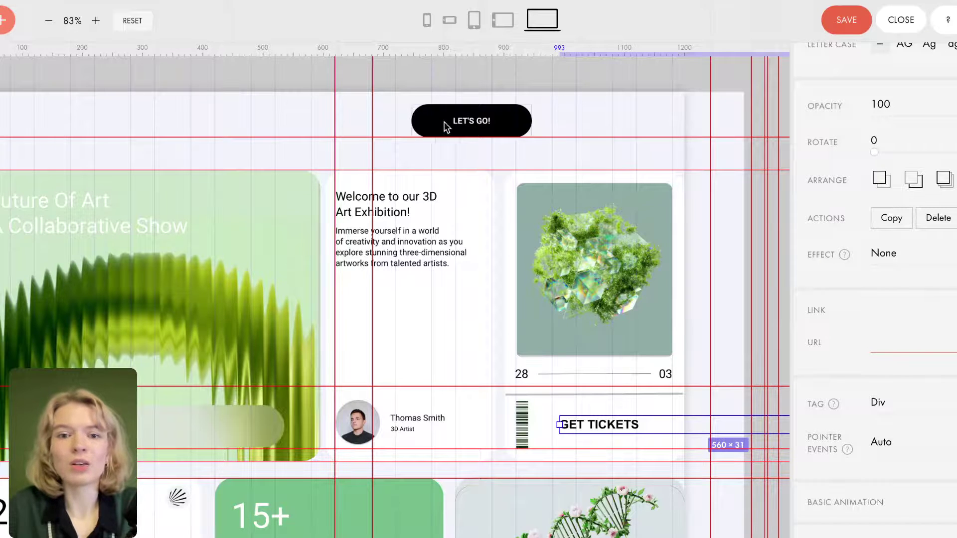
Move the LET'S GO! button above the ticket card to about X 973 and lower the horizontal guide to the button's bottom edge.
left_click(427, 123)
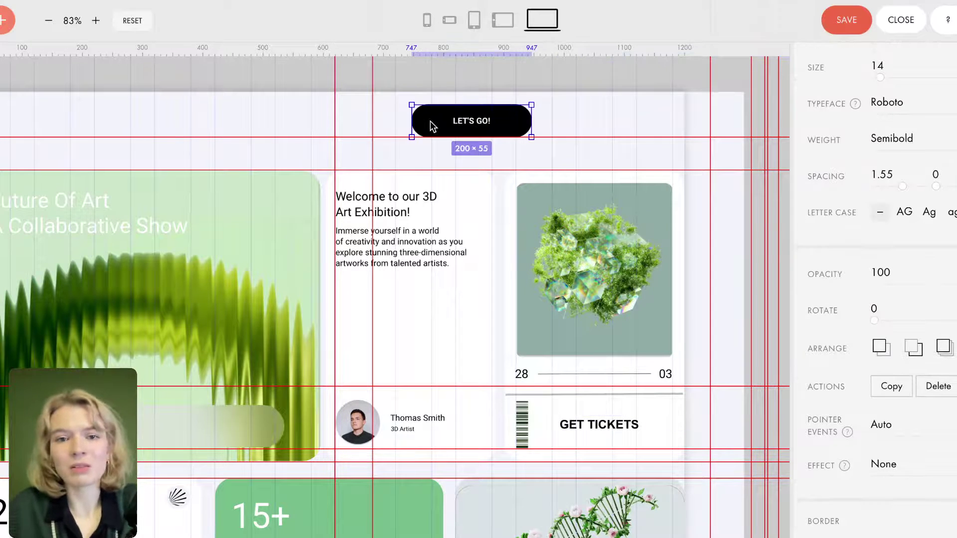
left_click_drag(429, 121, 441, 145)
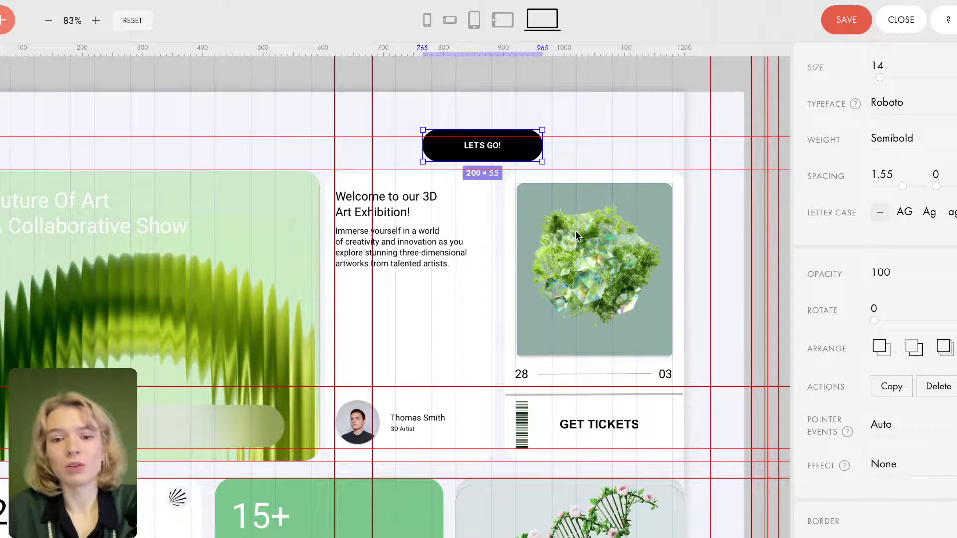
left_click(576, 272)
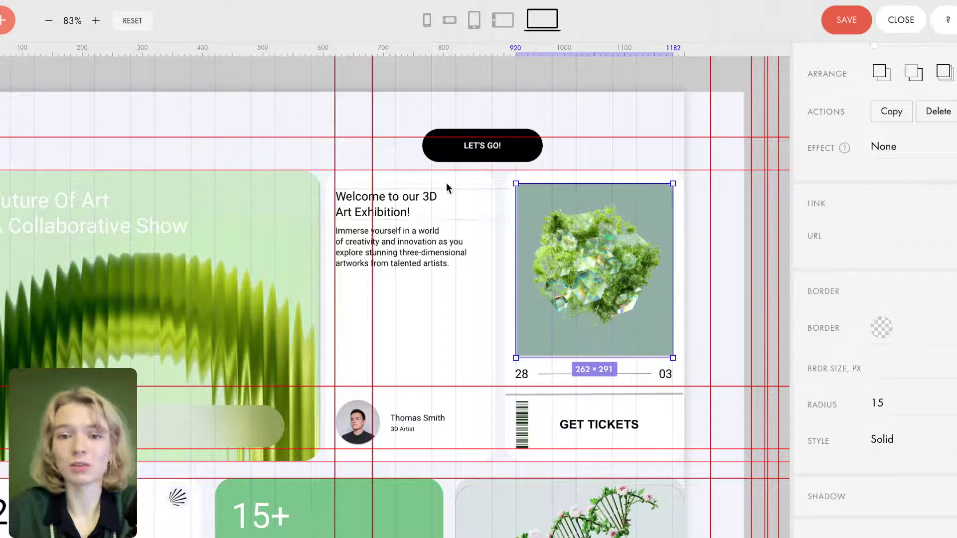
left_click_drag(525, 150, 675, 155)
left_click_drag(645, 108, 649, 148)
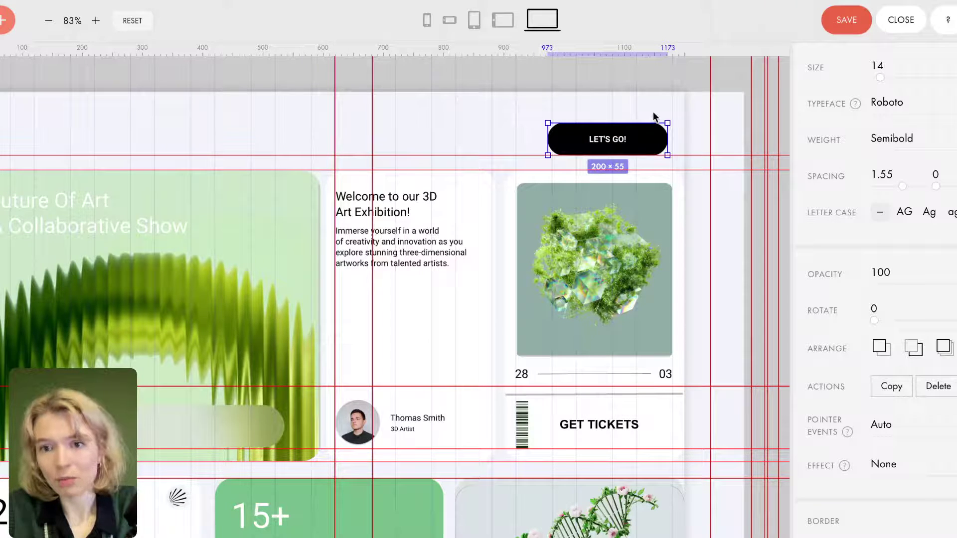
Shift the vertical guide to the ticket card's right edge at about 1200 and align the LET'S GO! button's right edge to it.
mouse_move(715, 119)
left_click_drag(713, 118, 683, 118)
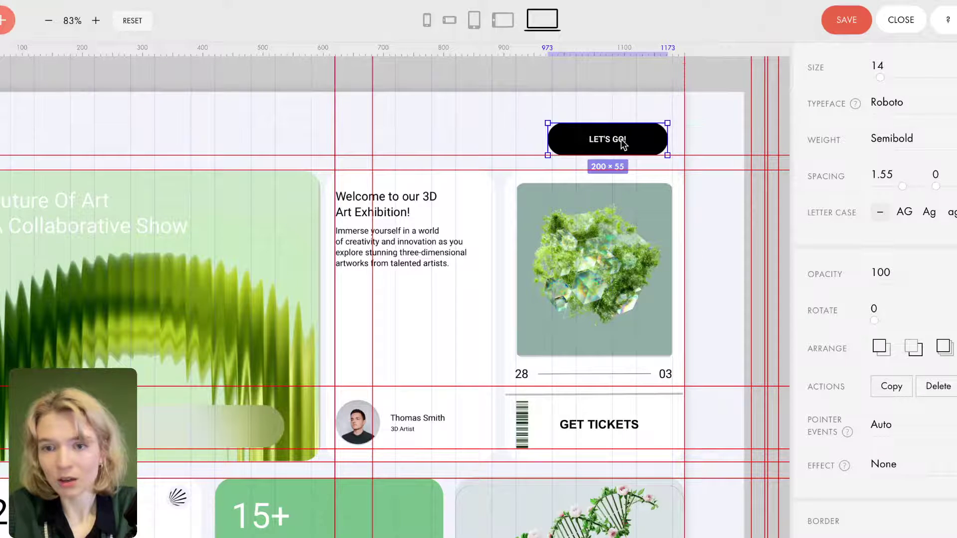
left_click_drag(621, 144, 638, 144)
left_click(638, 142)
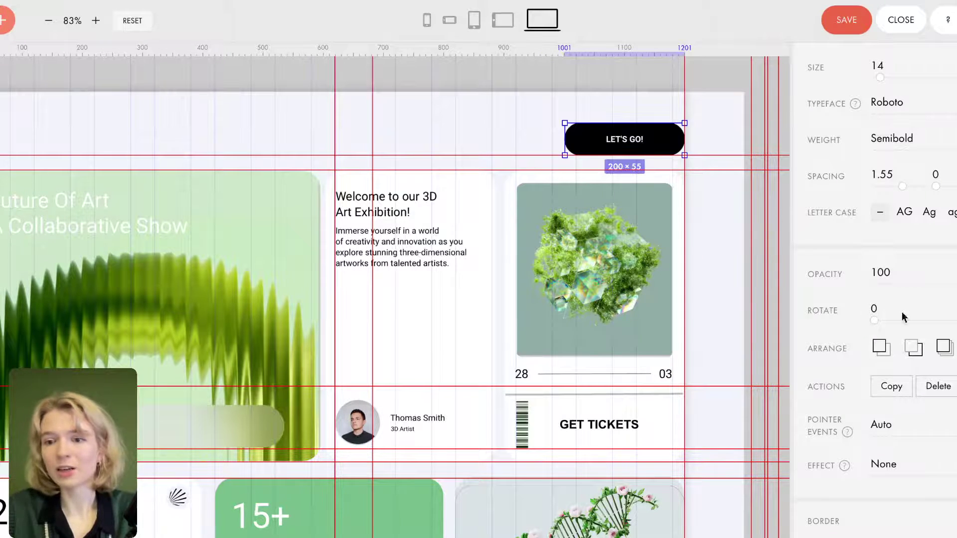
Set the LET'S GO! button's background colour to the page's green, #77BD8B.
scroll(886, 422, "down", 3)
scroll(882, 387, "down", 6)
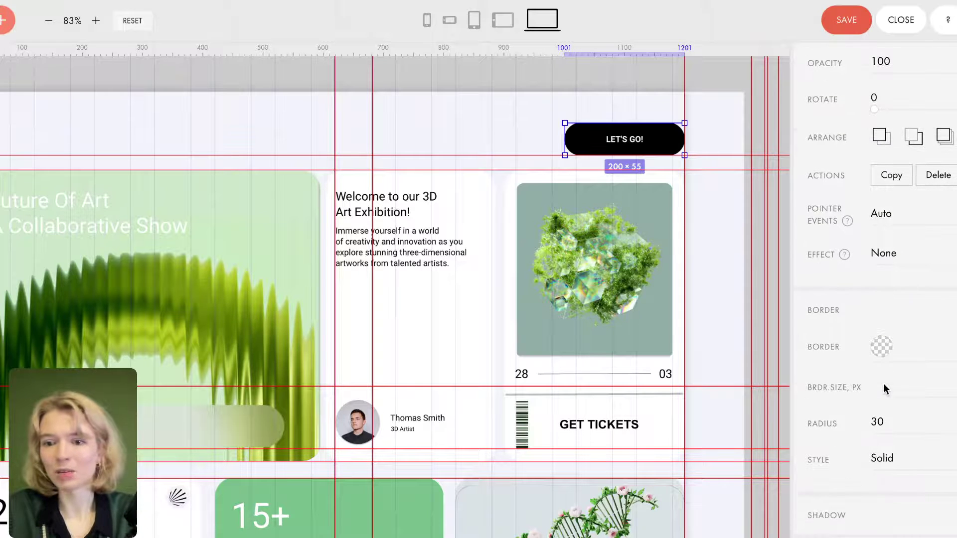
scroll(884, 387, "up", 6)
scroll(885, 390, "up", 5)
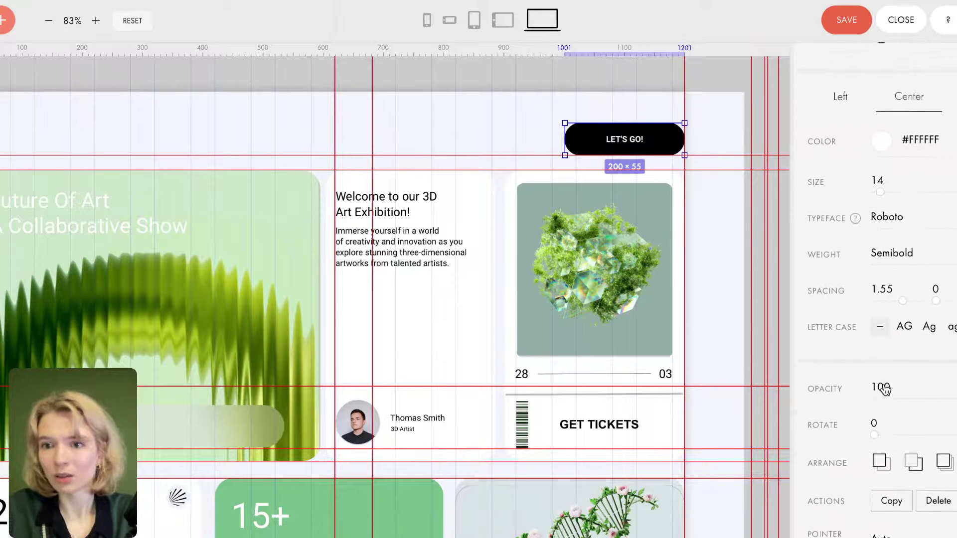
left_click(881, 172)
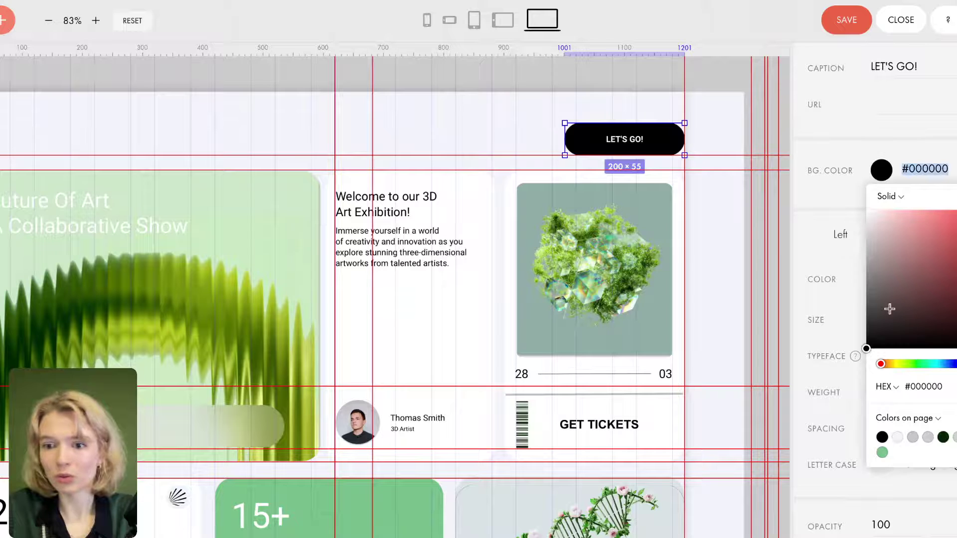
left_click(882, 452)
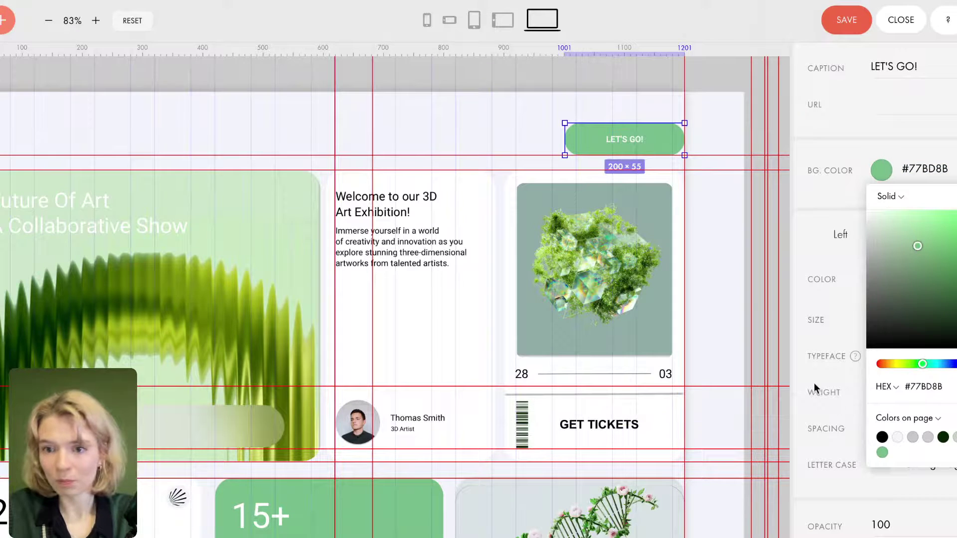
left_click(474, 100)
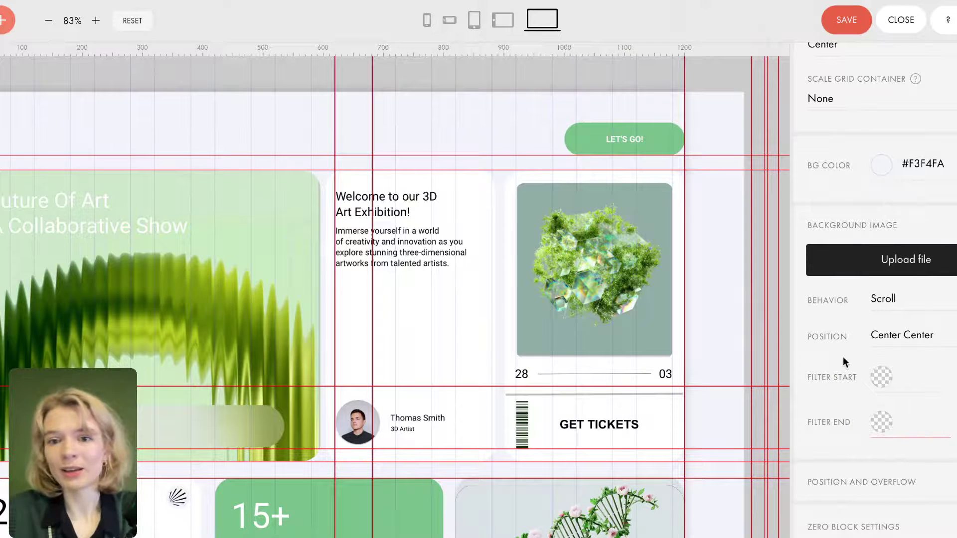
Set the LET'S GO! button's corner radius to 20 and save the block.
scroll(832, 339, "down", 1)
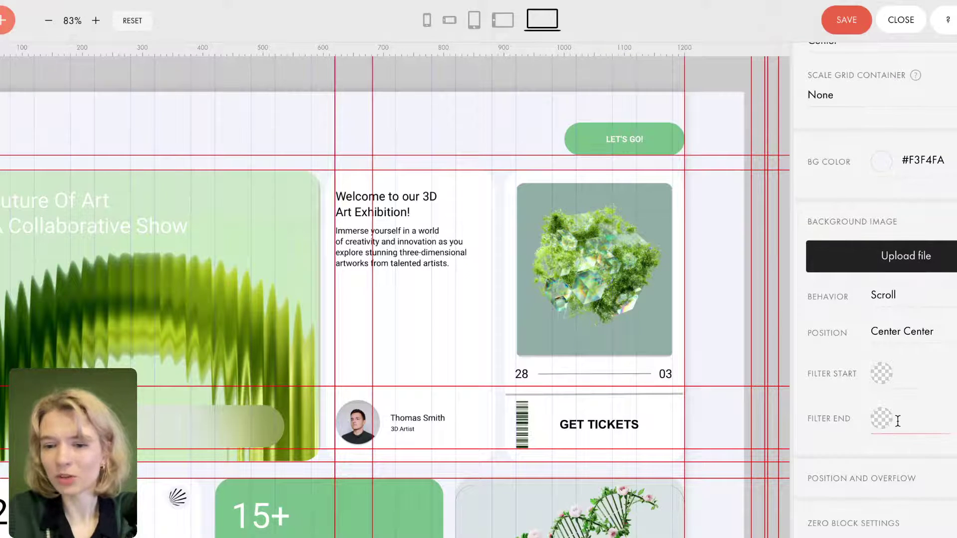
scroll(868, 279, "up", 4)
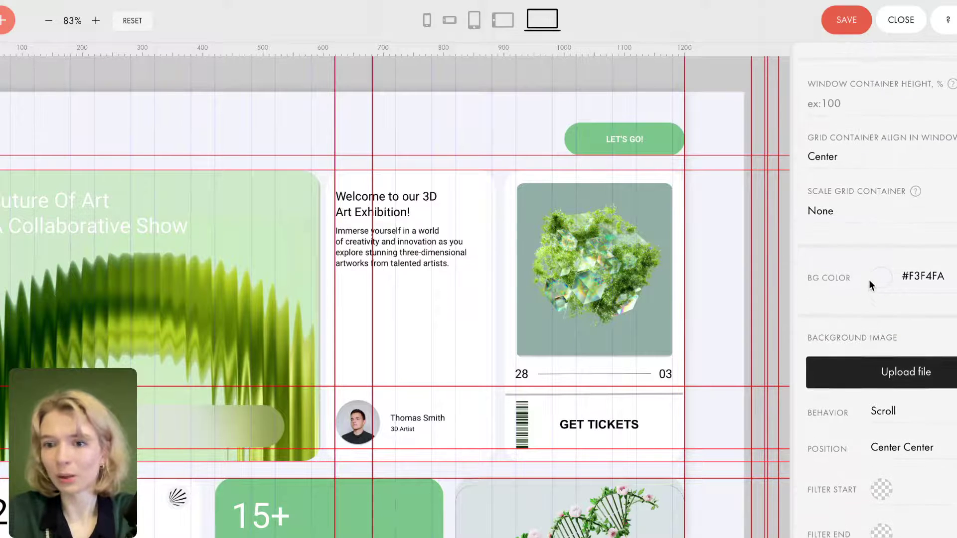
scroll(869, 279, "down", 4)
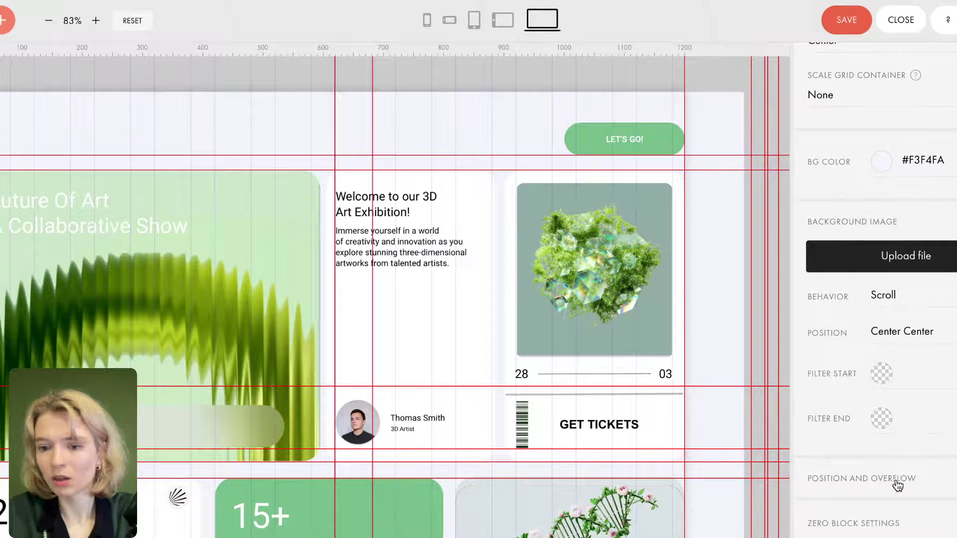
scroll(848, 461, "up", 4)
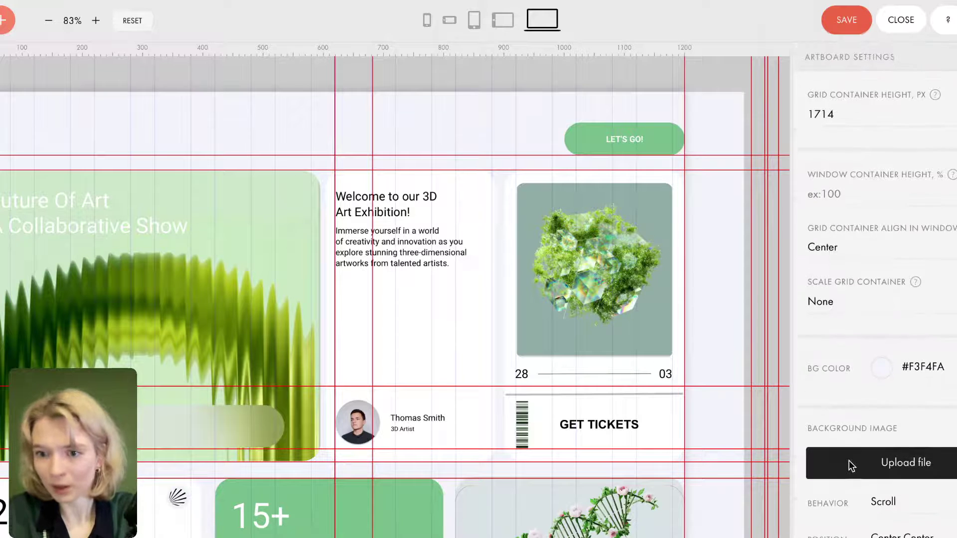
left_click(587, 133)
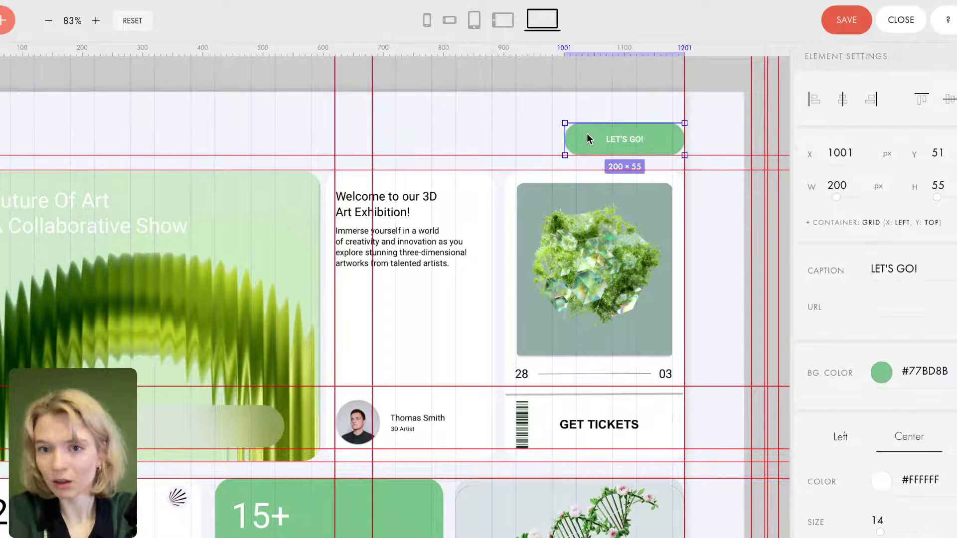
scroll(822, 331, "down", 12)
scroll(822, 336, "down", 1)
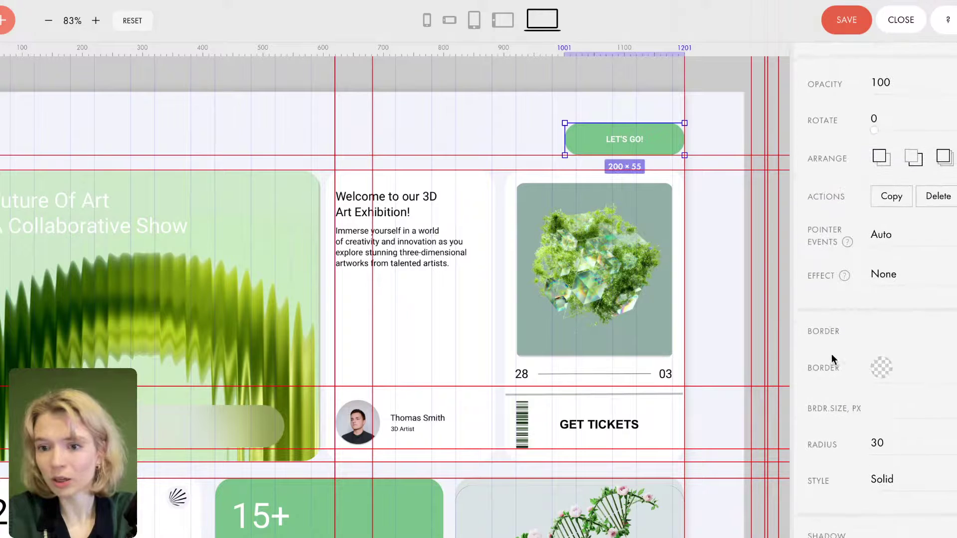
double_click(875, 442)
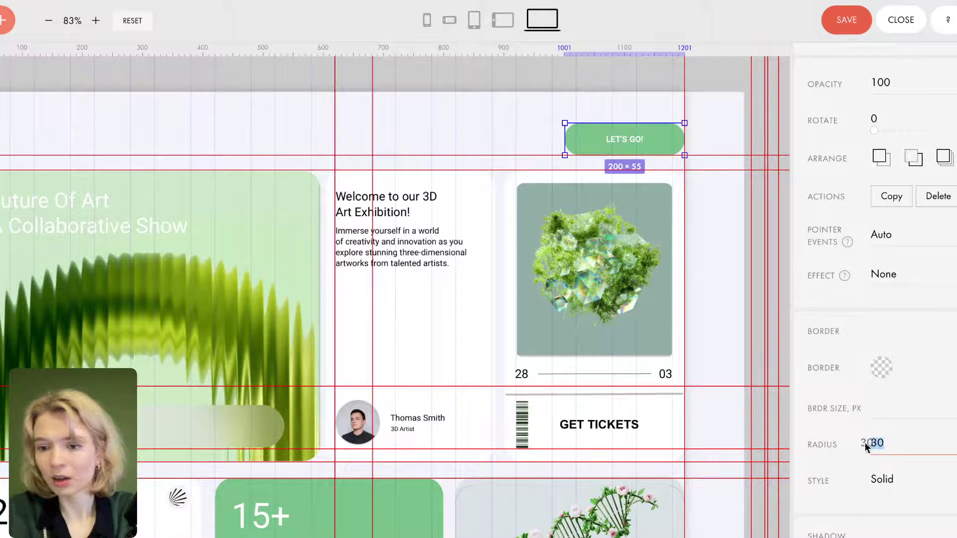
type("2")
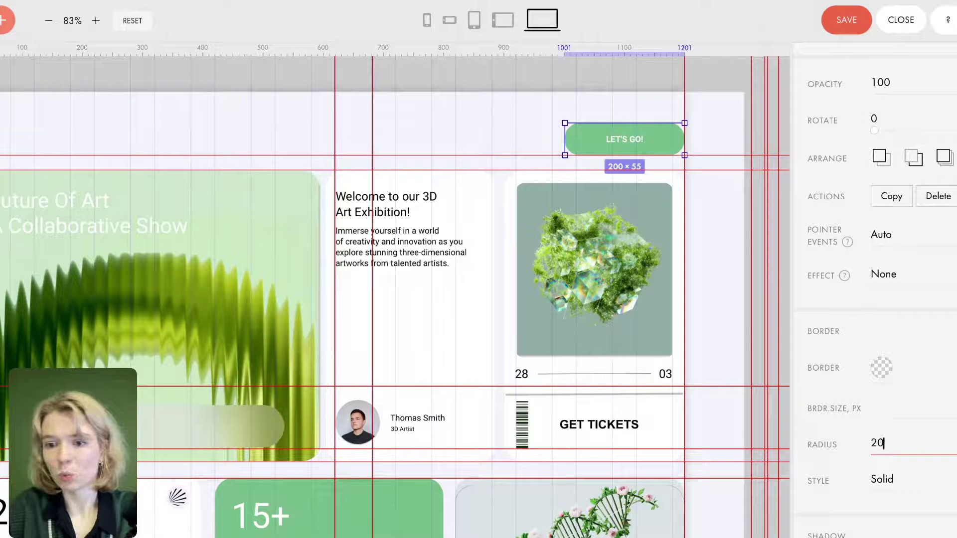
left_click(455, 112)
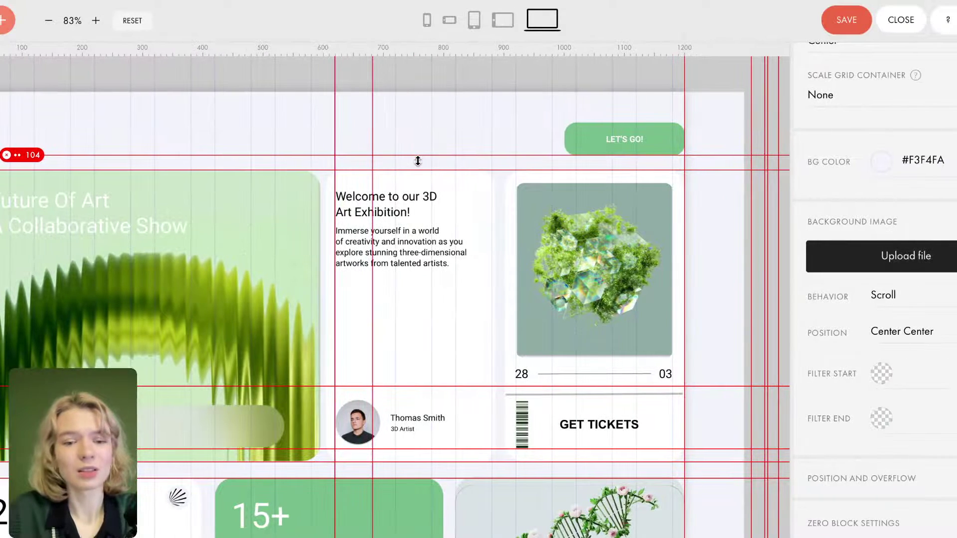
scroll(418, 161, "down", 1)
left_click(842, 21)
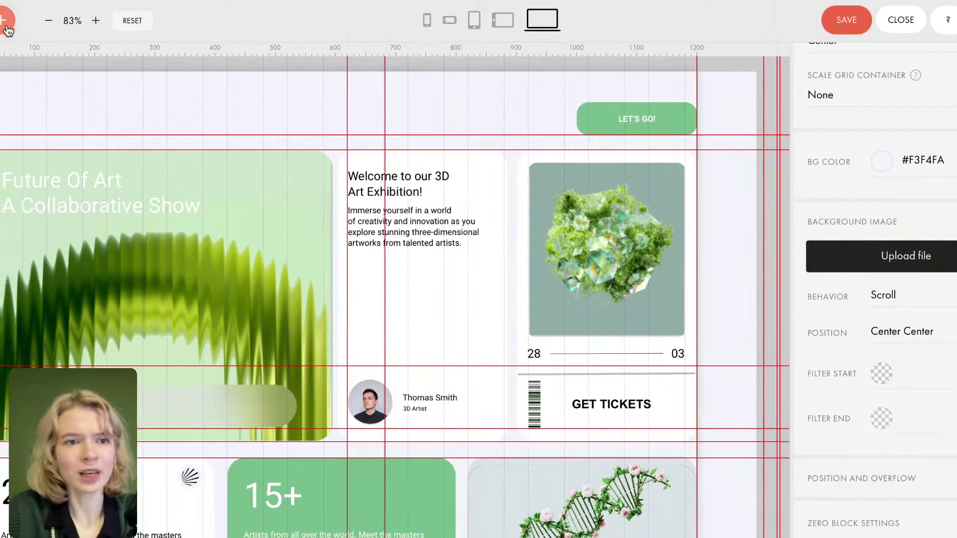
Add an image element and upload Group 427319539.svg from the Bento folder into it.
left_click(8, 22)
left_click(35, 98)
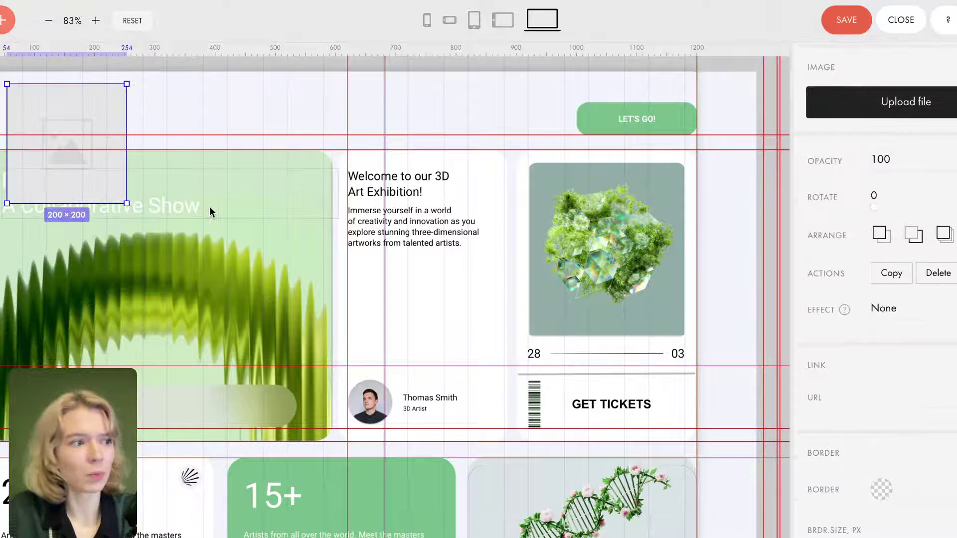
left_click(897, 111)
left_click(494, 311)
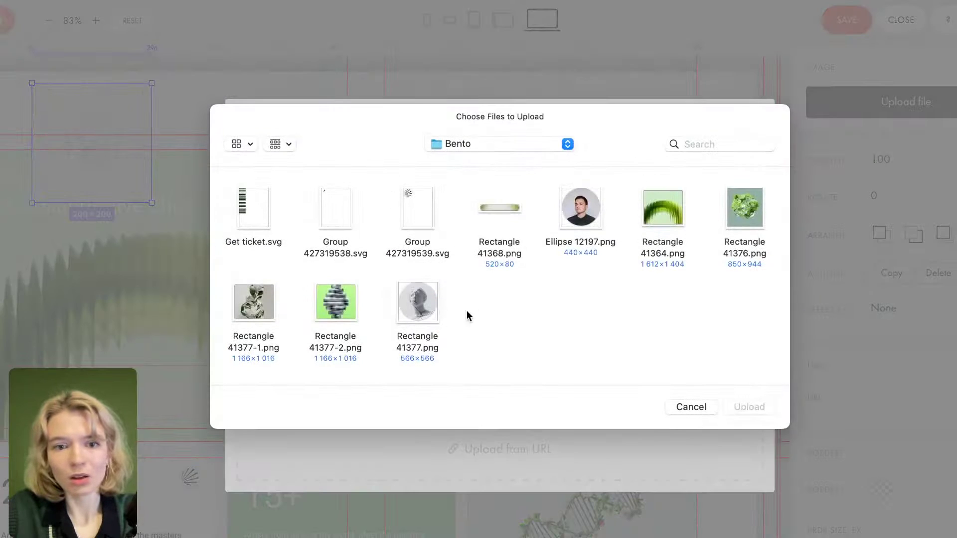
left_click(418, 199)
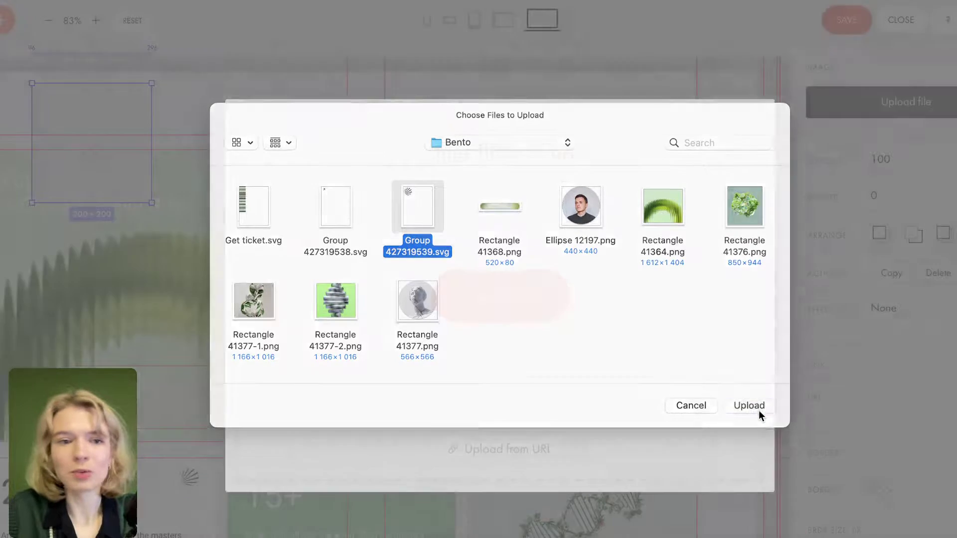
left_click(759, 411)
Shrink the logo image to 54 × 54 px and align it to the guides at X 20, just above the Future Of Art card.
left_click_drag(151, 82, 18, 102)
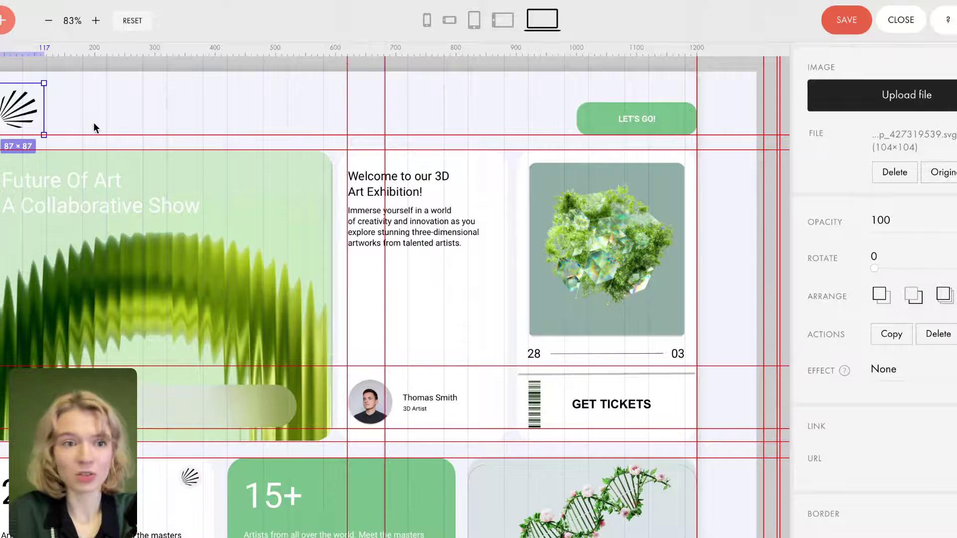
scroll(244, 177, "down", 2)
left_click(137, 22)
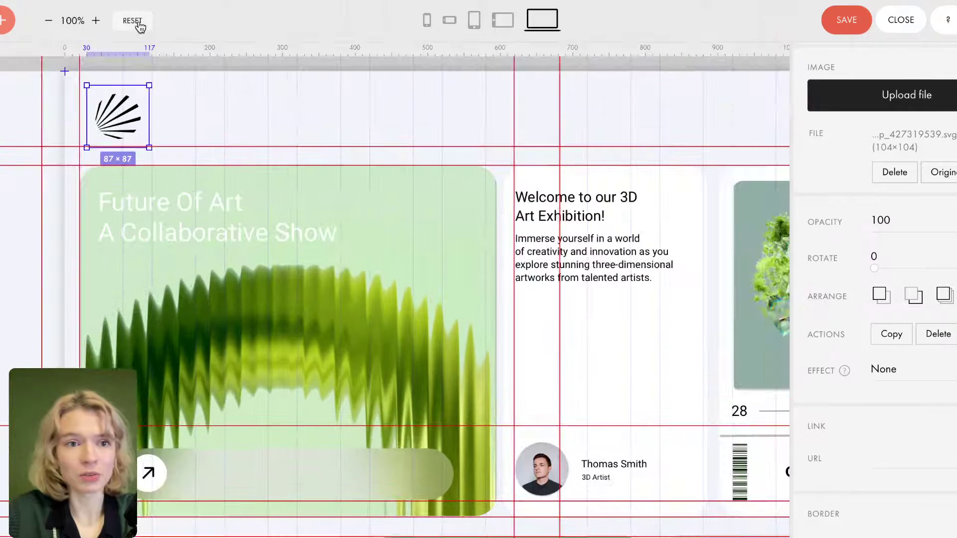
left_click_drag(123, 122, 115, 121)
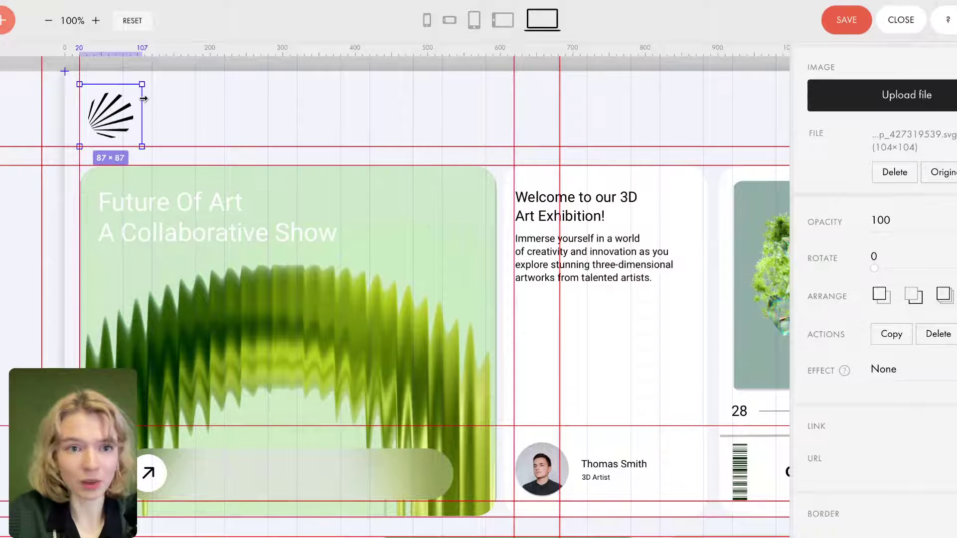
left_click_drag(141, 85, 107, 116)
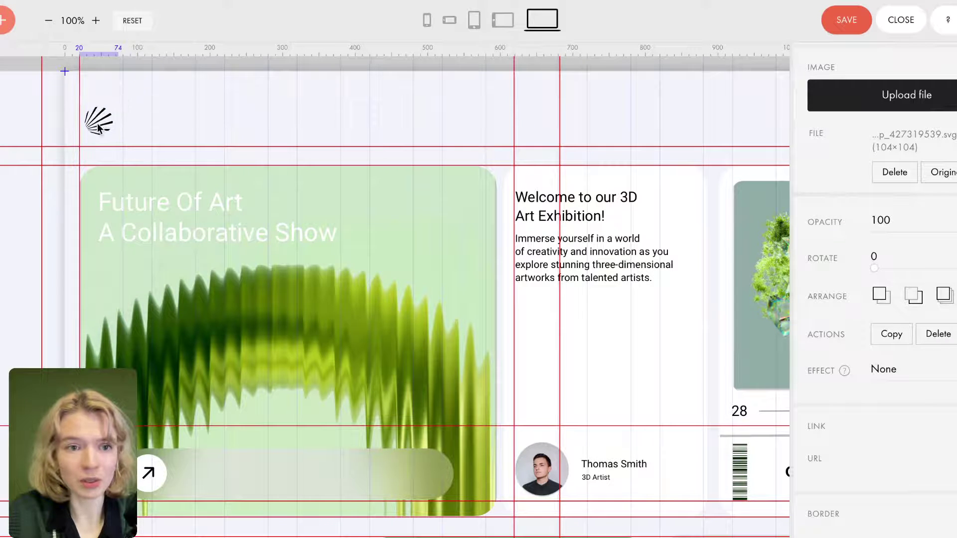
left_click(98, 137)
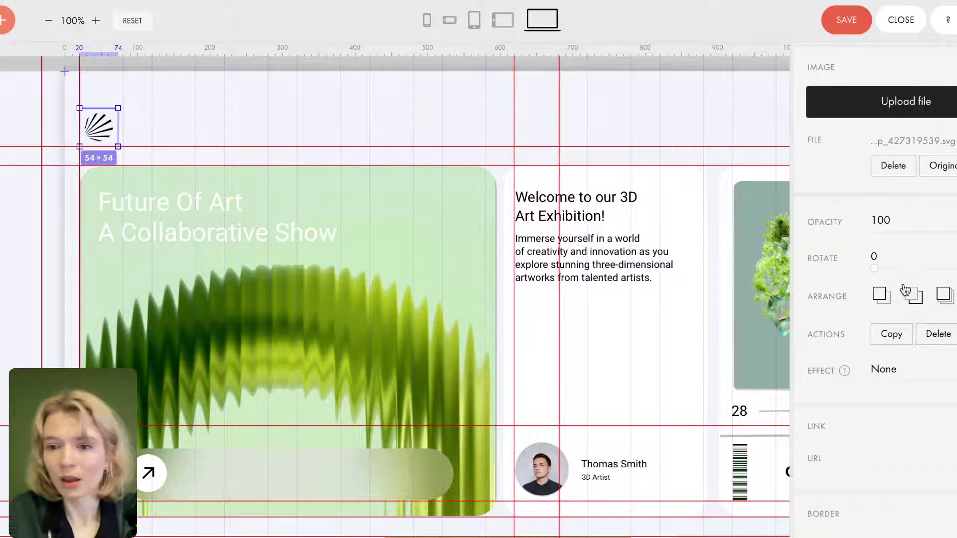
Apply a grey #B7B7B7 shadow colour to the logo image above the Future Of Art card.
scroll(886, 322, "down", 1)
scroll(887, 320, "down", 6)
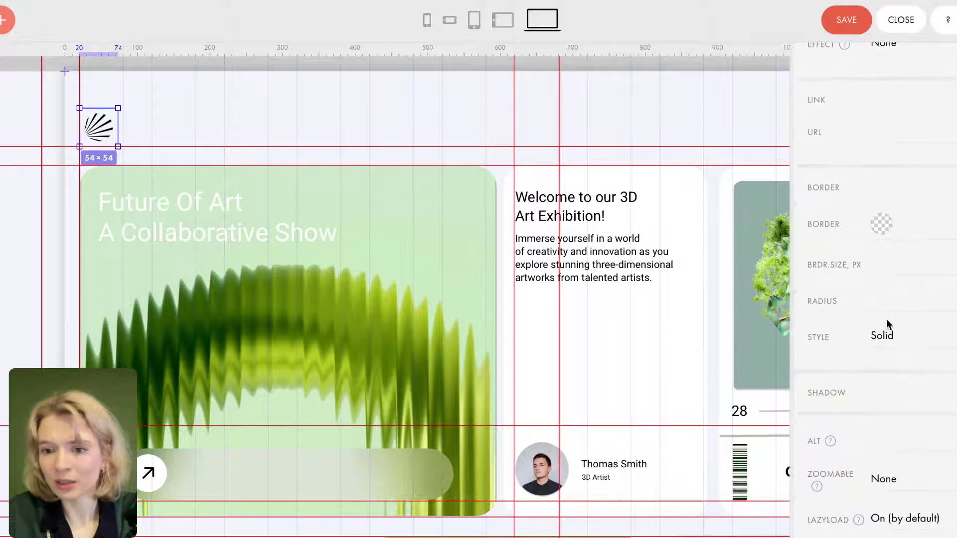
left_click(842, 397)
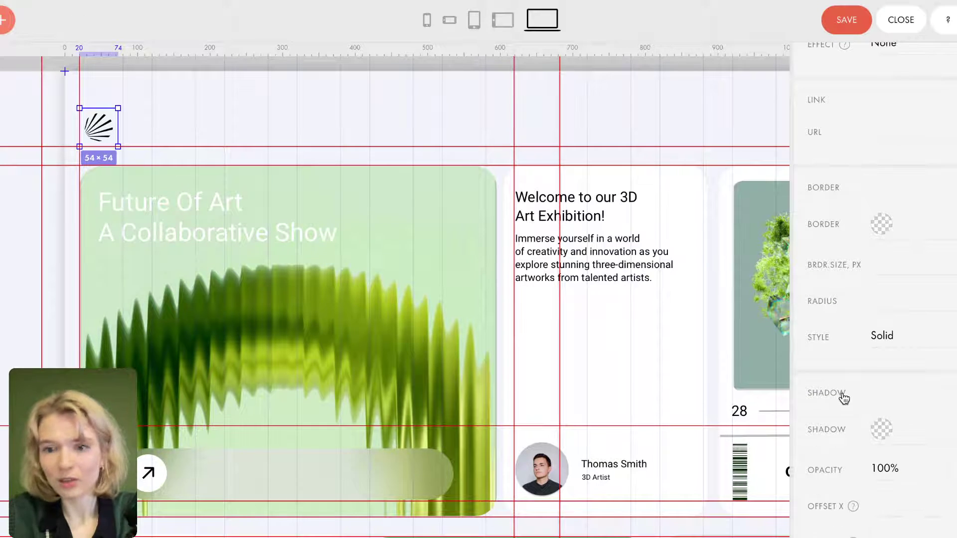
scroll(846, 396, "down", 2)
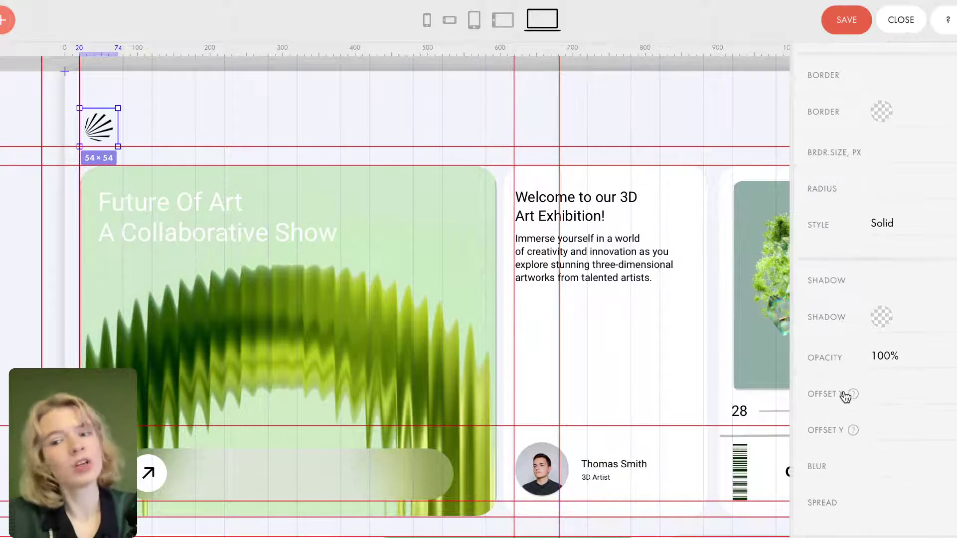
left_click(886, 323)
left_click_drag(850, 369, 849, 370)
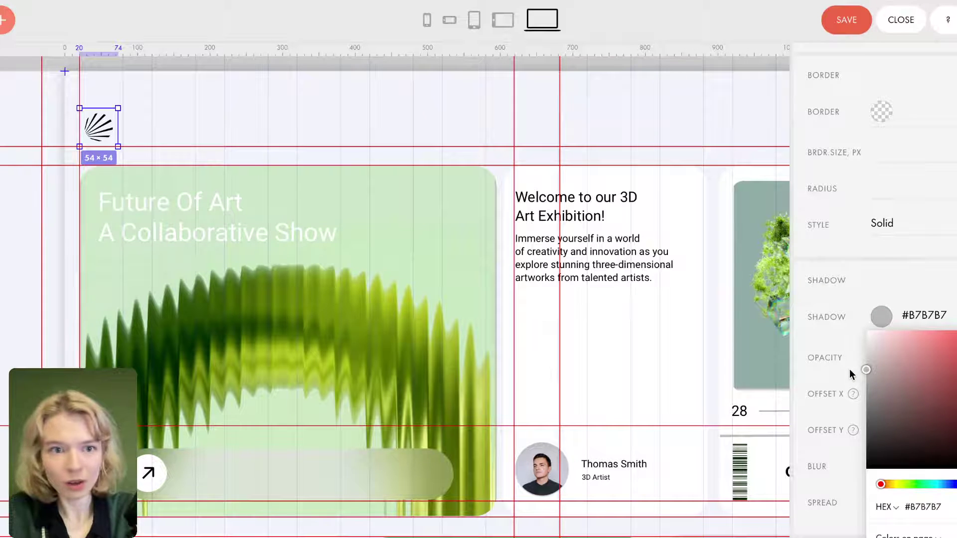
left_click(825, 343)
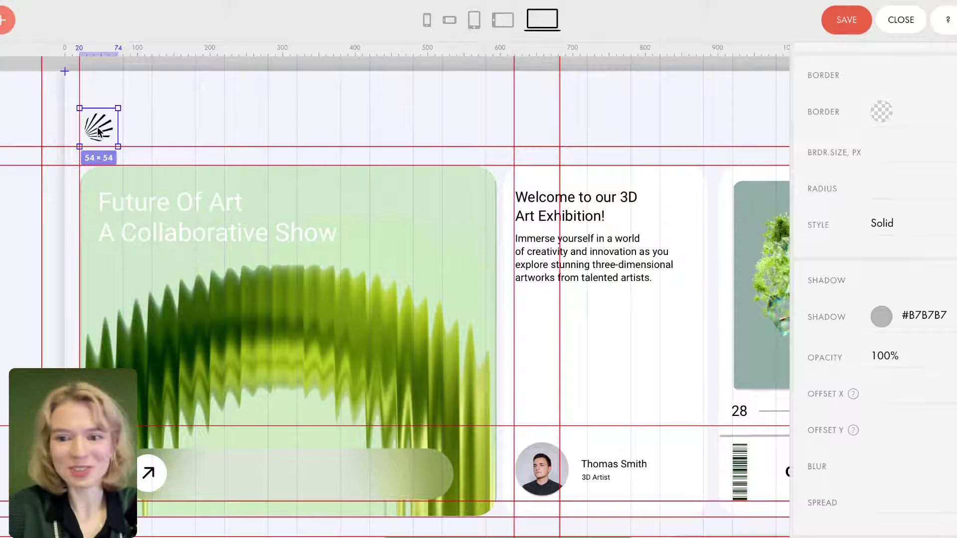
left_click(163, 110)
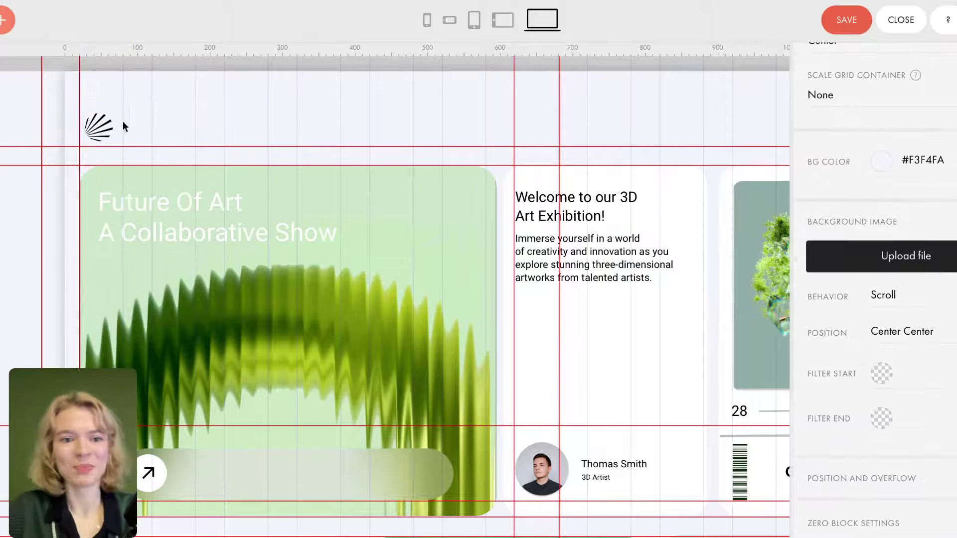
Set the logo image's shadow offset to 2 on both X and Y.
left_click(106, 129)
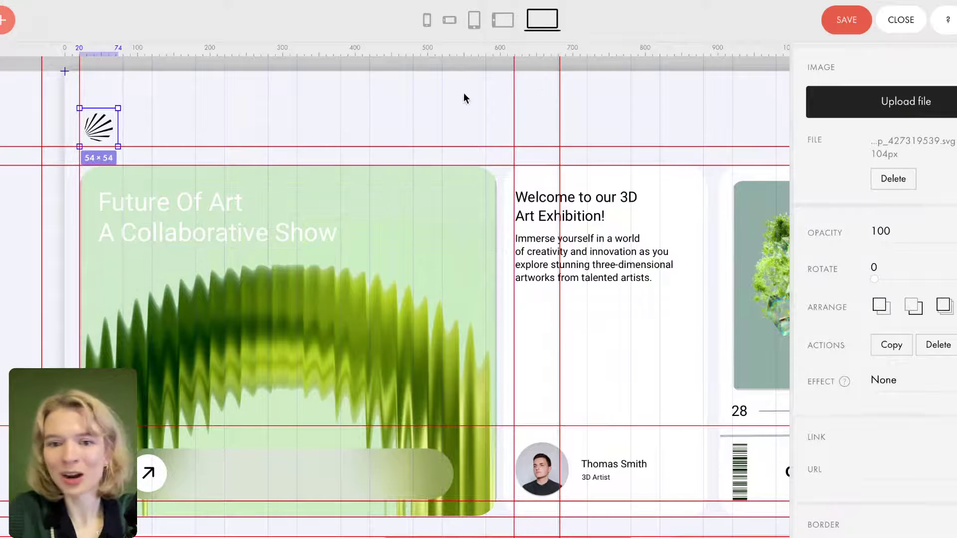
scroll(889, 413, "down", 8)
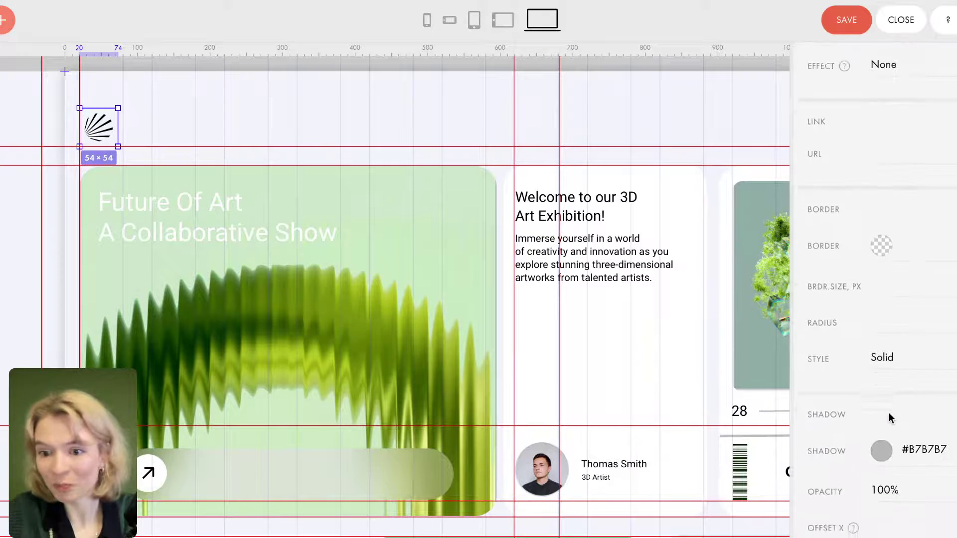
left_click(894, 424)
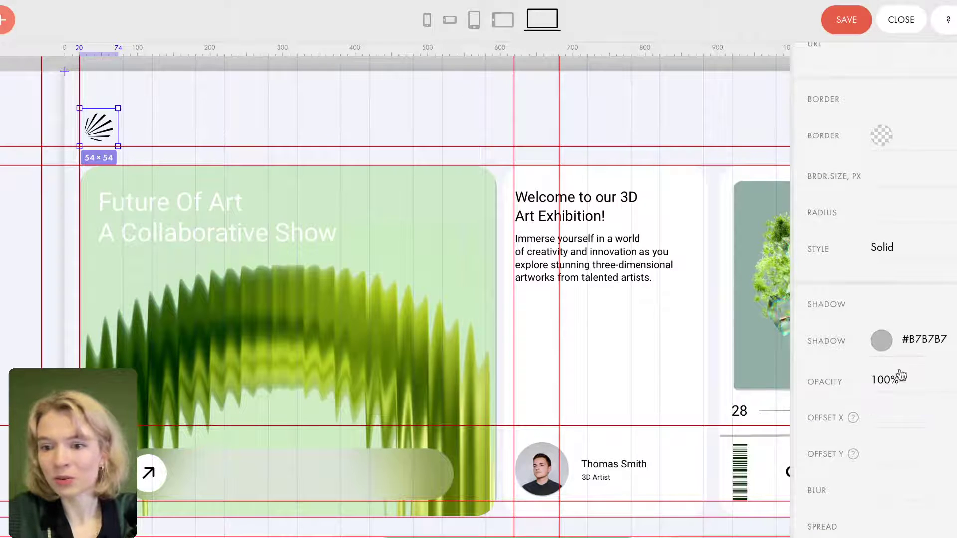
left_click(878, 381)
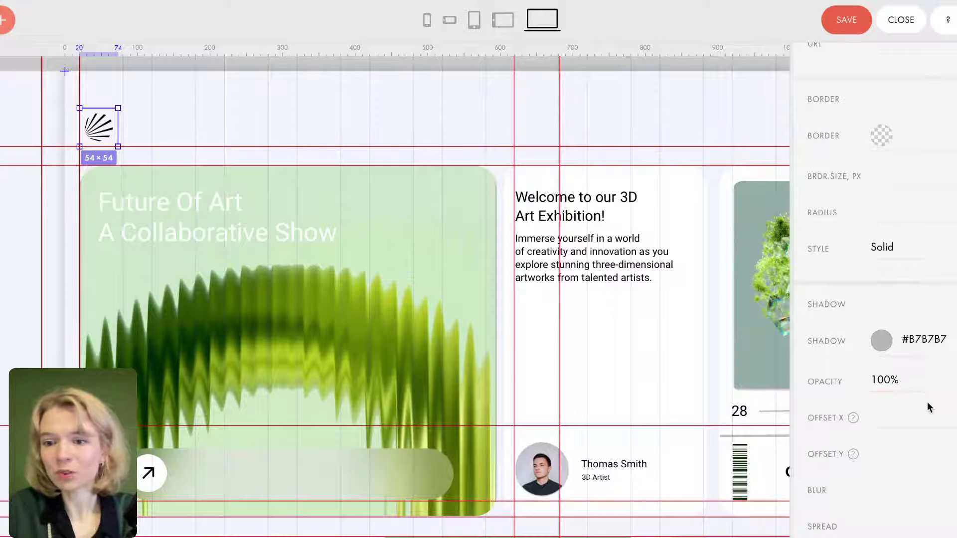
left_click(881, 417)
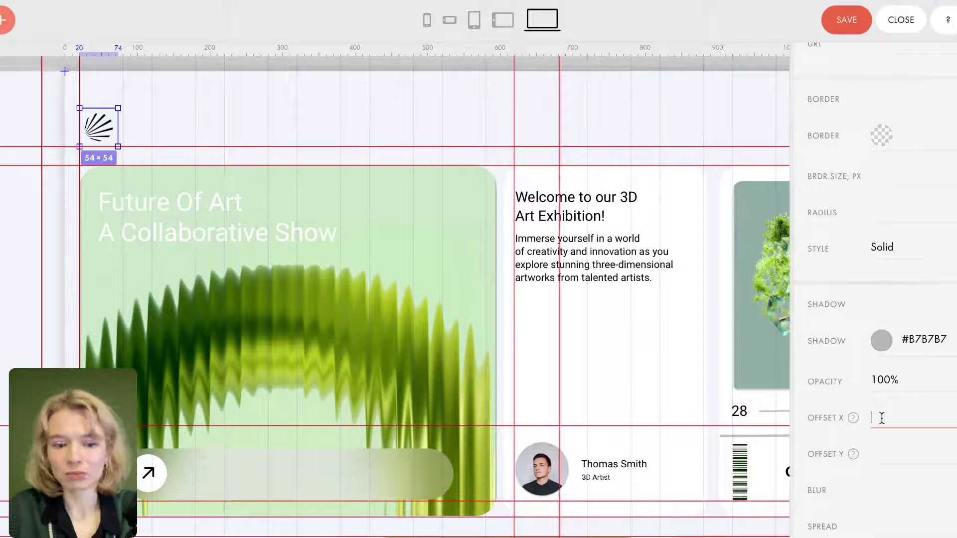
type("2")
left_click(881, 448)
type("2")
left_click(886, 482)
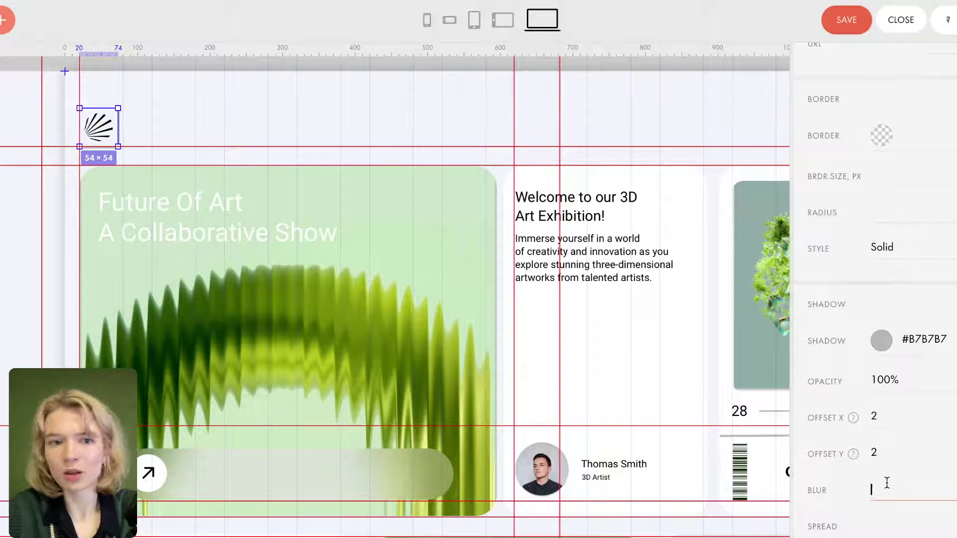
left_click(272, 136)
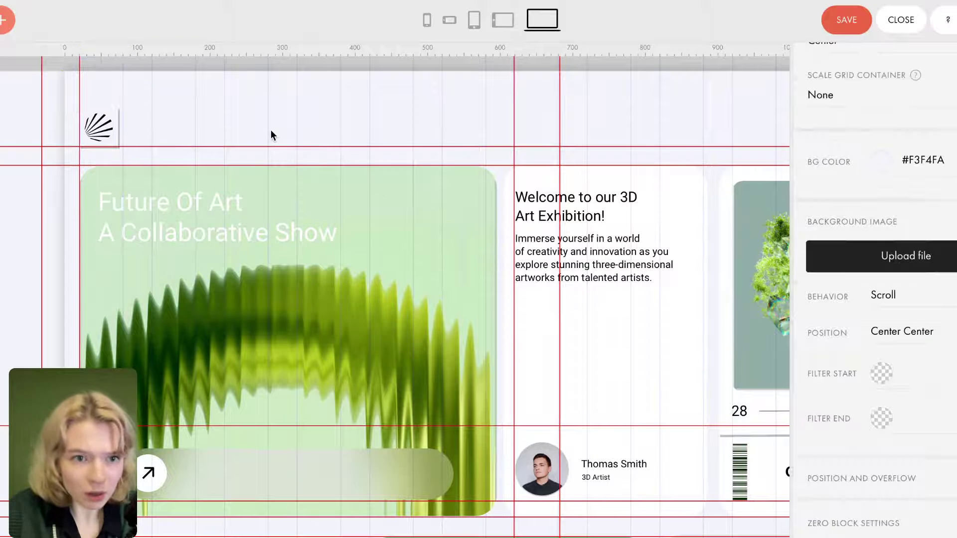
Set the logo image's shadow blur to 5 and its spread to 1.
left_click(106, 122)
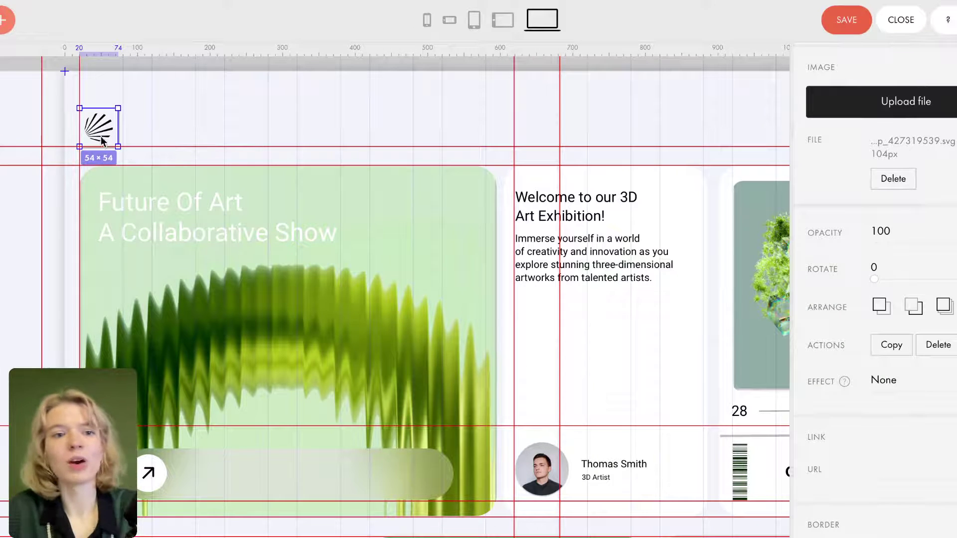
scroll(823, 440, "down", 2)
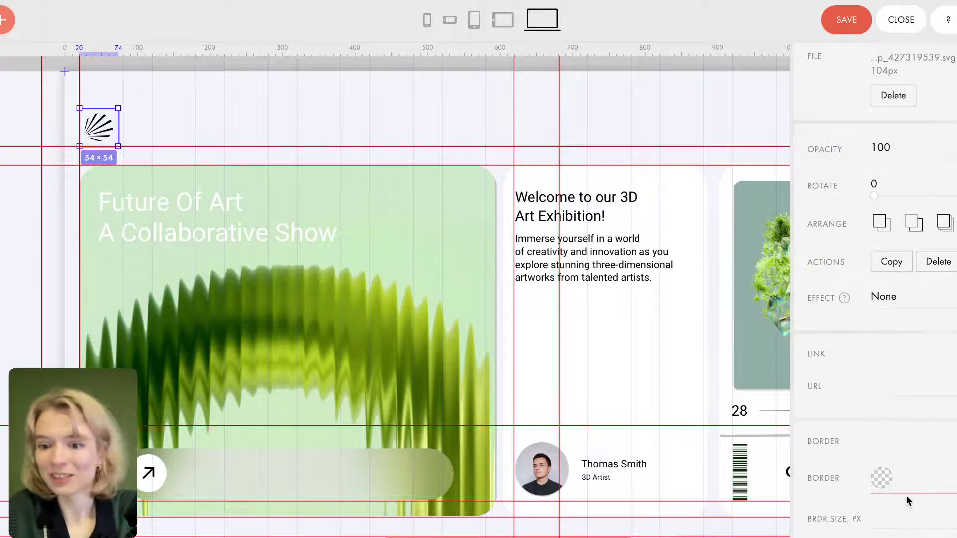
scroll(899, 499, "down", 2)
scroll(901, 500, "up", 1)
scroll(902, 501, "down", 5)
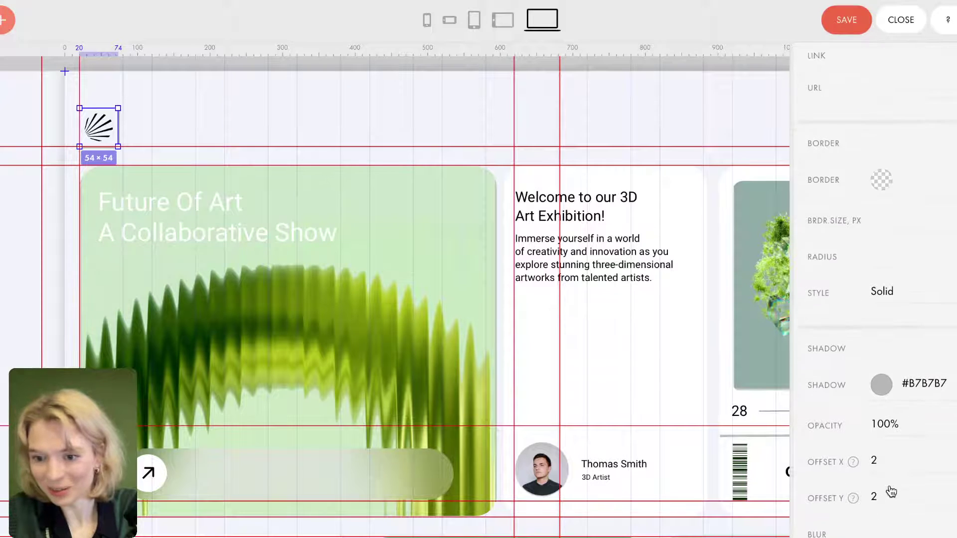
left_click(893, 526)
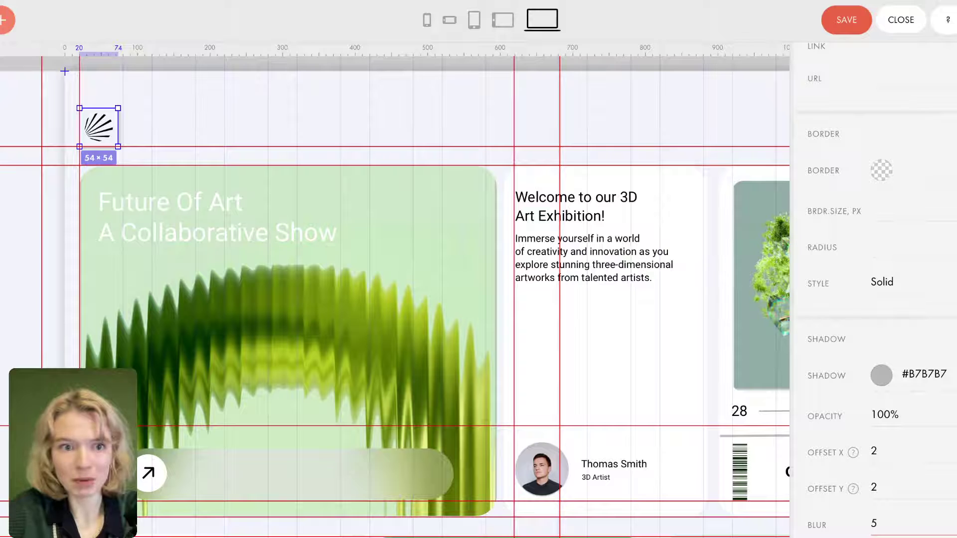
scroll(818, 443, "down", 2)
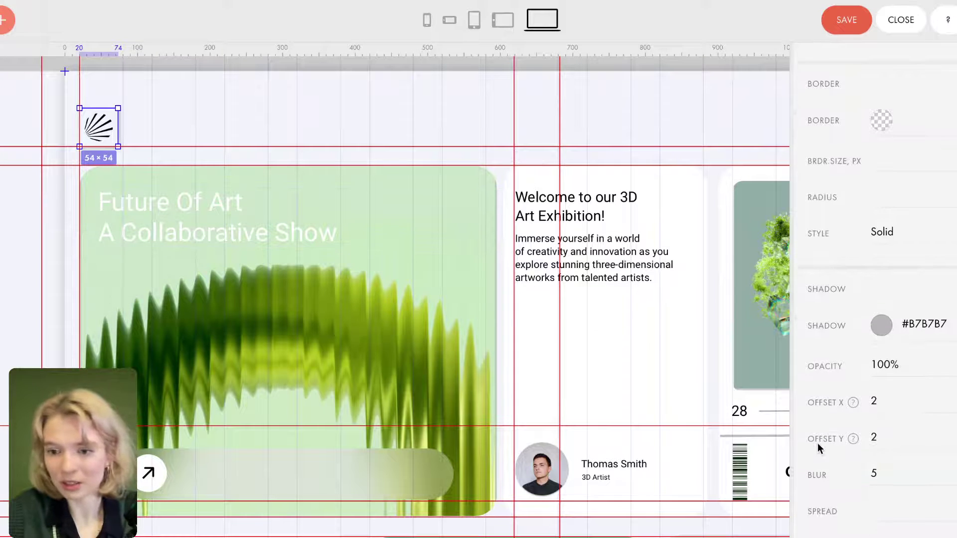
left_click(877, 509)
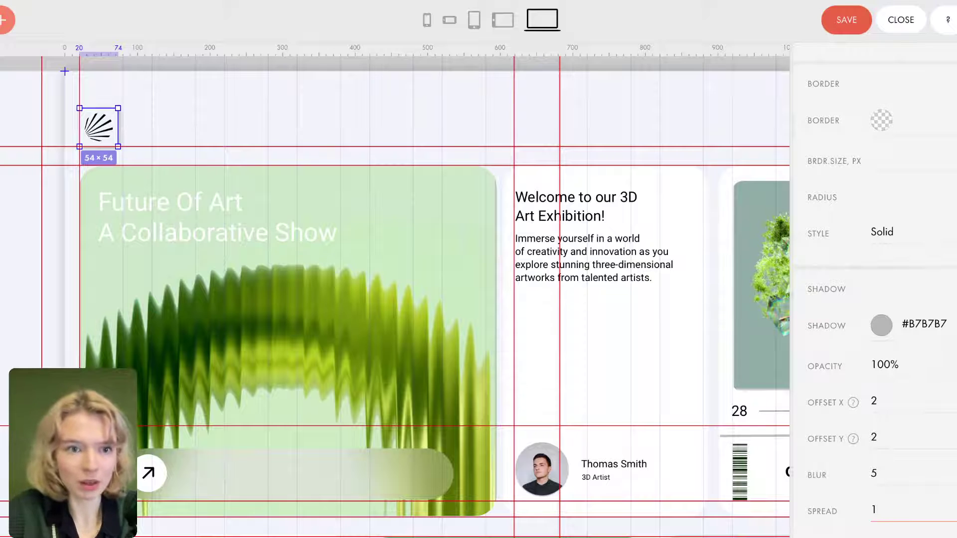
Recolour the logo's shadow with the page's pale green, #C6D3C4.
left_click(878, 325)
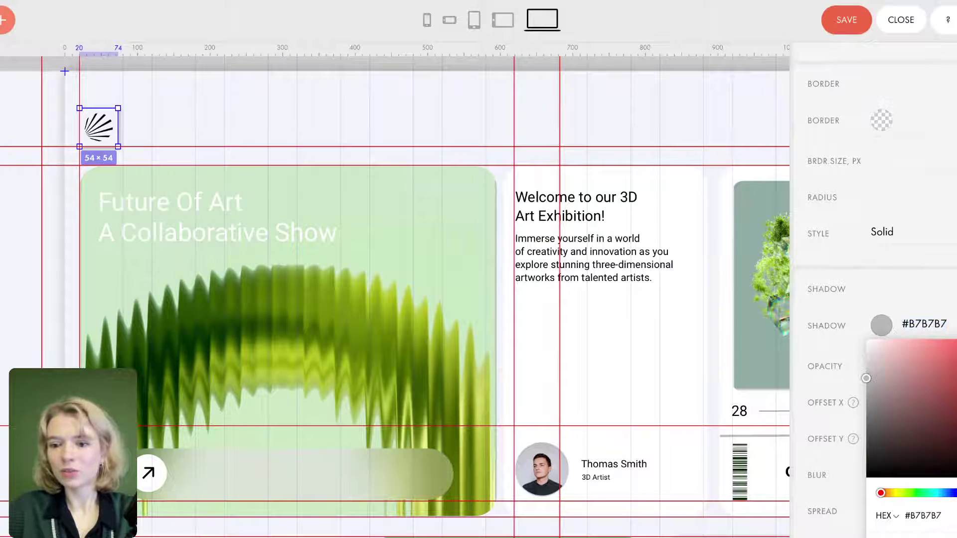
left_click(939, 532)
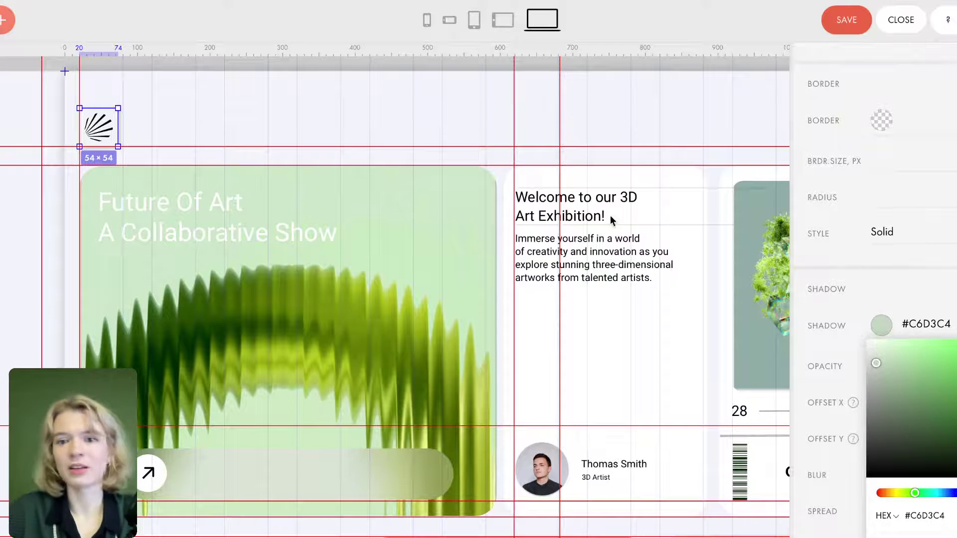
left_click(677, 95)
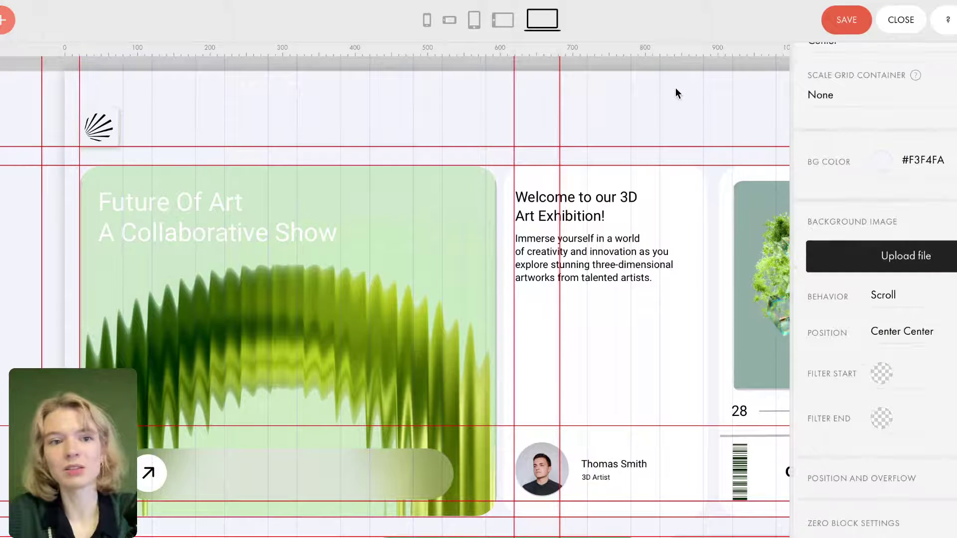
Round the logo image into a circular badge by setting its corner radius to 30.
left_click(98, 129)
scroll(96, 118, "up", 3)
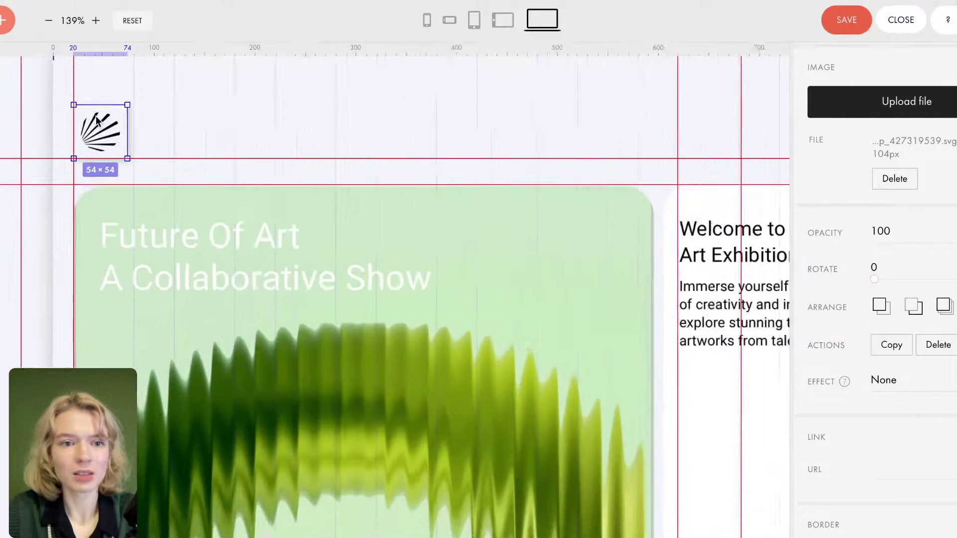
scroll(886, 388, "down", 10)
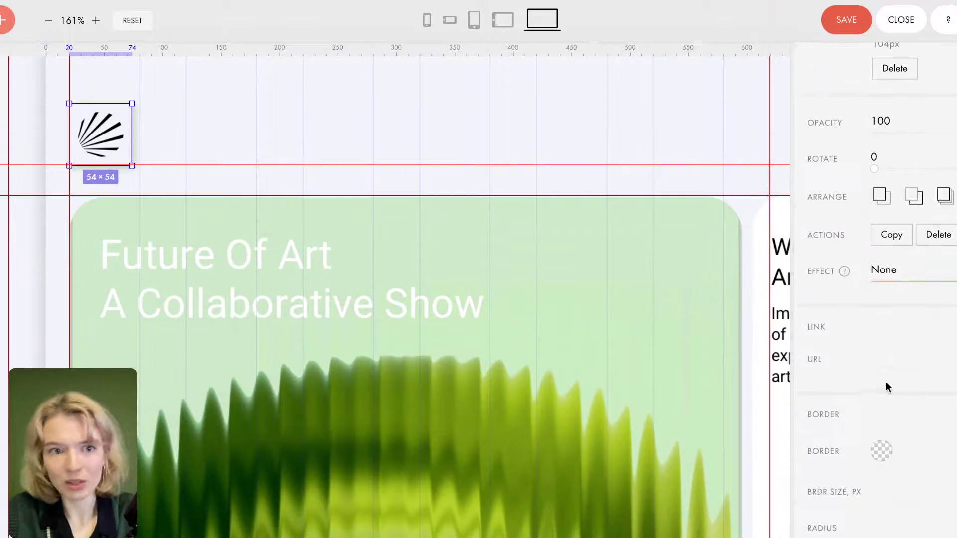
scroll(885, 379, "down", 3)
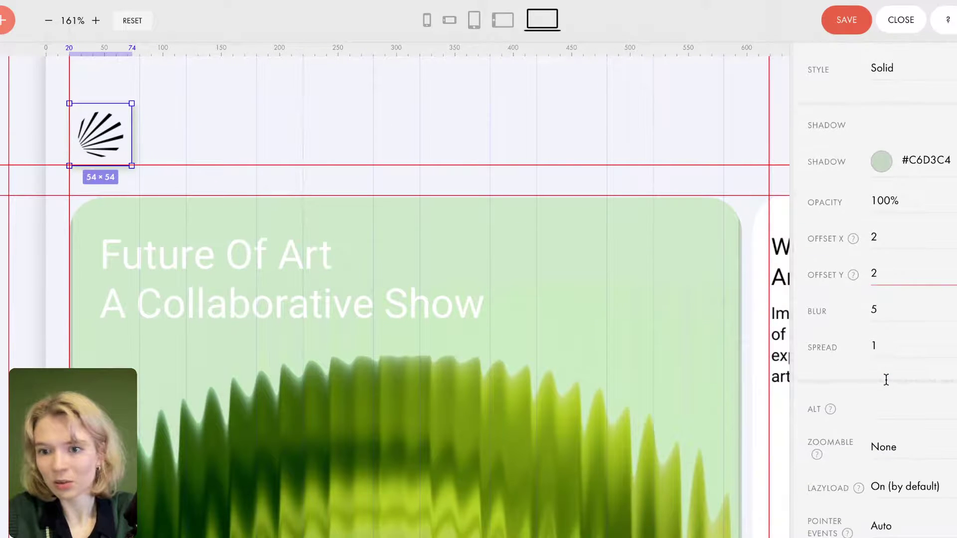
scroll(887, 384, "up", 3)
scroll(886, 349, "up", 2)
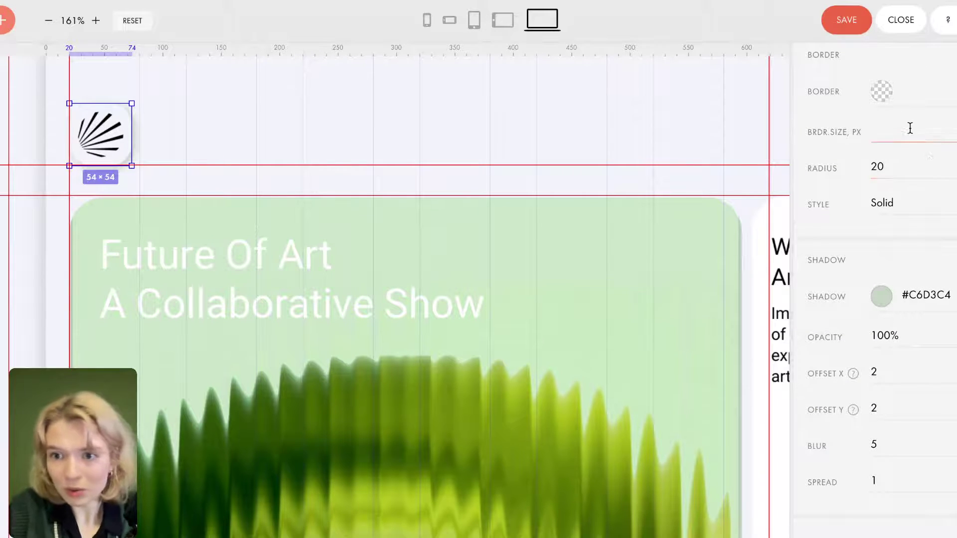
double_click(876, 166)
type("30")
left_click(229, 149)
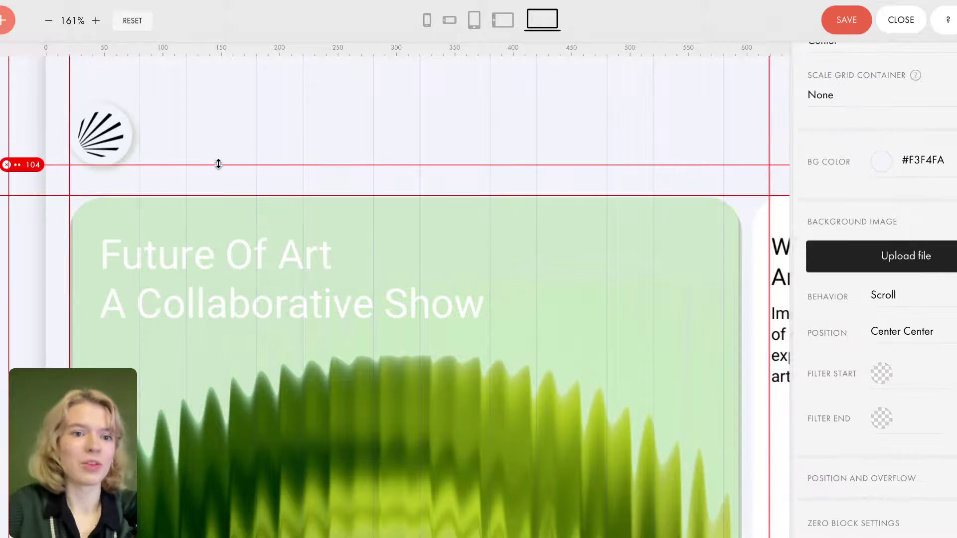
Nudge the logo image up one step above the horizontal guide.
left_click(114, 140)
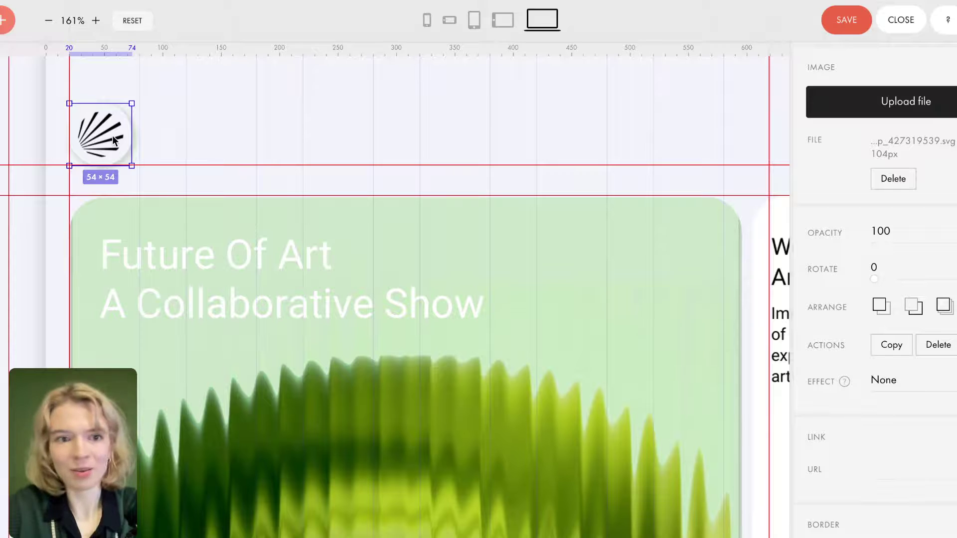
key("Up")
scroll(258, 154, "down", 4)
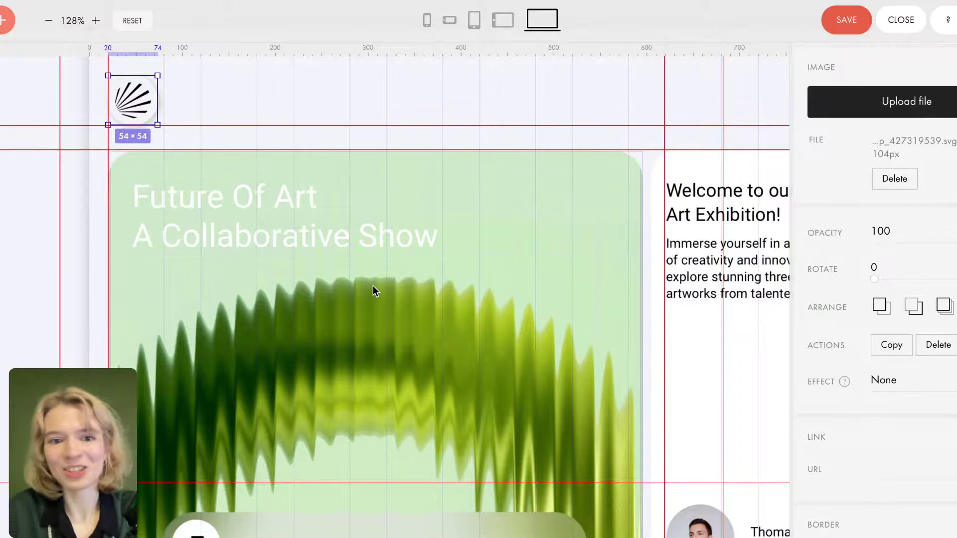
scroll(372, 288, "down", 2)
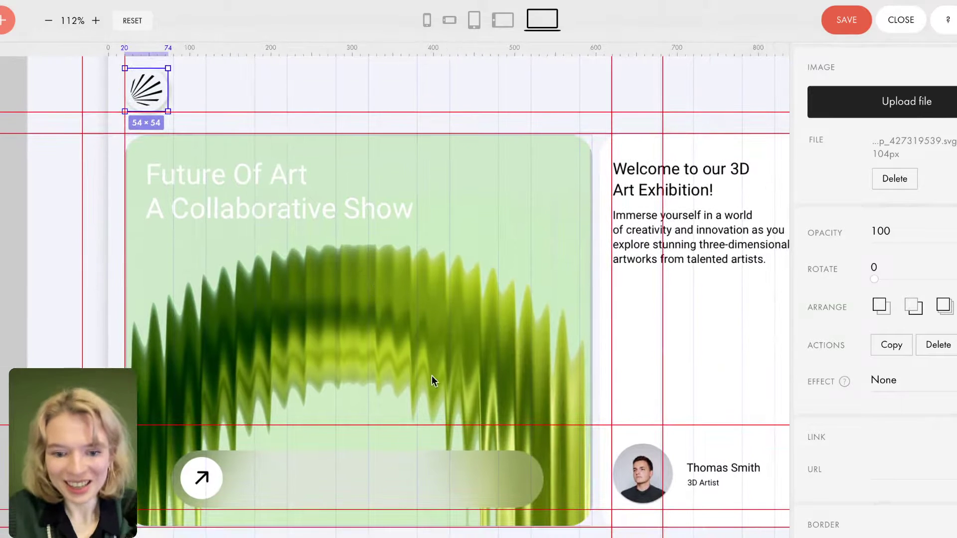
scroll(432, 379, "down", 2)
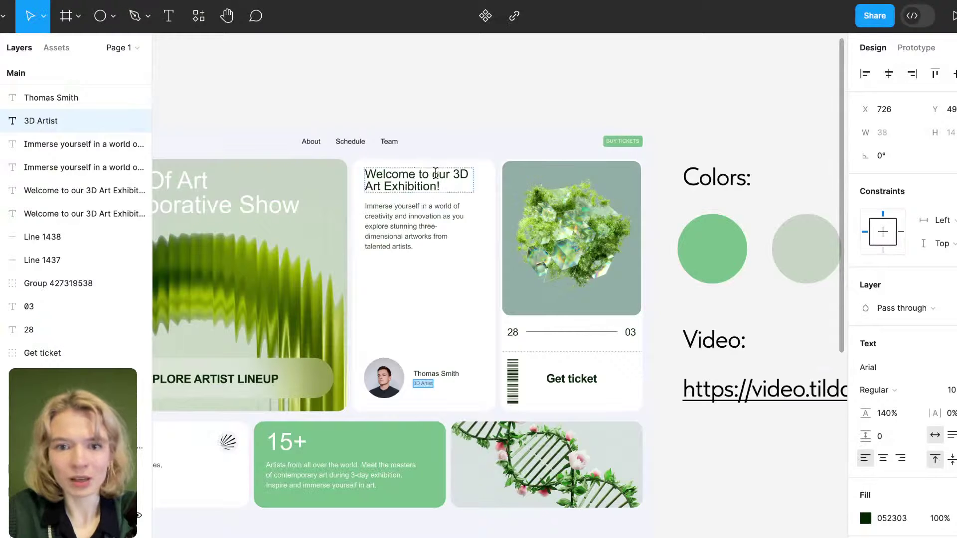
Select the Synthetica text beside the header logo in the Figma design, return to the Tilda block and deselect the logo image.
scroll(469, 182, "left", 3)
left_click(407, 158)
left_click(373, 137)
scroll(383, 199, "left", 2)
scroll(383, 200, "left", 3)
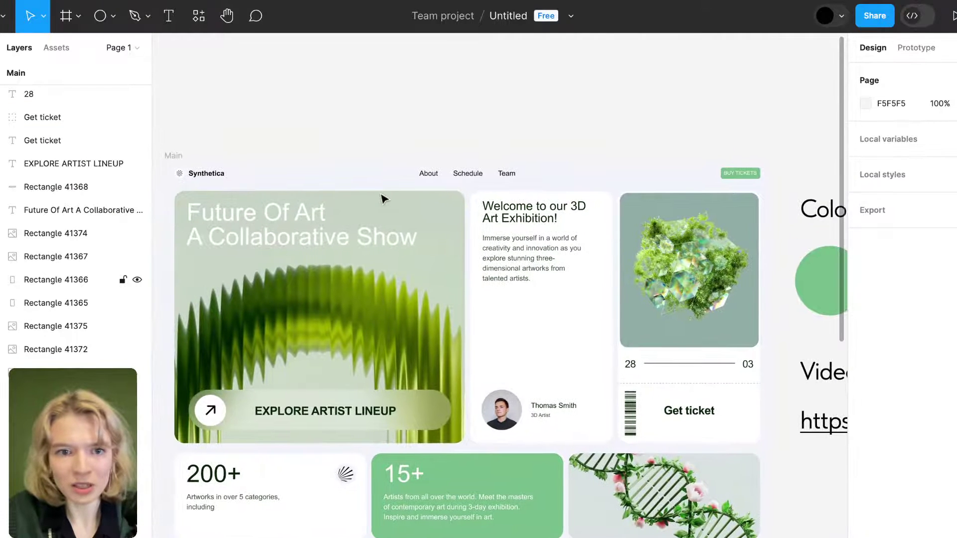
double_click(216, 172)
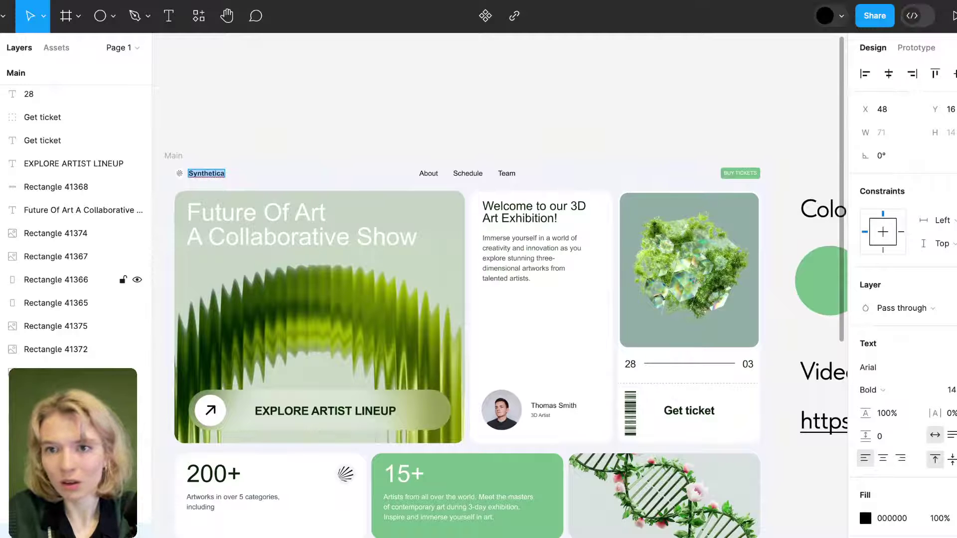
left_click(811, 0)
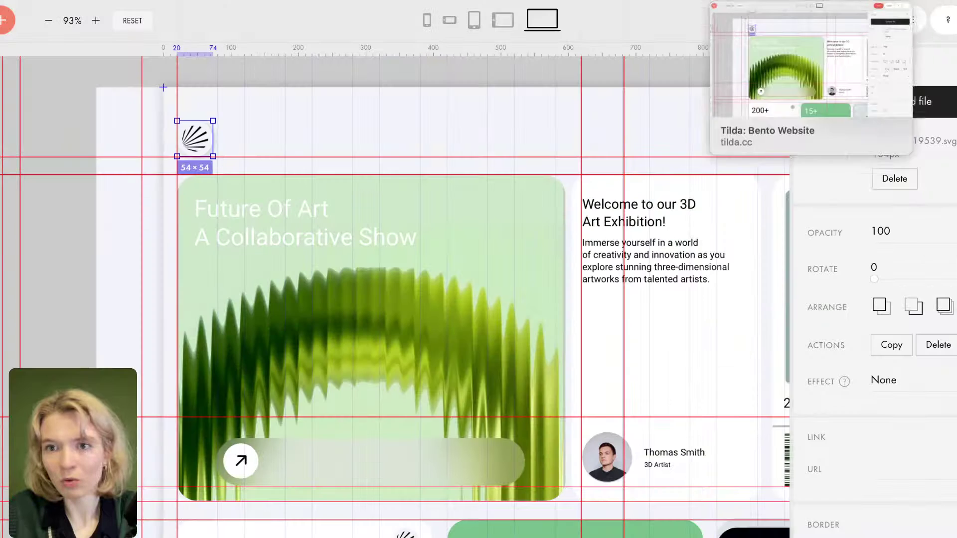
left_click(307, 135)
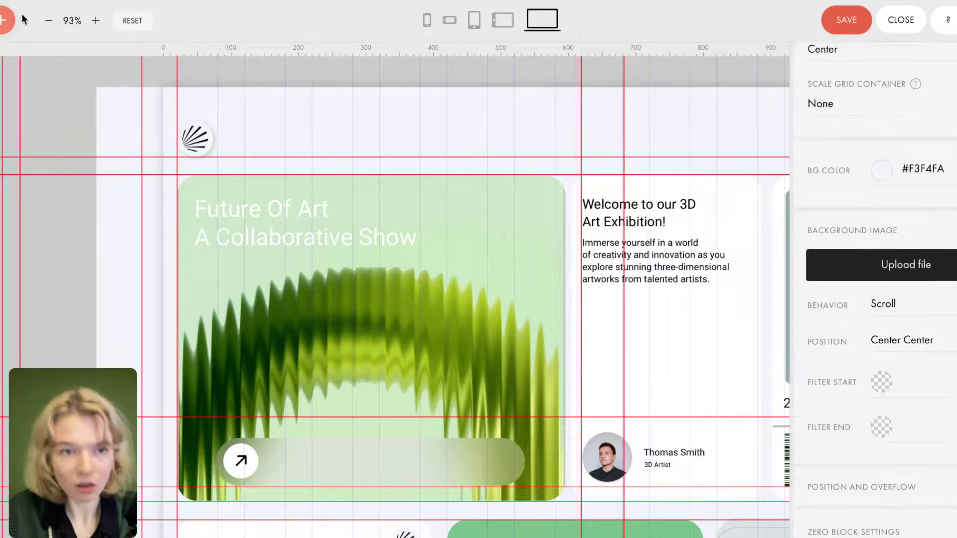
Add a text element reading Synthetica and place it beside the round logo in the header.
left_click(9, 24)
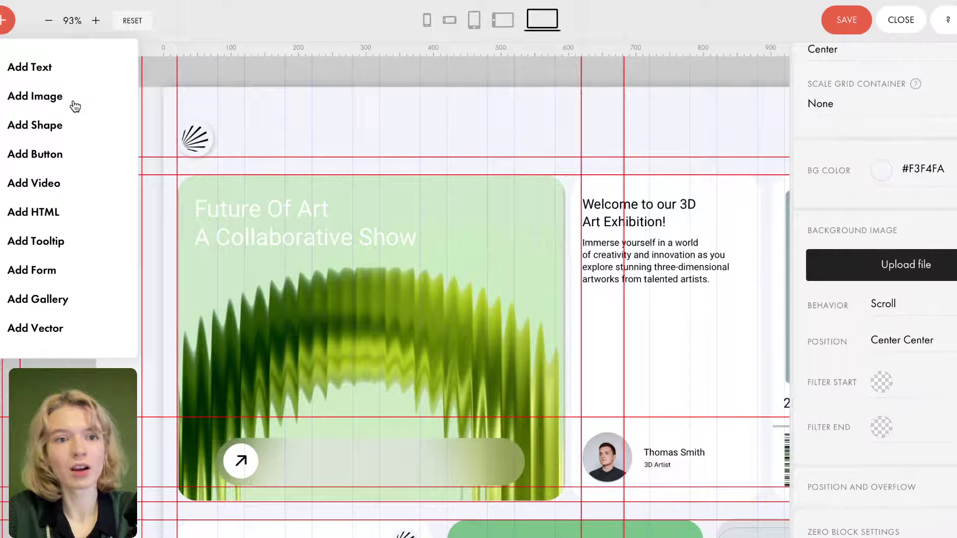
left_click(32, 69)
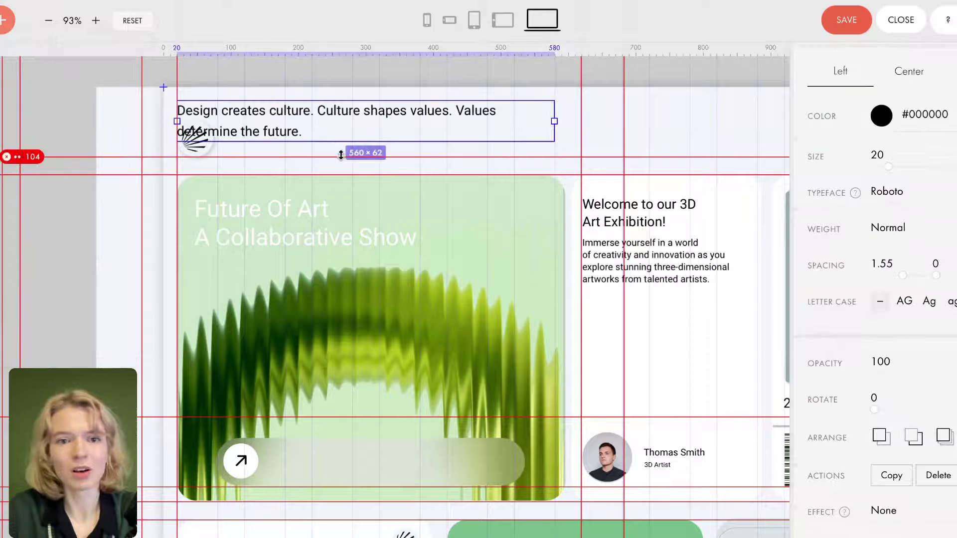
double_click(305, 131)
left_click_drag(304, 130, 156, 107)
type("Synthetica")
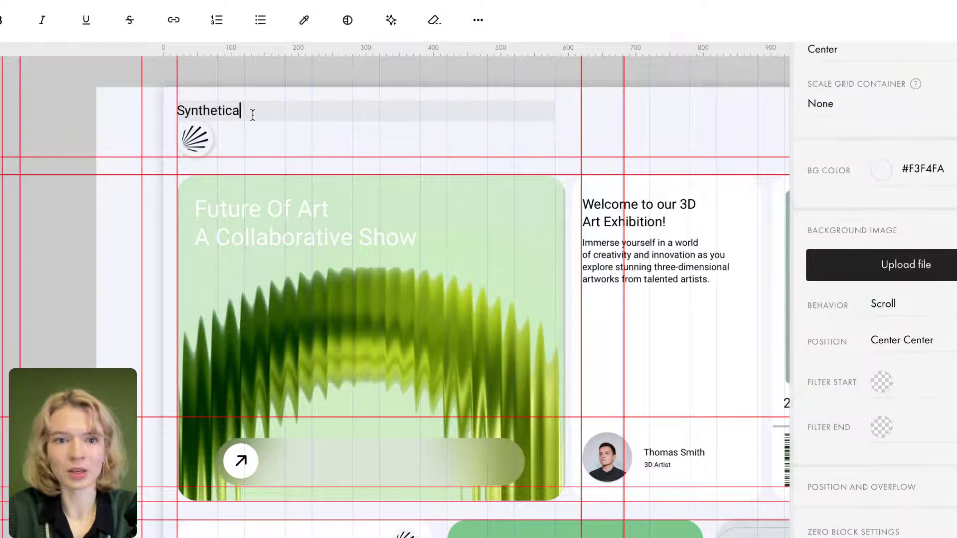
left_click_drag(272, 114, 167, 116)
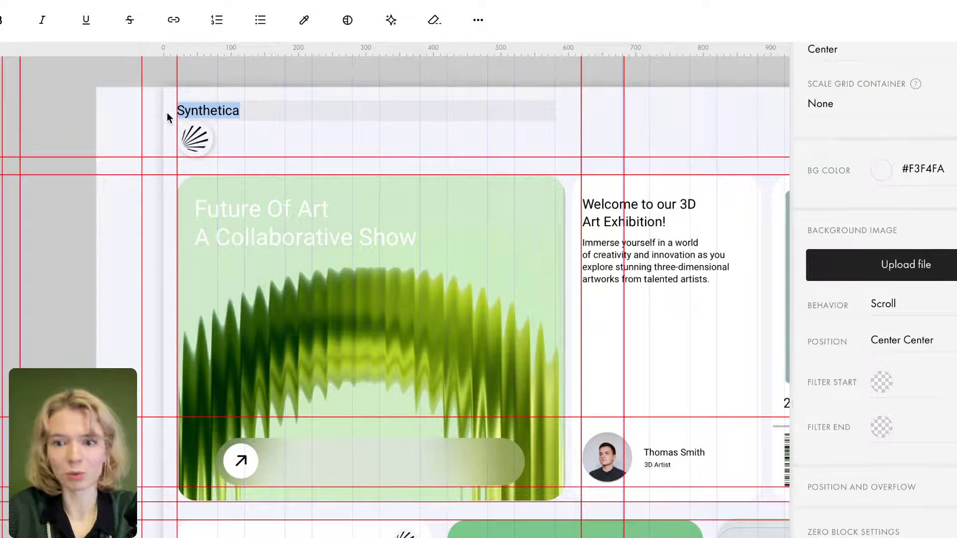
left_click(889, 170)
left_click(455, 142)
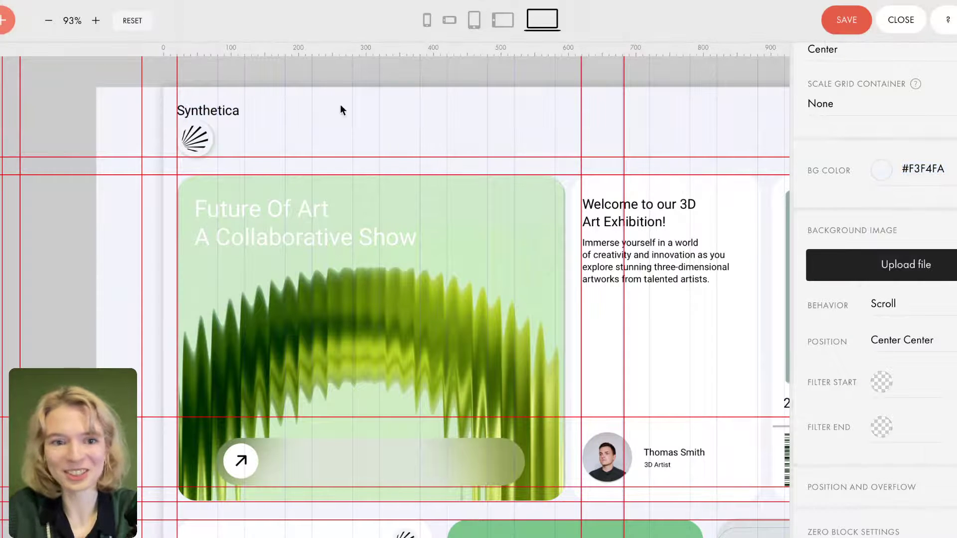
left_click_drag(248, 112, 276, 147)
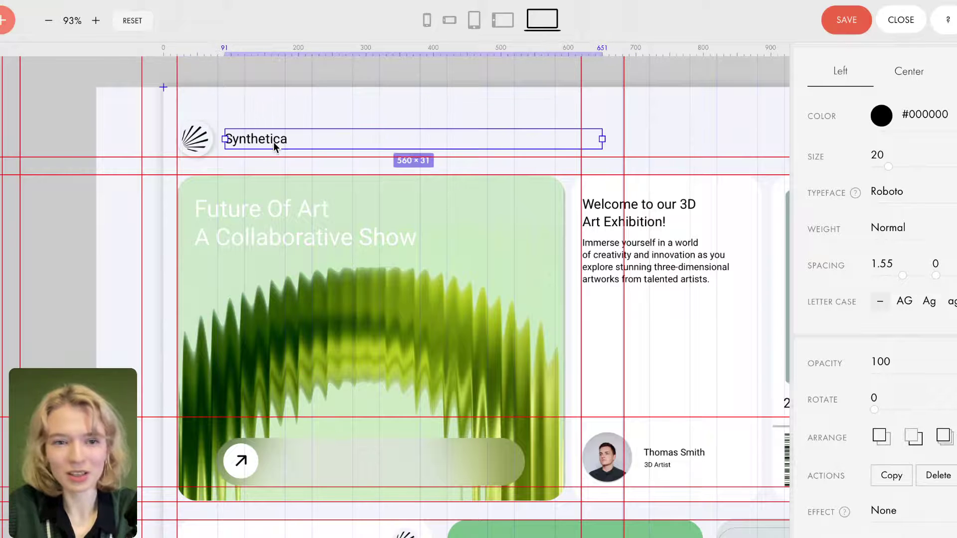
double_click(274, 144)
key("ctrl+a")
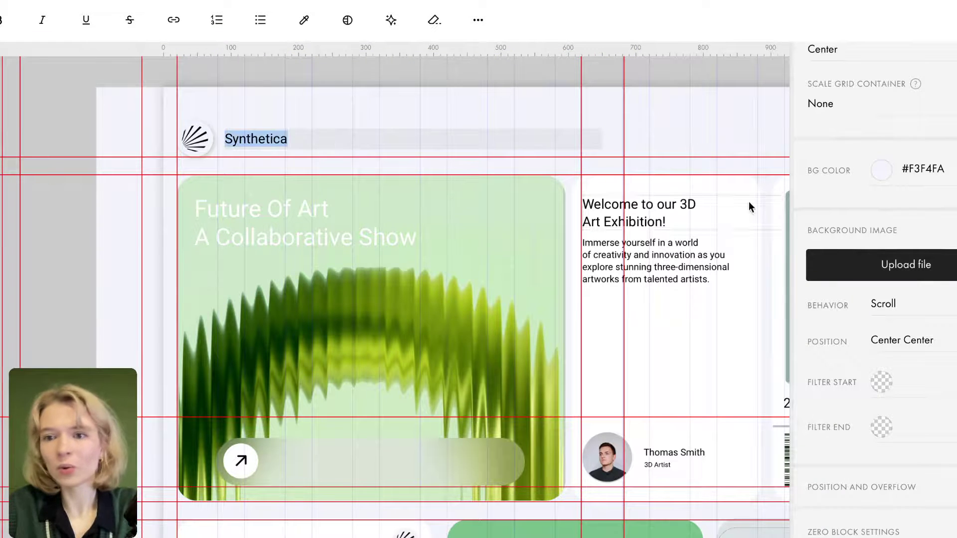
scroll(891, 182, "up", 3)
scroll(911, 369, "down", 2)
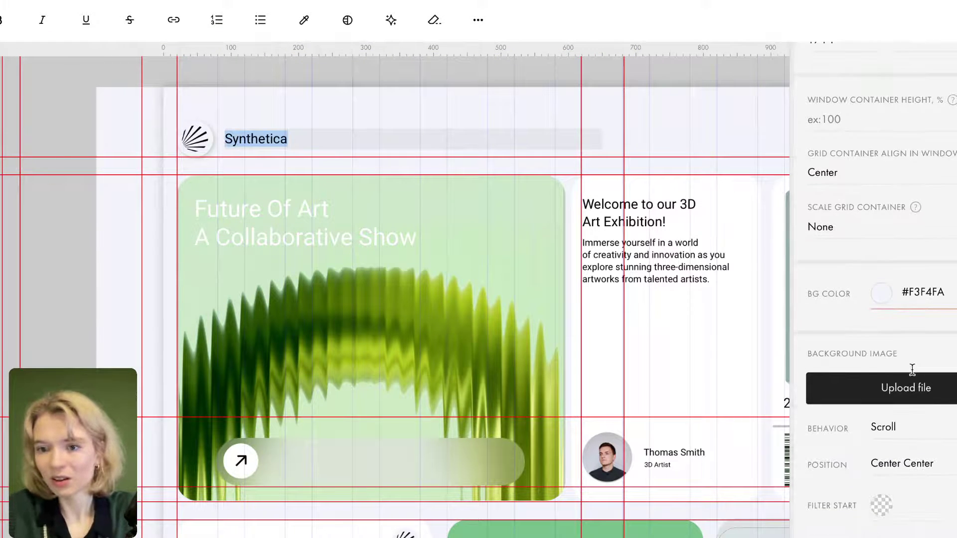
scroll(913, 374, "down", 2)
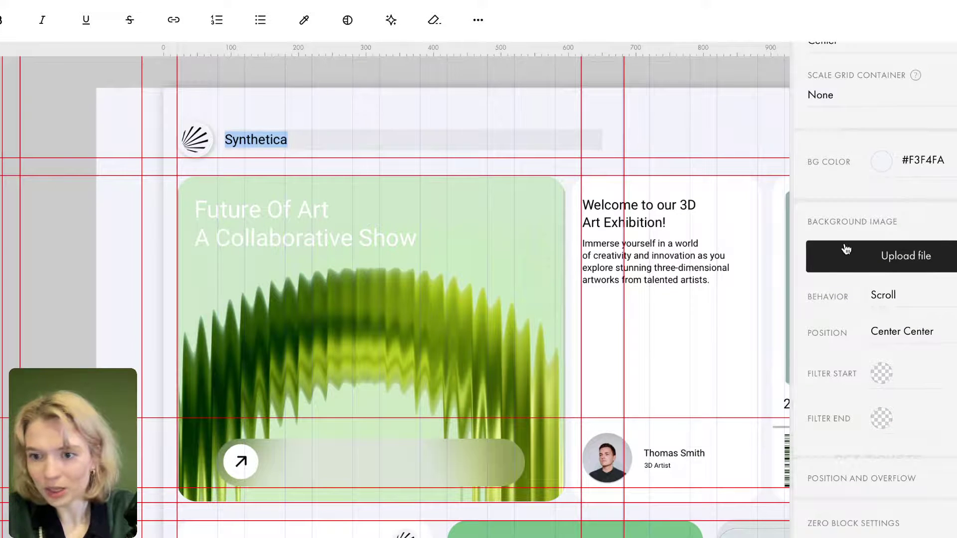
left_click(401, 99)
Set the Synthetica text's typeface to Arial and its weight to Bold, and nudge it level with the logo.
left_click(274, 141)
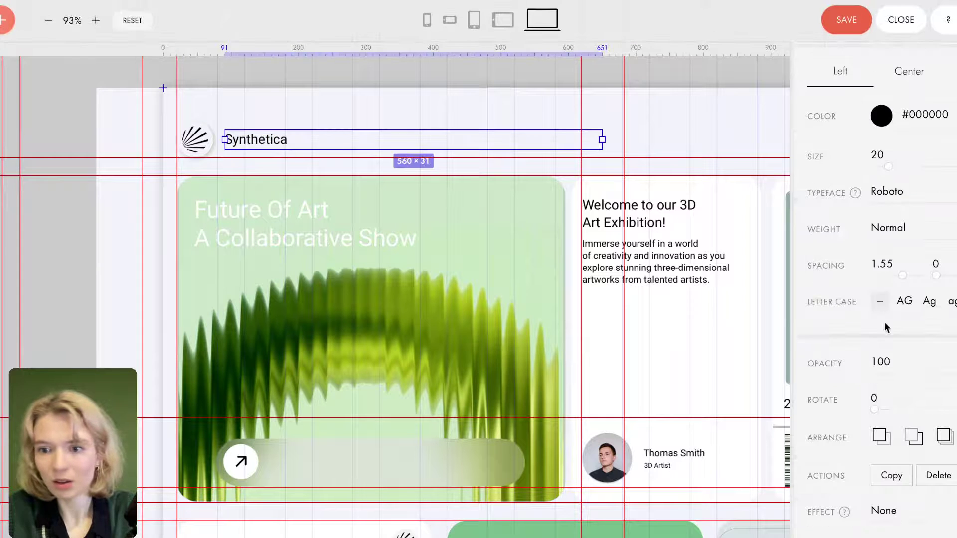
left_click(897, 198)
left_click(900, 210)
left_click(903, 230)
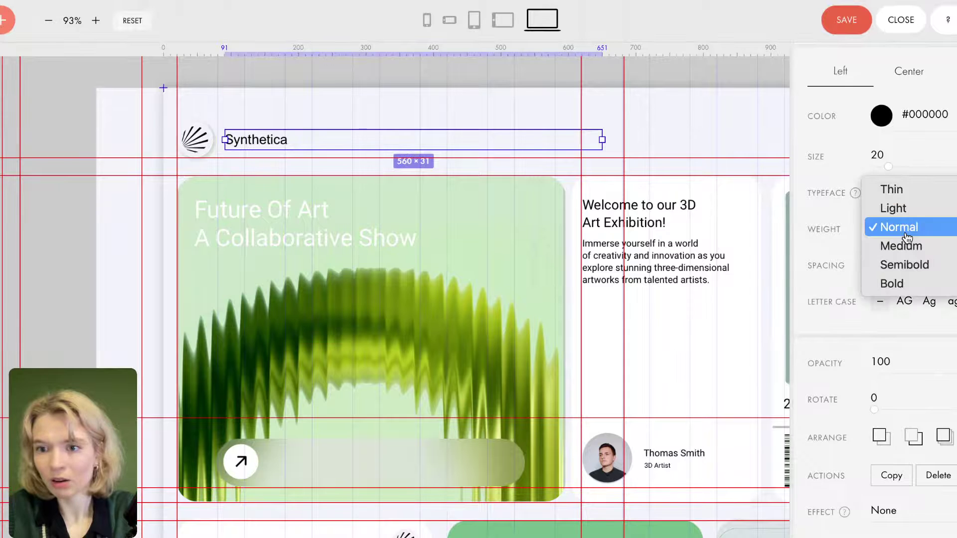
left_click(908, 280)
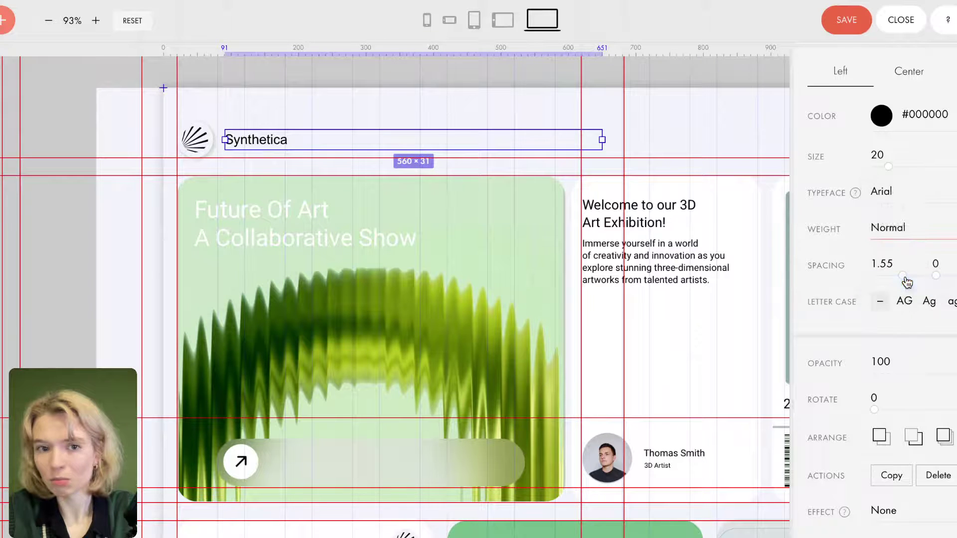
left_click(332, 107)
mouse_move(268, 144)
left_mouse_down()
mouse_move(259, 149)
mouse_move(267, 145)
left_mouse_up()
left_click(402, 164)
Shrink the green LET'S GO! button in the header to 148 × 40, keeping its lower outer corner in place.
scroll(402, 165, "right", 5)
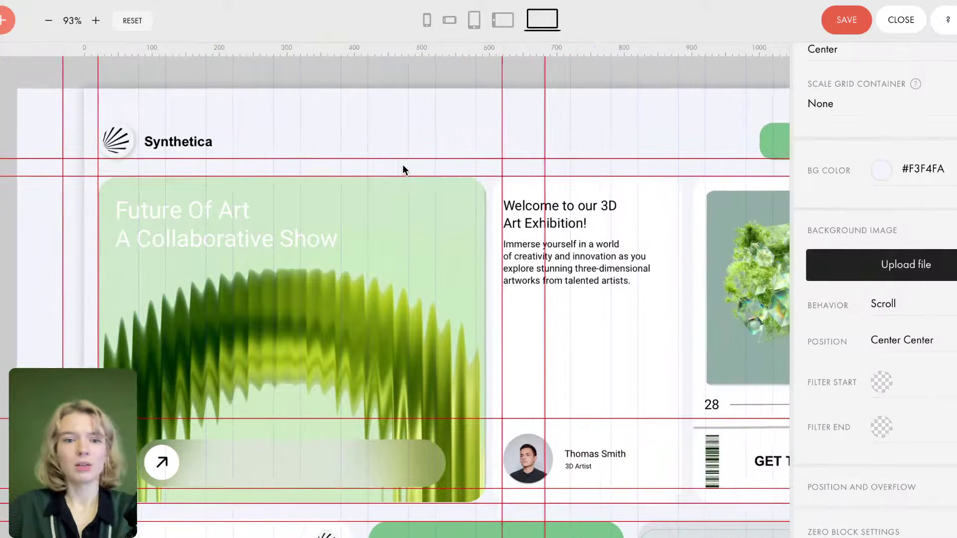
left_click(665, 140)
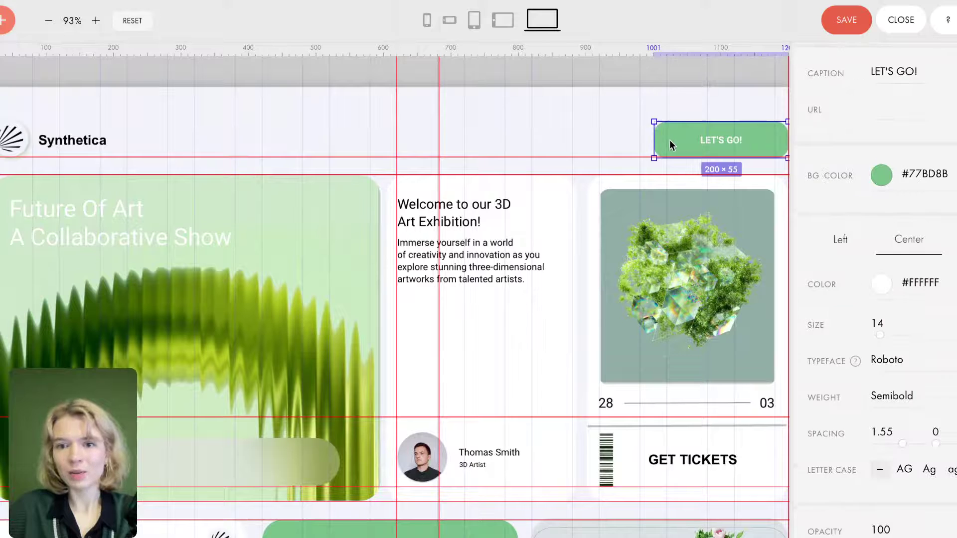
left_click_drag(654, 121, 687, 132)
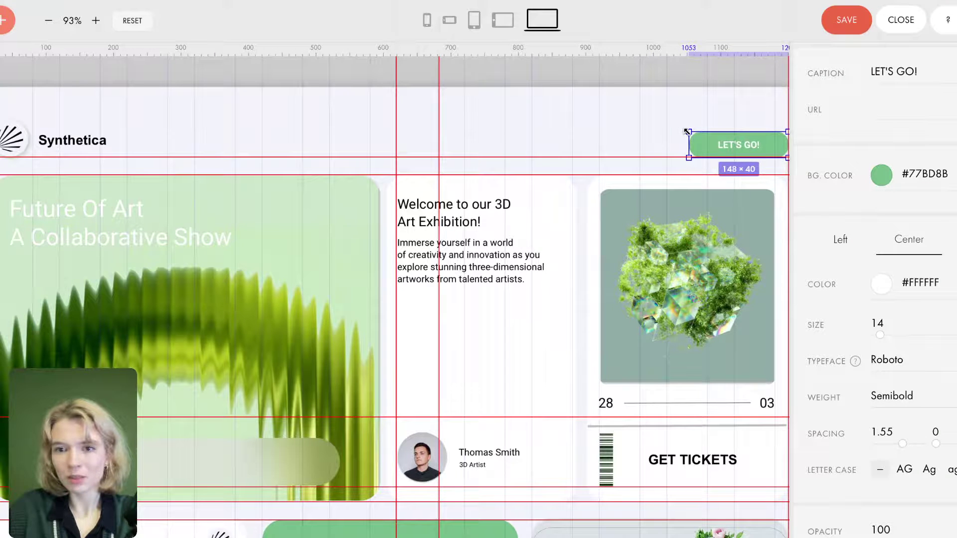
left_click(623, 143)
Add a text element reading About in the header, between the Synthetica name and the LET'S GO! button.
scroll(601, 172, "right", 2)
scroll(601, 174, "left", 1)
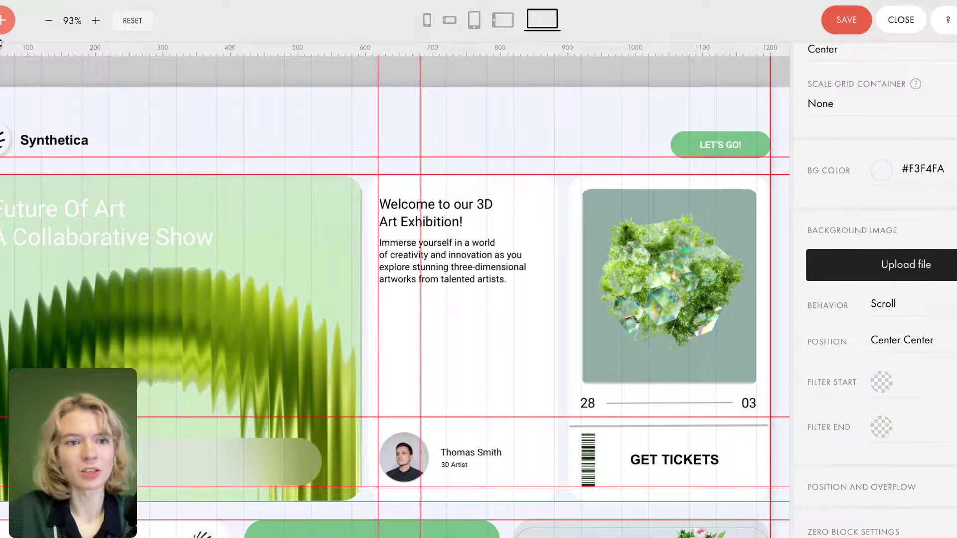
left_click(4, 20)
left_click(34, 72)
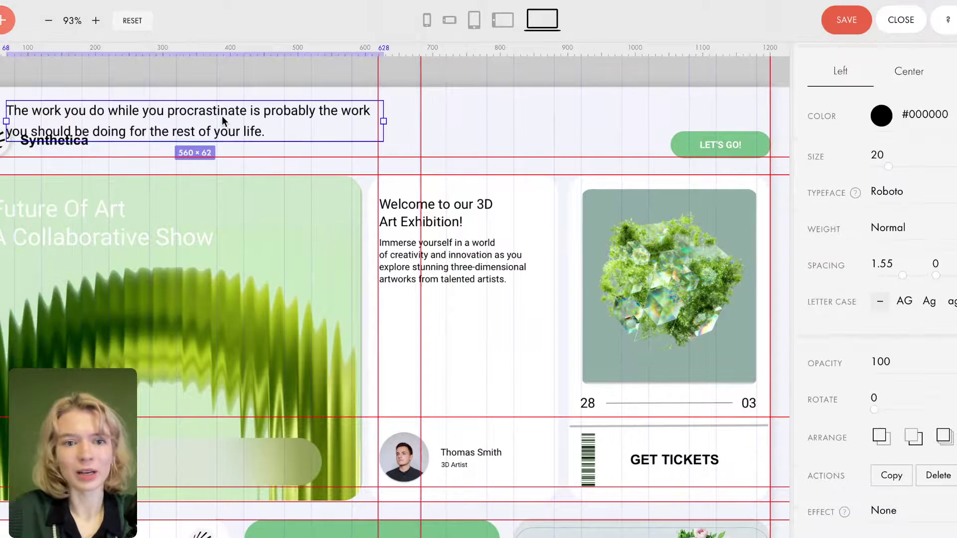
left_click_drag(222, 120, 399, 121)
double_click(285, 115)
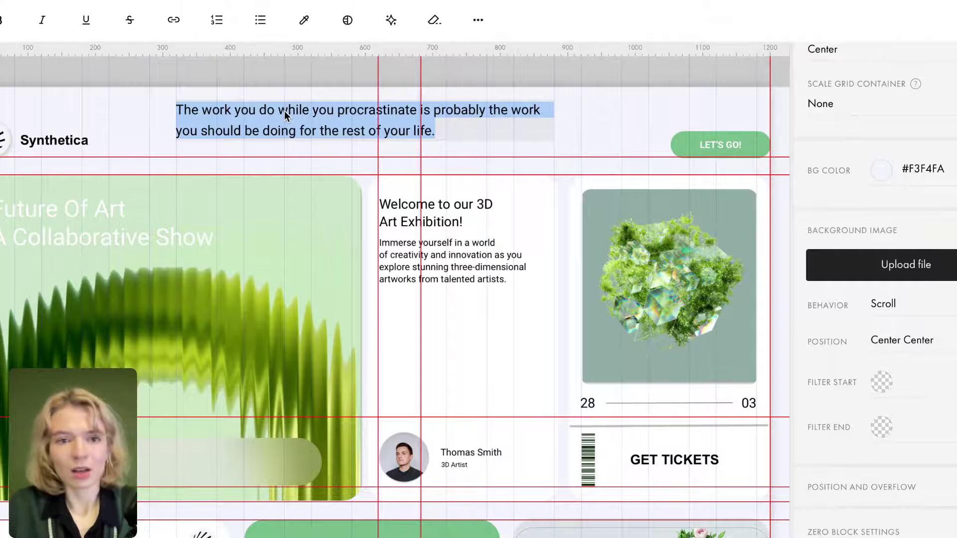
type("About")
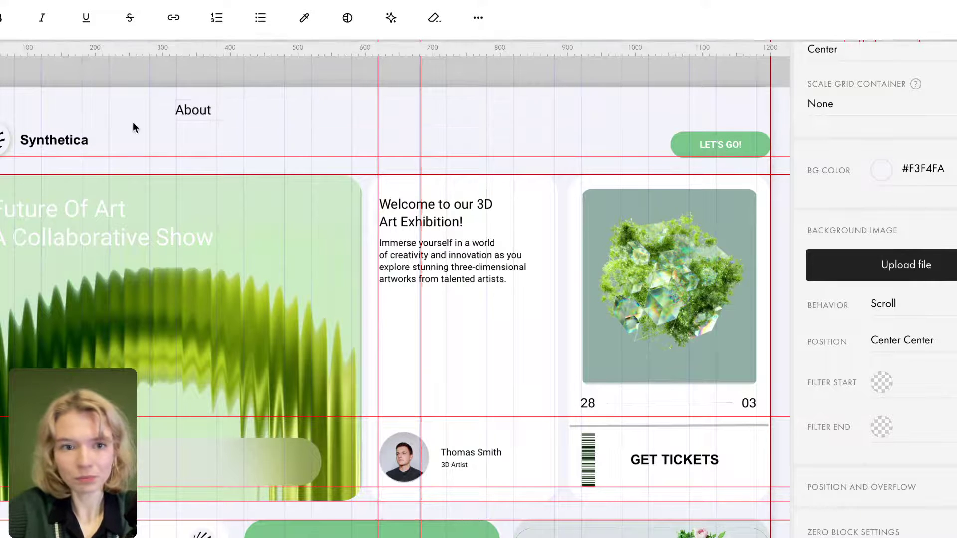
key("Escape")
Set the About text's size to 14 and move it to the header's middle, just above the horizontal guide.
left_click(203, 115)
double_click(877, 155)
type("1")
key("Return")
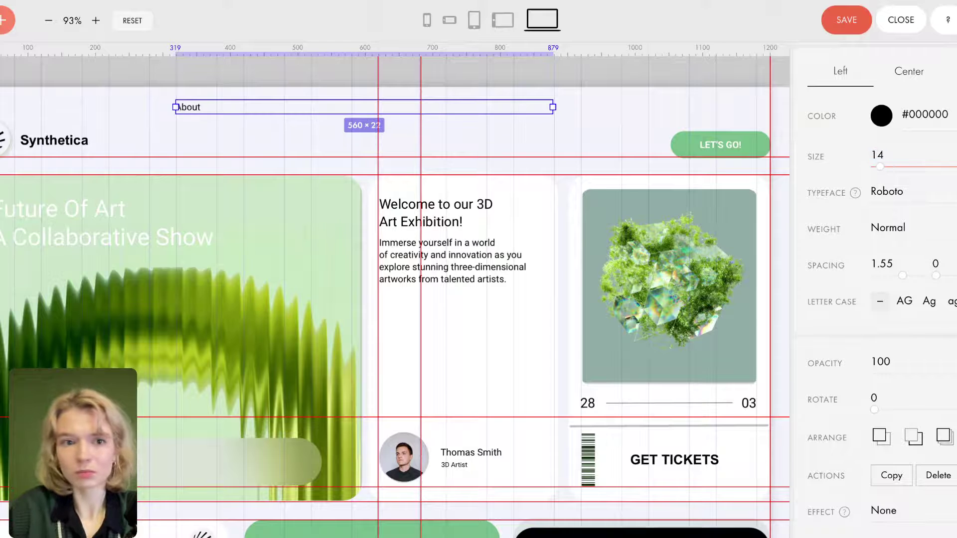
left_click(198, 128)
left_click_drag(190, 110, 293, 154)
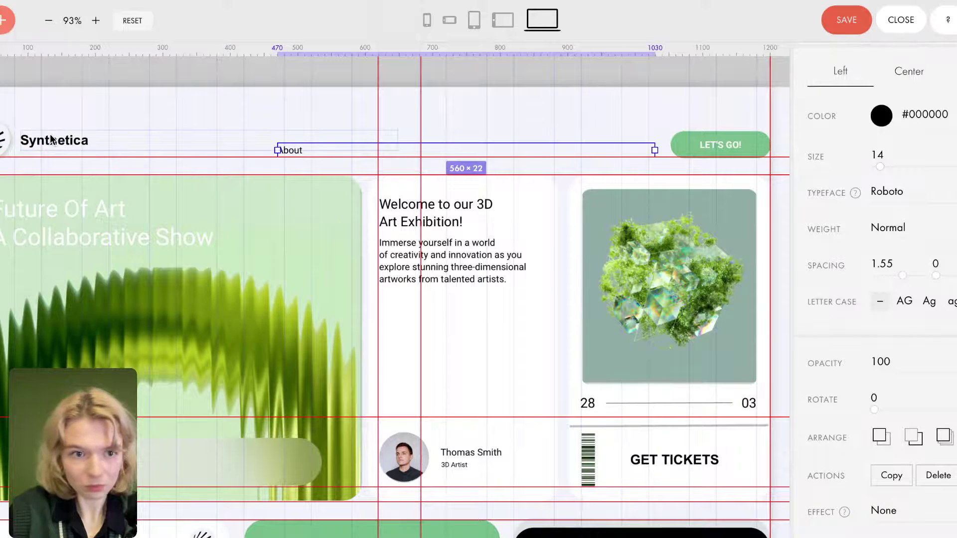
Lower the Synthetica text so it rests on the horizontal guide and bring the About text level with it.
left_click(51, 152)
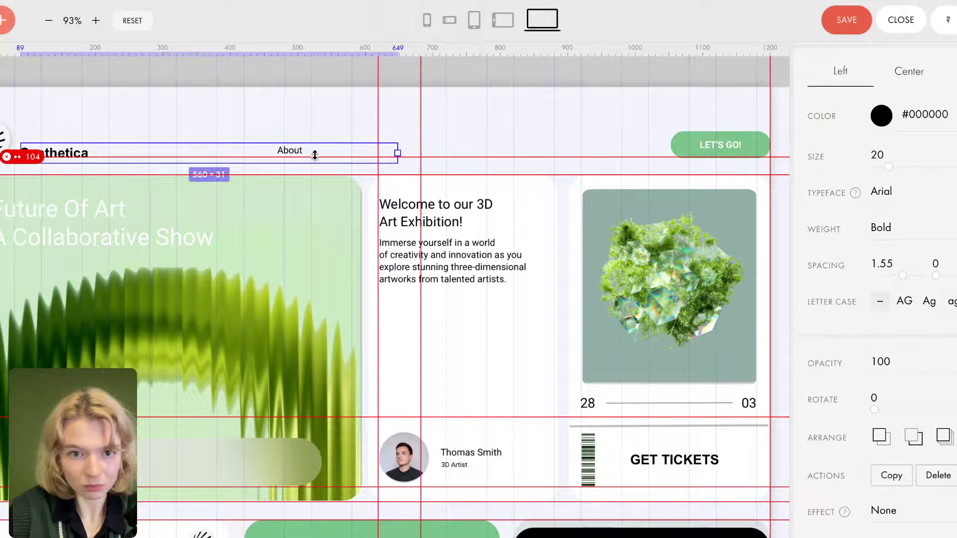
left_click(298, 152)
left_click_drag(297, 151, 298, 155)
left_click(239, 106)
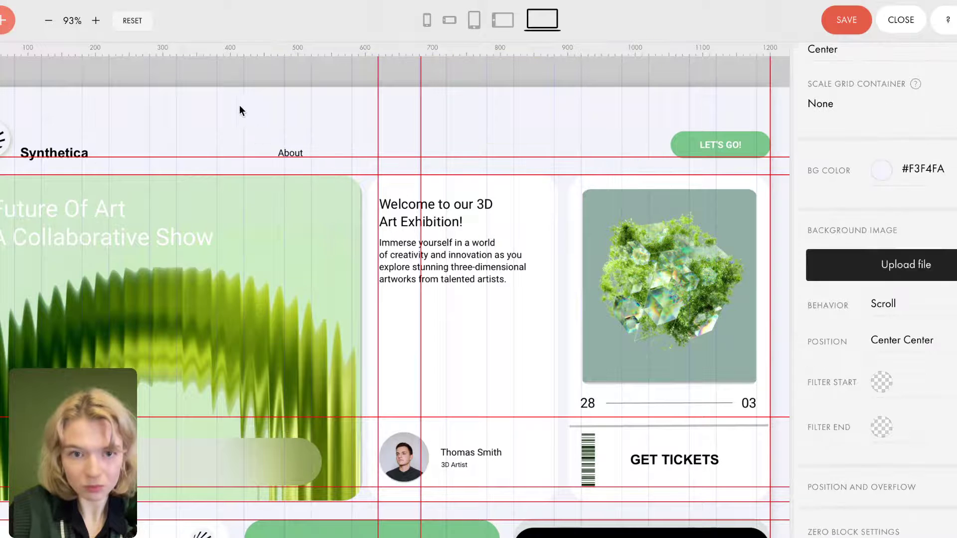
Duplicate the About text, place the copy to its right and change its wording to Schedule.
left_click(292, 150)
key("ctrl+d")
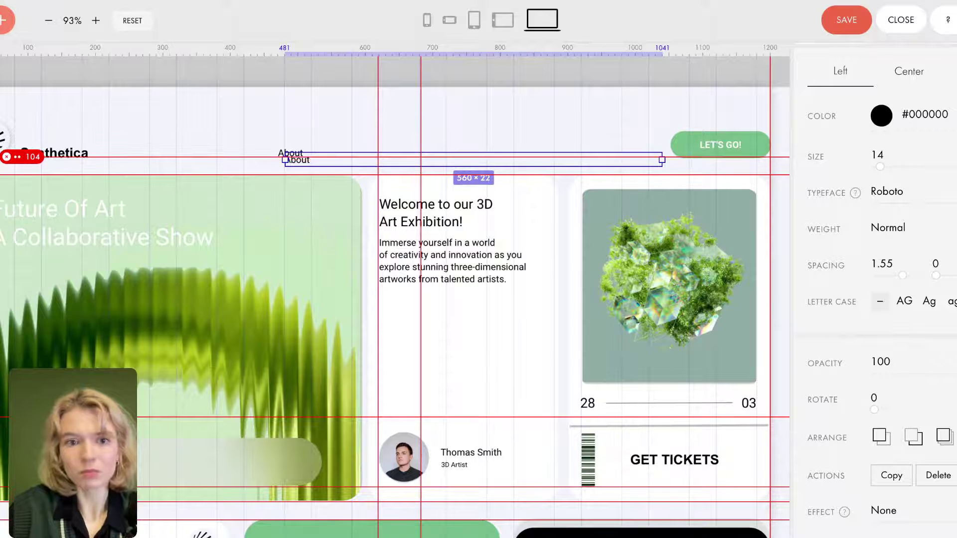
scroll(341, 155, "up", 4)
left_click_drag(306, 167, 362, 166)
mouse_move(291, 179)
left_mouse_down()
mouse_move(353, 155)
mouse_move(317, 148)
left_mouse_up()
double_click(344, 150)
type("Schedule")
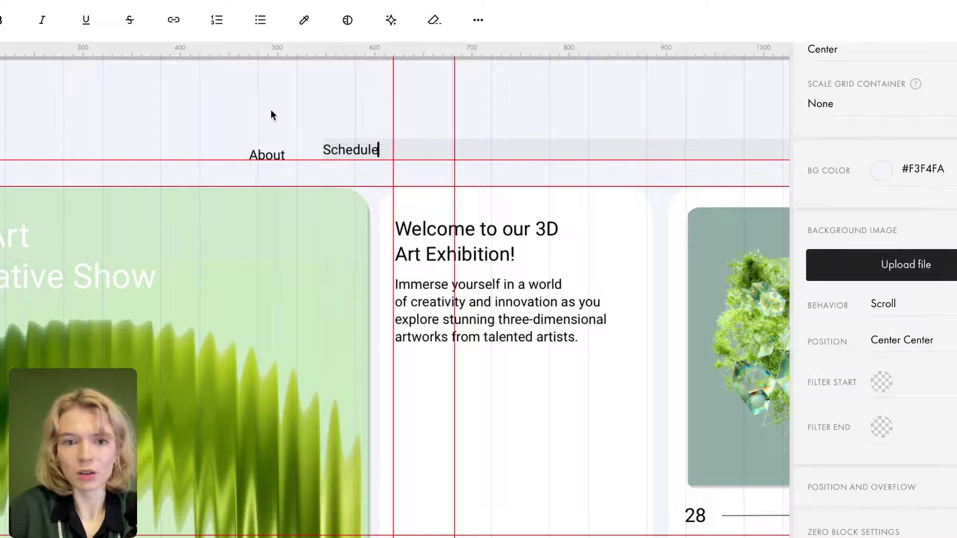
left_click(309, 107)
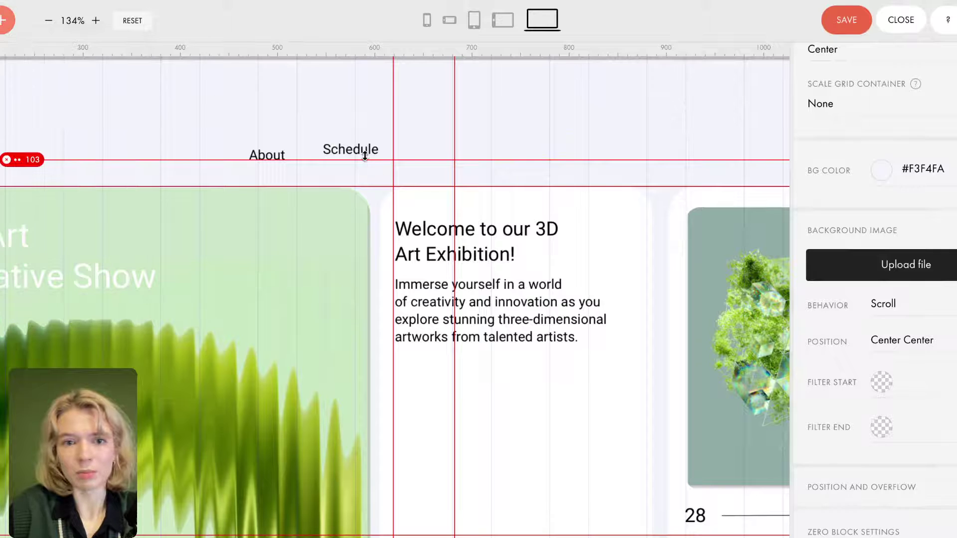
Duplicate the Schedule text, place the copy to its right and change its wording to Team.
left_click(364, 150)
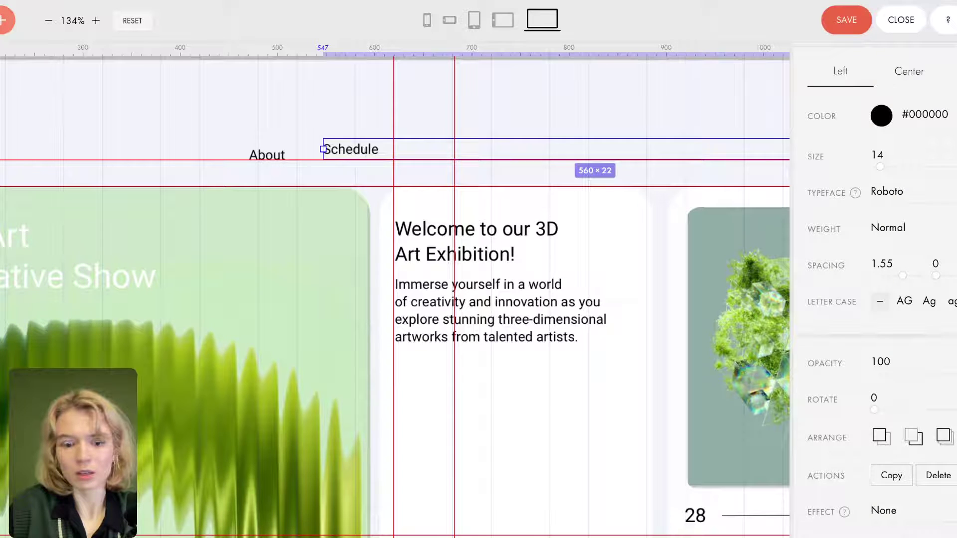
key("ctrl+d")
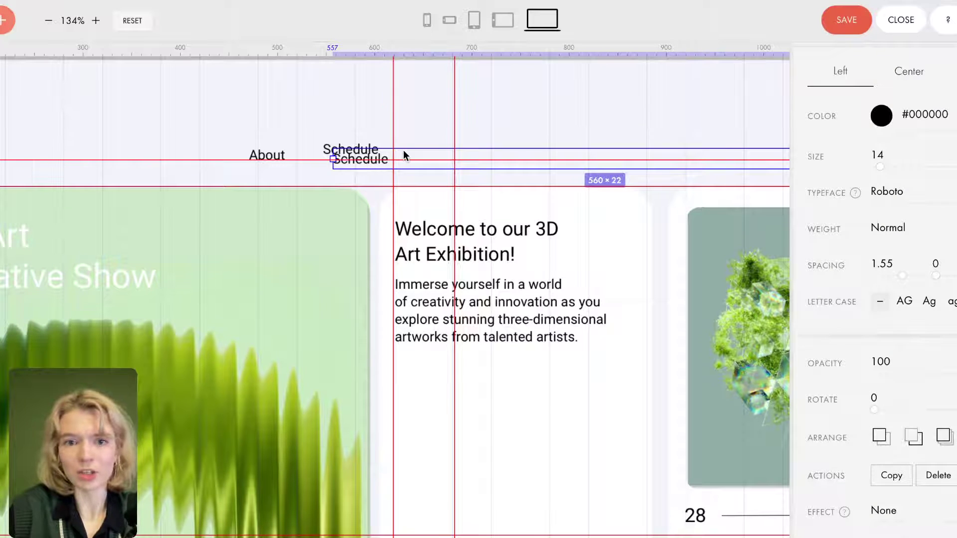
left_click_drag(404, 152, 503, 145)
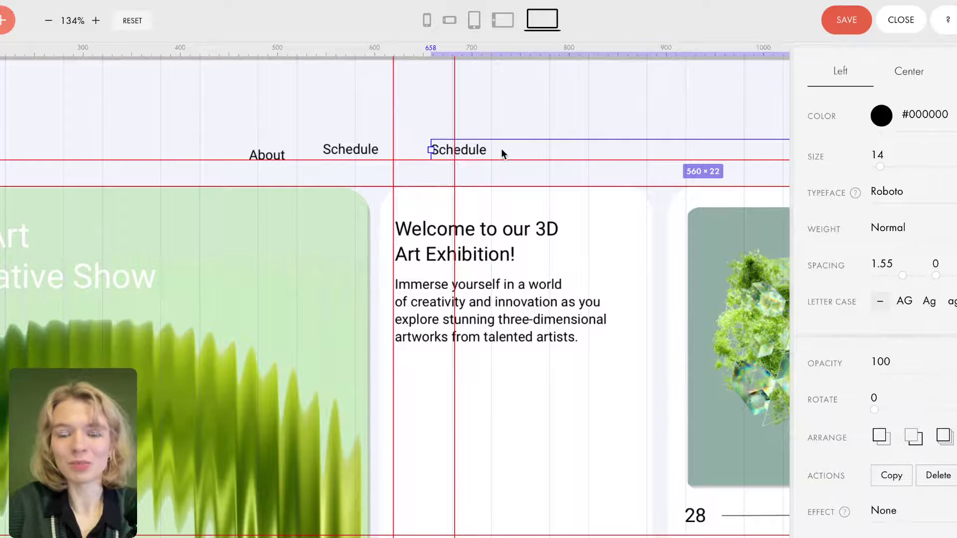
double_click(501, 148)
type("Team")
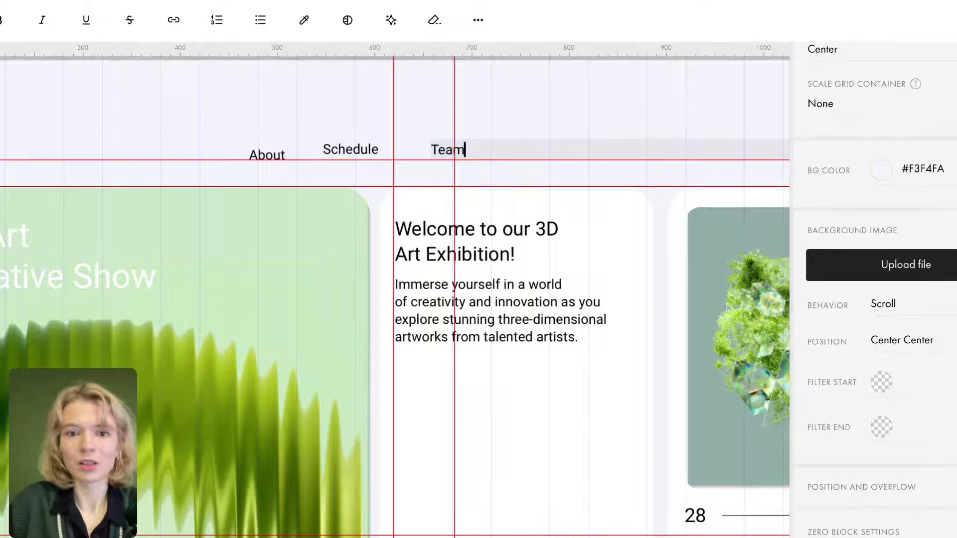
left_click(508, 119)
Move the two vertical guides left of the menu texts, the second to 388, and lower Schedule and Team level with About.
left_click_drag(391, 89, 97, 87)
left_click_drag(453, 100, 169, 99)
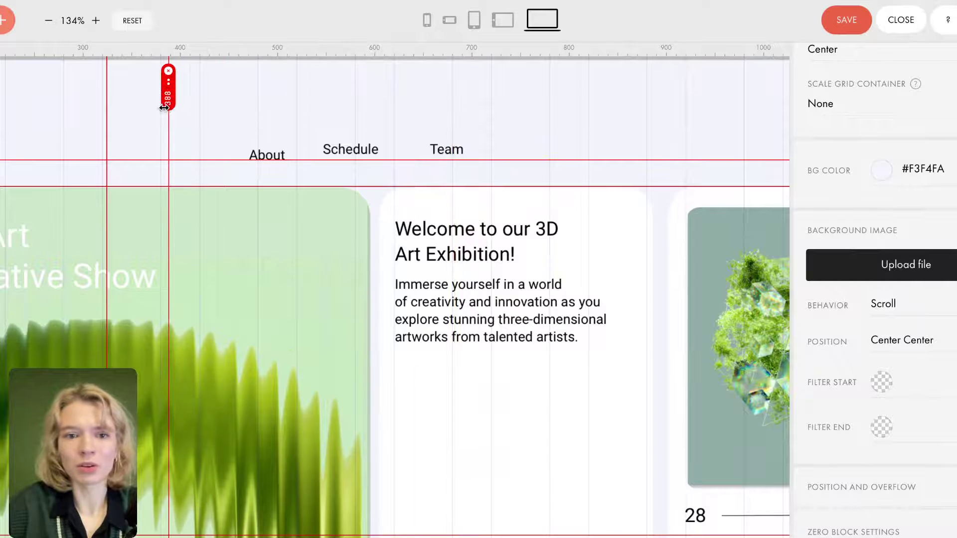
left_click_drag(350, 150, 350, 154)
left_click(489, 94)
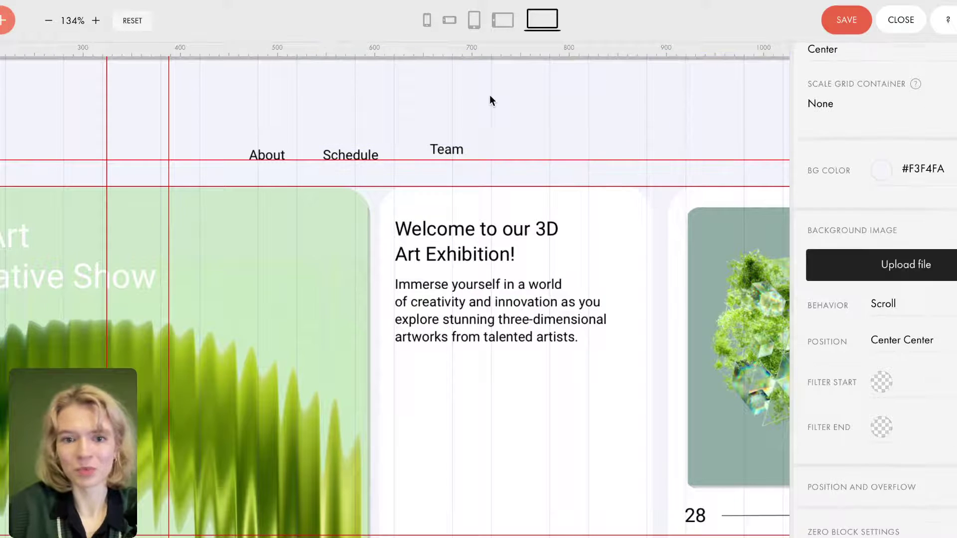
left_click(456, 152)
left_click_drag(456, 151, 457, 158)
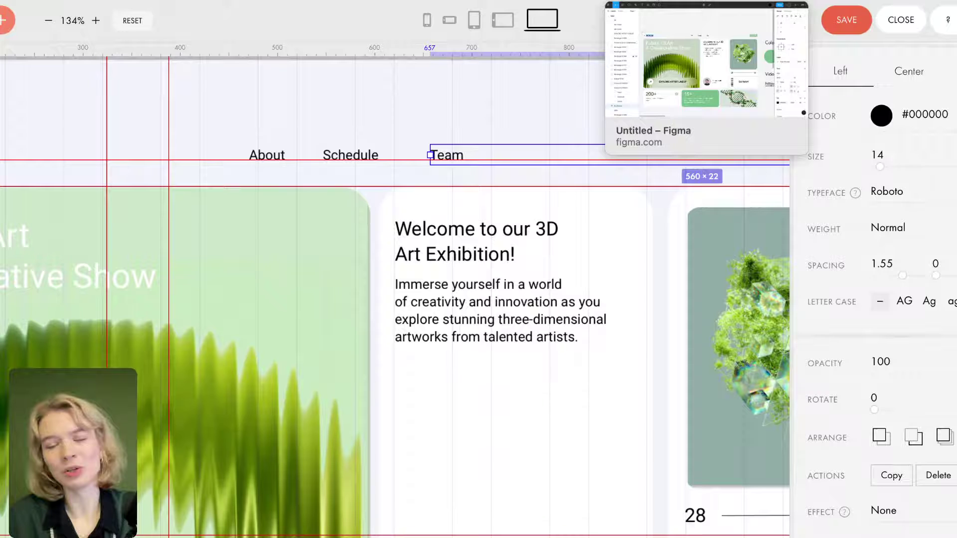
Switch to the Figma design and select the Schedule menu text to check its typography.
left_click(648, 1)
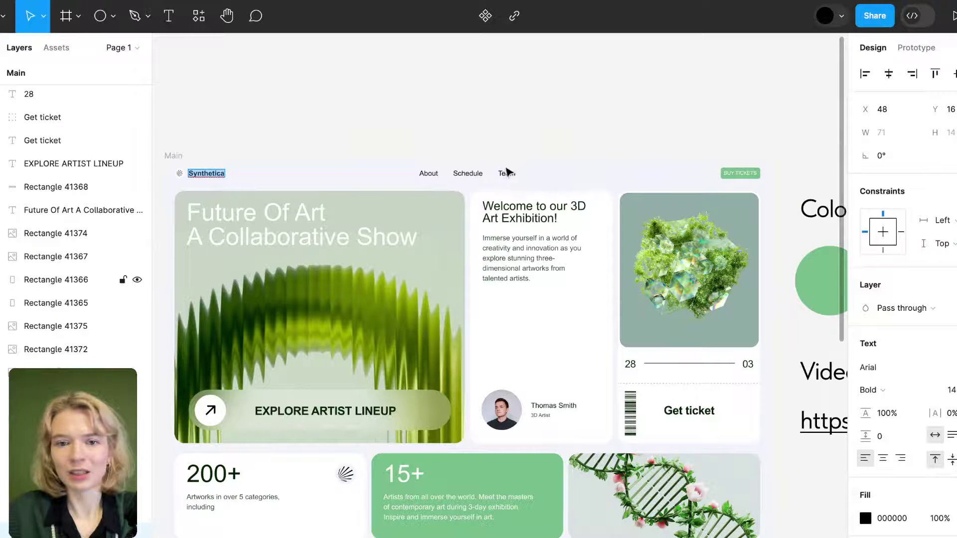
left_click(468, 174)
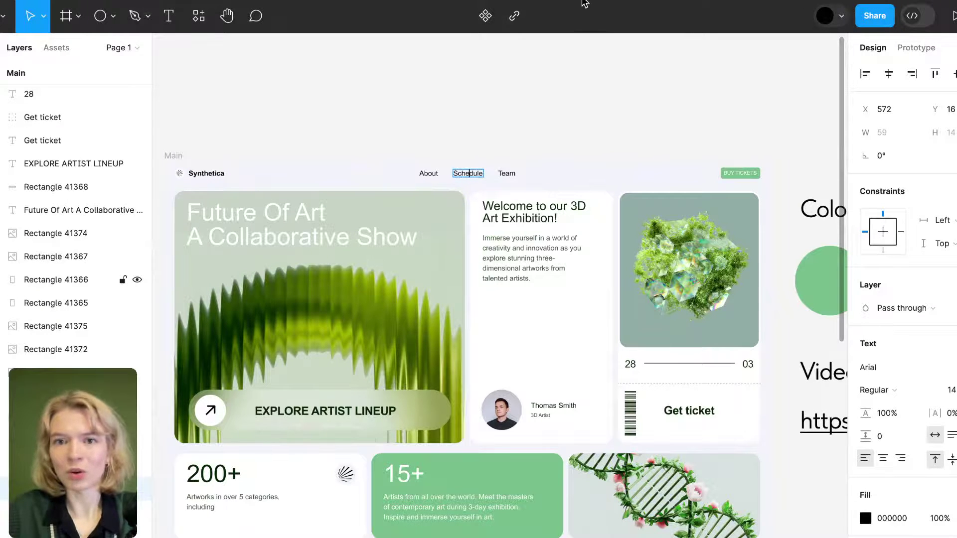
Return to the Tilda editor, shift the Team menu text to X 649 and lower the About text to Y 92.
key("ctrl+Tab")
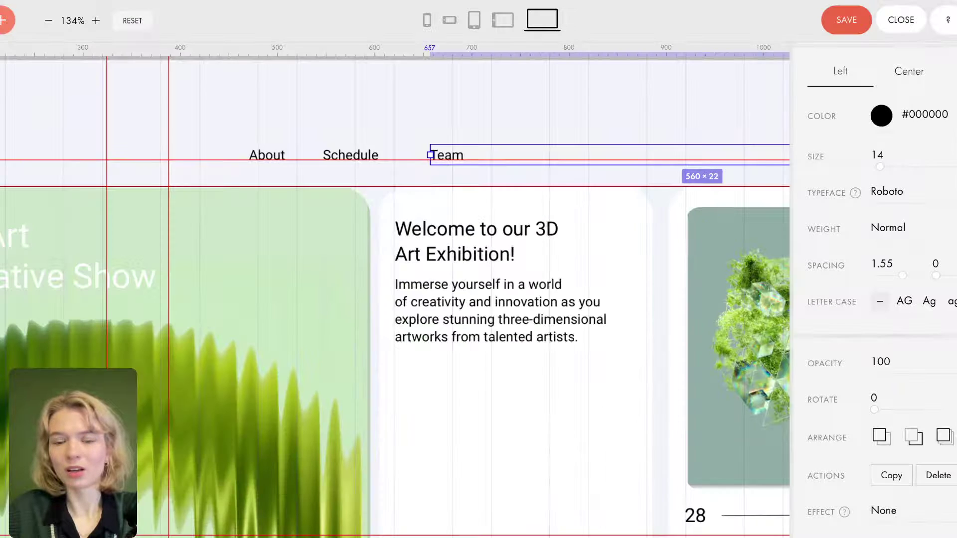
left_click(483, 111)
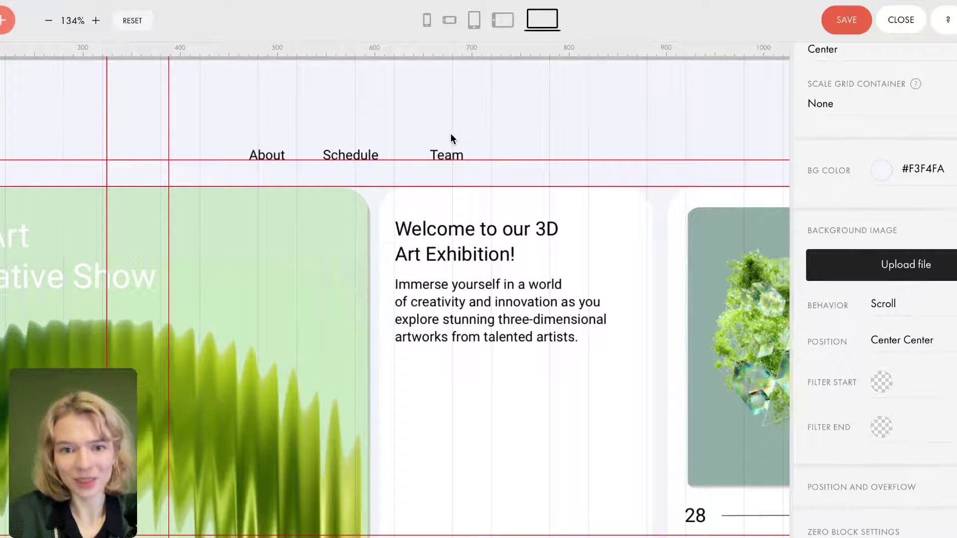
left_click_drag(449, 159, 444, 157)
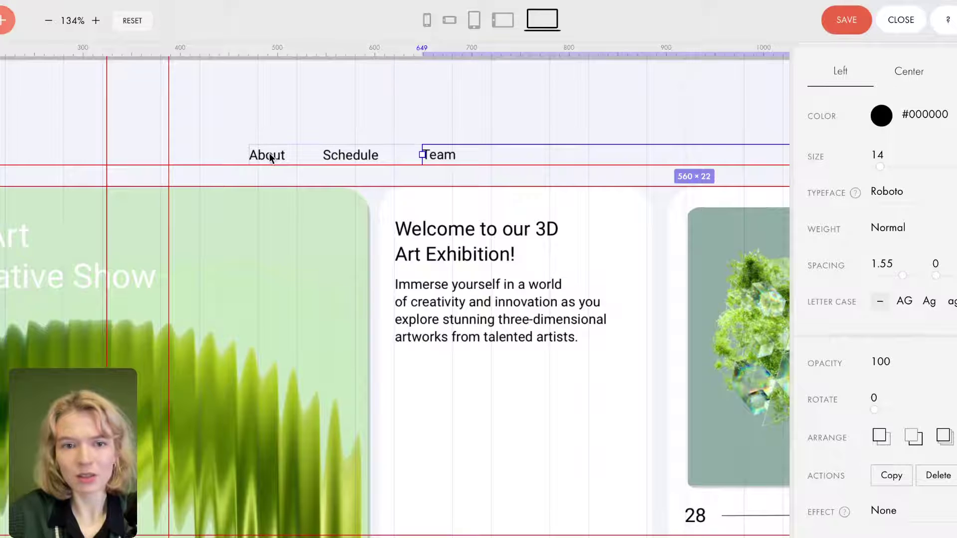
left_click(271, 158)
left_click_drag(271, 158, 271, 163)
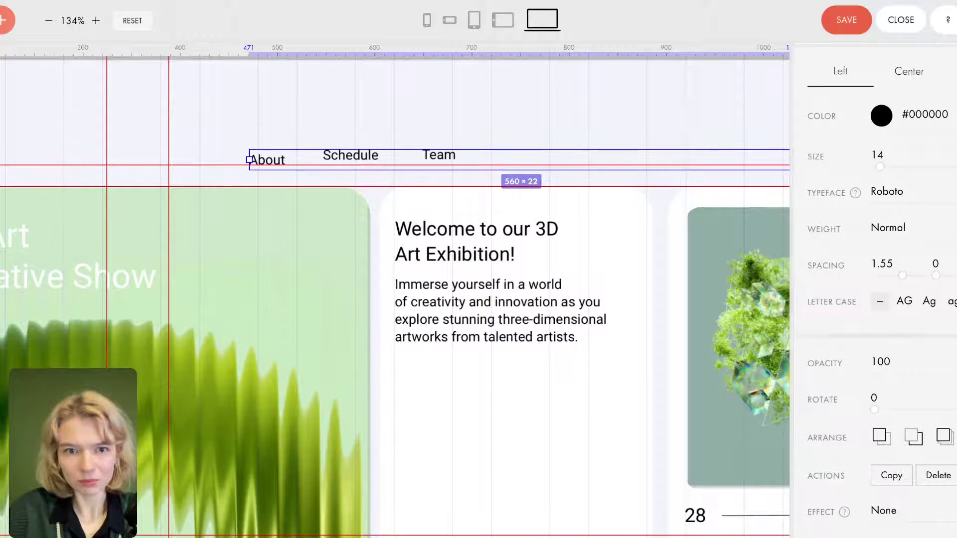
left_click(327, 111)
Try to center the Schedule menu text horizontally on the artboard.
left_click(363, 155)
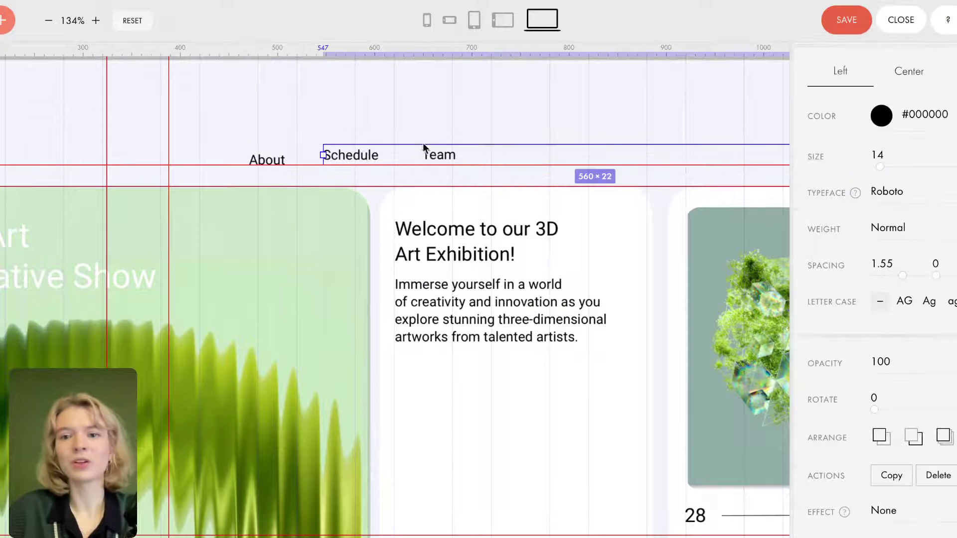
scroll(872, 179, "up", 4)
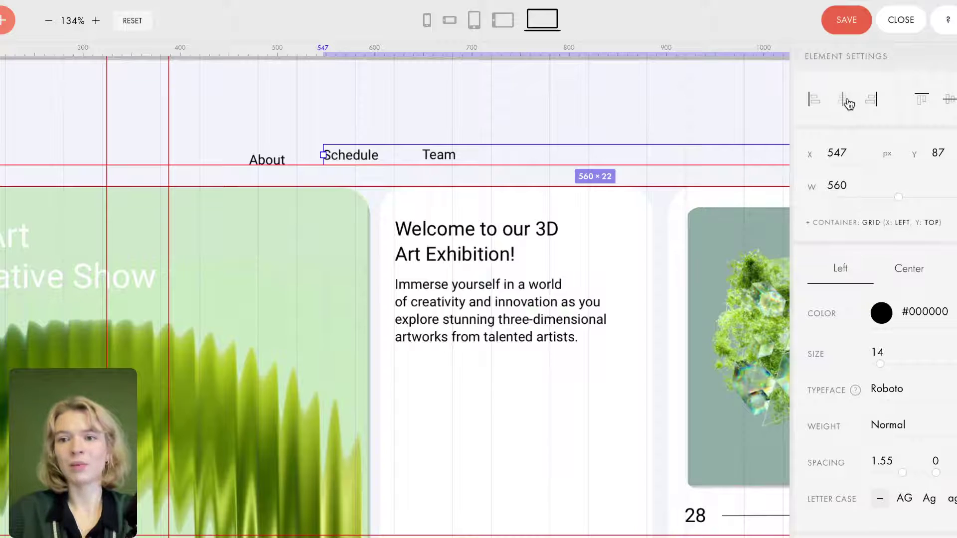
left_click(845, 101)
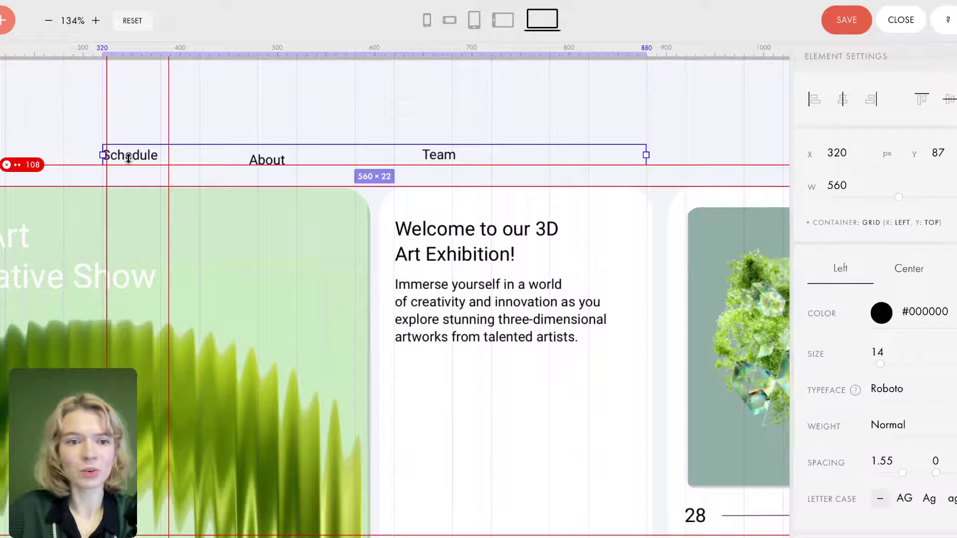
Place the Schedule text between About and Team at X 553, Y 92.
left_click_drag(128, 158, 208, 197)
scroll(237, 210, "down", 3)
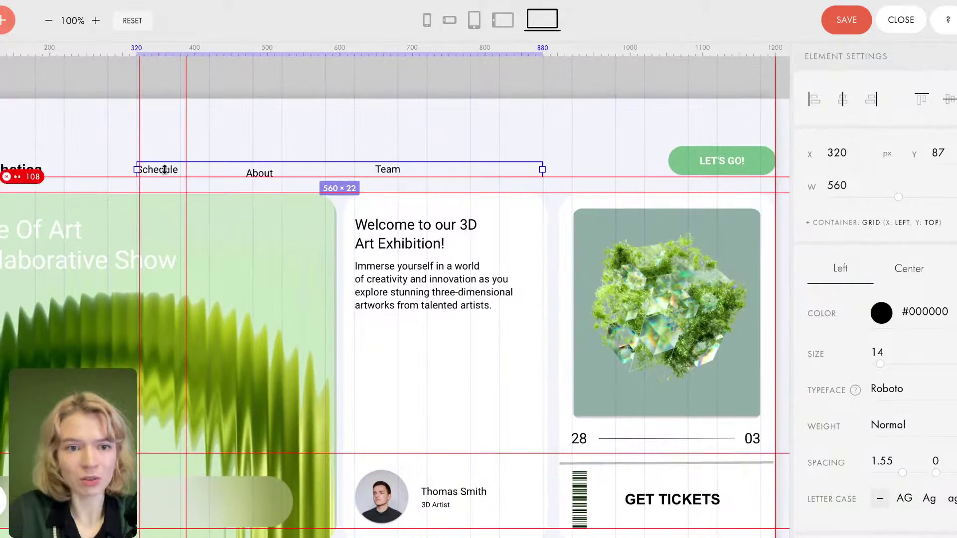
left_click_drag(159, 169, 327, 172)
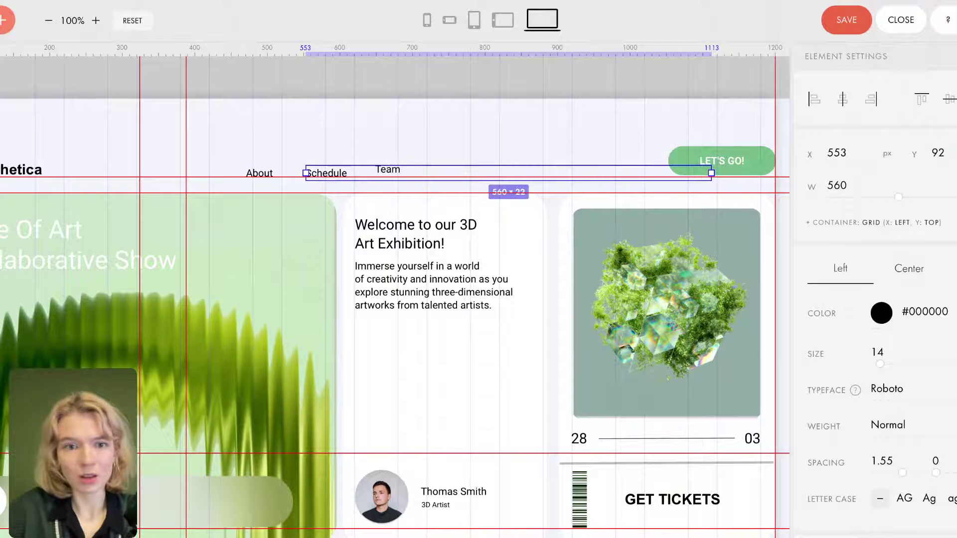
left_click(378, 135)
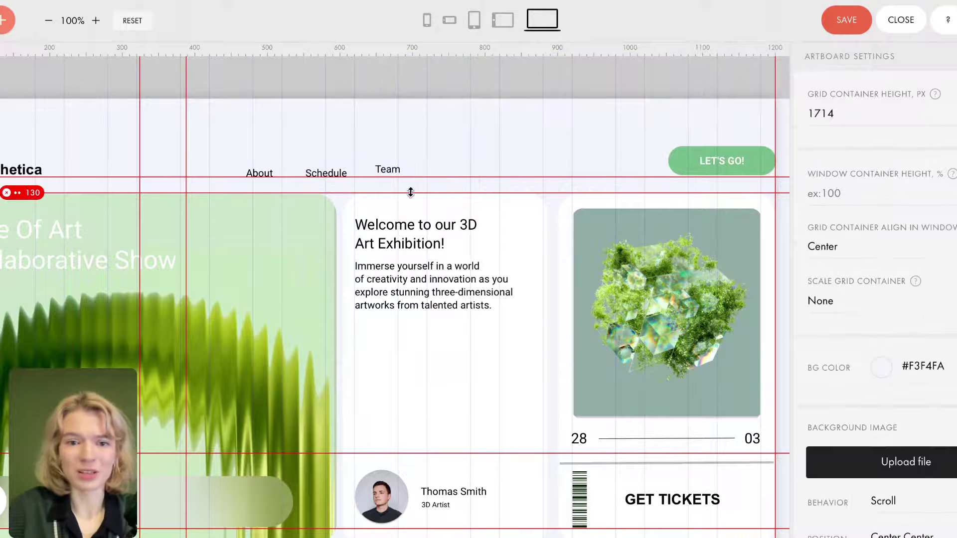
Lower the Team text level with the other menu texts and shift About to X 476 to even the spacing.
left_click(392, 170)
left_click_drag(393, 169, 392, 172)
left_click(303, 126)
left_click(260, 173)
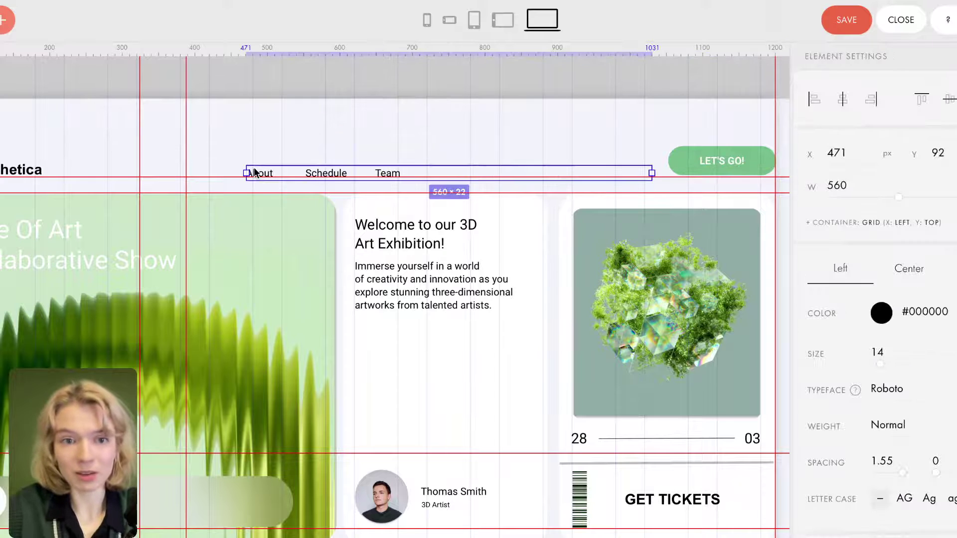
left_click_drag(259, 173, 262, 173)
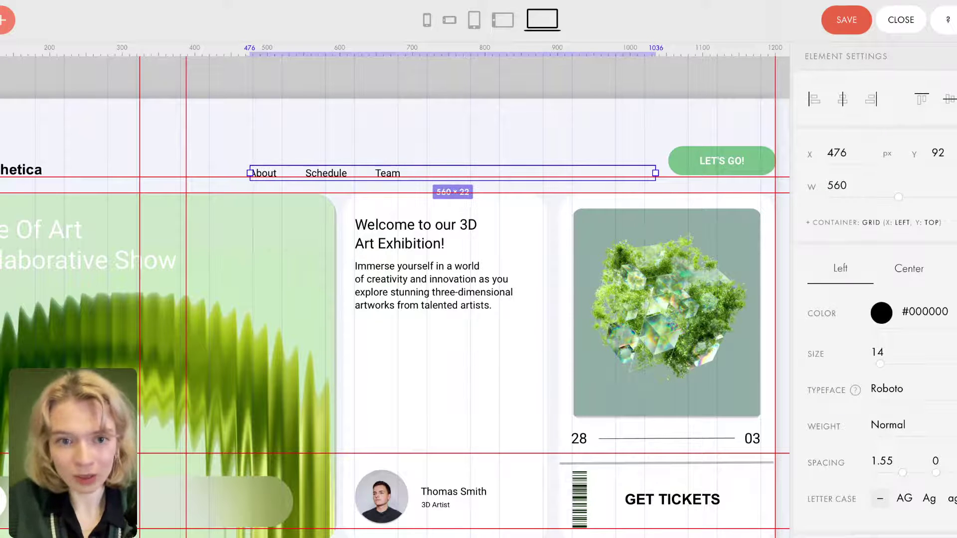
left_click(395, 130)
Look over the block's cards and save the block.
scroll(401, 303, "down", 3)
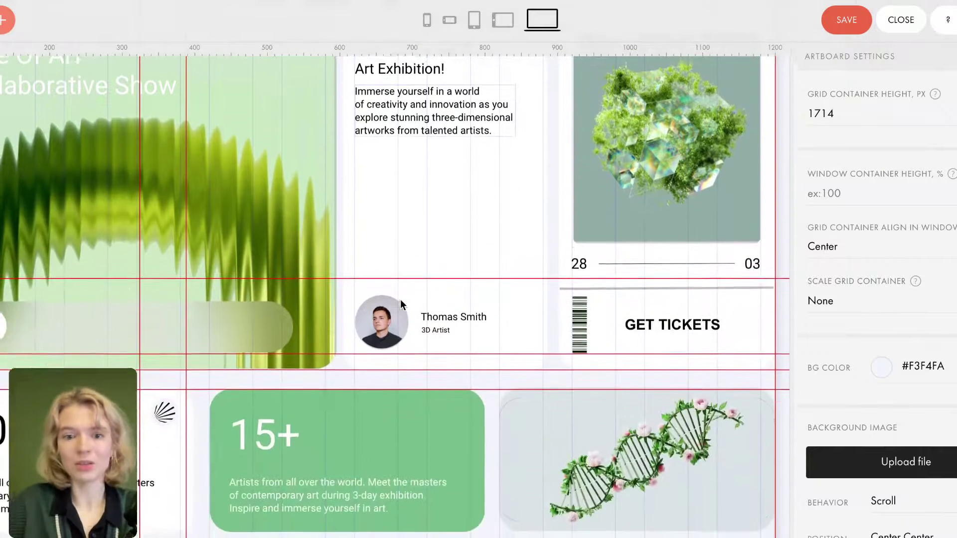
scroll(435, 486, "down", 1)
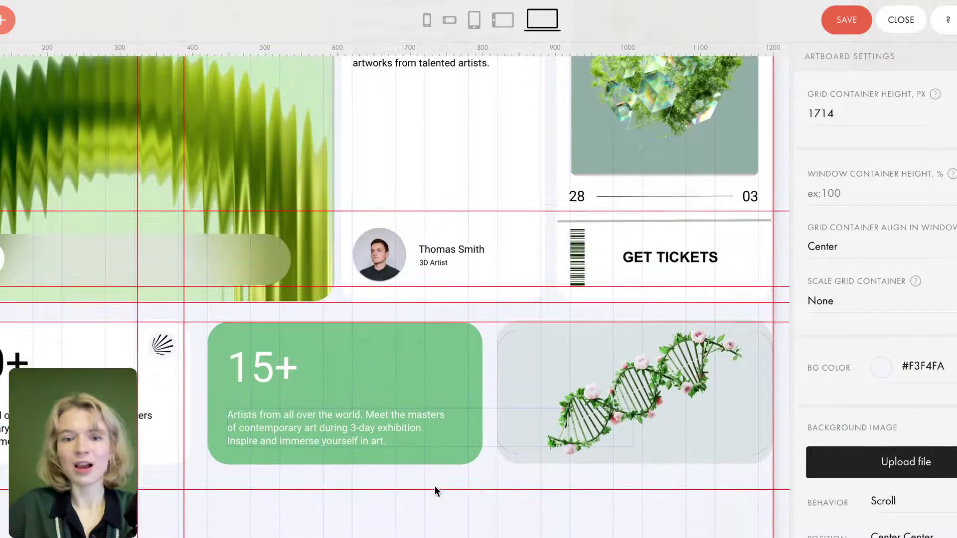
scroll(434, 486, "up", 1)
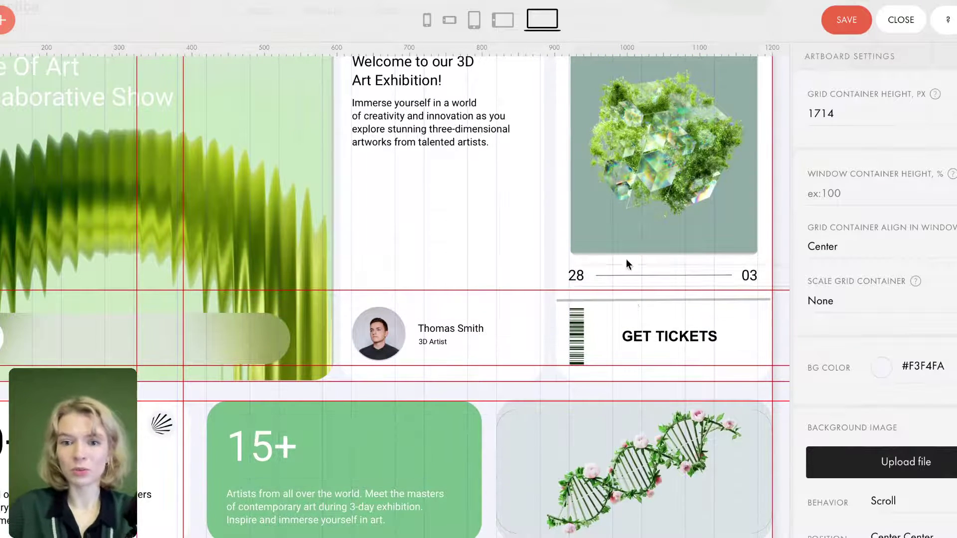
left_click(855, 30)
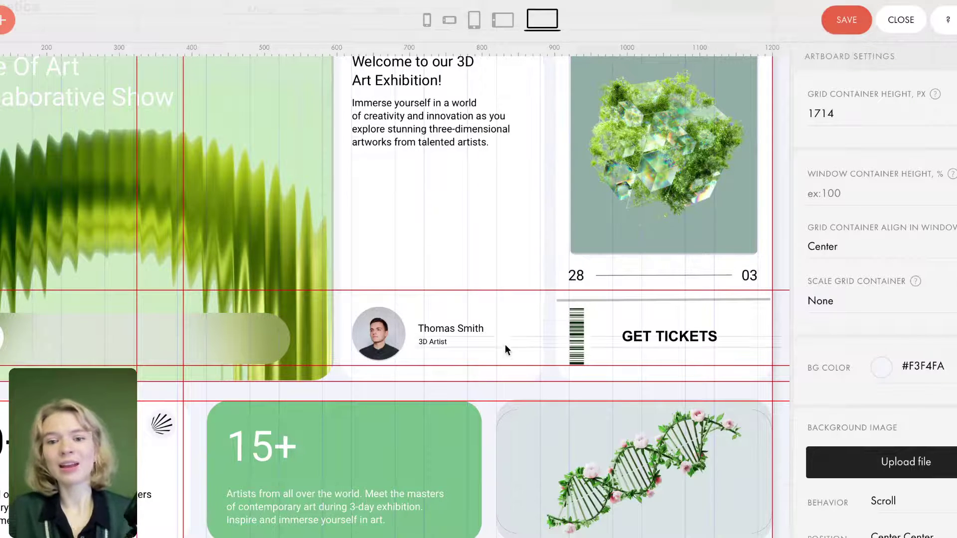
left_click(849, 29)
Add a step-by-step animation to the round arrow icon on the main image card and set its event to on Hover.
scroll(468, 233, "down", 1)
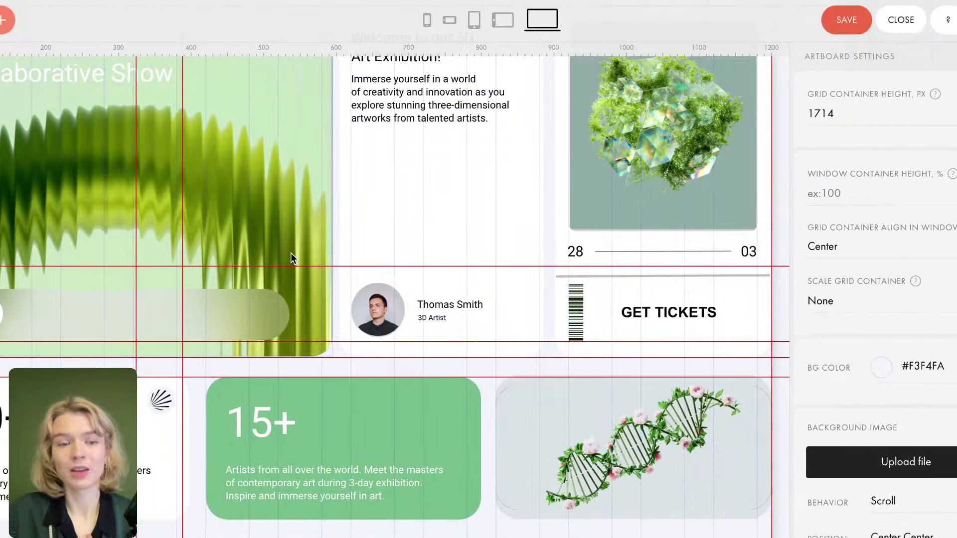
scroll(466, 241, "down", 1)
scroll(466, 241, "left", 3)
scroll(366, 244, "up", 2)
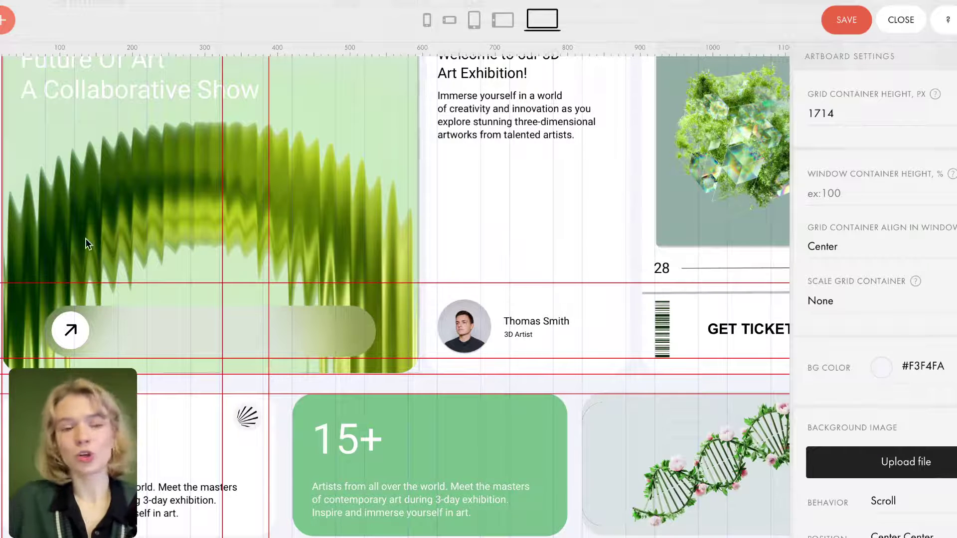
left_click(76, 339)
scroll(70, 331, "up", 3)
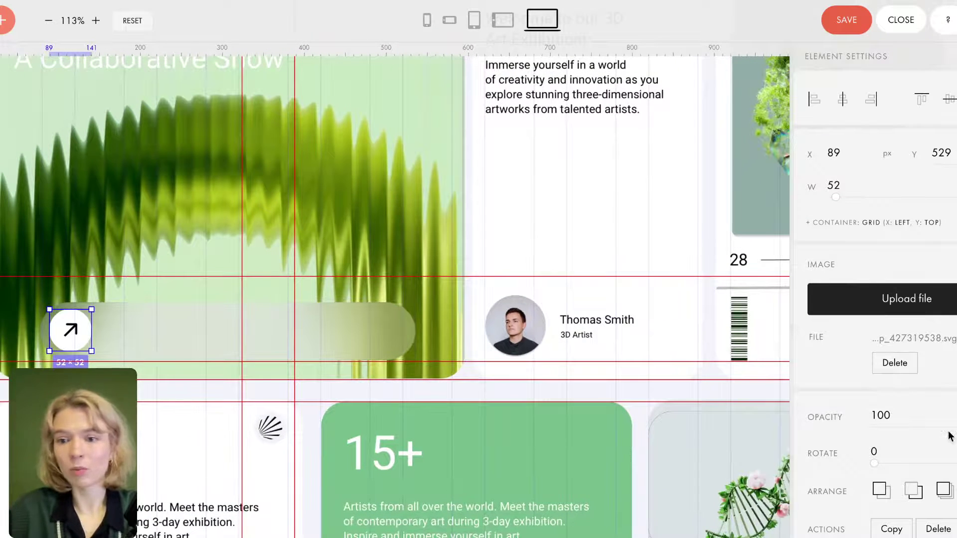
scroll(949, 436, "down", 3)
scroll(937, 428, "down", 4)
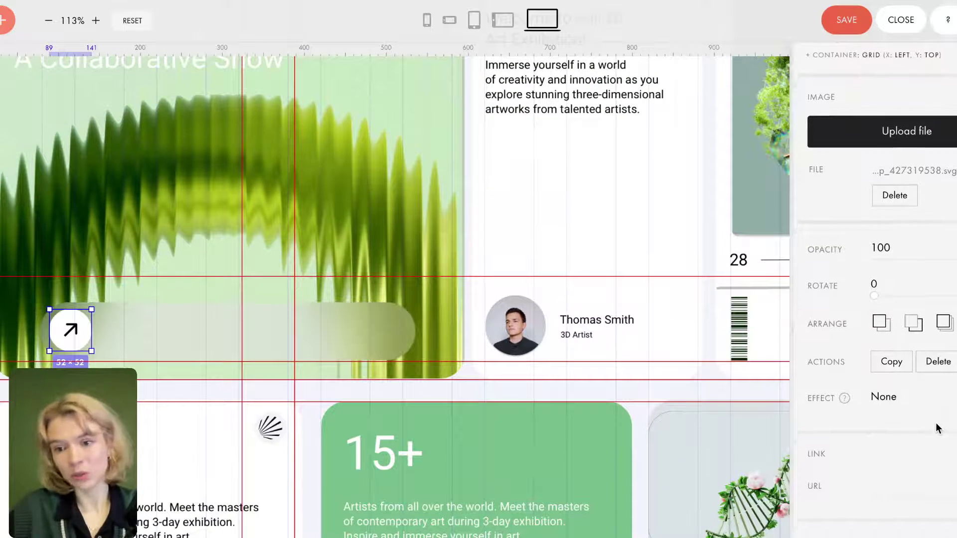
scroll(923, 380, "down", 2)
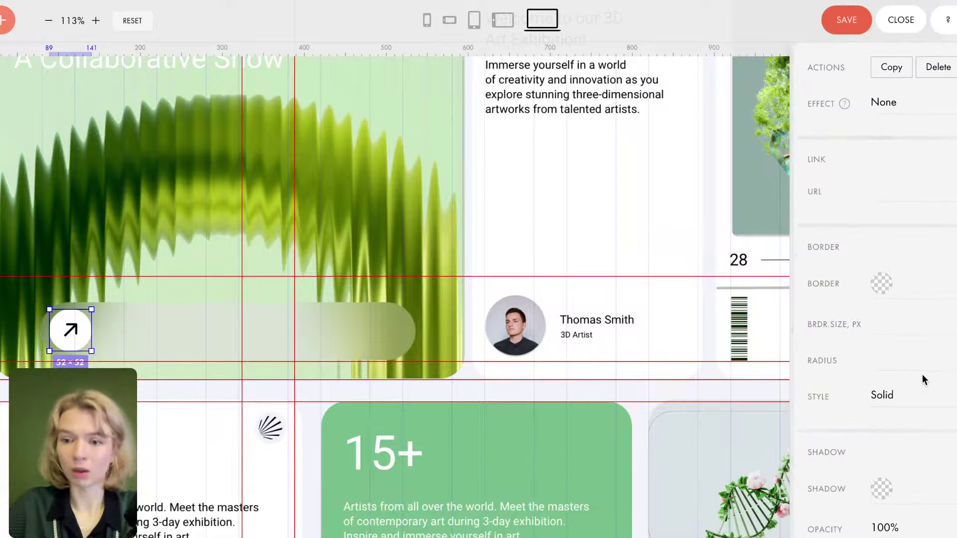
scroll(923, 380, "down", 10)
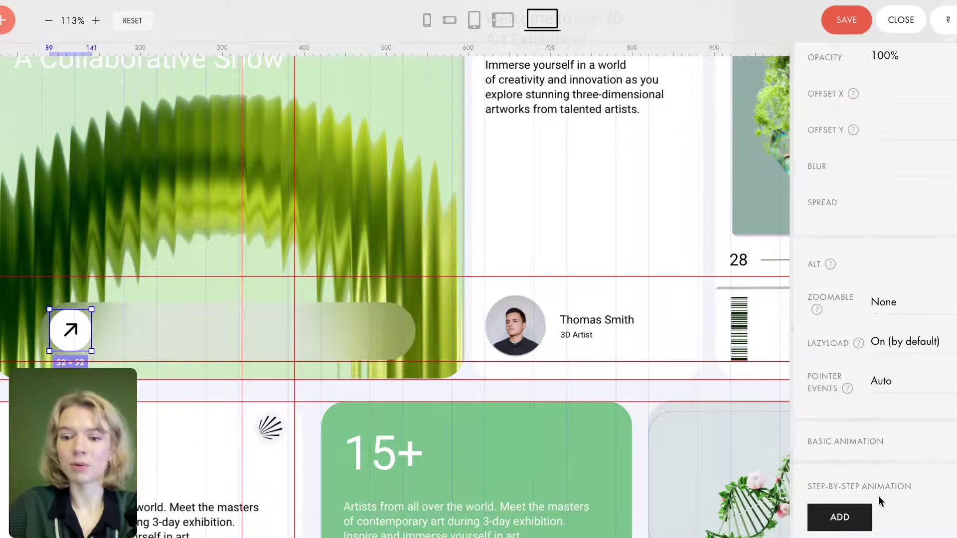
left_click(840, 517)
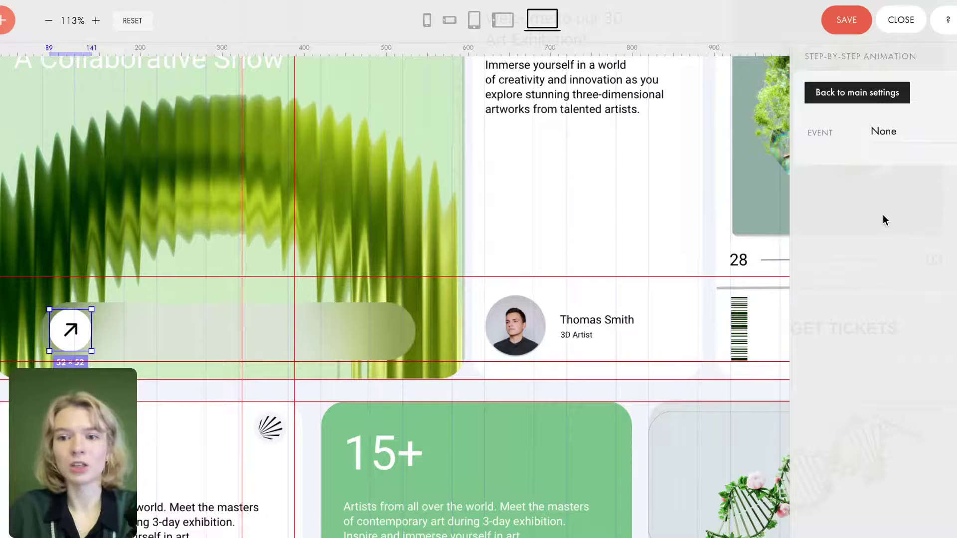
left_click(893, 141)
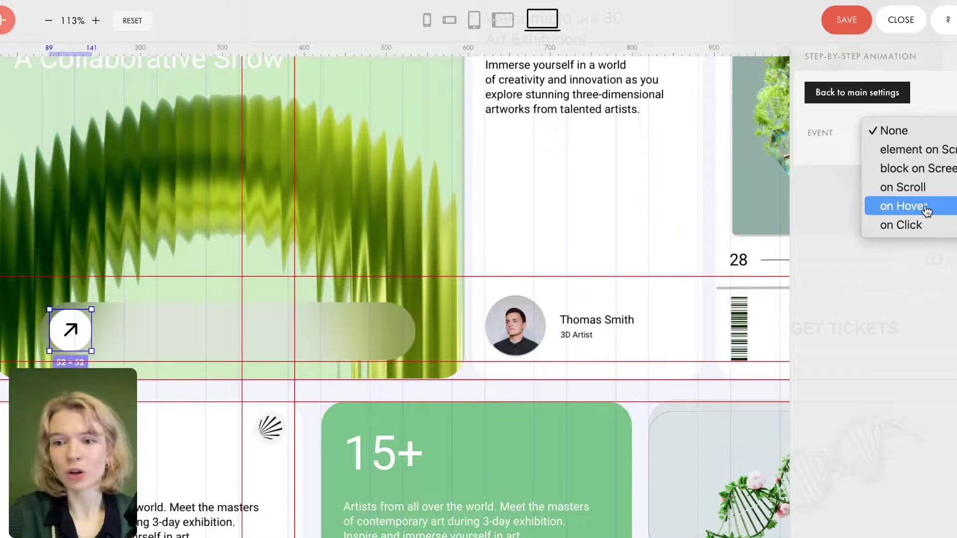
left_click(926, 207)
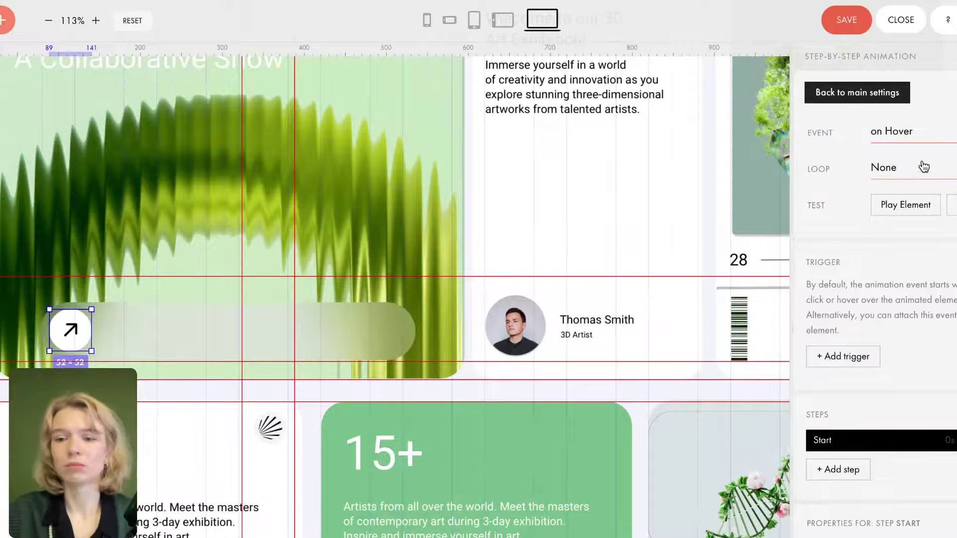
Try to attach the pill shape behind the arrow icon as the trigger of the hover animation.
scroll(873, 274, "down", 2)
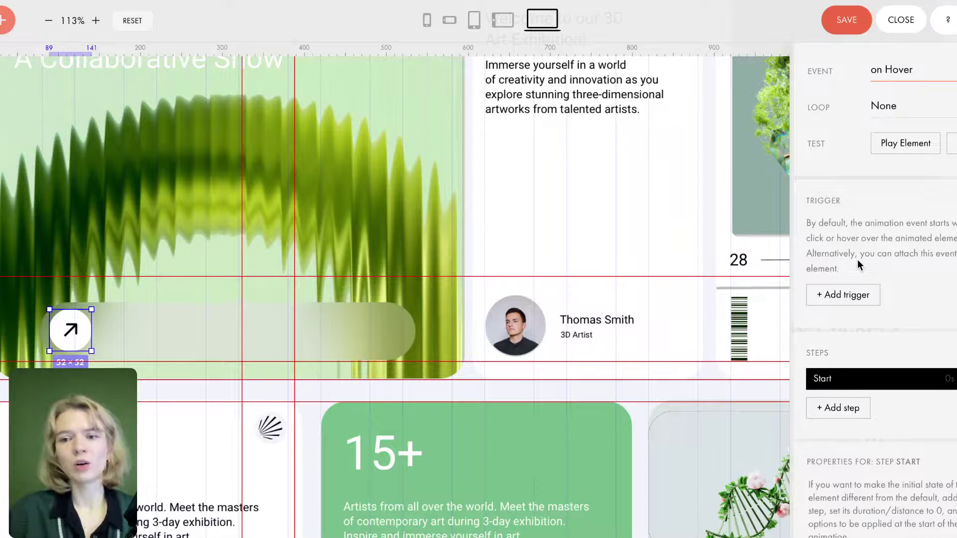
left_click(852, 297)
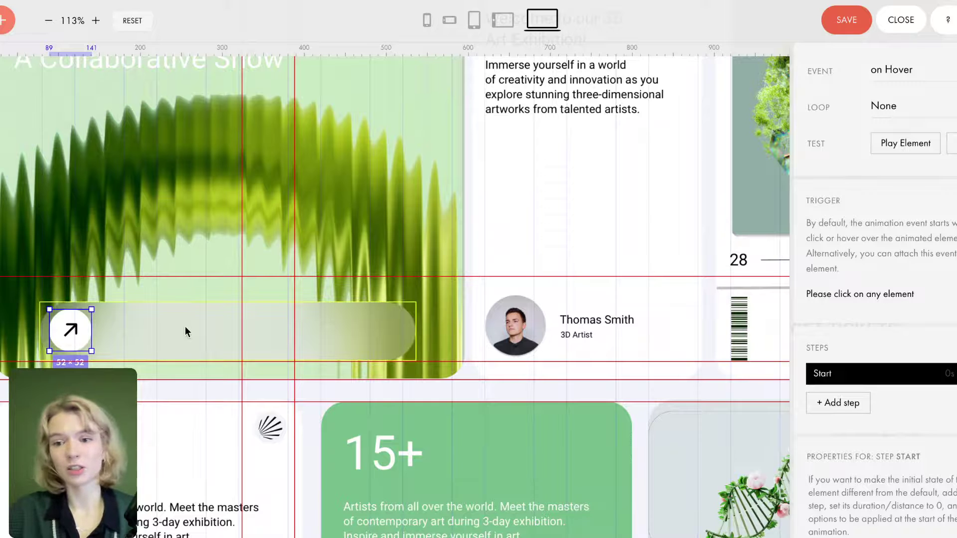
left_click(104, 330)
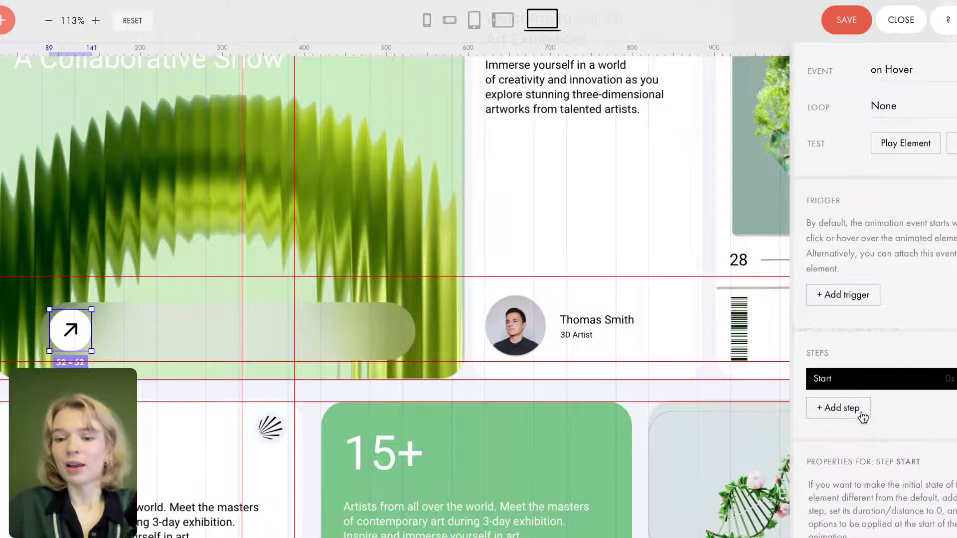
Add a first animation step to the arrow icon with its rotation set to 45.
scroll(856, 394, "down", 1)
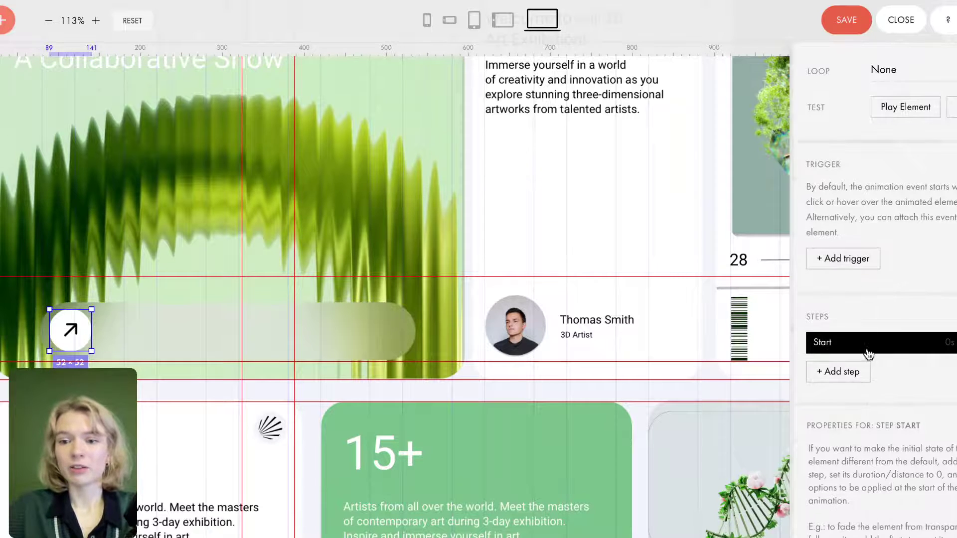
scroll(865, 357, "down", 2)
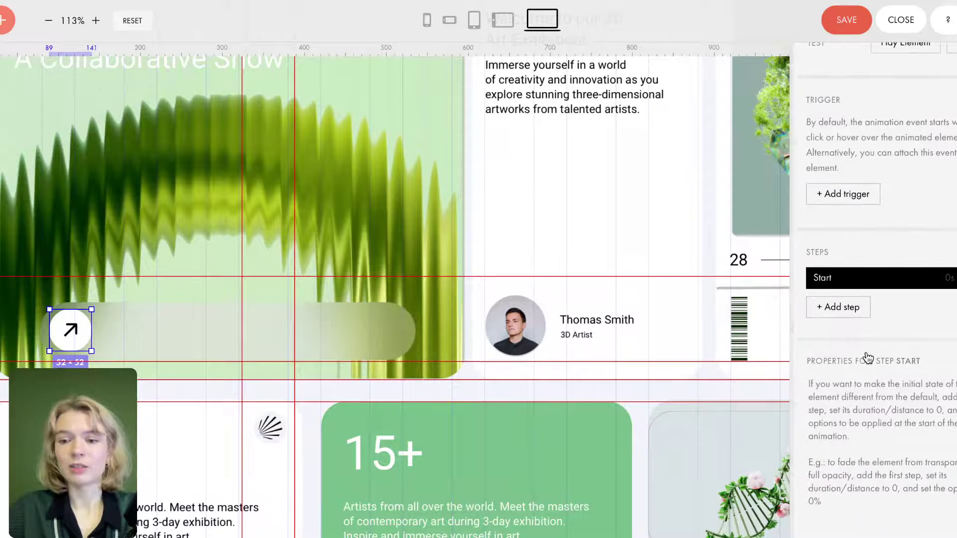
left_click(849, 308)
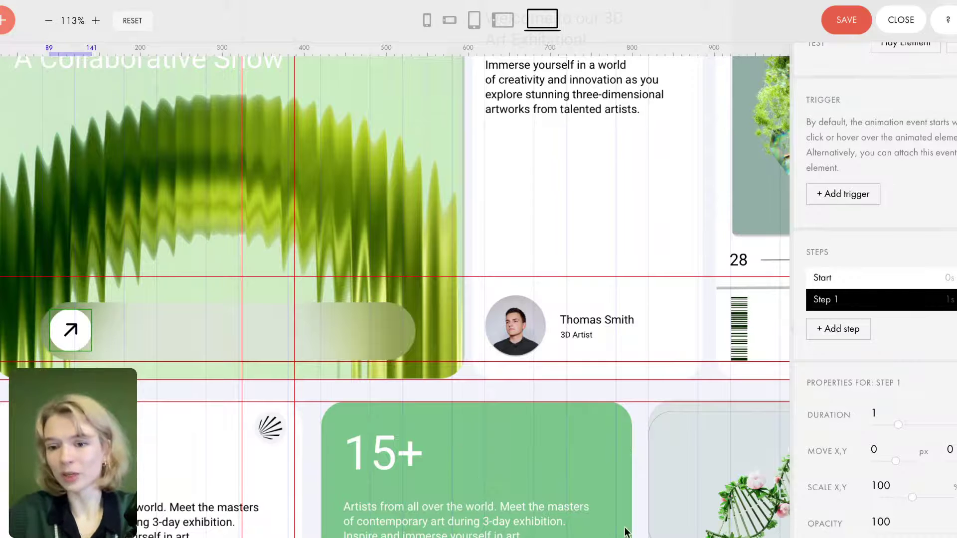
scroll(847, 499, "down", 3)
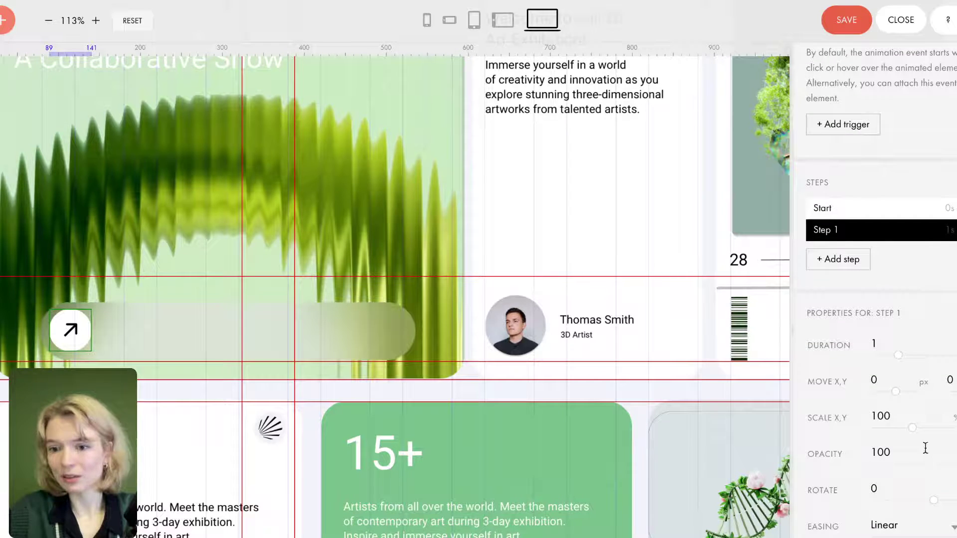
left_click_drag(936, 502, 938, 502)
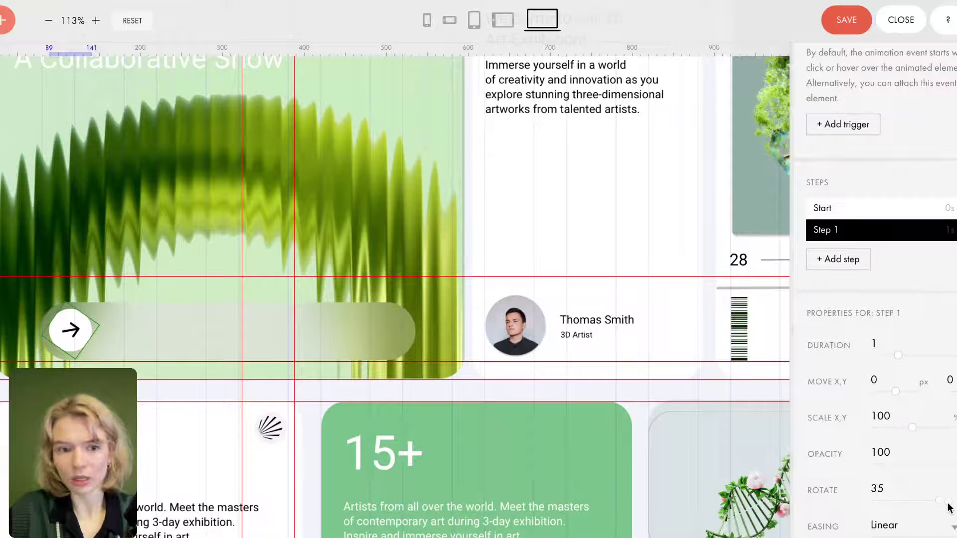
double_click(884, 488)
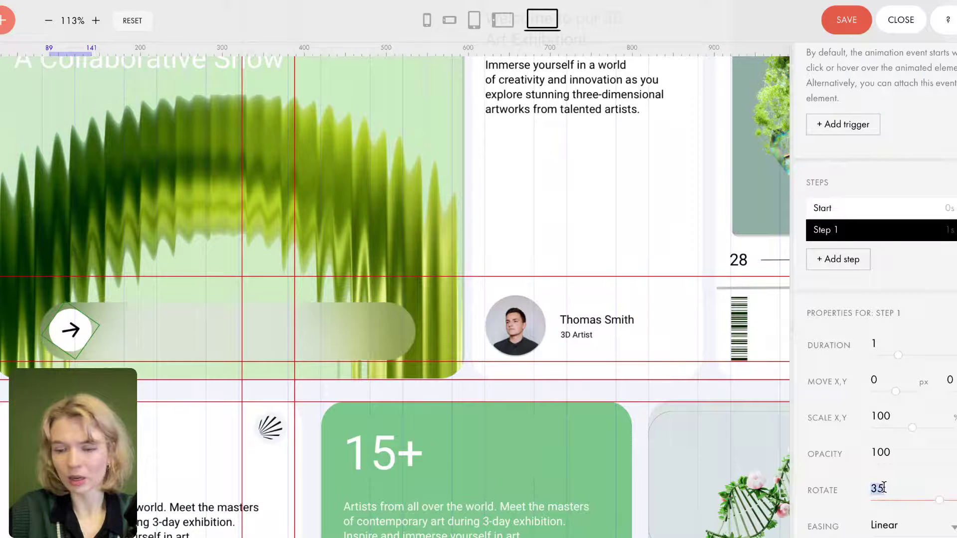
type("45")
key("Return")
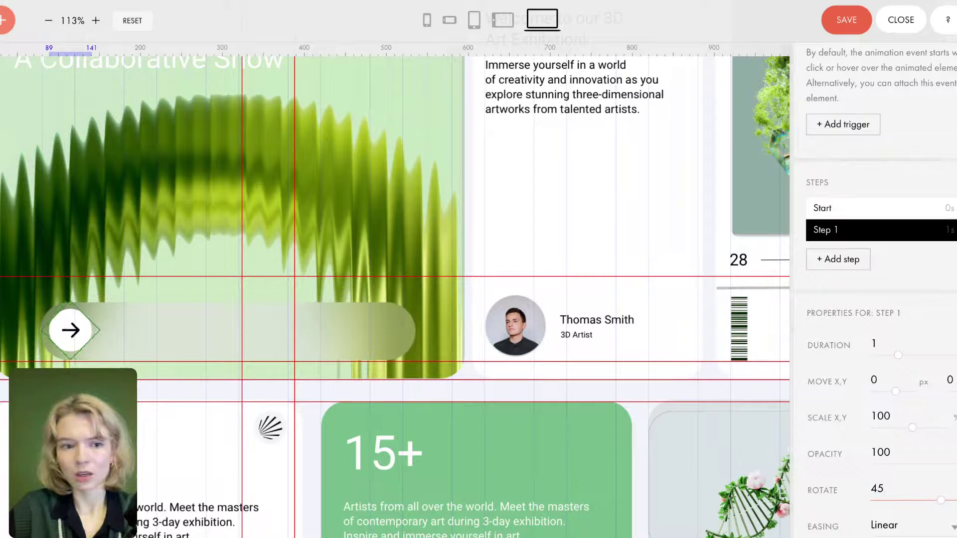
Play the arrow icon's hover animation to check how it rotates.
mouse_move(301, 377)
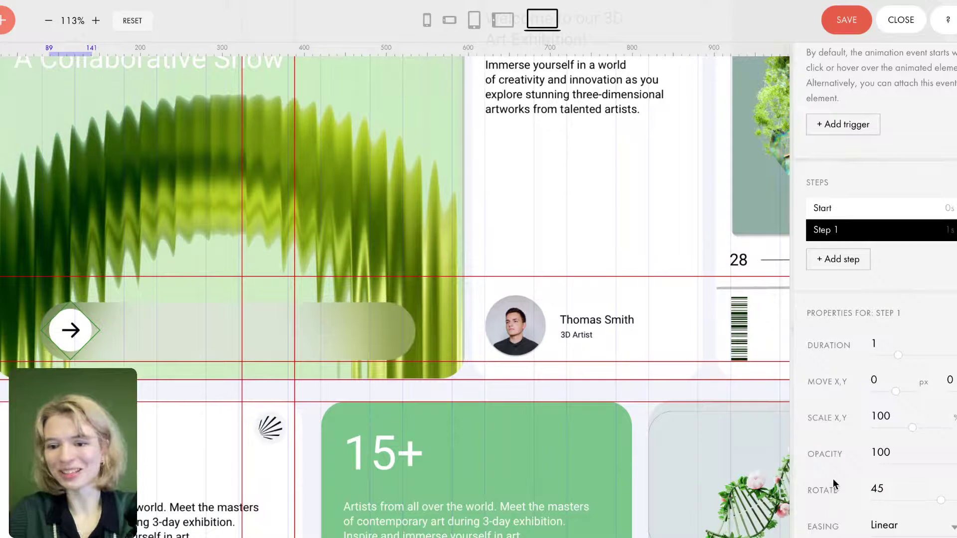
mouse_move(354, 360)
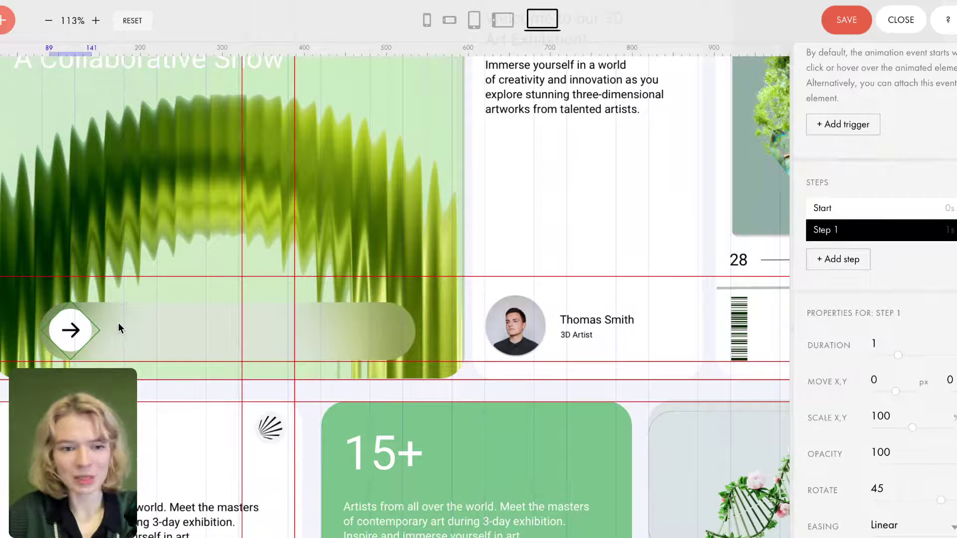
left_click(93, 322)
left_click(73, 329)
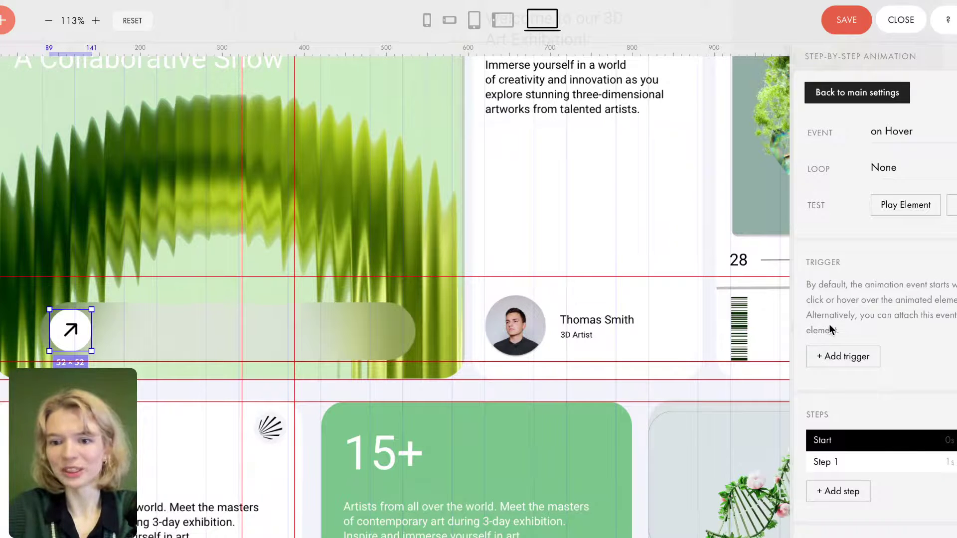
left_click(899, 209)
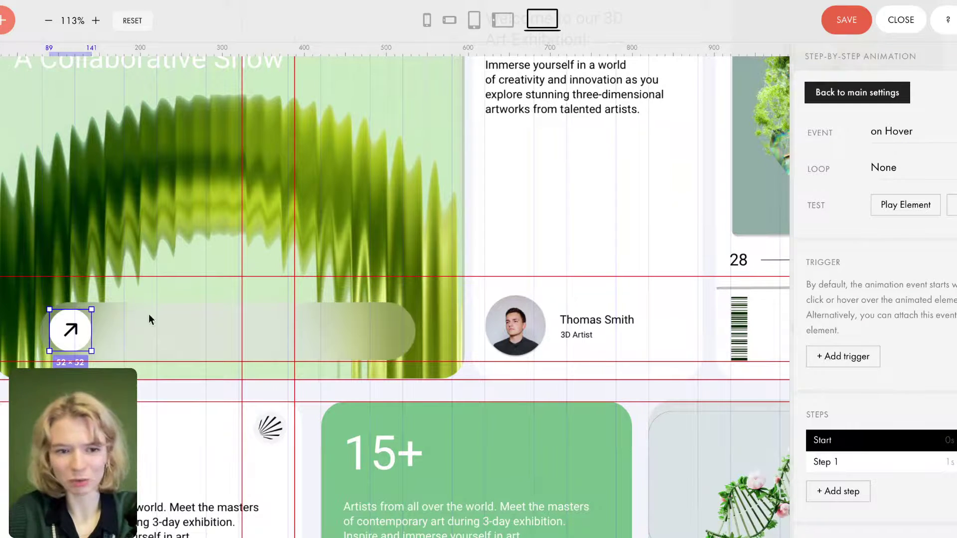
left_click(921, 210)
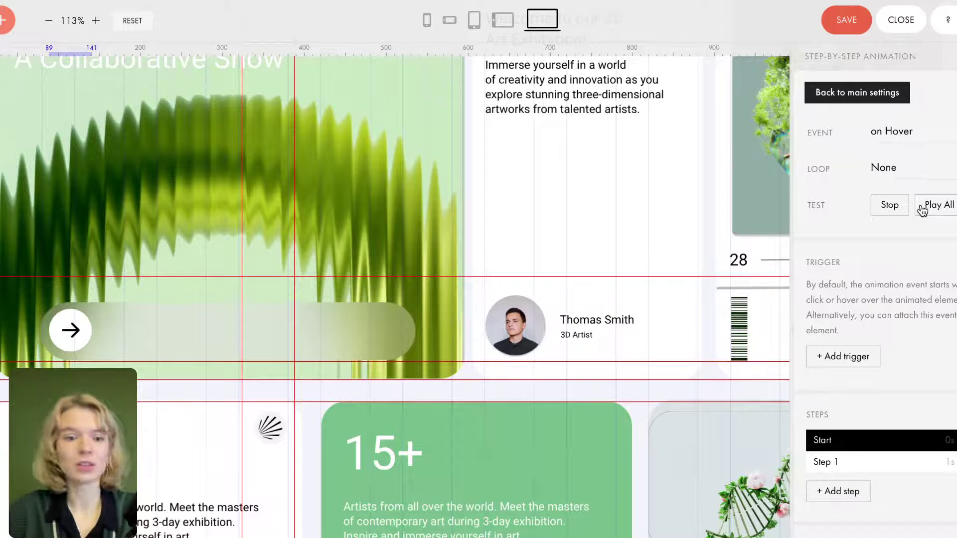
scroll(111, 322, "up", 3)
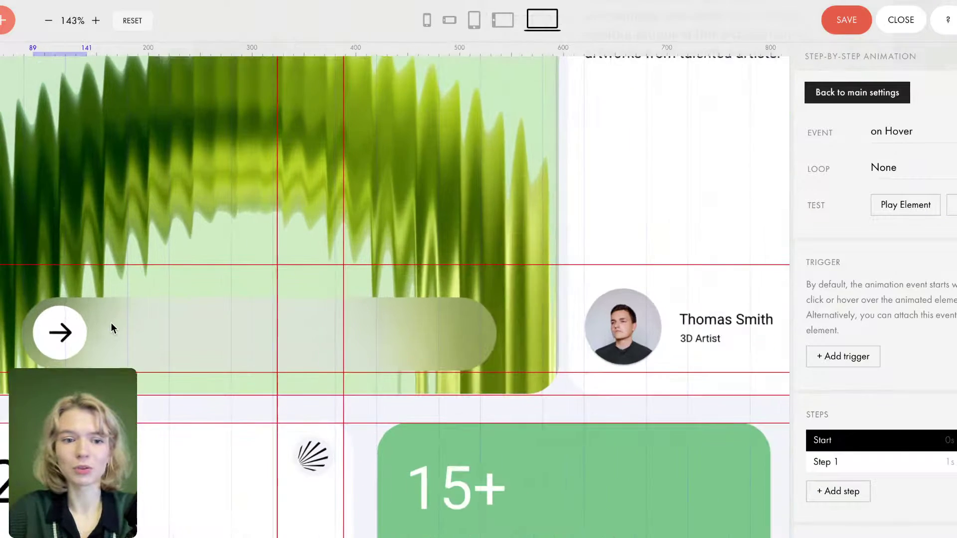
left_click(928, 212)
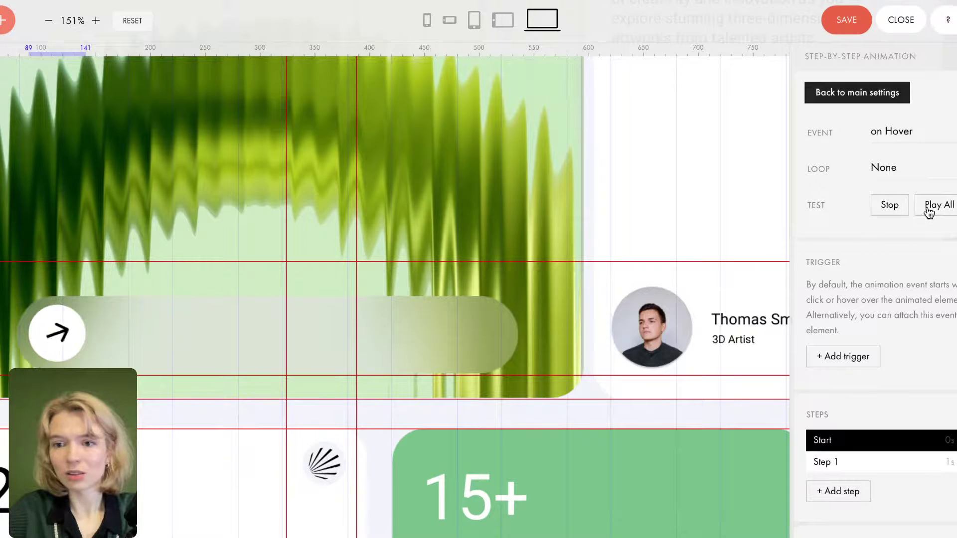
left_click(886, 209)
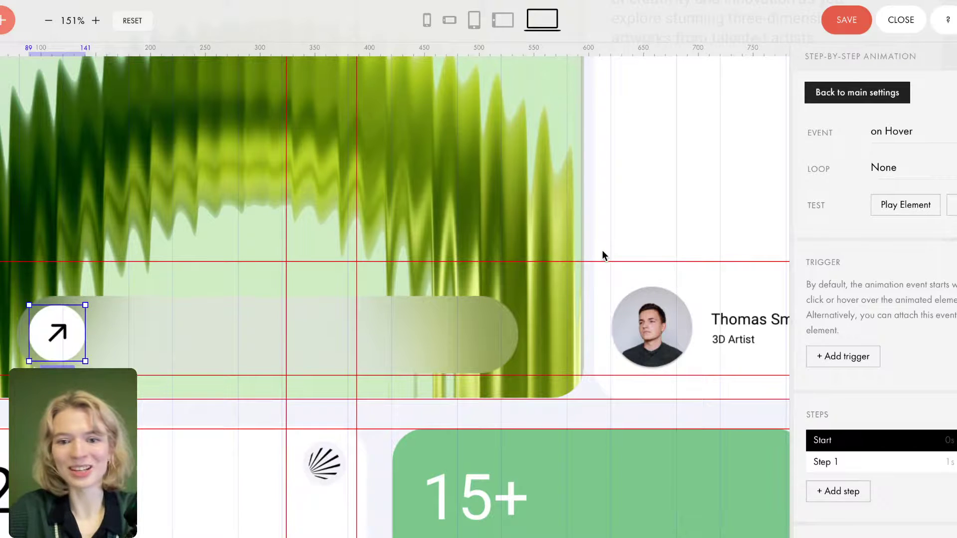
Set the duration of the arrow icon's first animation step to 0.9 and save the block.
scroll(603, 255, "down", 3)
scroll(603, 255, "down", 3)
scroll(602, 250, "right", 5)
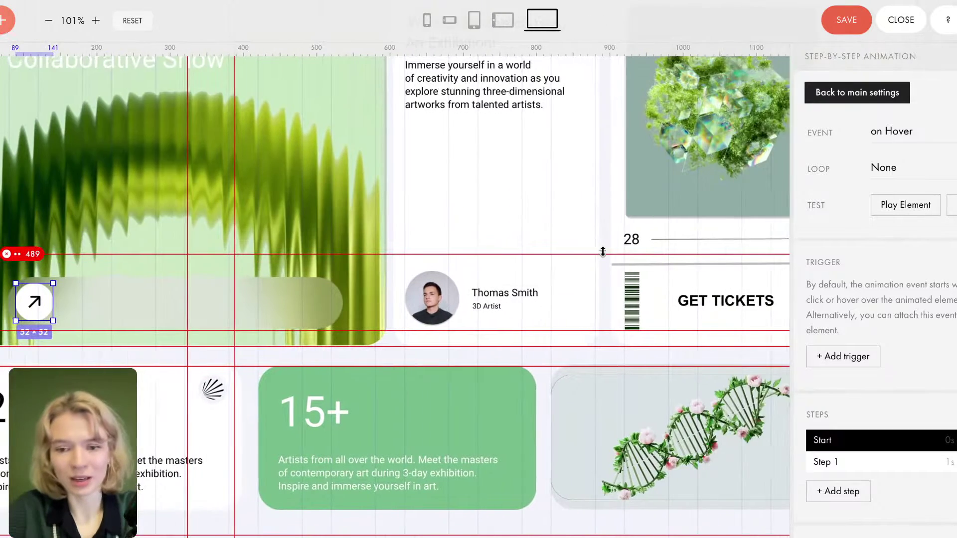
scroll(602, 251, "left", 2)
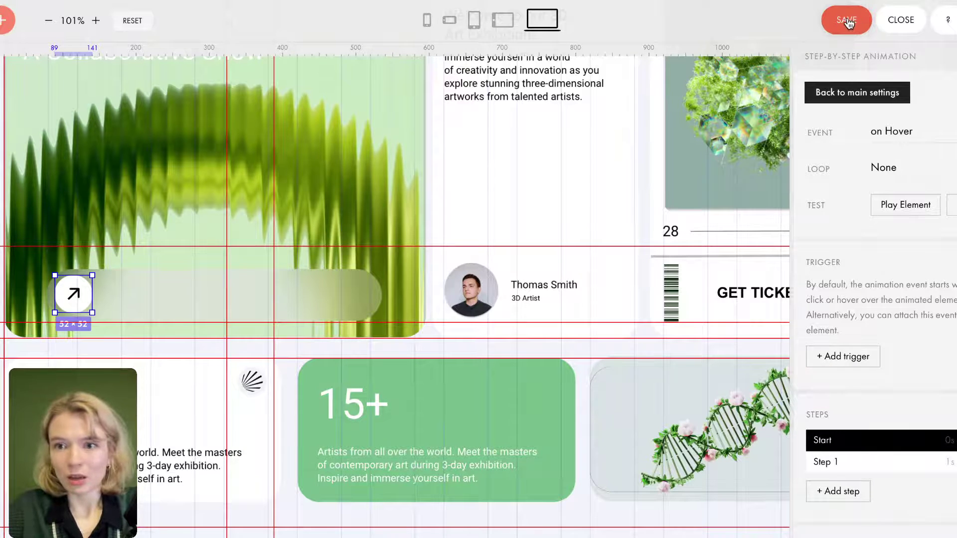
left_click(834, 460)
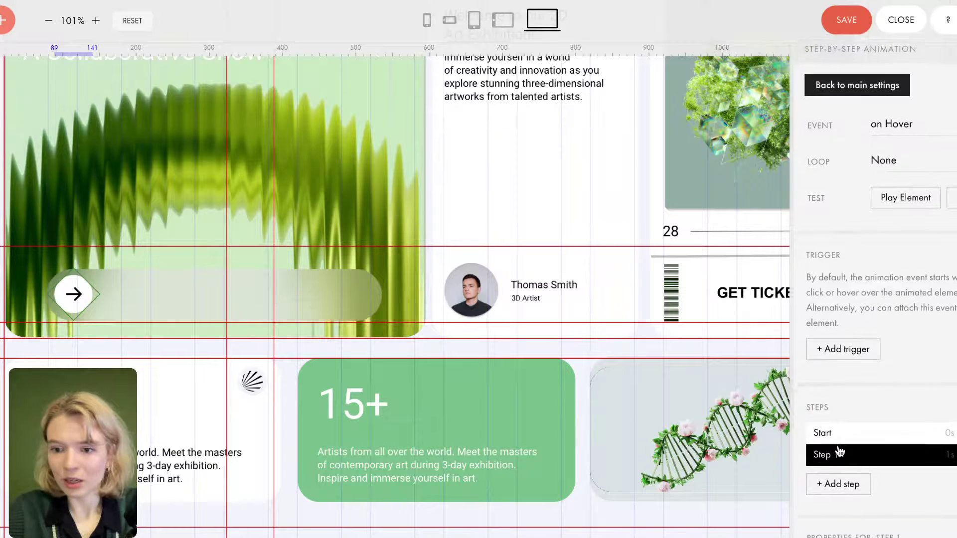
scroll(840, 451, "down", 5)
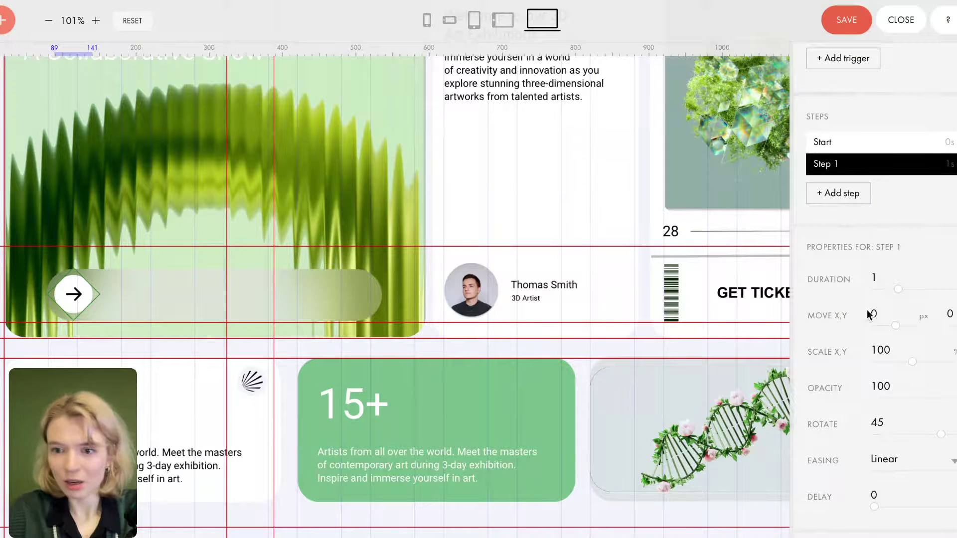
left_click_drag(892, 285, 891, 285)
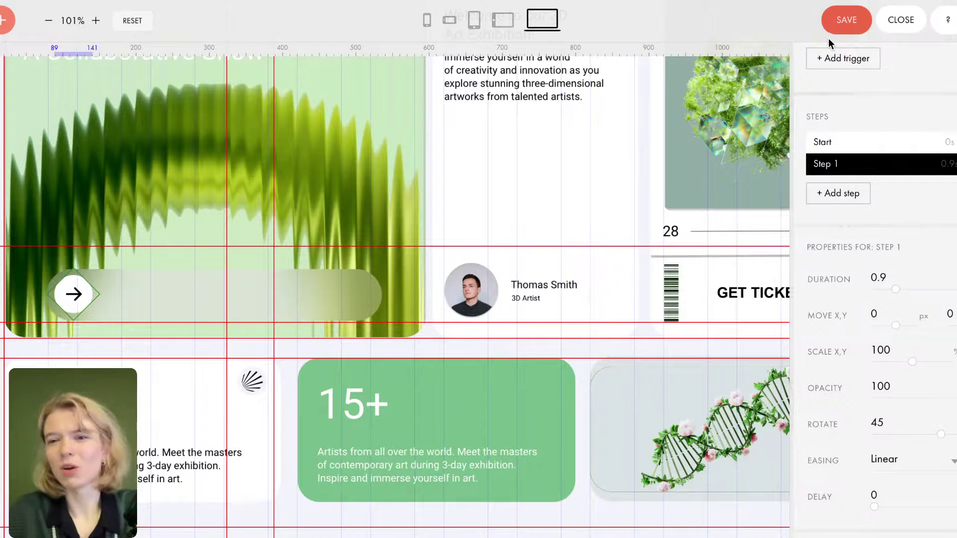
left_click(853, 27)
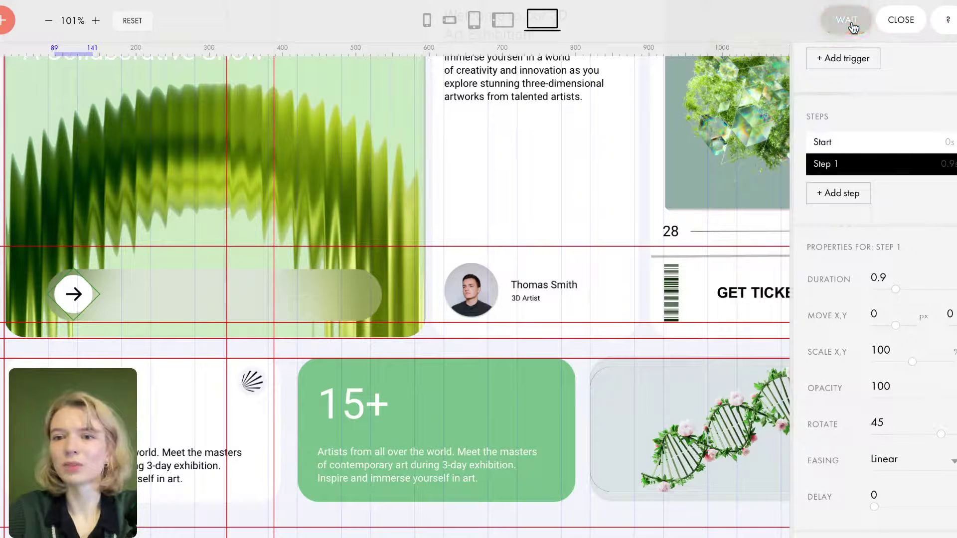
Leave the block editor, publish the Bento Website page and open its public version.
left_click(910, 31)
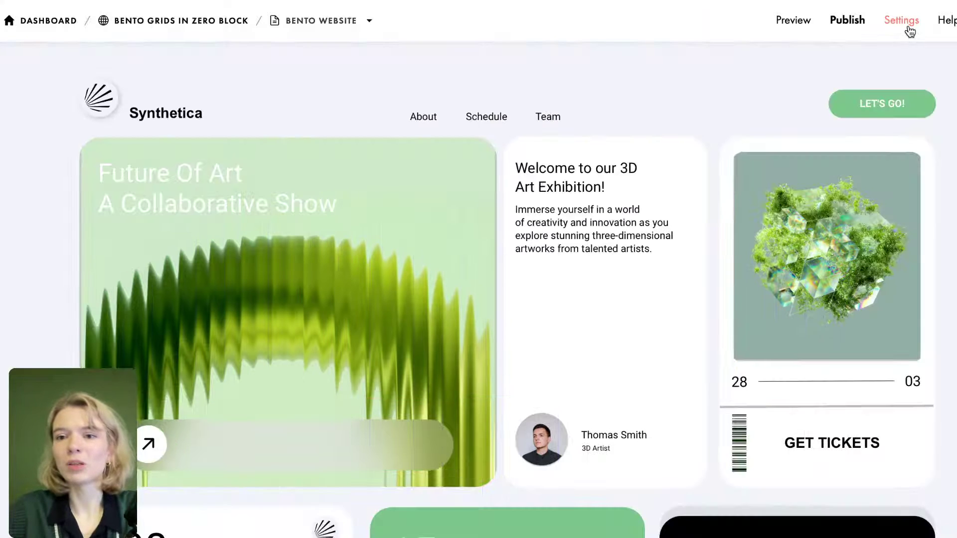
left_click(852, 25)
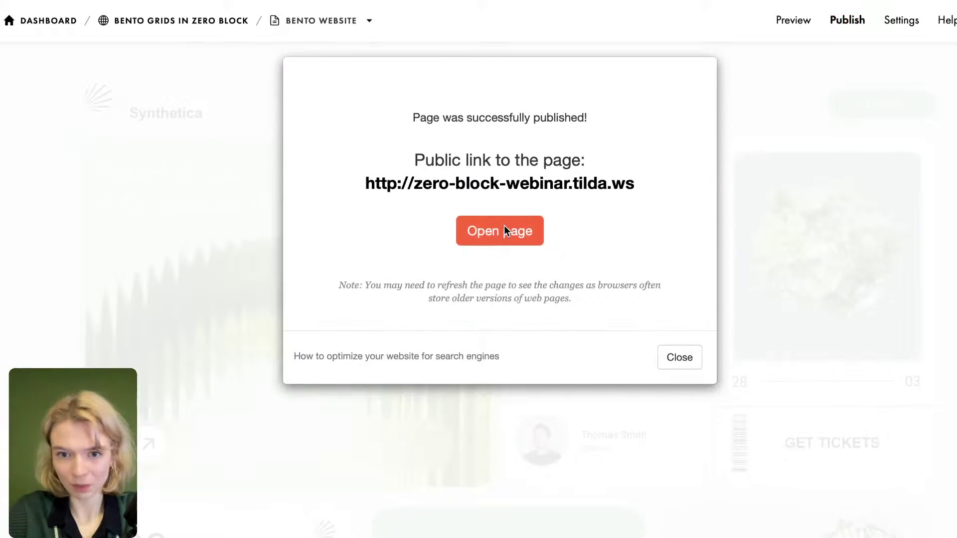
left_click(504, 228)
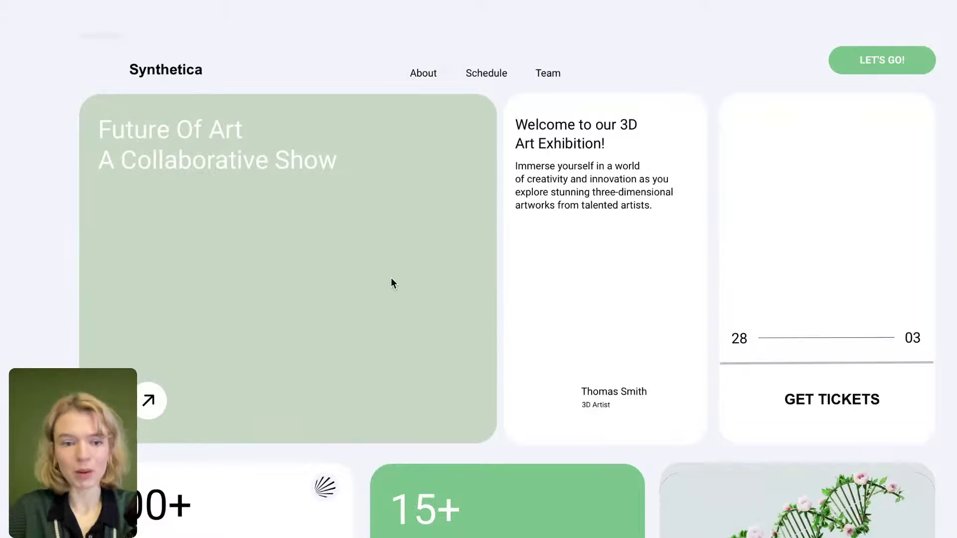
Look over the published page around the main image card with the arrow icon and close it.
scroll(412, 365, "down", 2)
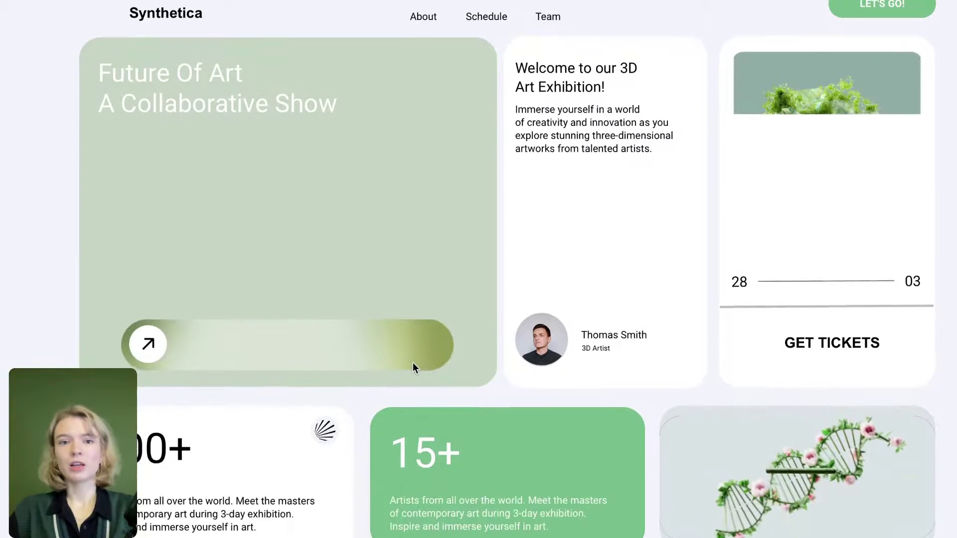
scroll(413, 365, "up", 1)
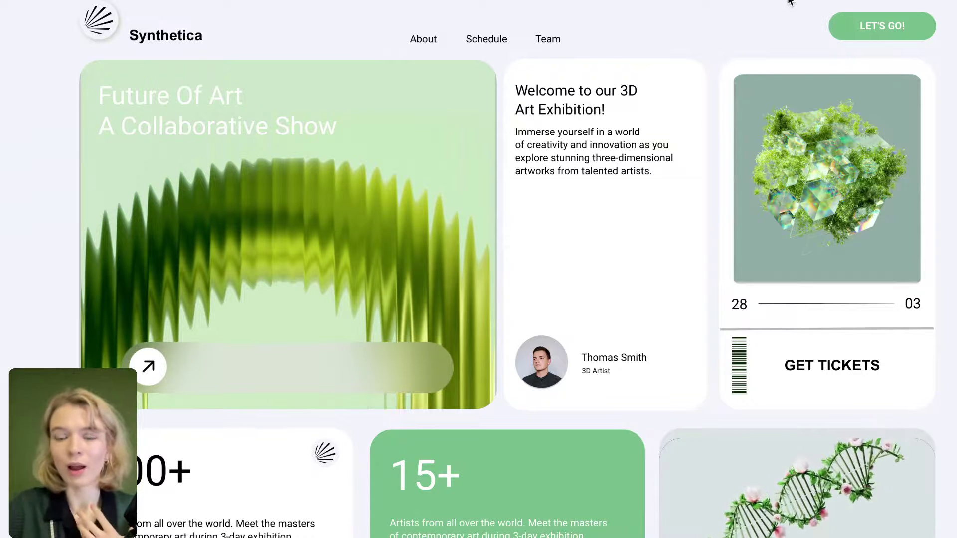
mouse_move(791, 1)
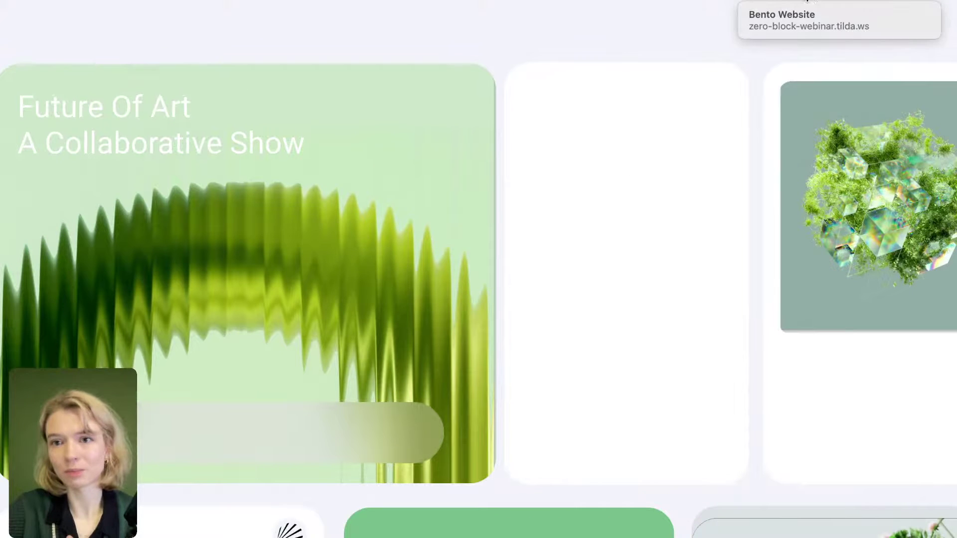
left_click(791, 1)
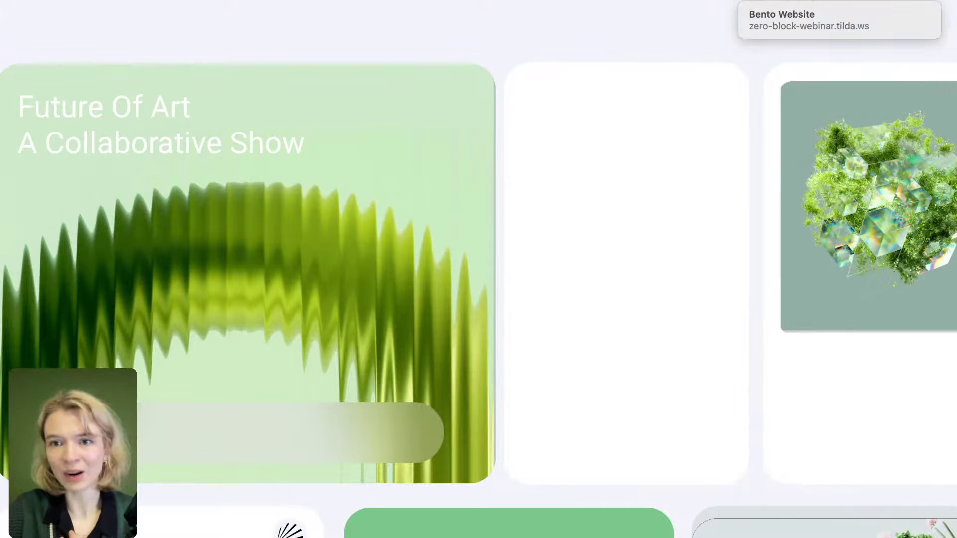
key("ctrl+w")
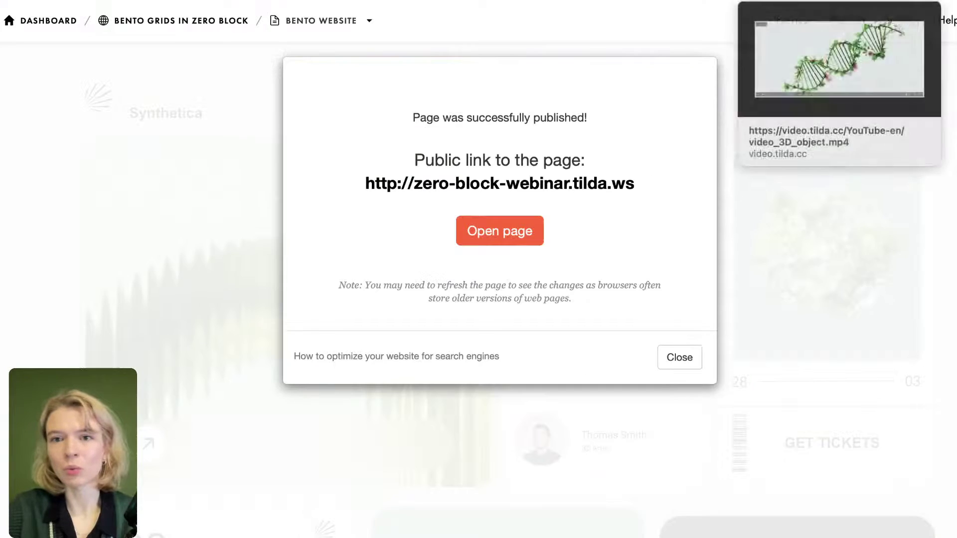
Dismiss the publishing confirmation and reopen the exhibition block for editing at the main image card.
left_click(676, 359)
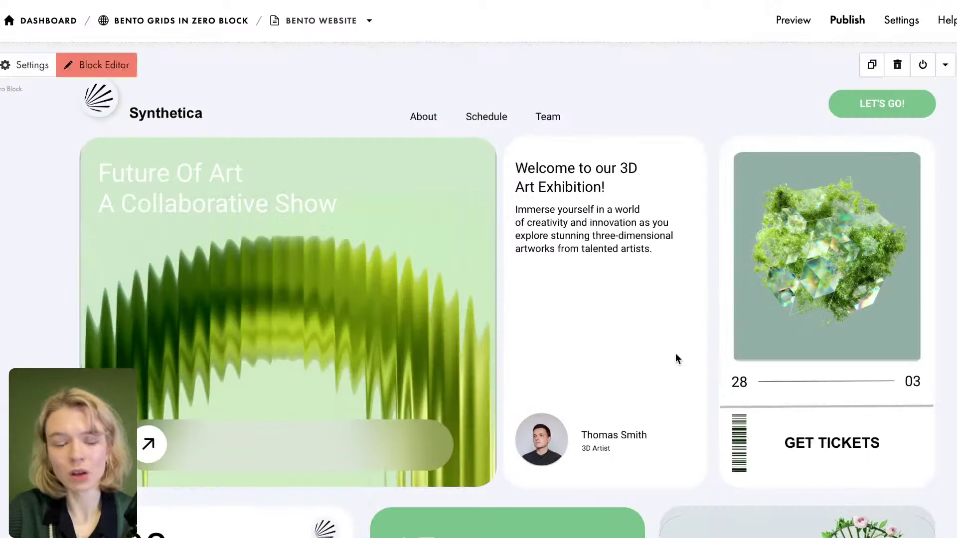
scroll(675, 352, "down", 5)
scroll(660, 355, "up", 2)
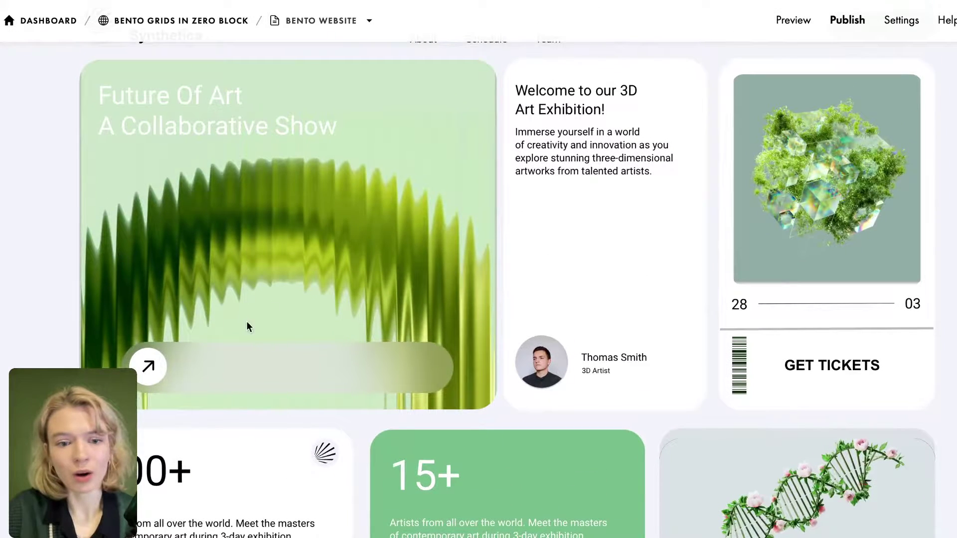
scroll(280, 217, "up", 2)
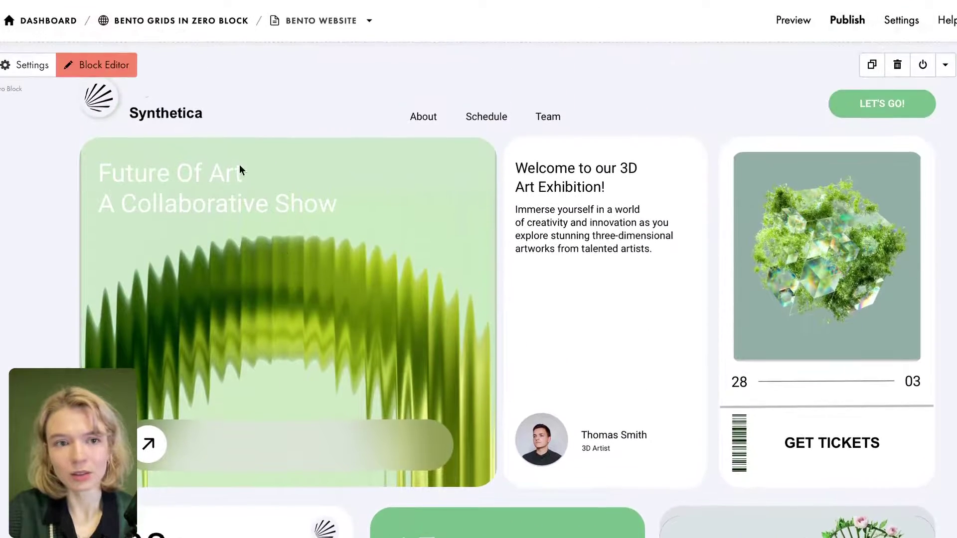
left_click(117, 72)
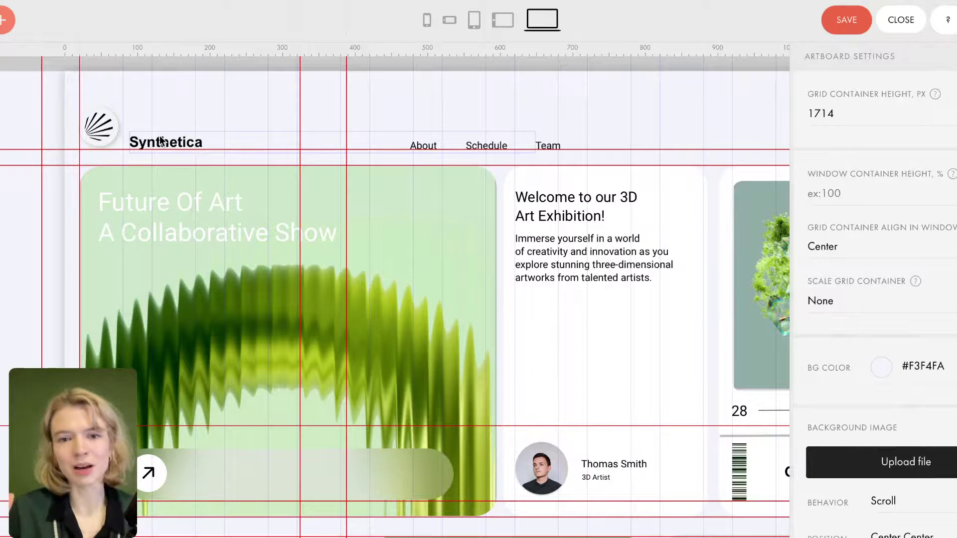
scroll(221, 233, "down", 1)
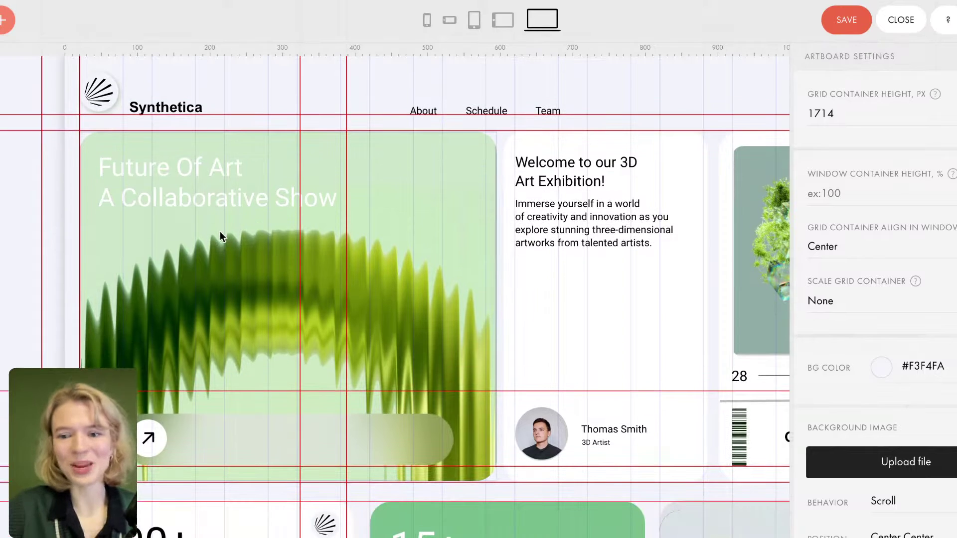
scroll(332, 324, "up", 2)
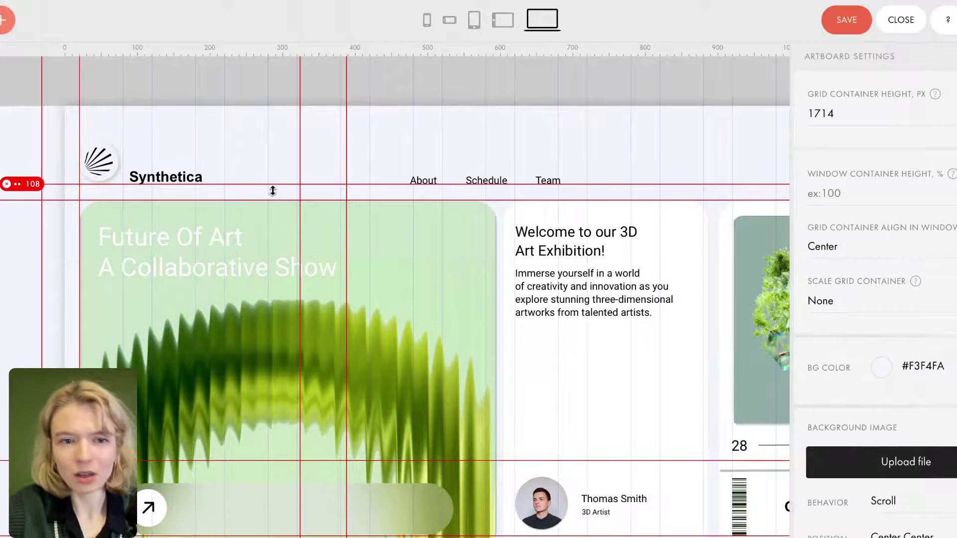
scroll(271, 192, "down", 9)
scroll(290, 232, "up", 4)
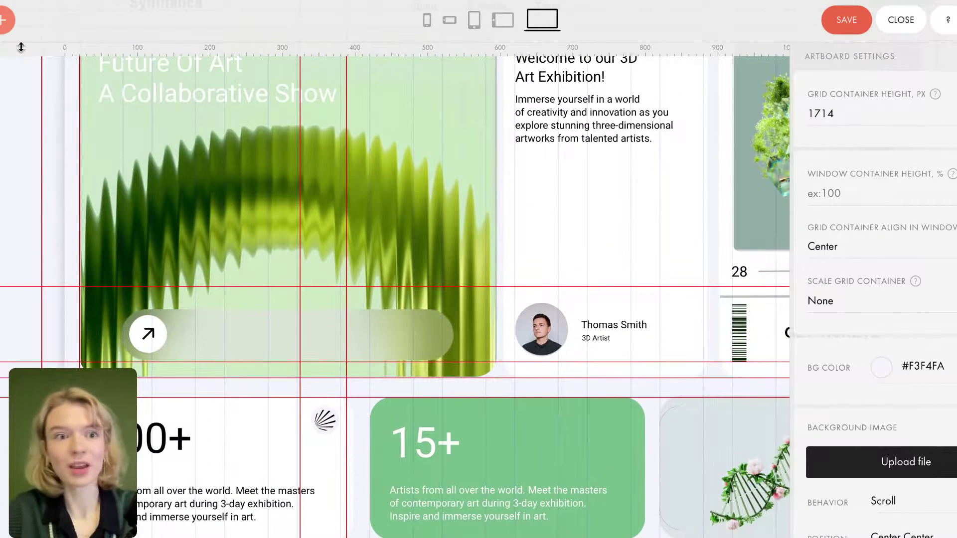
Add a text element and place it over the pill shape beside the arrow icon.
left_click(5, 23)
left_click(43, 75)
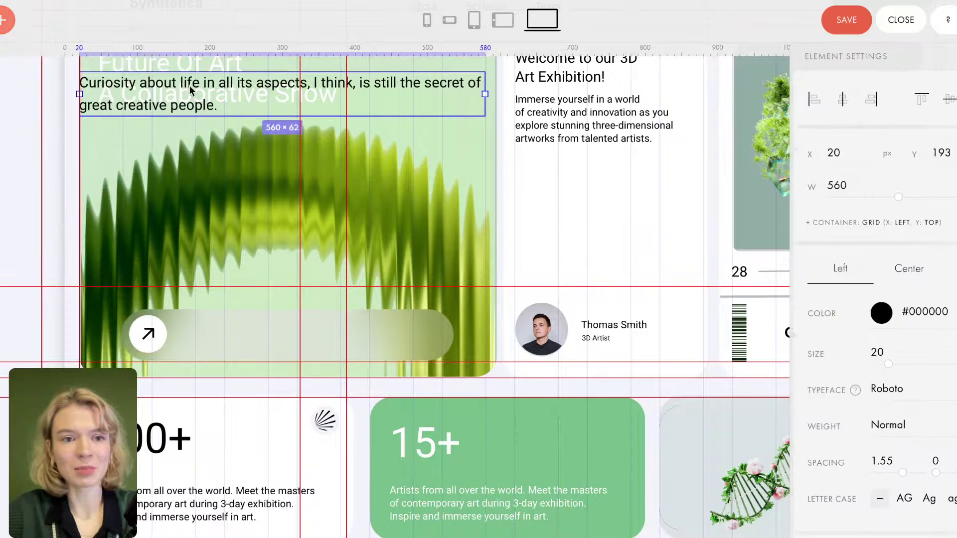
left_click_drag(219, 82, 303, 328)
Replace the placeholder text over the pill beside the arrow icon with "EXPLORE THE ARTIST LINEUP".
double_click(258, 336)
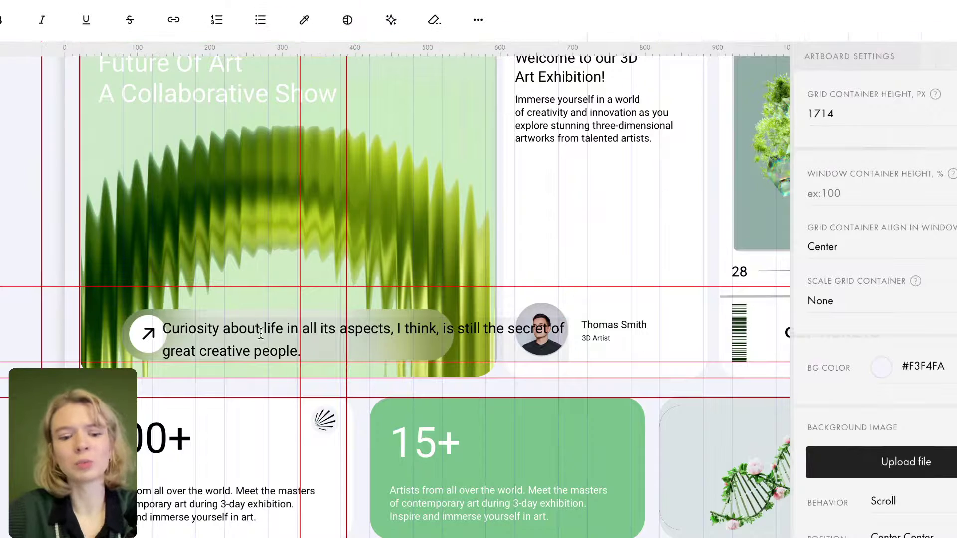
key("ctrl+a")
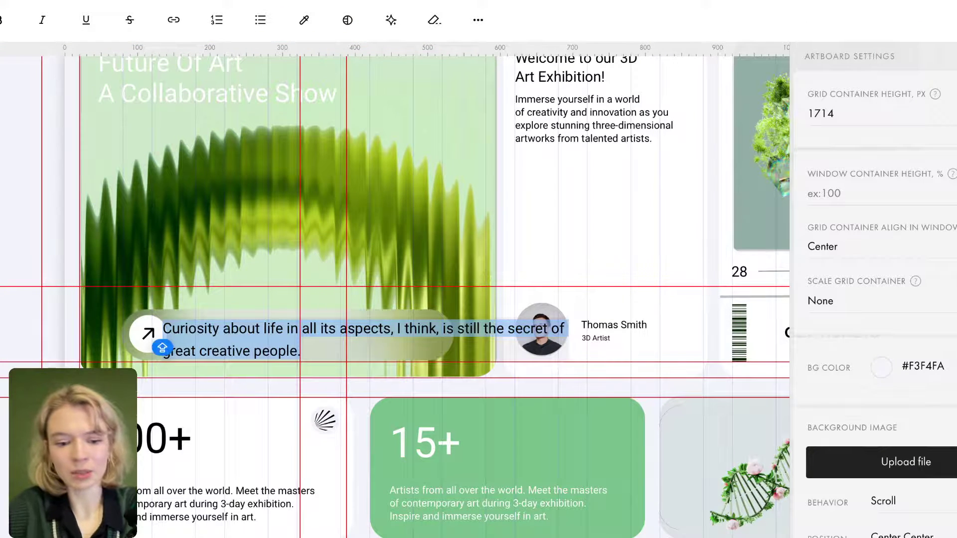
type("EXPLOR")
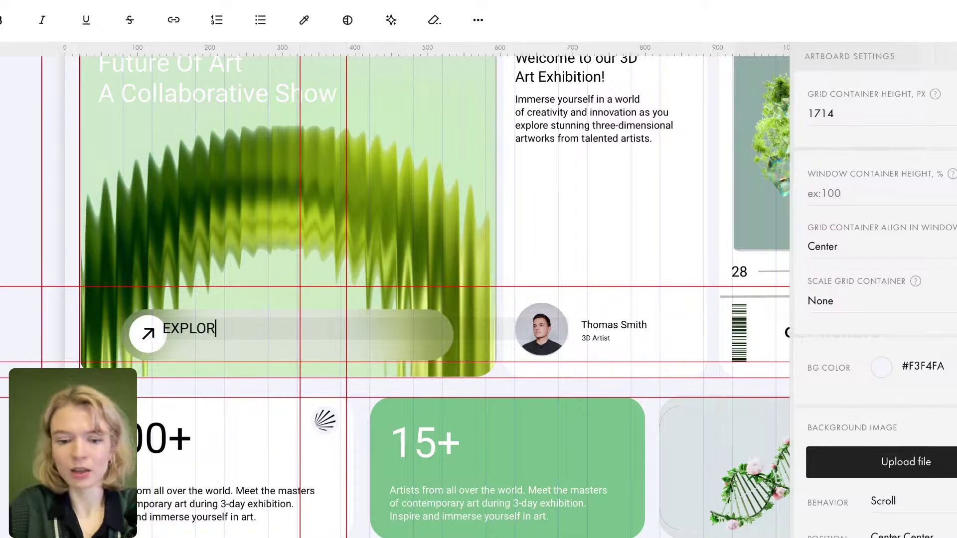
type("E THE")
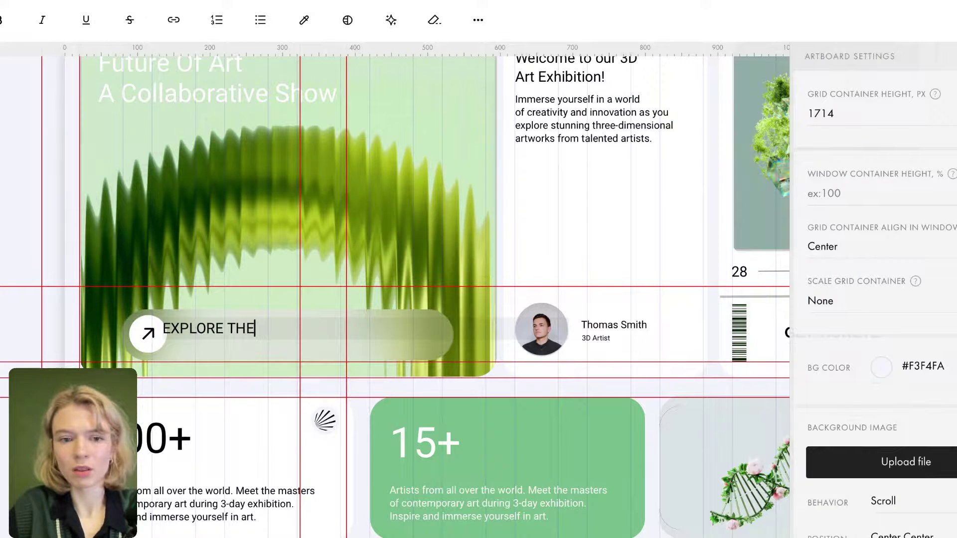
type(" A")
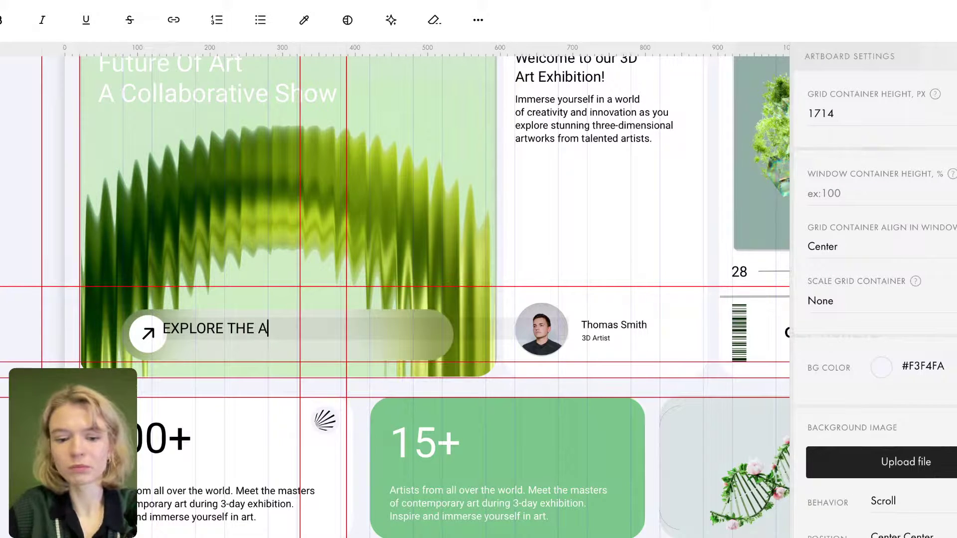
type("RTITT ")
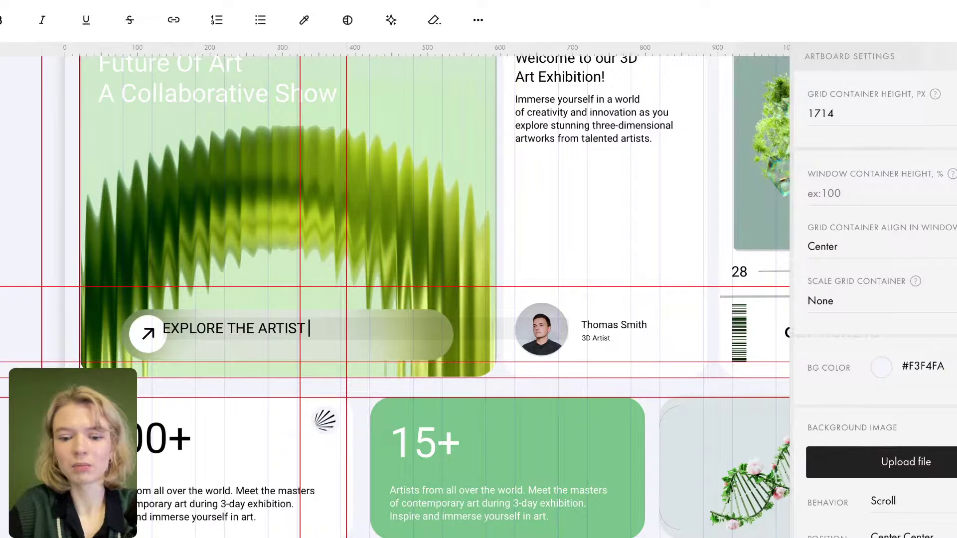
type("LINEUP")
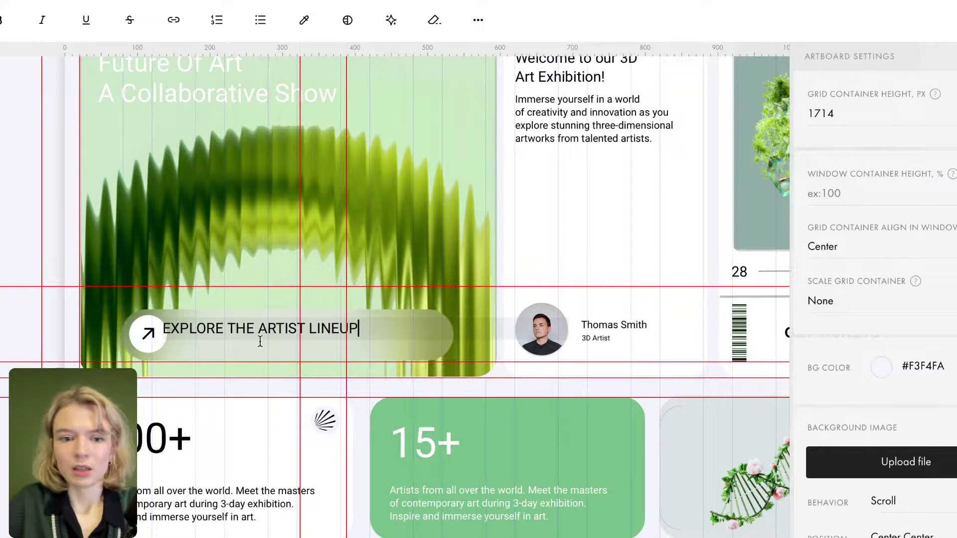
left_click(201, 387)
Check the ticket label's text settings, and position the artist lineup label on the pill at X 180, Y 538.
left_click_drag(232, 330, 271, 339)
double_click(271, 340)
scroll(271, 339, "right", 2)
left_click(757, 338)
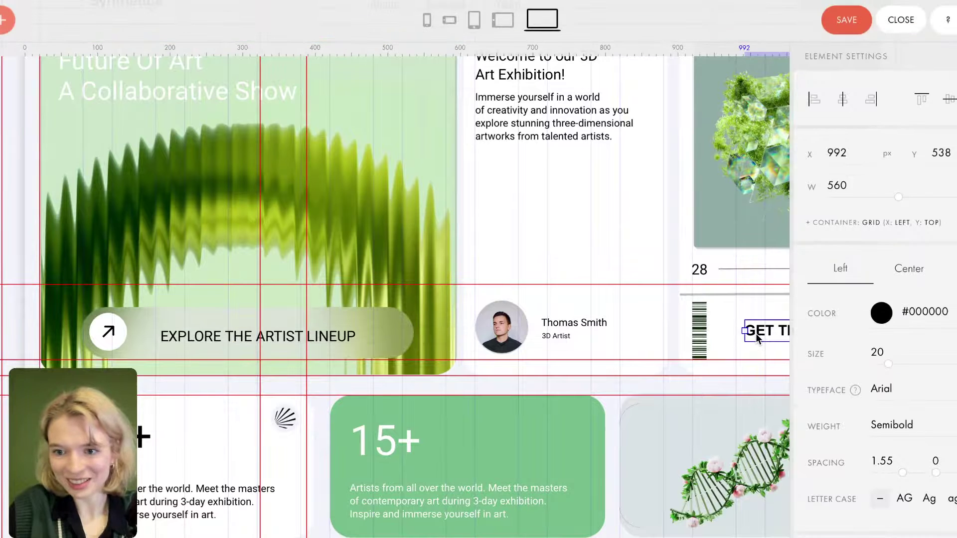
left_click(226, 341)
left_click_drag(226, 339, 219, 337)
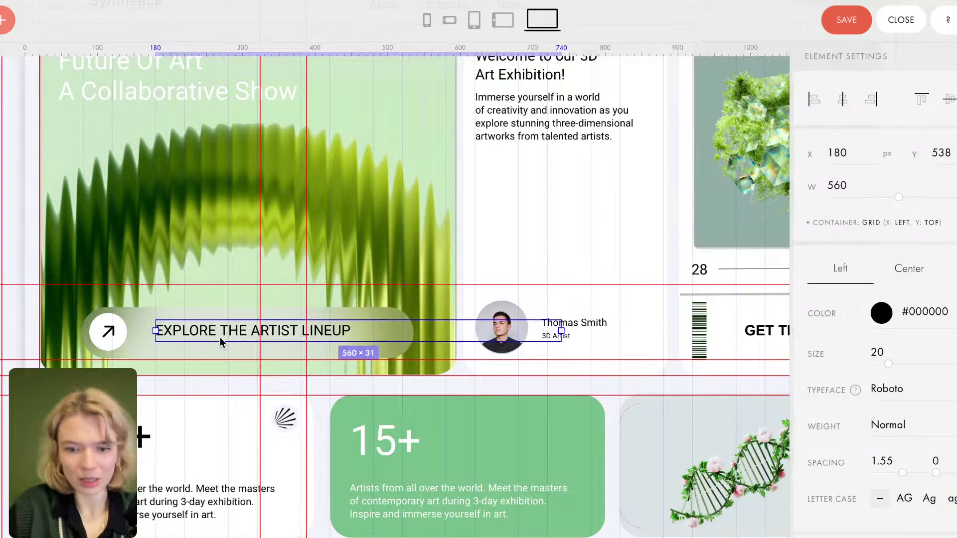
Move the vertical guide crossing the label away to about 639 px and lower the artist lineup label to Y 542.
scroll(229, 336, "up", 2)
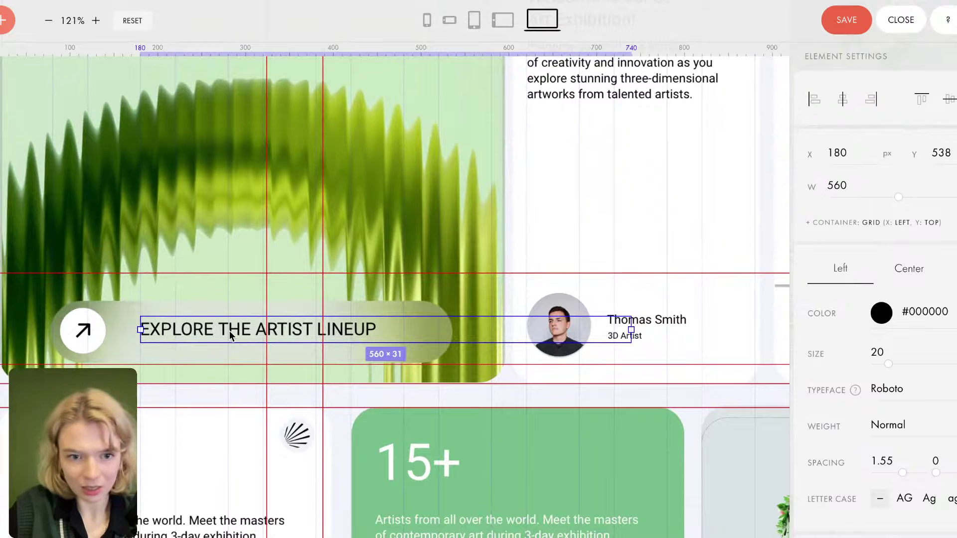
left_click(276, 291)
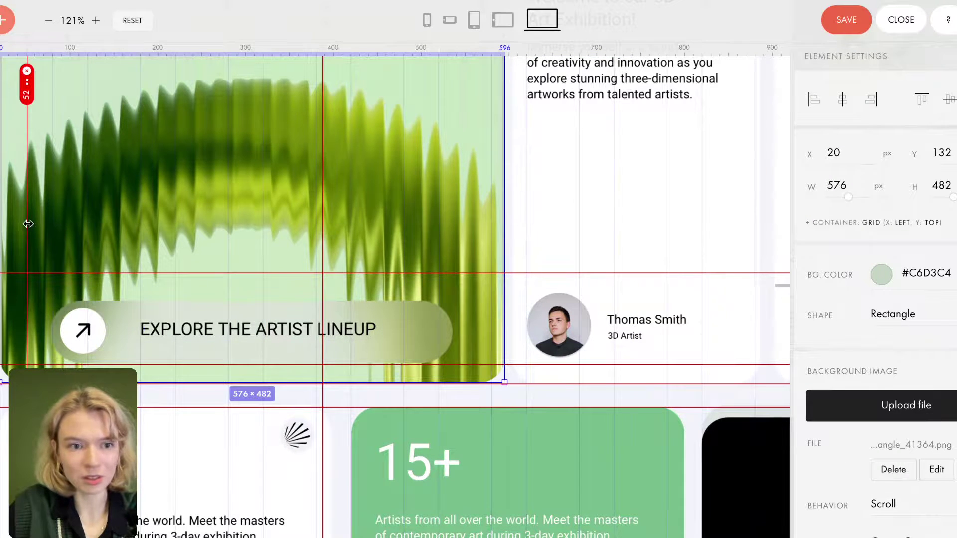
scroll(28, 222, "left", 3)
left_click_drag(408, 298, 630, 296)
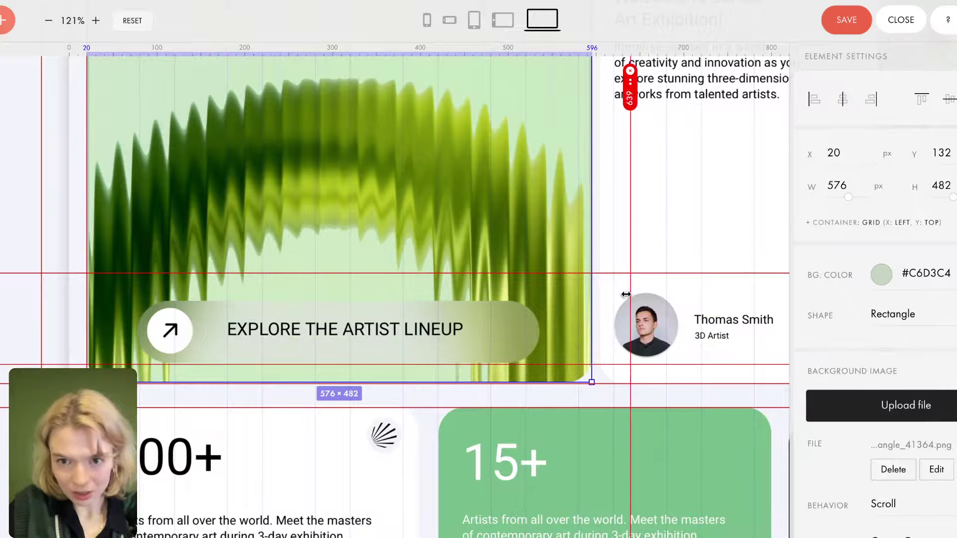
left_click(405, 332)
left_click_drag(405, 333, 405, 335)
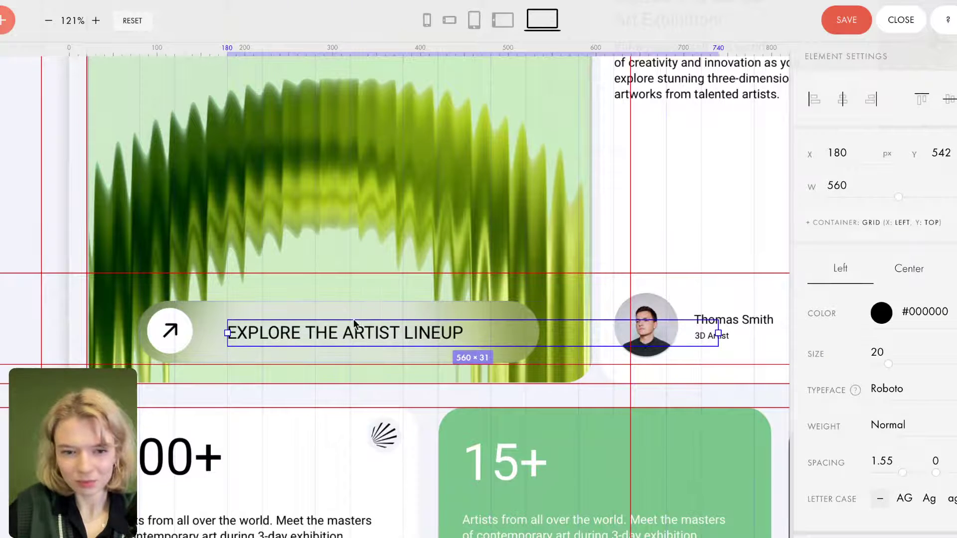
Format the artist lineup label in Arial with Semibold weight and shift it to X 178.
double_click(353, 335)
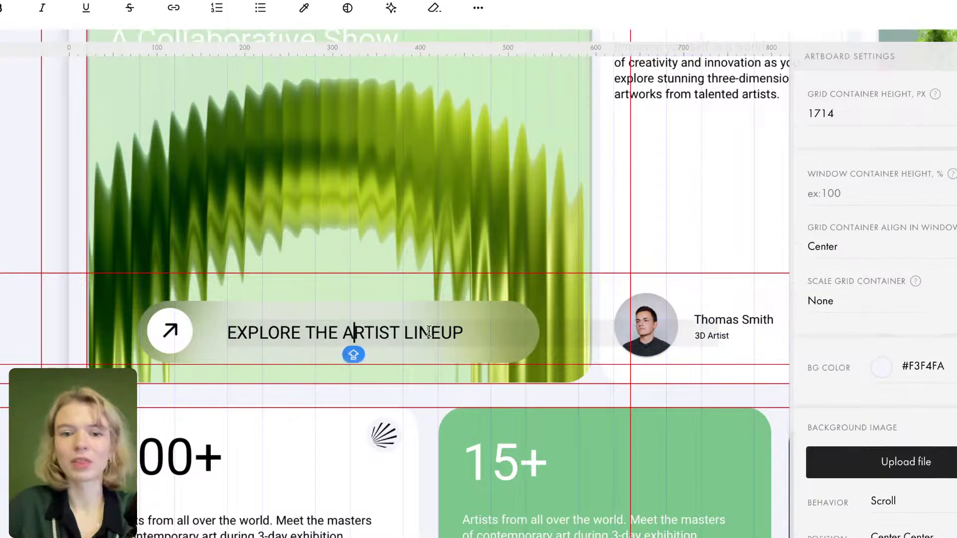
left_click(440, 332)
left_click(524, 330)
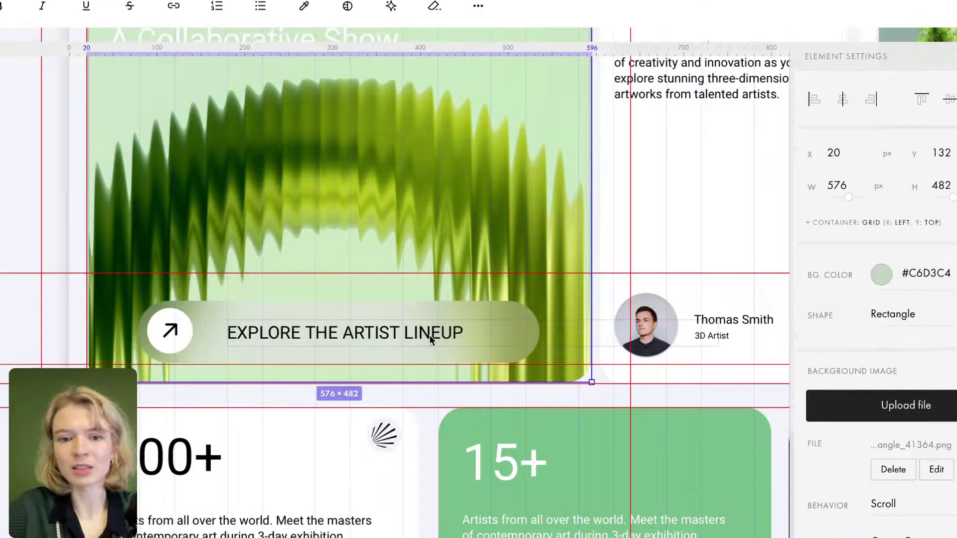
left_click(509, 323)
scroll(893, 481, "down", 2)
left_click(897, 342)
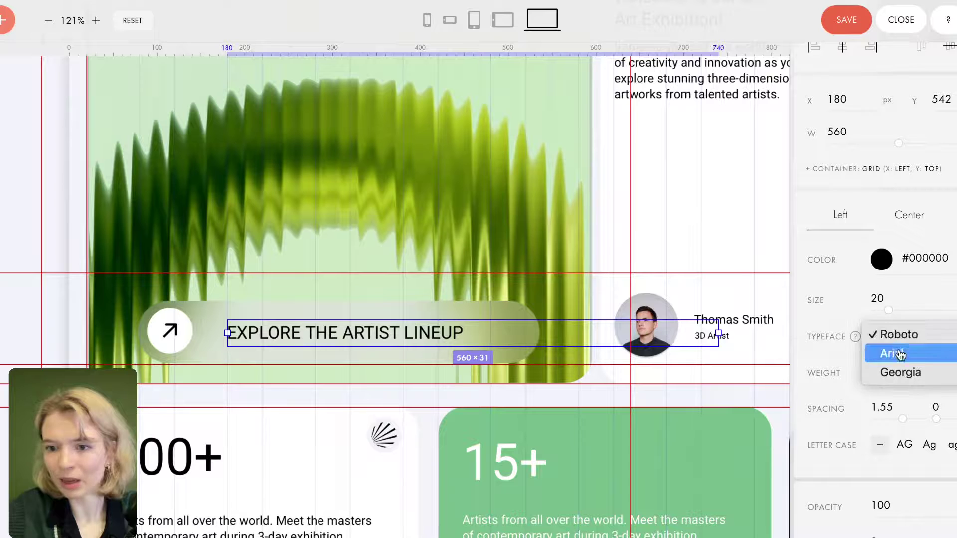
left_click(904, 354)
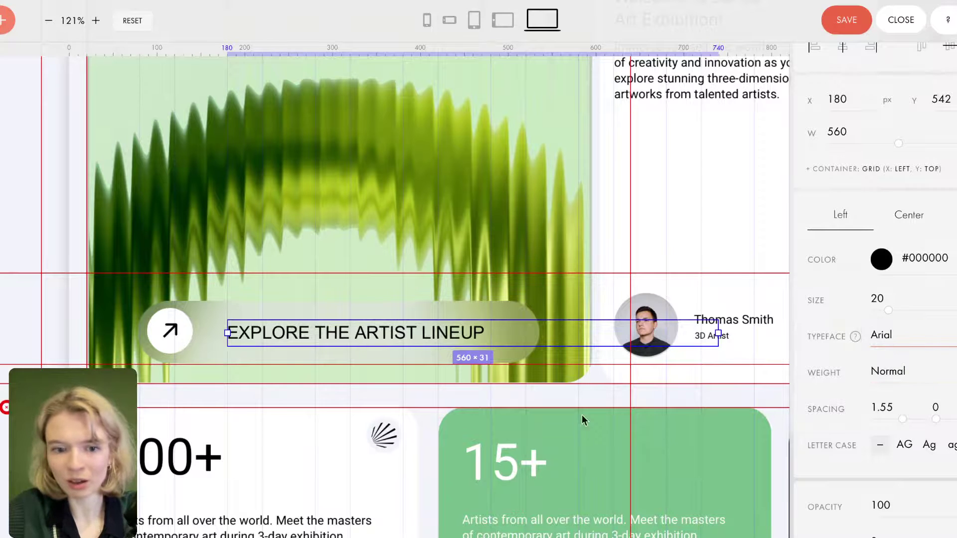
left_click(922, 380)
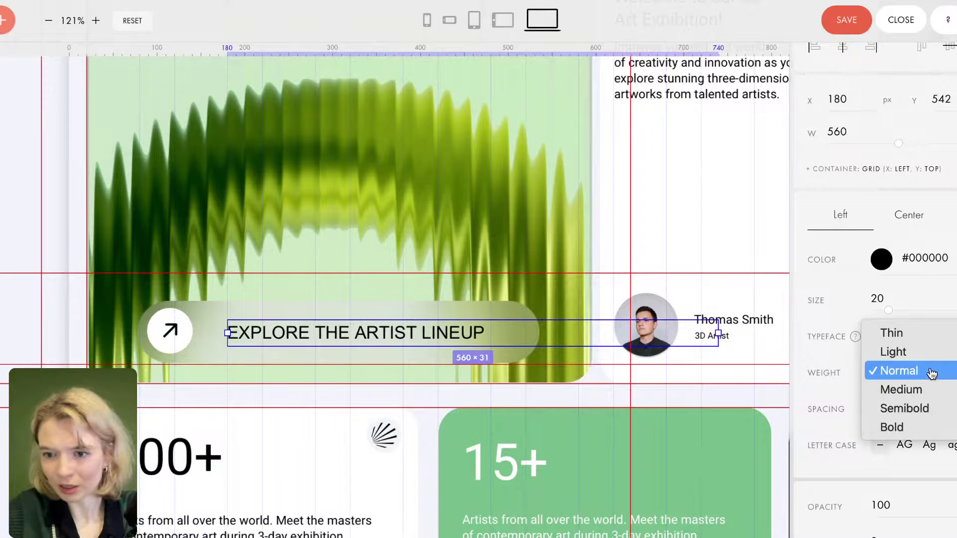
left_click(929, 409)
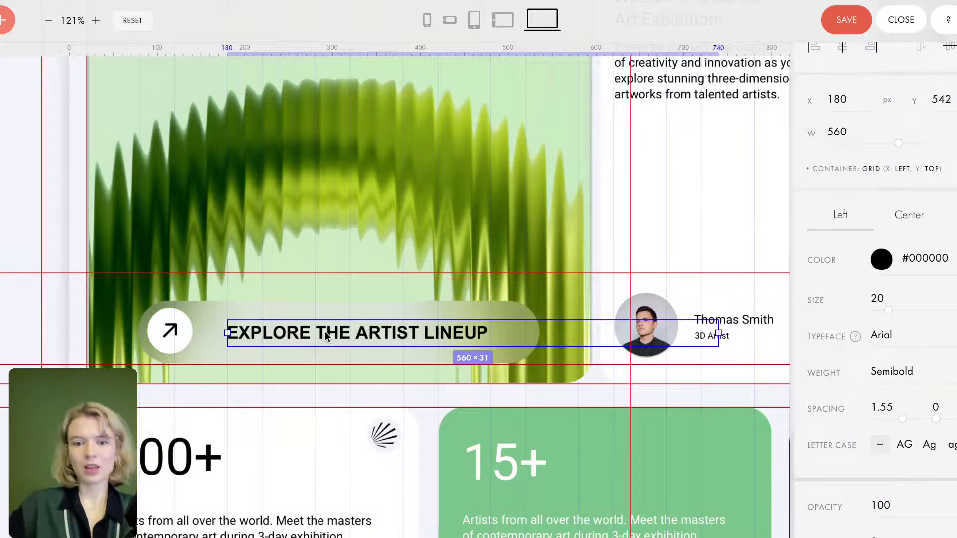
left_click_drag(328, 336, 325, 336)
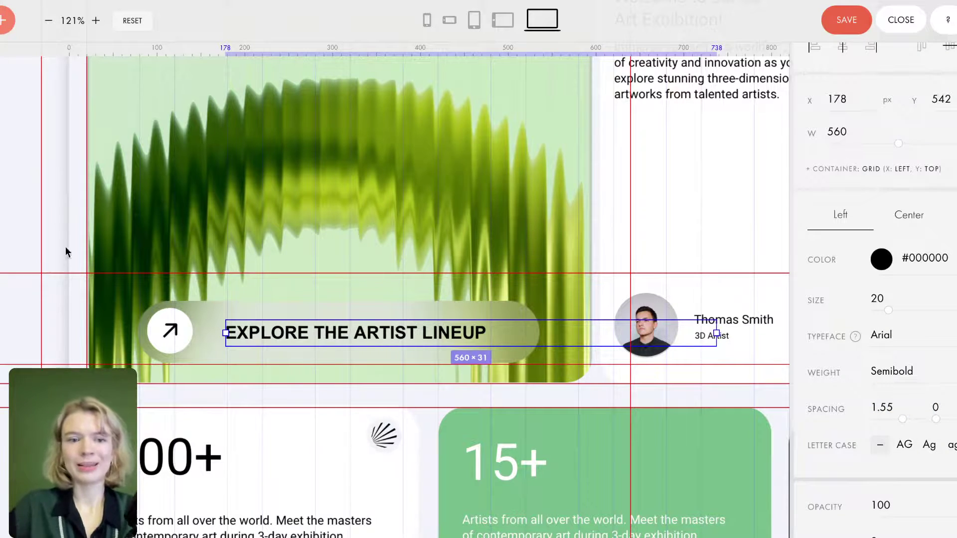
left_click(70, 229)
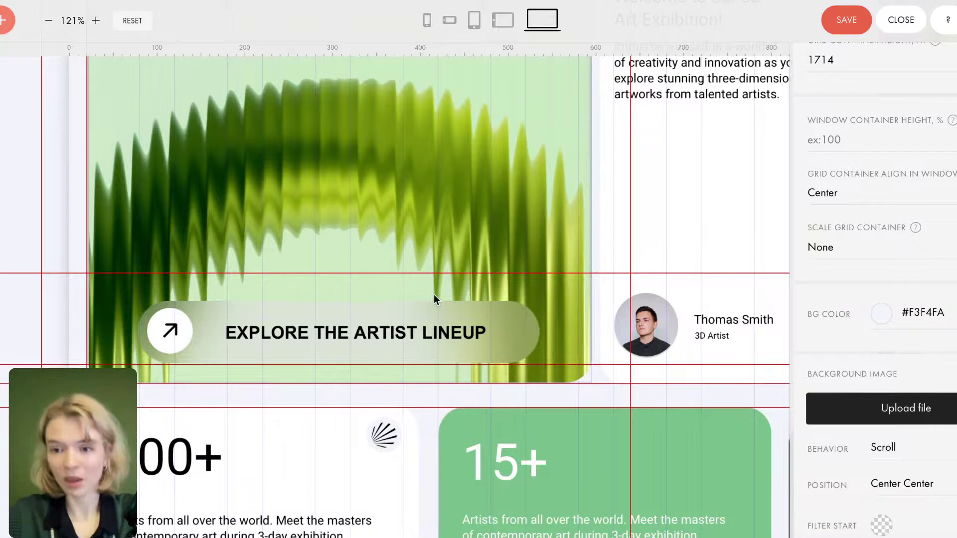
Add a step-by-step animation to the artist lineup label with the event set to on Hover.
scroll(858, 450, "down", 3)
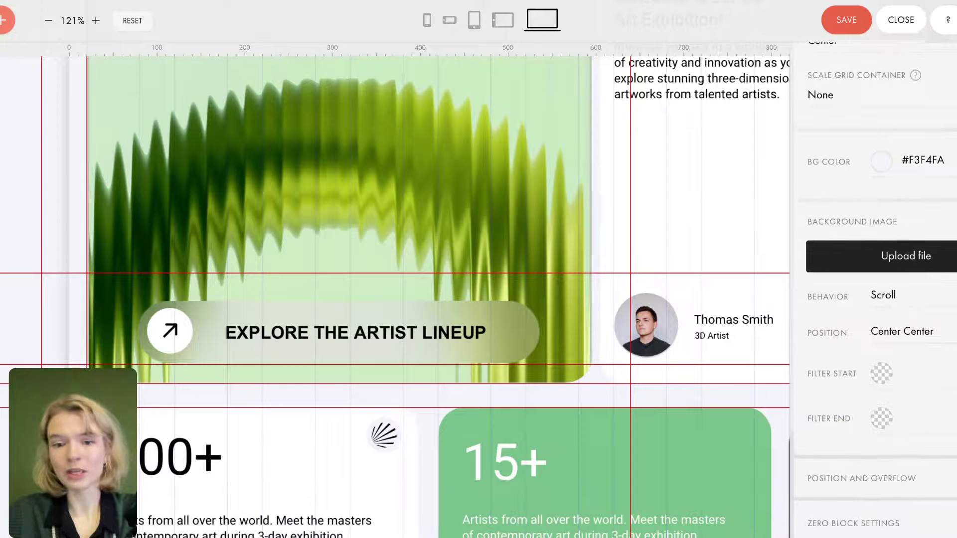
left_click(407, 338)
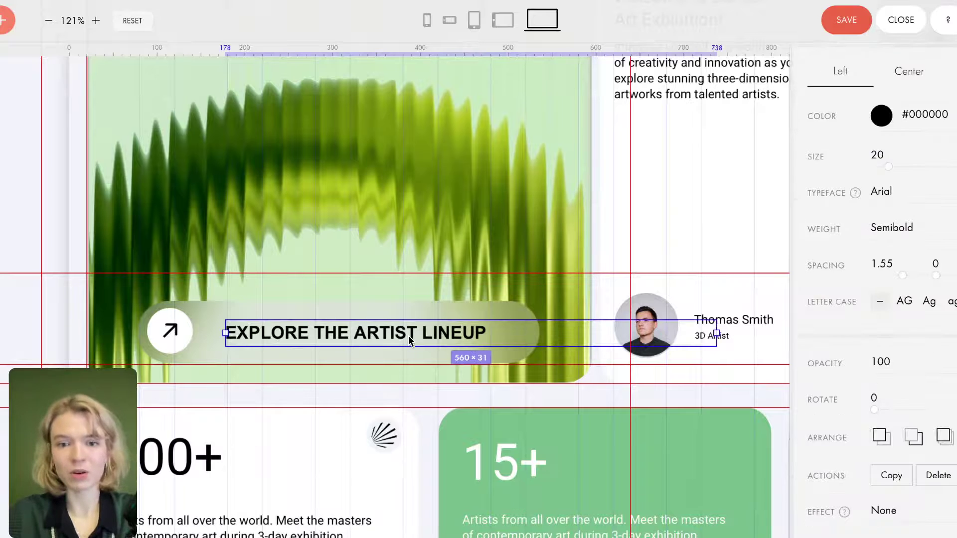
scroll(890, 506, "down", 5)
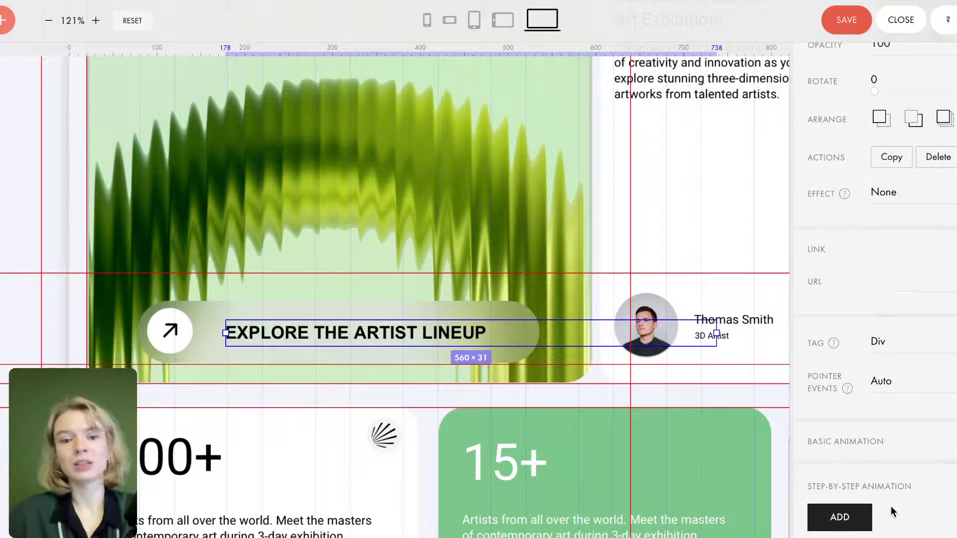
left_click(853, 520)
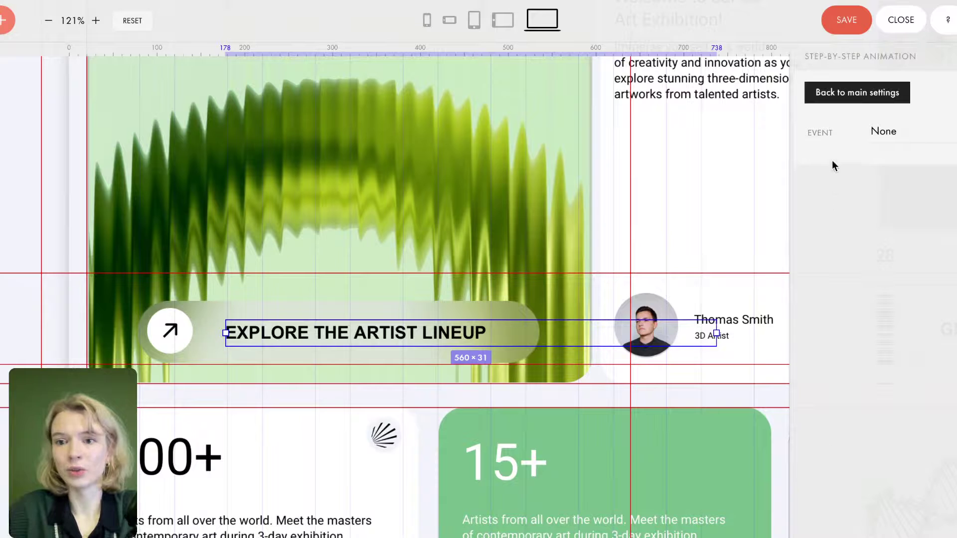
left_click(912, 133)
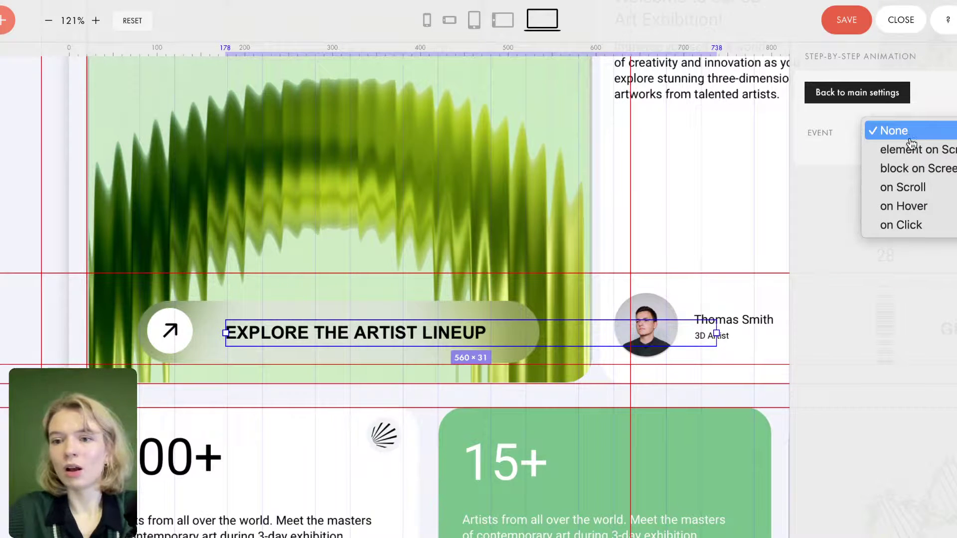
left_click(914, 209)
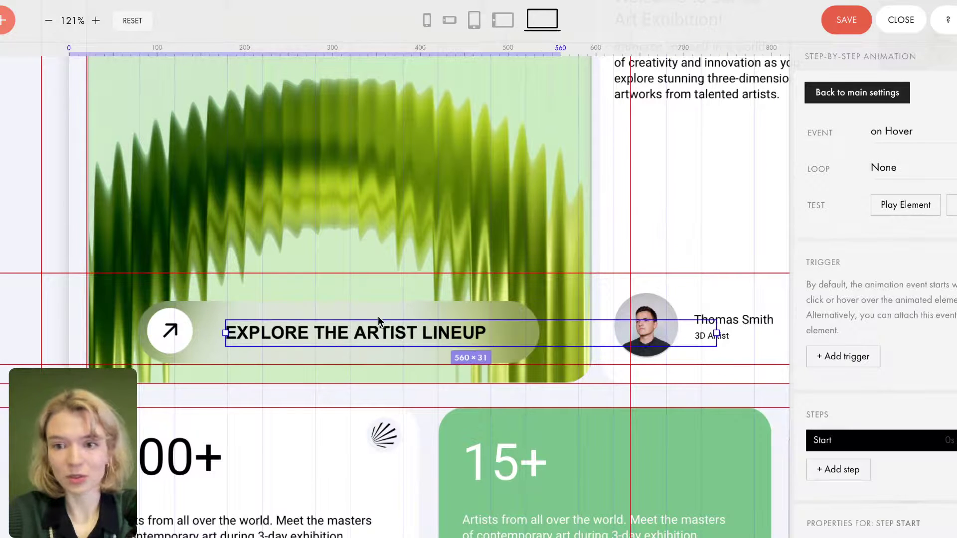
Attach the label's hover animation to the round arrow icon as its trigger.
scroll(850, 447, "down", 1)
left_click(853, 340)
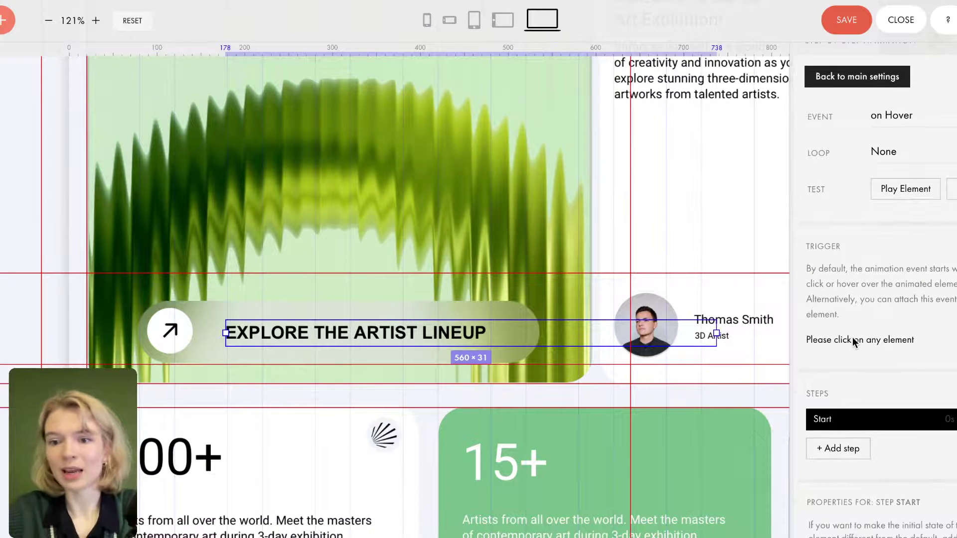
left_click(174, 331)
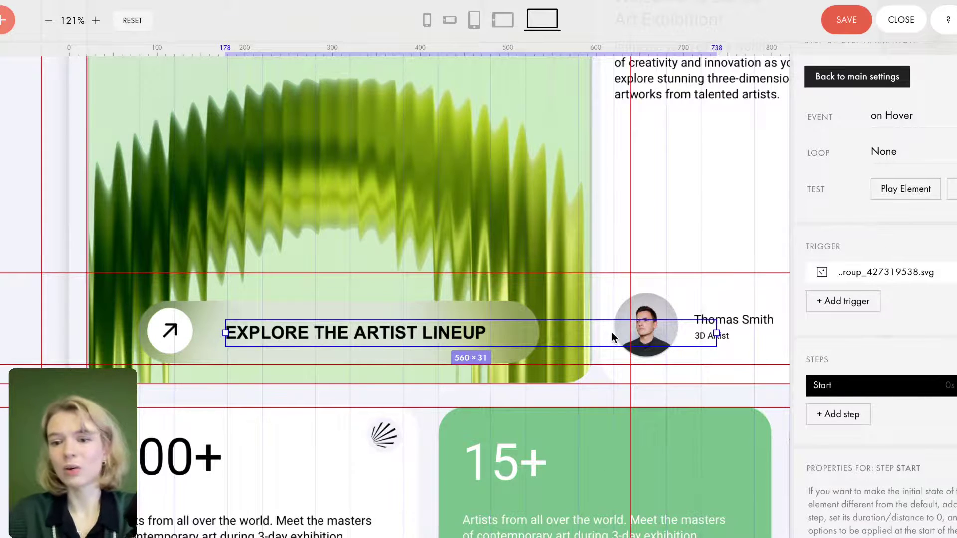
Add a first step to the label's hover animation and set its duration to 0.
scroll(843, 413, "down", 3)
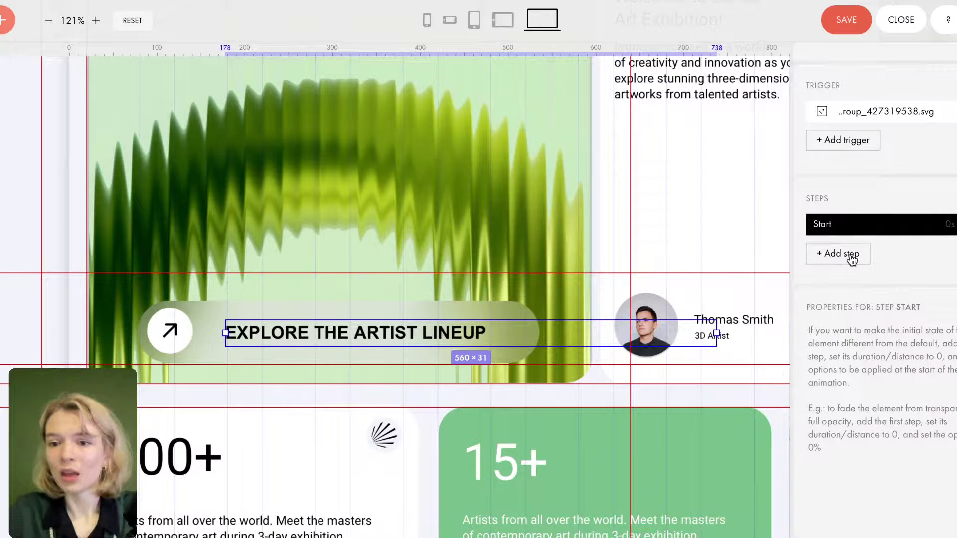
scroll(851, 256, "up", 4)
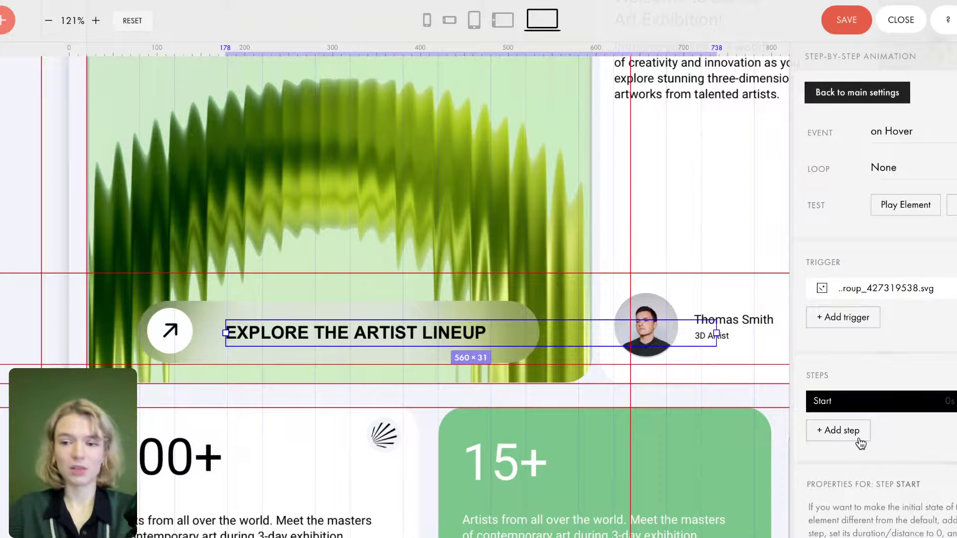
scroll(860, 442, "down", 1)
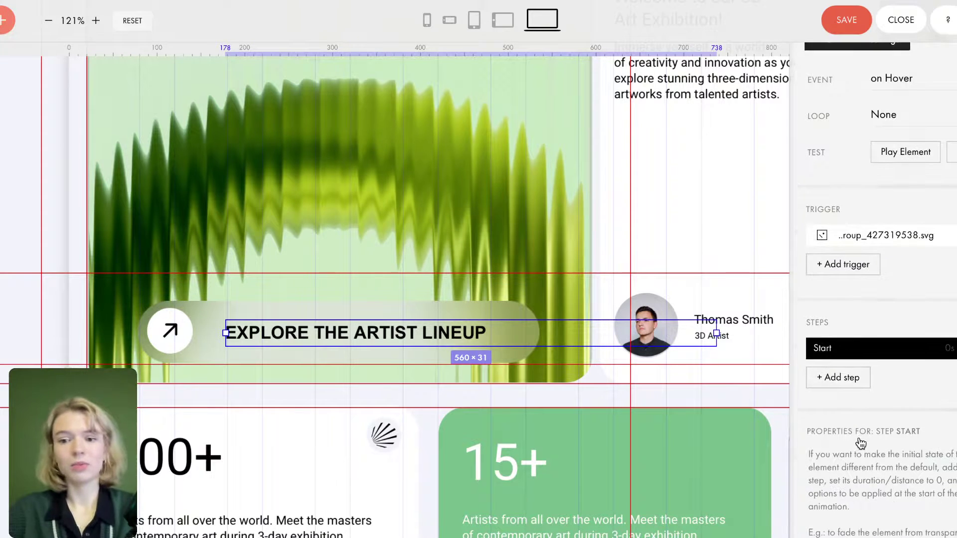
left_click(846, 384)
scroll(847, 387, "down", 1)
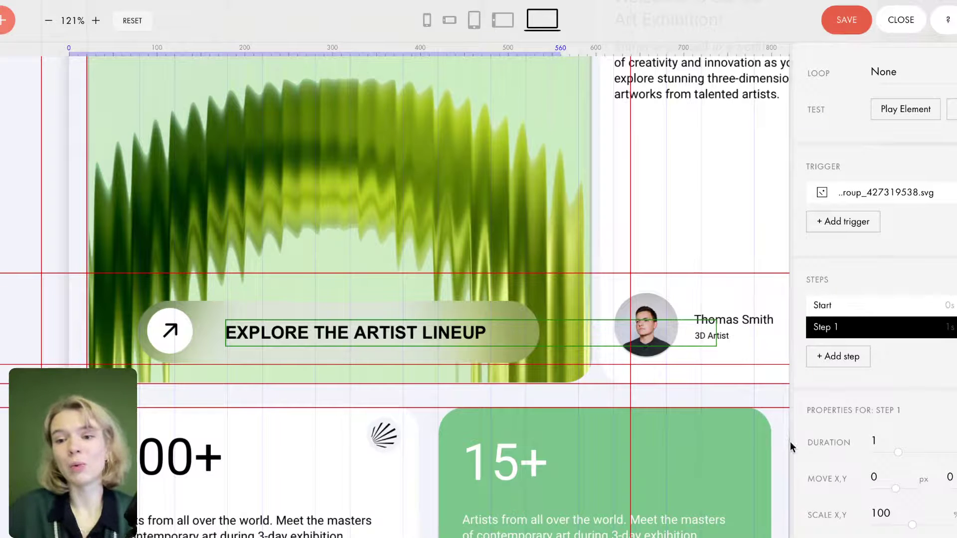
scroll(909, 429, "down", 3)
scroll(909, 428, "down", 2)
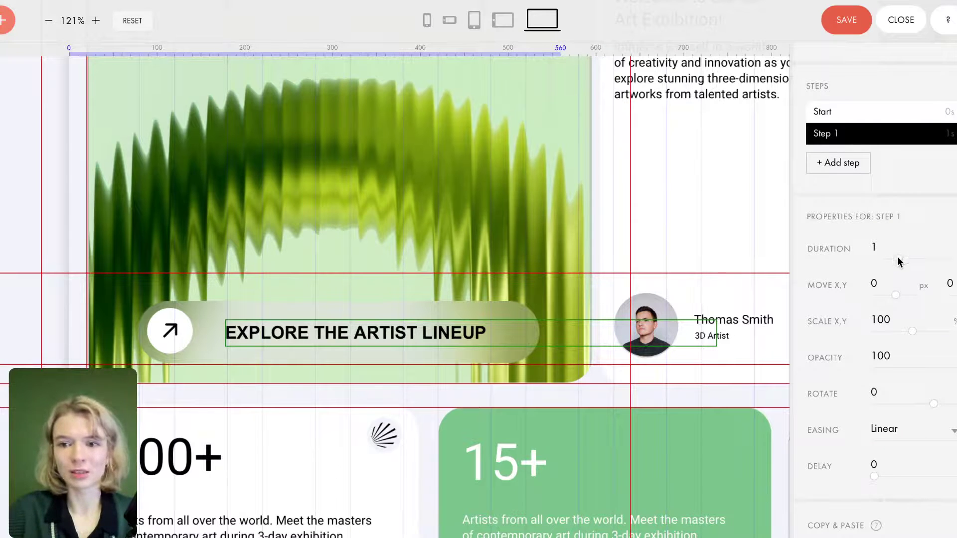
left_click_drag(897, 257, 847, 260)
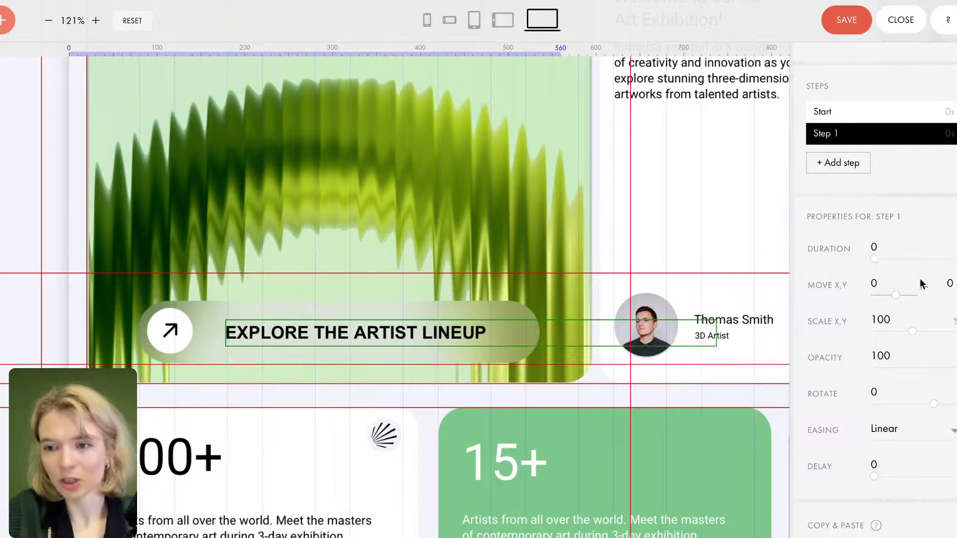
Set the label animation's Step 1 opacity to 0 and add a second step with duration 0.1 and opacity 100.
left_click_drag(949, 367, 817, 366)
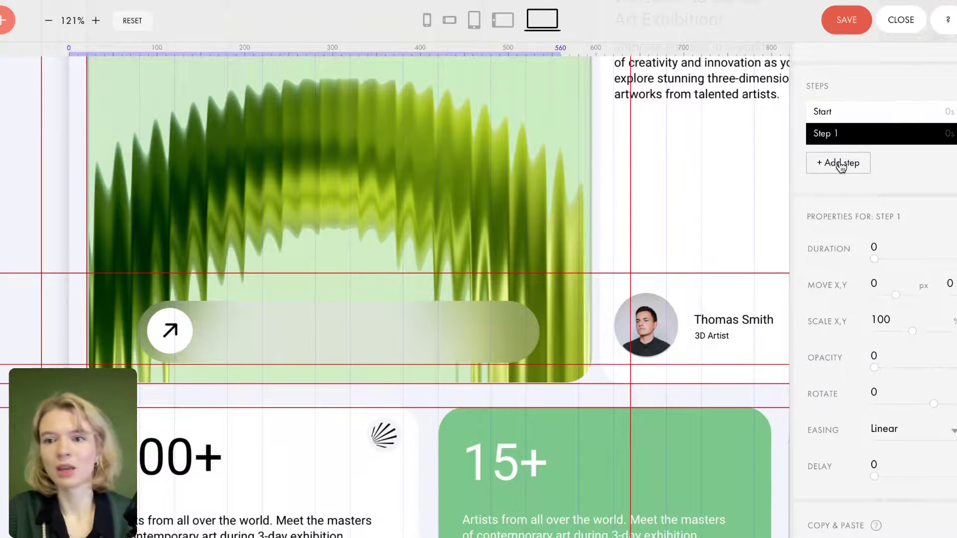
left_click(839, 164)
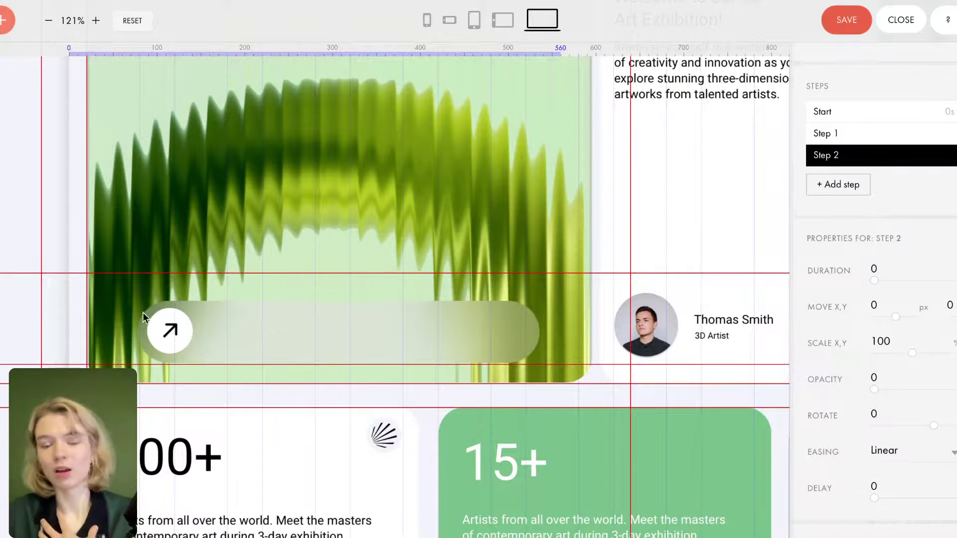
double_click(880, 270)
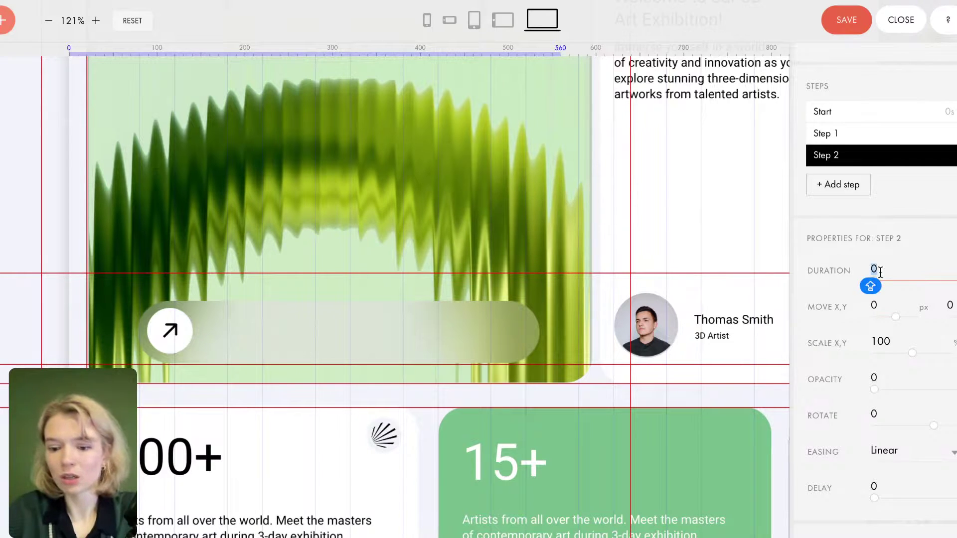
type("0.1")
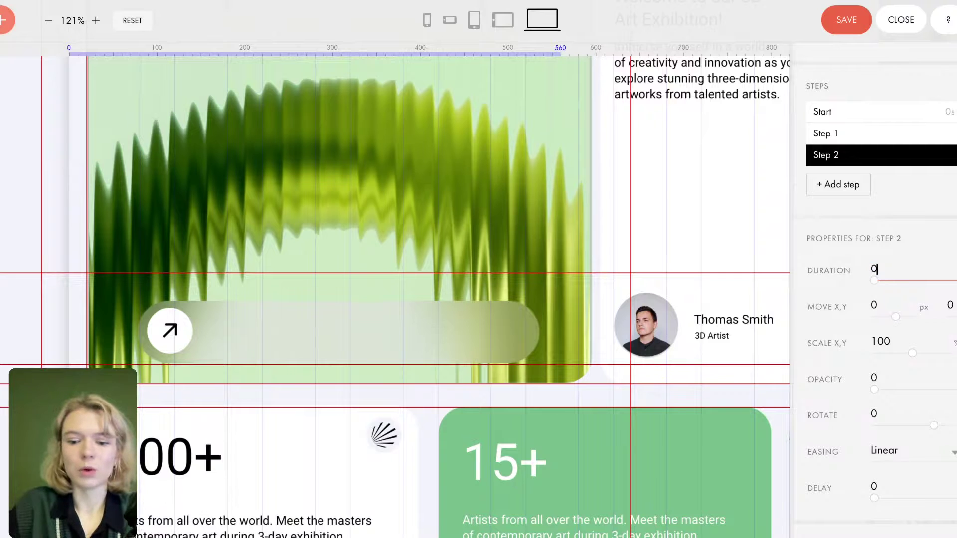
left_click(930, 231)
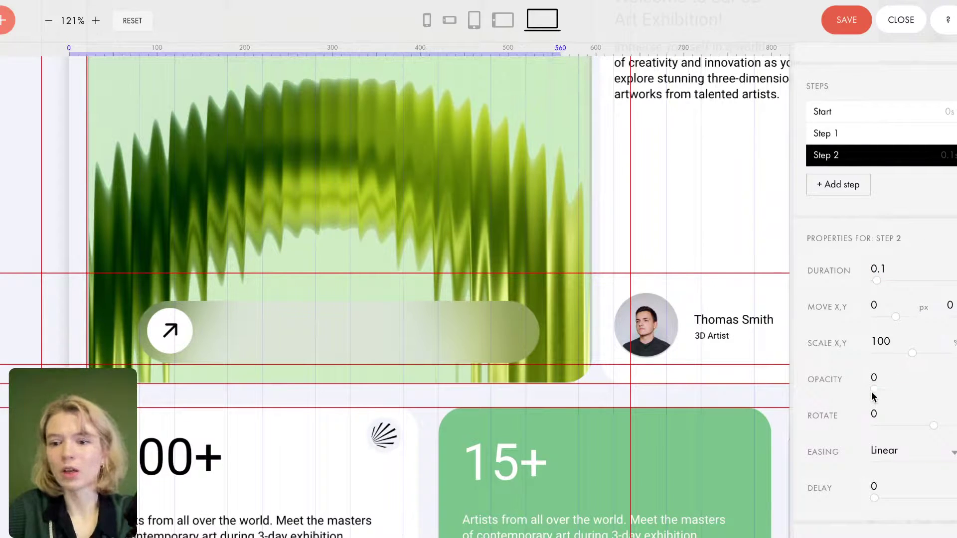
left_click_drag(872, 389, 954, 389)
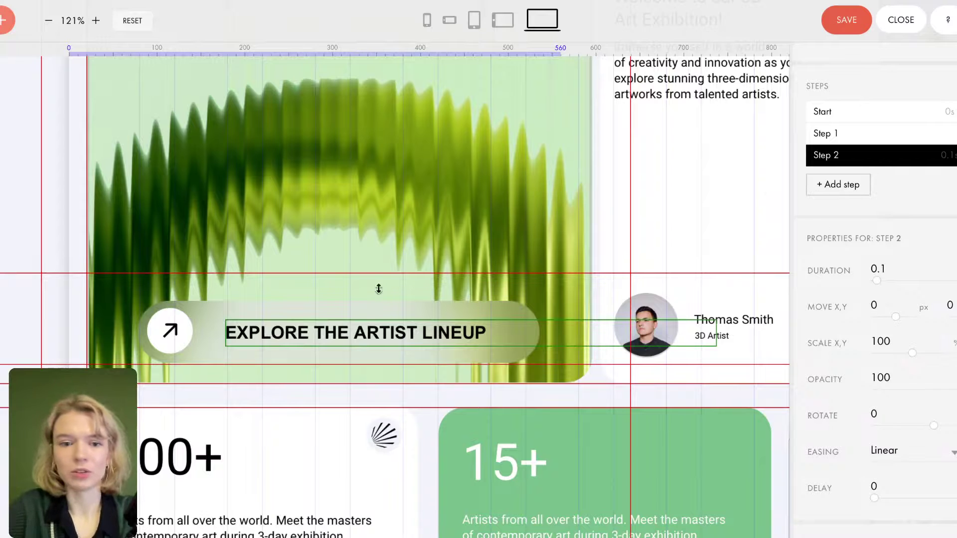
Test the label's hover animation by playing the element and comparing its Start, Step 1 and Step 2 states.
scroll(844, 127, "up", 3)
scroll(845, 127, "up", 3)
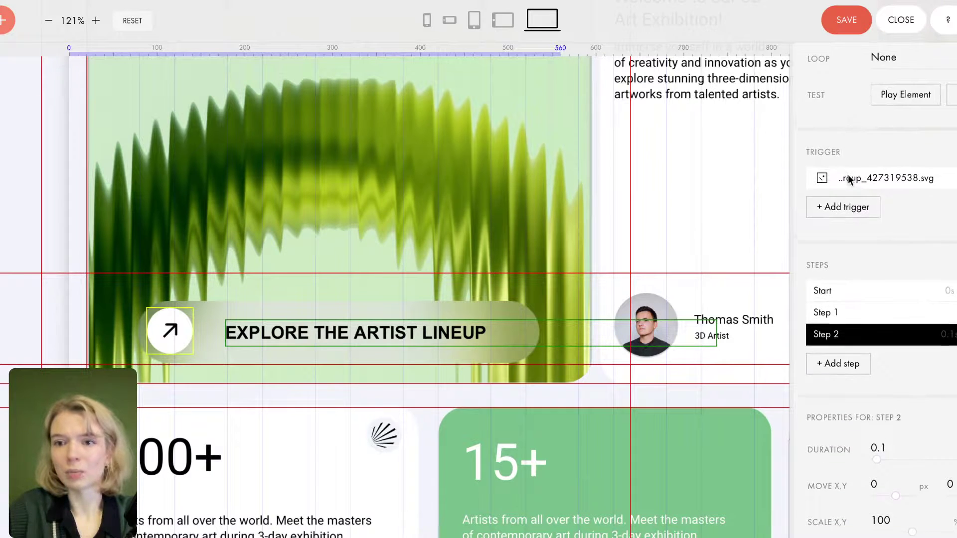
left_click(889, 209)
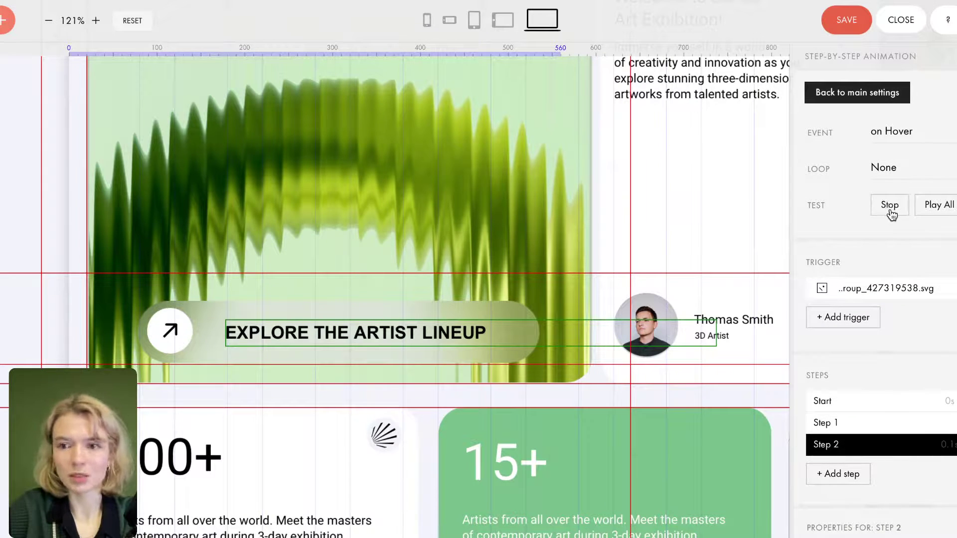
left_click(841, 403)
left_click(841, 443)
left_click(903, 212)
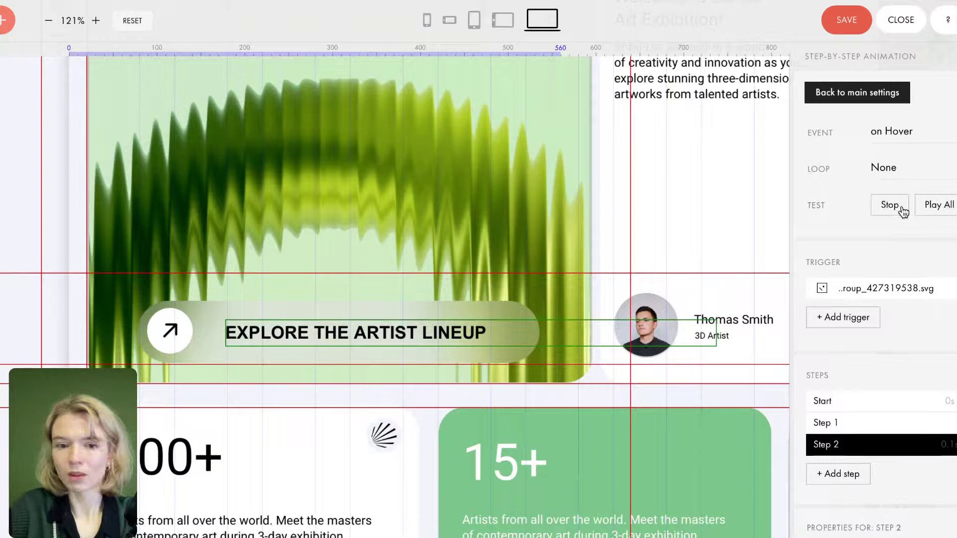
left_click(893, 209)
left_click(840, 423)
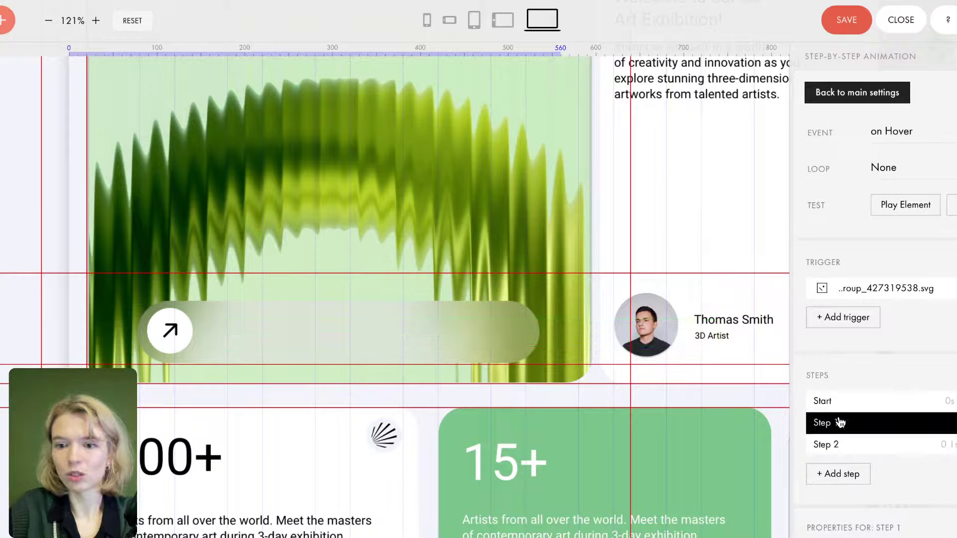
left_click(897, 204)
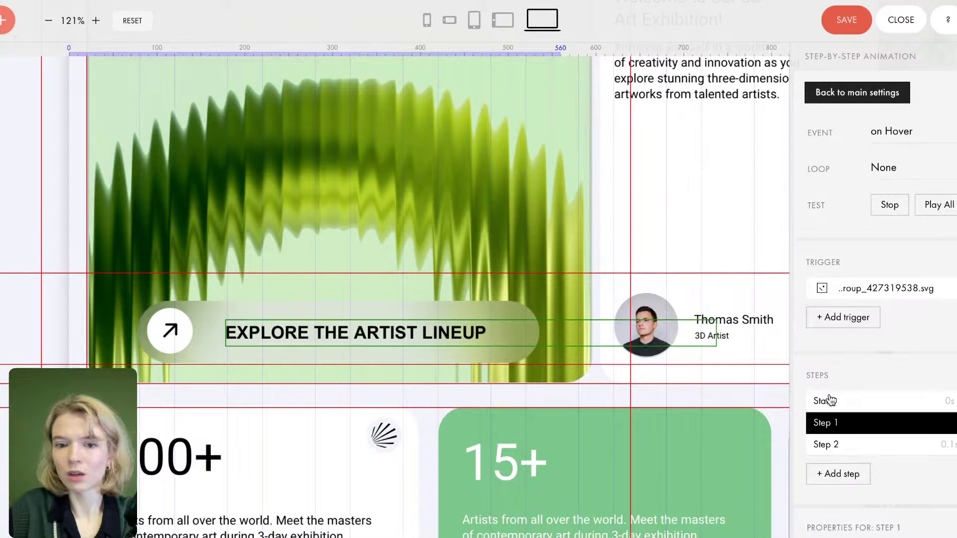
left_click(831, 445)
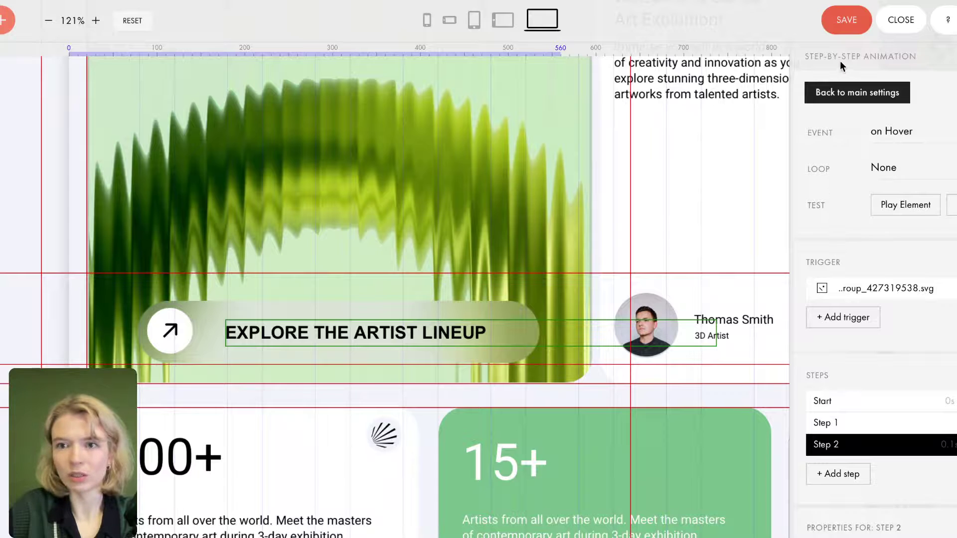
scroll(808, 366, "down", 2)
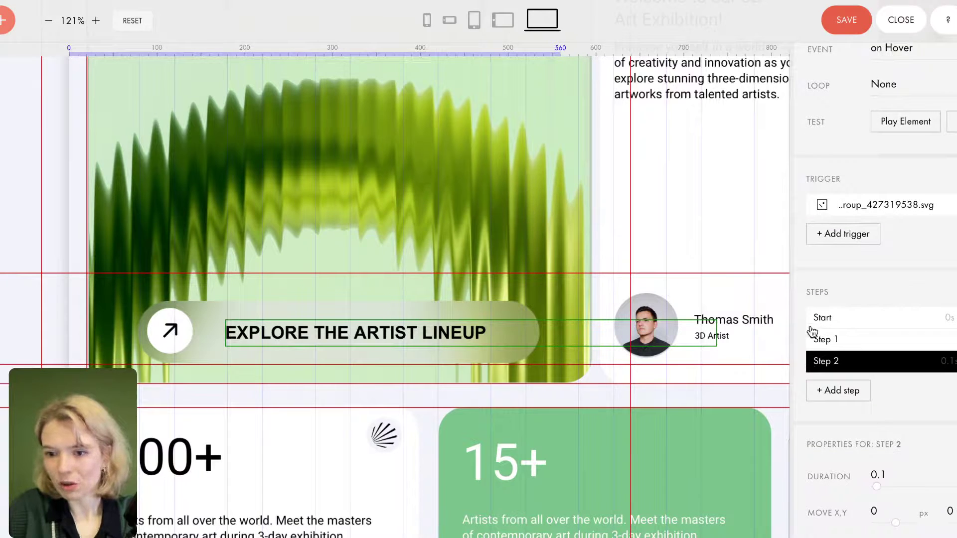
Save and close the block, and publish the page to open its live version.
left_click(851, 22)
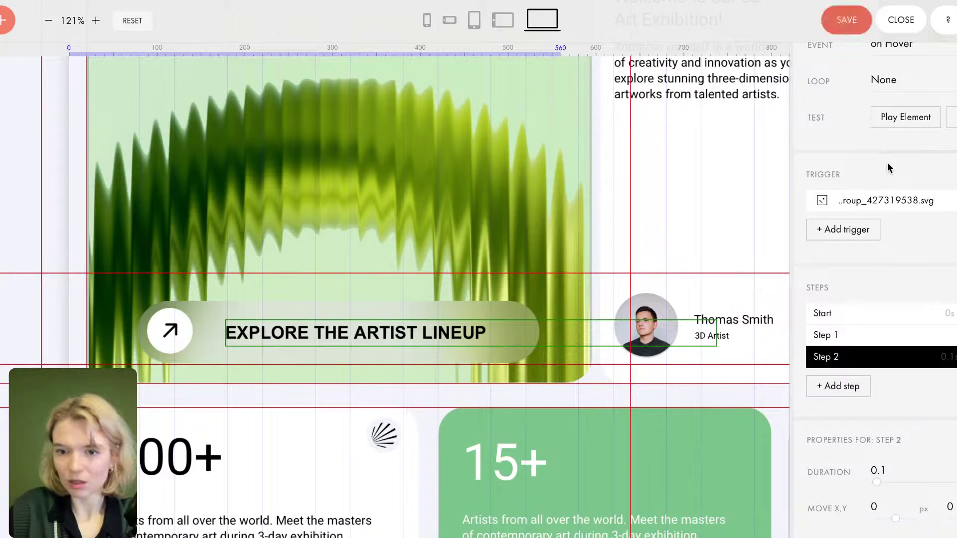
left_click(908, 22)
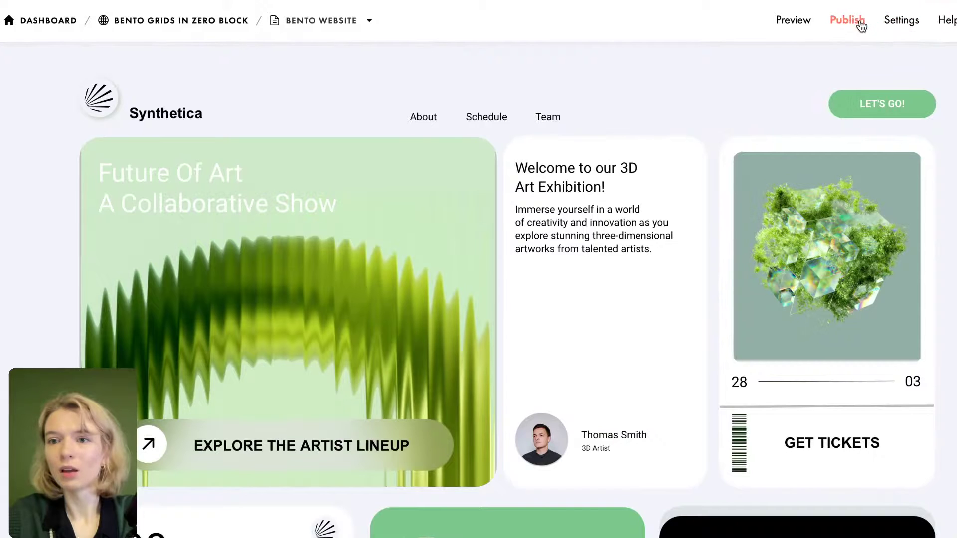
left_click(847, 21)
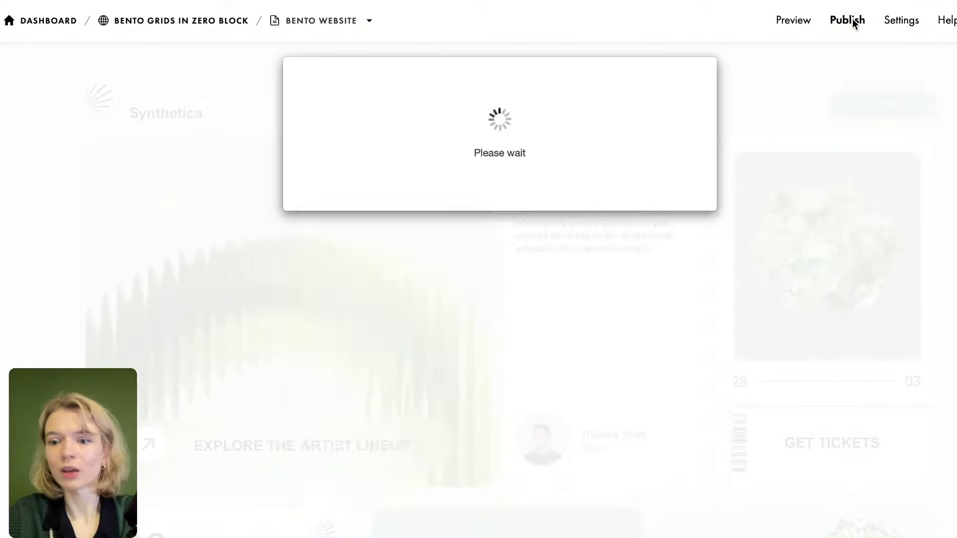
left_click(501, 232)
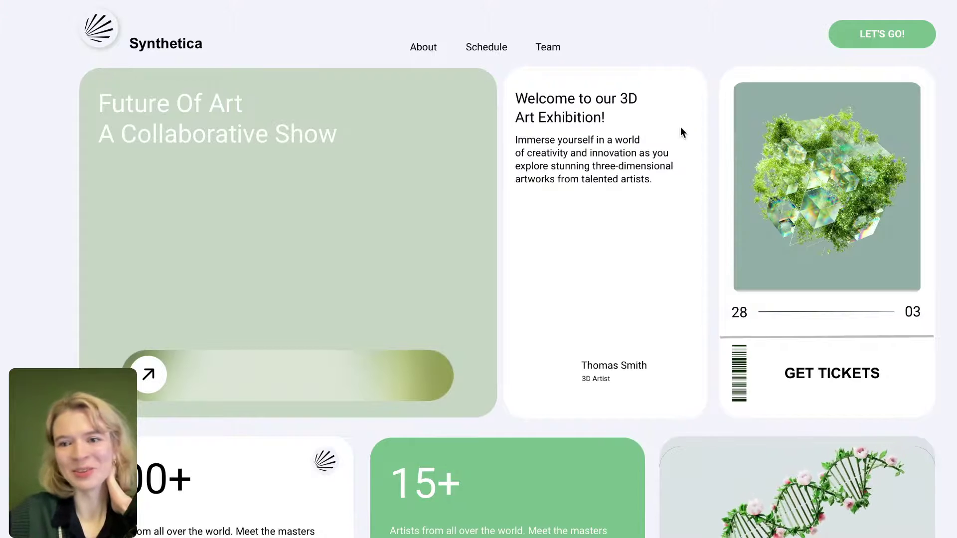
Review the published exhibition page, examining the bento grid cards and the pill with the arrow icon.
scroll(95, 251, "down", 2)
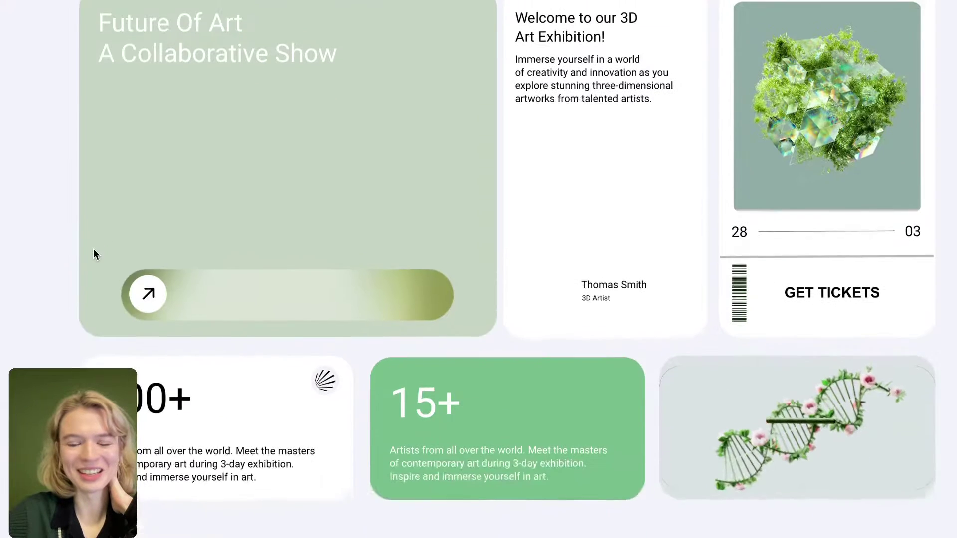
scroll(100, 239, "up", 2)
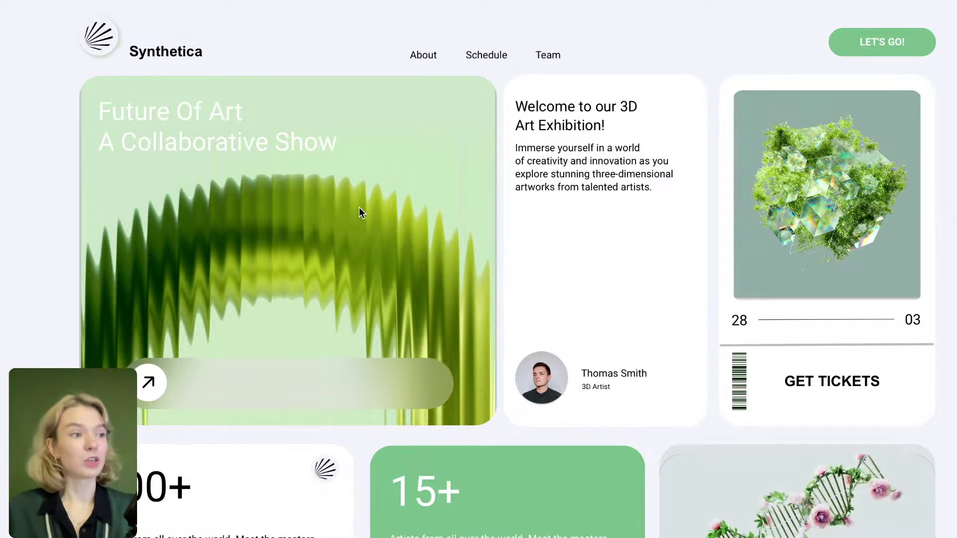
scroll(359, 208, "down", 1)
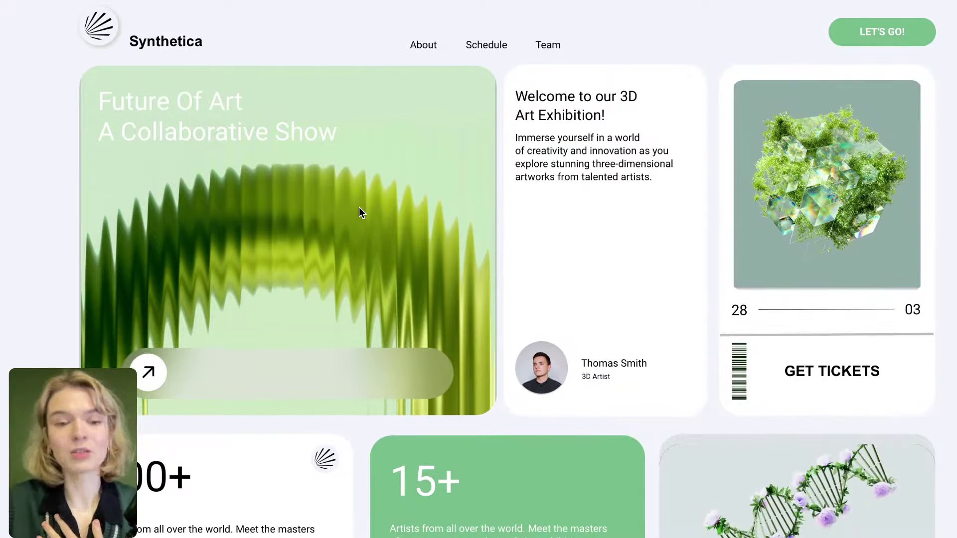
scroll(336, 212, "down", 3)
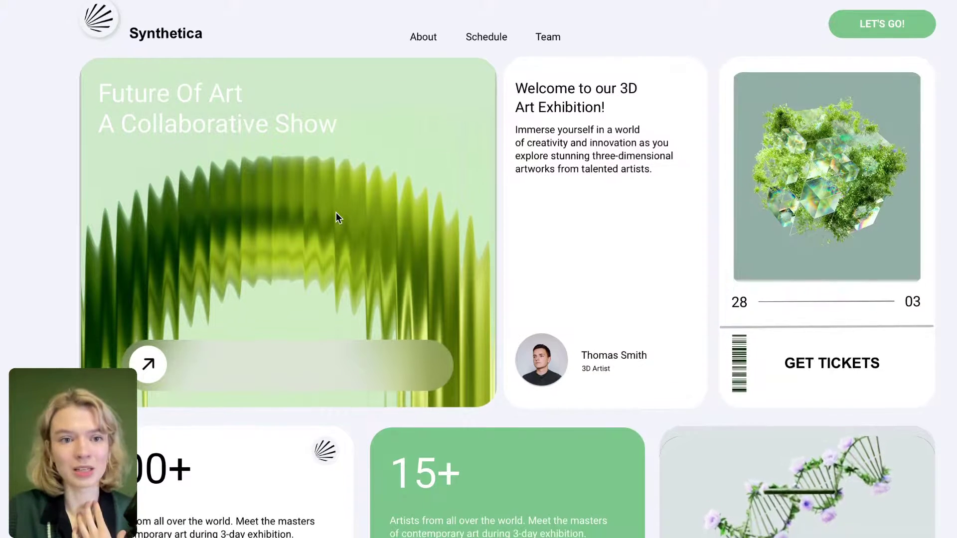
scroll(336, 212, "up", 1)
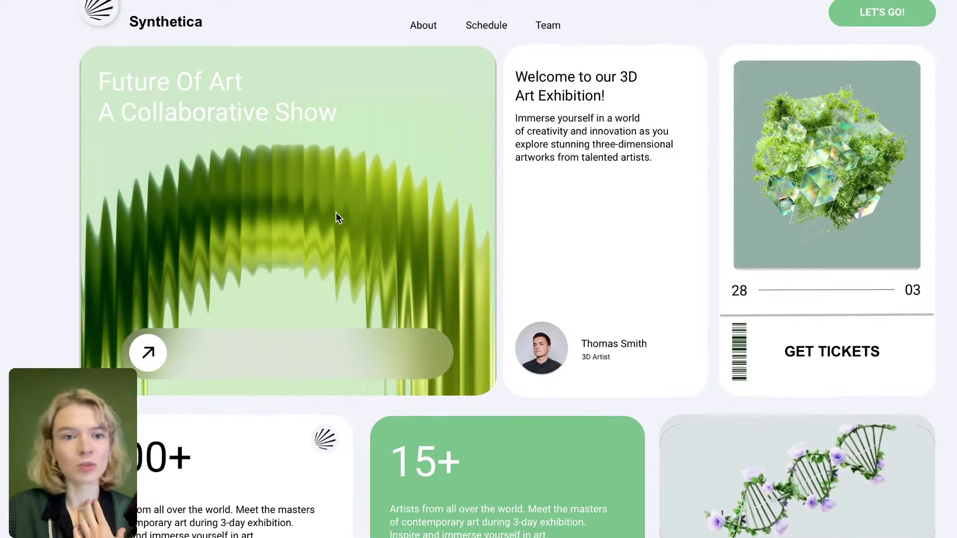
scroll(336, 212, "down", 2)
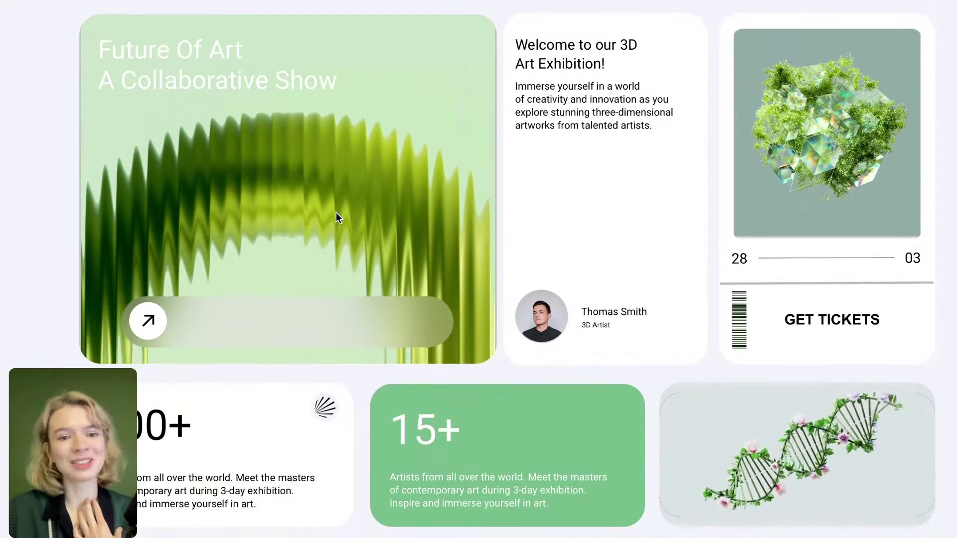